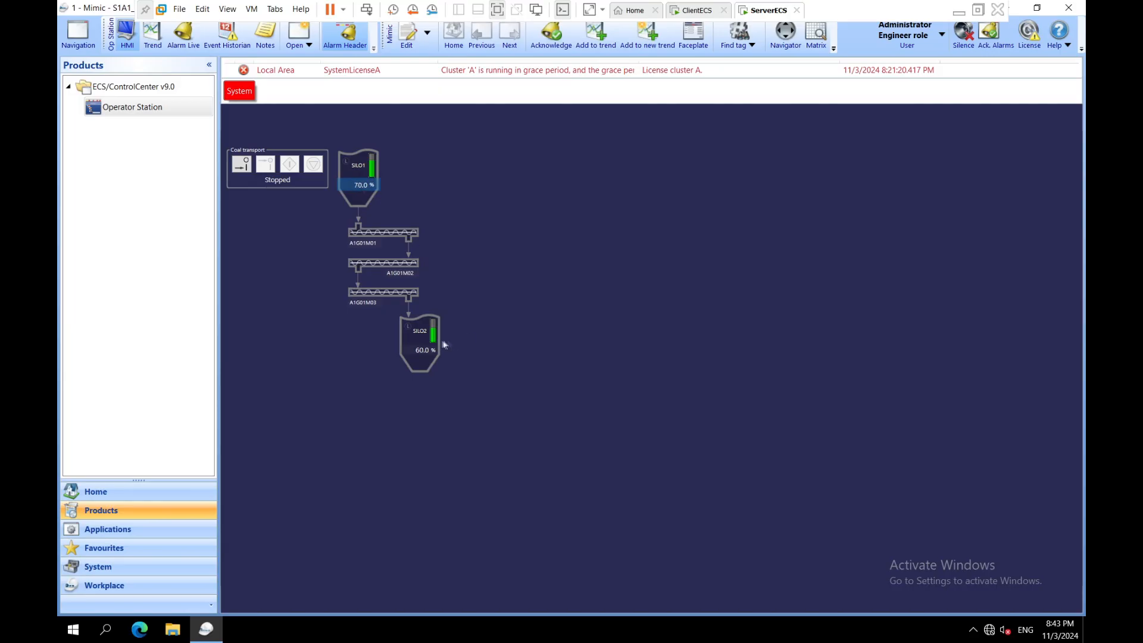
Step: Examine the coal transport mimic's equipment, from SILO1 through screw conveyors A1G01M01, A1G01M02 and A1G01M03 to SILO2
click(346, 161)
click(377, 292)
click(369, 230)
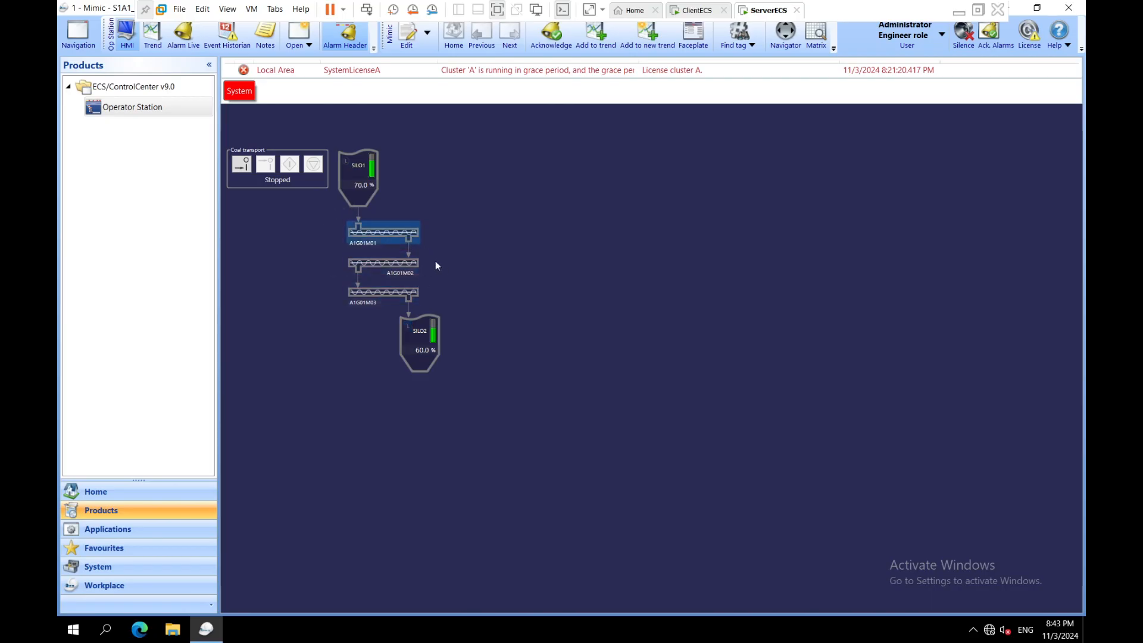
click(493, 278)
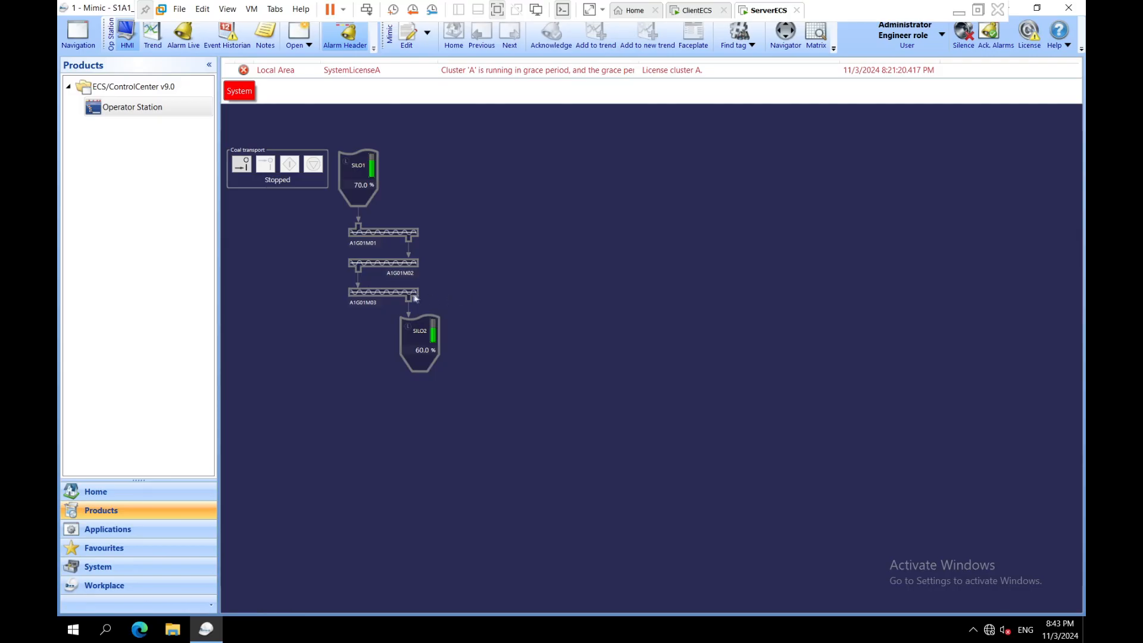
click(351, 293)
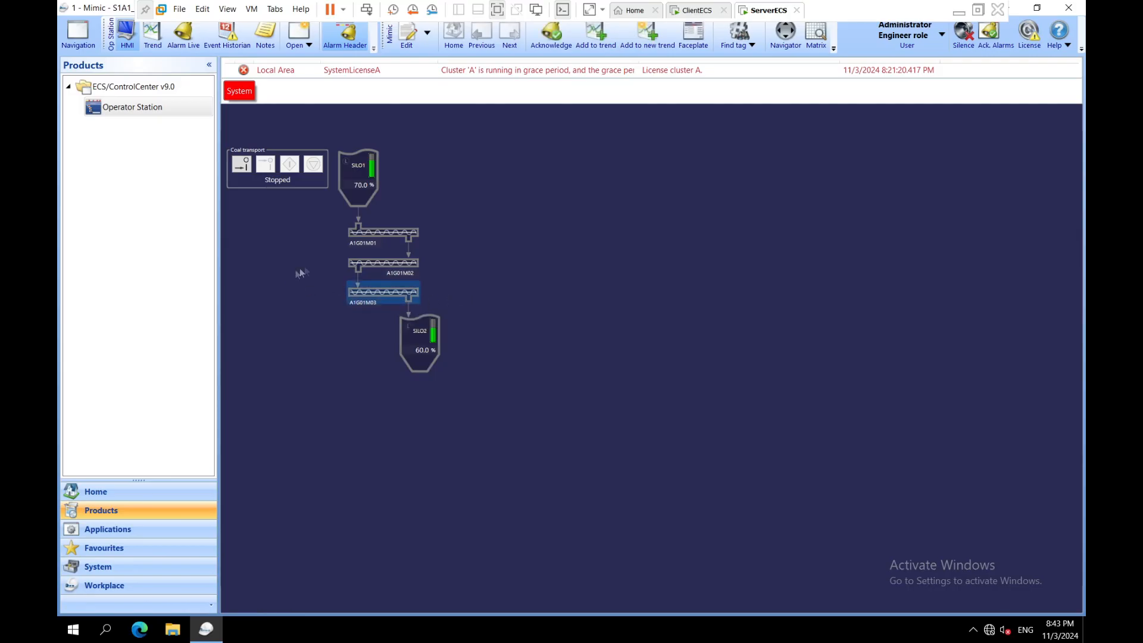
click(363, 266)
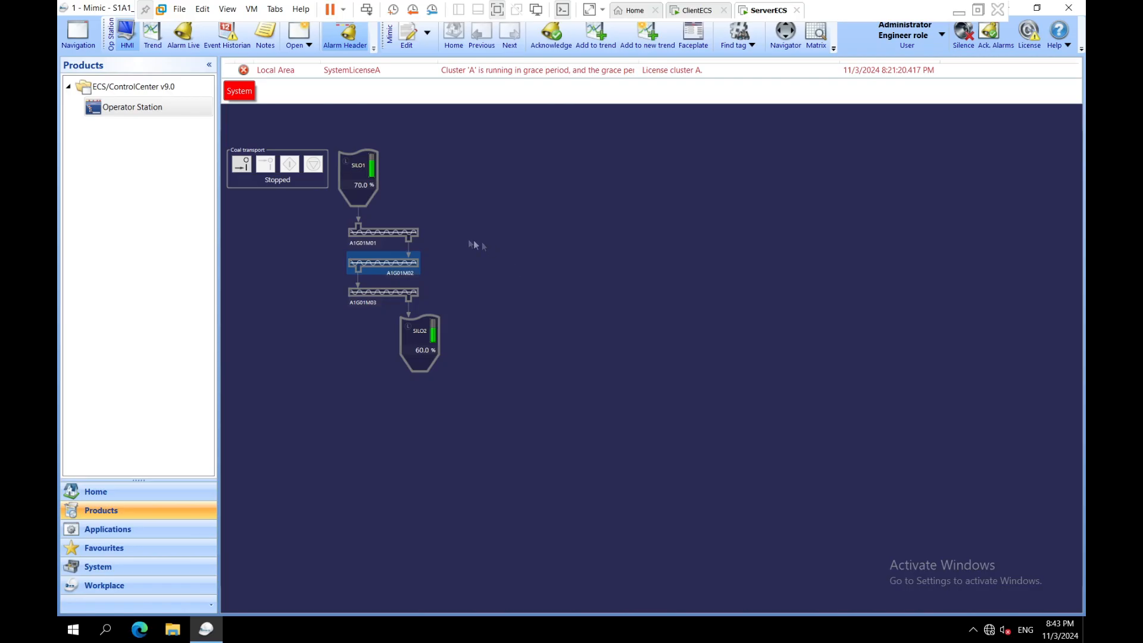
click(405, 234)
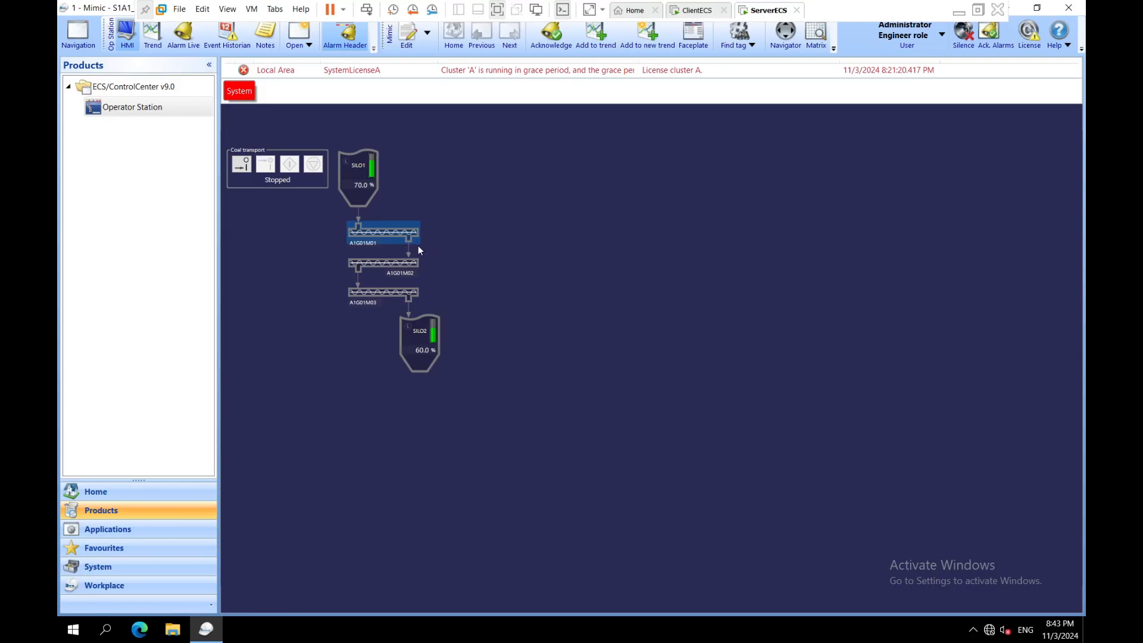
click(446, 240)
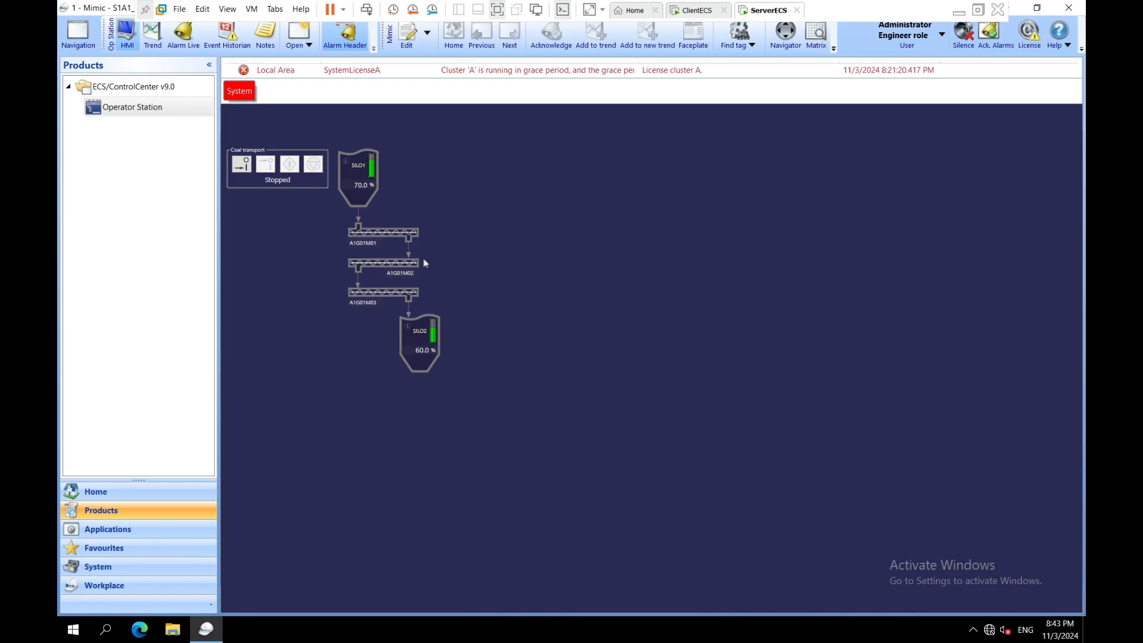
click(377, 236)
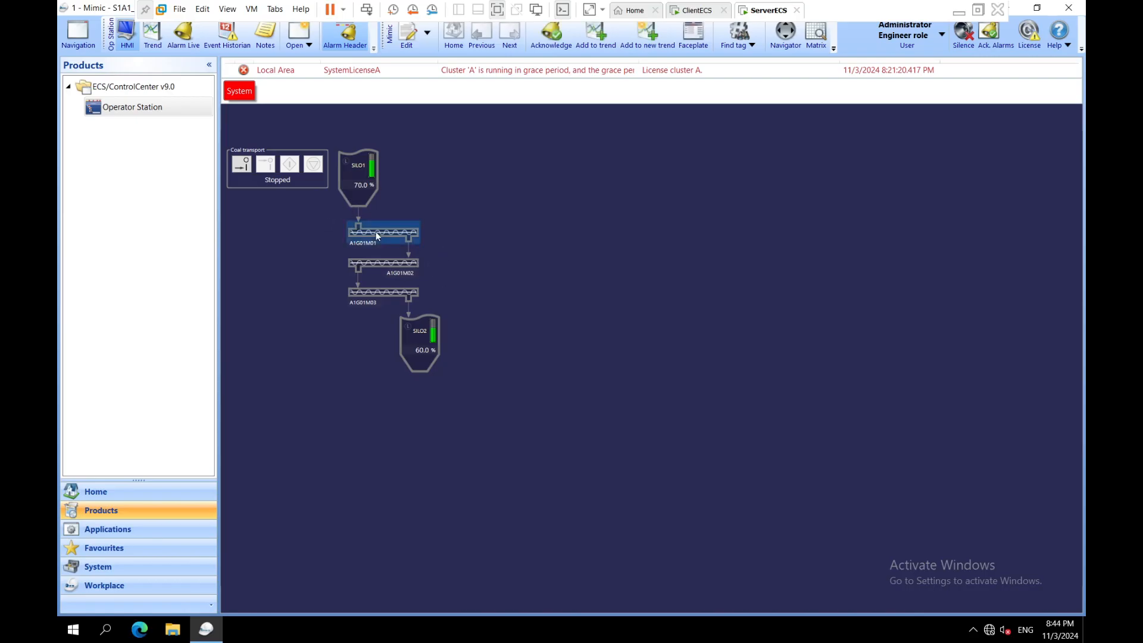
click(352, 263)
click(379, 291)
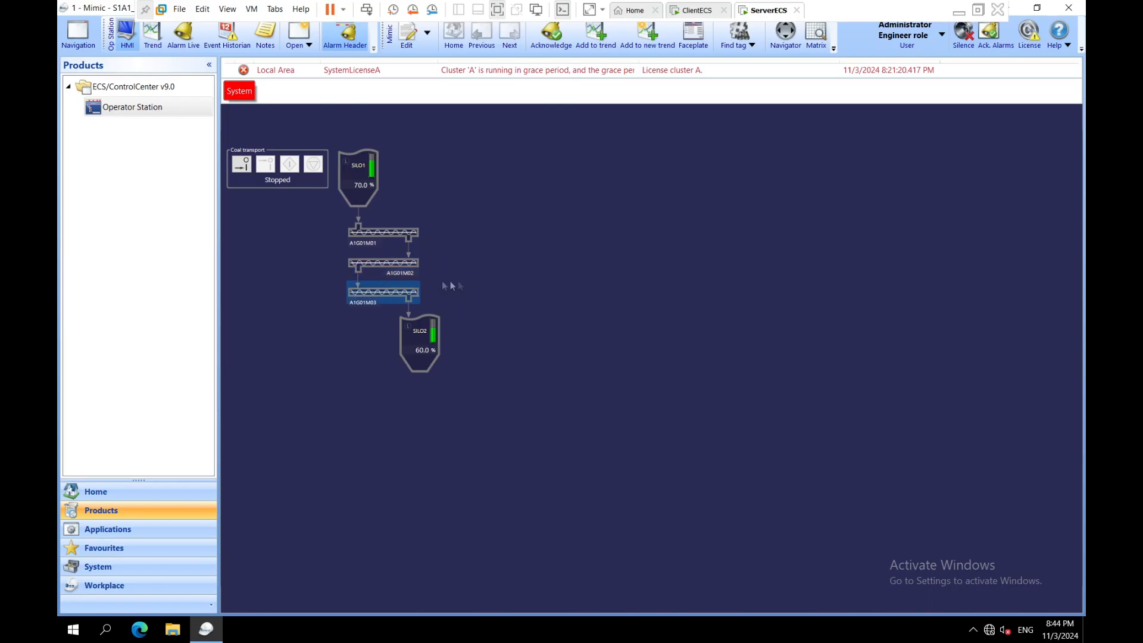
Step: Open the faceplate of screw conveyor A1G01M02 beside the mimic and inspect its sequence interlocks
double_click(385, 260)
drag(597, 177, 686, 138)
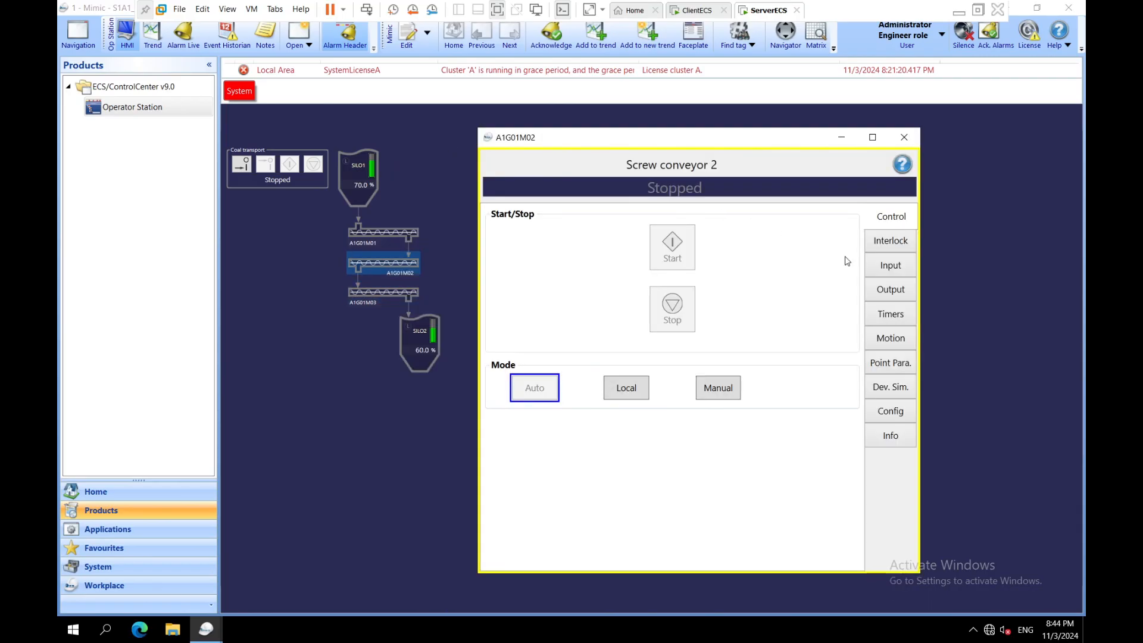
click(877, 244)
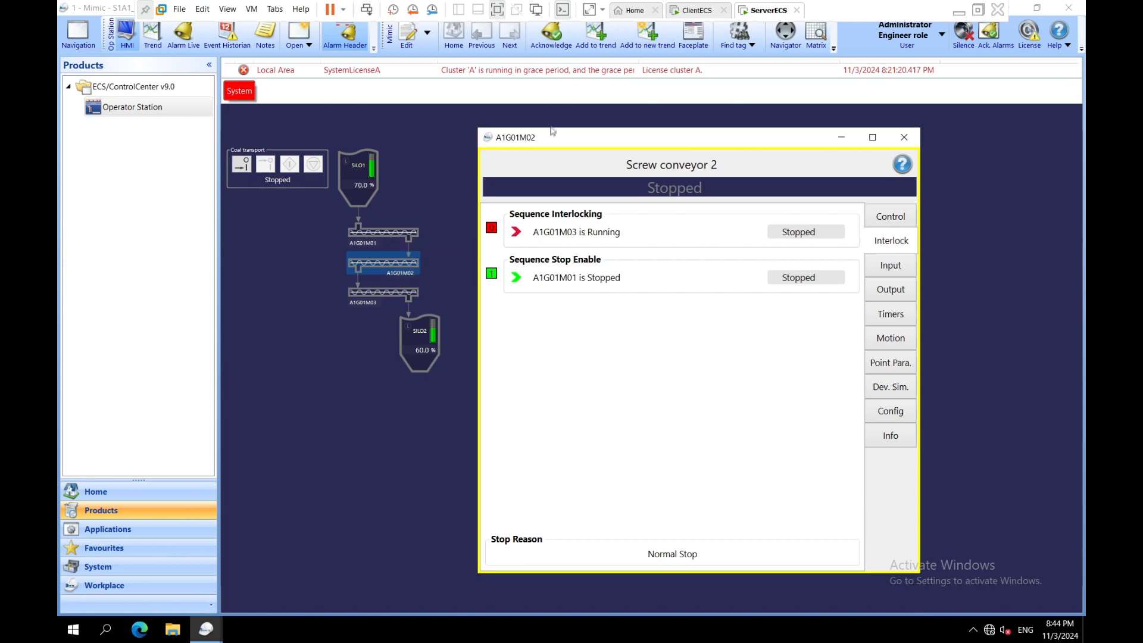
drag(549, 141, 553, 140)
Step: Select the Coal transport group and start it, keeping the A1G01M02 faceplate beside the mimic
click(242, 166)
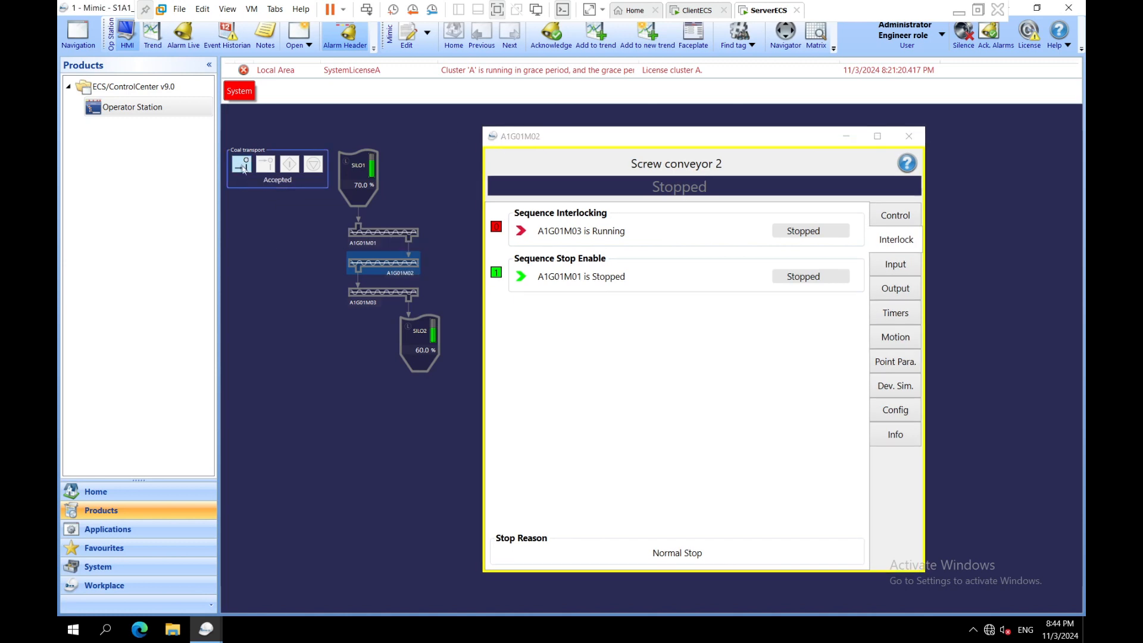
click(291, 168)
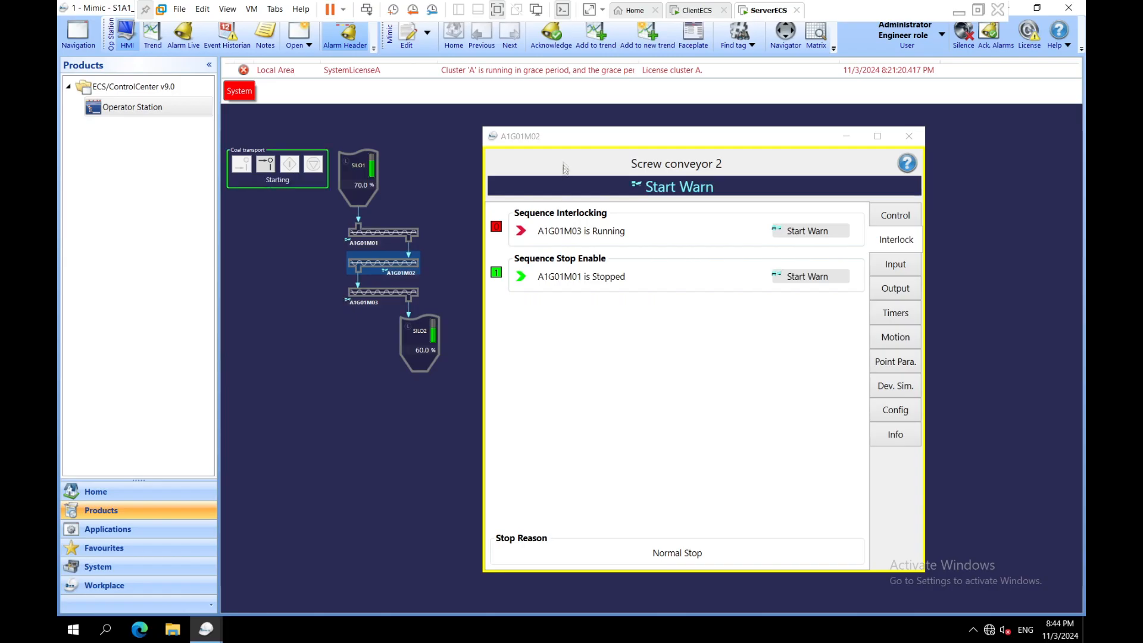
drag(547, 143, 539, 139)
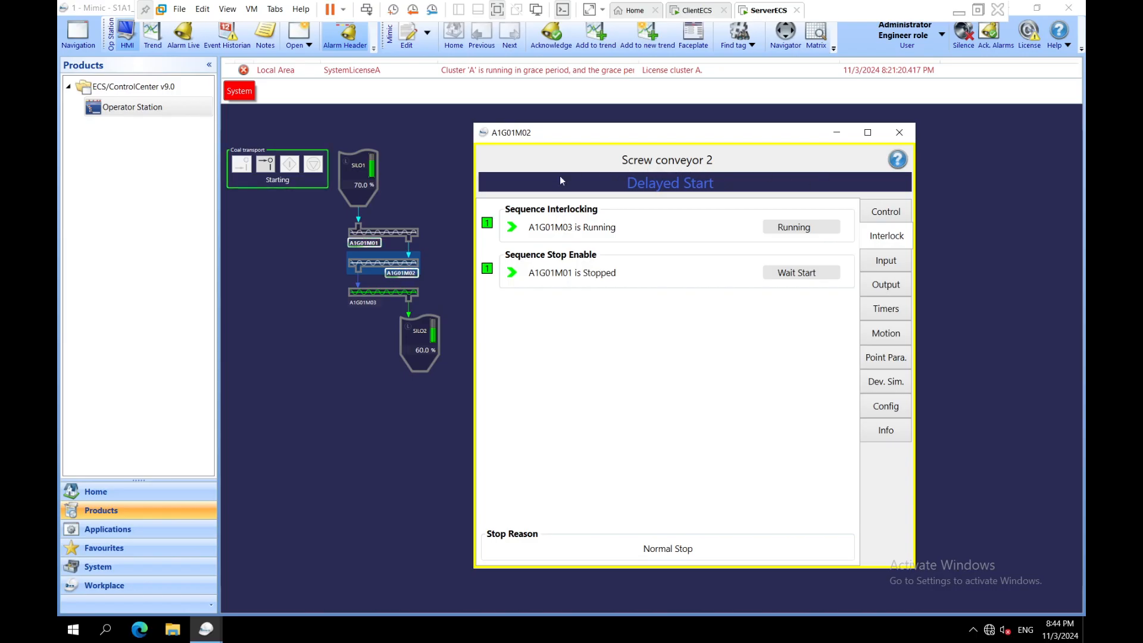
Step: Simulate an overload on screw conveyor A1G01M02 by clearing its OVL simulation input, and restore the input
click(884, 384)
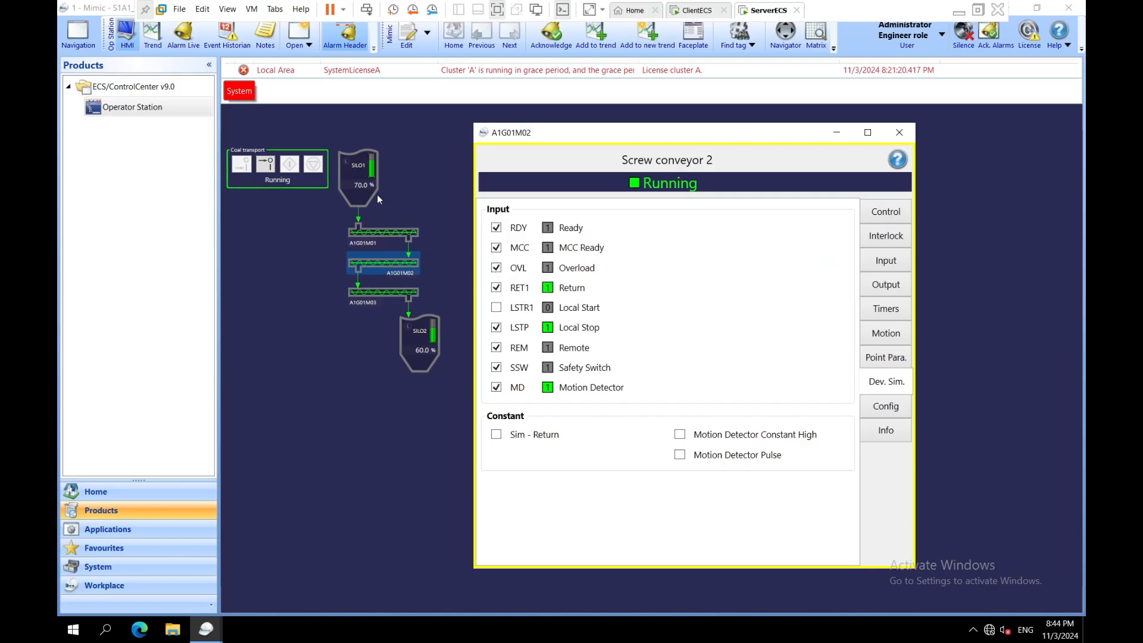
click(498, 269)
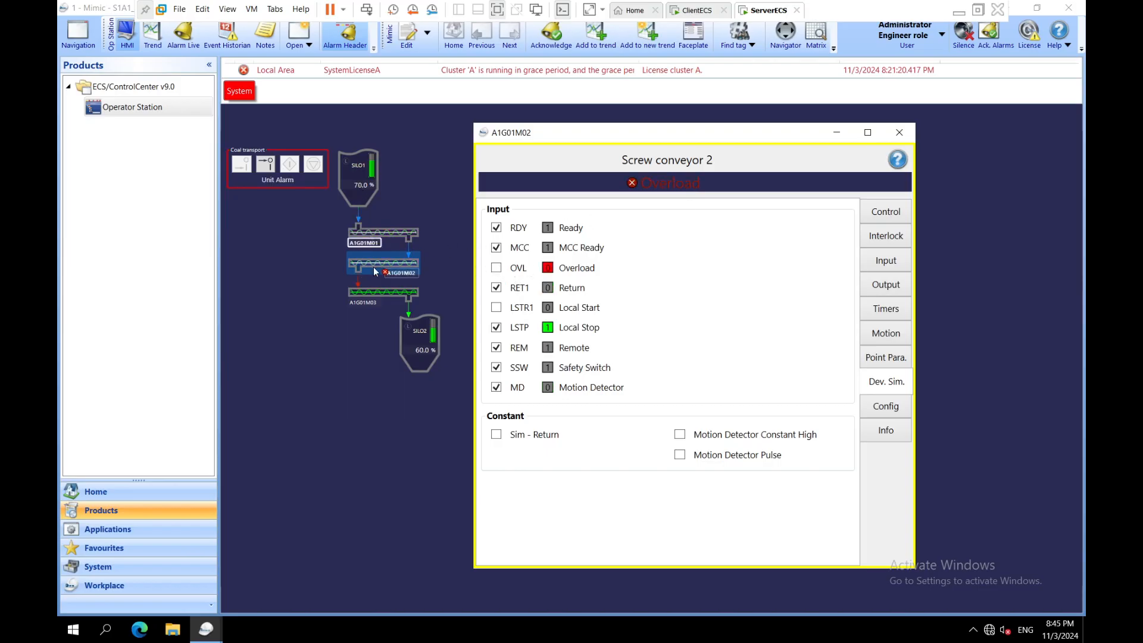
click(388, 233)
click(499, 272)
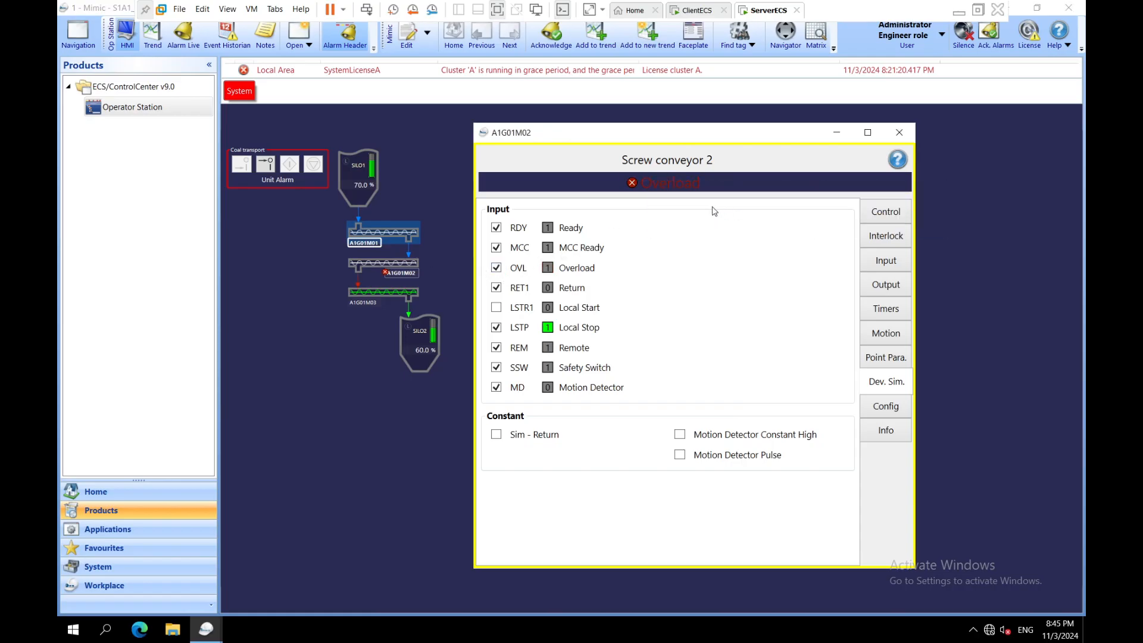
Step: Close the A1G01M02 faceplate and set the level of SILO1 to 50 % in its own faceplate
click(899, 132)
click(359, 176)
click(900, 413)
double_click(663, 252)
text(50)
key(Return)
click(911, 147)
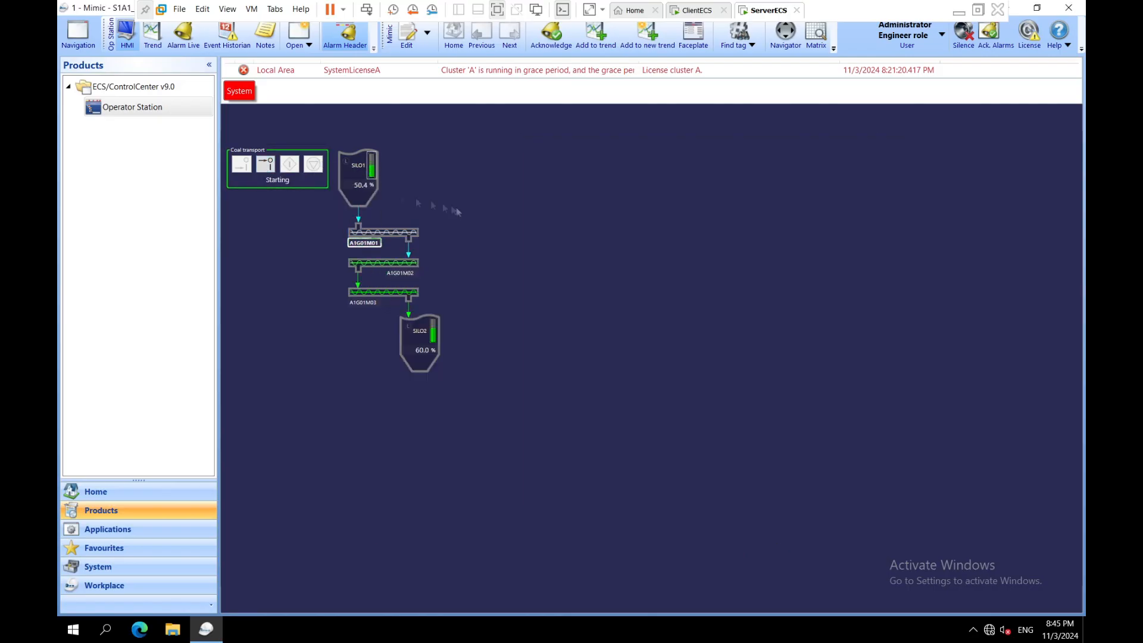
click(308, 171)
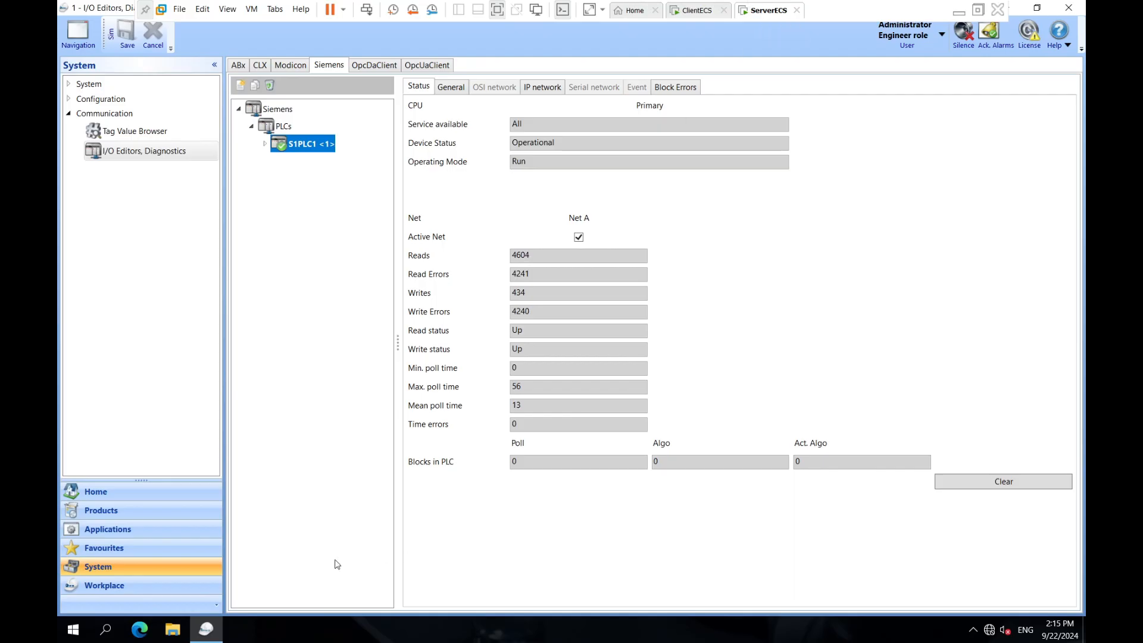
Step: Open the HMI Editor and create a new mimic for a target screen size of 1920x1200
click(165, 571)
click(68, 113)
click(68, 99)
click(137, 146)
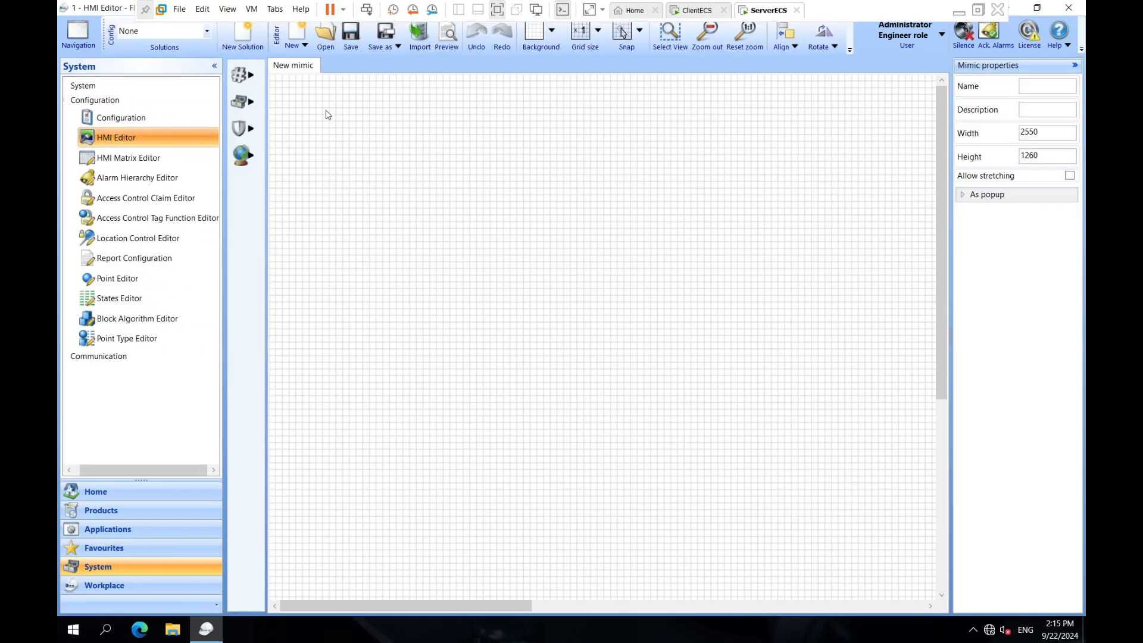
click(295, 42)
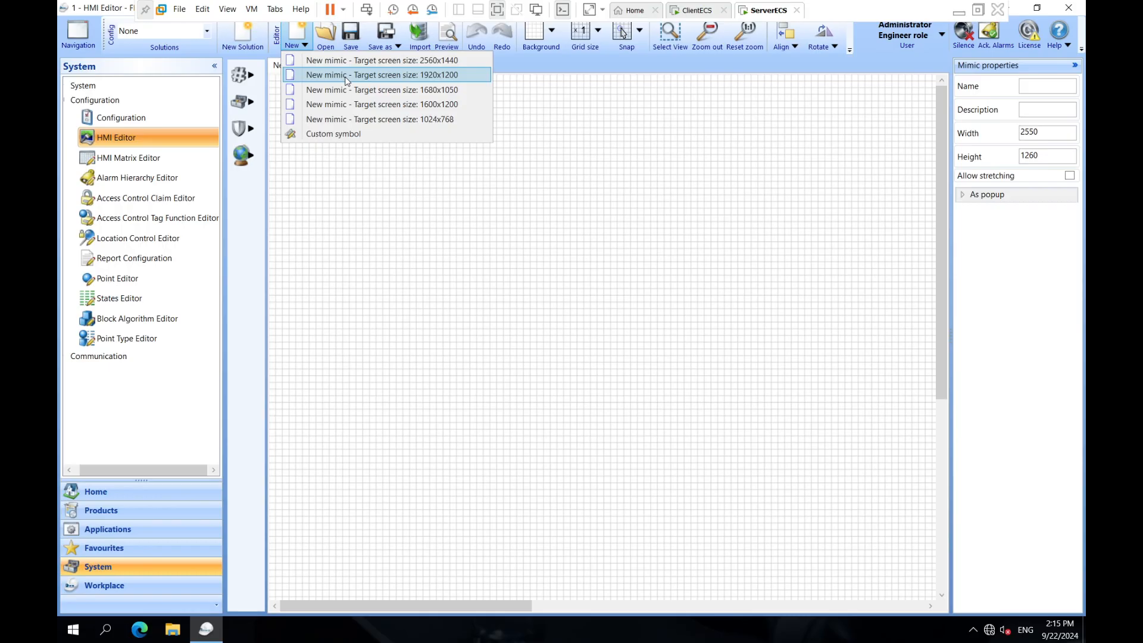
click(347, 75)
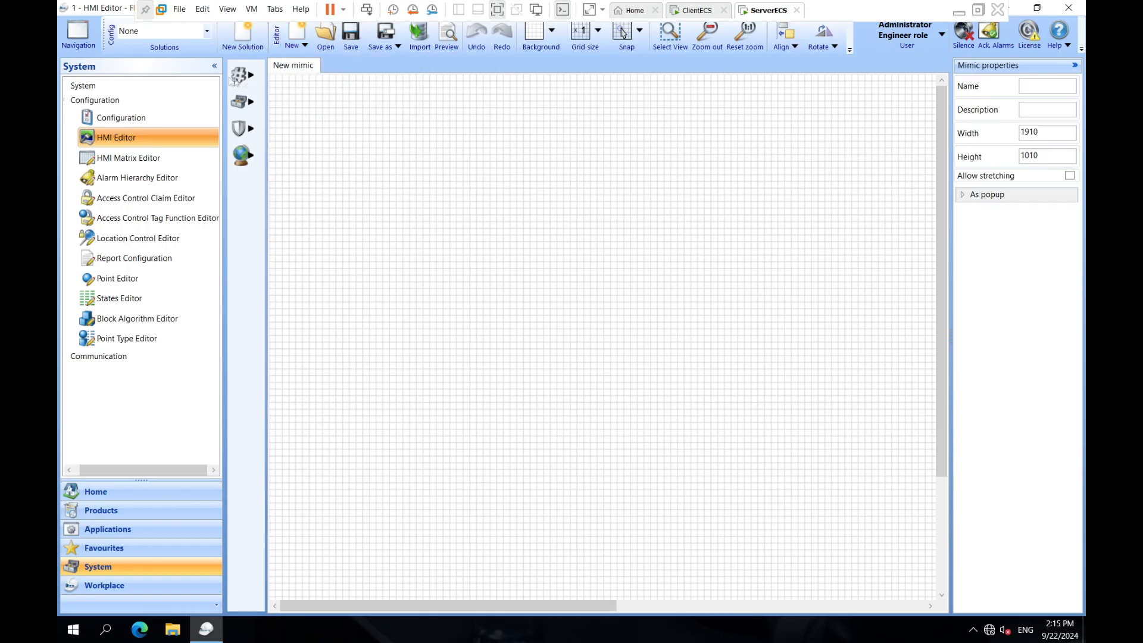
Step: Save the new mimic as S1A1_M01 in solution A1 and give it the HMI background with a point grid
click(207, 31)
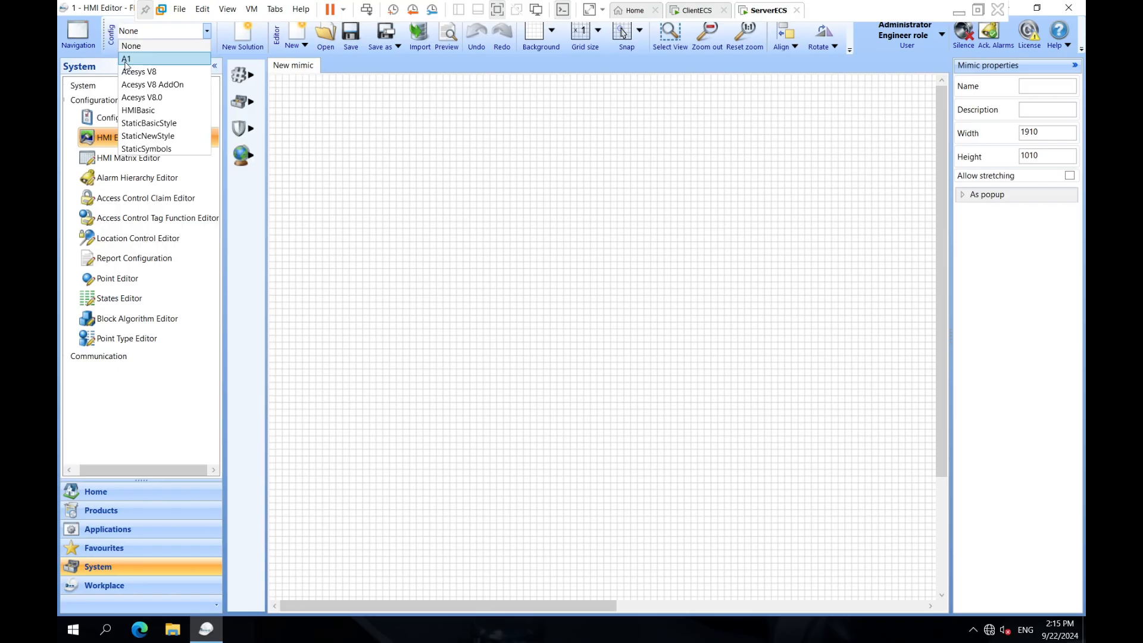
click(125, 59)
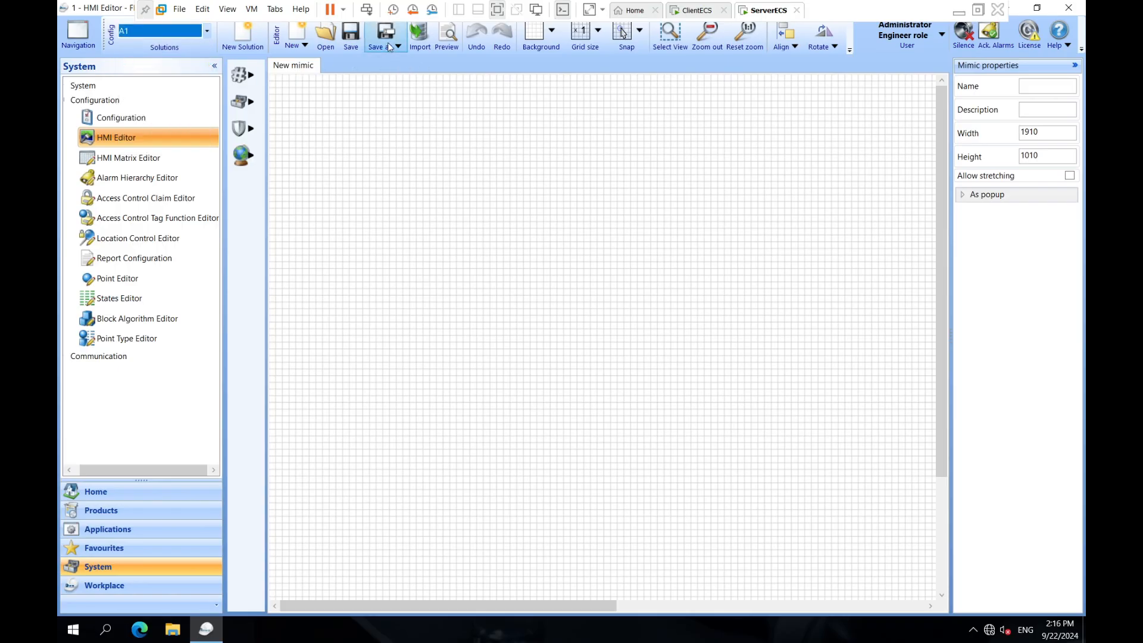
click(398, 46)
click(405, 76)
click(280, 131)
text(S1A1_M01)
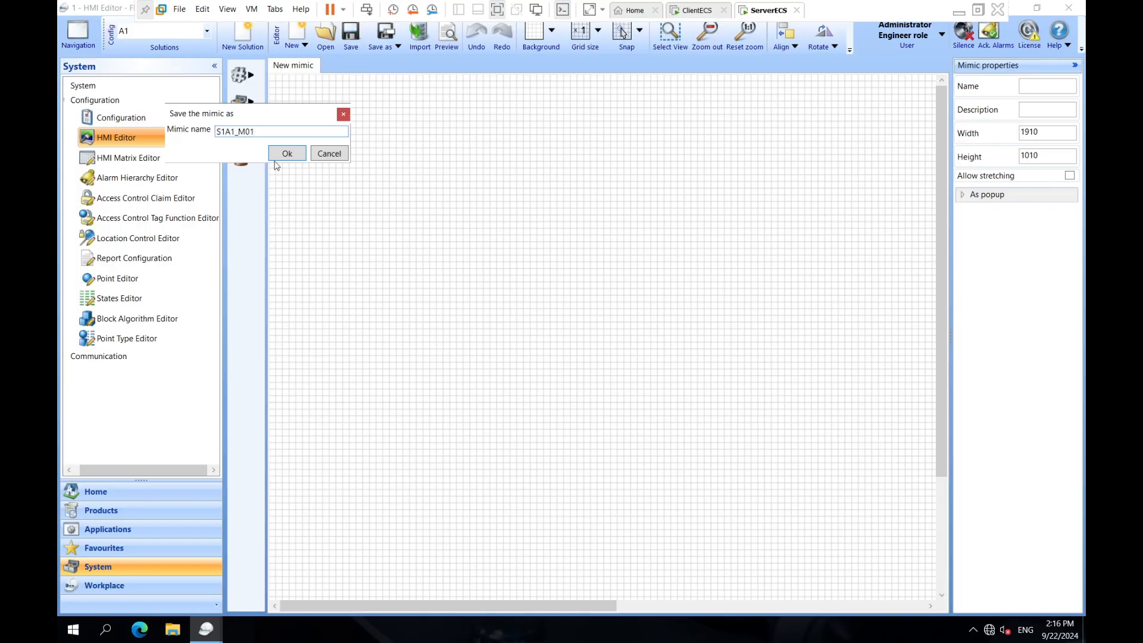
click(287, 154)
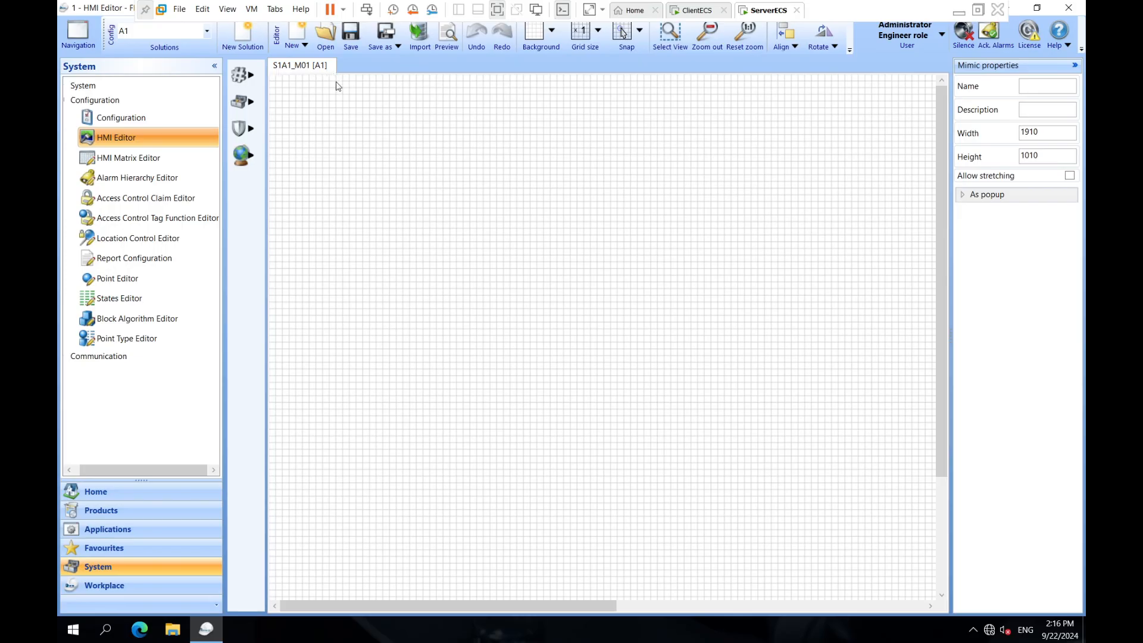
click(552, 43)
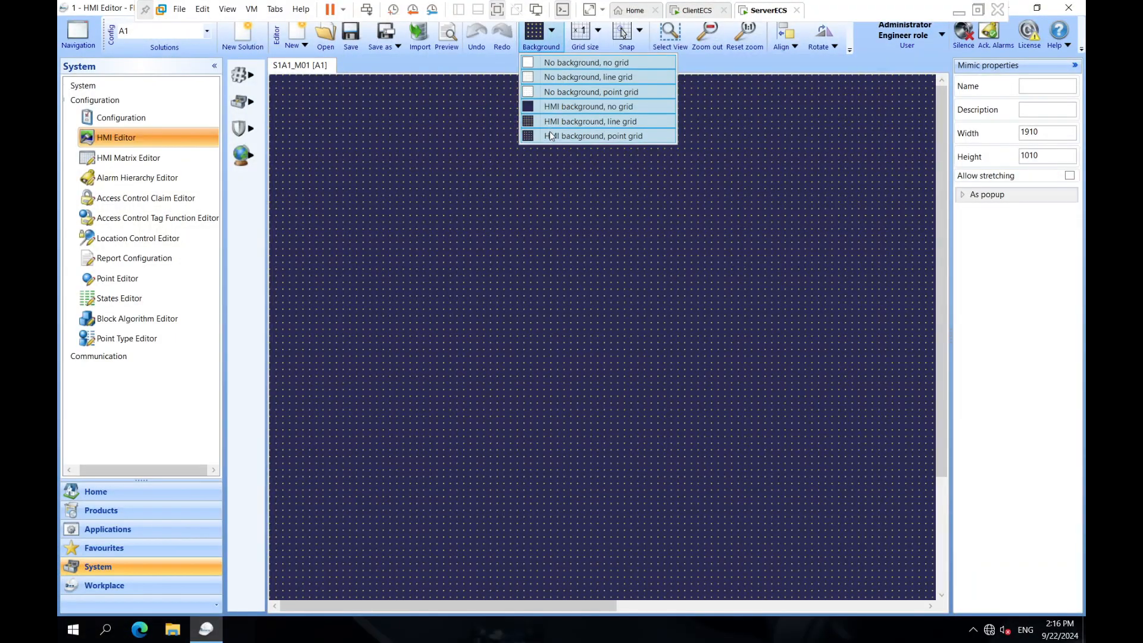
click(550, 135)
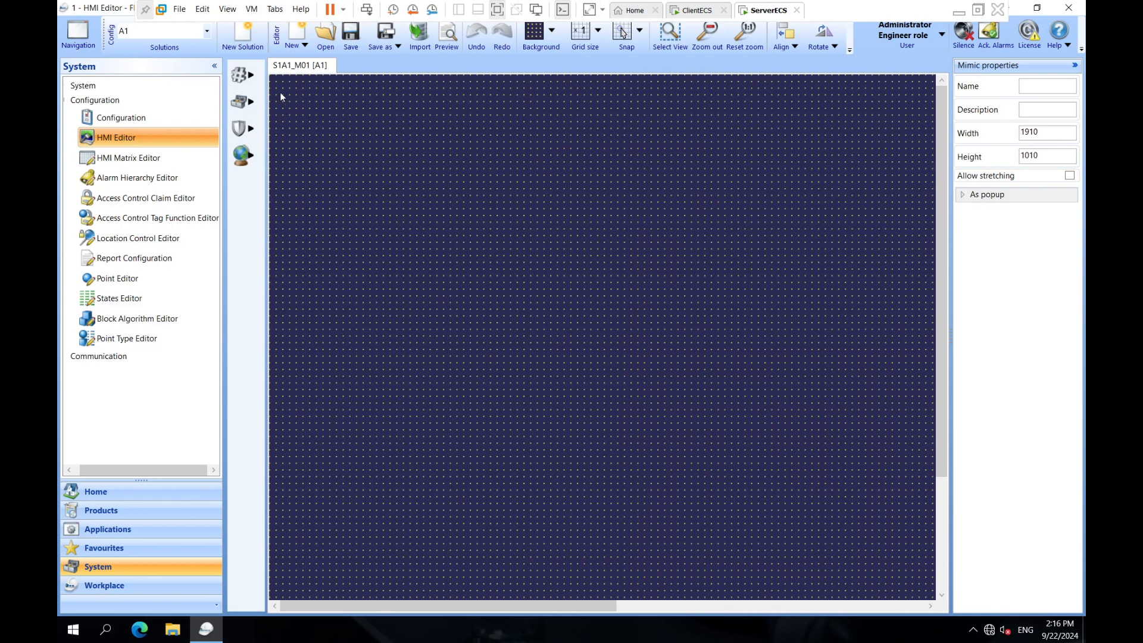
Step: Find the static SiloCutsectionTop symbol with the filter "top", place it on the mimic and enable its Splitter option
click(243, 102)
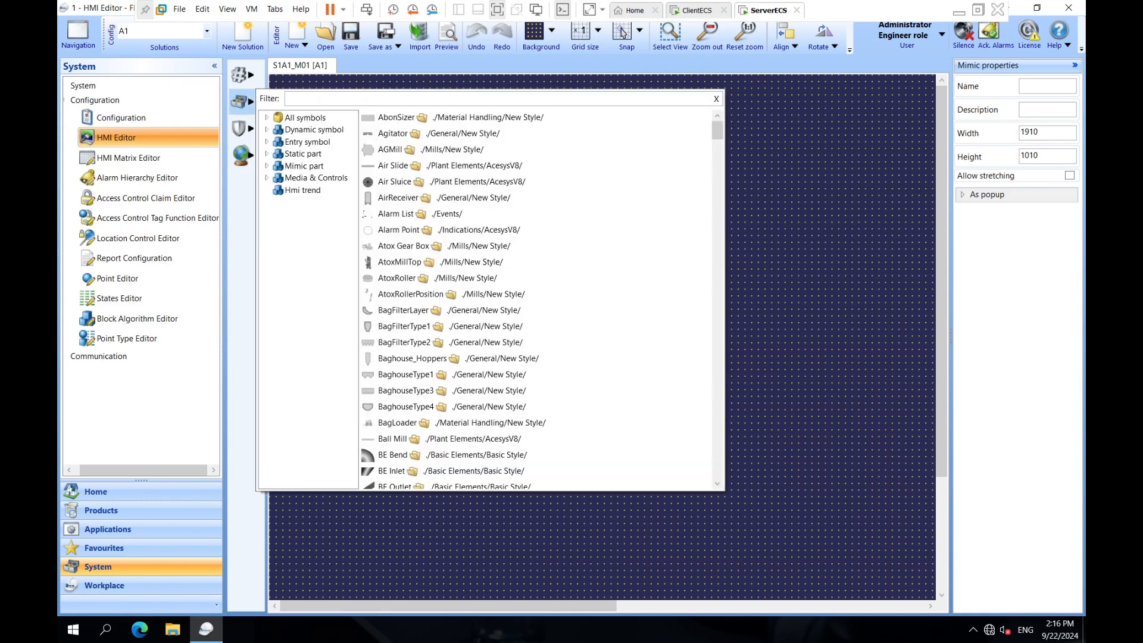
click(303, 155)
click(336, 95)
text(top)
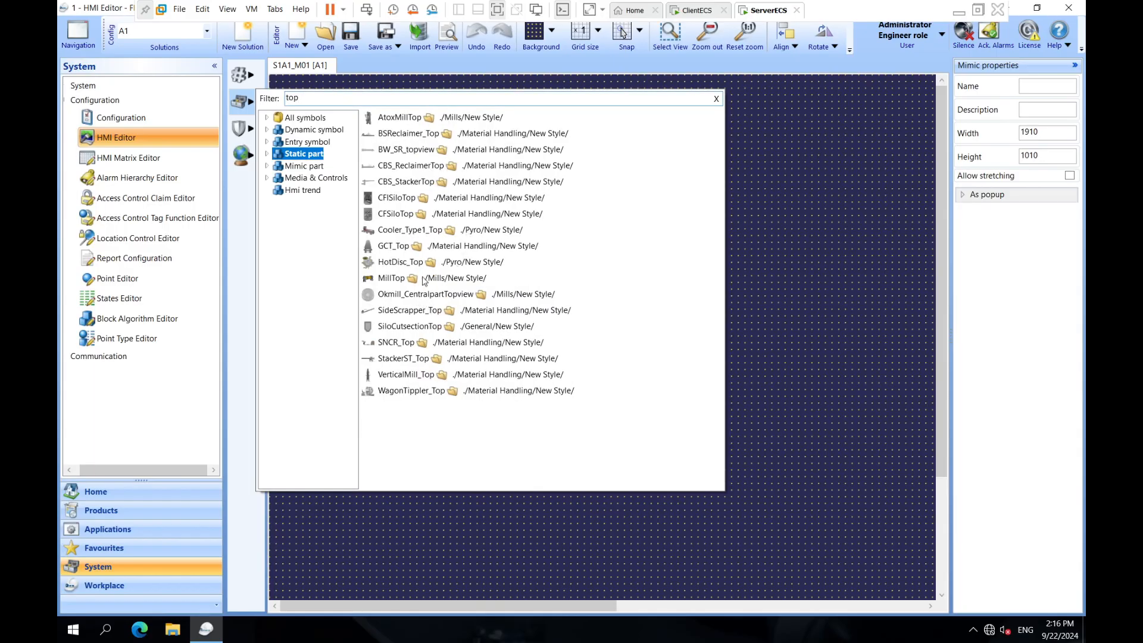
drag(418, 321, 387, 203)
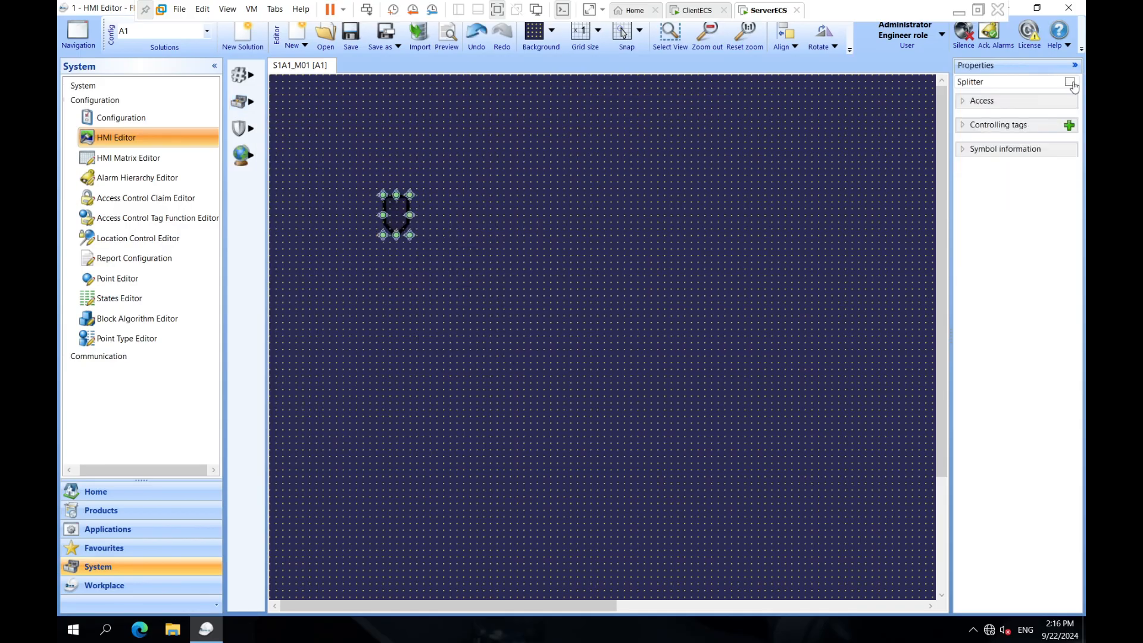
click(1073, 84)
Step: Enlarge the silo symbol to about twice its size and move it near the mimic's upper-left corner
click(464, 234)
click(397, 232)
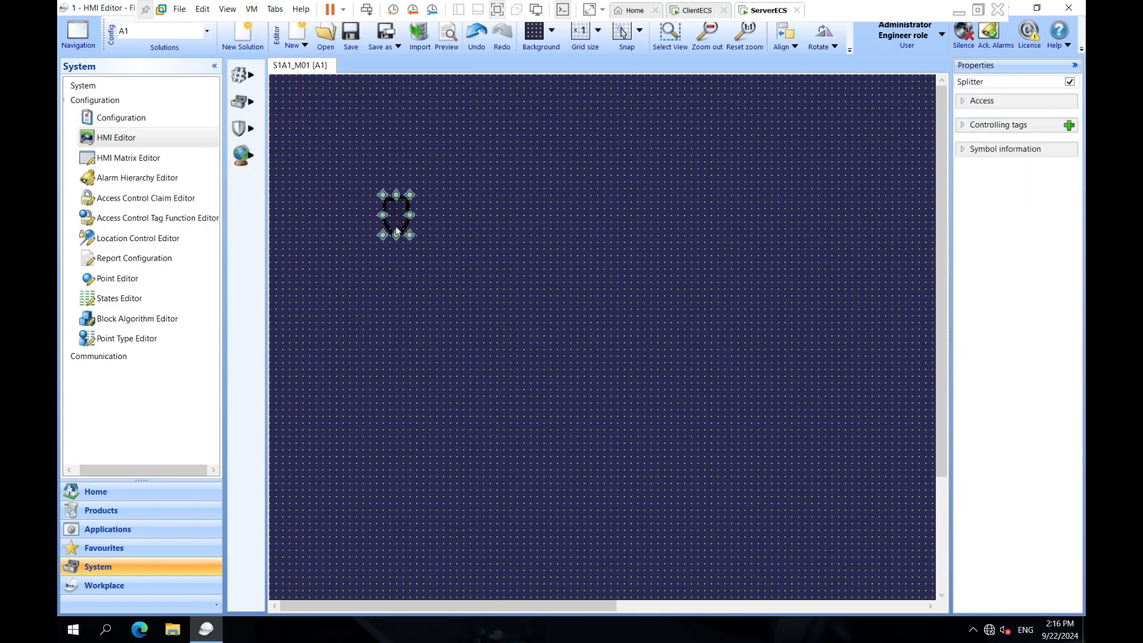
drag(409, 238, 419, 257)
drag(433, 286, 444, 288)
drag(418, 242, 343, 147)
click(507, 191)
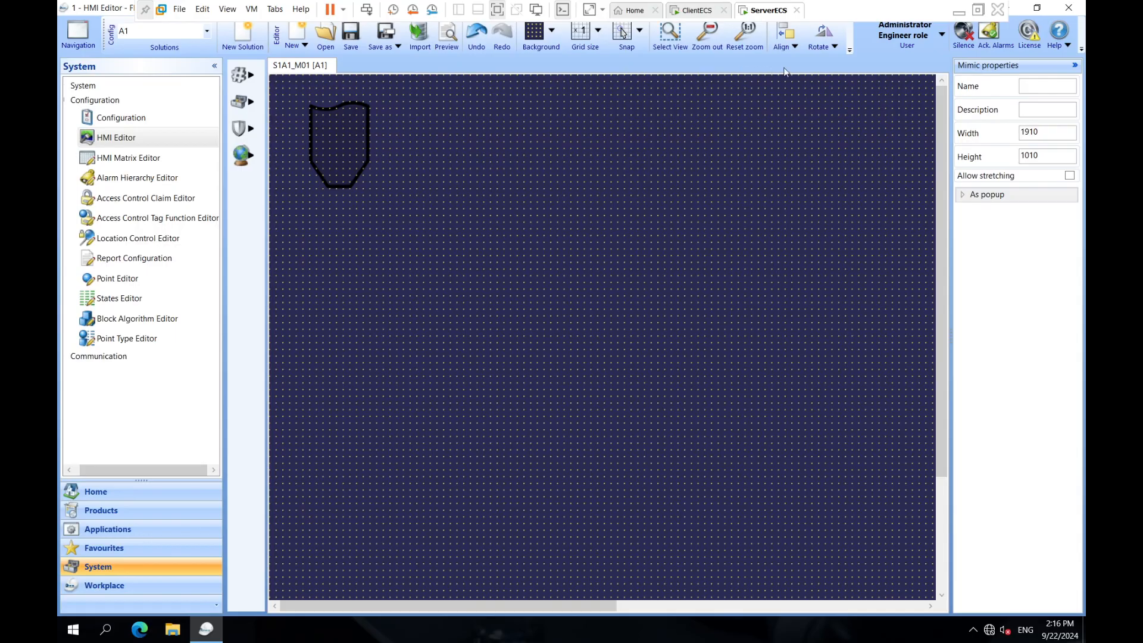
Step: Add a label on the empty area beside the silo symbol and set its text to SILO
click(849, 50)
click(909, 78)
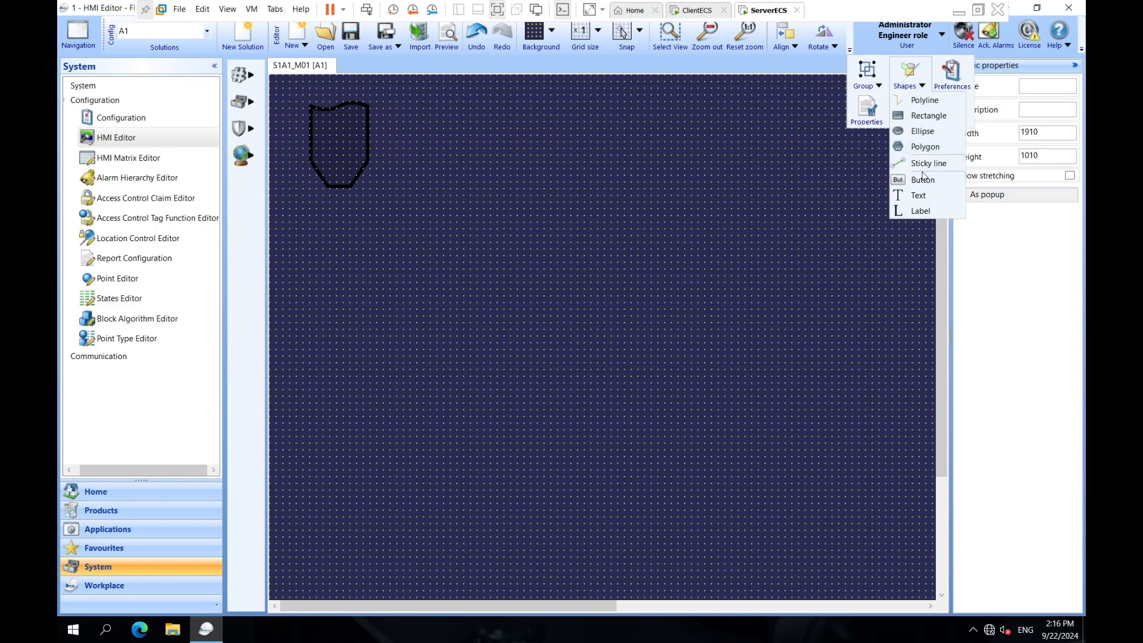
click(920, 211)
click(577, 131)
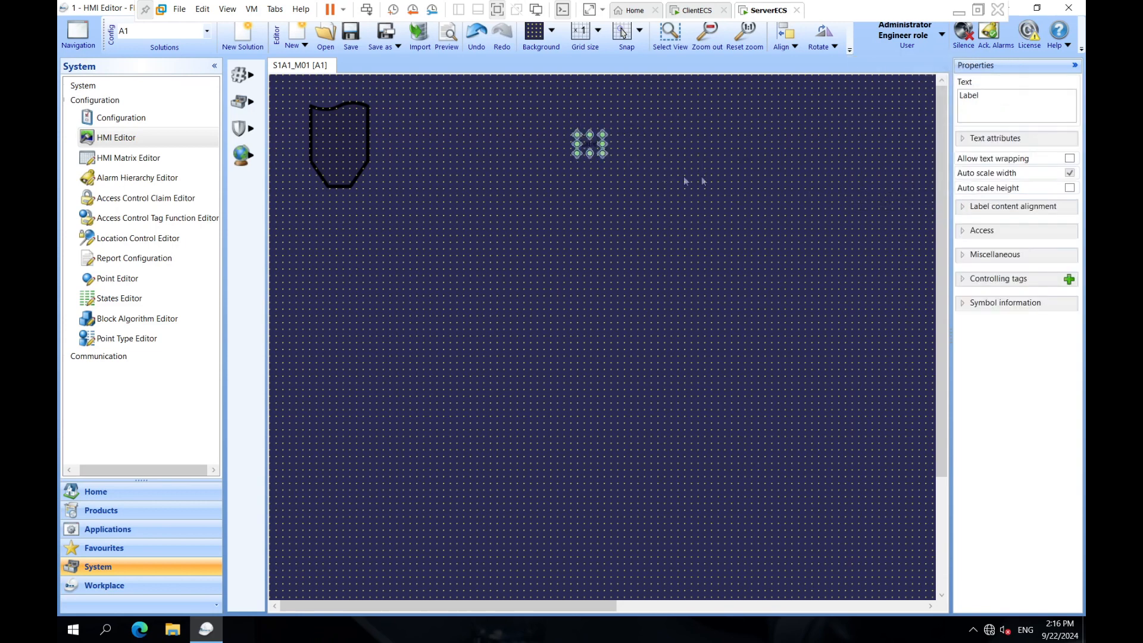
drag(1002, 96, 927, 95)
text(SILO)
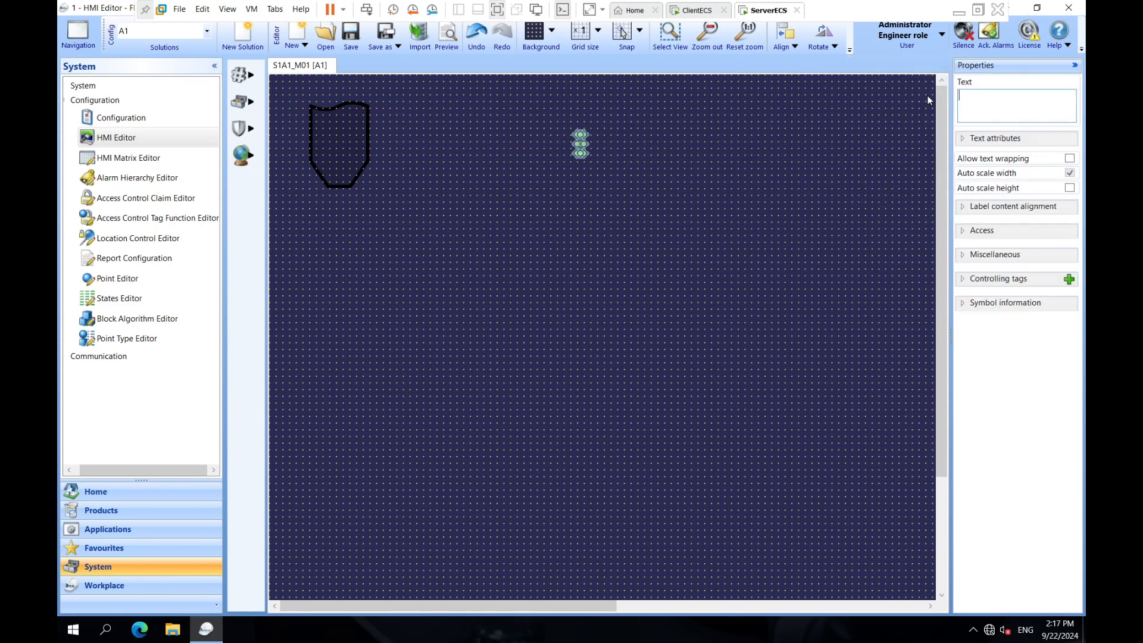
Step: Complete the label text as SILO1 and set its content alignment to Centre both vertically and horizontally
text(1)
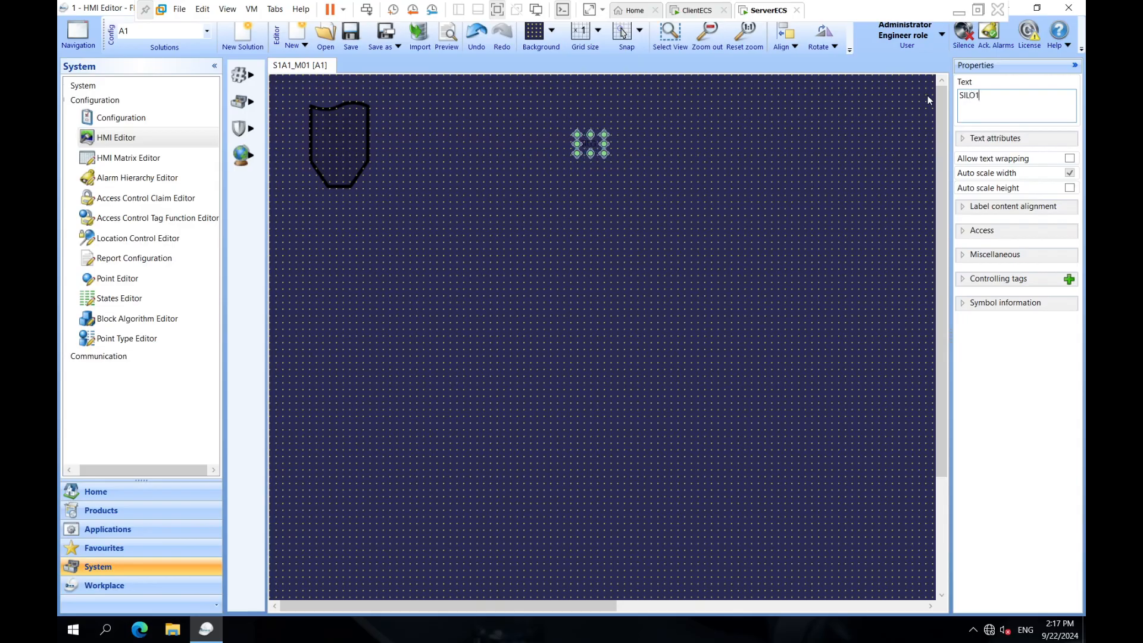
click(962, 211)
click(1020, 233)
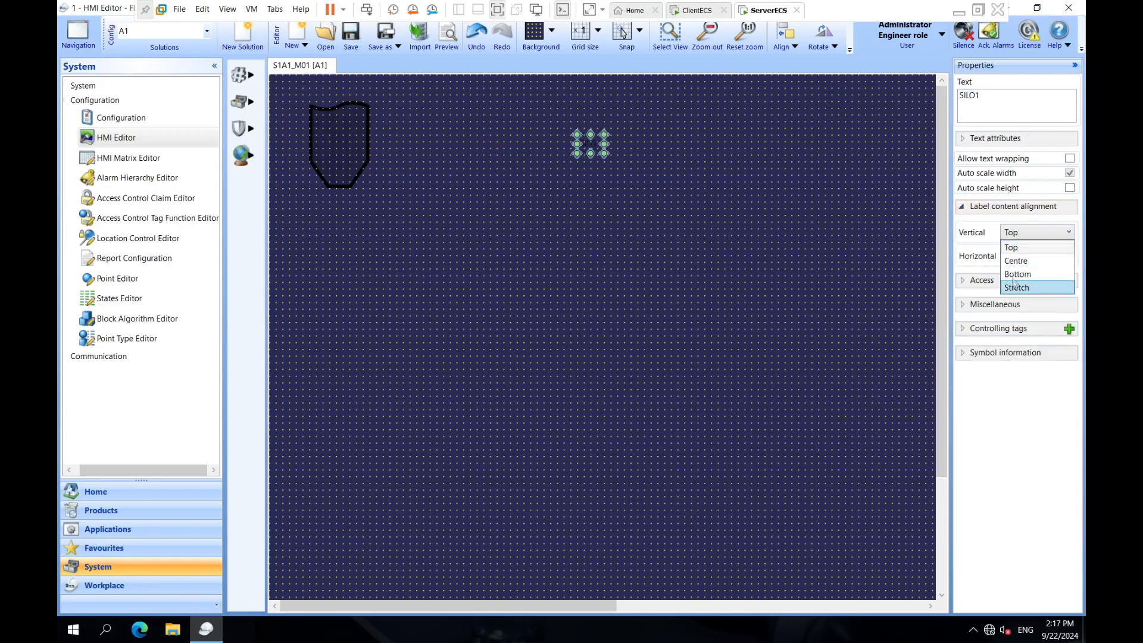
click(1016, 261)
click(1036, 256)
click(1015, 284)
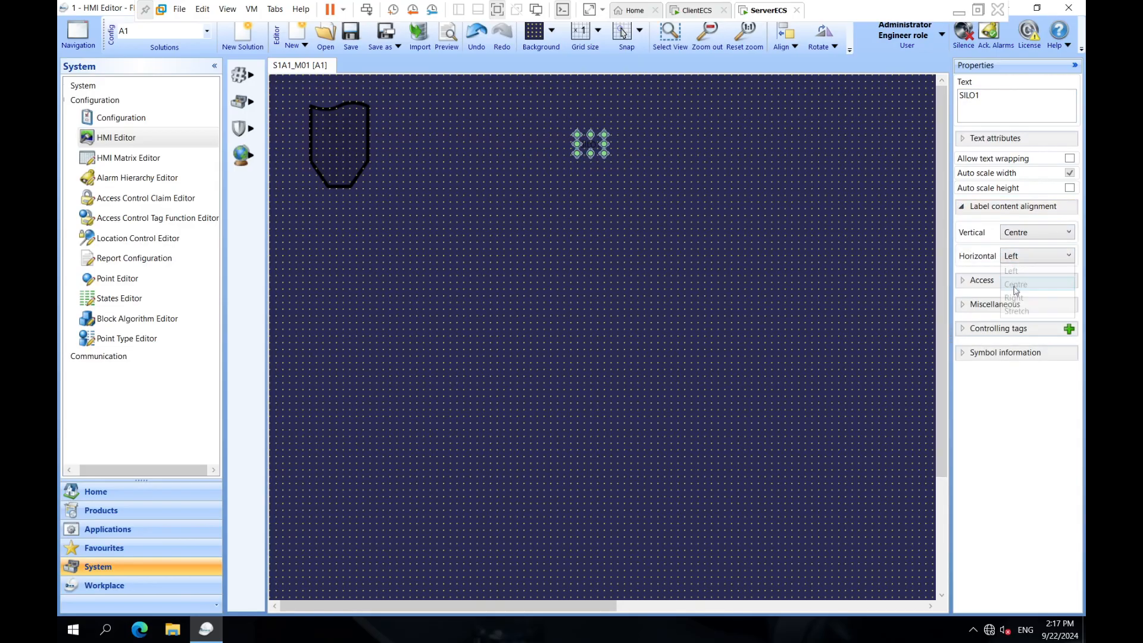
click(961, 206)
Step: Set the SILO1 label's text colour to the predefined colour _Static Text General
click(962, 139)
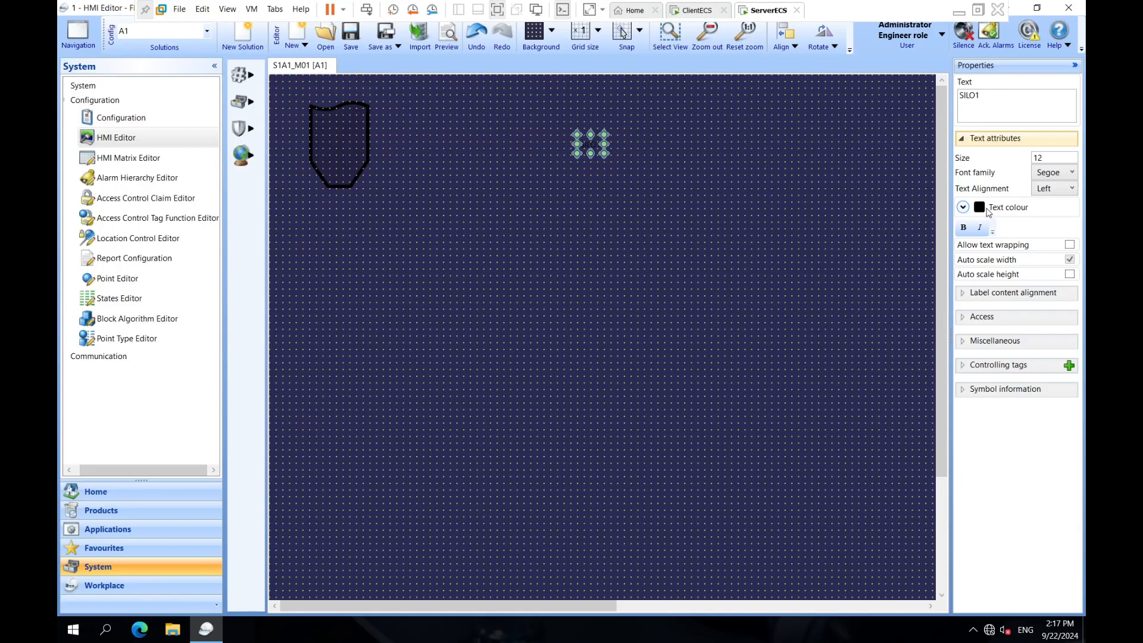
click(964, 207)
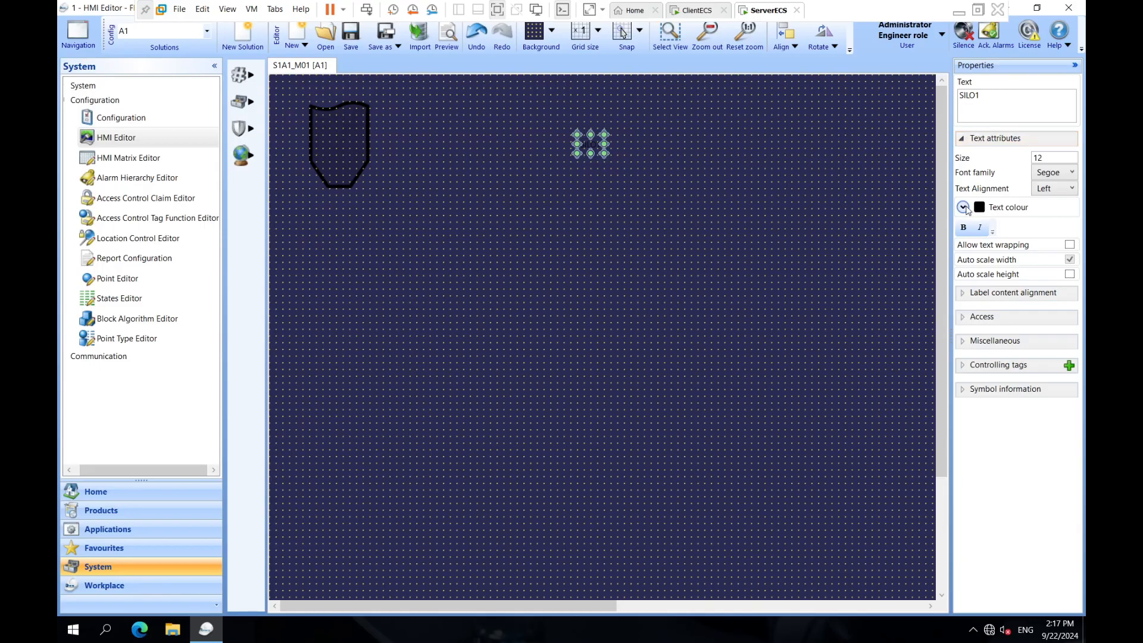
click(997, 226)
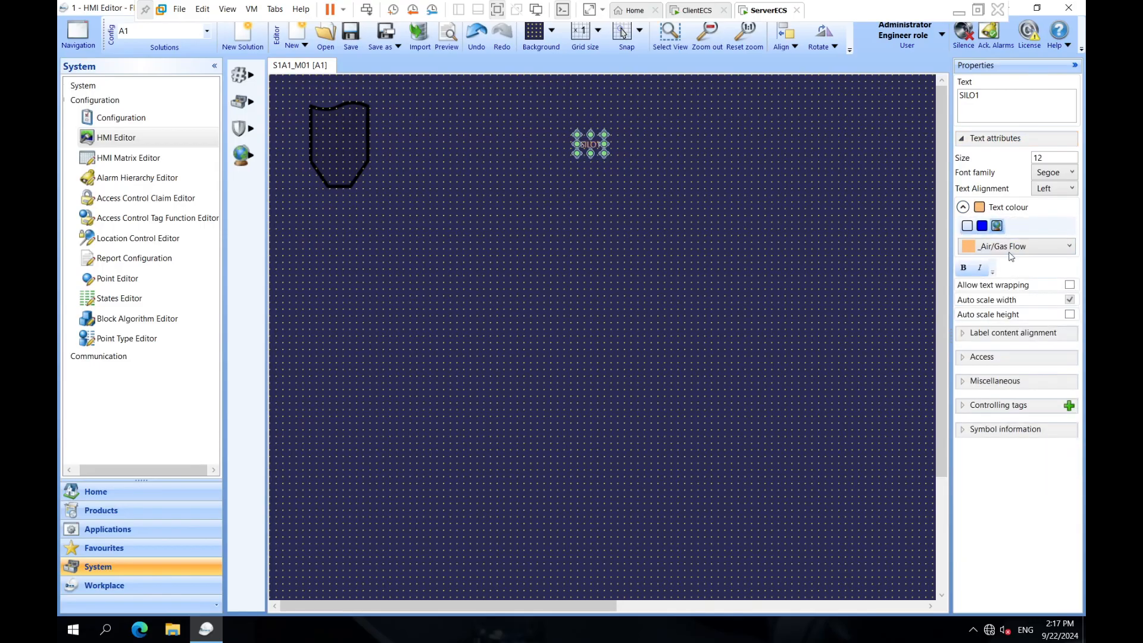
click(1012, 247)
click(983, 335)
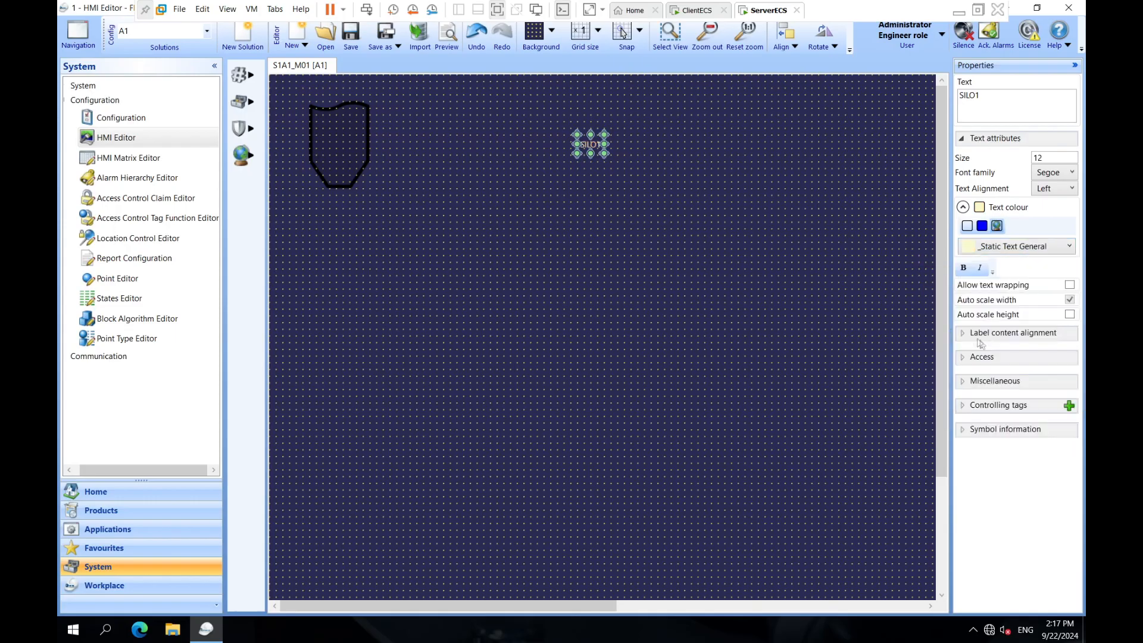
Step: Move the SILO1 label inside the silo symbol and fine-position it with the grid at 1/8 X Default grid size
click(619, 170)
drag(591, 146, 336, 127)
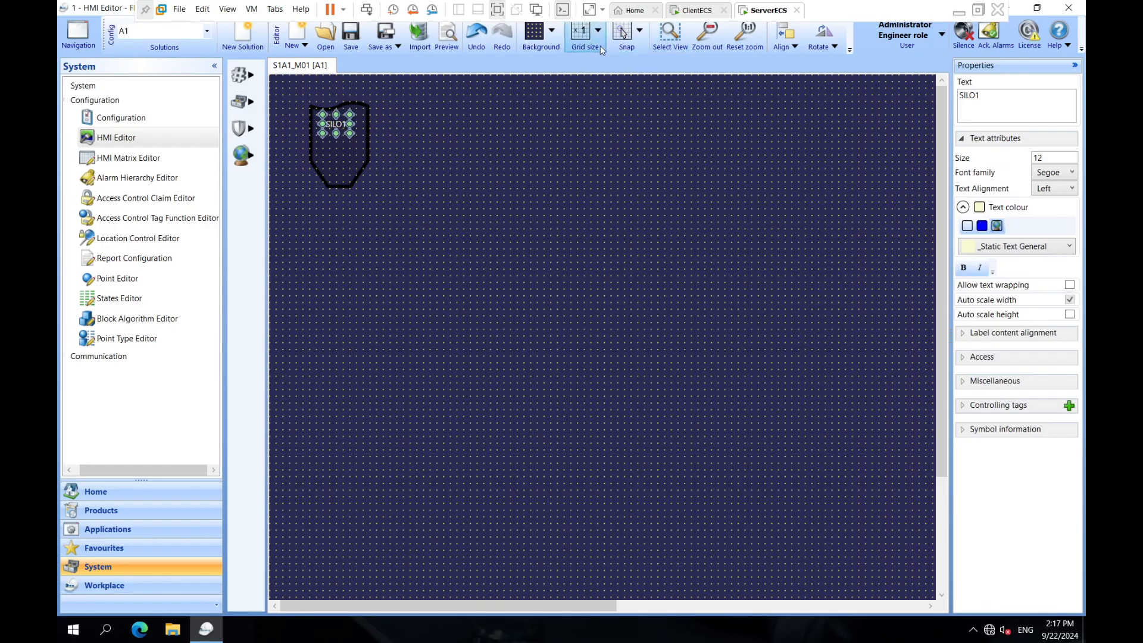
click(585, 32)
click(606, 136)
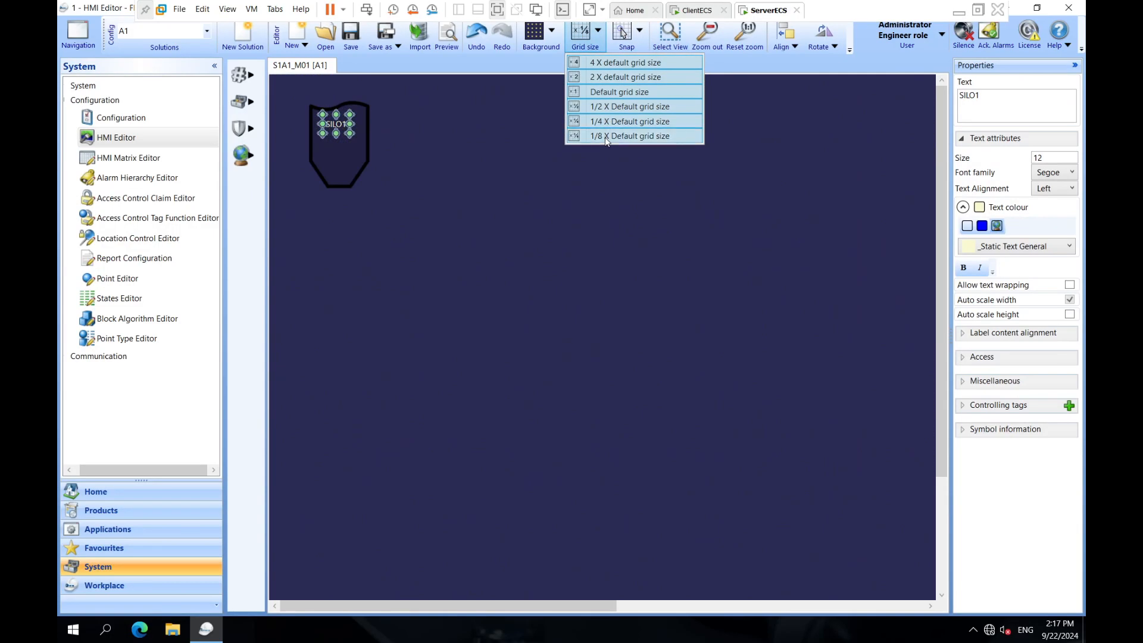
click(607, 136)
drag(352, 128, 356, 129)
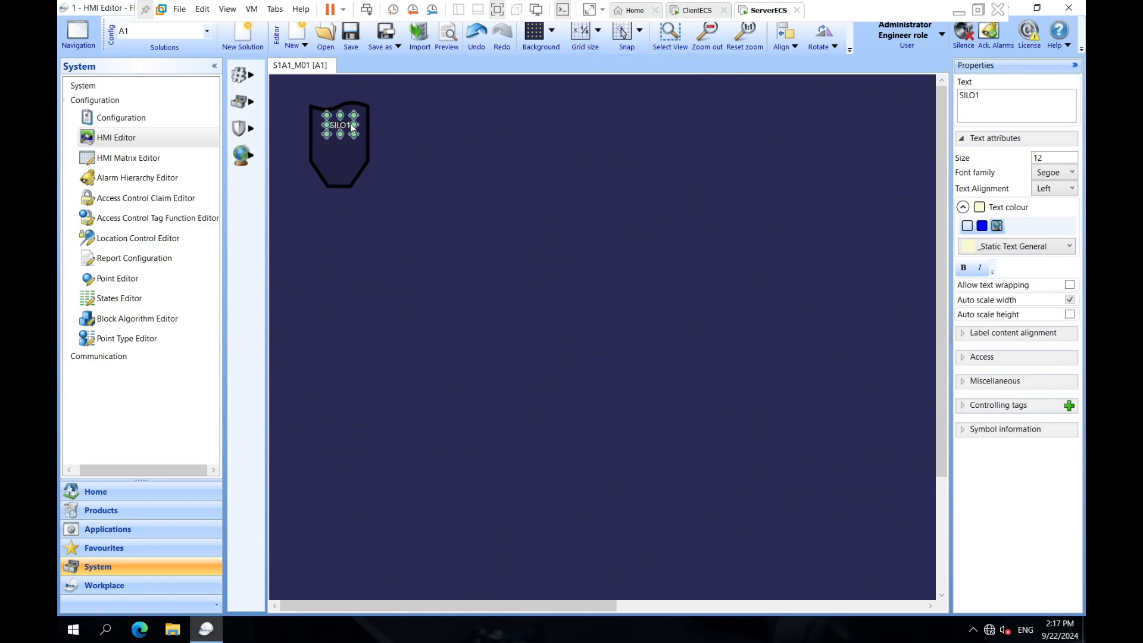
click(399, 156)
Step: Duplicate the silo with its label, place the copy lower and slightly to the right, and change the copy's text to SILO2
drag(440, 255, 287, 88)
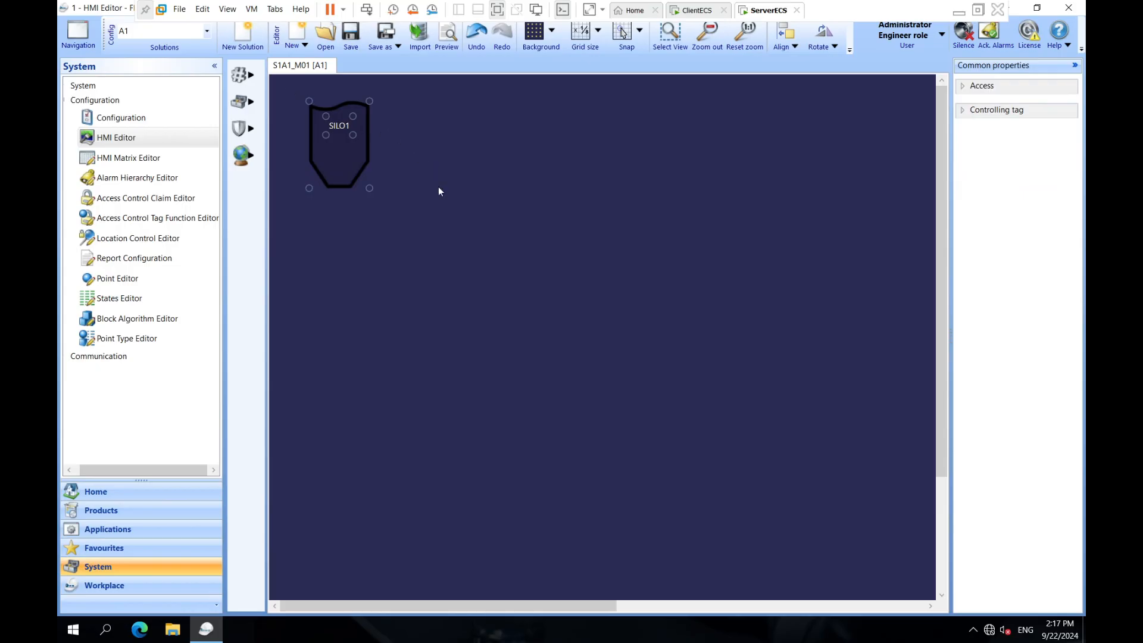
key(ctrl+v)
drag(476, 224, 437, 385)
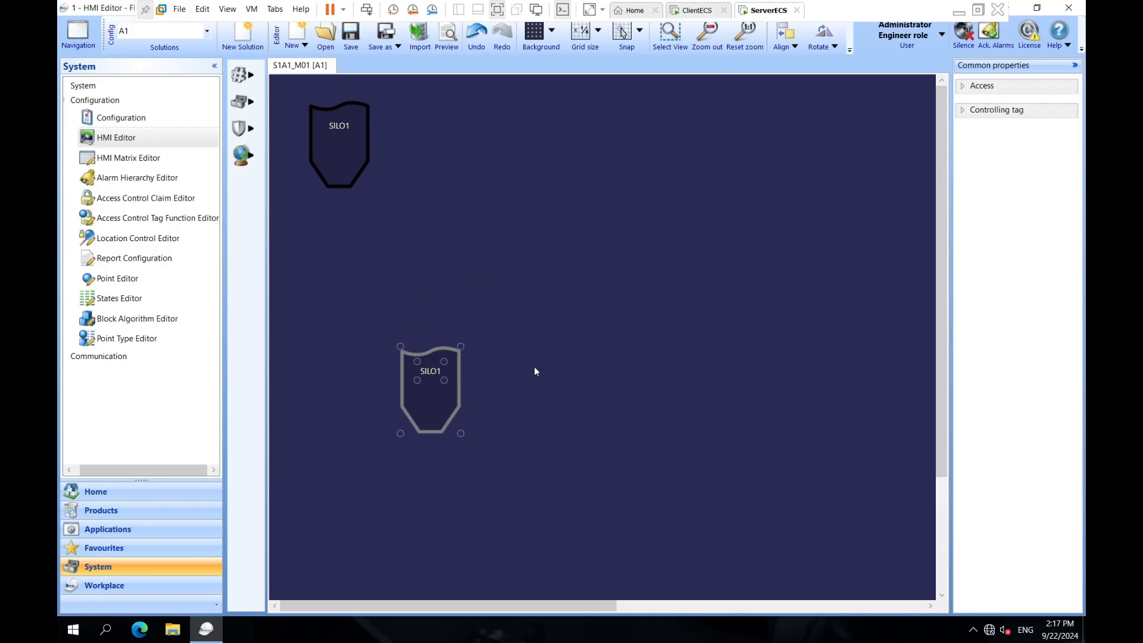
click(429, 372)
click(428, 373)
drag(981, 96, 977, 105)
click(713, 228)
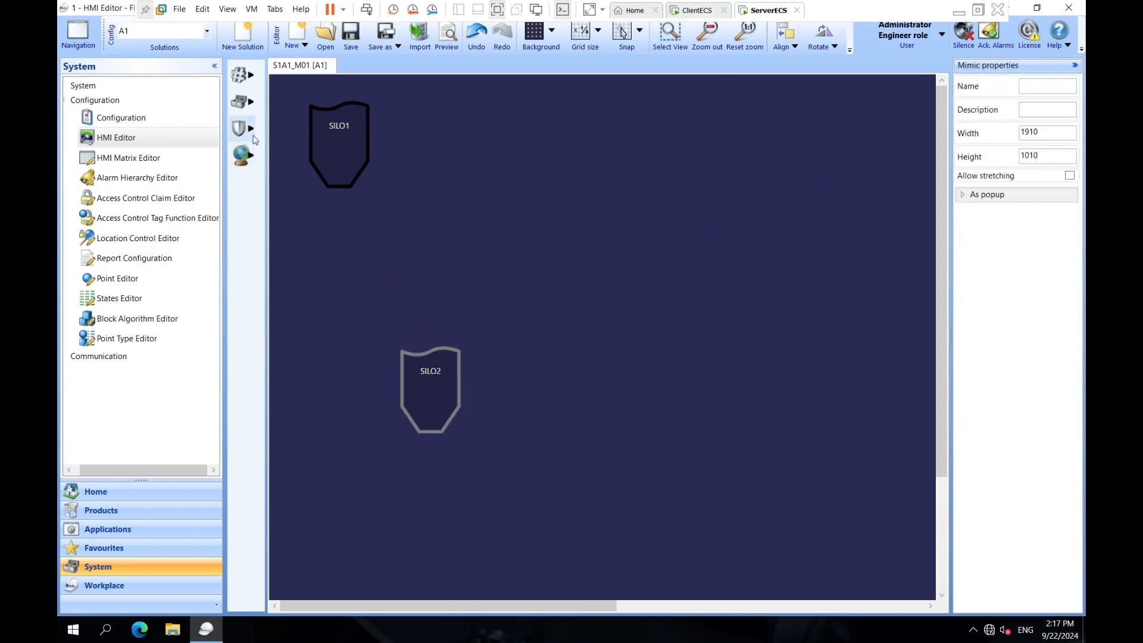
Step: Find the dynamic Screw Conveyor symbol with the filter SCREW and place it just below SILO1
click(249, 105)
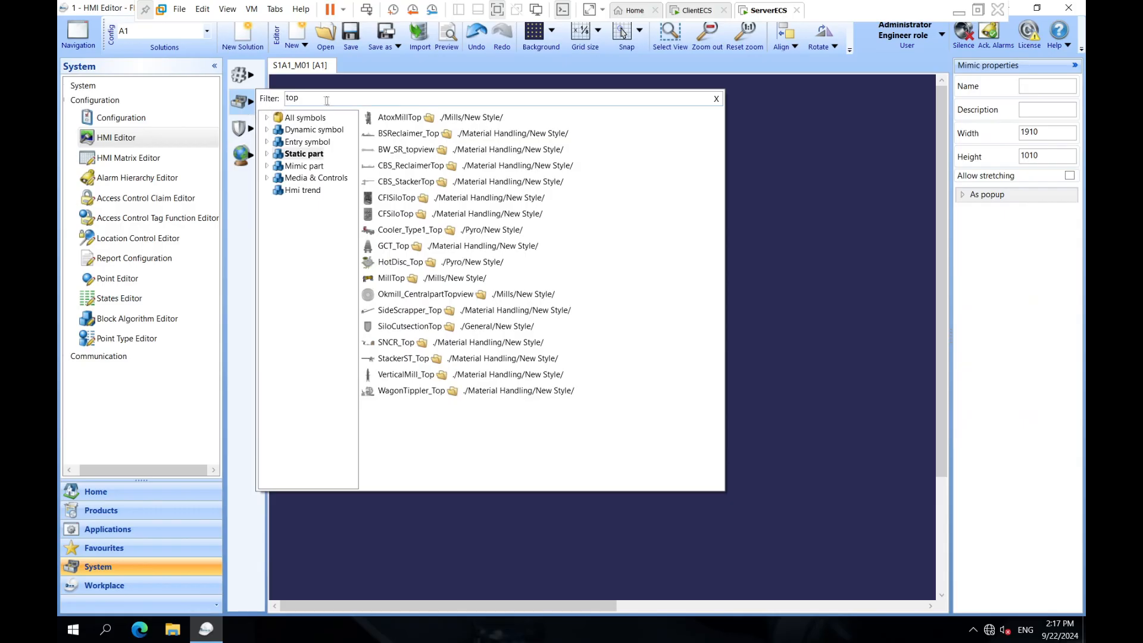
click(306, 131)
double_click(310, 101)
text(SCREW)
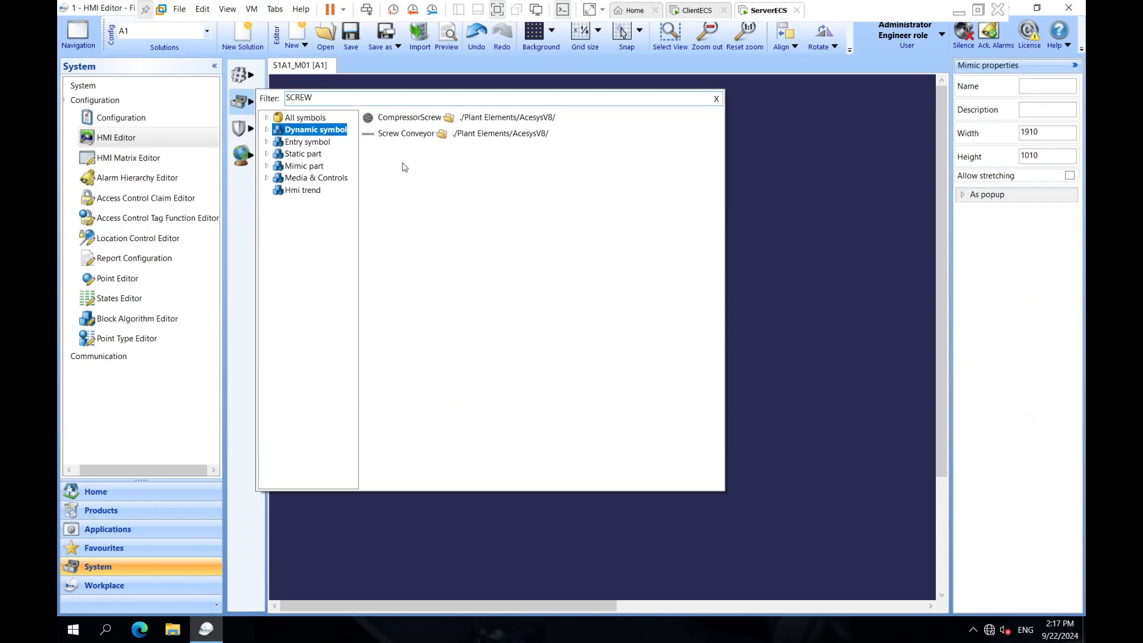
drag(409, 134, 339, 217)
Step: Lengthen the screw conveyor to about one and a half times its size and enable its Top Left and Bottom Right openings
click(426, 242)
click(401, 232)
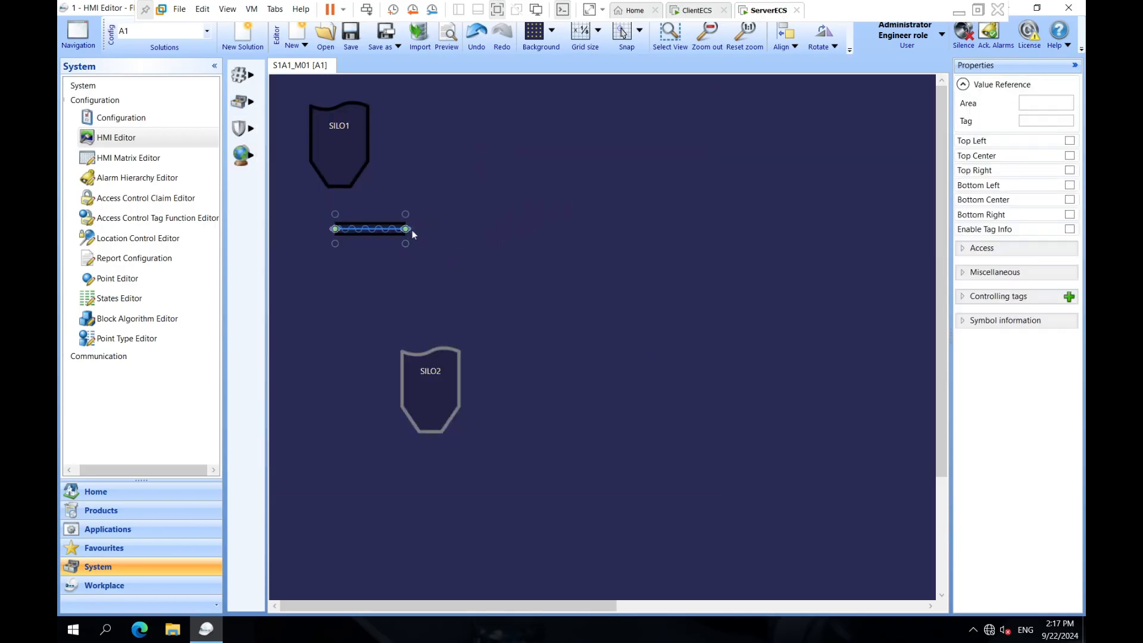
drag(359, 226, 362, 225)
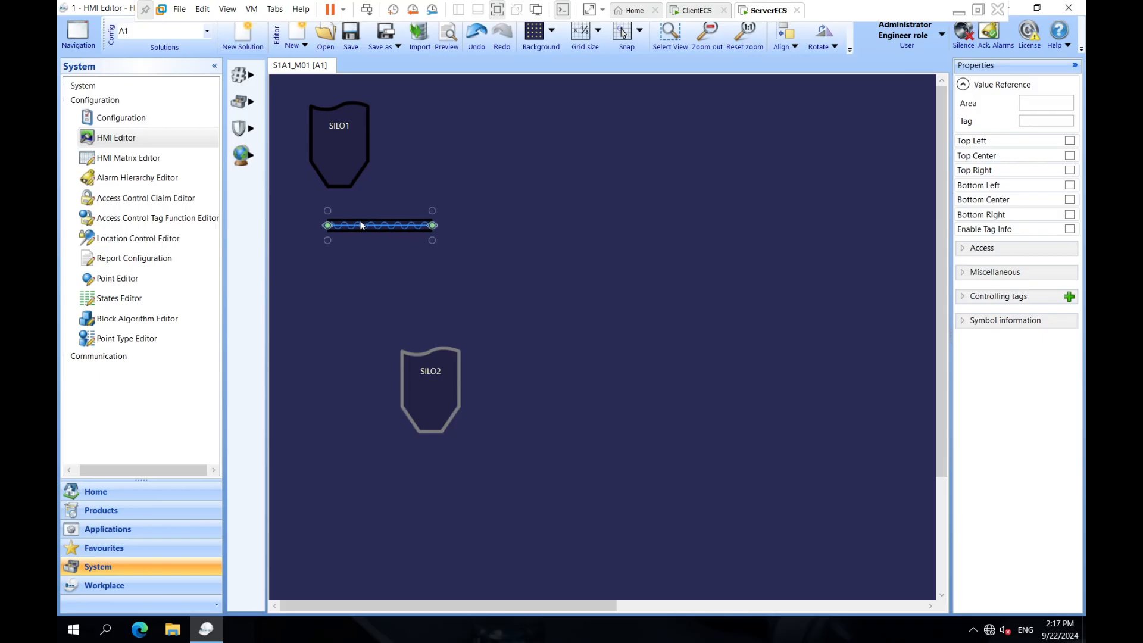
click(1070, 141)
click(1069, 214)
Step: Duplicate the conveyor twice below the original, leaving only Bottom Right enabled on the lowest copy and only Bottom Left on the middle one
drag(383, 227, 397, 295)
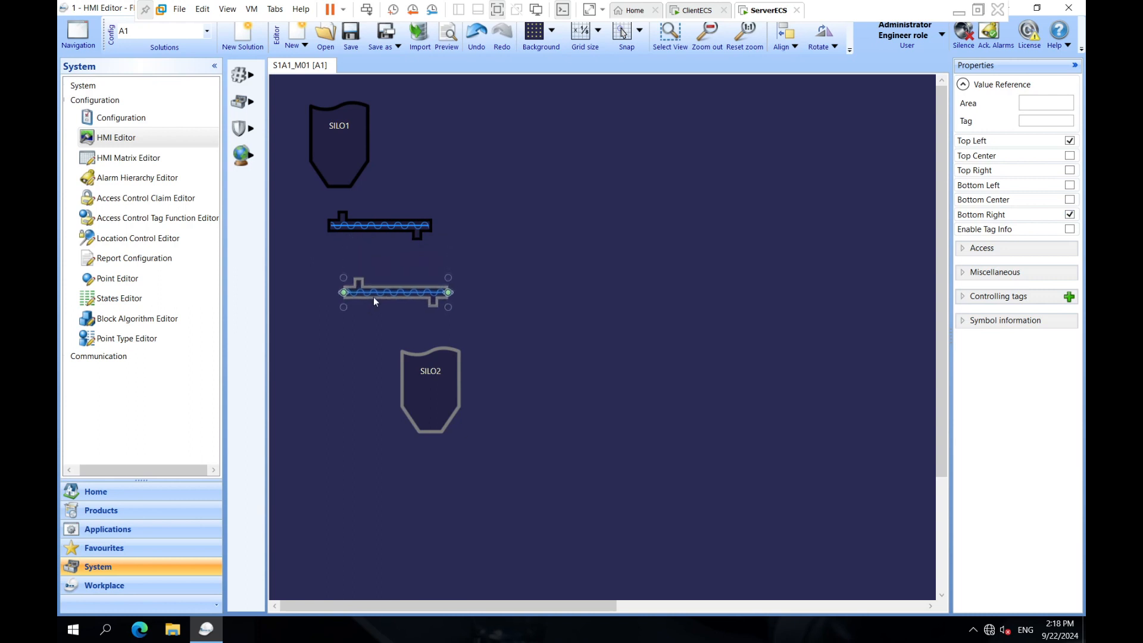
click(1070, 141)
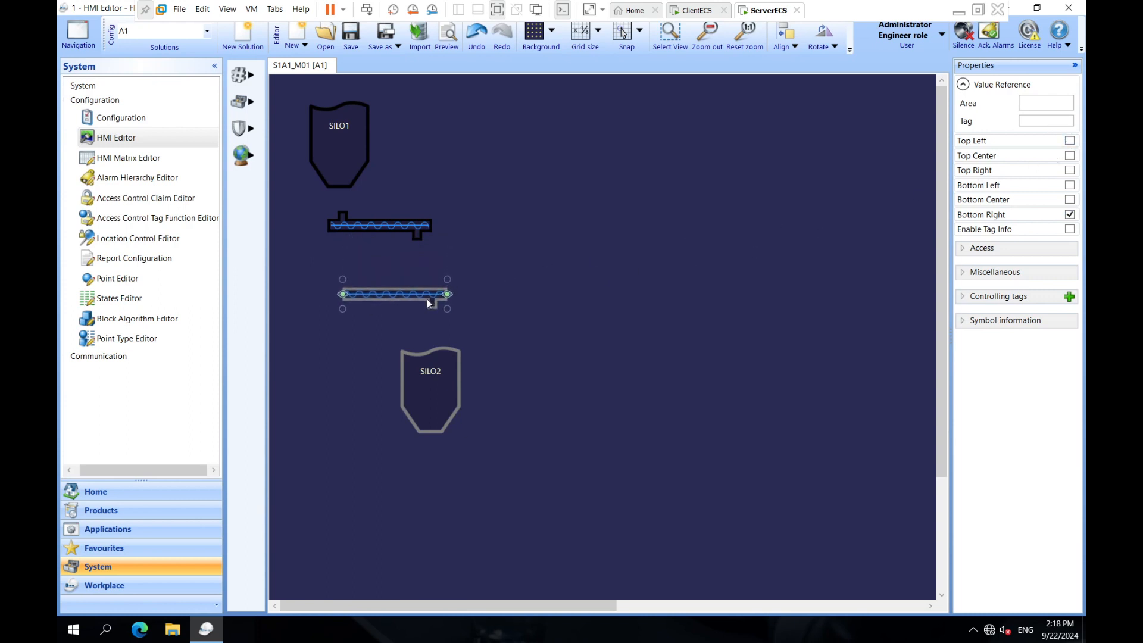
drag(420, 298, 353, 254)
click(1070, 215)
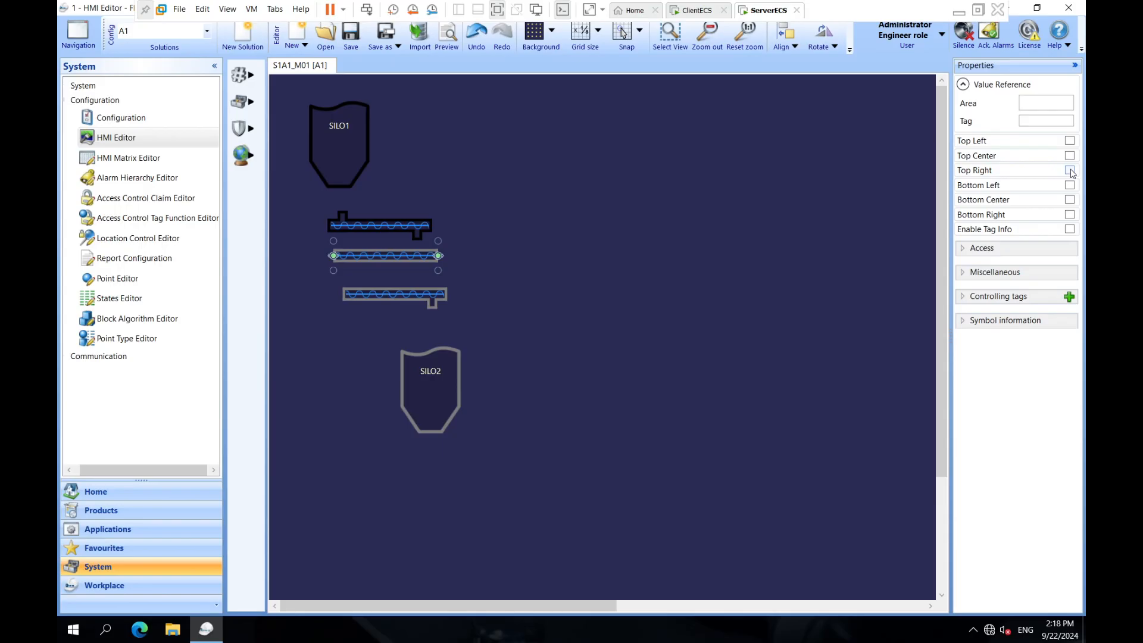
click(1069, 185)
click(546, 283)
click(384, 262)
drag(384, 262, 382, 266)
click(524, 232)
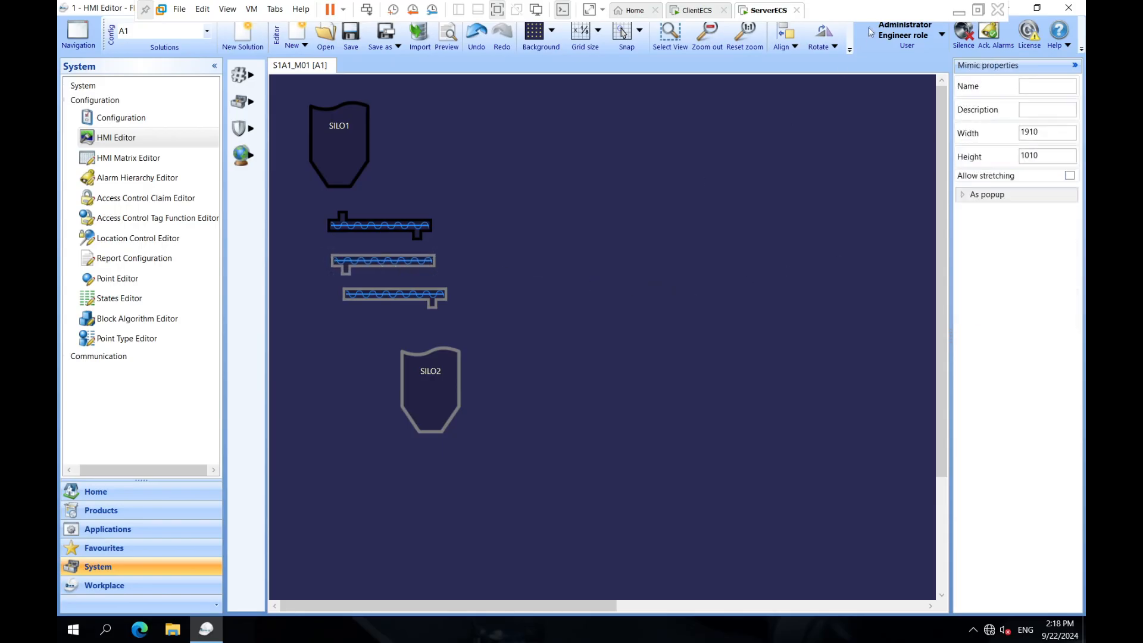
Step: Draw a short downward line on the empty area beside the silos and enable its Arrow end
click(849, 51)
click(902, 84)
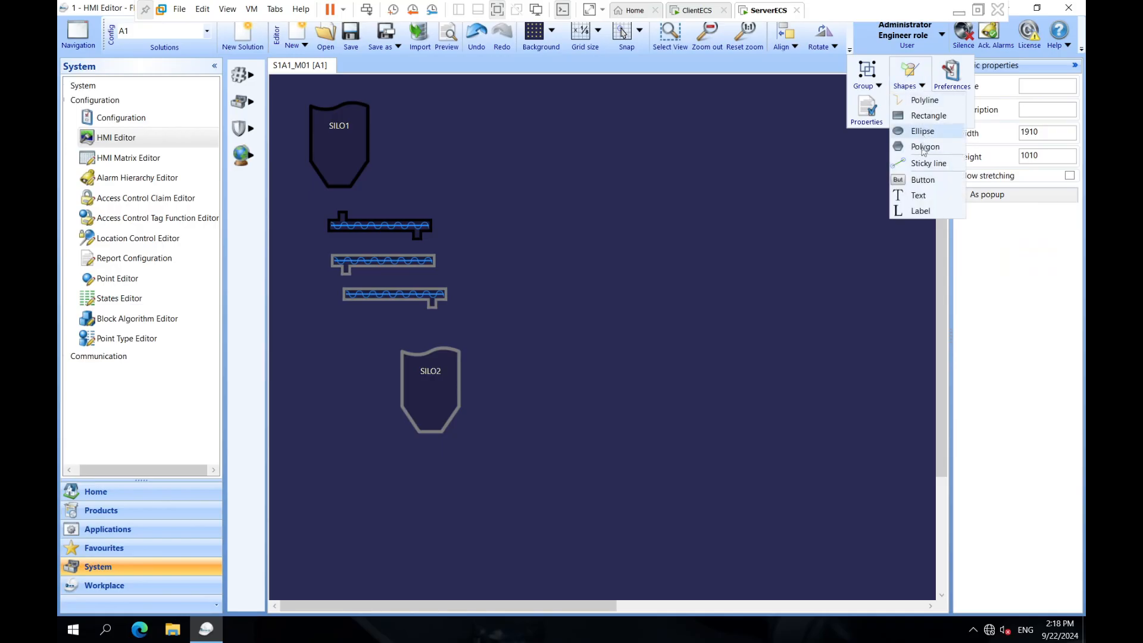
click(917, 179)
click(670, 173)
click(673, 218)
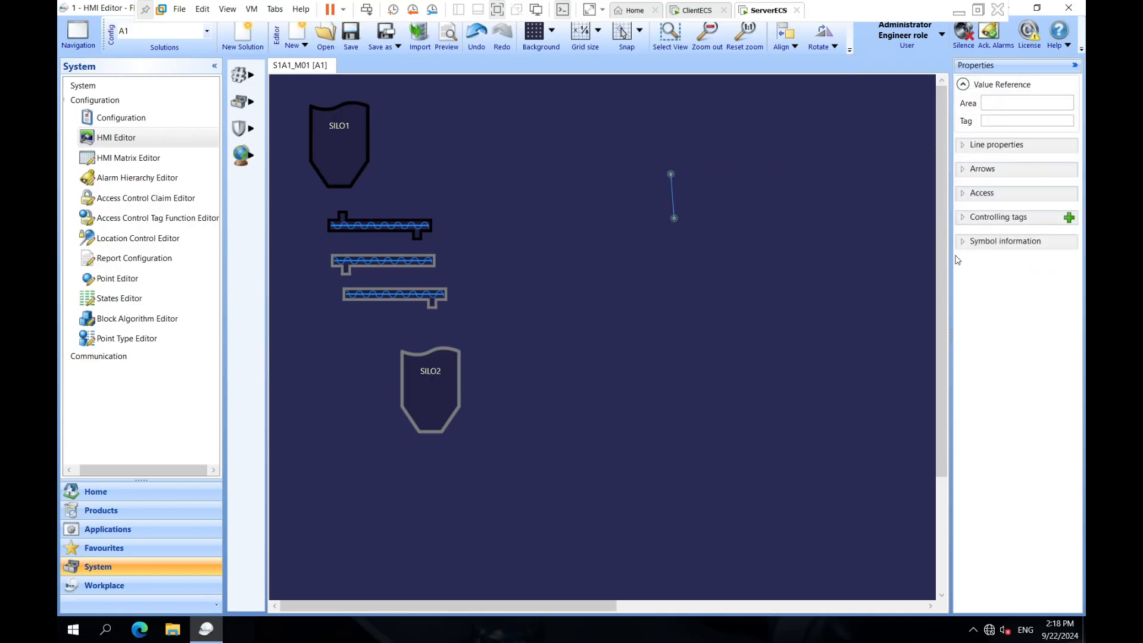
click(966, 170)
click(1068, 279)
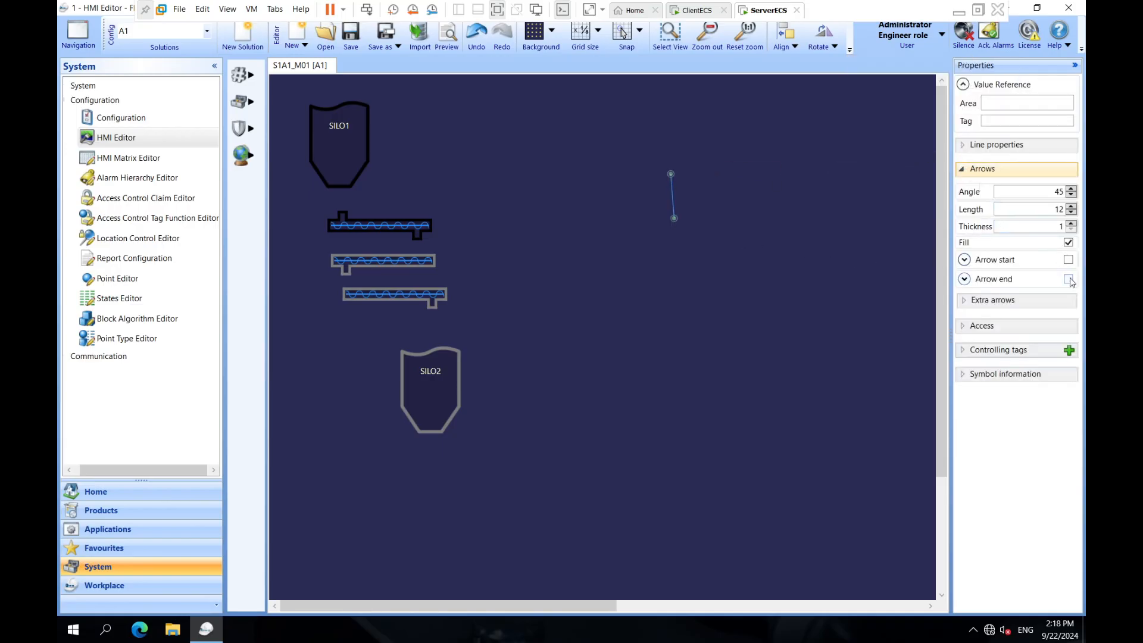
Step: Shorten the arrow line, move it closer to the conveyors and straighten it to exactly vertical in a magnified view
drag(673, 218, 673, 209)
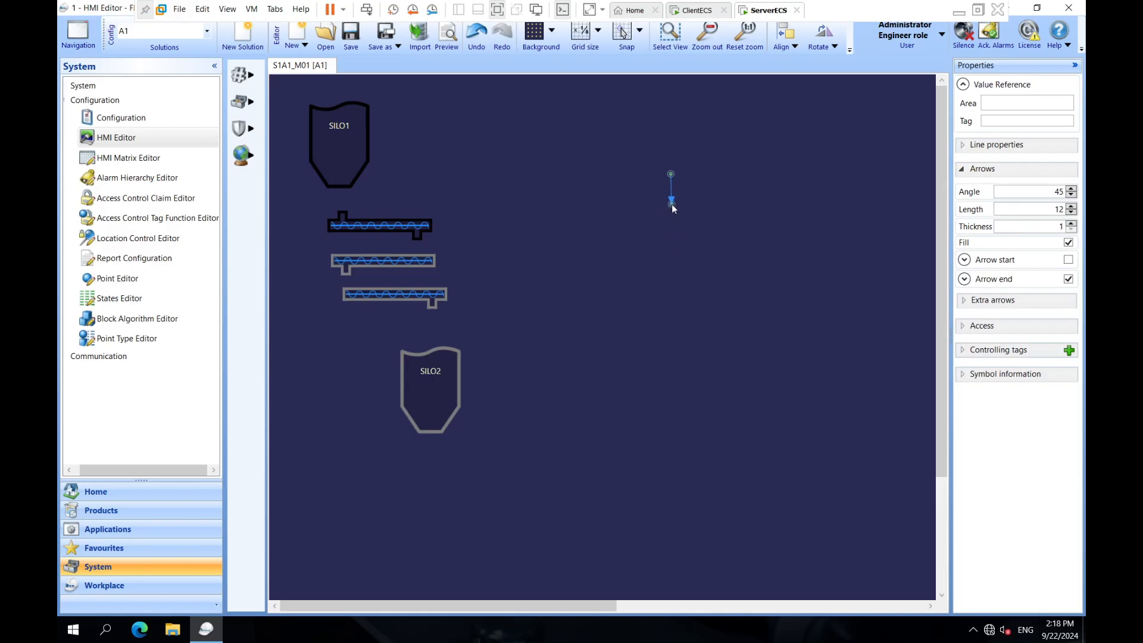
drag(672, 199, 495, 202)
click(669, 37)
drag(525, 280, 428, 131)
drag(497, 377, 496, 353)
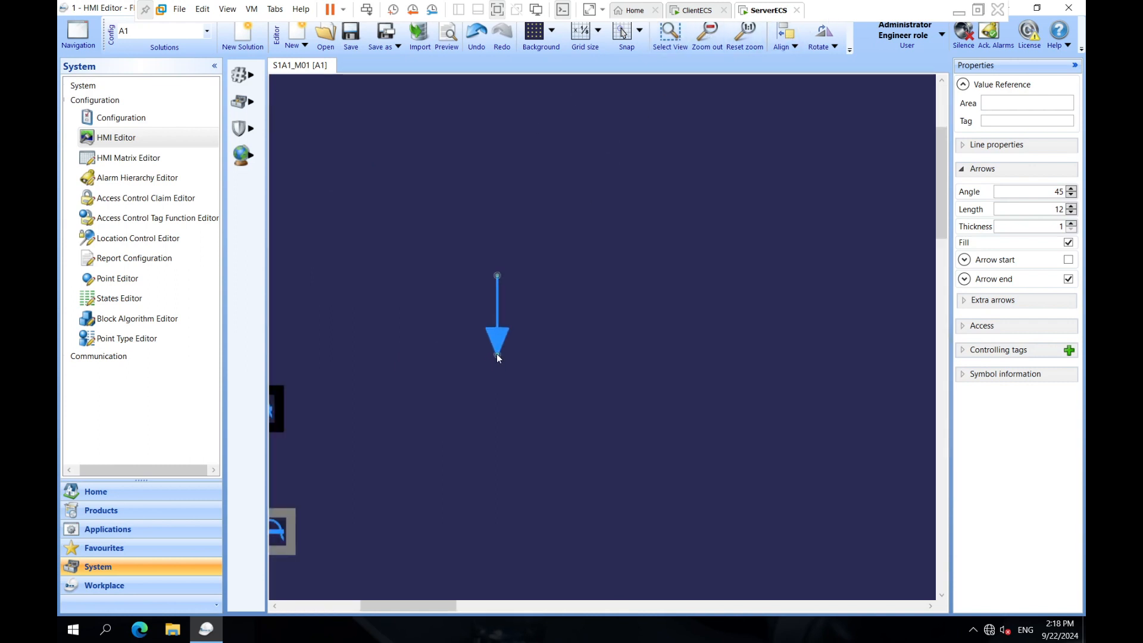
Step: Place the arrow under SILO1's outlet and shift the top conveyor so its inlet lines up with the arrowhead
click(730, 145)
click(695, 52)
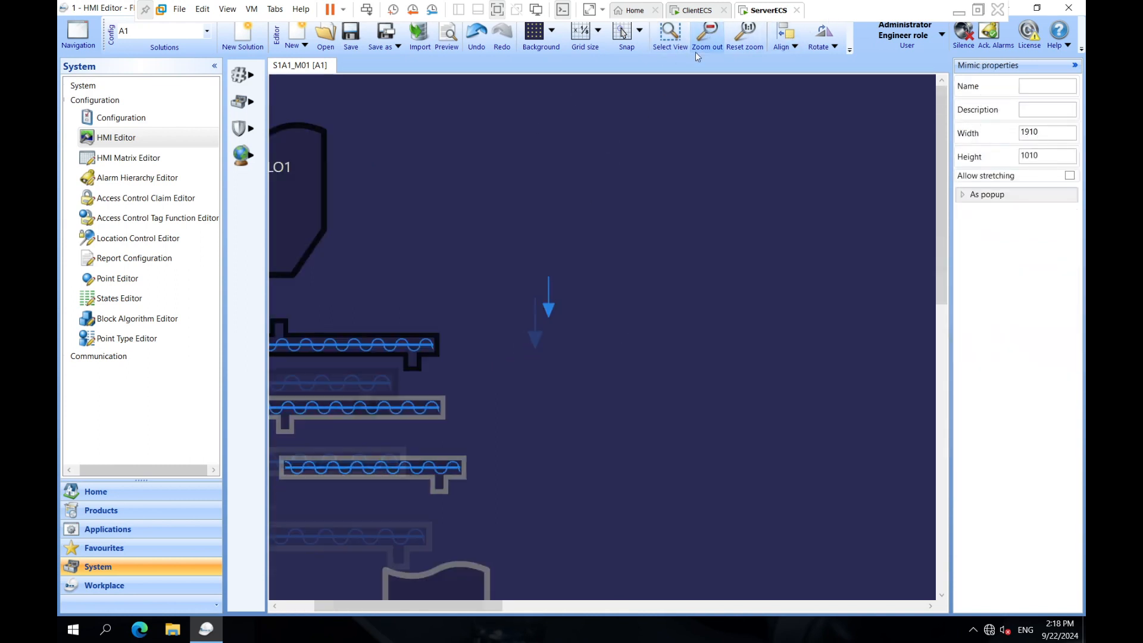
click(696, 52)
click(528, 225)
drag(528, 225, 352, 224)
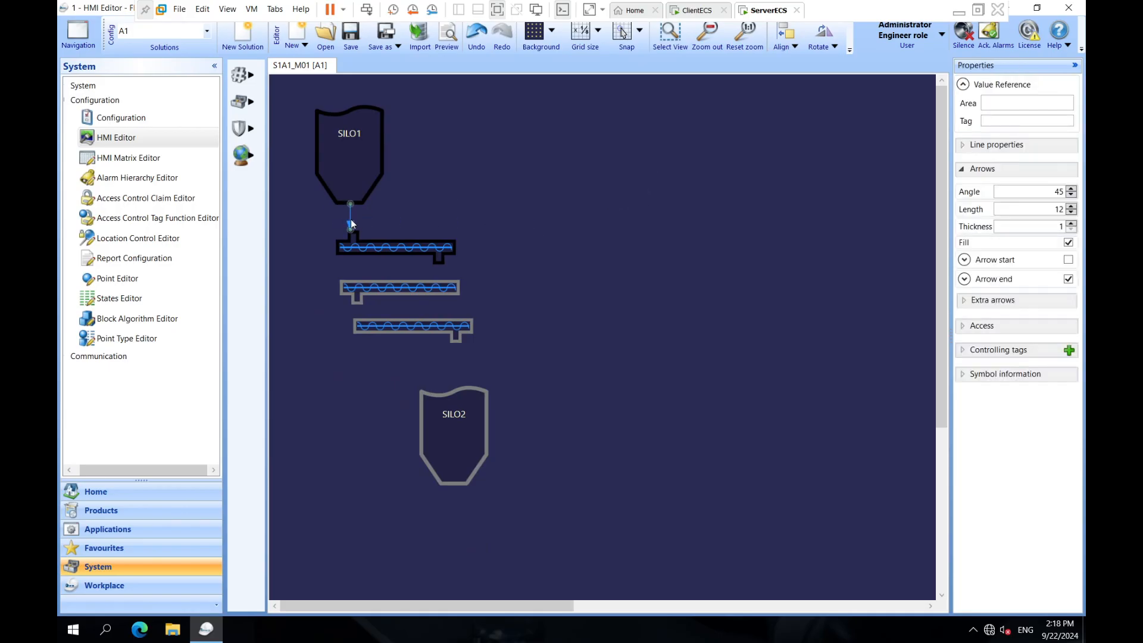
click(360, 234)
click(373, 249)
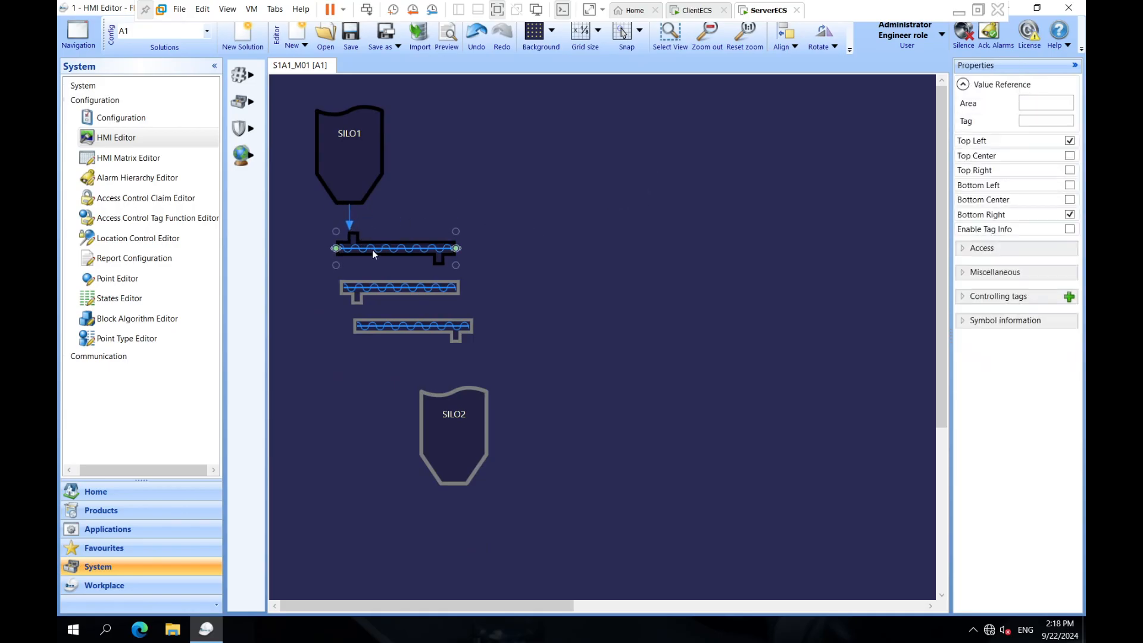
click(374, 236)
click(362, 219)
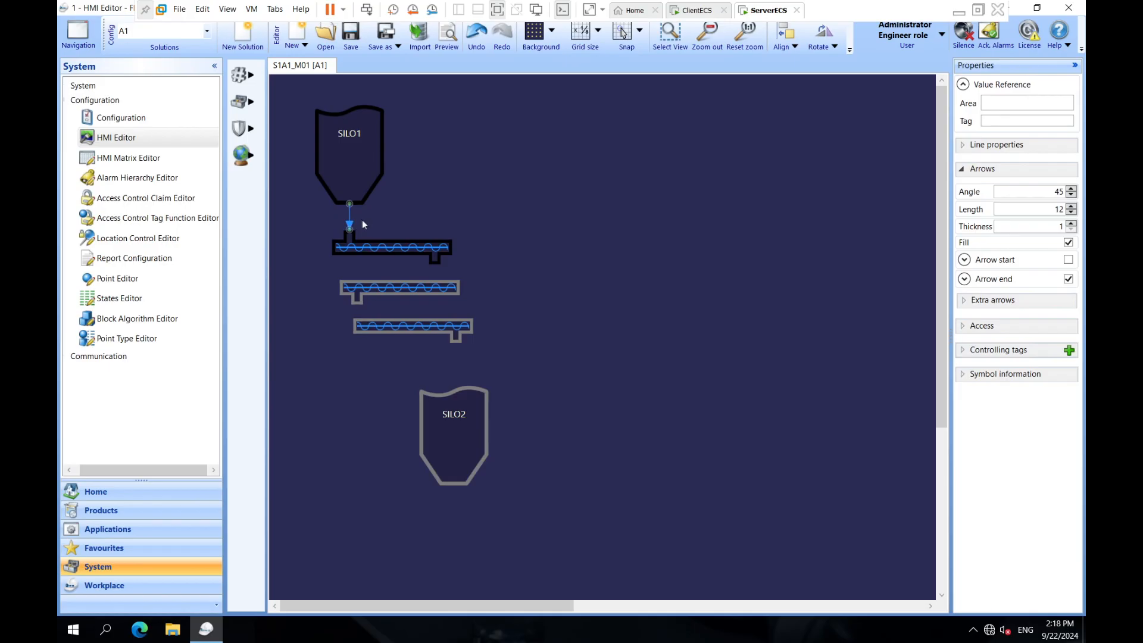
Step: Place a copy of the arrow under the top conveyor's outlet and nudge the middle conveyor down to meet its tip
drag(366, 244, 432, 286)
click(510, 304)
click(396, 301)
key(Down)
key(Down)
key(Down)
key(Down)
key(Left)
key(Down)
click(433, 282)
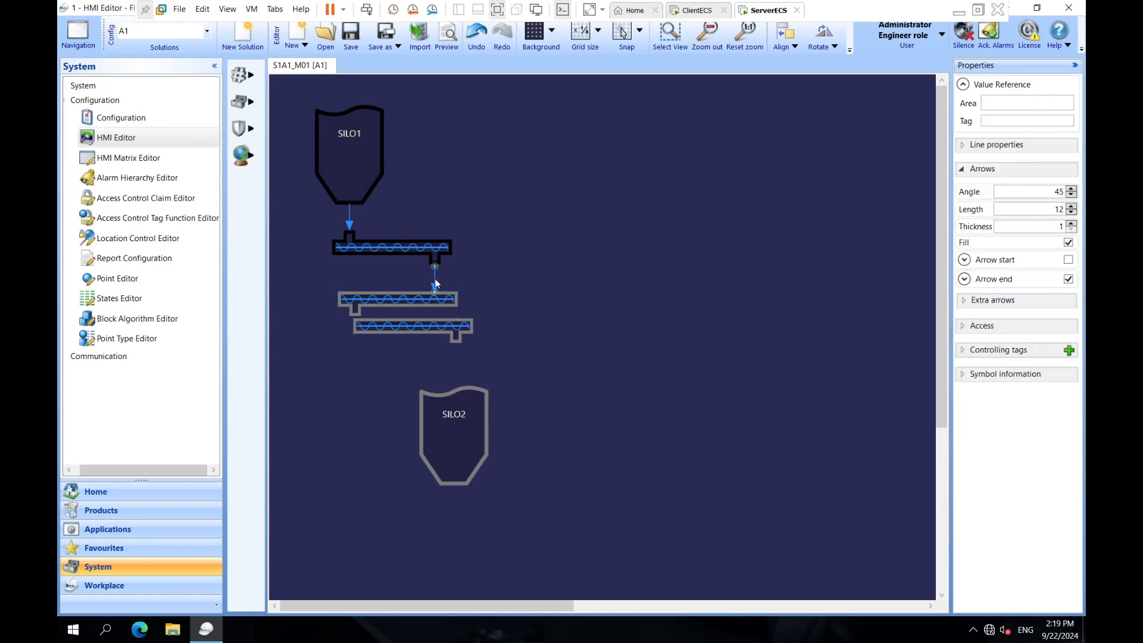
Step: Move the lowest conveyor down and place a copy of the arrow between the middle conveyor's outlet and the lowest conveyor
click(443, 327)
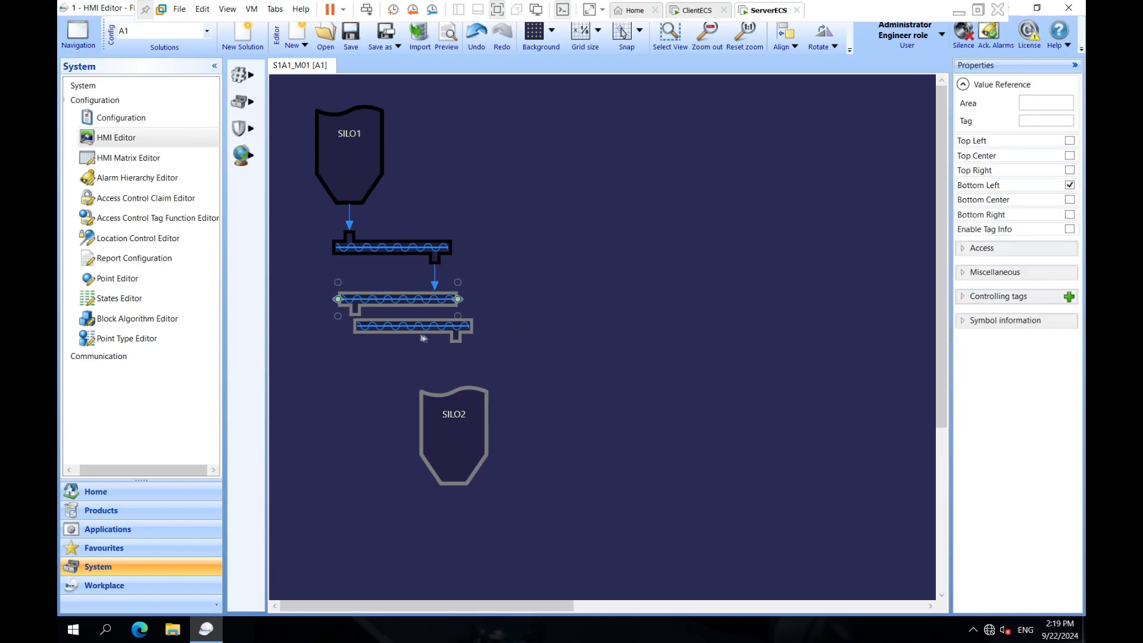
drag(440, 331, 432, 355)
click(429, 275)
click(434, 278)
key(ctrl+c)
key(ctrl+v)
drag(445, 308, 355, 335)
key(ctrl+z)
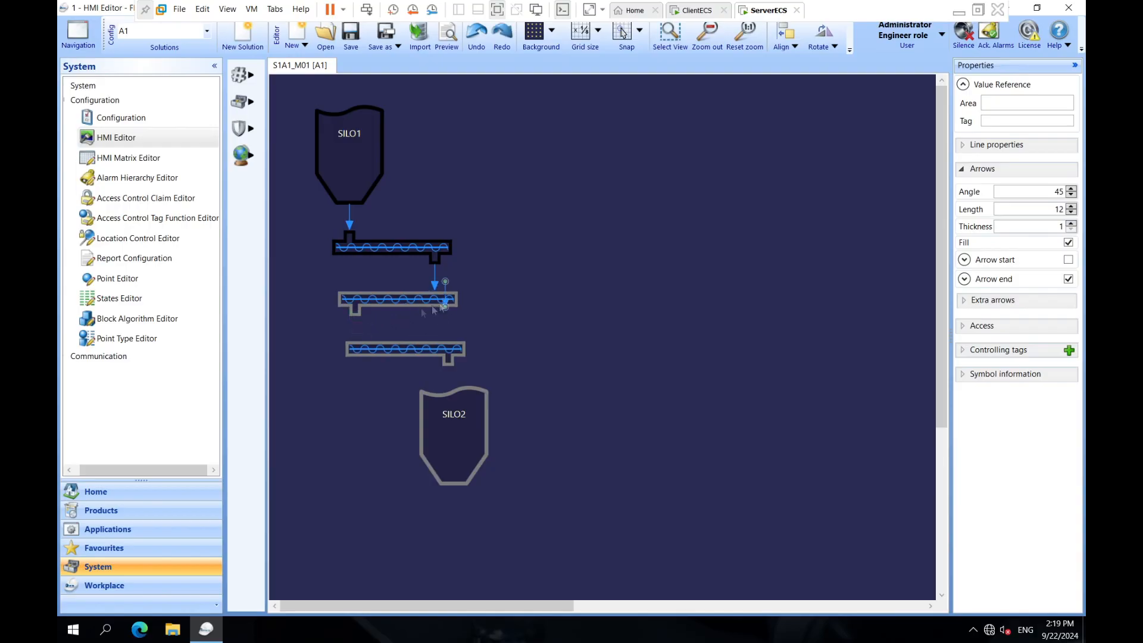
drag(444, 306, 359, 330)
click(457, 333)
click(354, 330)
Step: Place another copy of the arrow from the lowest conveyor's outlet down to the top of SILO2
key(ctrl+c)
key(ctrl+v)
drag(355, 352, 447, 392)
click(457, 384)
Step: Select the three screw conveyors together and align them along the same vertical edge
click(413, 350)
ctrl+click(395, 301)
ctrl+click(398, 257)
click(786, 37)
click(804, 92)
Step: Nudge the three conveyors and the arrows between them left until the top inlet sits under SILO1's arrow
drag(535, 395, 301, 220)
key(Left)
key(Left)
key(Left)
key(Left)
key(Left)
key(Left)
key(Left)
key(Left)
click(582, 297)
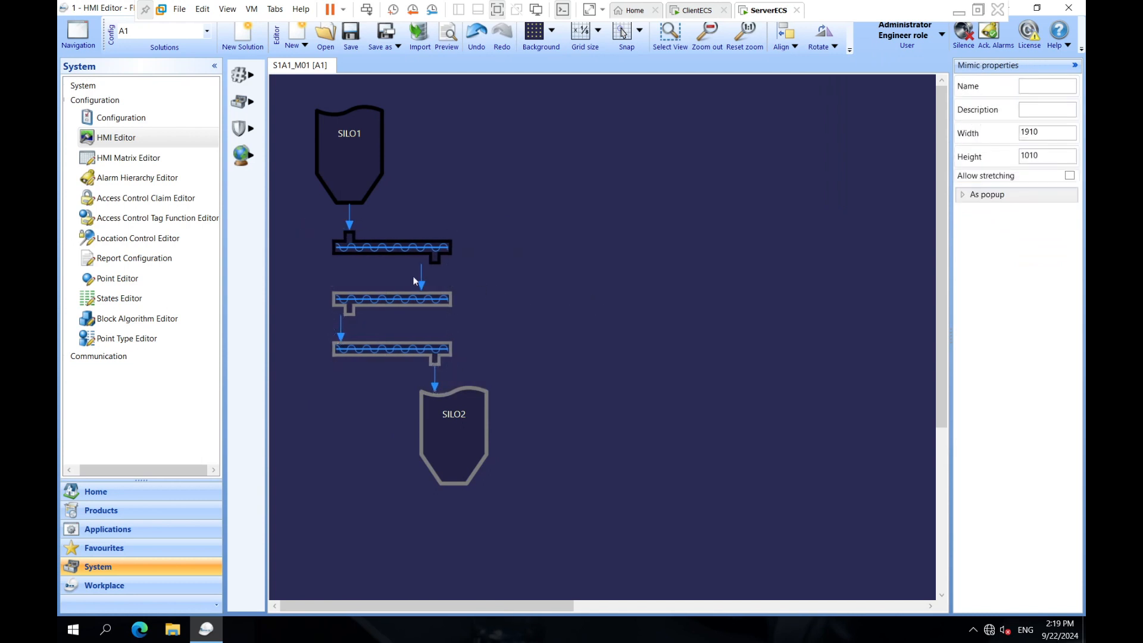
Step: Realign the two arrows between the conveyors so each sits directly under the outlet above it
click(421, 279)
click(516, 294)
click(342, 334)
click(373, 333)
scroll(524, 399, down, 1)
scroll(498, 399, up, 1)
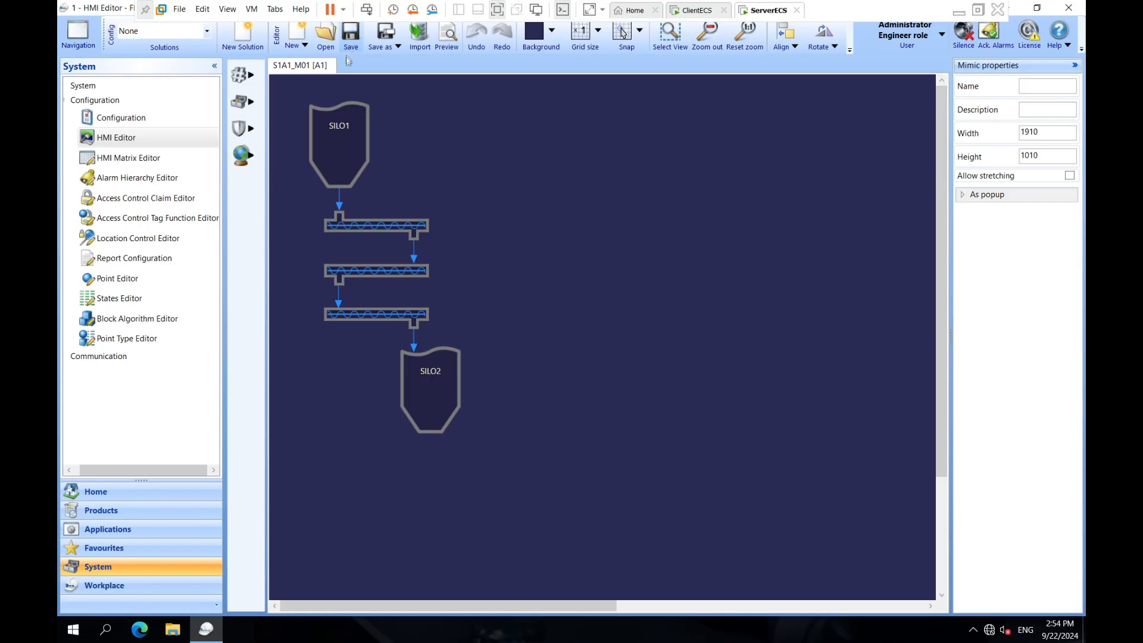
Step: Open the HMI Matrix Editor and load the A1 solution
click(145, 161)
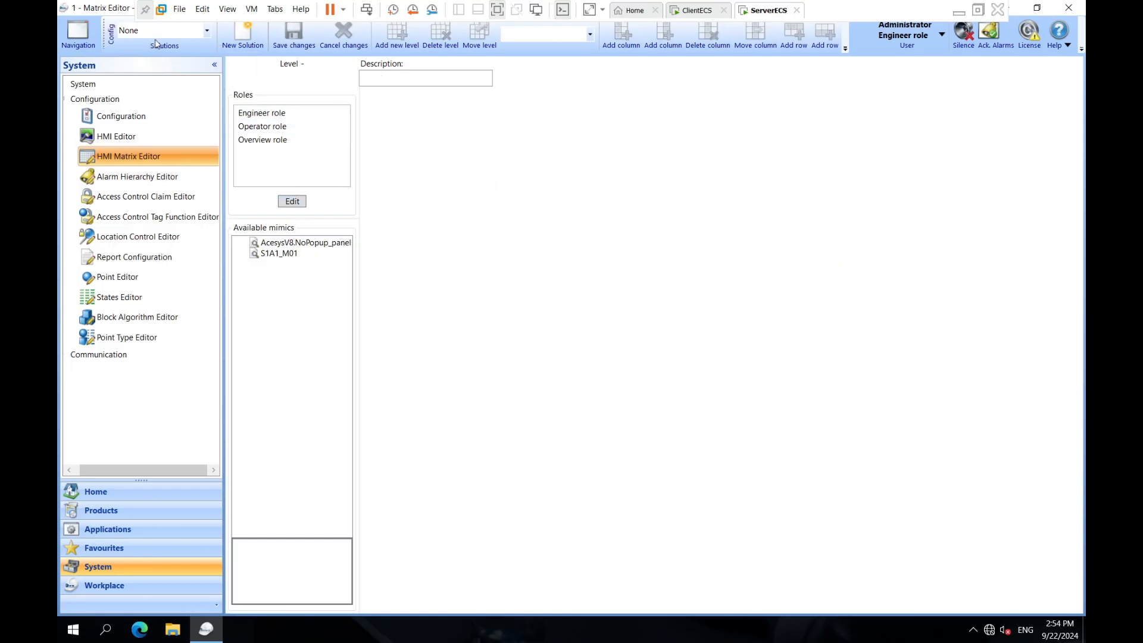
click(206, 31)
click(172, 65)
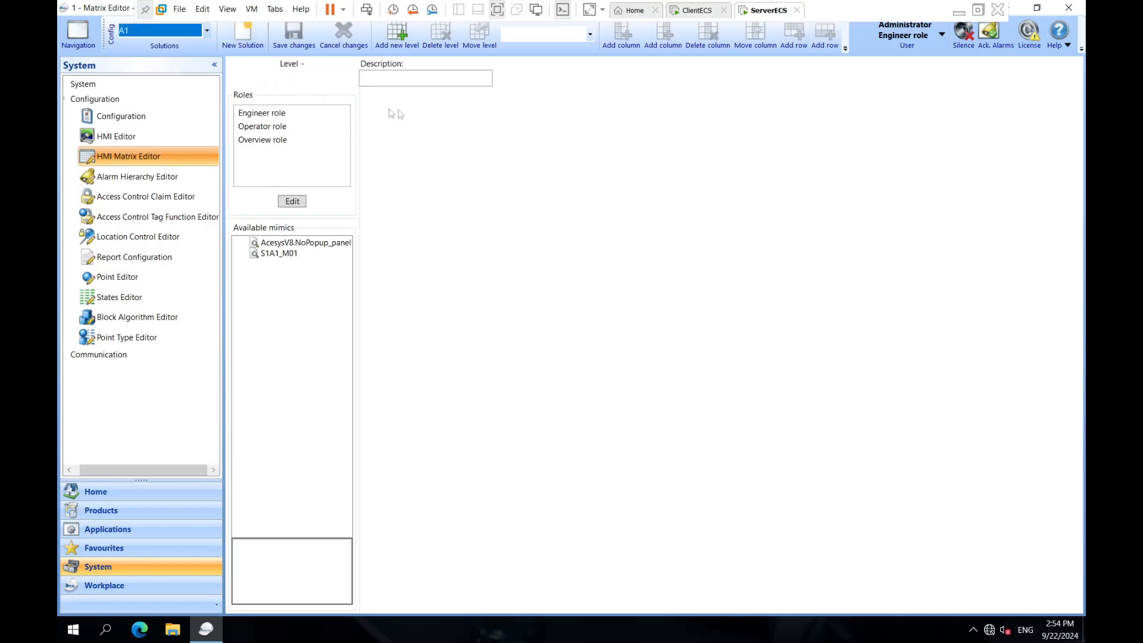
click(436, 114)
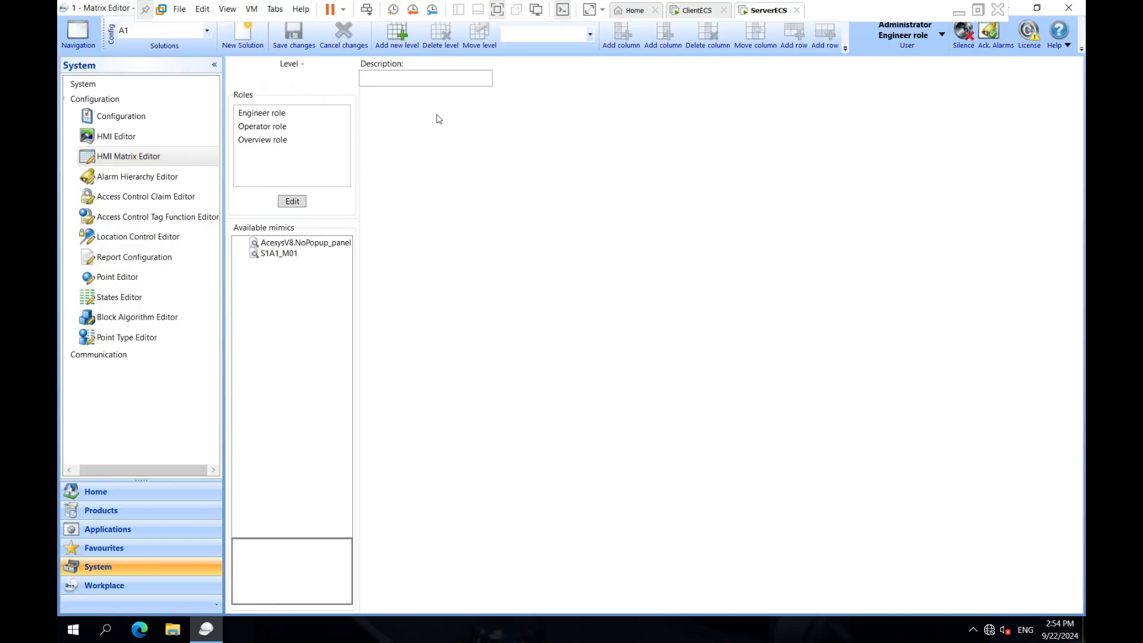
Step: Add a new level to the A1 mimic matrix with one column and one row
click(395, 48)
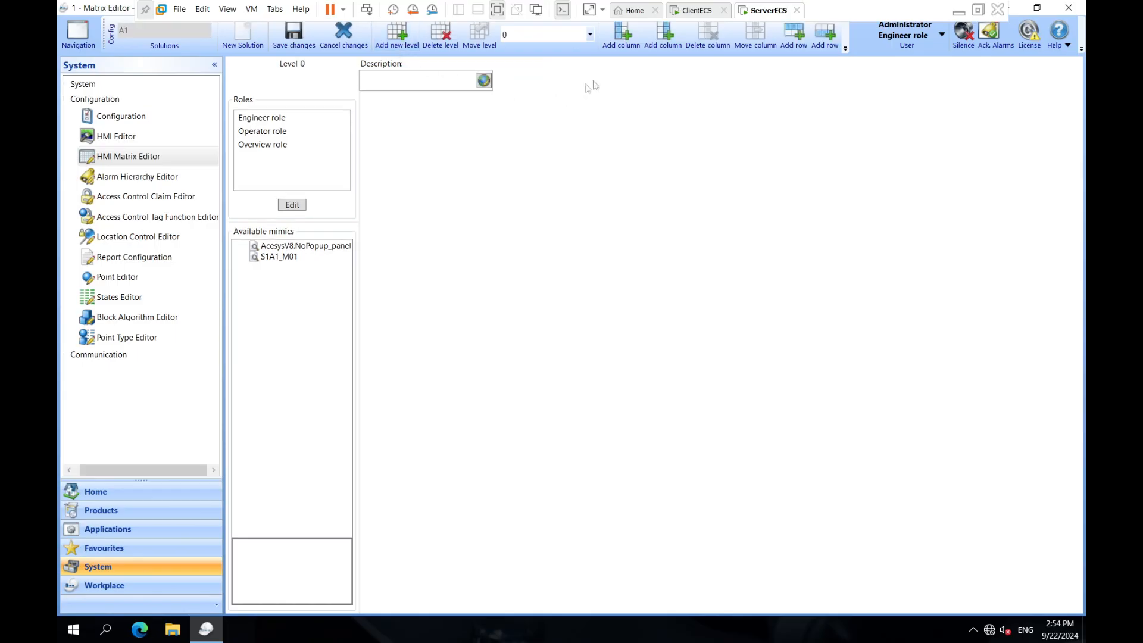
click(623, 49)
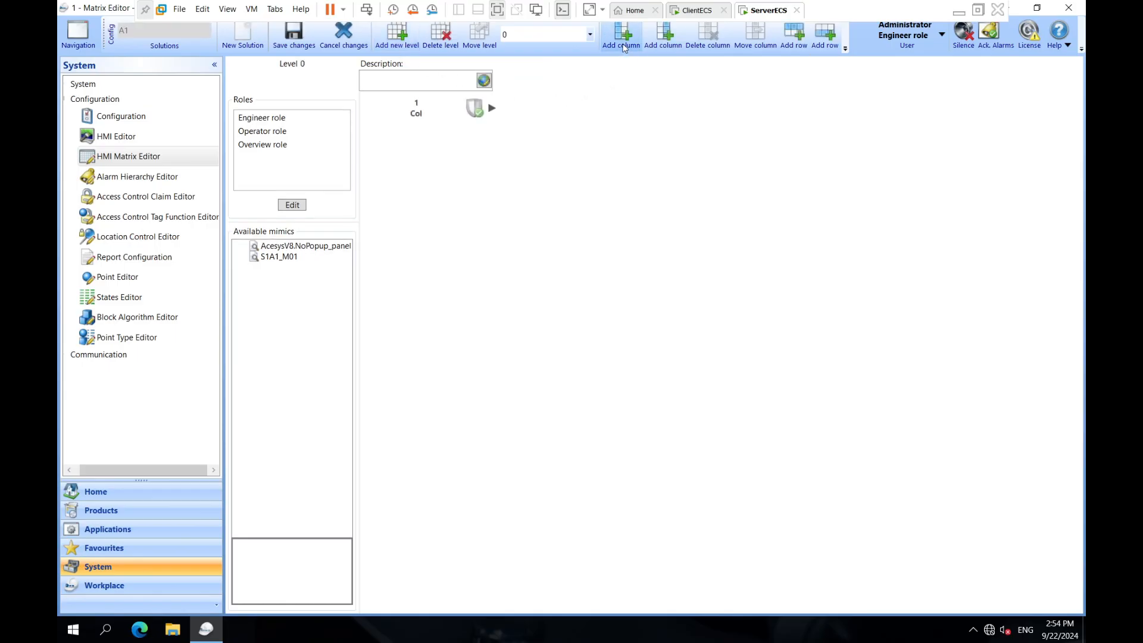
click(801, 52)
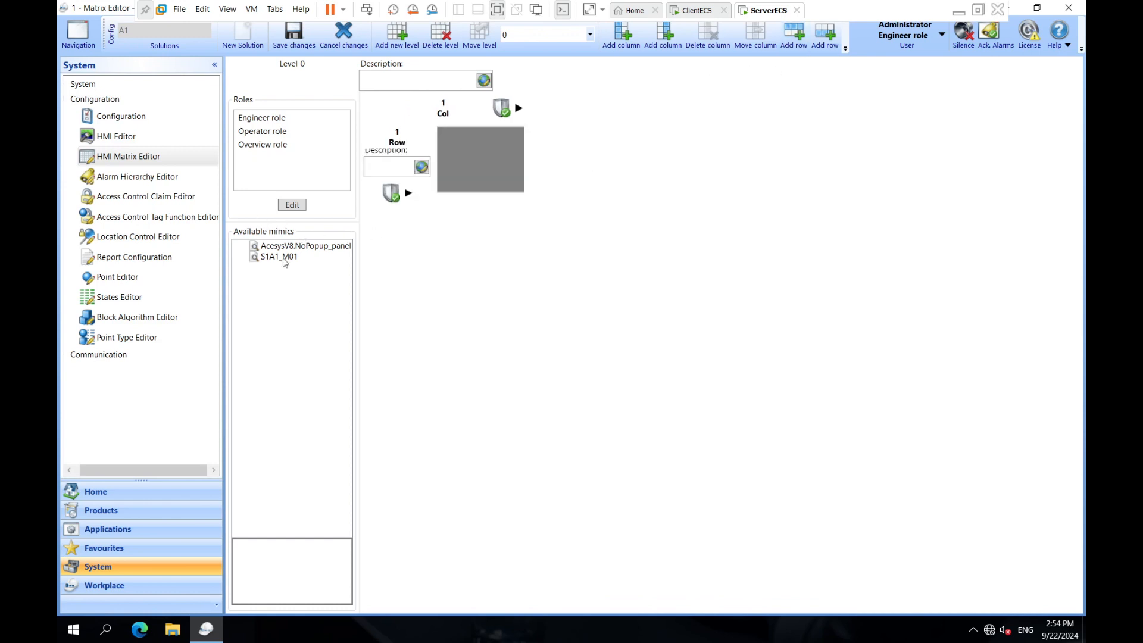
Step: Assign the S1A1_M01 mimic to the cell at row 1, column 1 and save the matrix
click(281, 257)
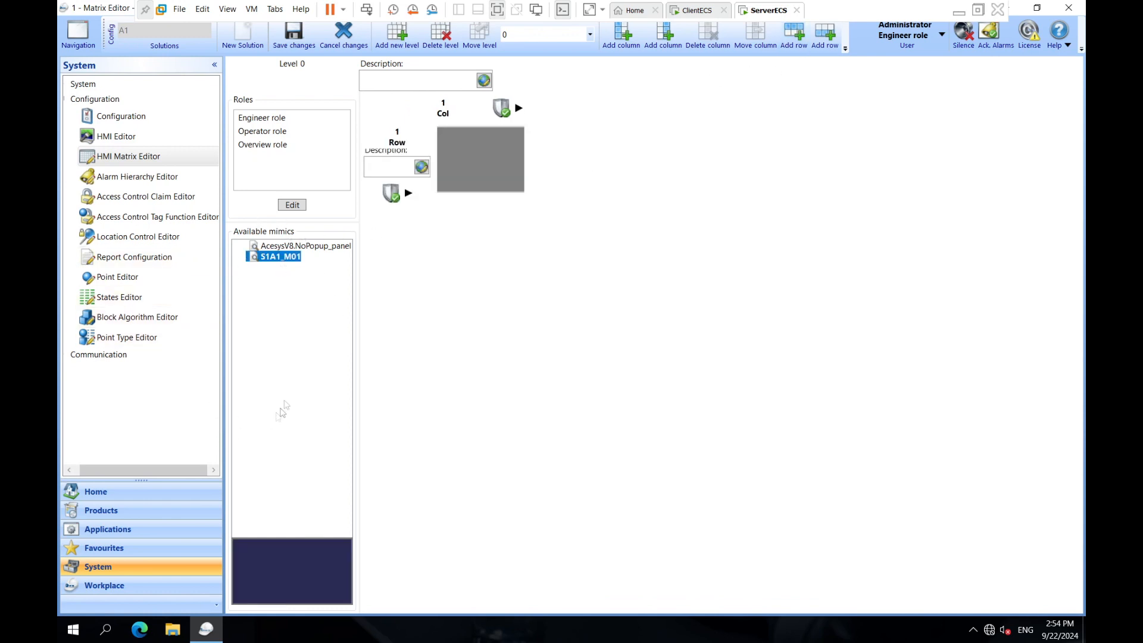
drag(278, 256, 467, 175)
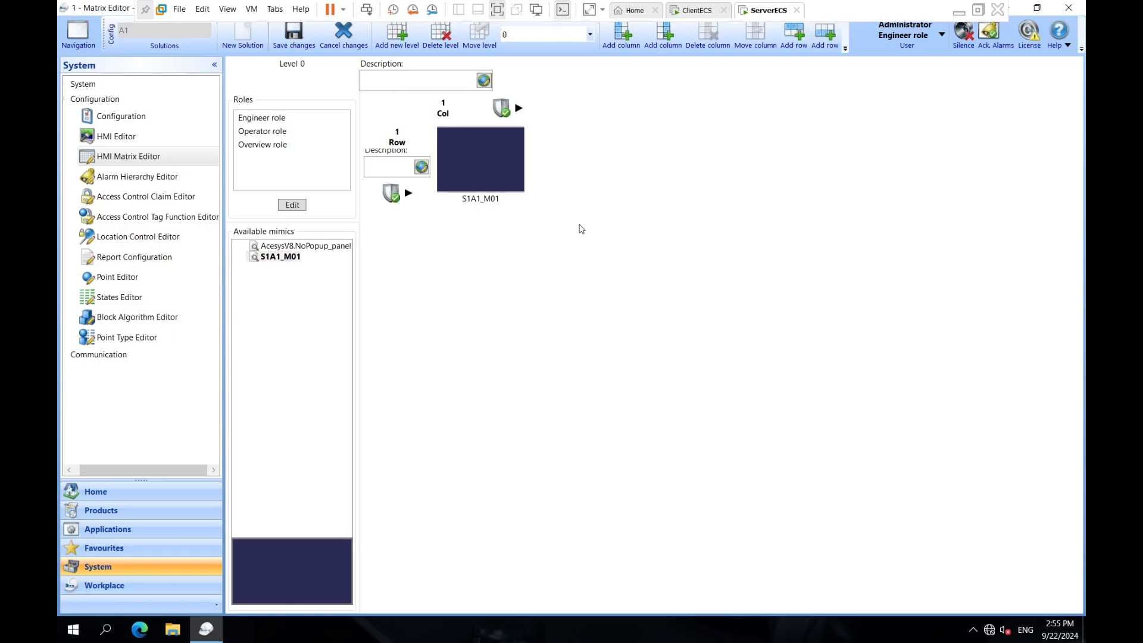
click(300, 52)
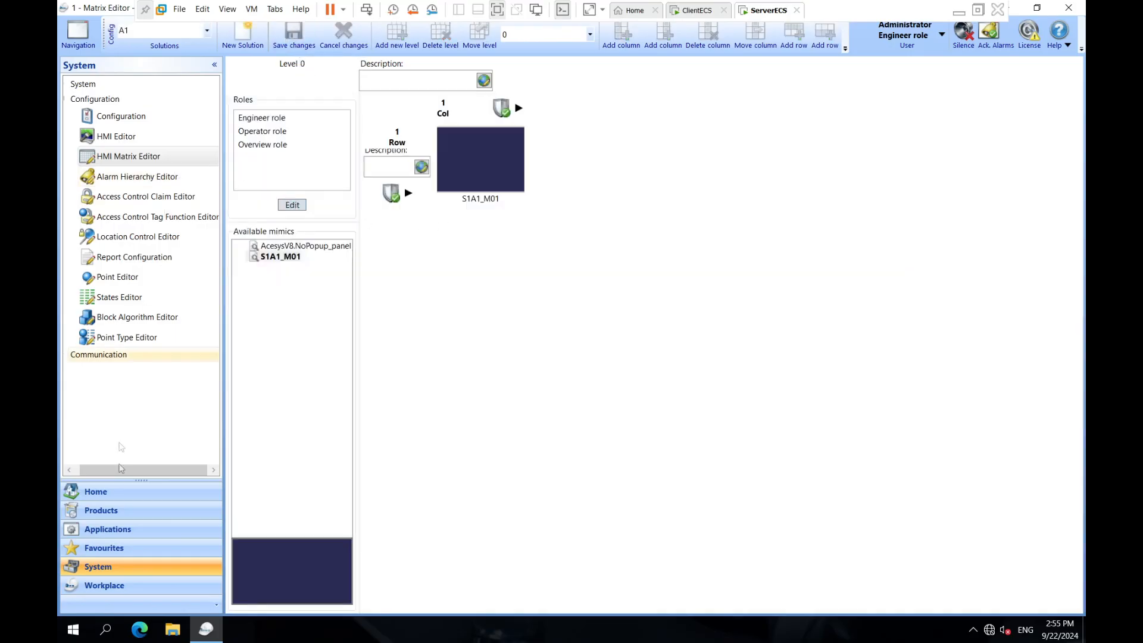
Step: Open the Operator Station and display the mimic matrix over the S1A1_M01 mimic
click(98, 510)
click(82, 95)
double_click(82, 94)
click(119, 107)
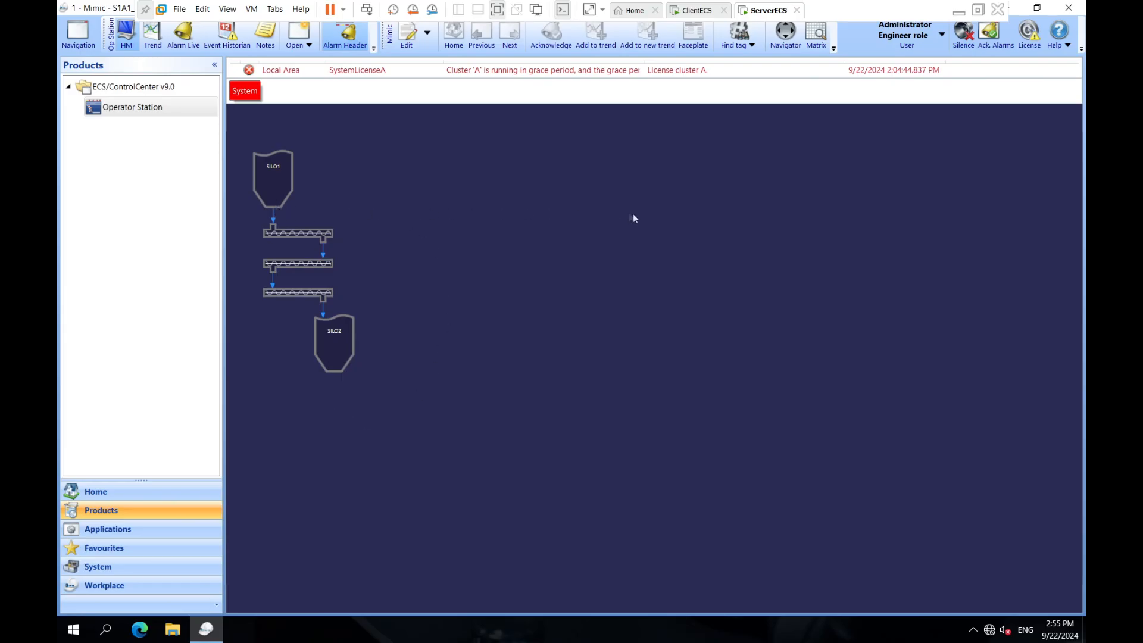
click(816, 32)
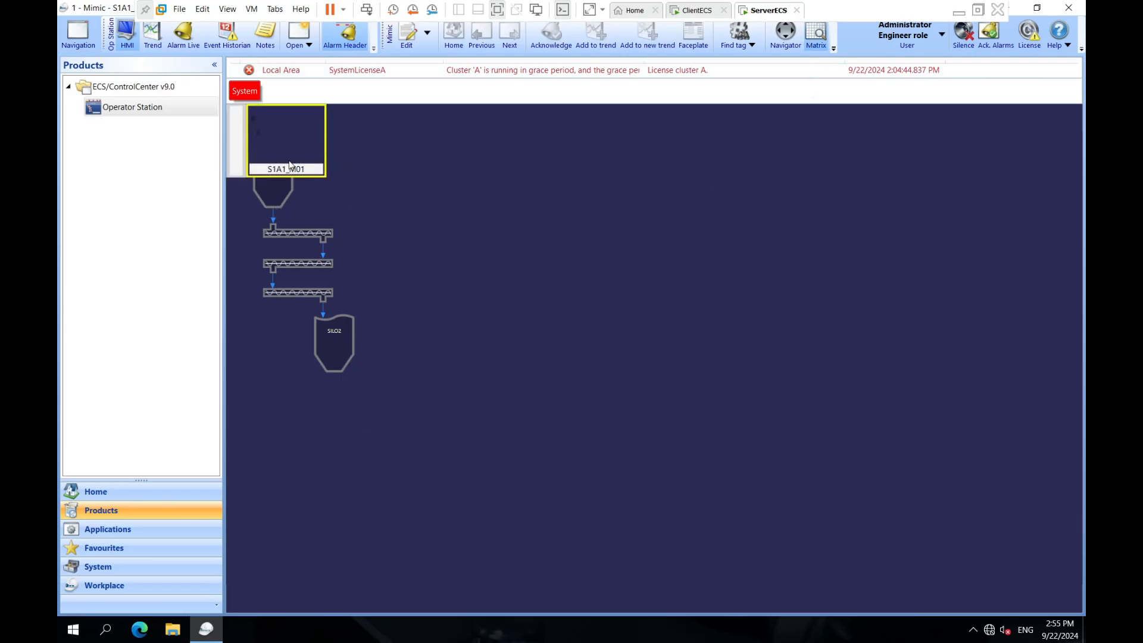
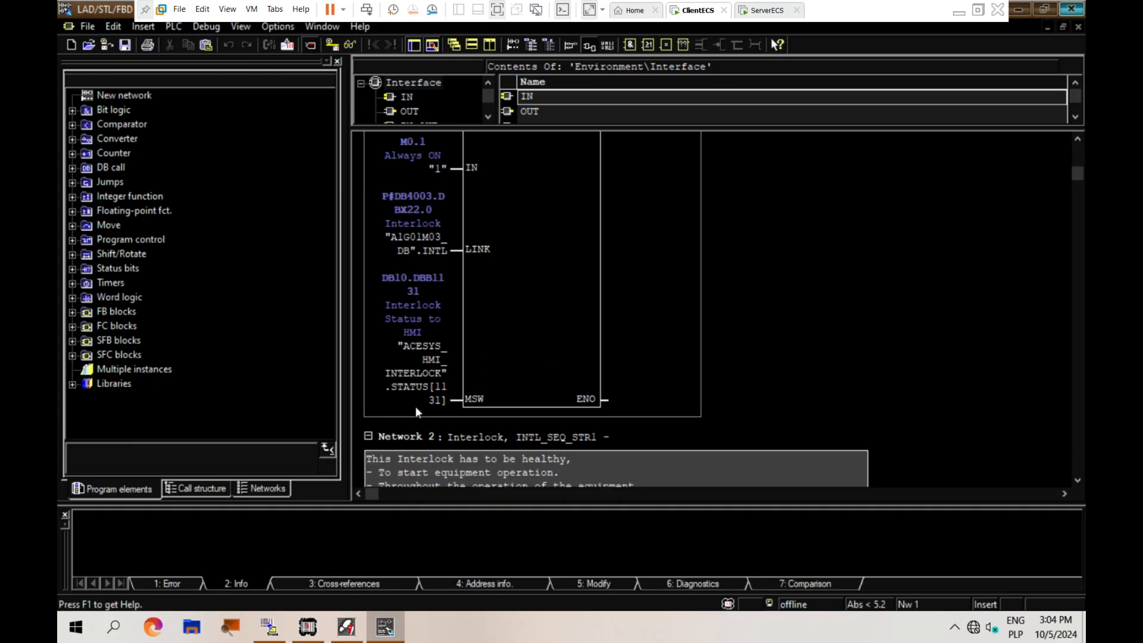
Step: In the LAD/STL/FBD editor, complete Network 3's title as "Interlock, INTL_SEQ_STP - A1G01M02 is Stopped"
scroll(452, 409, down, 3)
scroll(565, 370, down, 2)
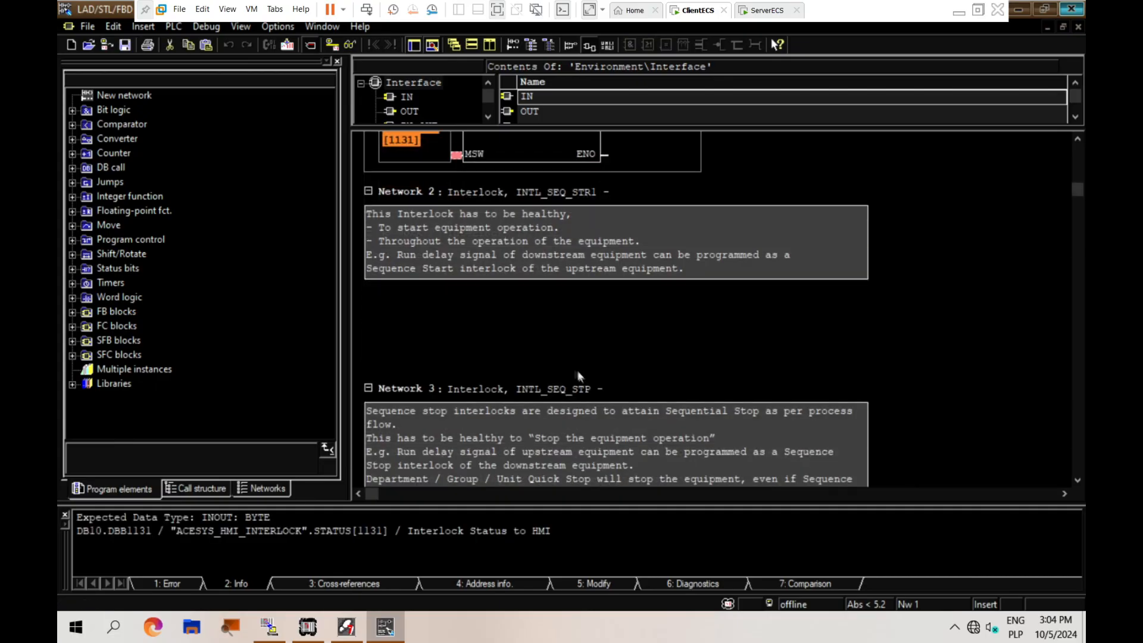
click(642, 387)
text(Al)
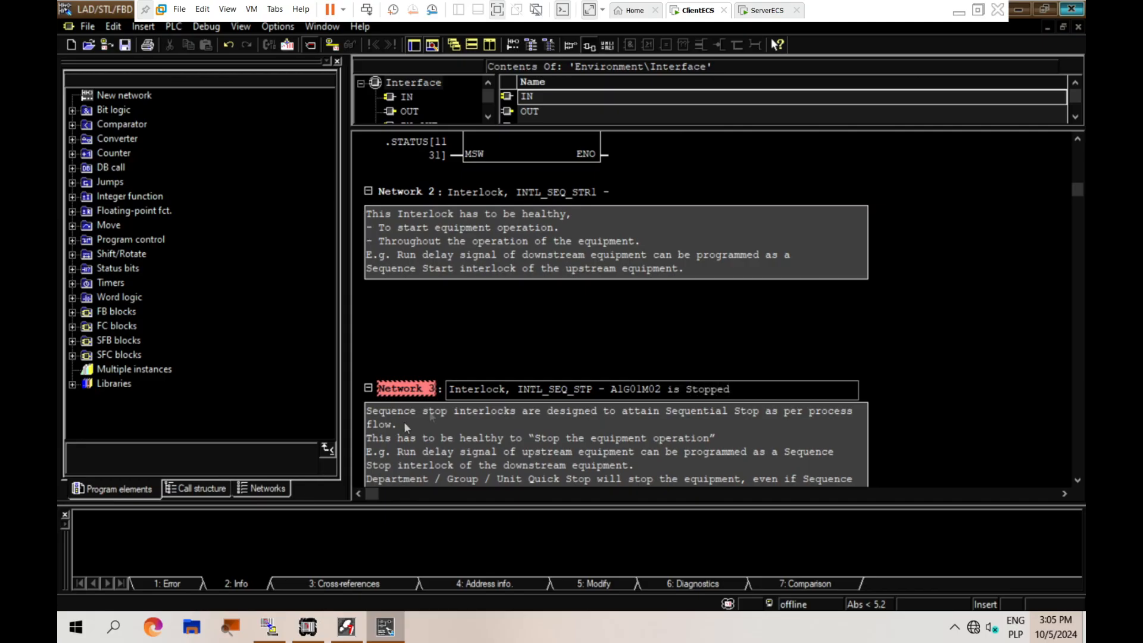
click(681, 338)
Step: Copy the ACESYS_INTERLOCK call from Network 1 into the empty Network 3
scroll(698, 339, up, 6)
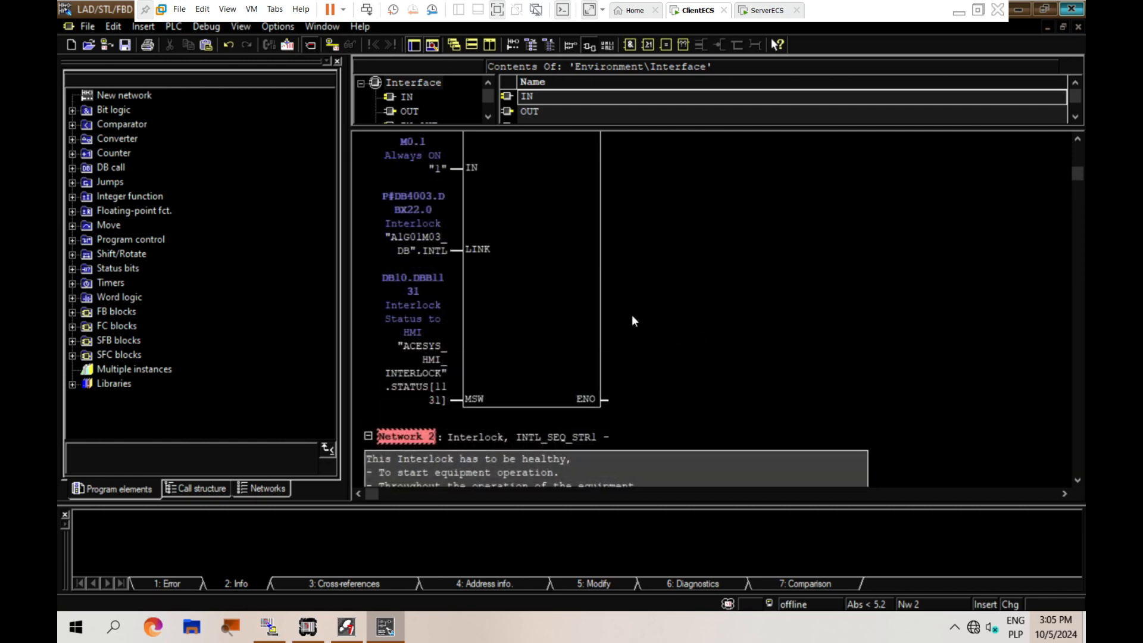
scroll(622, 324, up, 3)
click(616, 334)
scroll(648, 341, down, 2)
scroll(648, 344, down, 5)
scroll(654, 333, down, 2)
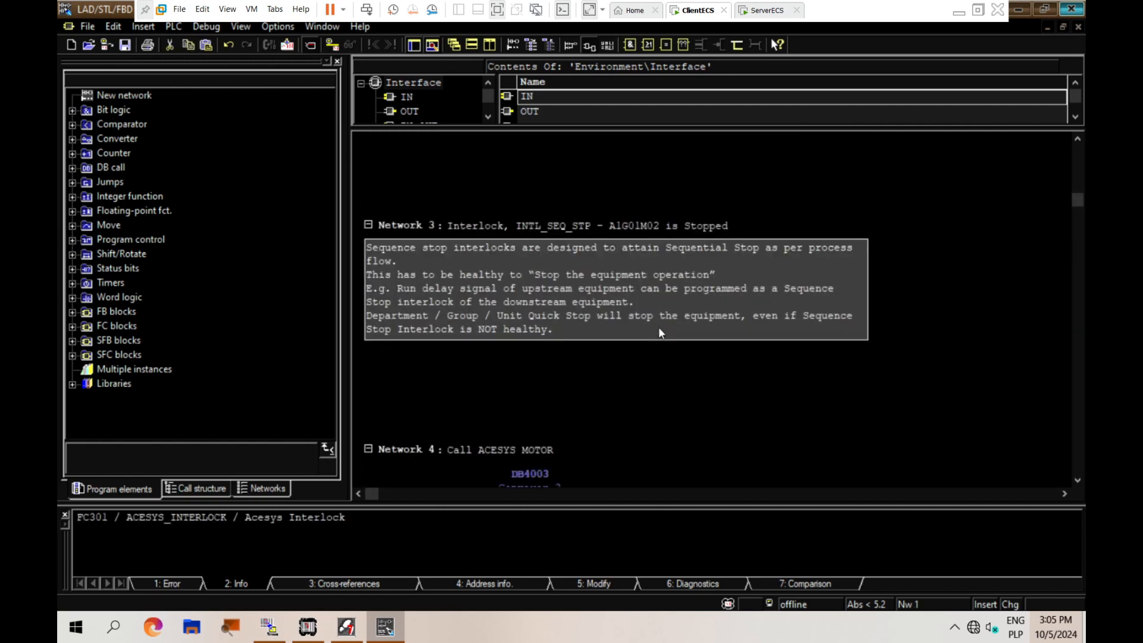
scroll(595, 337, down, 2)
click(534, 321)
scroll(534, 325, up, 1)
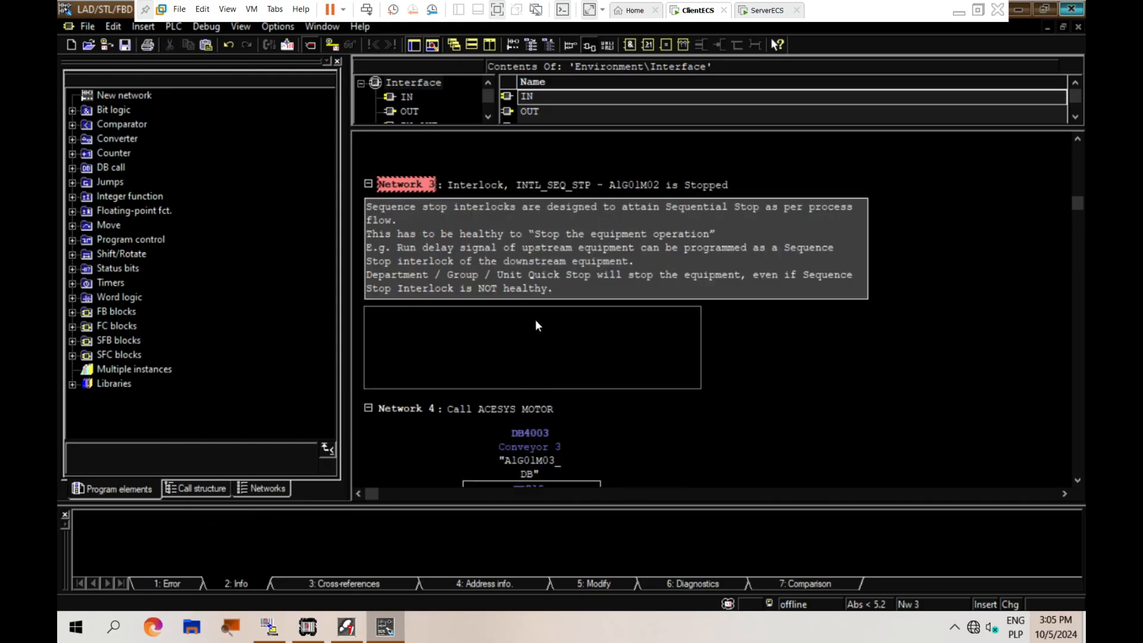
Step: Set the MSW parameter of Network 3's interlock call to "ACESYS_HMI_INTERLOCK".STATUS[1132]
scroll(532, 325, down, 5)
scroll(422, 421, up, 2)
scroll(428, 425, down, 1)
click(422, 447)
click(422, 448)
click(403, 436)
drag(413, 441, 408, 440)
text(2)
click(673, 379)
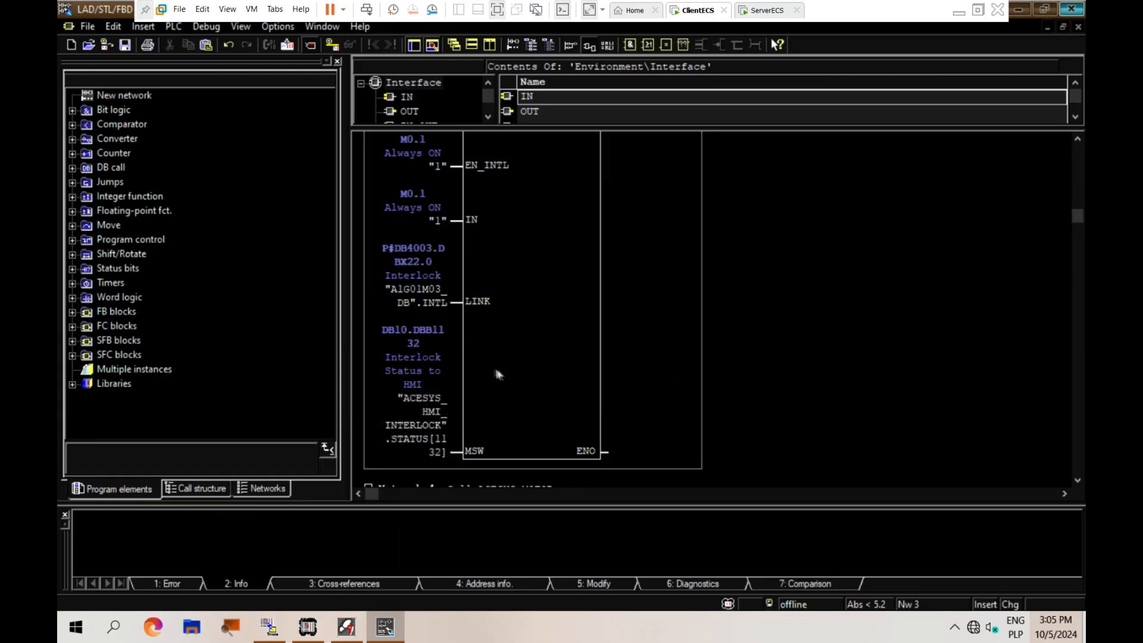
Step: Set the LINK parameter of Network 3's interlock call to "A1G01M03_DB".INTL_SEQ_STP
scroll(498, 374, up, 1)
click(439, 346)
text(_s)
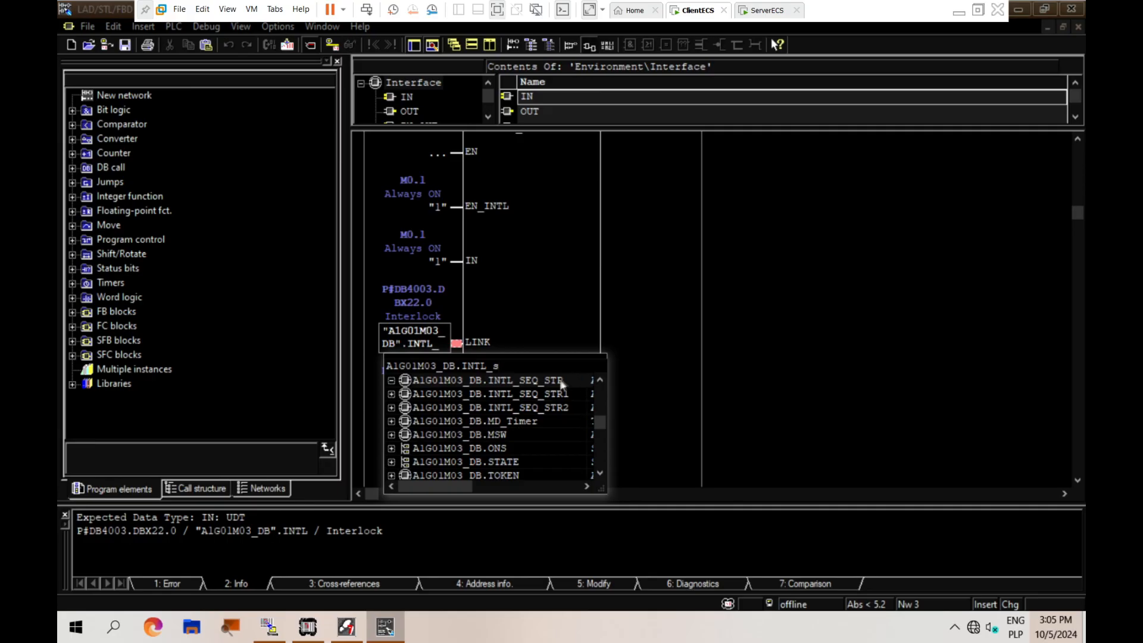
double_click(558, 383)
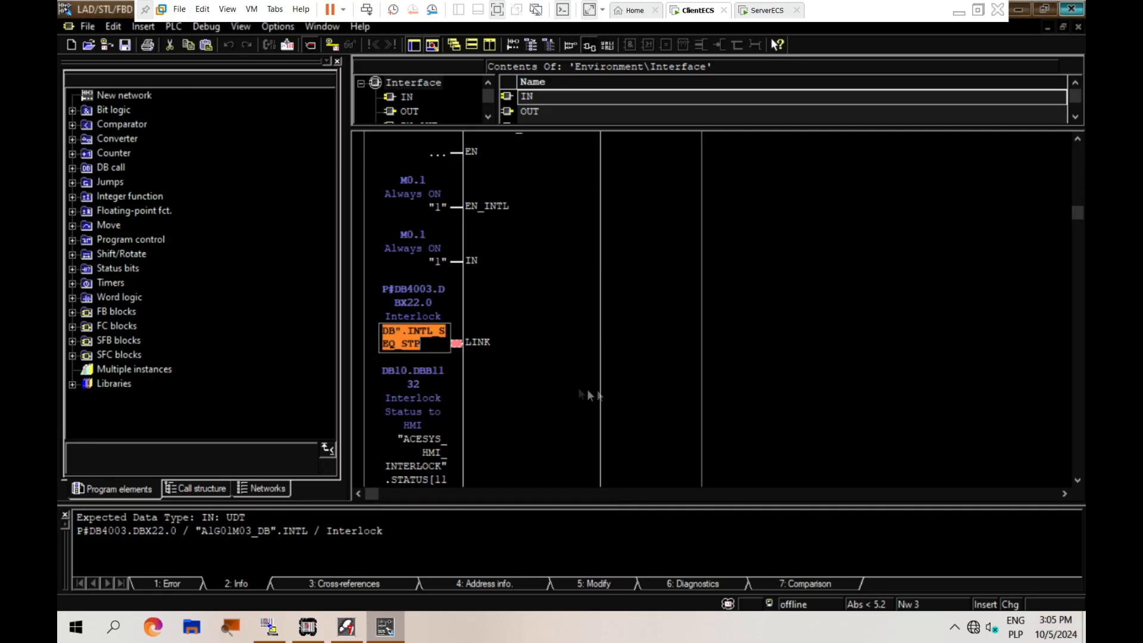
click(577, 388)
scroll(475, 418, down, 3)
scroll(476, 422, up, 1)
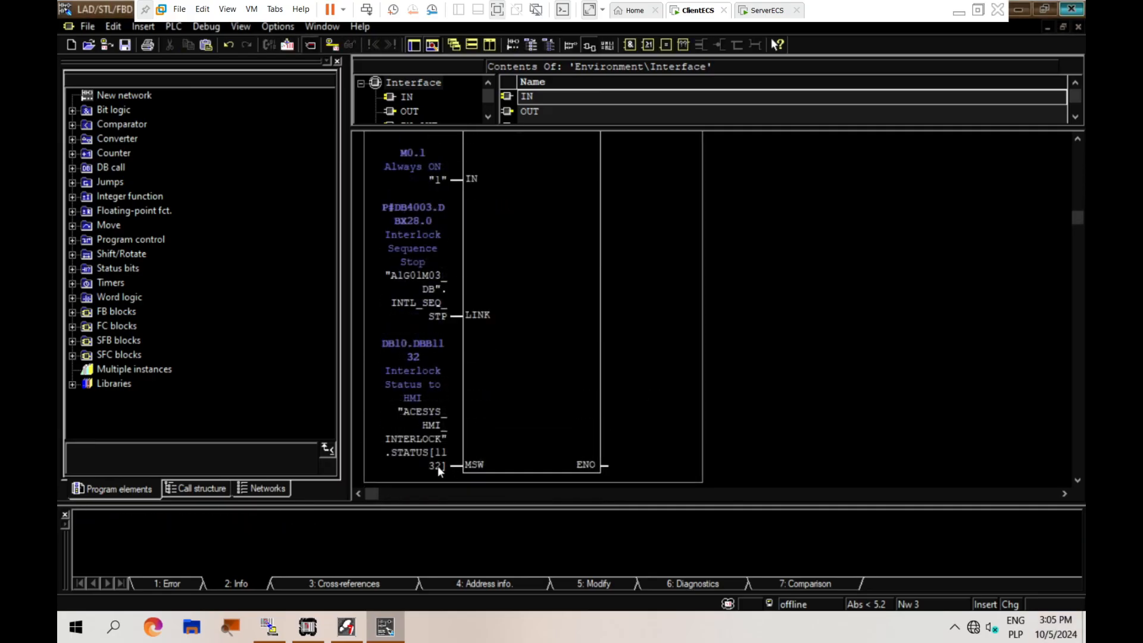
Step: Review the MSW status index and the LINK address of the interlock call in Network 3
click(439, 467)
drag(416, 453, 389, 453)
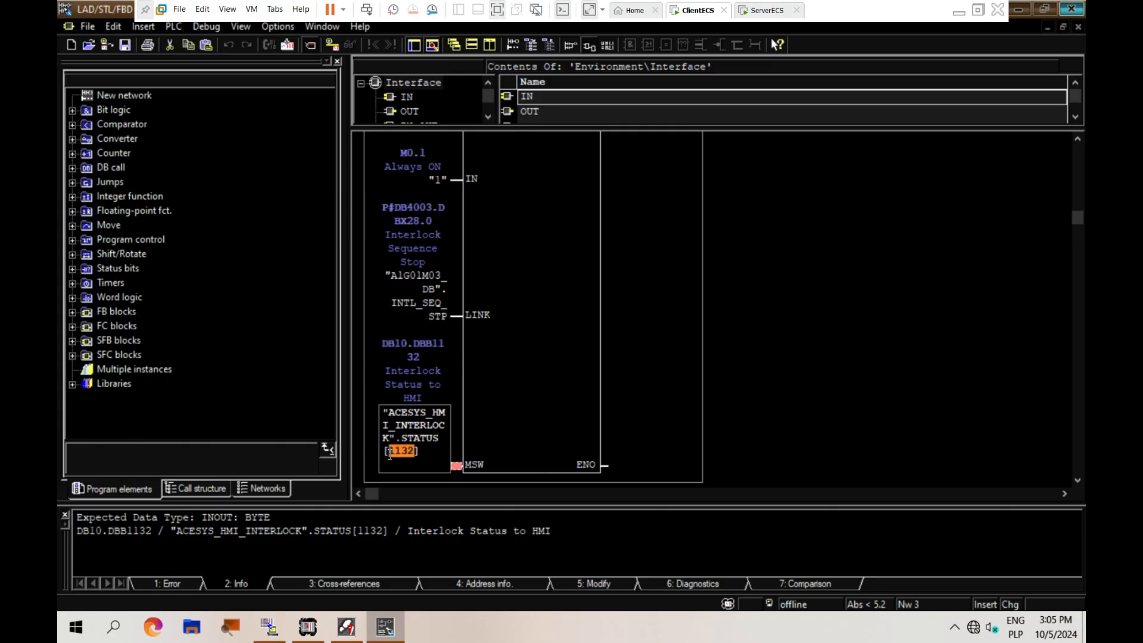
click(666, 397)
scroll(471, 357, up, 2)
click(410, 396)
drag(409, 397, 413, 370)
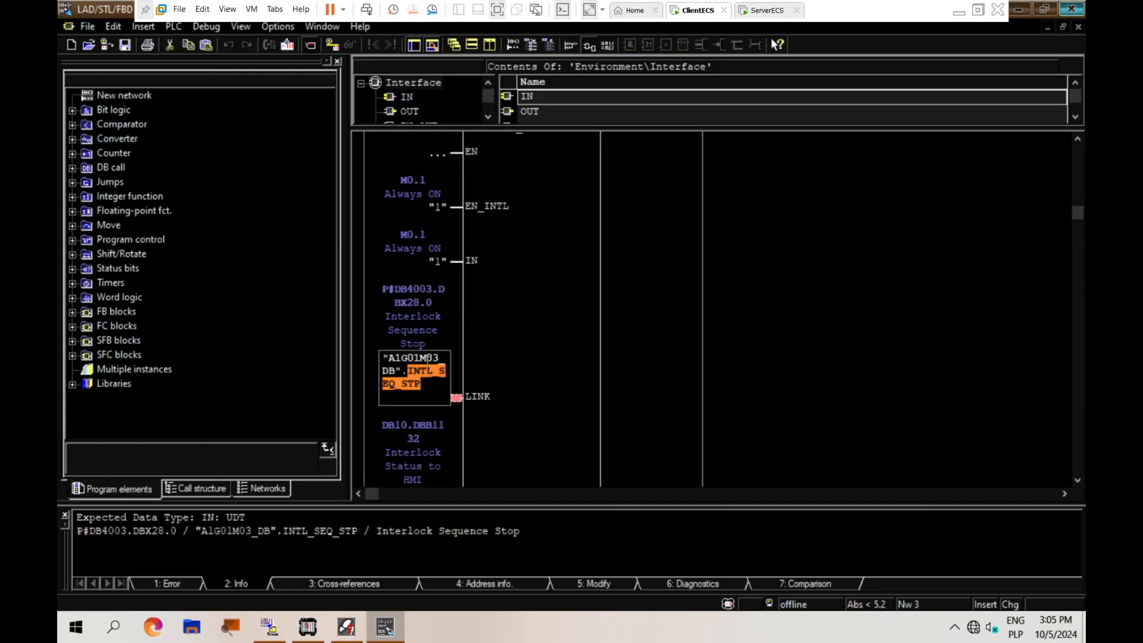
click(431, 385)
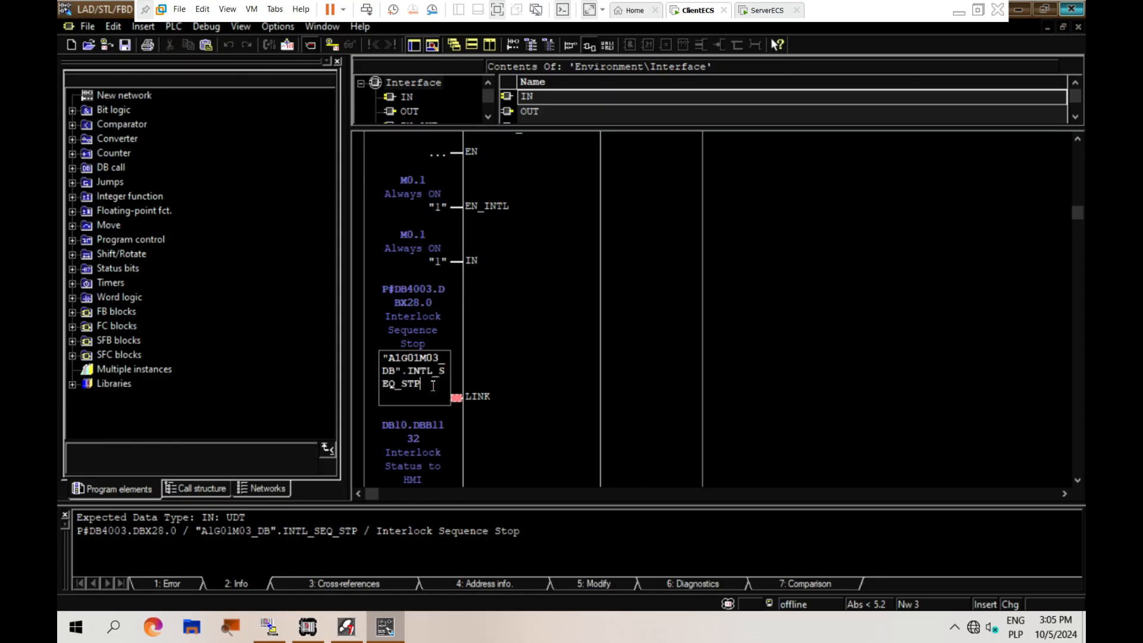
drag(432, 387, 416, 372)
click(610, 373)
scroll(565, 368, up, 2)
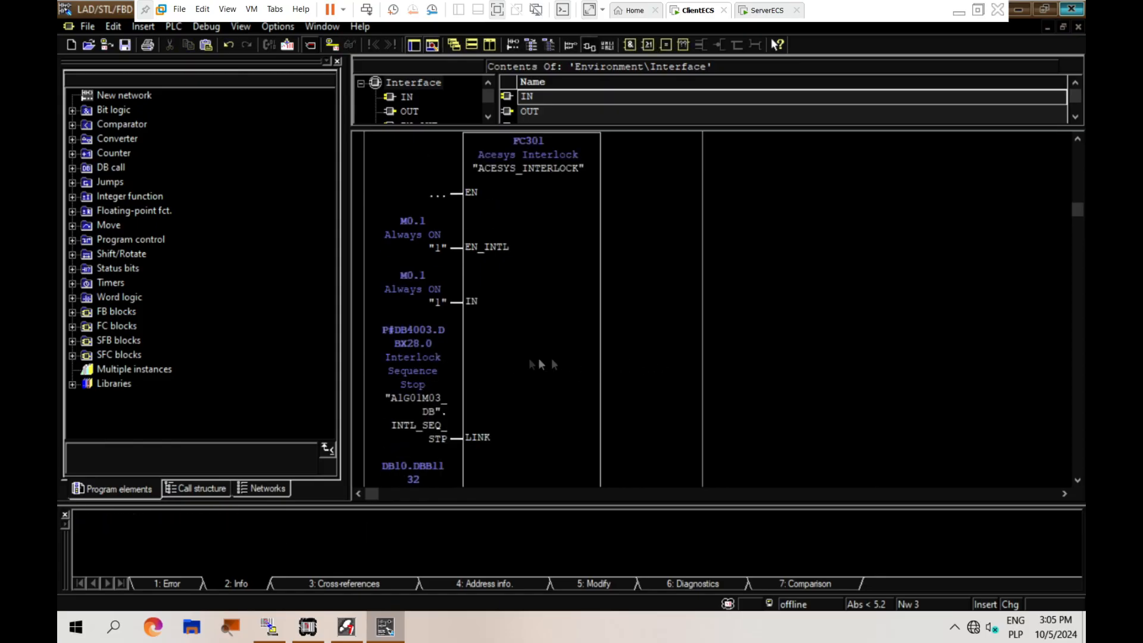
Step: Copy the data block name from LINK and set the interlock's IN parameter to "A1G01M03_DB".RD1
click(417, 443)
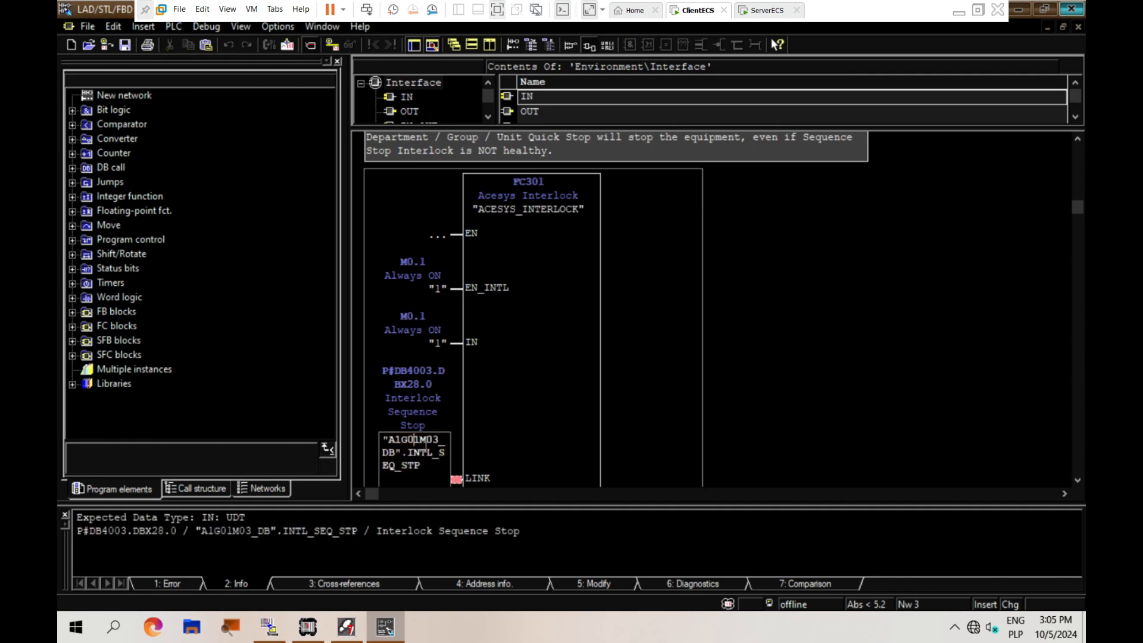
drag(404, 450, 359, 431)
key(ctrl+c)
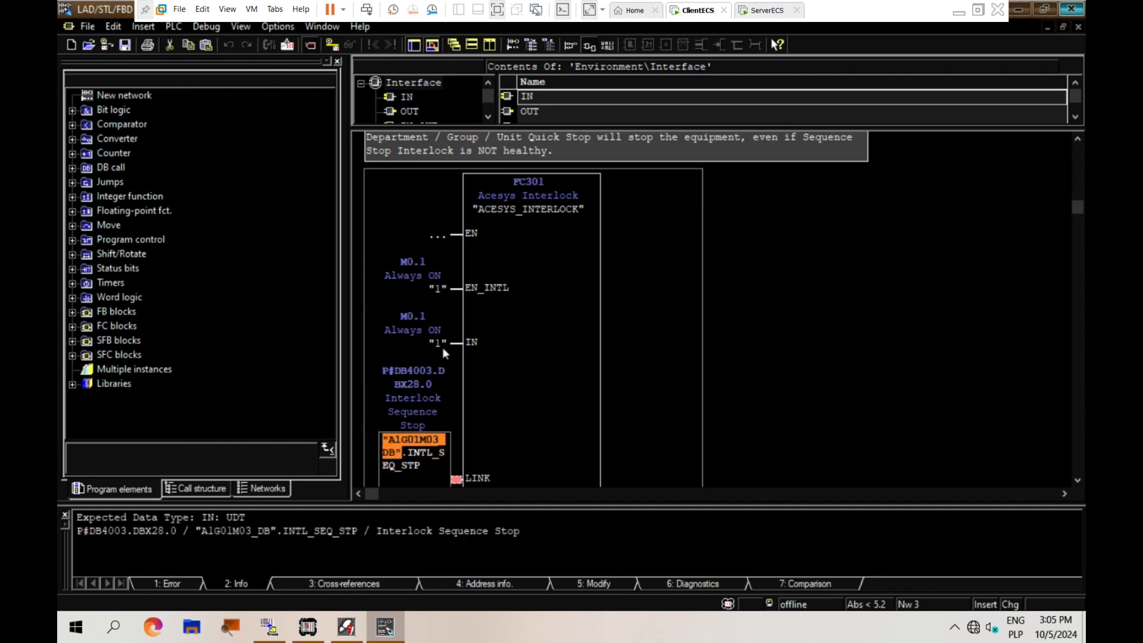
click(443, 343)
key(ctrl+v)
text(.rd1)
key(Return)
key(Return)
Step: Change the conveyor number in the IN parameter so its address reads "A1G01M02_DB".RD1
click(437, 370)
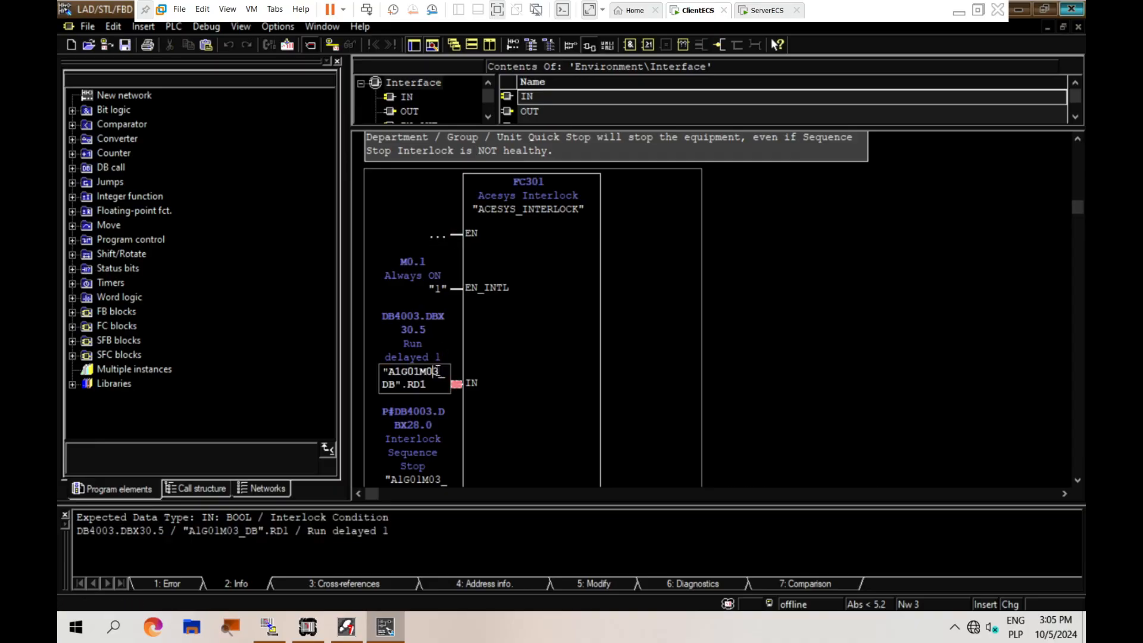
key(Delete)
text(2)
key(Return)
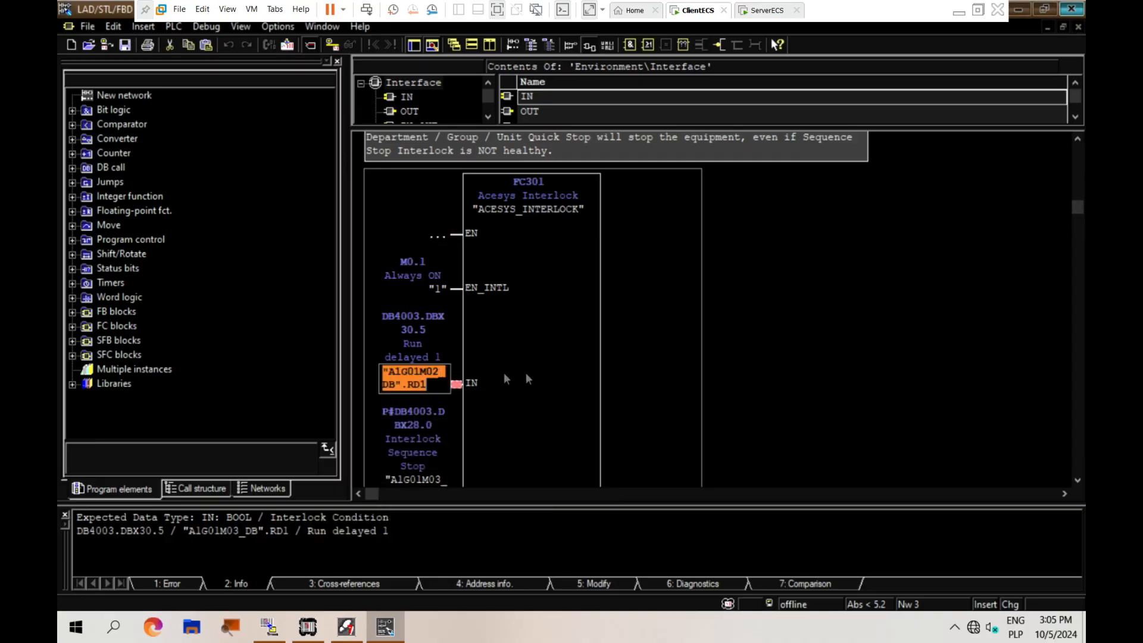
key(Return)
Step: Negate the IN input of the interlock call in Network 3
scroll(592, 387, down, 1)
click(458, 348)
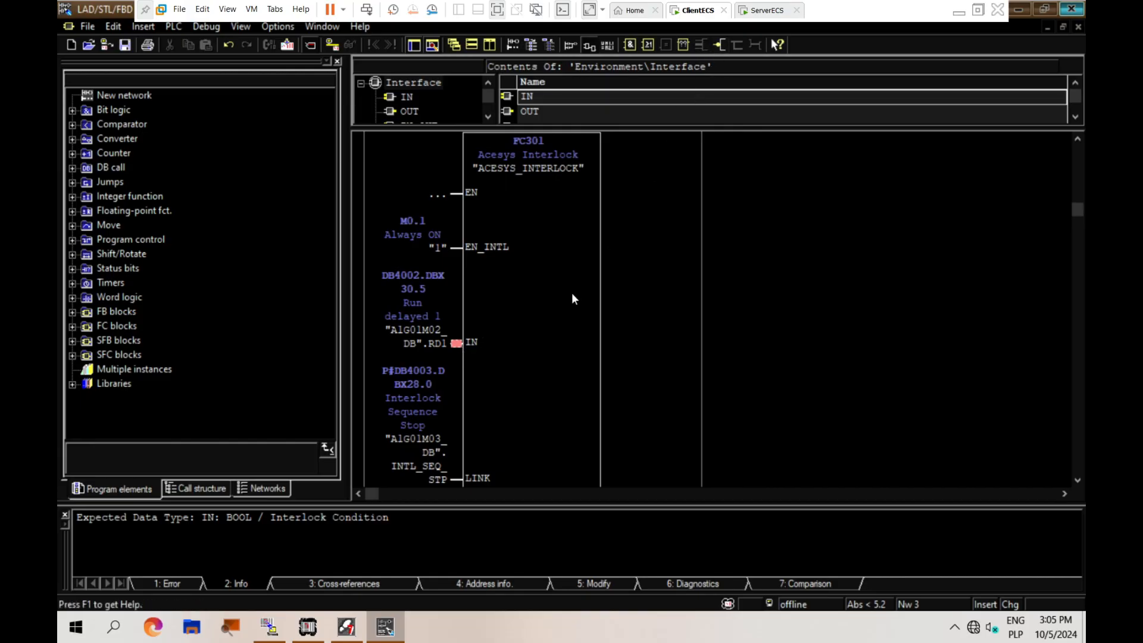
click(713, 48)
click(655, 390)
scroll(524, 289, up, 3)
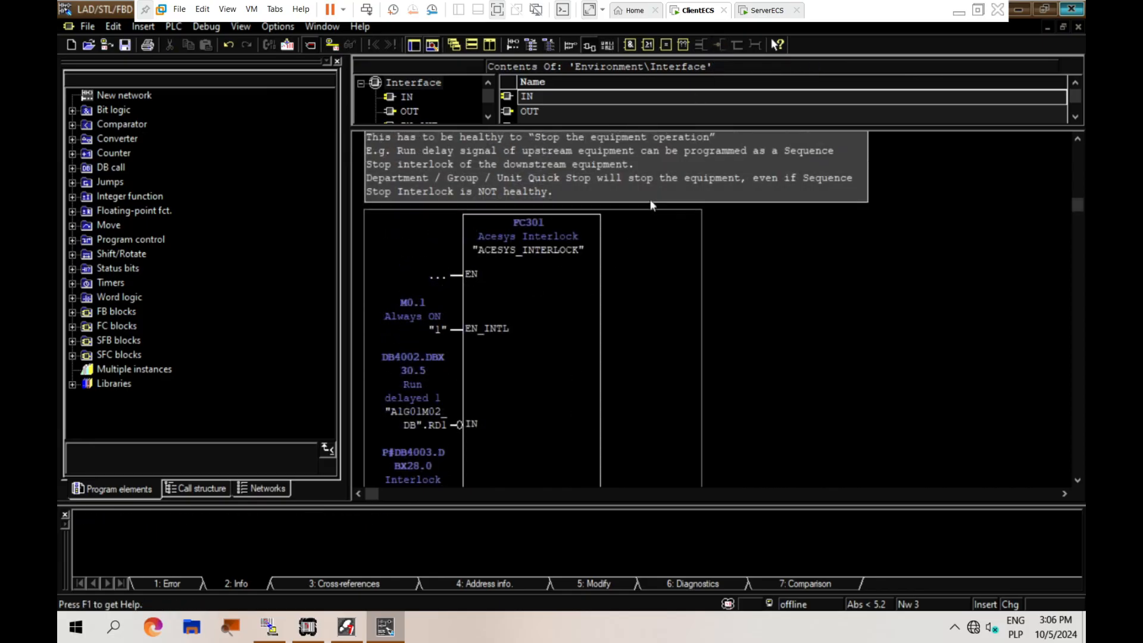
Step: Copy the LINK address "A1G01M03_DB".INTL_SEQ_STP into the interlock's EN_INTL parameter
scroll(416, 393, down, 5)
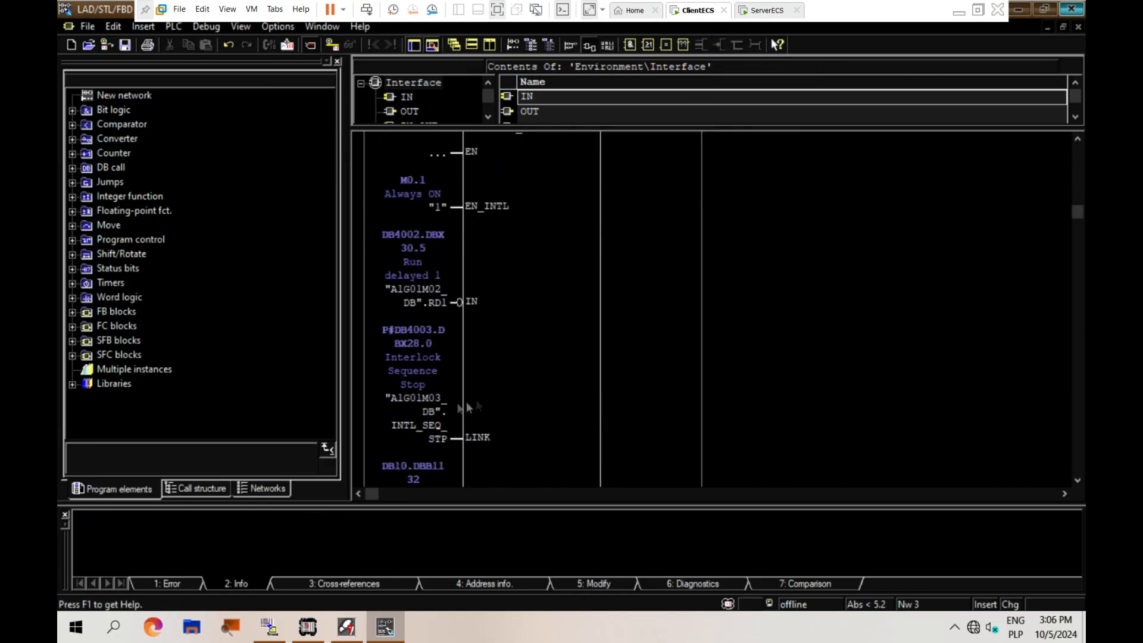
click(426, 416)
key(ctrl+c)
scroll(473, 343, up, 2)
scroll(473, 342, up, 1)
click(431, 323)
click(433, 326)
key(ctrl+v)
key(Return)
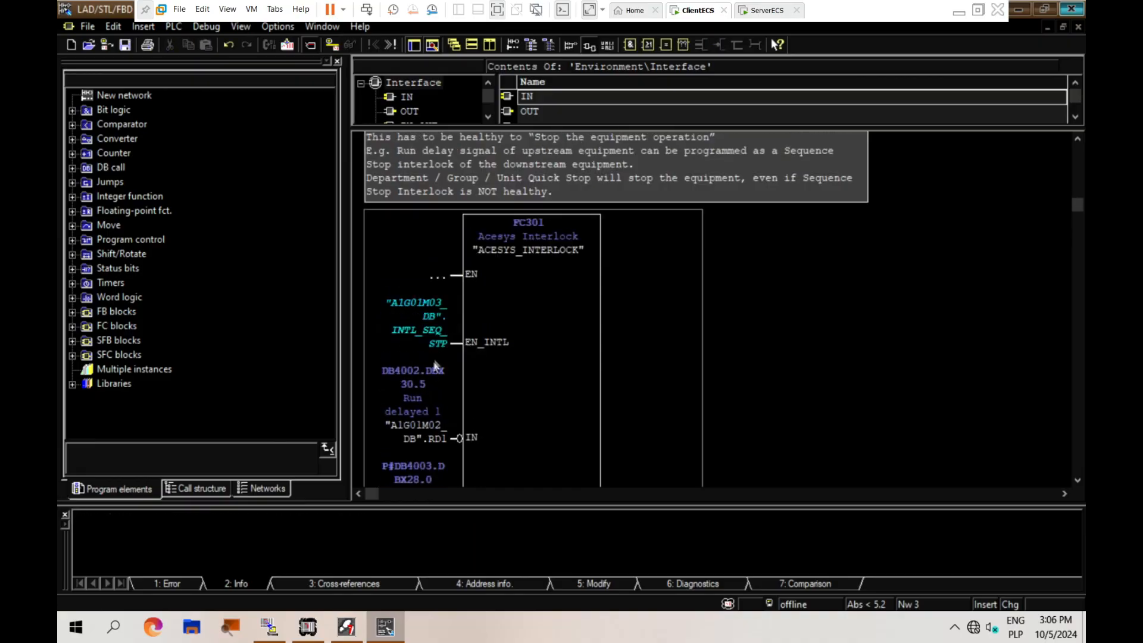
Step: Replace the member name in the EN_INTL address to make it "A1G01M03_DB".LOC
drag(434, 325, 410, 316)
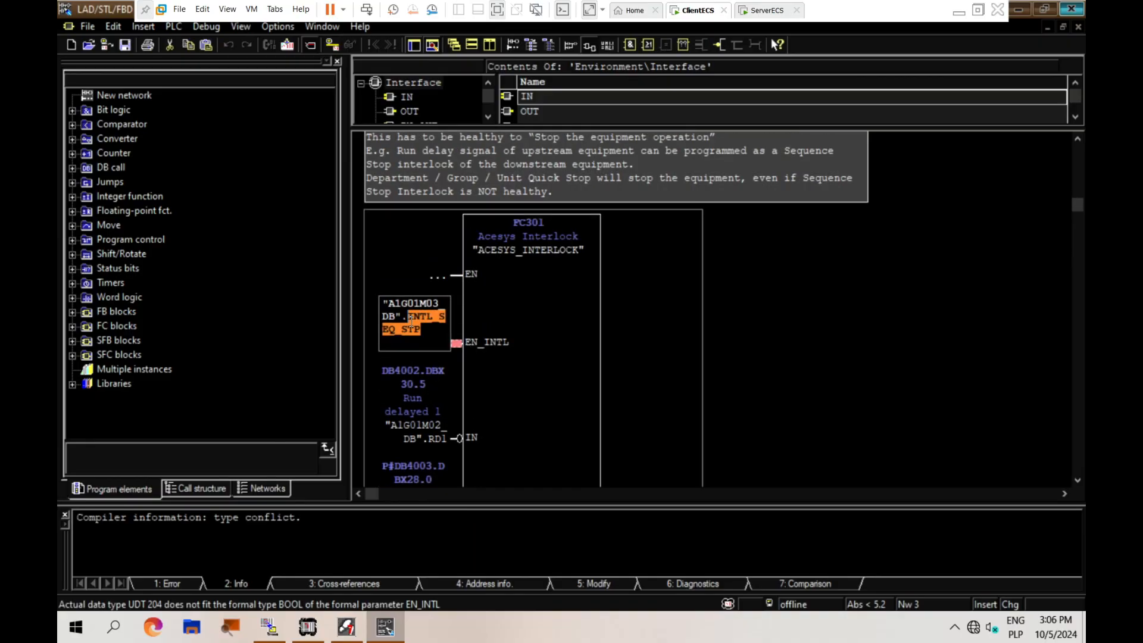
text(loc)
key(Return)
key(Return)
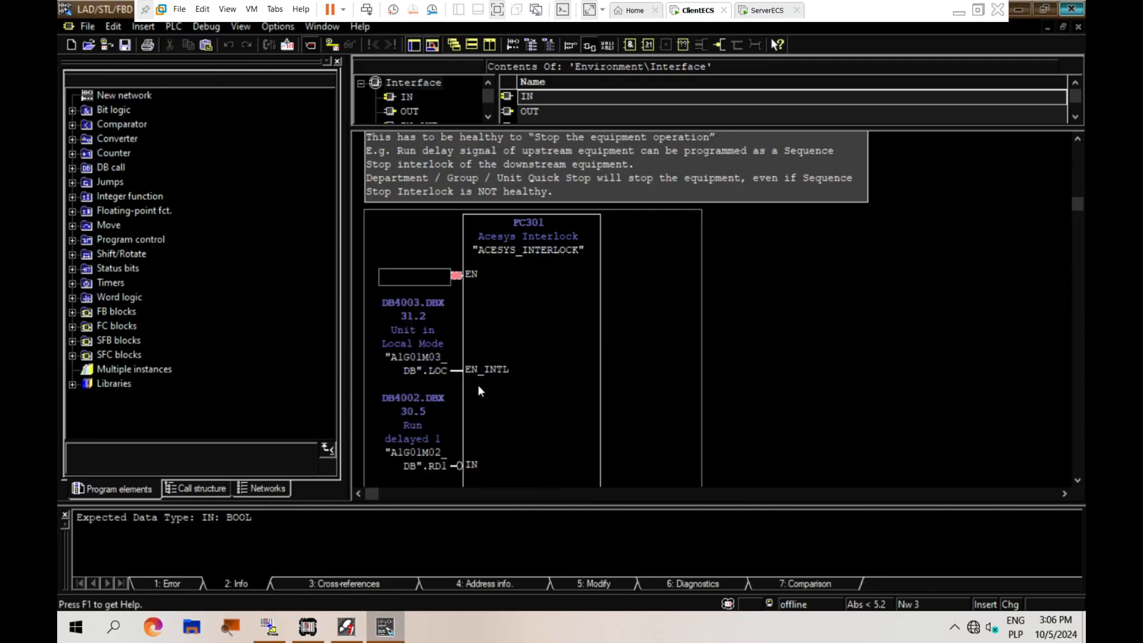
Step: Negate the EN_INTL input of A1G01M03's sequence stop interlock call in Network 3
click(485, 364)
click(763, 293)
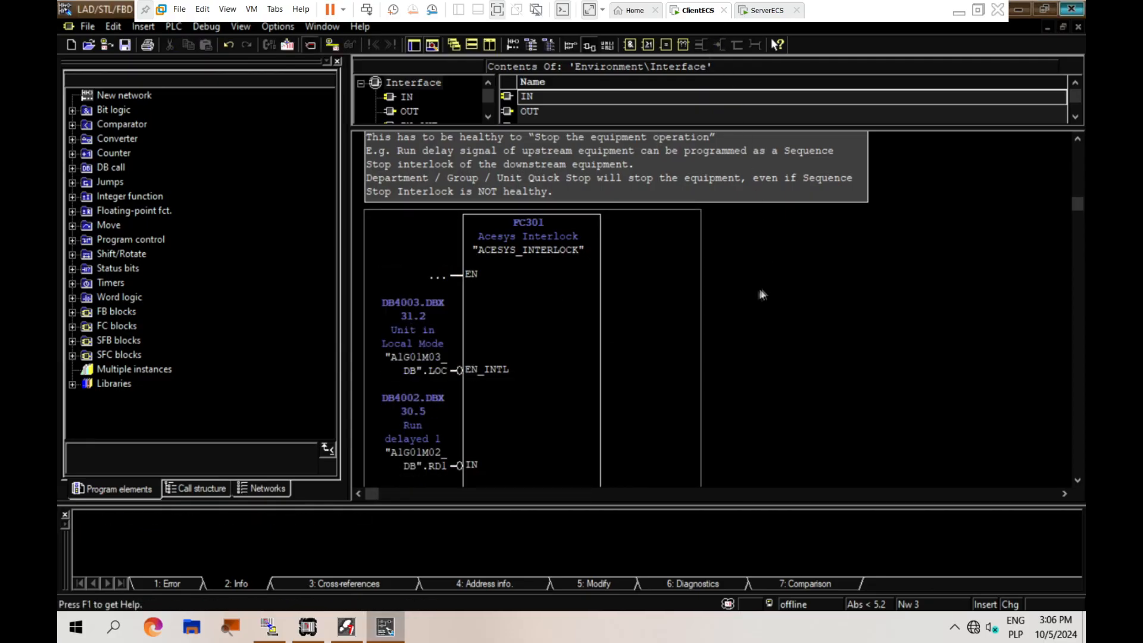
scroll(737, 284, down, 1)
scroll(716, 268, up, 3)
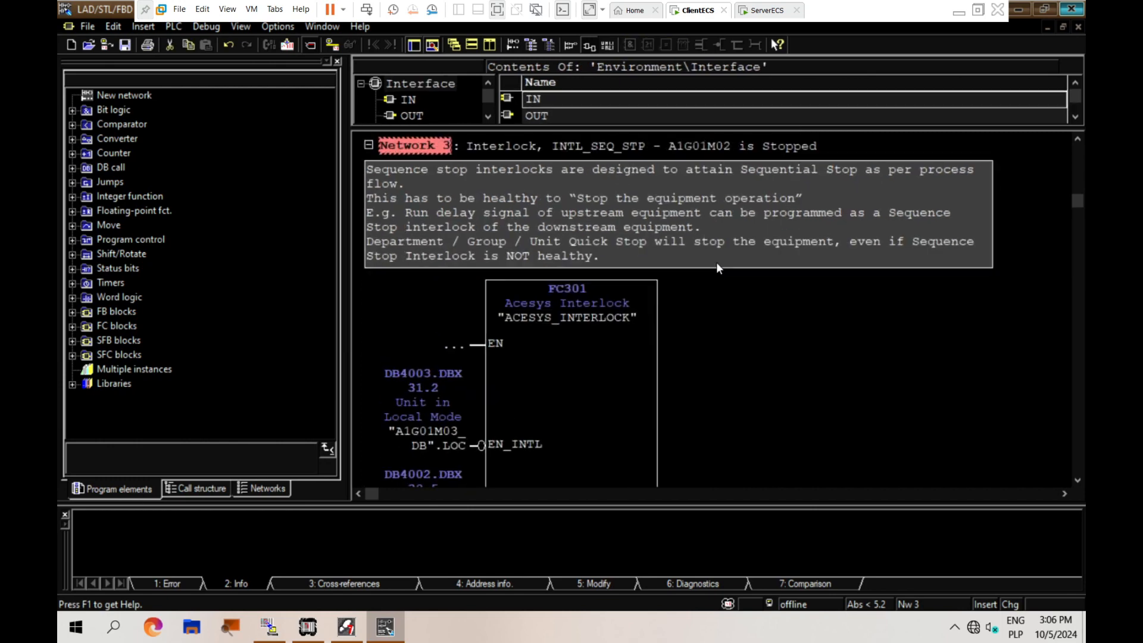
Step: Review the interlock networks of FC4003, checking the Network 3 parameters and the networks above it
scroll(705, 269, down, 1)
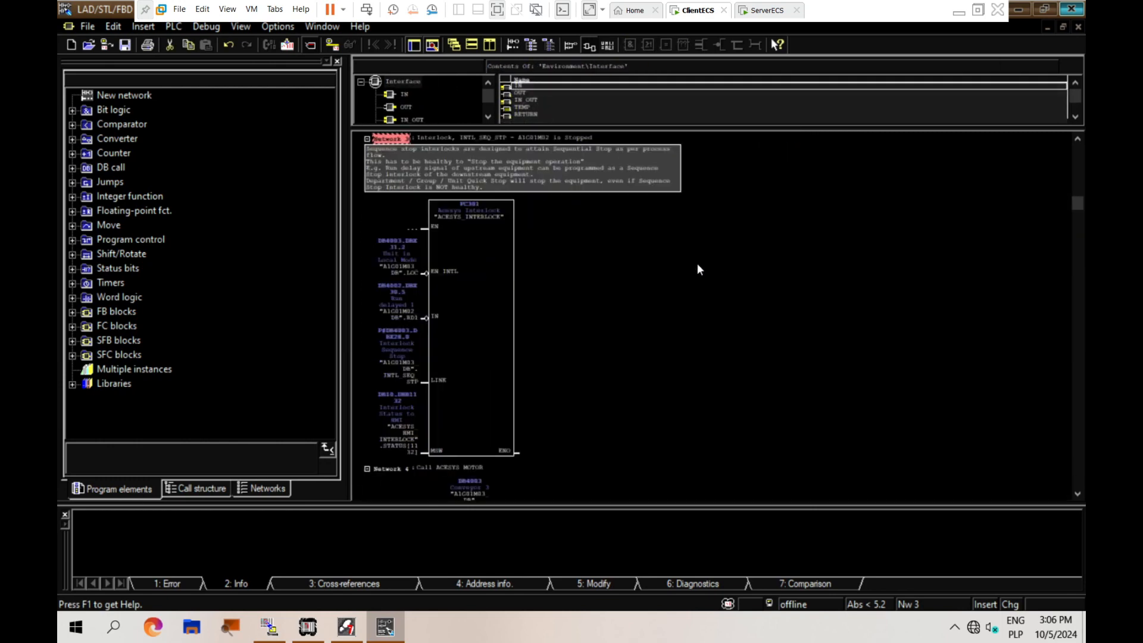
scroll(697, 265, up, 1)
scroll(616, 298, up, 1)
scroll(613, 298, down, 1)
scroll(575, 299, down, 1)
scroll(575, 299, up, 1)
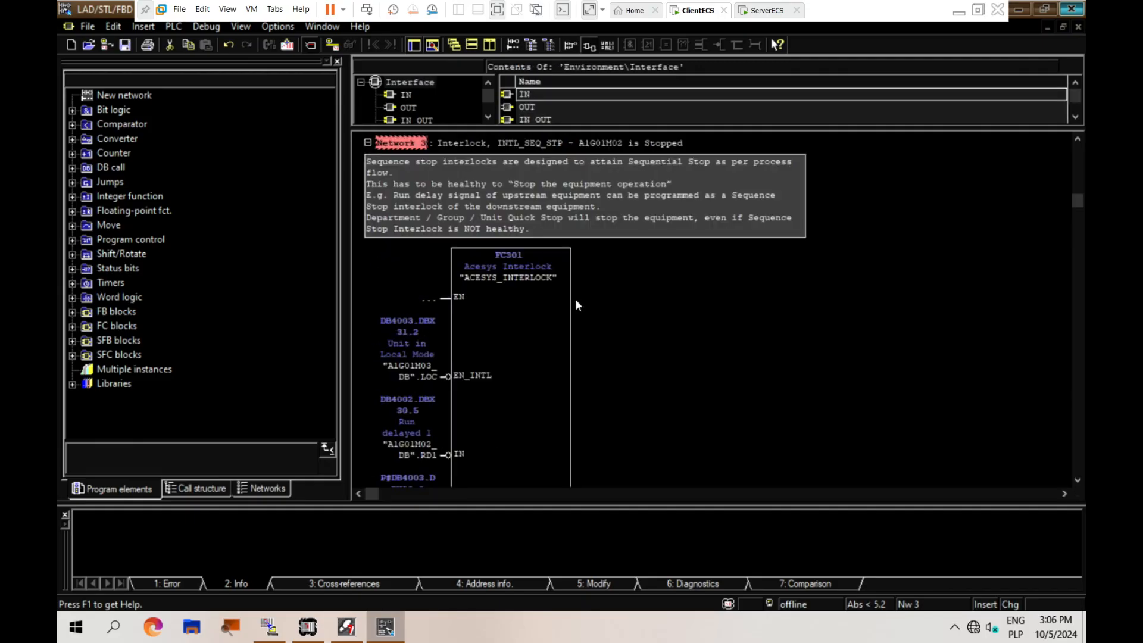
scroll(575, 299, down, 9)
scroll(575, 299, up, 4)
scroll(571, 297, up, 10)
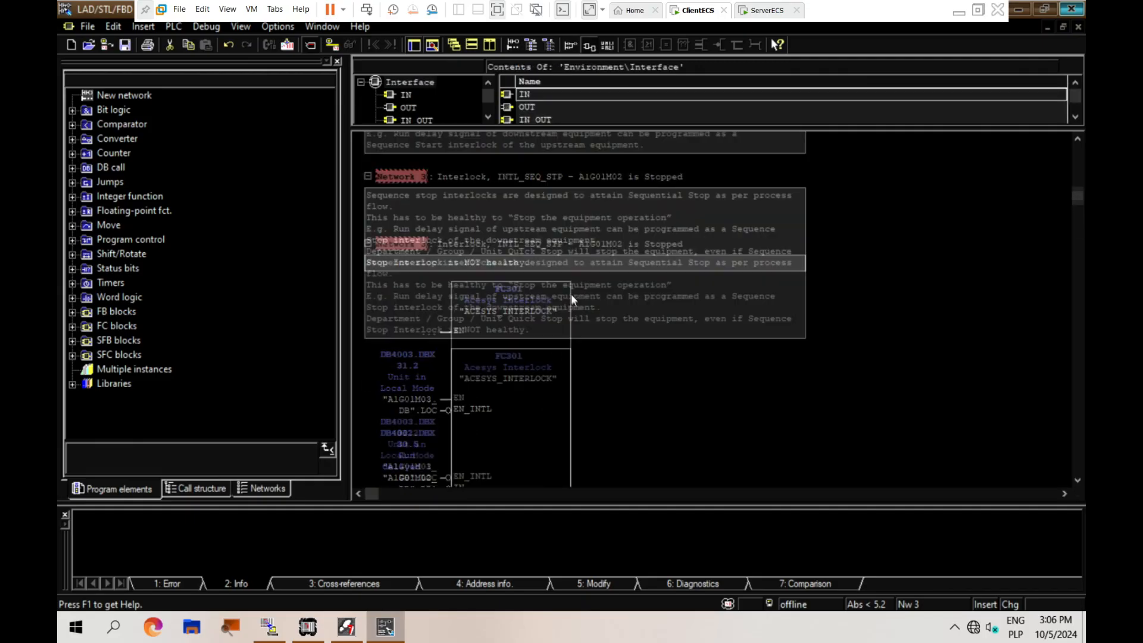
scroll(538, 283, up, 3)
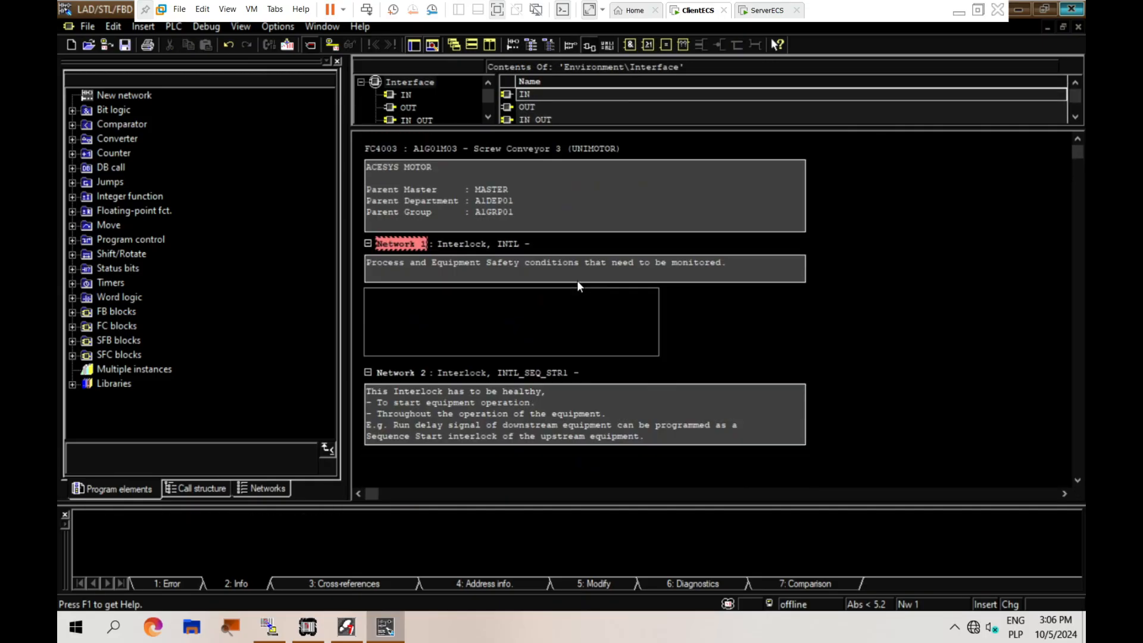
Step: Save and close FC4003, and open the A1G01M02 function FC4002 from the SIMATIC Manager block list
key(ctrl+s)
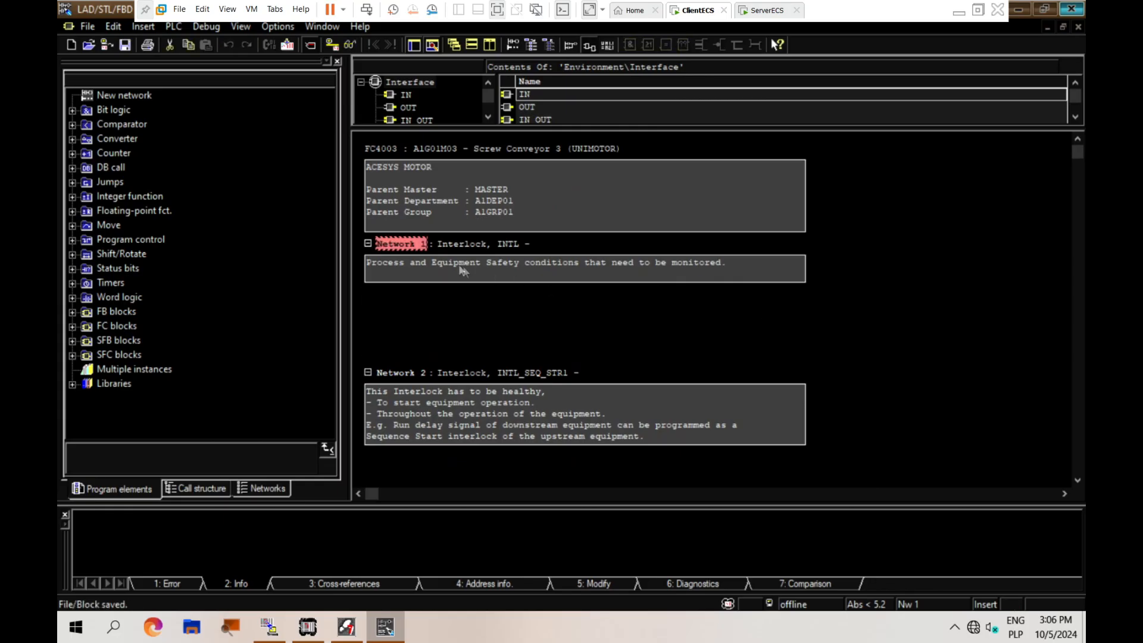
scroll(473, 273, down, 1)
scroll(473, 274, down, 5)
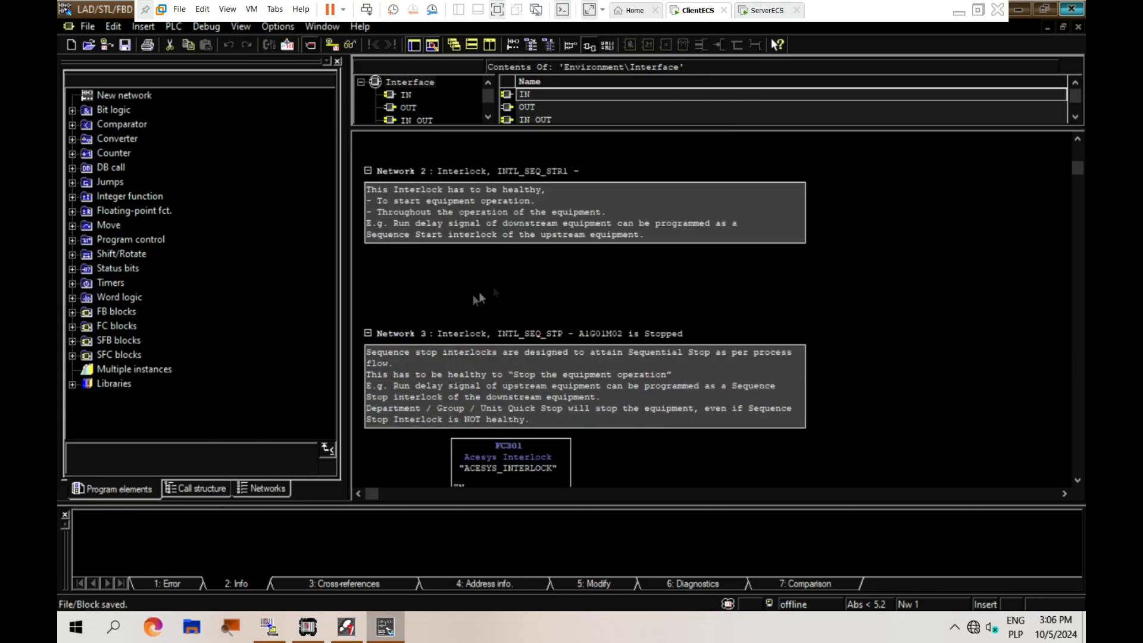
click(1078, 28)
click(346, 626)
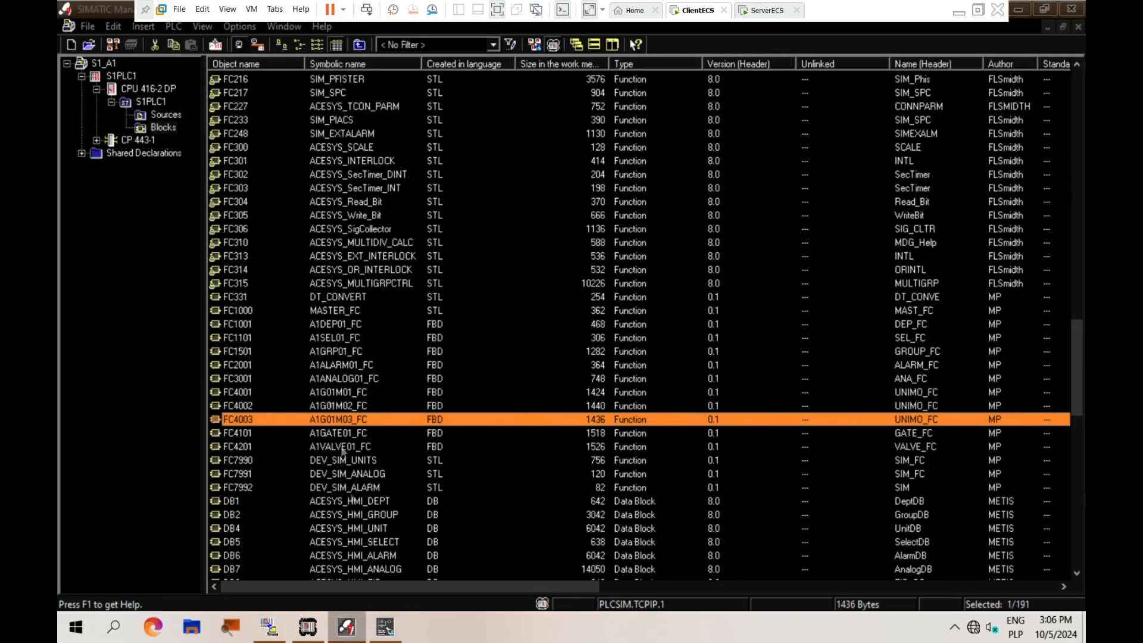
double_click(237, 405)
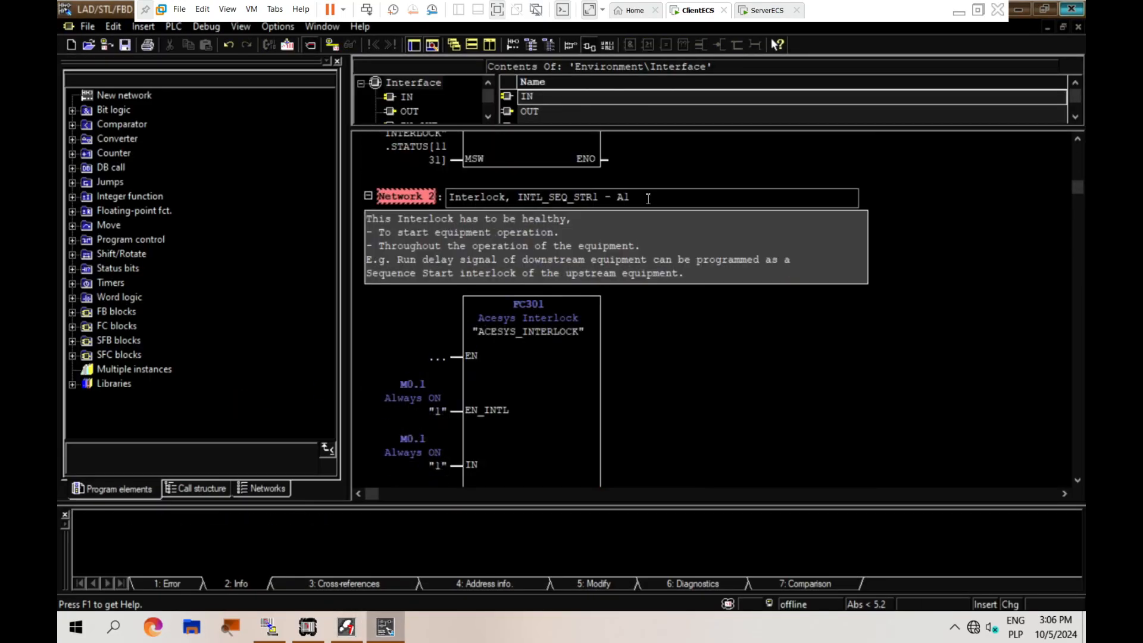
Step: Complete the Network 2 title with "A1G01M03 is Running" and set its interlock call's MSW status index to 1121
text(1M01 is Running)
click(536, 357)
scroll(535, 357, down, 5)
click(409, 391)
key(BackSpace)
key(BackSpace)
text(21)
Step: Change the LINK parameter of the Network 2 interlock to "A1G01M02_DB".INTL_SEQ_STR1
scroll(484, 375, up, 1)
click(439, 293)
key(BackSpace)
text(2)
click(432, 302)
text(_)
double_click(506, 354)
scroll(418, 319, up, 1)
Step: Assign "A1G01M03_DB".RD1 to the IN parameter of the Network 2 interlock
click(435, 302)
text(a1g01m0)
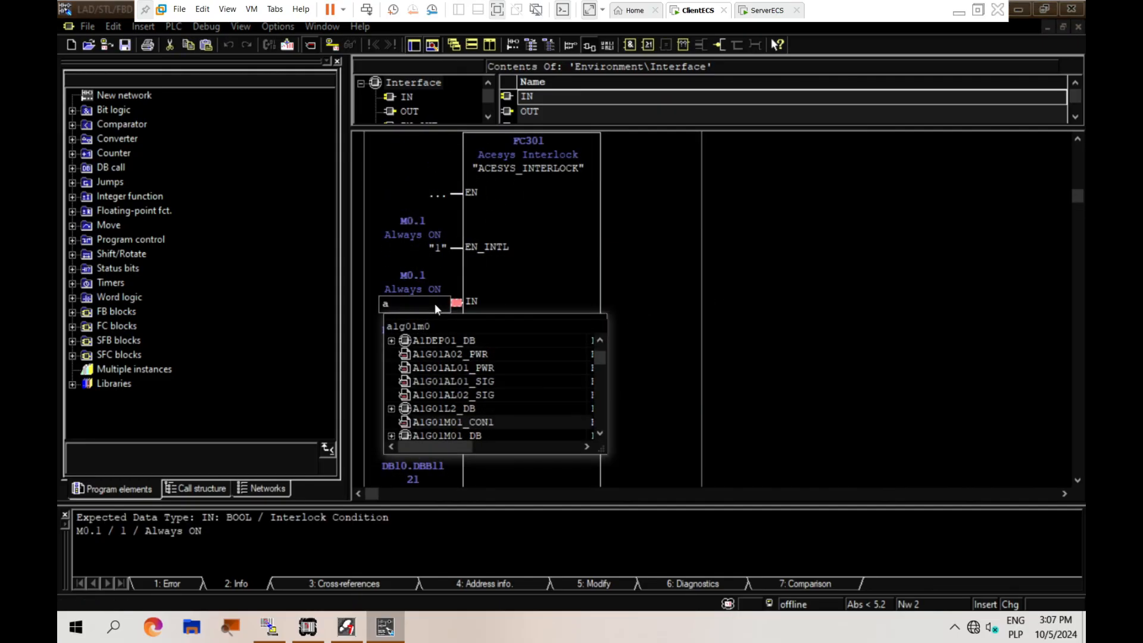
text(3_db.rd1)
key(Return)
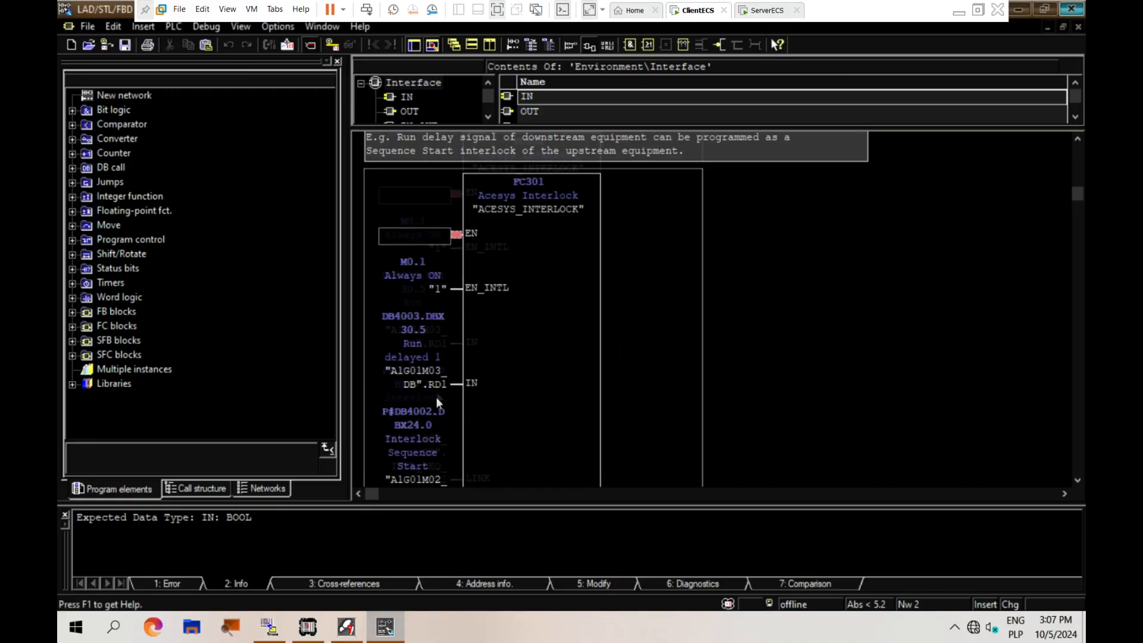
Step: Set the EN_INTL parameter of the Network 2 interlock to "A1G01M02_DB".LOC and negate that input
click(432, 330)
text("A1G01M02_DB".INTL_SEQ_STR1)
key(Return)
drag(429, 330, 409, 318)
text(loc)
key(Return)
click(457, 370)
click(719, 45)
click(745, 343)
Step: Copy the Network 2 condition text into the Network 3 title and change it to "A1G01M01 is Stopped"
scroll(745, 343, up, 8)
click(541, 275)
click(625, 289)
scroll(588, 301, down, 18)
scroll(597, 274, up, 9)
scroll(597, 265, up, 3)
scroll(597, 265, down, 10)
click(657, 286)
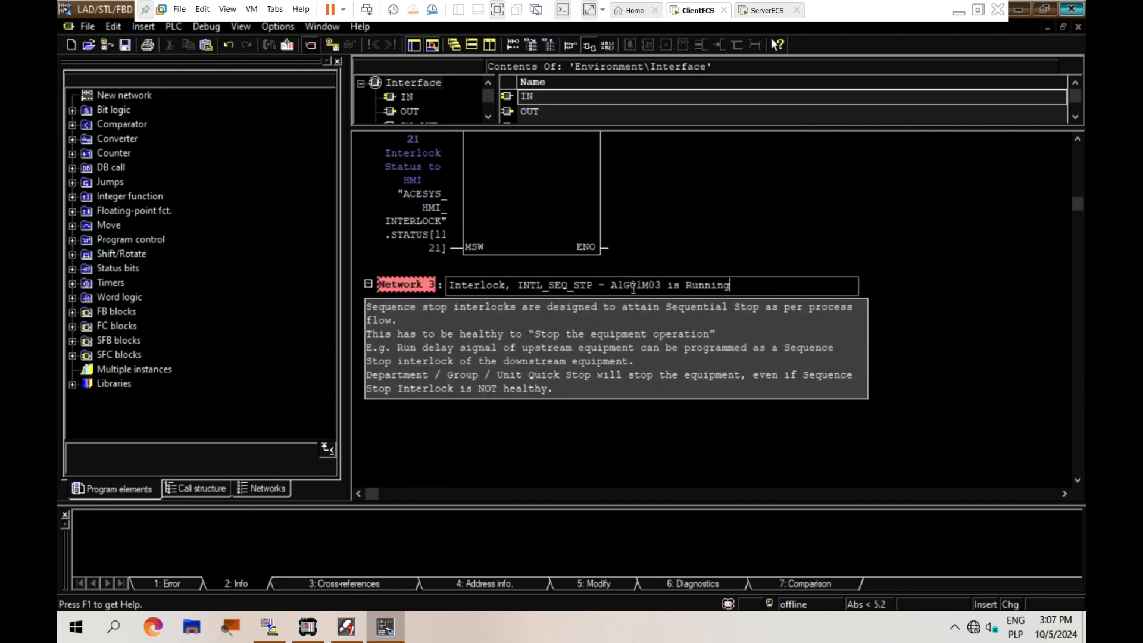
double_click(709, 286)
text(Stopped)
Step: Copy the Network 2 interlock call into Network 3 and set its MSW status index to 1122
click(503, 192)
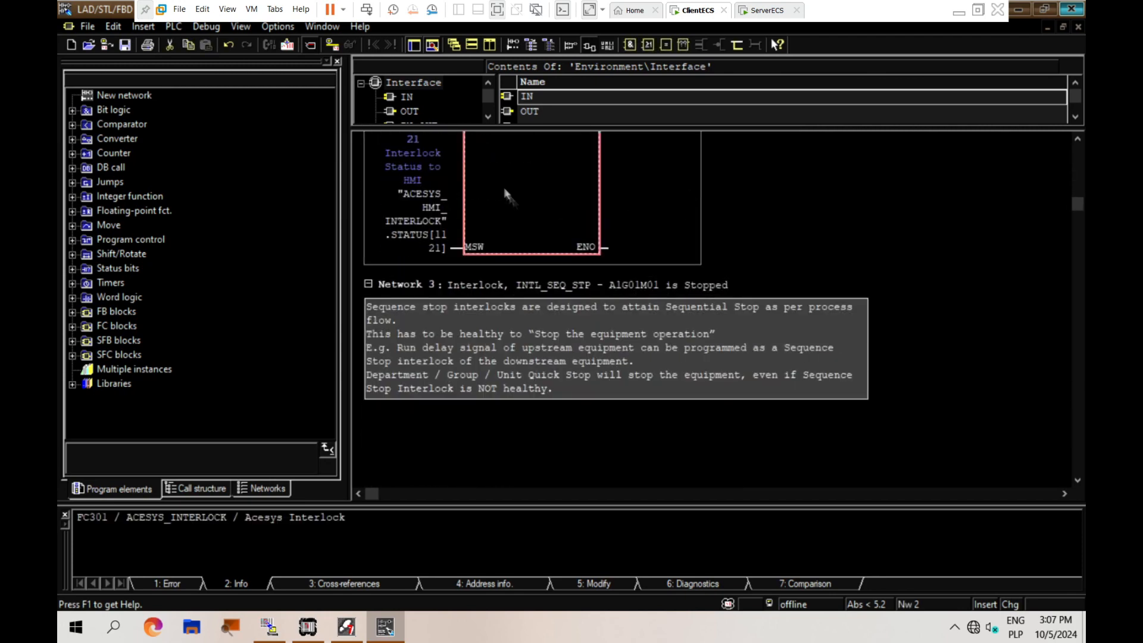
scroll(467, 365, up, 5)
click(424, 372)
drag(415, 371, 408, 370)
text(2)
Step: Change the LINK parameter of the Network 3 interlock to "A1G01M02_DB".INTL_SEQ_STP
scroll(431, 357, up, 2)
click(434, 305)
drag(432, 304, 414, 305)
text(P)
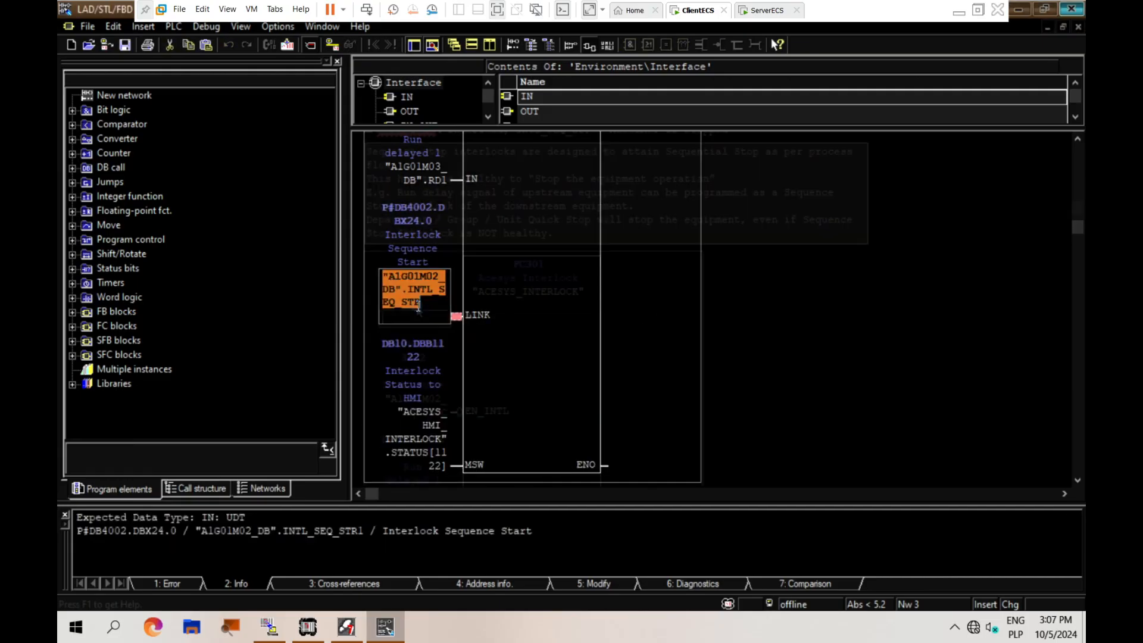
key(Return)
Step: Change the IN parameter of the Network 3 interlock to "A1G01M01_DB".RD1 and negate that input
scroll(614, 333, up, 3)
click(430, 253)
click(429, 244)
drag(431, 249, 439, 249)
text(1)
key(Return)
click(510, 380)
scroll(510, 380, down, 6)
scroll(439, 367, up, 1)
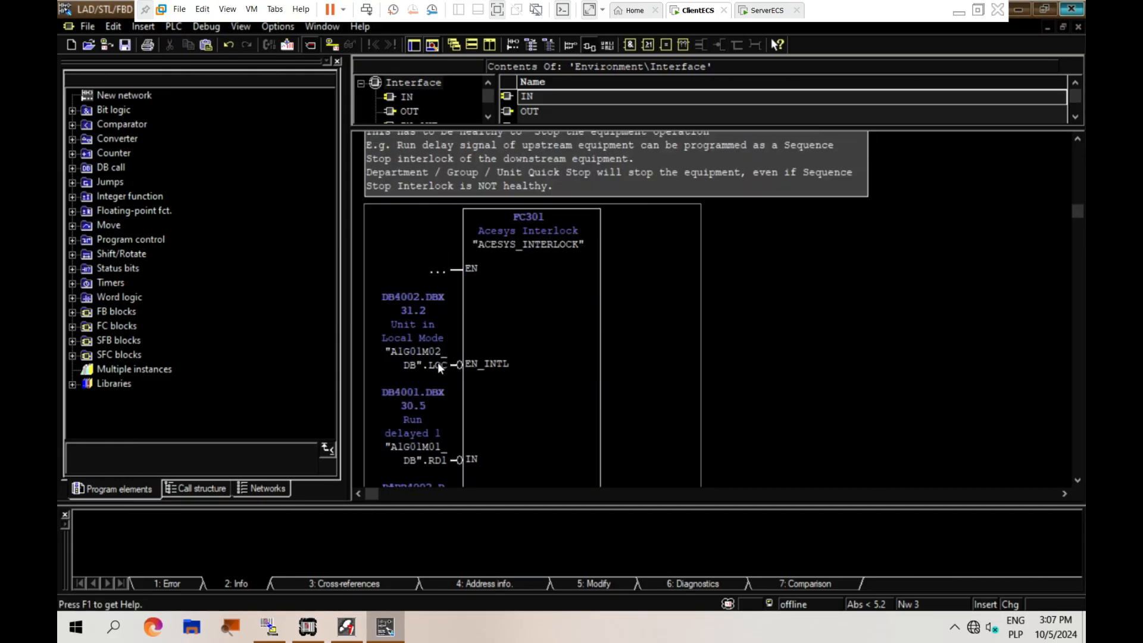
Step: Check the FC4002 interlocks, save and close the block, and open the A1G01M01 function FC4001
scroll(442, 416, down, 3)
click(441, 447)
click(425, 237)
click(725, 319)
scroll(725, 319, up, 20)
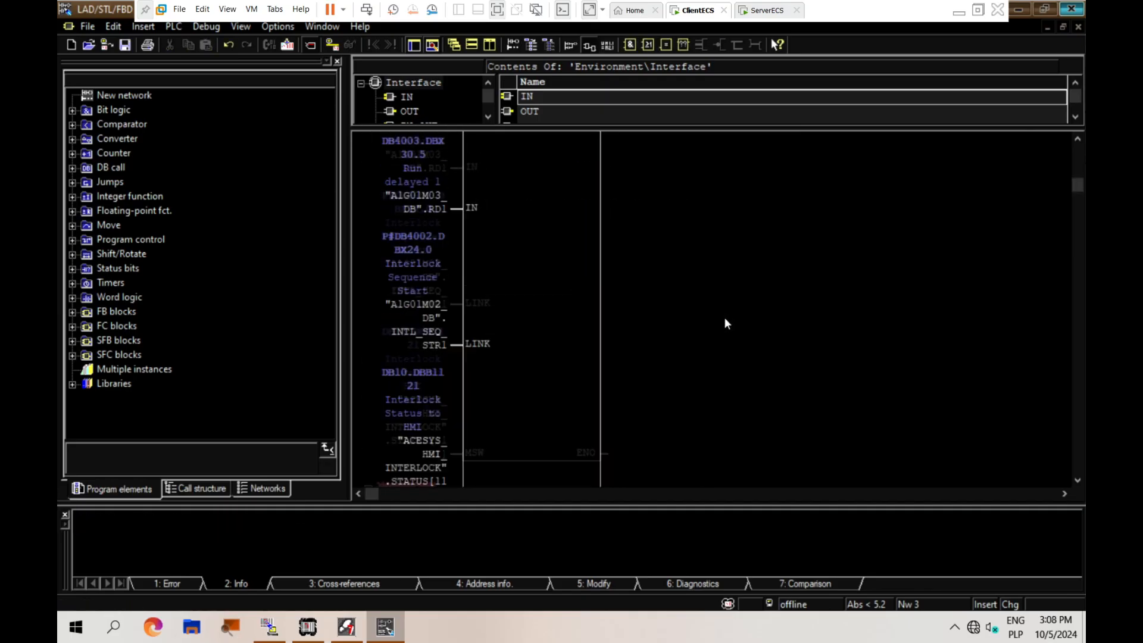
click(124, 46)
click(1078, 26)
click(346, 626)
double_click(287, 393)
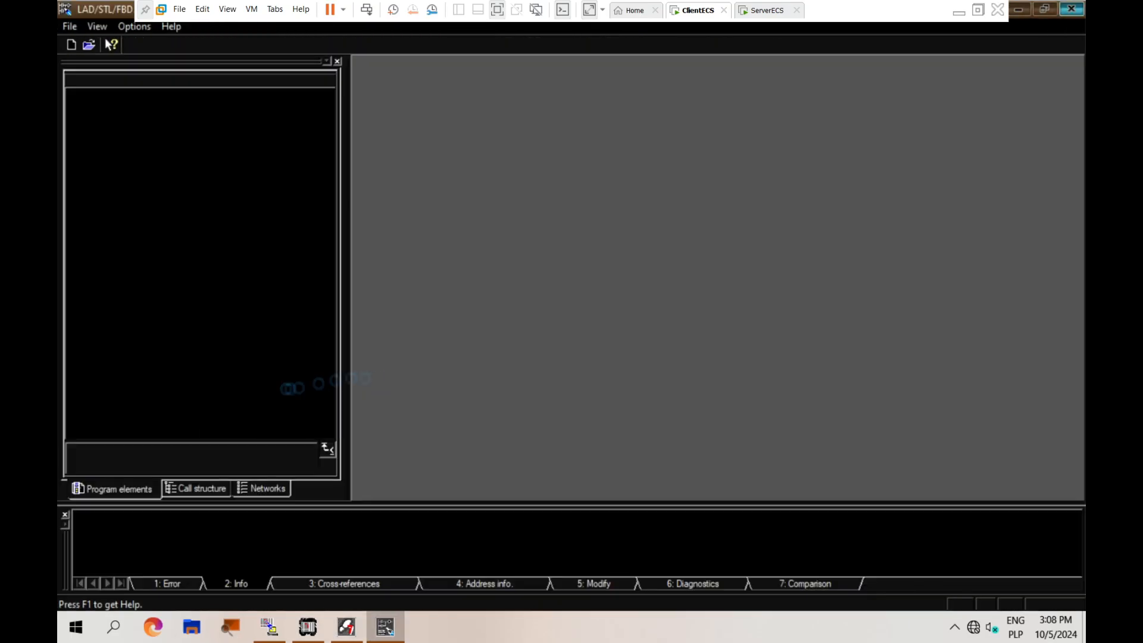
Step: Paste the ACESYS_INTERLOCK call into Network 2 of FC4001
scroll(536, 356, down, 1)
click(537, 356)
scroll(537, 356, down, 8)
scroll(537, 356, up, 9)
key(ctrl+x)
click(537, 356)
key(ctrl+v)
scroll(533, 359, down, 10)
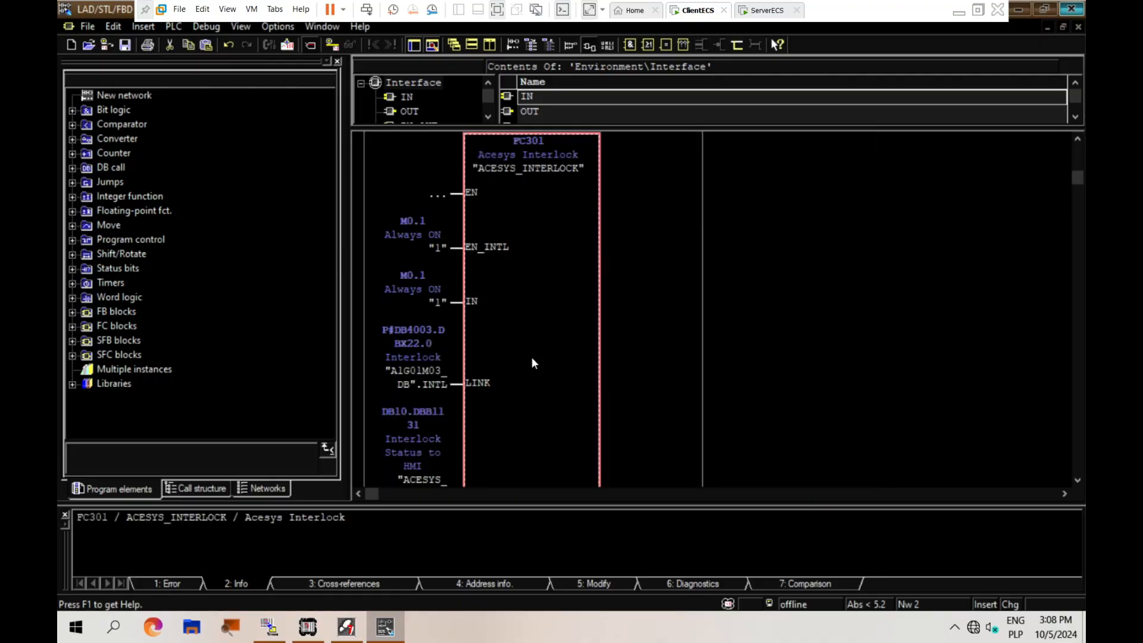
Step: Set the MSW status index of the pasted interlock call to 1111
click(411, 313)
text(1)
key(Return)
Step: Change the LINK parameter of the pasted interlock call to "A1G01M01_DB".INTL_SEQ_STR1
scroll(411, 313, up, 3)
drag(438, 291, 432, 291)
text(1)
key(Return)
click(438, 303)
text(_se)
double_click(562, 353)
scroll(605, 349, up, 2)
Step: Copy the LINK address into EN_INTL, change it to "A1G01M01_DB".LOC, and negate the input
click(415, 412)
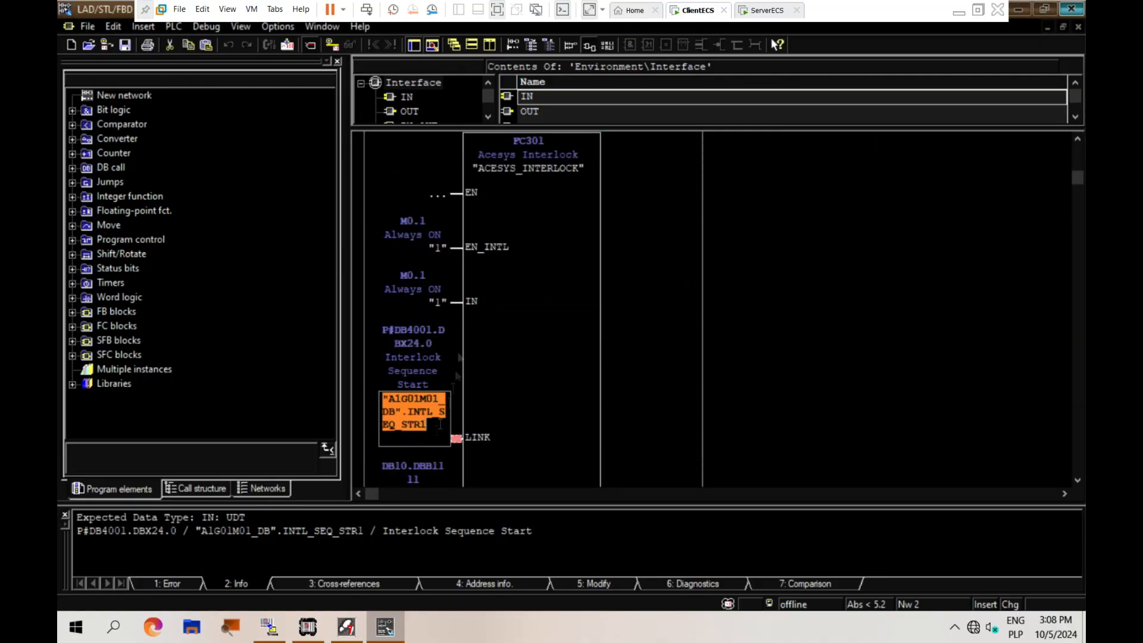
key(ctrl+c)
click(437, 249)
key(ctrl+v)
key(Return)
drag(427, 248, 408, 236)
text(LOC)
key(Return)
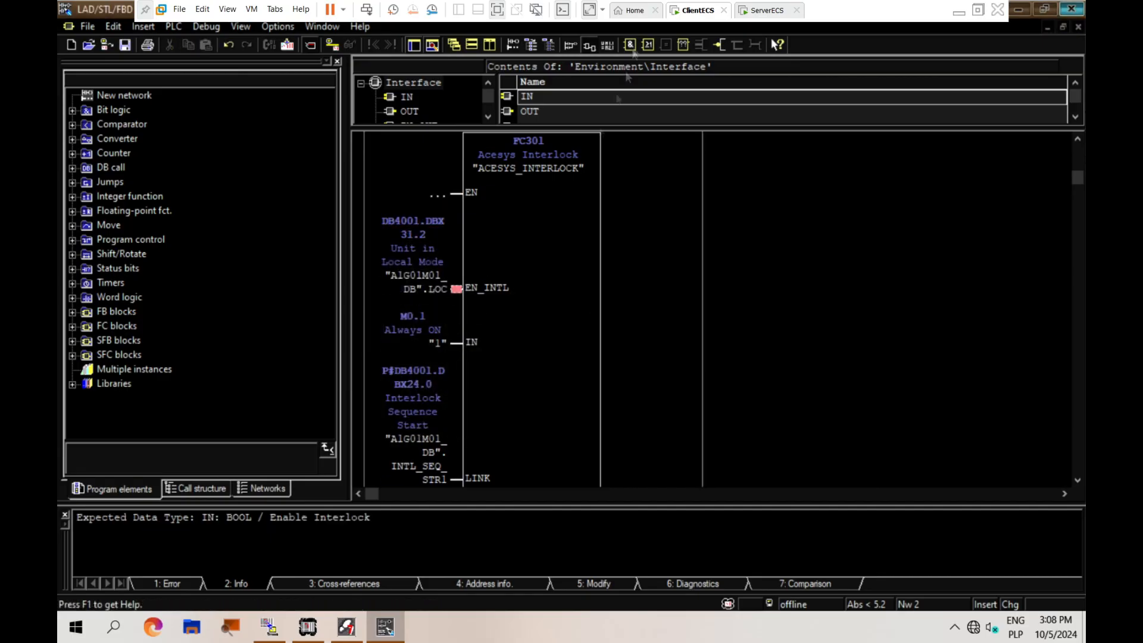
scroll(503, 266, down, 1)
click(438, 252)
double_click(823, 206)
click(792, 205)
Step: Set the IN parameter of FC4001's Network 2 interlock to "A1G01M02_DB".RD1
click(443, 303)
key(ctrl+v)
key(BackSpace)
key(BackSpace)
key(BackSpace)
text(RD1)
key(Return)
click(436, 331)
drag(439, 331, 433, 331)
text(2)
click(714, 318)
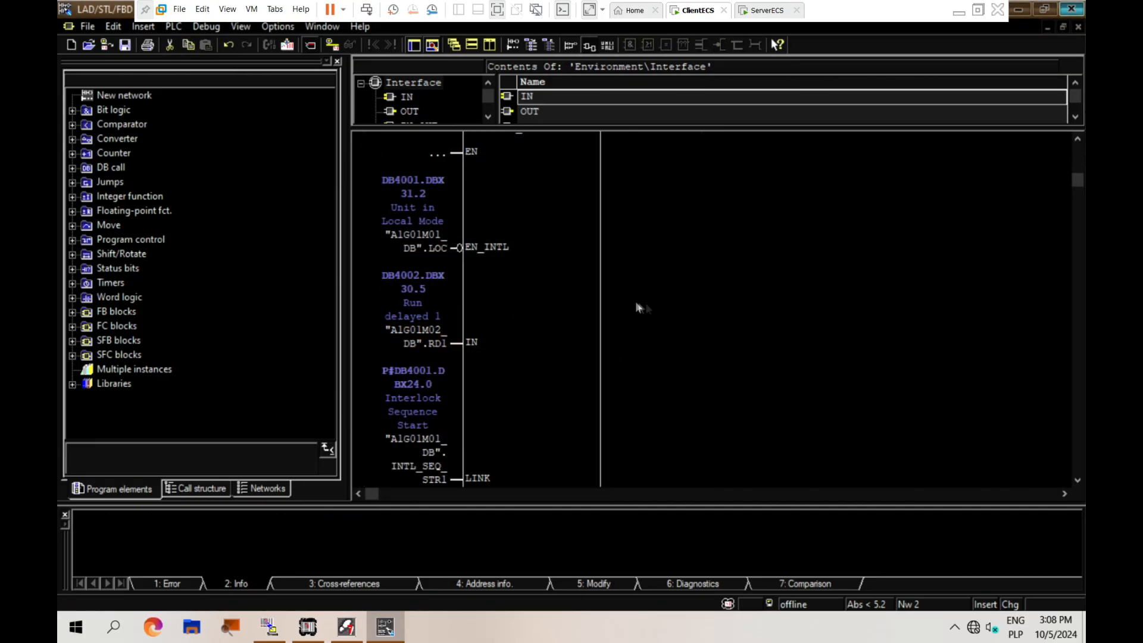
Step: Complete FC4001's Network 2 title with "A1G01M02 is Running"
scroll(714, 318, up, 3)
click(628, 200)
text(A1G01M02 is Running)
click(663, 373)
Step: Check the networks of FC4001, and close the block and the LAD/STL/FBD editor
scroll(663, 373, down, 4)
scroll(768, 357, up, 7)
click(368, 266)
click(368, 300)
scroll(381, 315, down, 3)
click(530, 339)
click(1078, 27)
click(1071, 9)
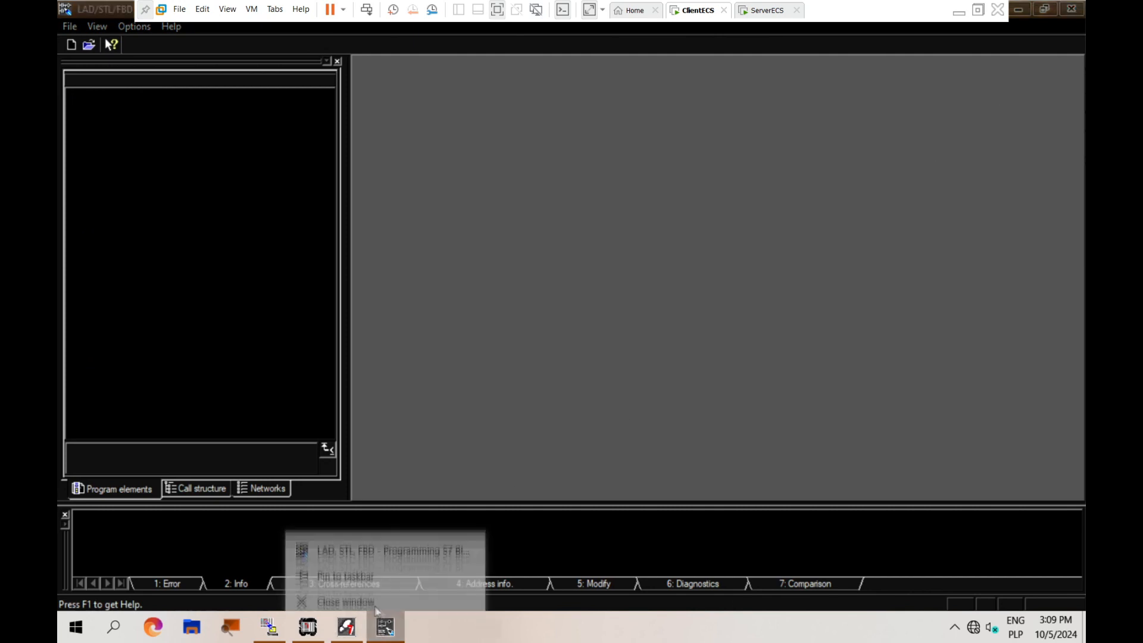
Step: Extend the selection over the conveyor functions in the block list, and copy and paste them
shift+click(257, 405)
key(ctrl+c)
key(ctrl+v)
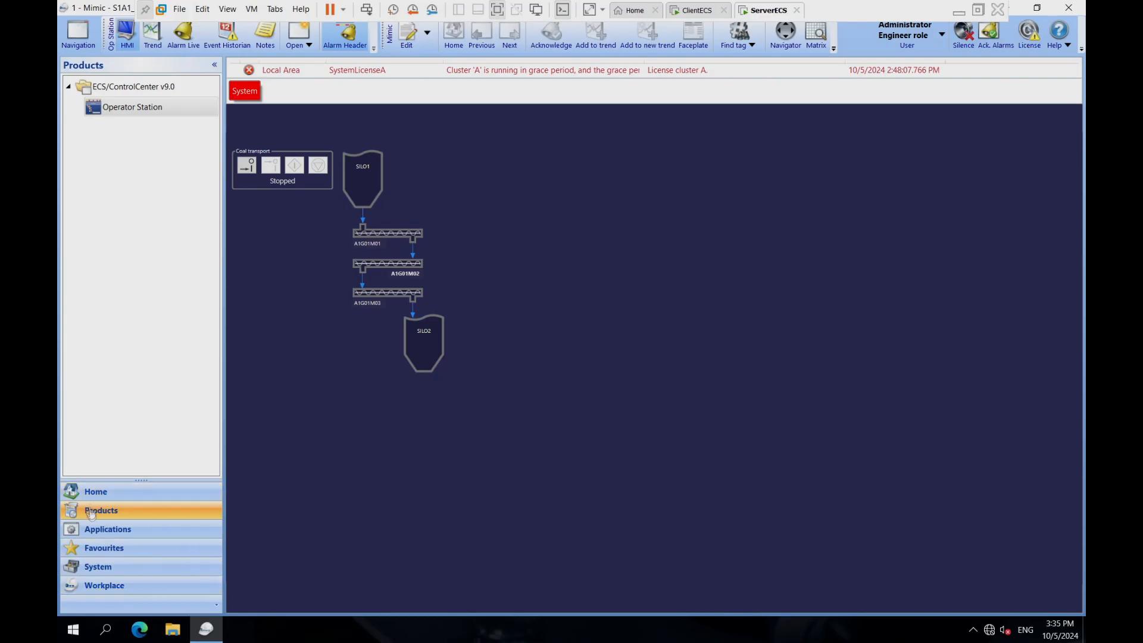
Step: Open the ECS Point Editor and select point A1G01M01 under A1 and A1G01 in the functional hierarchy
click(104, 566)
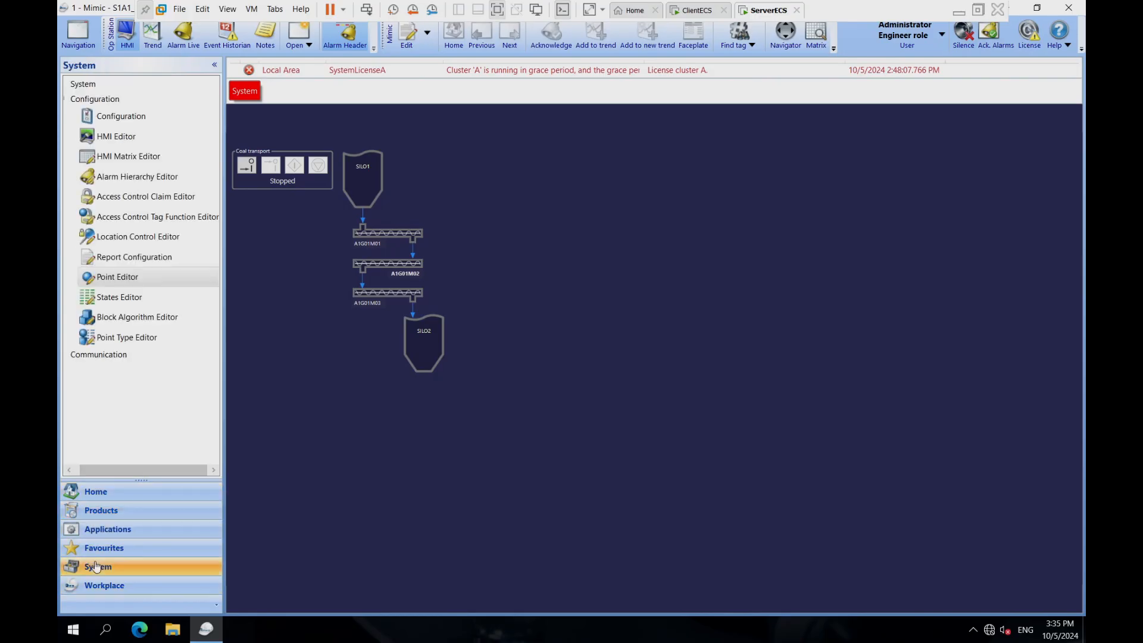
click(117, 276)
click(591, 365)
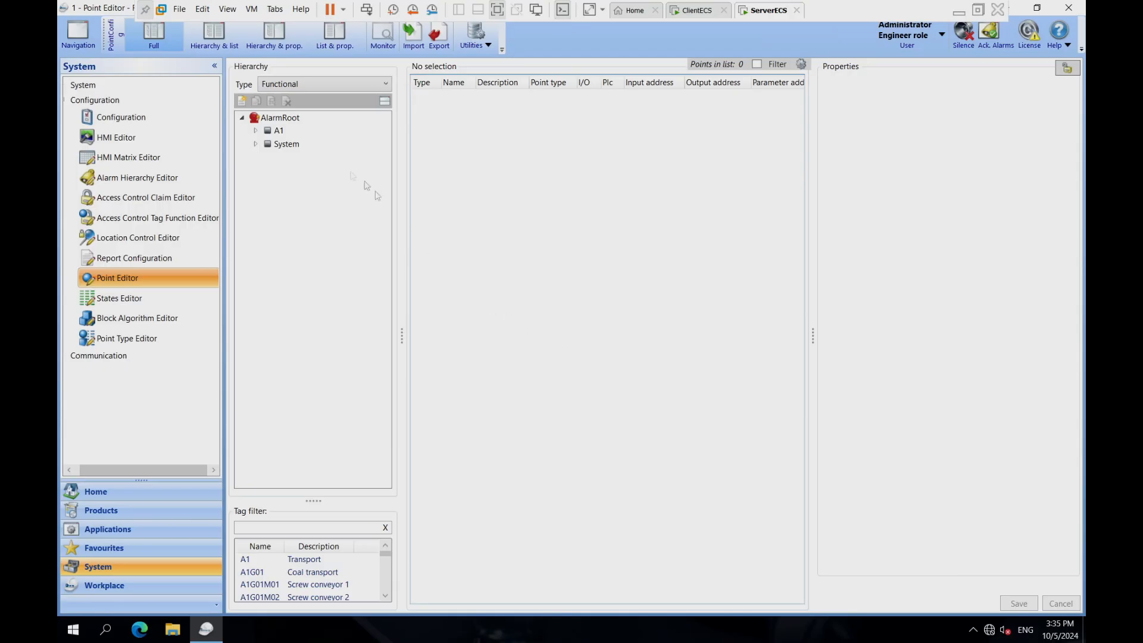
click(255, 130)
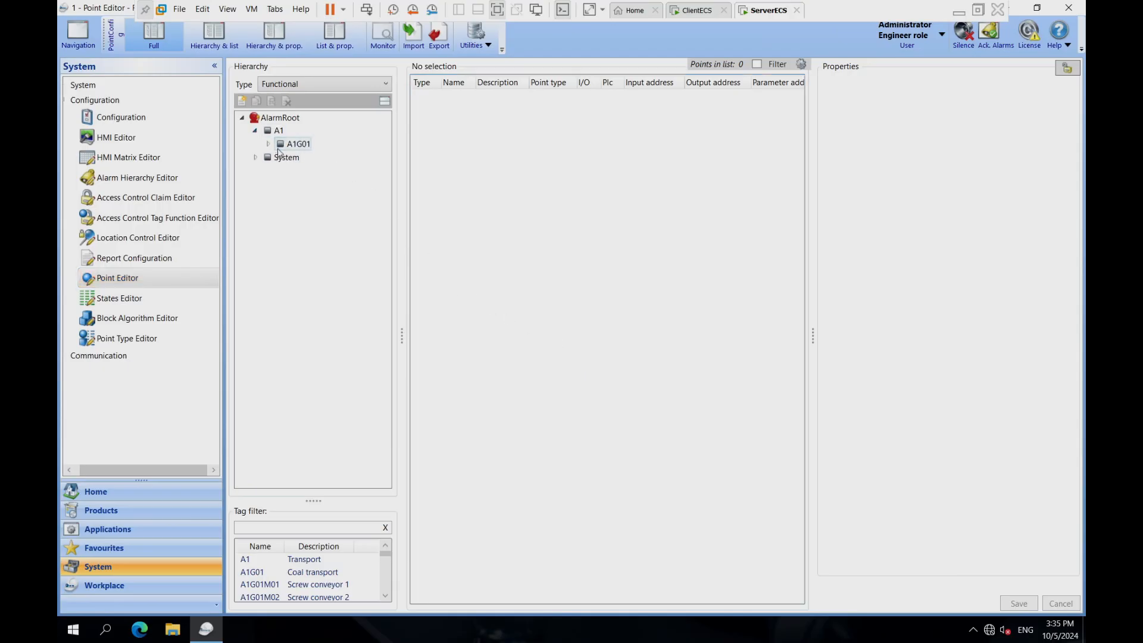
click(268, 143)
click(319, 157)
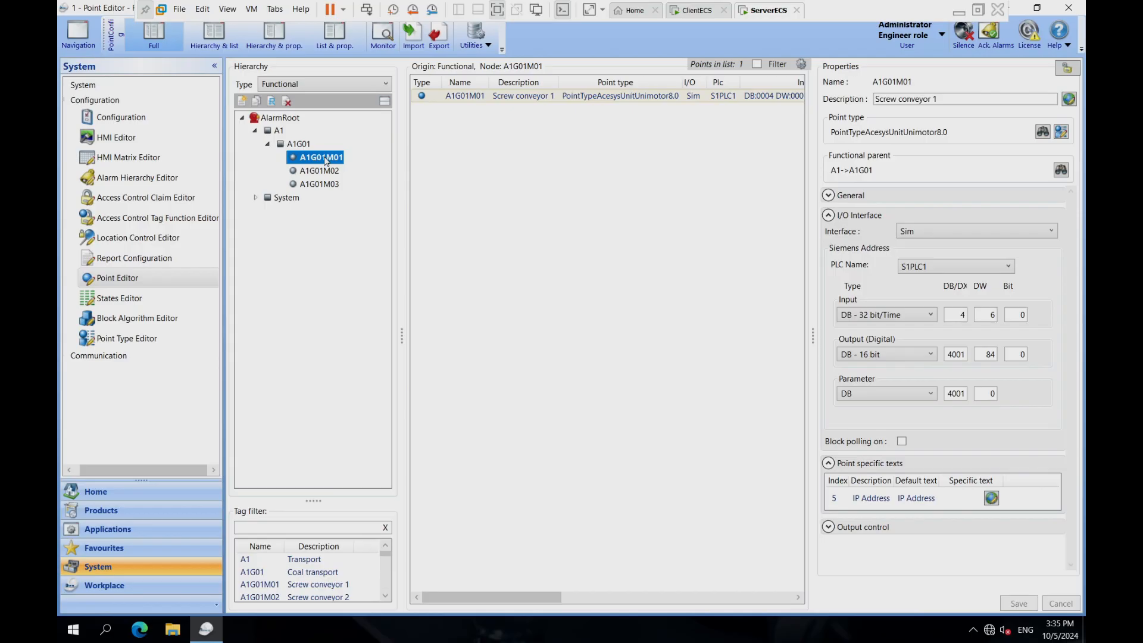
Step: Start a new point under A1G01M01 in solution A1 and name it A1G01M01_INTL_SEQ_STR1
right_click(327, 161)
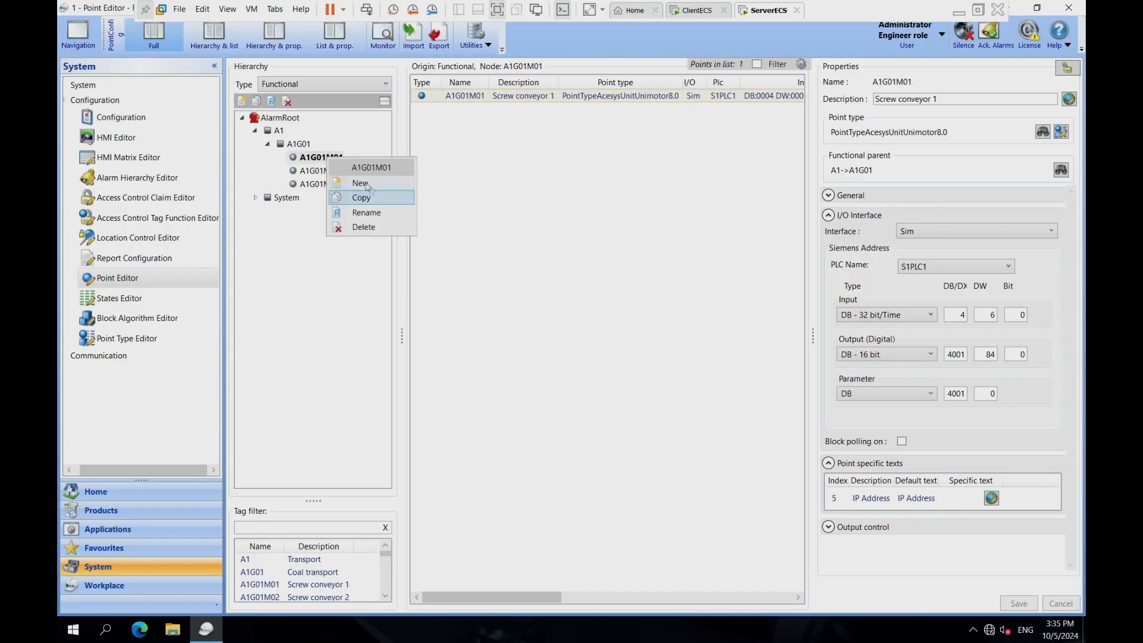
click(357, 177)
drag(336, 140, 554, 116)
text(a1)
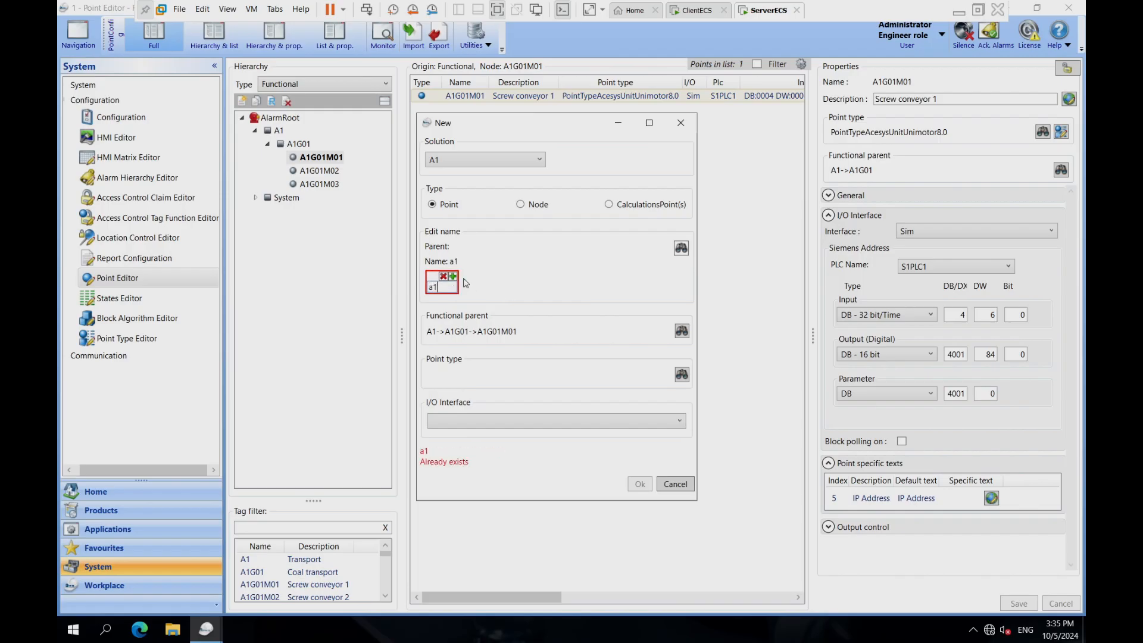
click(453, 277)
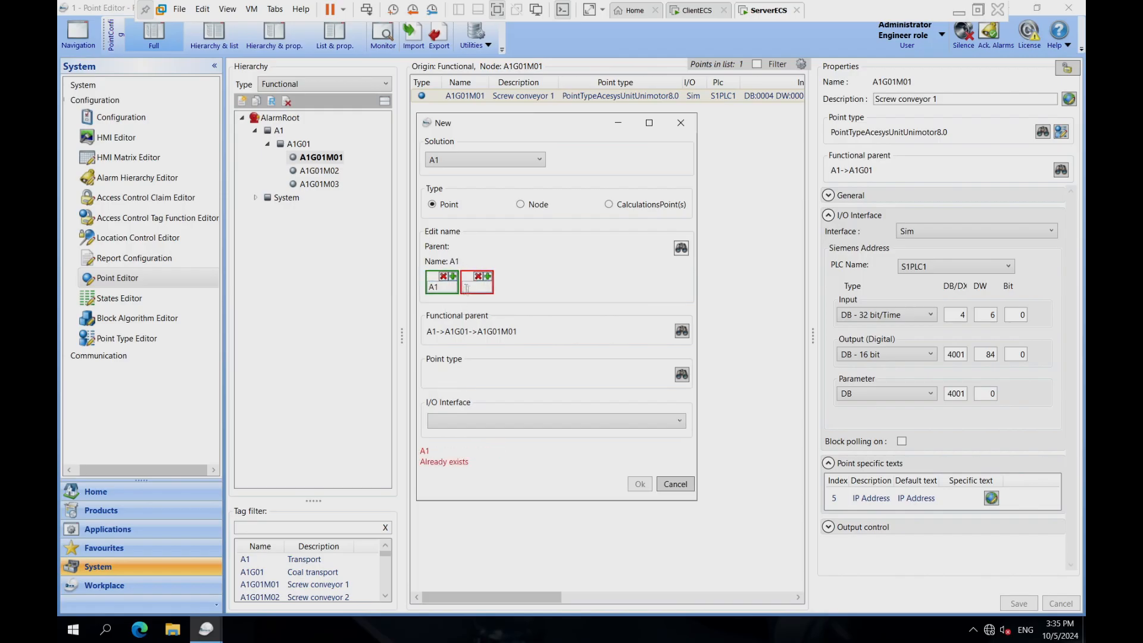
text(G01)
click(487, 276)
text(M01)
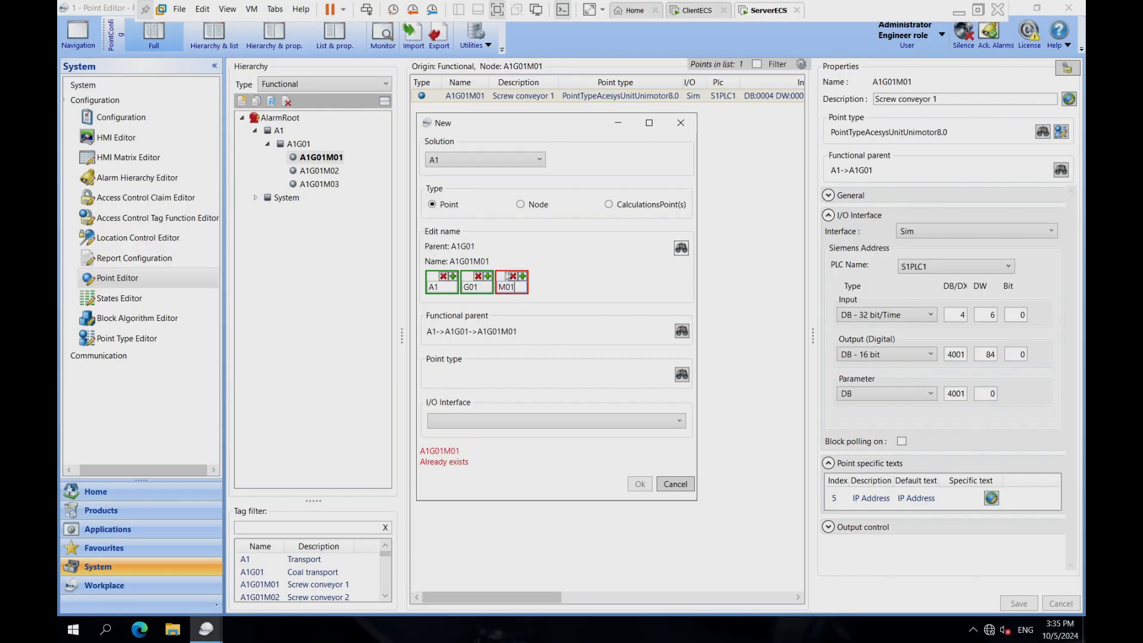
click(522, 276)
text(_I)
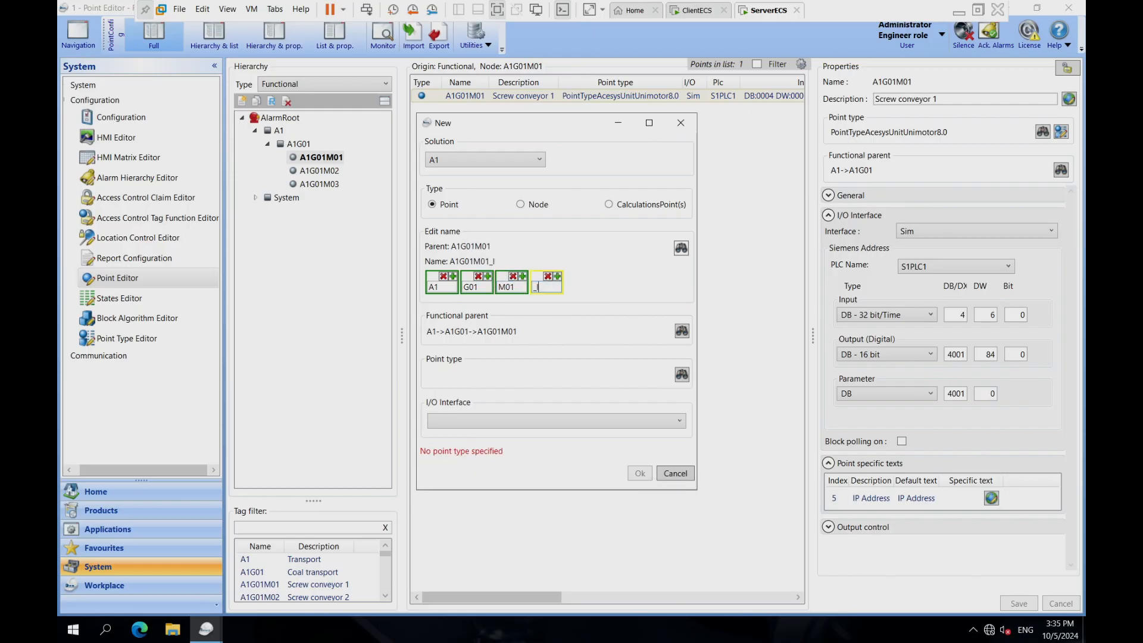
text(NTL_SEQ_STR1)
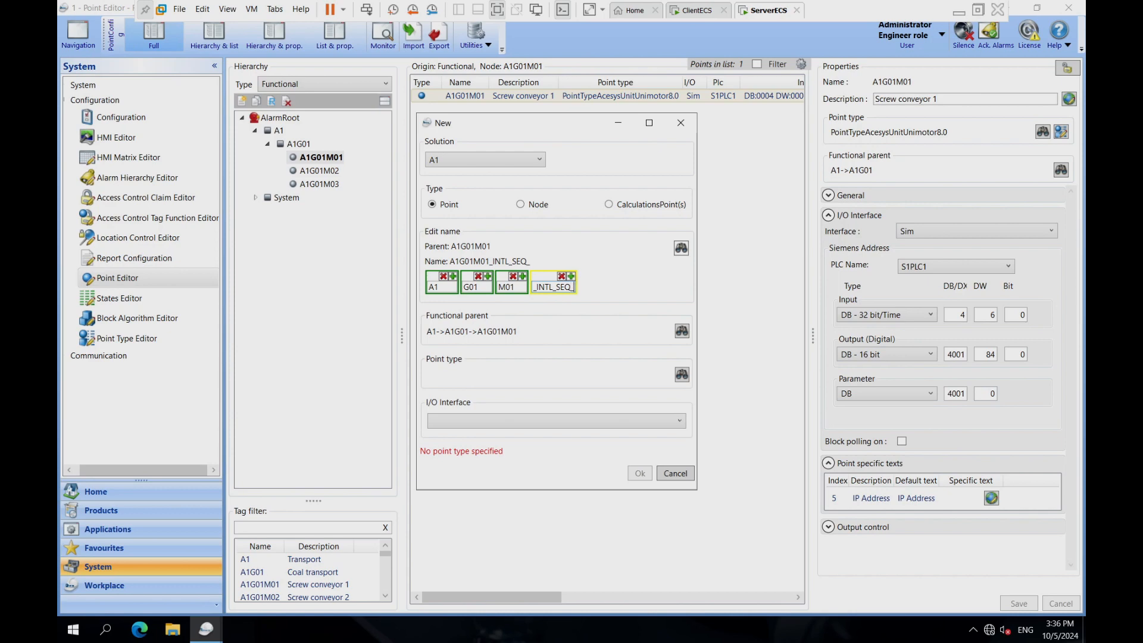
Step: Filter the point types for INTER, assign PointTypeAcesysInterlockINTL_SEQ_STR8.0 with the Sim I/O interface, and create the point
click(681, 375)
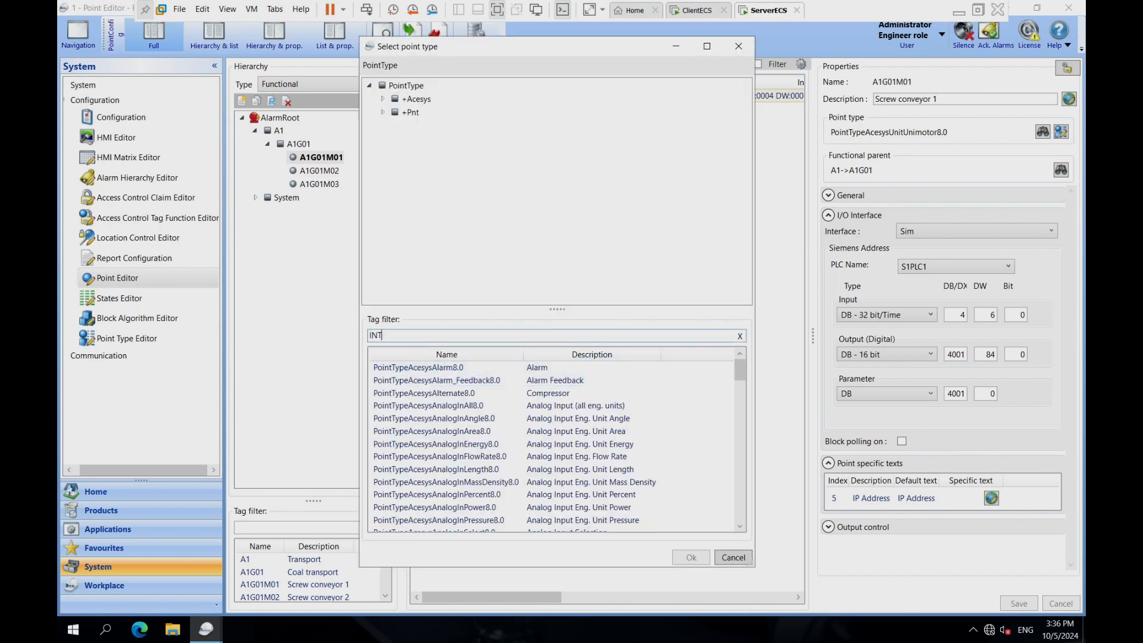
text(ER)
click(445, 482)
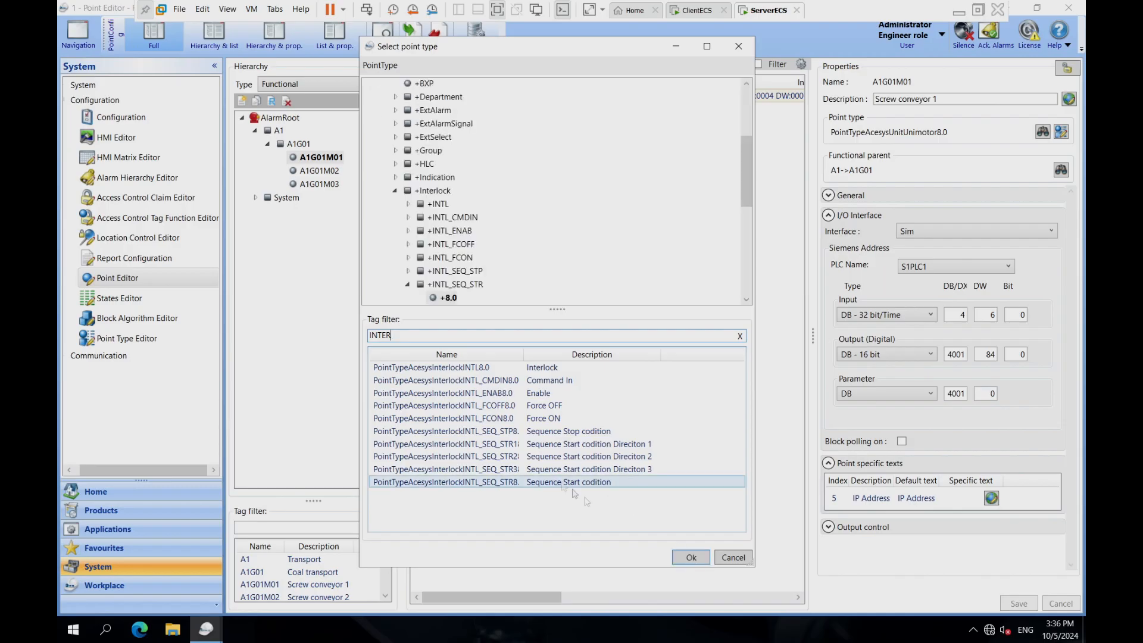
click(689, 558)
click(515, 422)
click(483, 534)
click(635, 457)
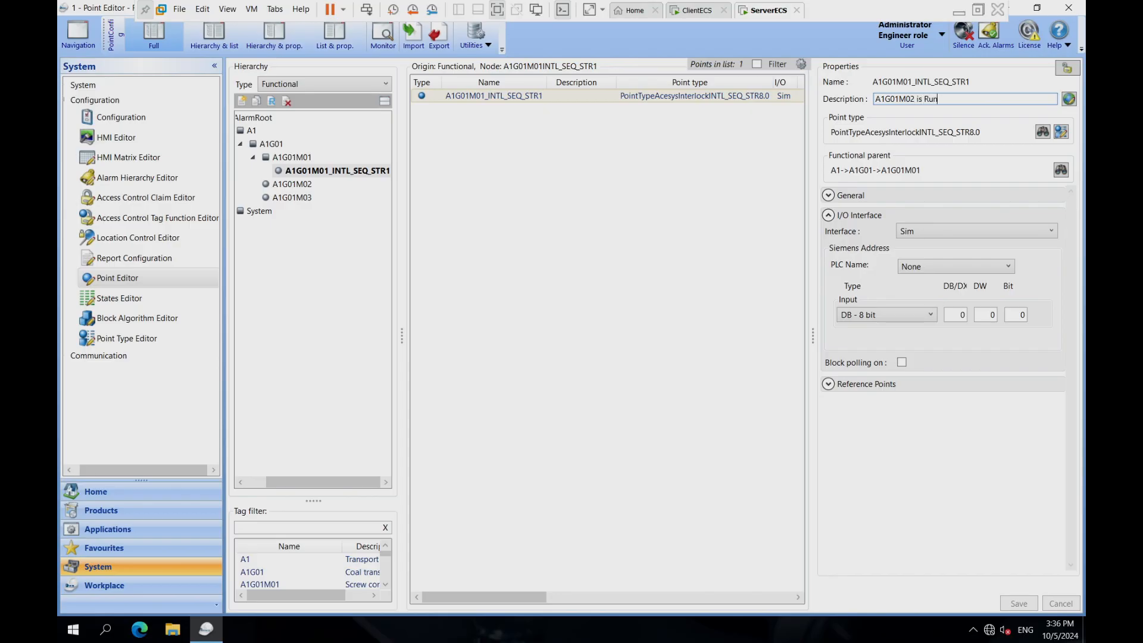
Step: Describe A1G01M01_INTL_SEQ_STR1 as "A1G01M02 is Running", address it to S1PLC1, DB 10, DW 1111, and save it
click(856, 273)
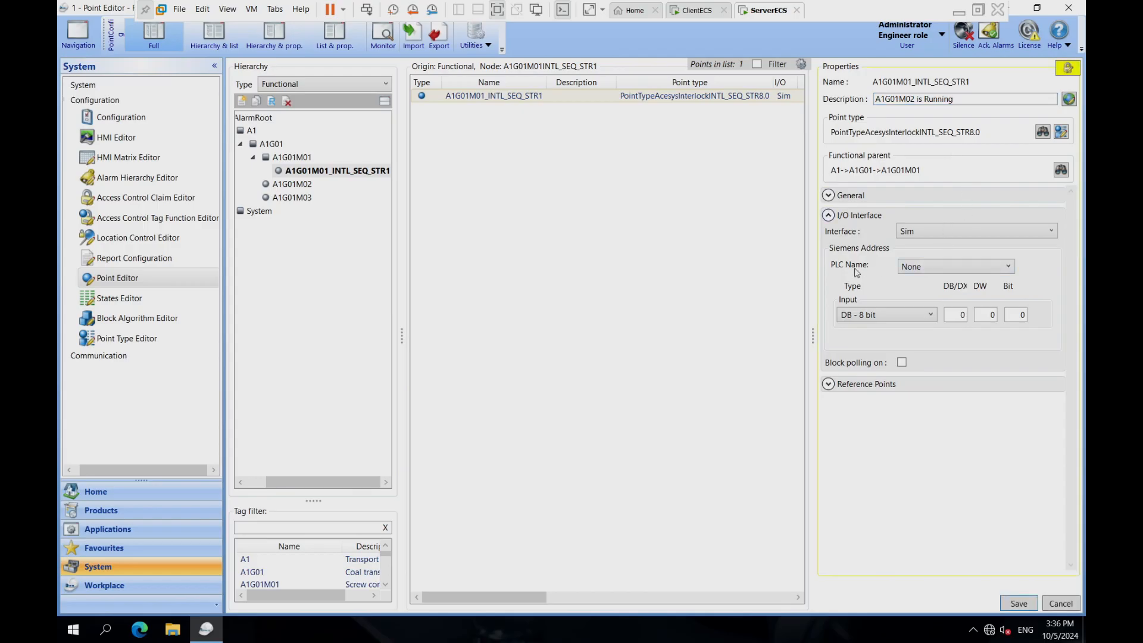
click(938, 268)
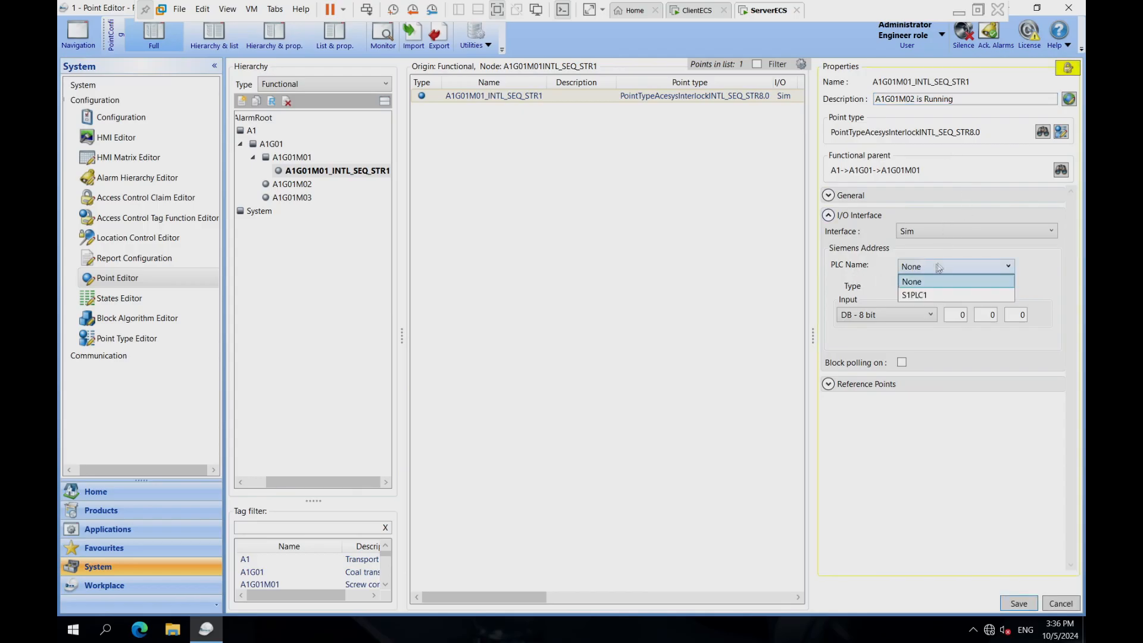
click(938, 294)
click(956, 318)
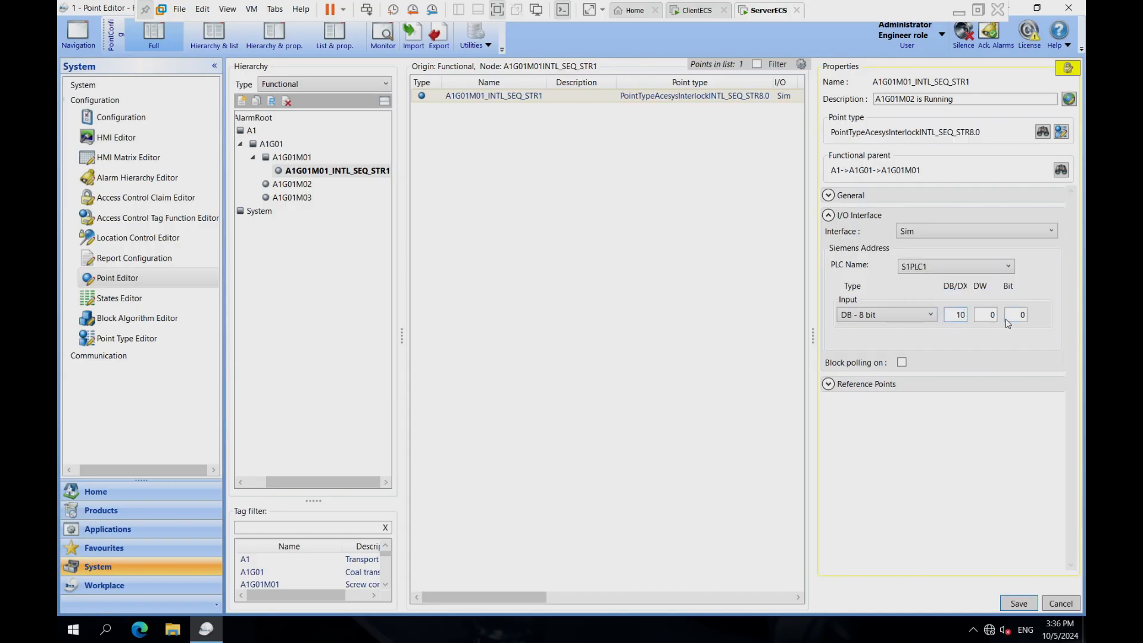
click(986, 314)
text(1111)
click(1018, 603)
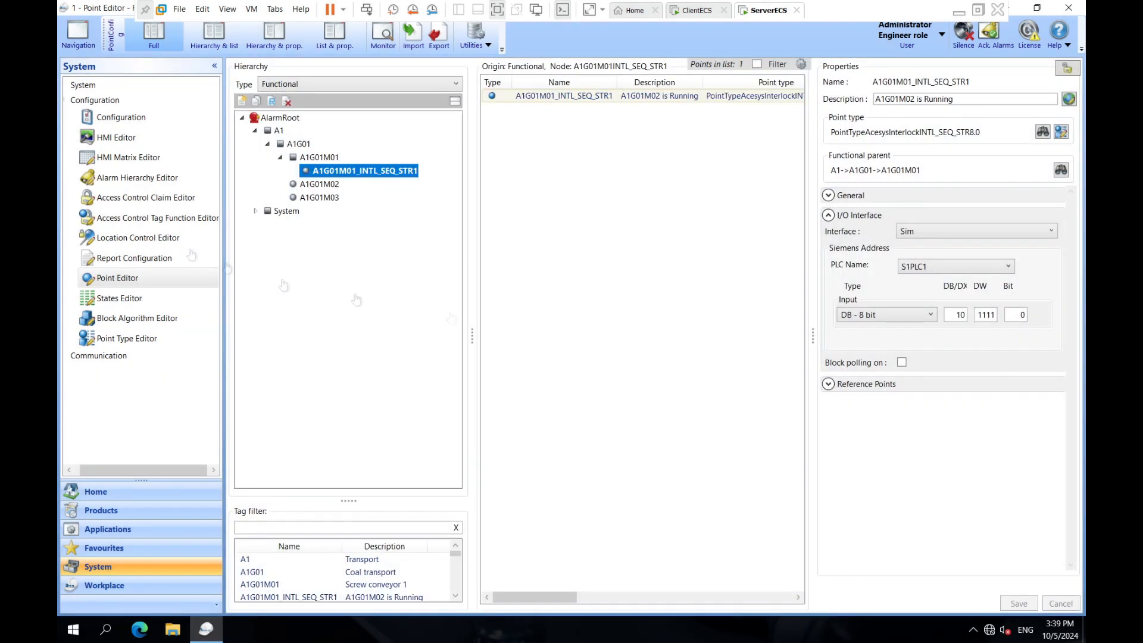
Step: Start a new point under A1G01M02 and name it A1G01M02_INTL_SEQ_STR1
click(313, 184)
right_click(292, 182)
click(315, 185)
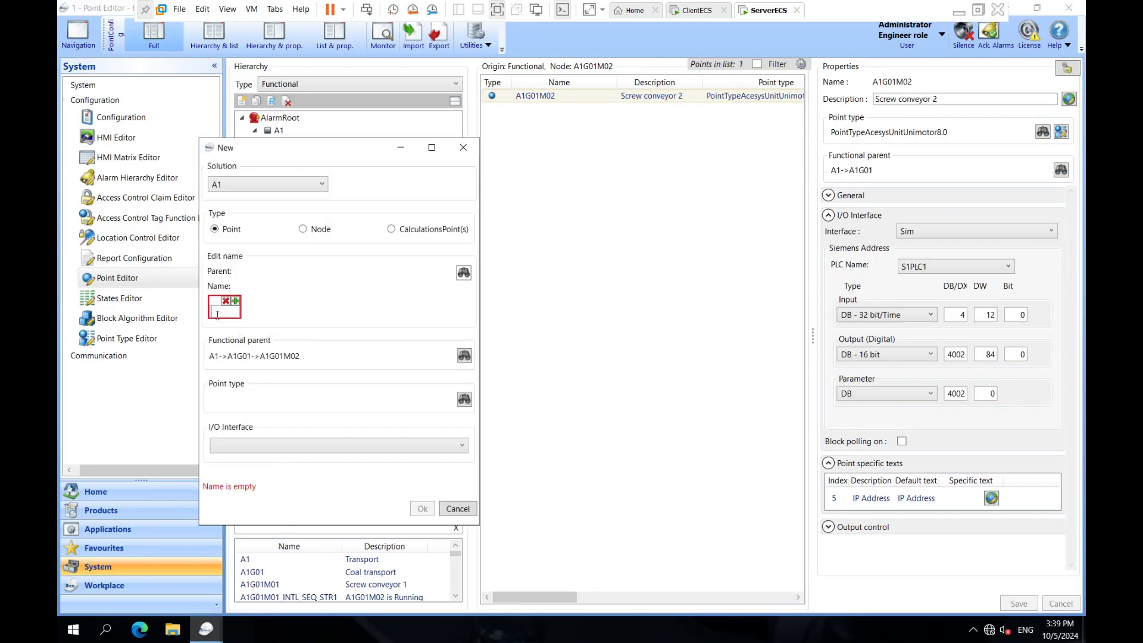
text(A1G01)
text(M02_INTL_)
text(SEQ_STR1)
Step: Give A1G01M02_INTL_SEQ_STR1 the point type PointTypeAcesysInterlockINTL_SEQ_STR8.0 and the Sim I/O interface, and create it
click(463, 399)
click(355, 509)
click(474, 582)
click(361, 446)
click(360, 554)
click(424, 481)
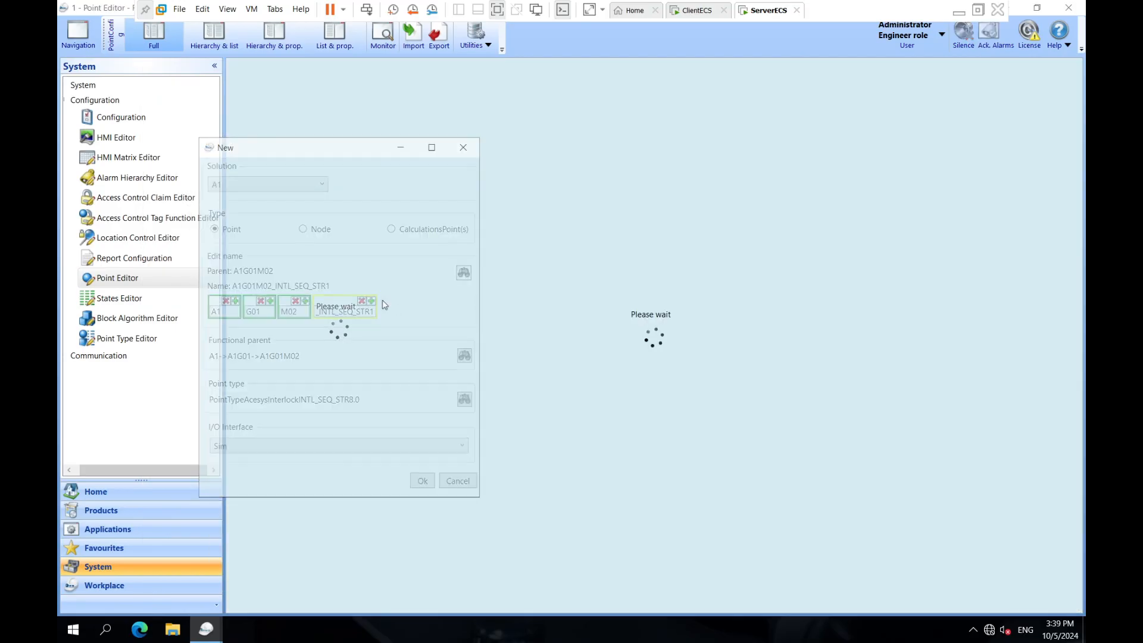
Step: Start another new point under A1G01M02 and name it A1G01M02_INTL_SEQ_STP
right_click(322, 185)
click(356, 204)
click(481, 289)
text(A1)
click(494, 279)
click(516, 289)
text(G01)
click(529, 279)
click(547, 289)
text(M02)
click(562, 278)
click(592, 289)
text(_INTL_SEQ_STP)
Step: Assign point type PointTypeAcesysInterlockINTL_SEQ_STP8.0 and the Sim I/O interface to the stop interlock point and create it
click(723, 377)
click(601, 432)
click(732, 559)
click(506, 423)
click(505, 529)
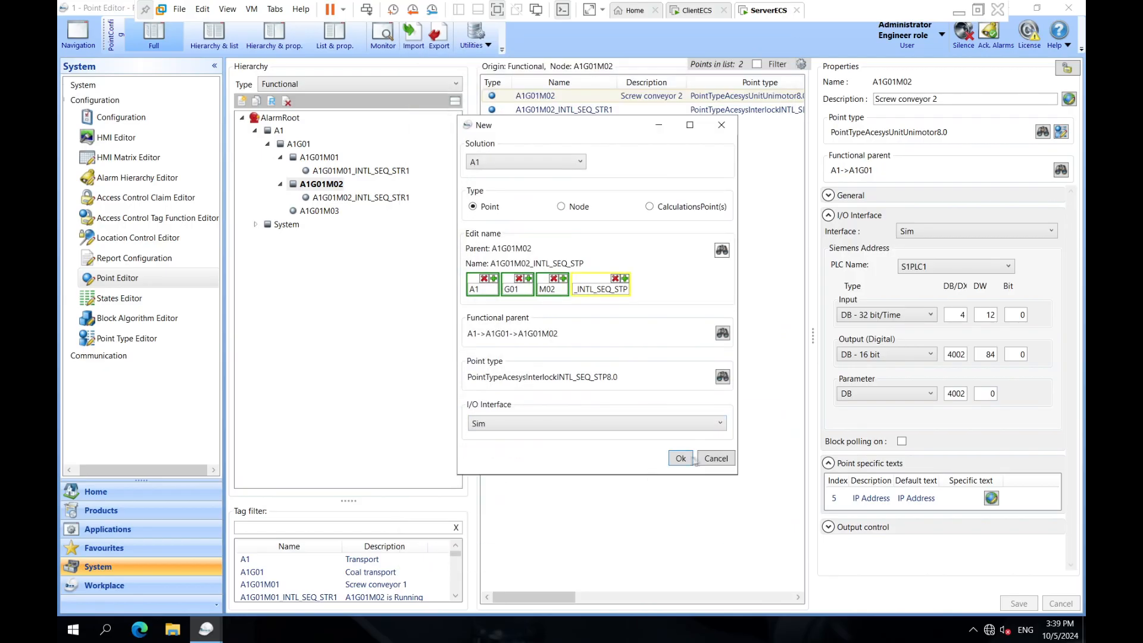
click(692, 458)
Step: Rename the stop interlock point under A1G01M02 as A1G01M02_INTL_SEQ_STP1
right_click(397, 207)
click(426, 245)
text(1)
click(449, 242)
right_click(398, 202)
click(436, 275)
click(460, 156)
Step: Describe A1G01M02_INTL_SEQ_STR1 as "A1G01M03 is Running", set its PLC to S1PLC1 and input DW to 1121, and save it
click(383, 214)
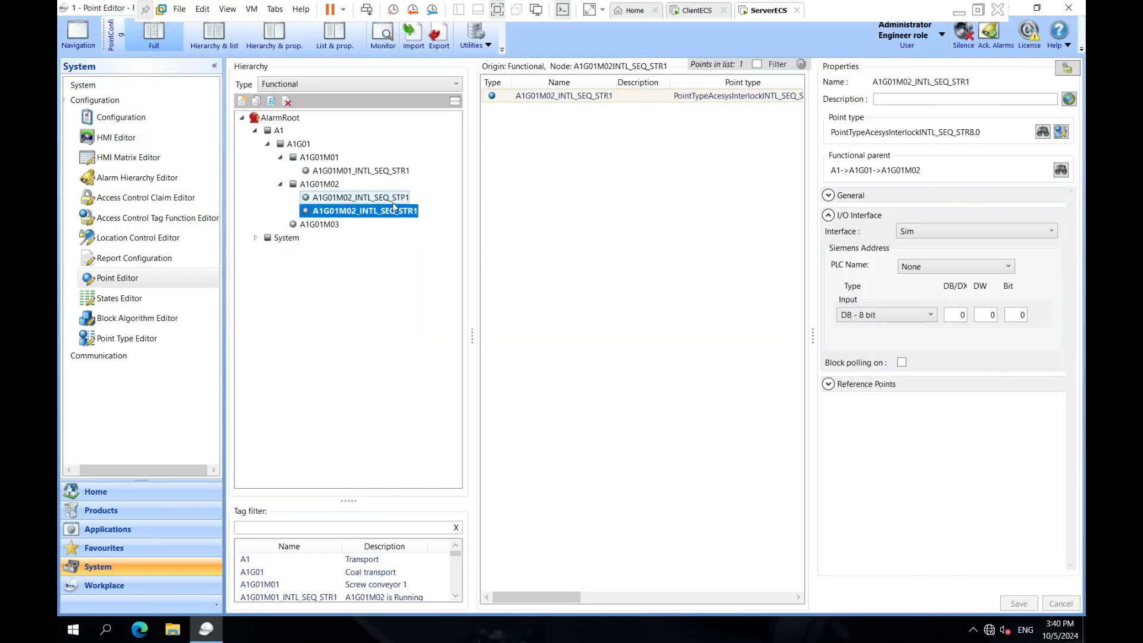
click(961, 103)
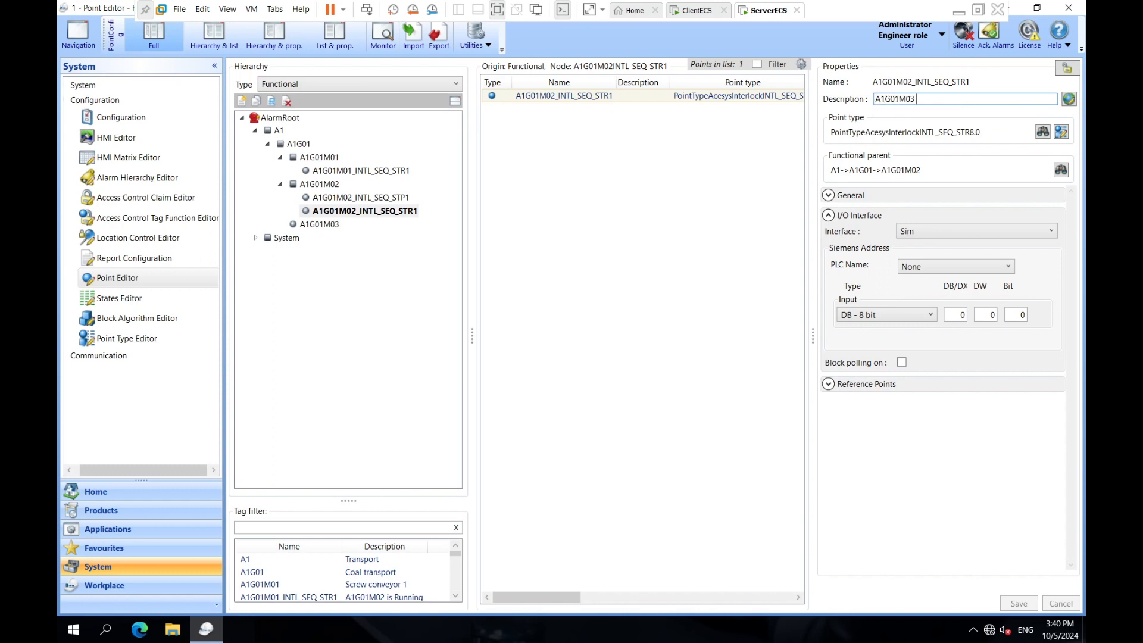
text(ing)
click(953, 266)
click(927, 299)
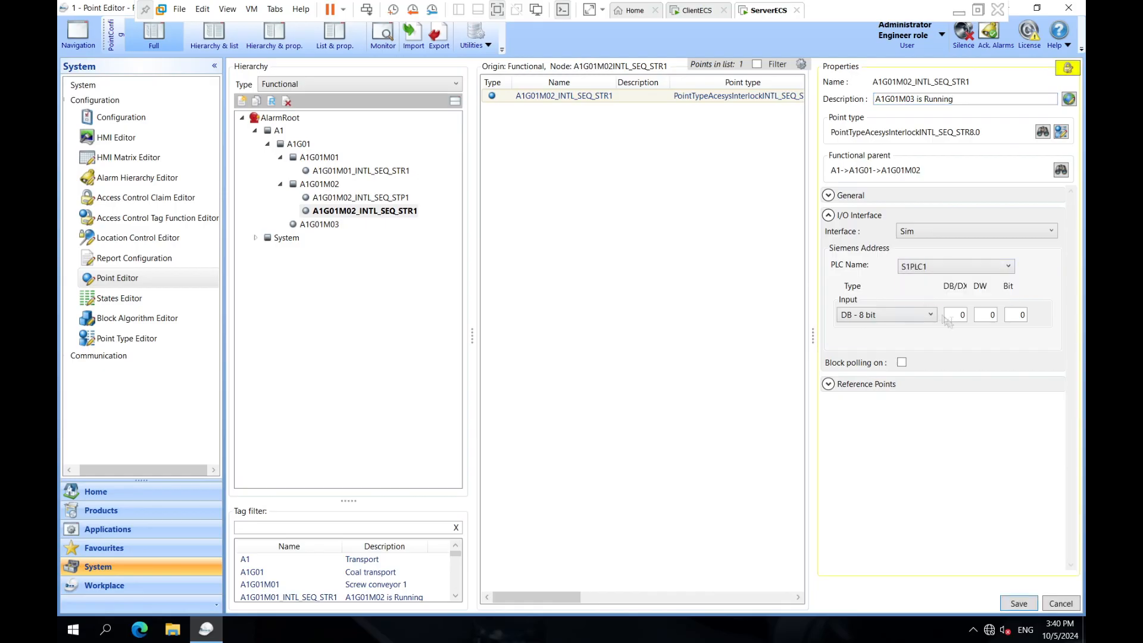
click(986, 315)
text(1121)
click(1018, 603)
Step: Describe A1G01M02_INTL_SEQ_STP1 as "A1G01M01 is Stopped", address it to S1PLC1, DB 10, DW 1122, and save it
click(352, 198)
click(901, 99)
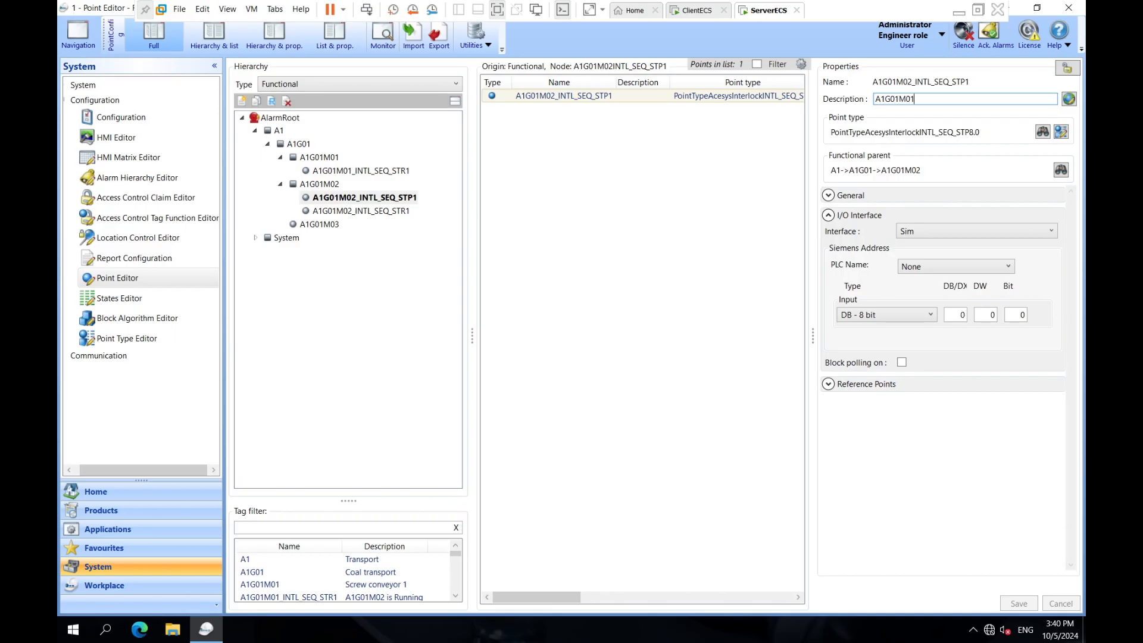
text(A1G01M01 is Stopped)
click(953, 266)
click(917, 296)
click(954, 315)
key(Tab)
text(112)
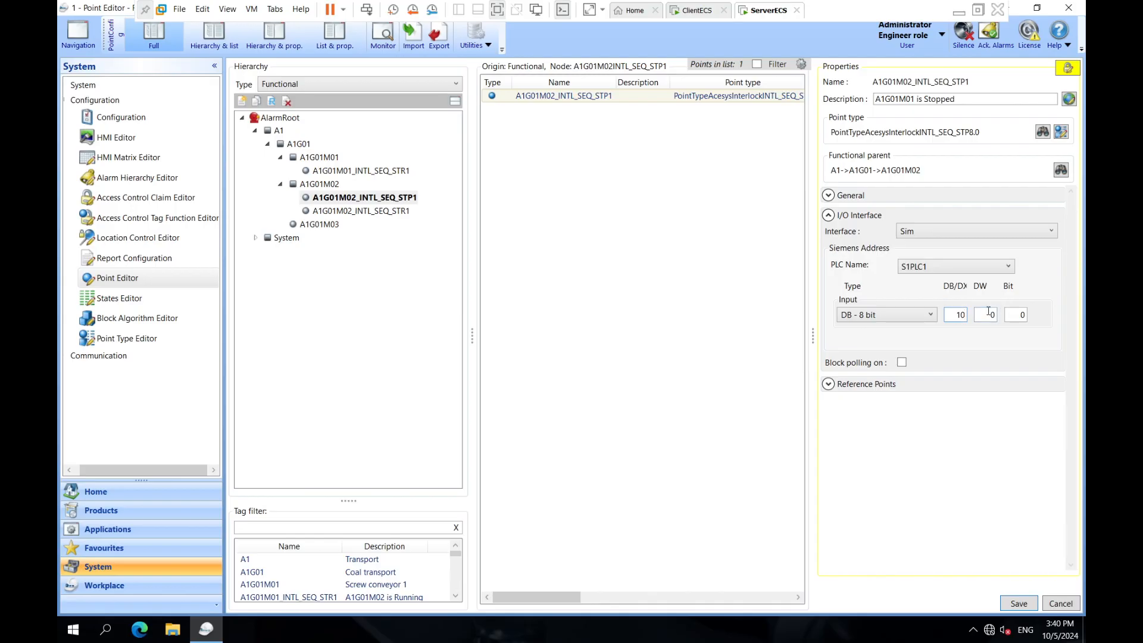
text(1)
click(1019, 603)
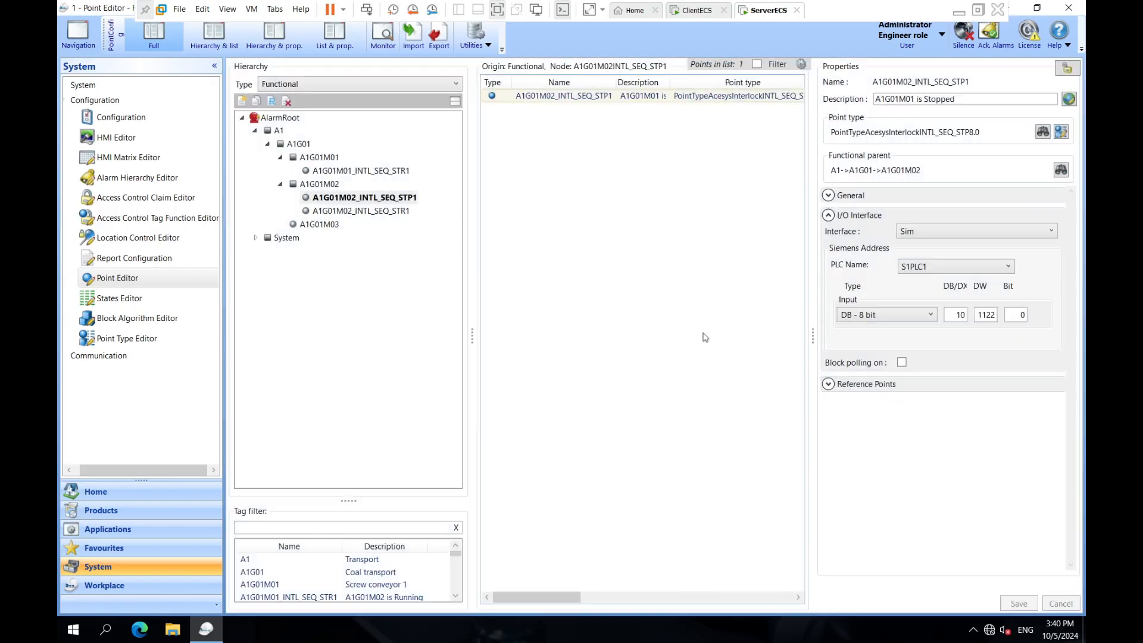
Step: Collapse the A1G01M01 and A1G01M02 nodes and start a new point under A1G01M03 named A1G01M03_INTL_SEQ_STP1
click(388, 211)
click(395, 197)
click(310, 224)
right_click(310, 224)
click(280, 158)
click(281, 171)
right_click(311, 189)
click(344, 215)
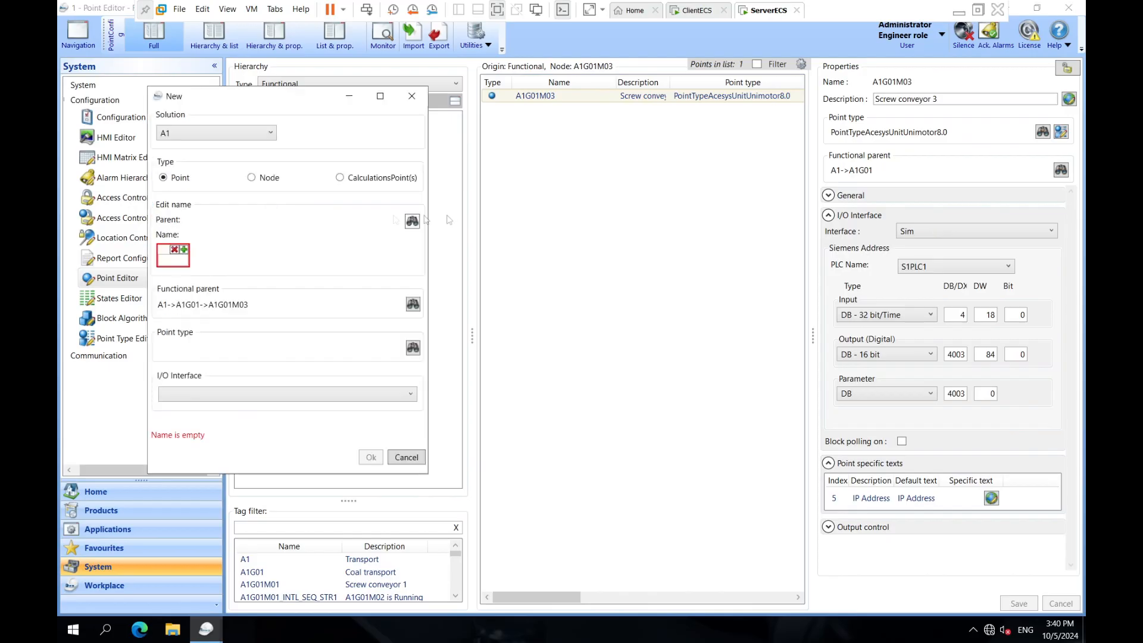
text(A1)
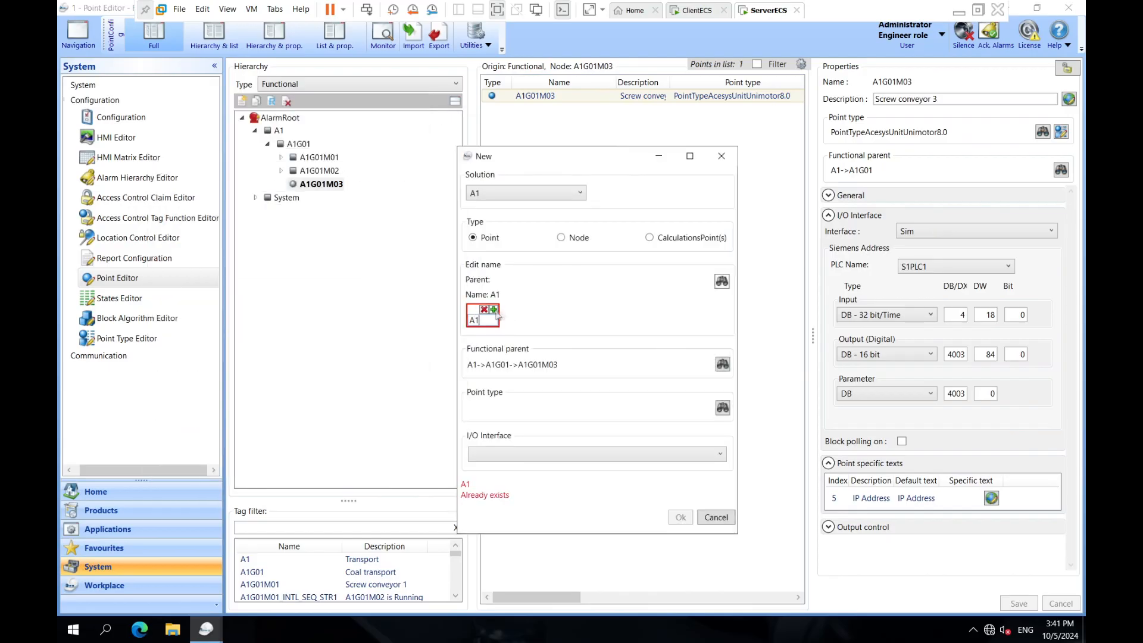
text(G01M0)
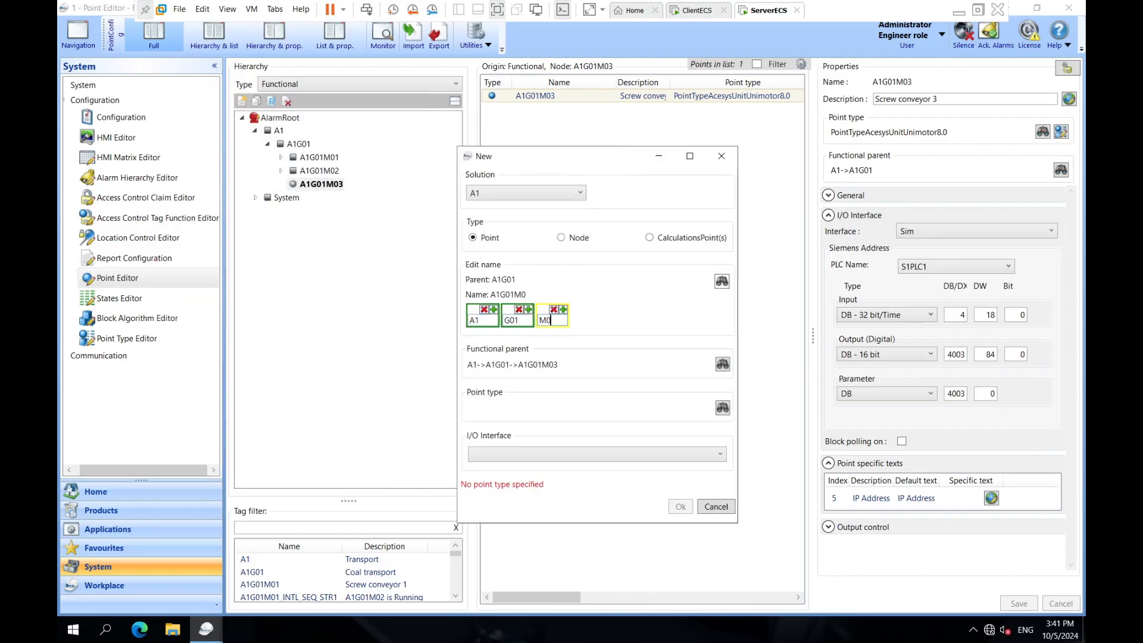
text(3_INTL_SEQ_STP1)
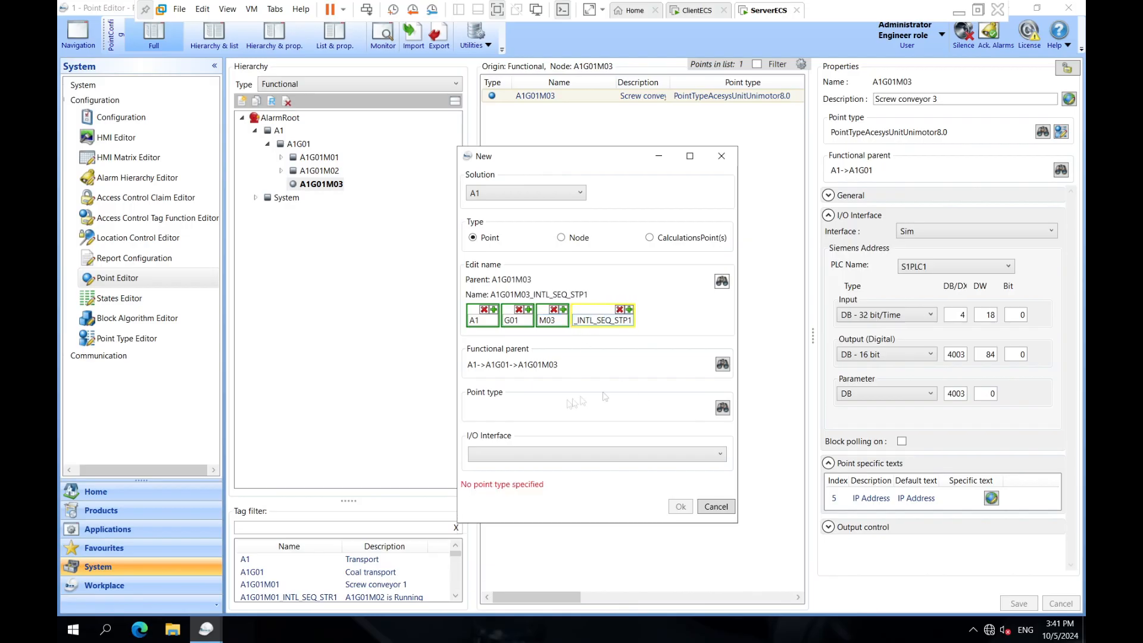
Step: Give A1G01M03_INTL_SEQ_STP1 the point type PointTypeAcesysInterlockINTL_SEQ_STP8.0 and the Sim I/O interface, and create it
click(722, 408)
text(INTER)
double_click(613, 464)
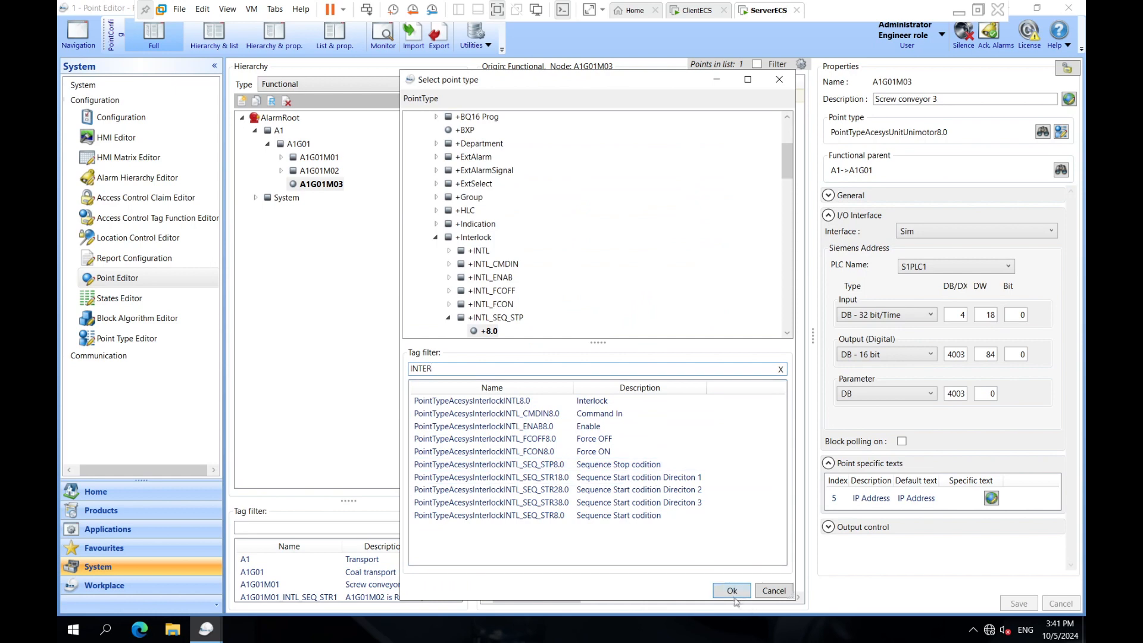
click(595, 455)
click(595, 565)
click(681, 489)
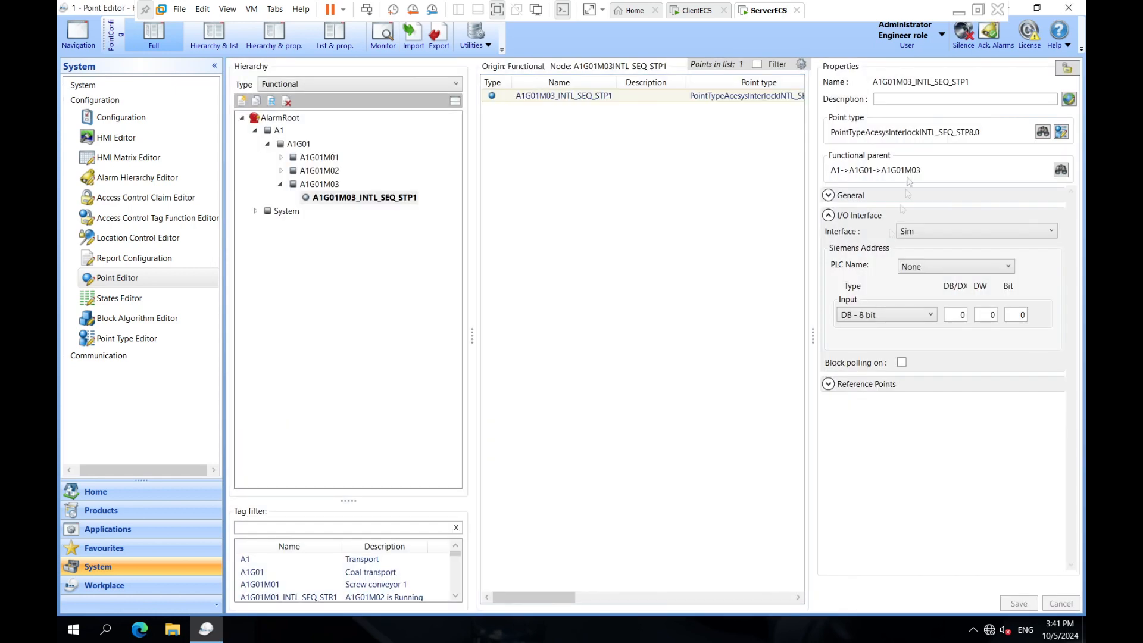
Step: Describe A1G01M03_INTL_SEQ_STP1 as "A1G01M02 is Stopped", address it to S1PLC1, DB 10, DW 1132, save it, and collapse the A1G01M03 node
click(891, 97)
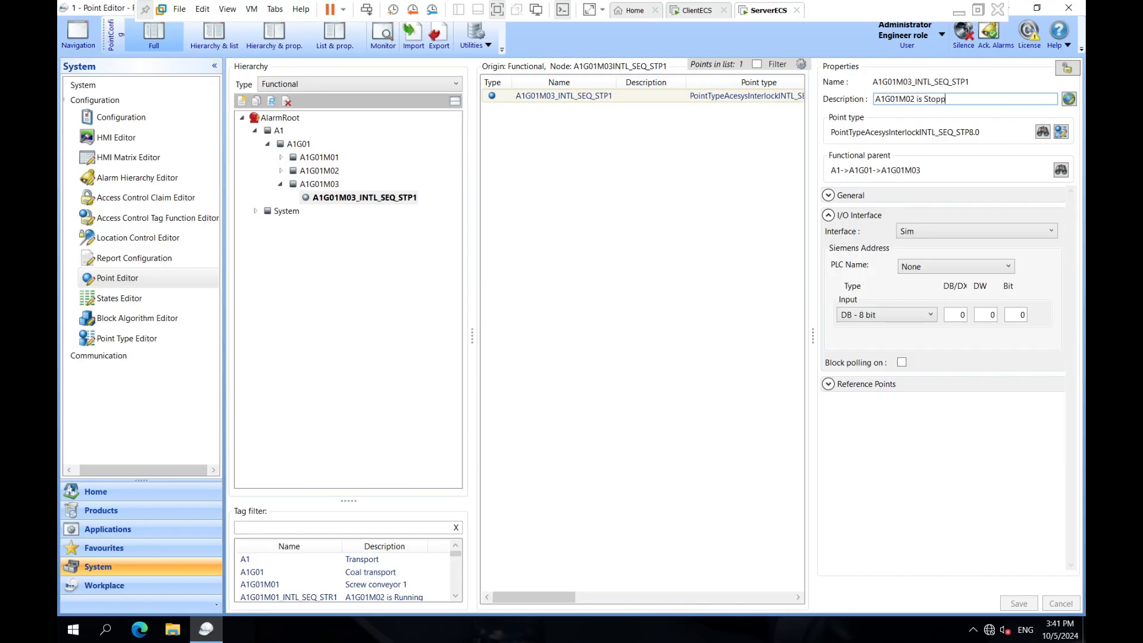
click(920, 266)
click(920, 298)
click(952, 314)
text(10)
key(Tab)
text(1132)
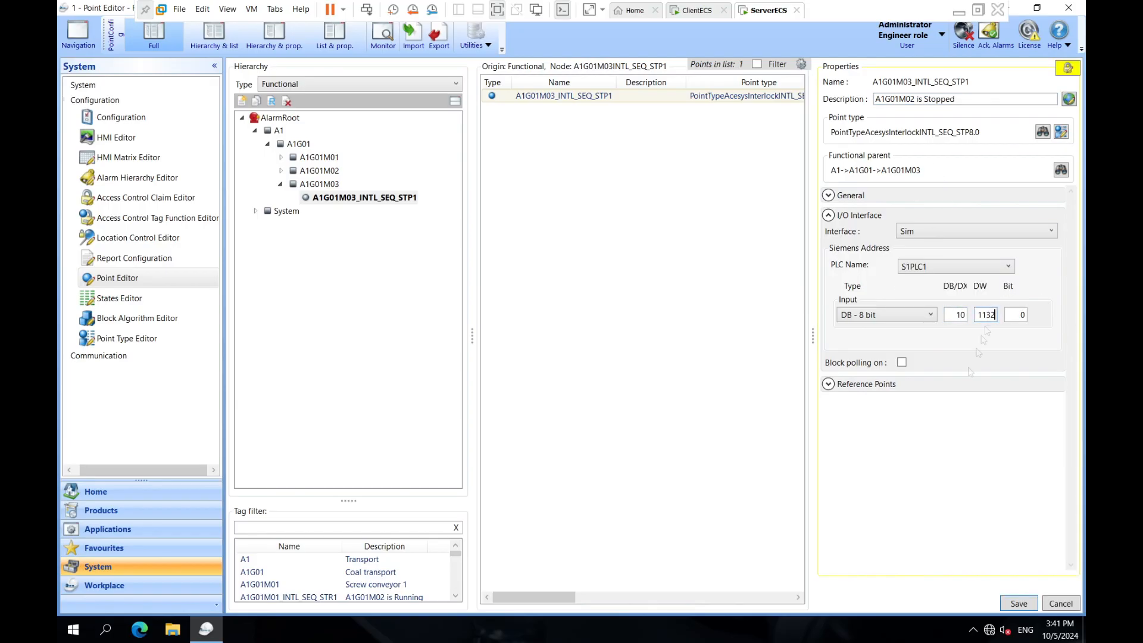
click(1016, 605)
click(281, 185)
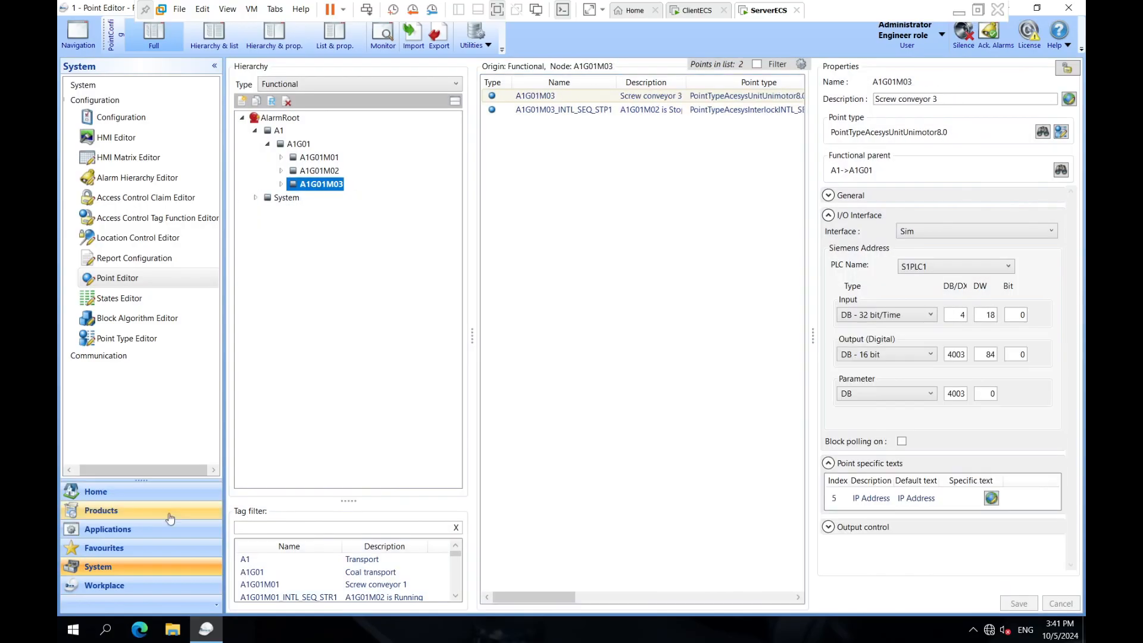
Step: Open the Operator Station and put mimic S1A1_M01 into edit mode
click(157, 511)
click(133, 113)
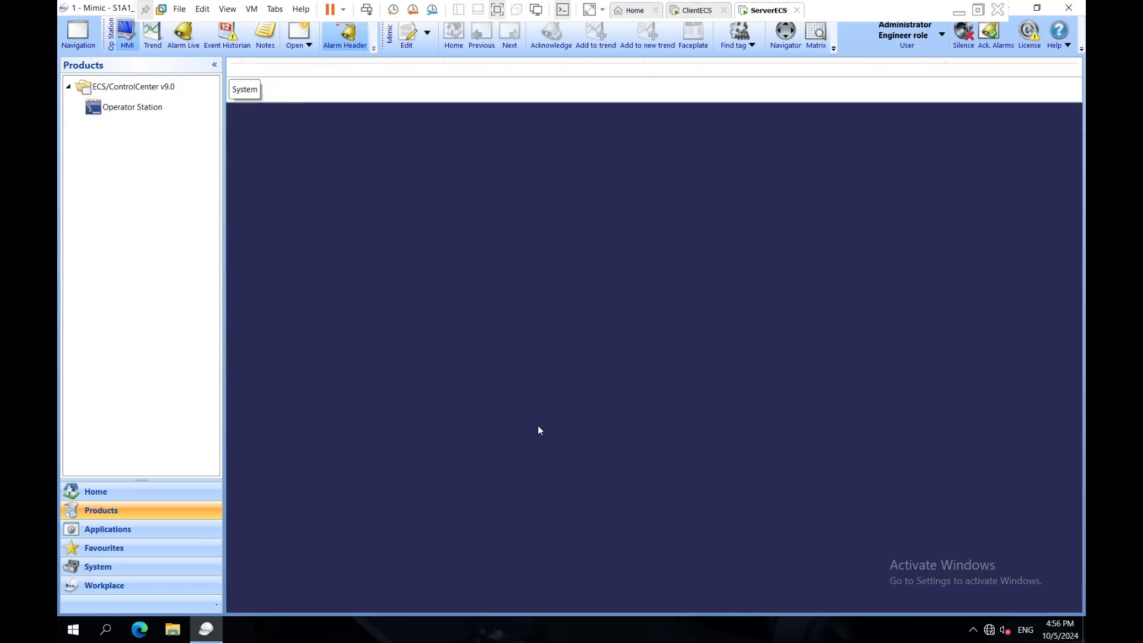
click(408, 51)
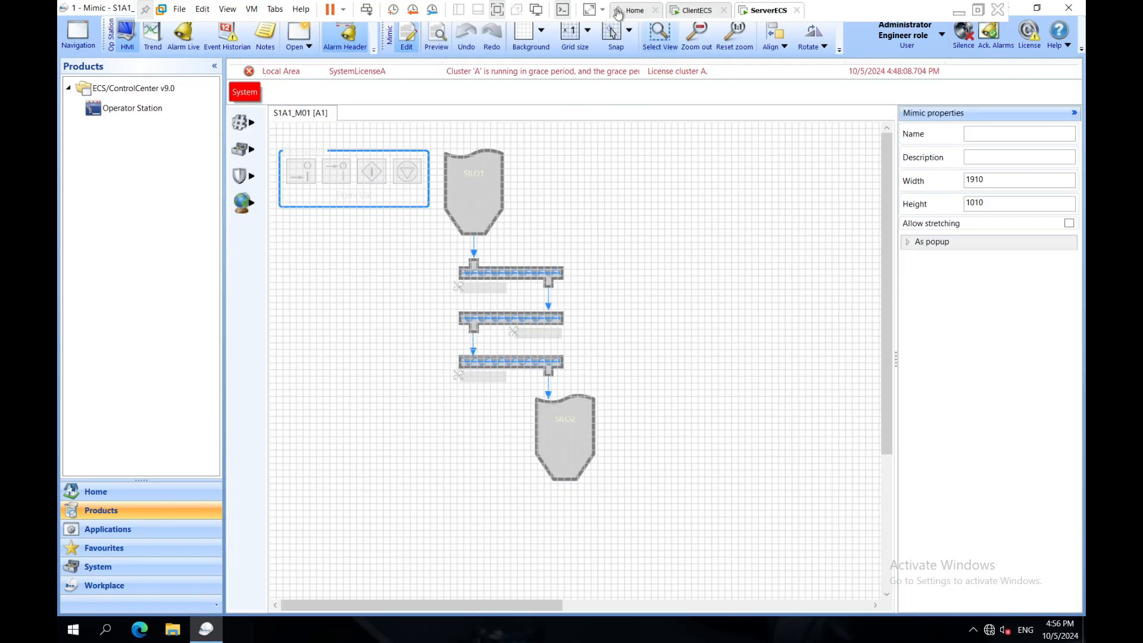
Step: Set the mimic editor's background to dark blue and select the A1G01M03 screw conveyor symbol
click(526, 35)
click(548, 114)
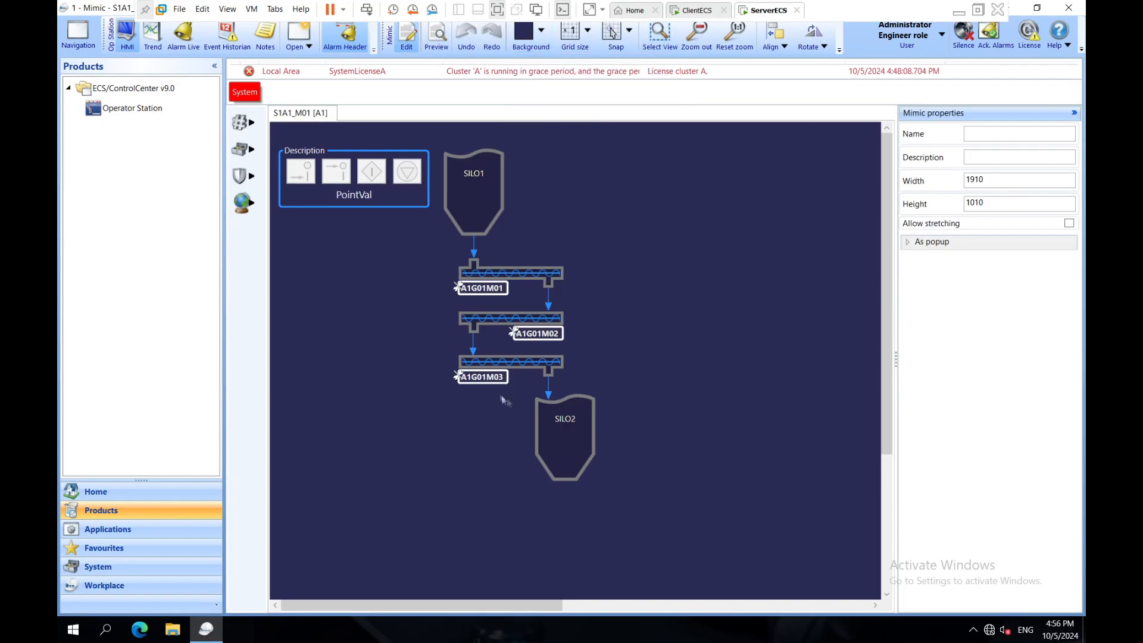
click(545, 360)
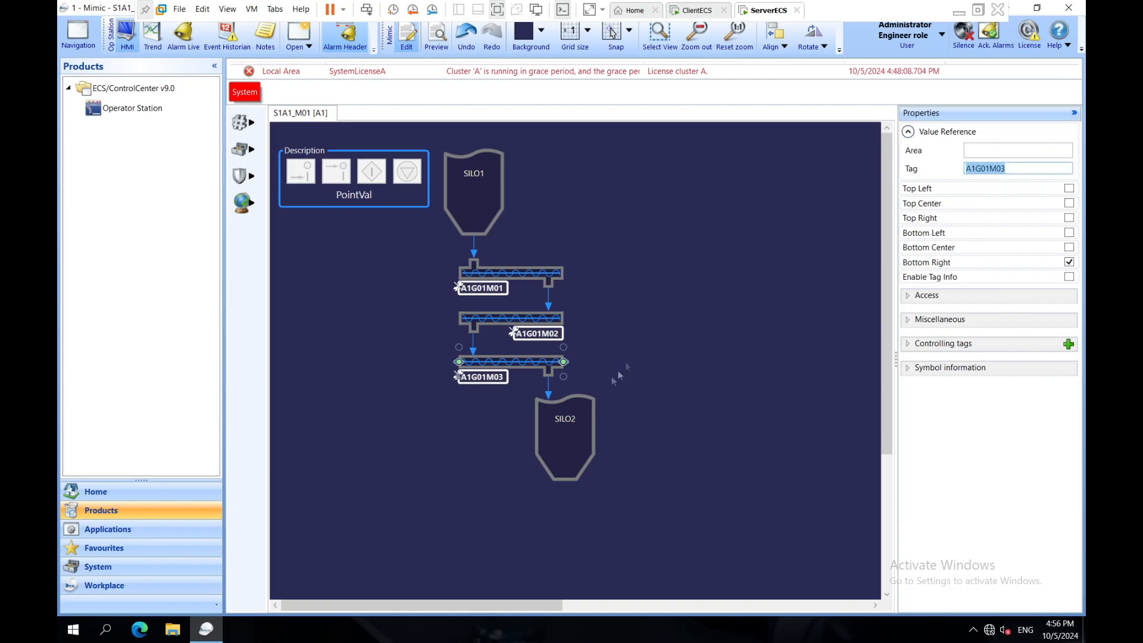
Step: Link the flow arrow between the third screw conveyor and SILO2 to tag A1G01M03
click(549, 394)
click(972, 172)
text(A1G01M03)
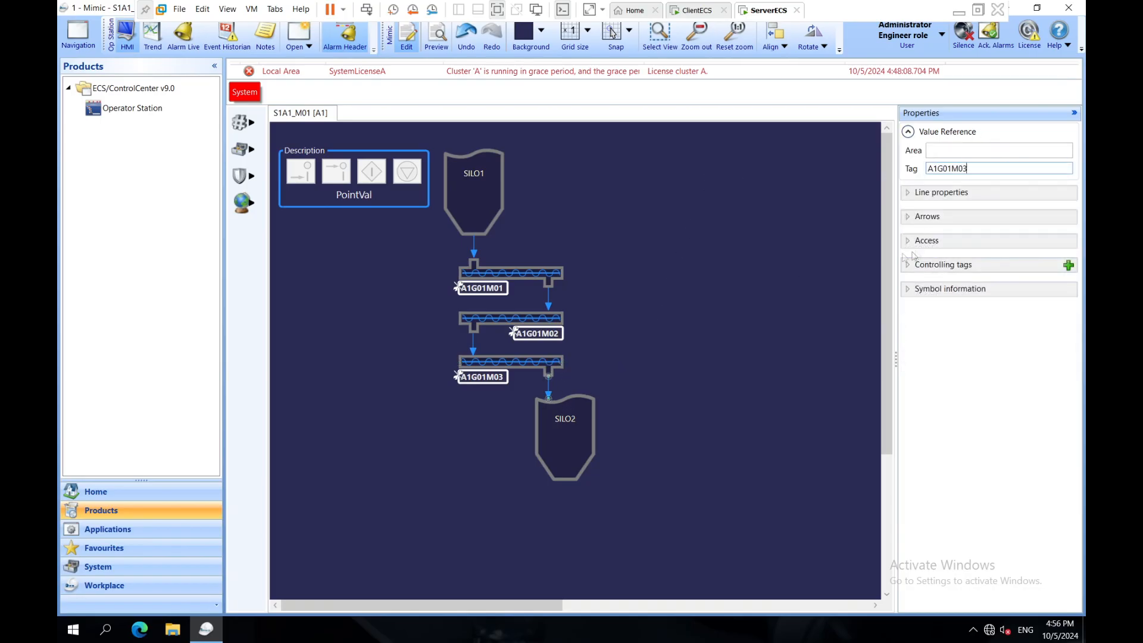
click(746, 355)
Step: Link the flow arrow between the second and third conveyors to tag A1G01M02, copied from the A1G01M02 label
click(544, 333)
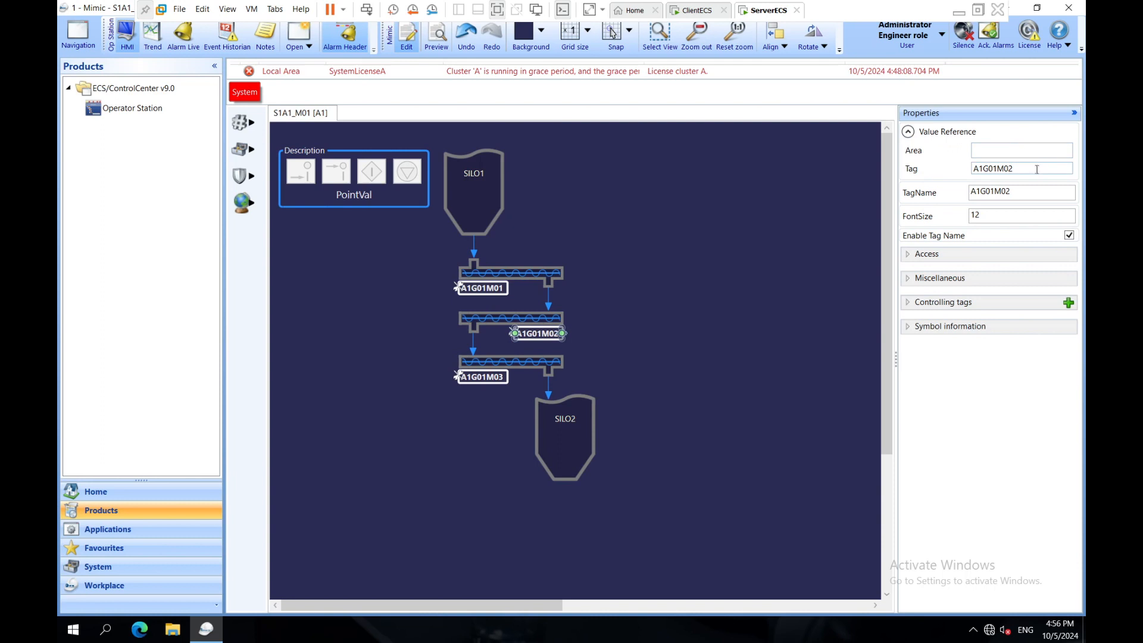
double_click(1029, 167)
key(ctrl+c)
click(473, 345)
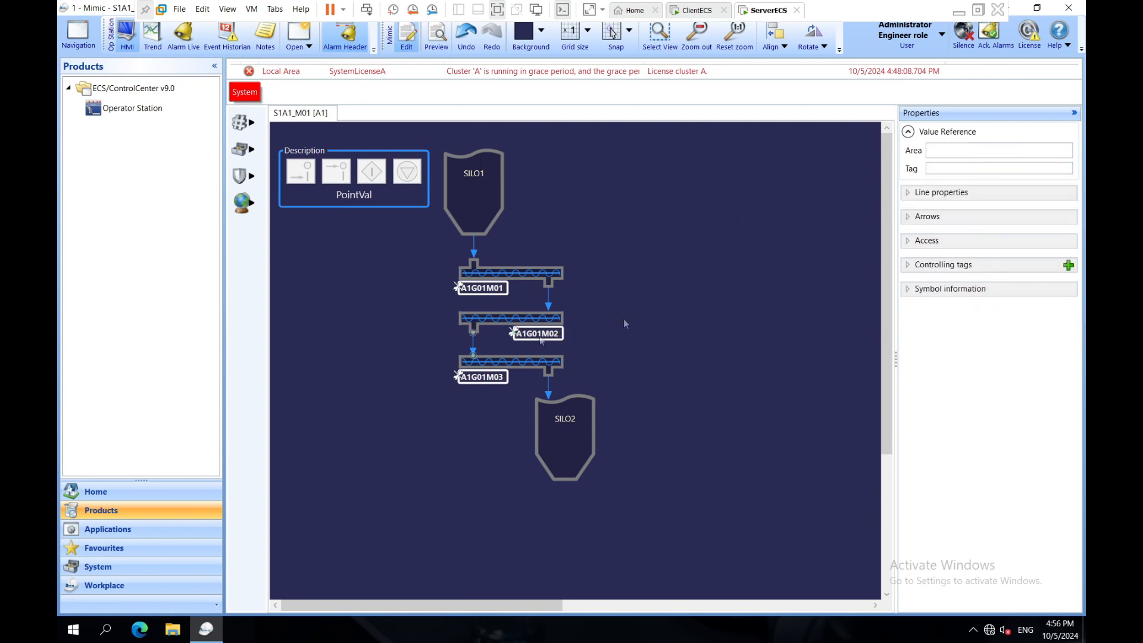
key(ctrl+v)
click(677, 314)
Step: Link the flow arrow between the first and second conveyors to tag A1G01M01, copied from the first conveyor
click(550, 296)
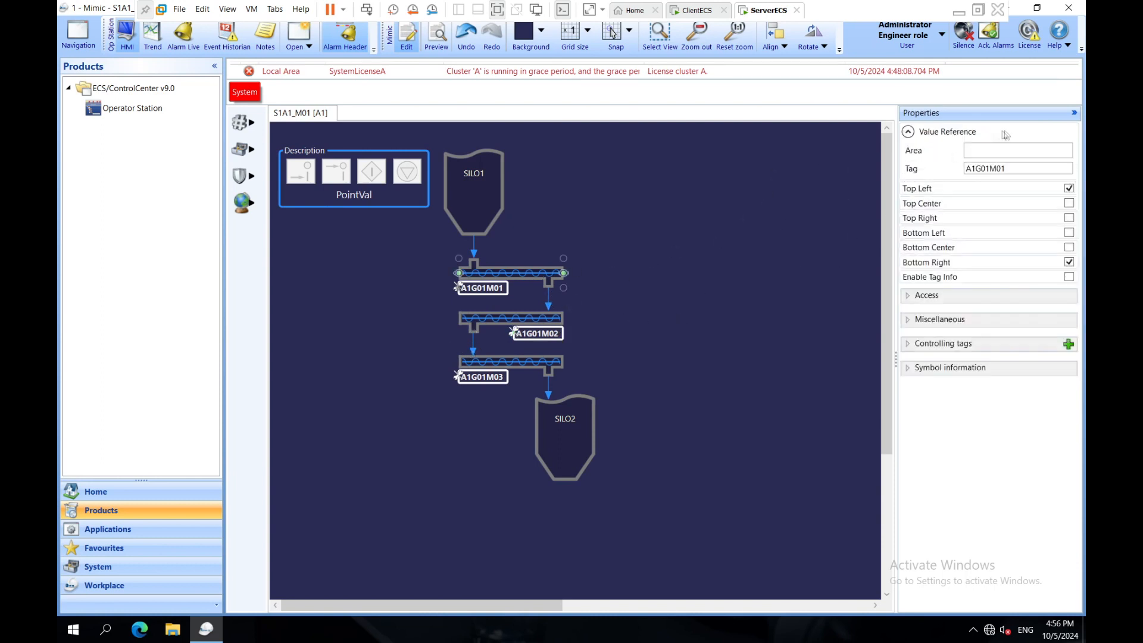
click(664, 311)
click(542, 301)
click(548, 302)
key(ctrl+v)
click(628, 238)
Step: Link the flow arrow below SILO1 to tag A1G01M01, then exit mimic editing and save the changes
click(474, 243)
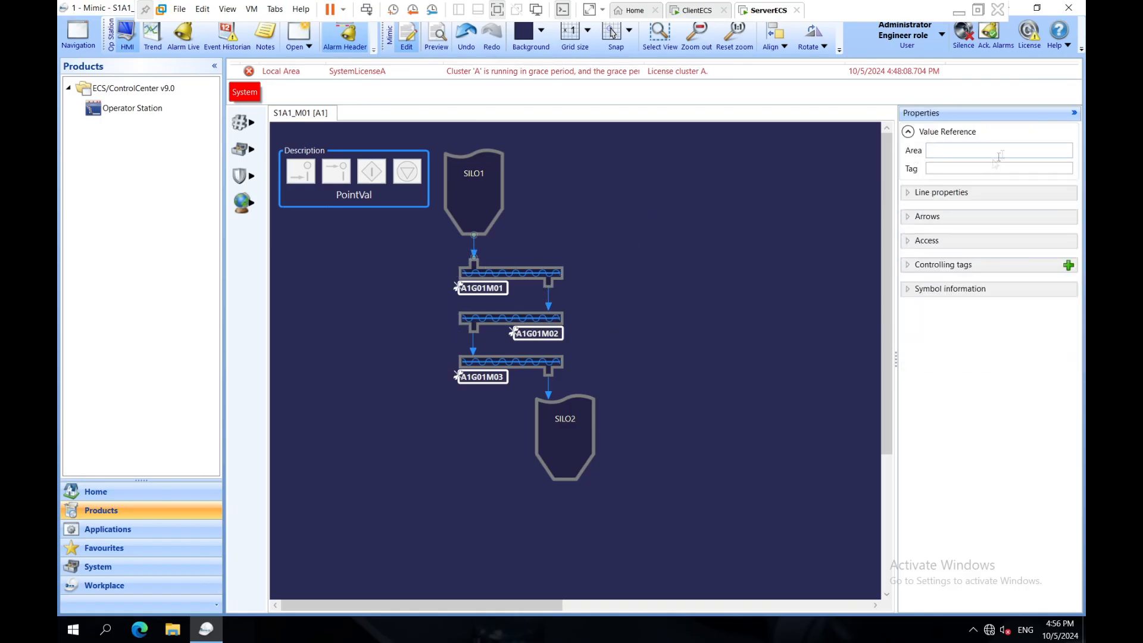
click(652, 242)
click(407, 35)
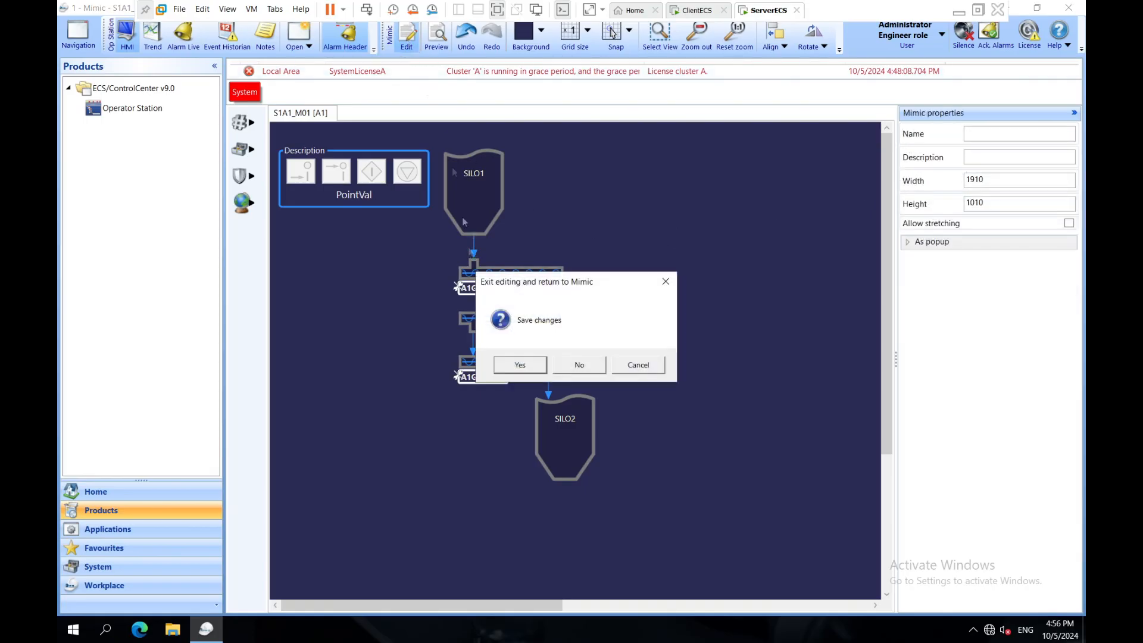
click(510, 361)
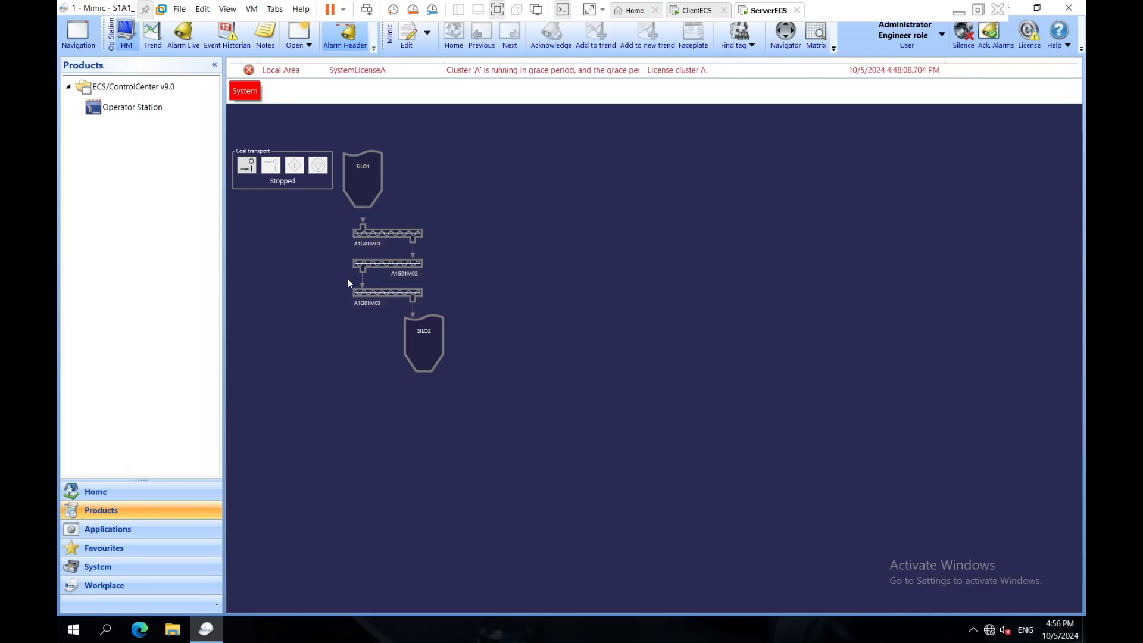
Step: Open the A1G01M03 faceplate on the mimic, check its interlocks, and close it
click(371, 296)
drag(552, 214, 683, 174)
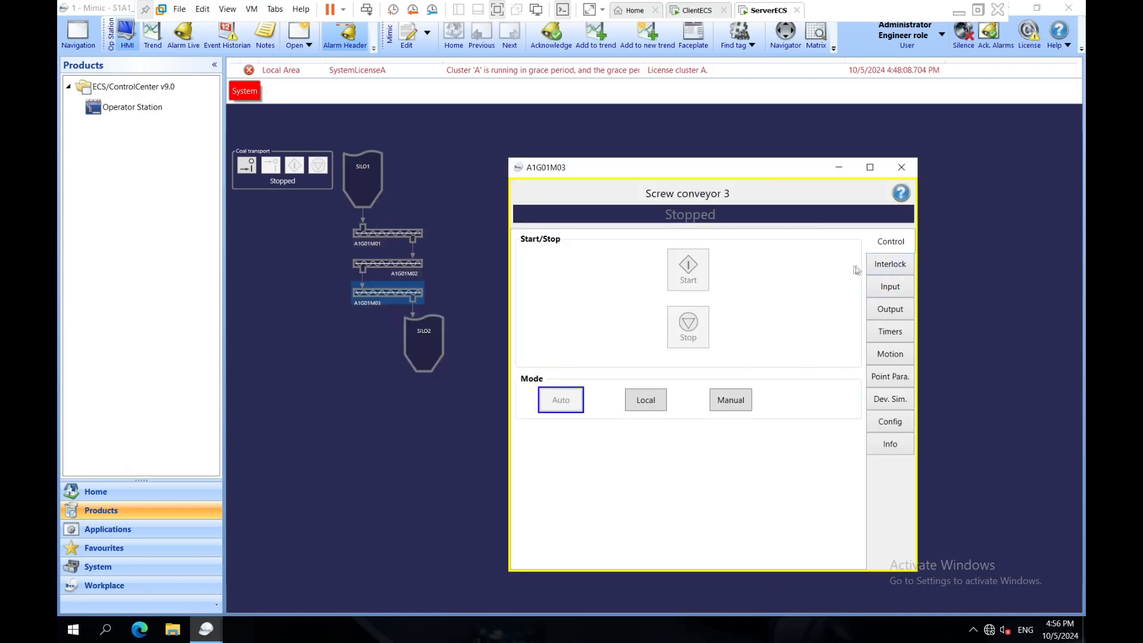
click(881, 266)
drag(697, 170, 658, 150)
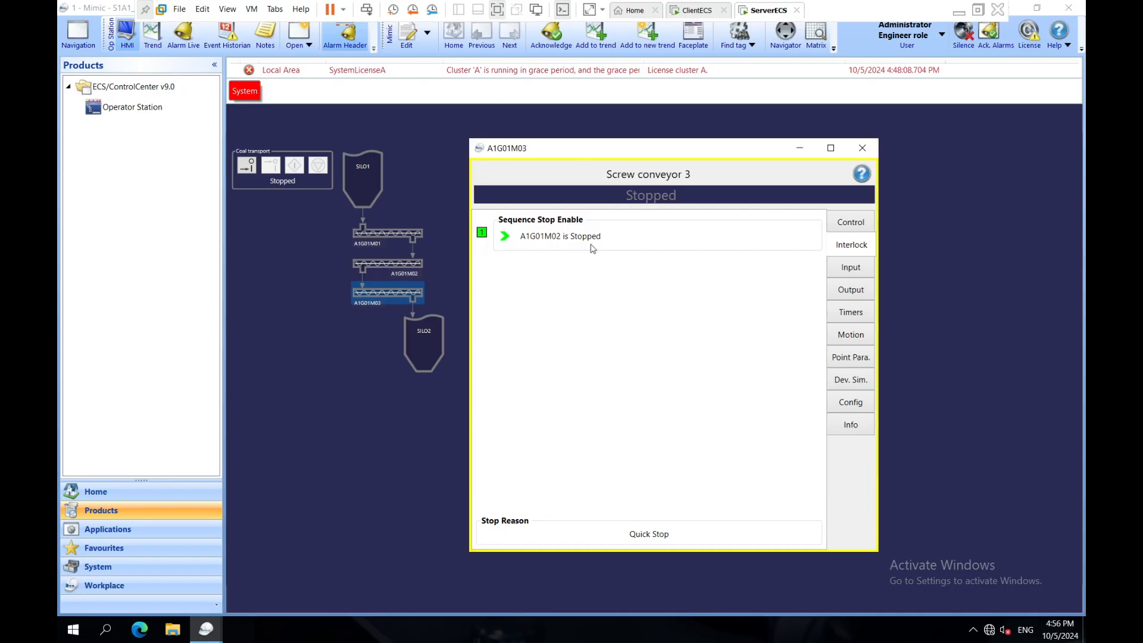
click(862, 149)
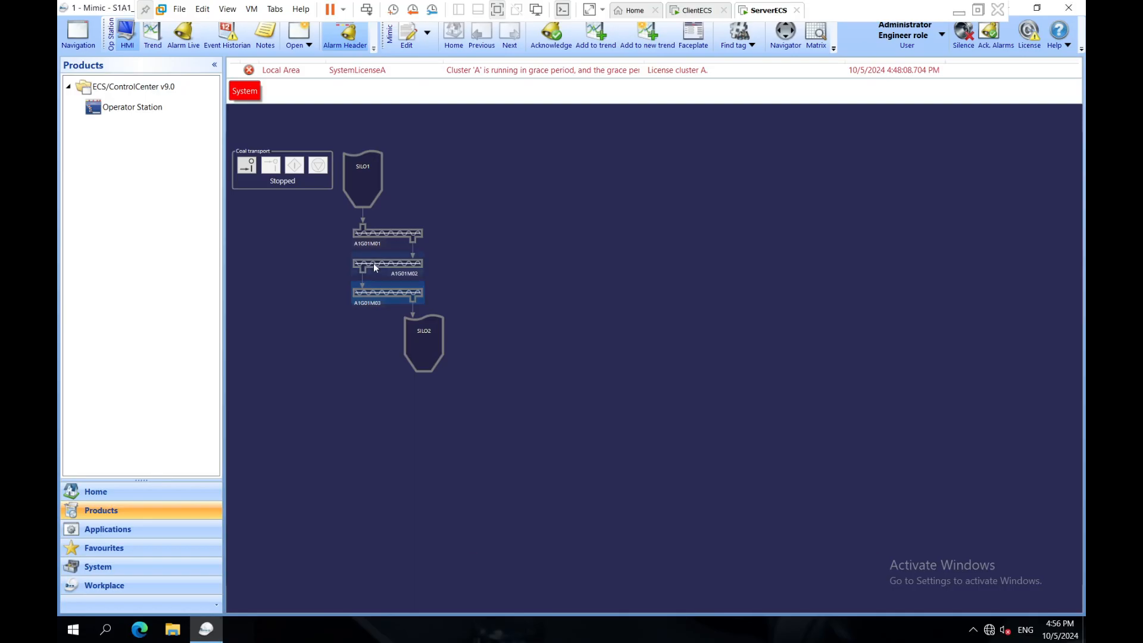
Step: Check the interlocks on the A1G01M02 faceplate and close it
click(373, 266)
click(879, 299)
click(889, 202)
Step: Switch screw conveyor A1G01M03 to Local mode, check its interlock display, and close the faceplate
click(390, 297)
drag(644, 214, 705, 169)
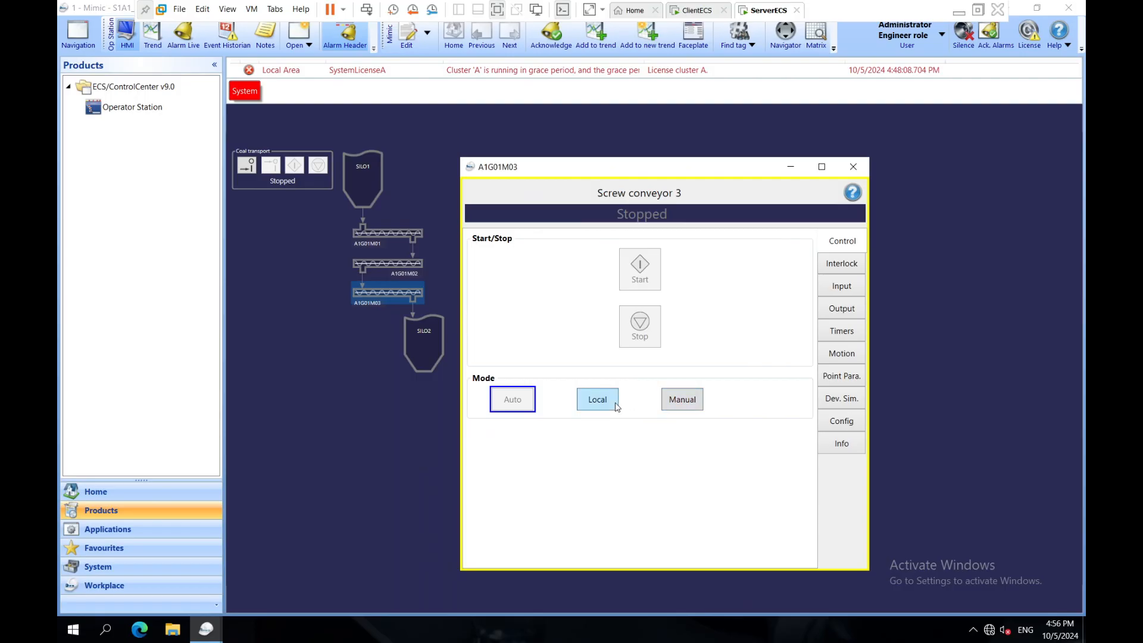
drag(586, 173, 574, 151)
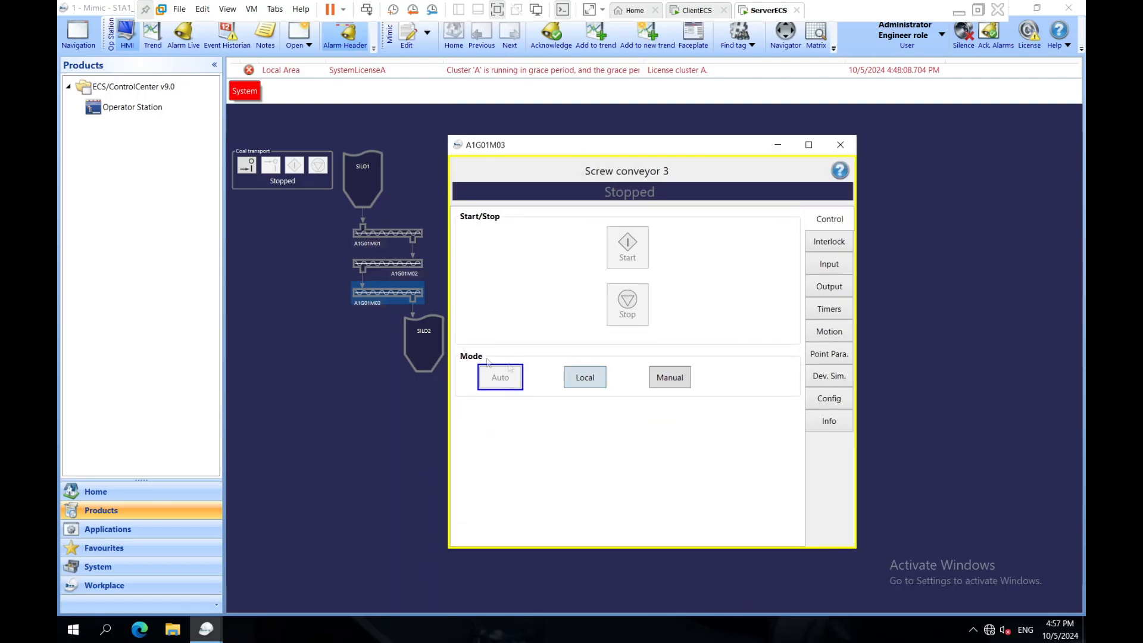
click(583, 377)
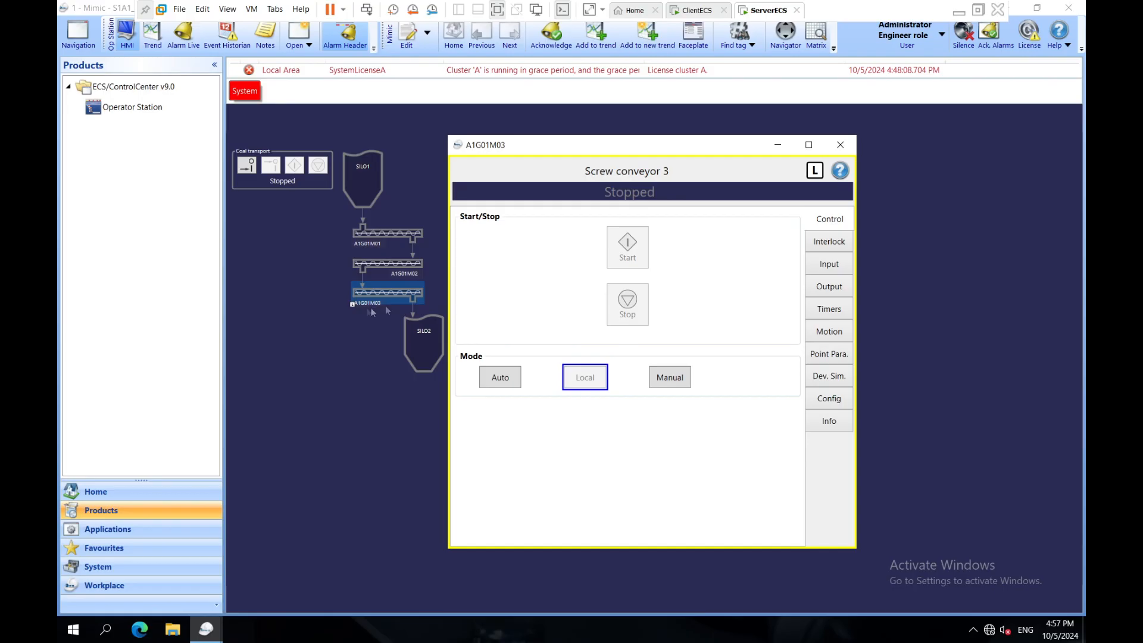
click(844, 247)
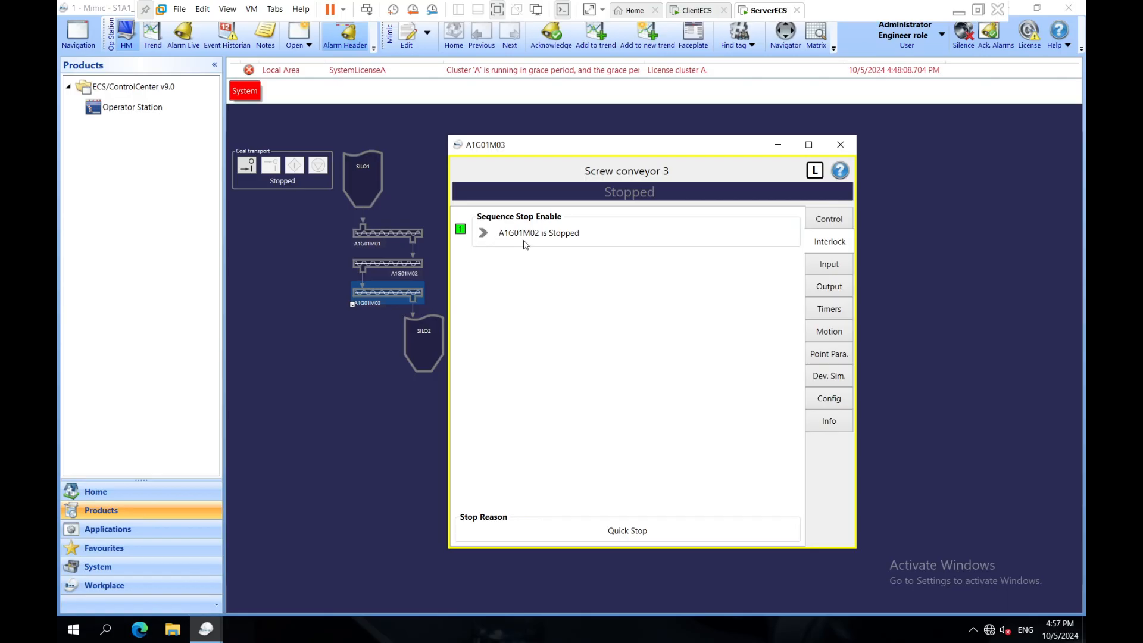
click(840, 145)
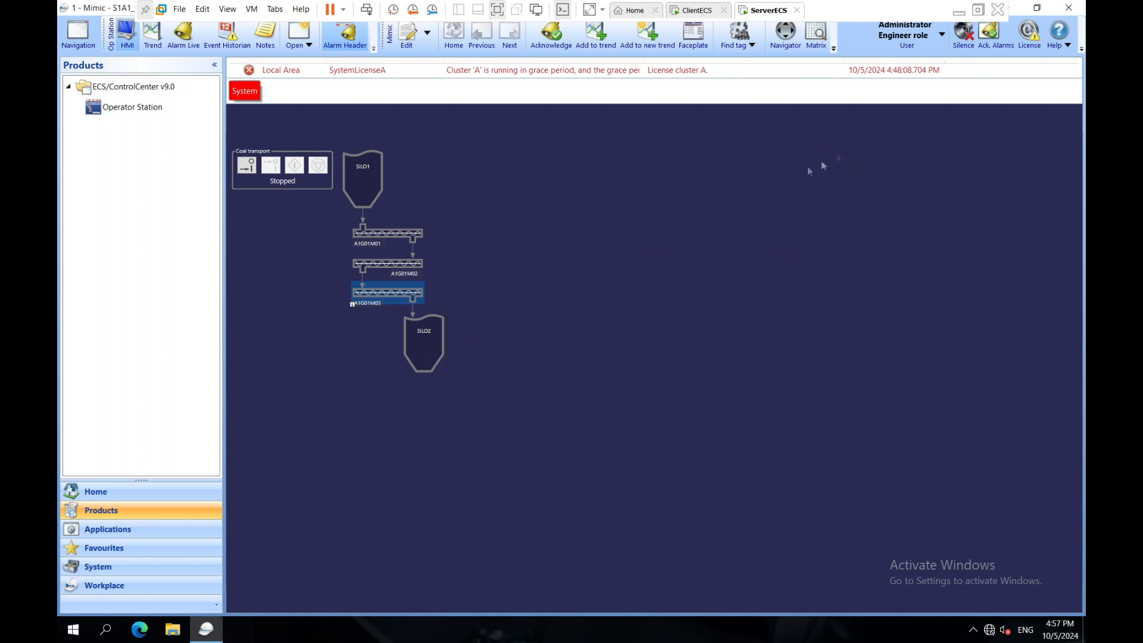
Step: Return screw conveyor A1G01M03 to Auto mode and close its faceplate
click(374, 289)
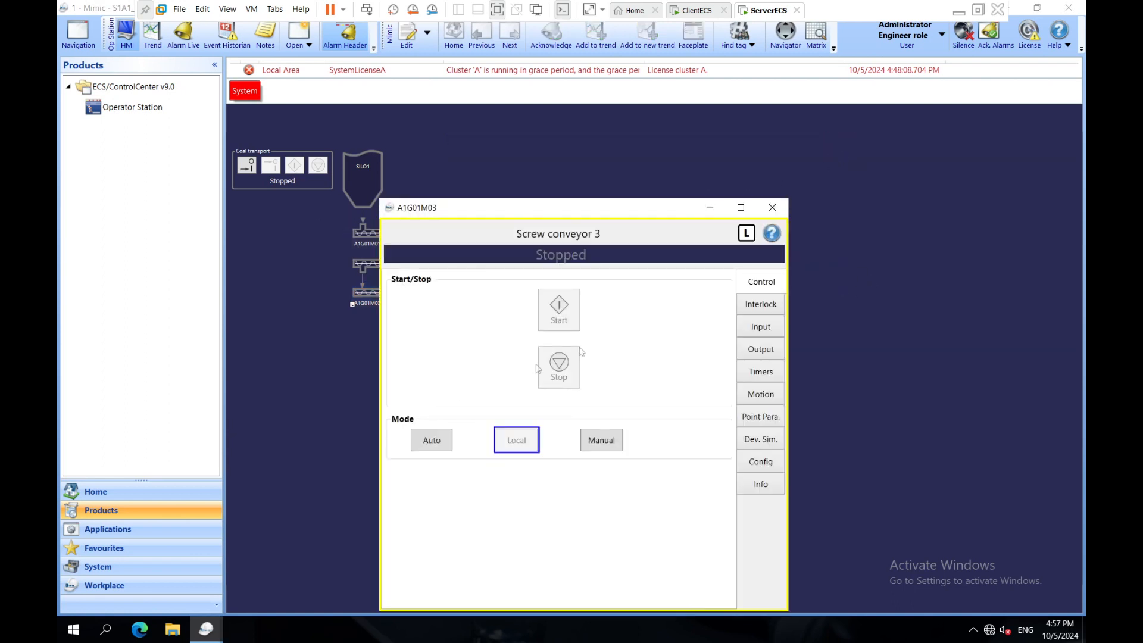
drag(527, 209, 599, 175)
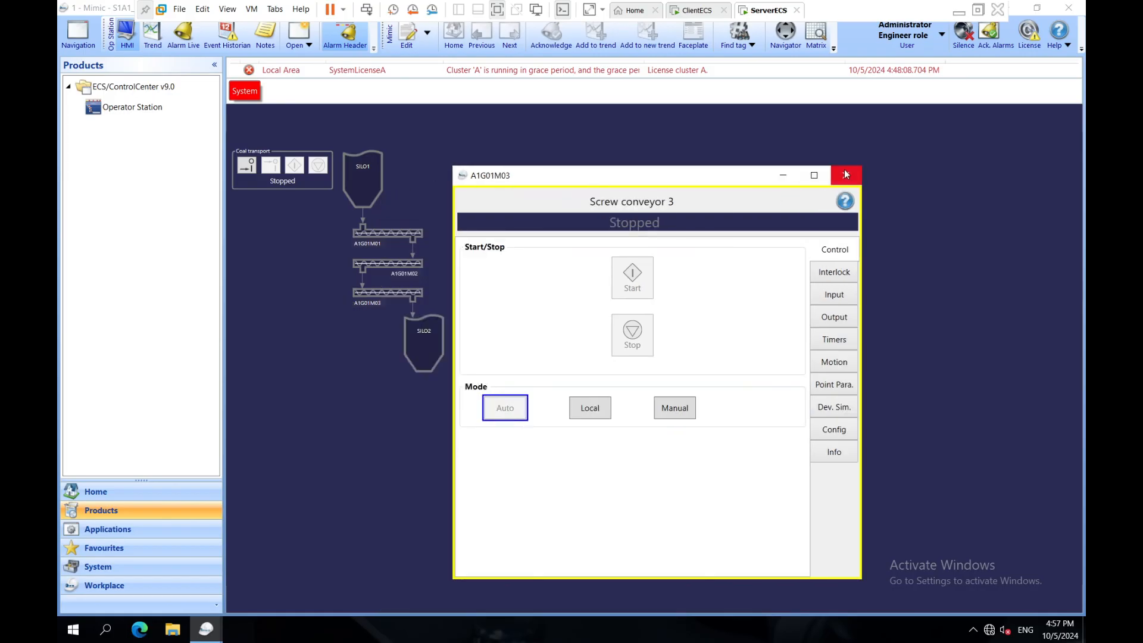
click(845, 174)
Step: Select and start the Coal transport group A1G01 from its faceplate, then close the faceplate
click(239, 182)
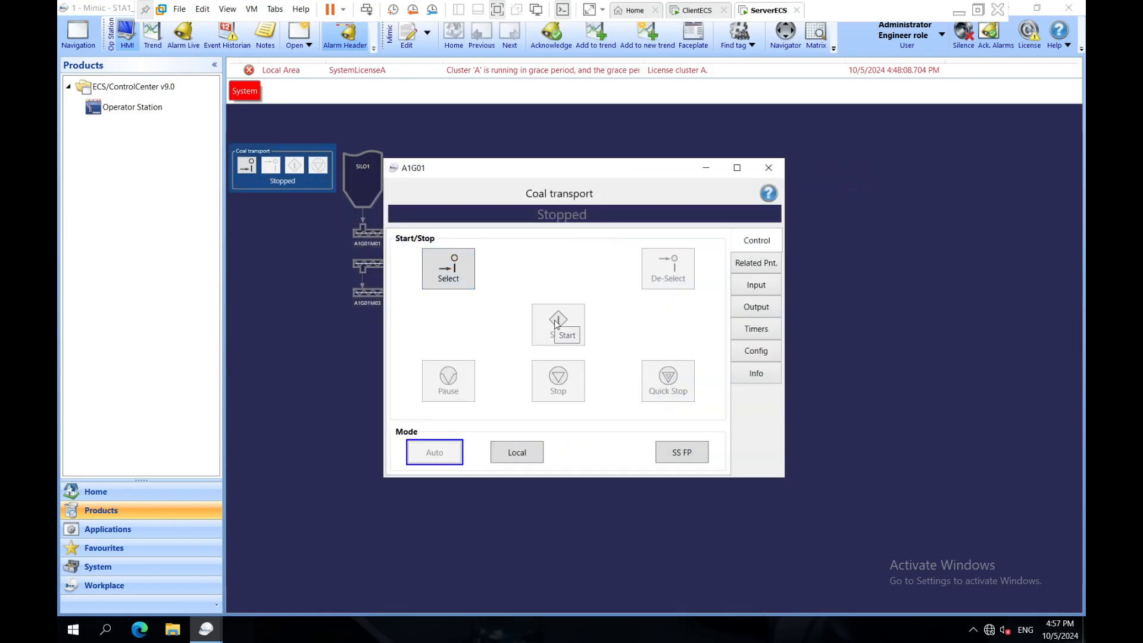
drag(530, 172, 609, 172)
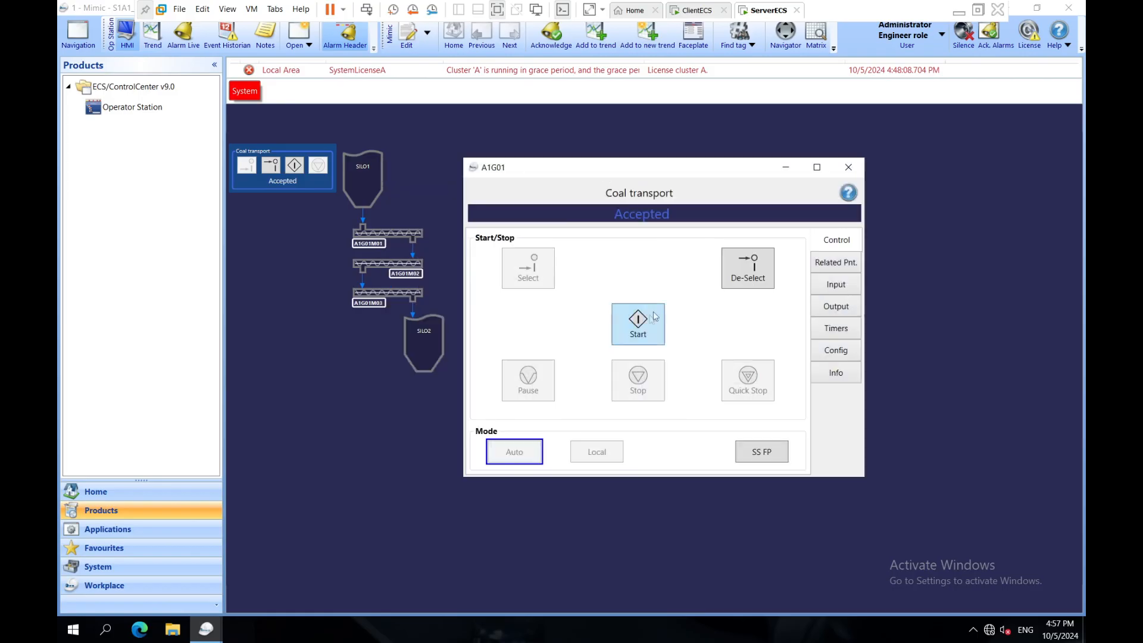
click(849, 168)
Step: Display the sequence interlocking of screw conveyor A1G01M01 while the group starts
click(414, 238)
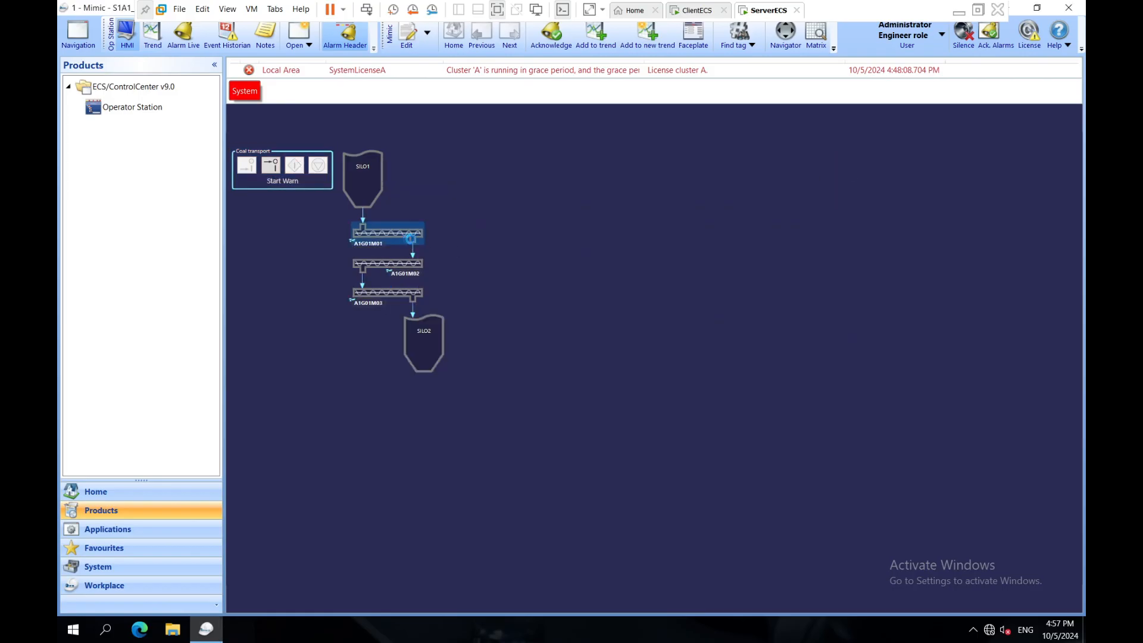
click(898, 245)
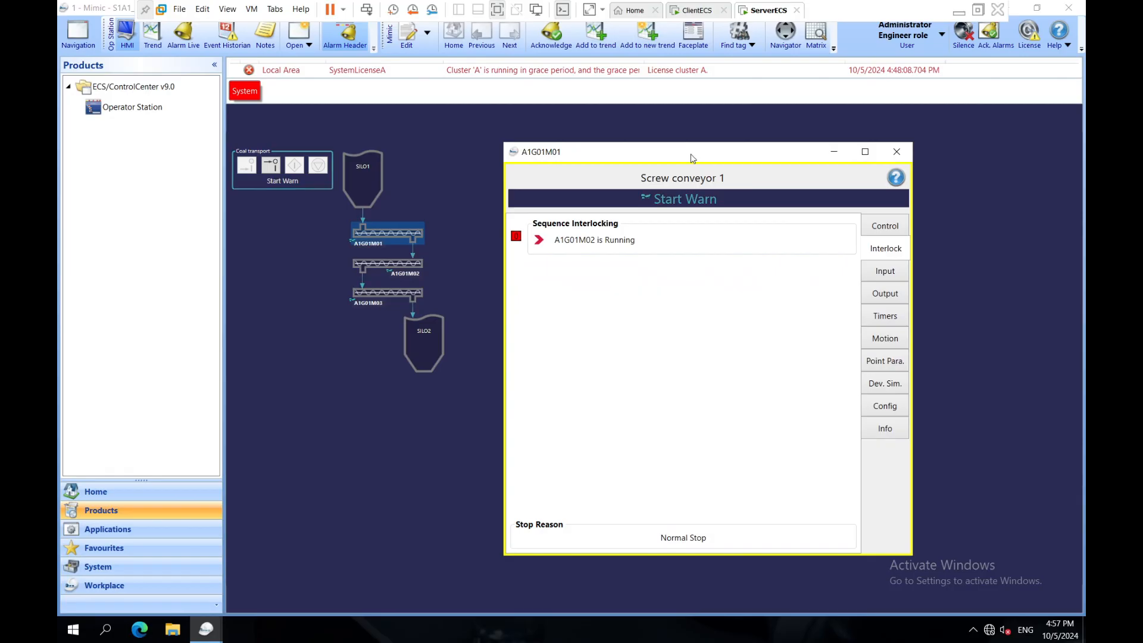
drag(689, 155, 637, 155)
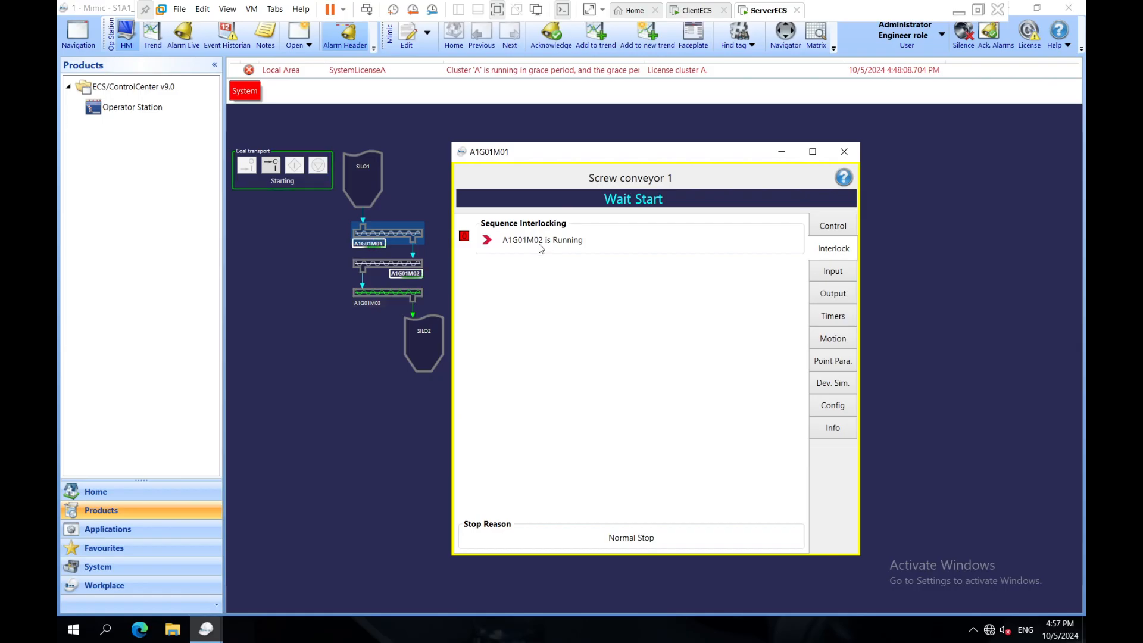
Step: Examine the timers of A1G01M02 alongside the A1G01M01 interlock during start-up, then close both faceplates
click(406, 273)
drag(552, 201, 625, 314)
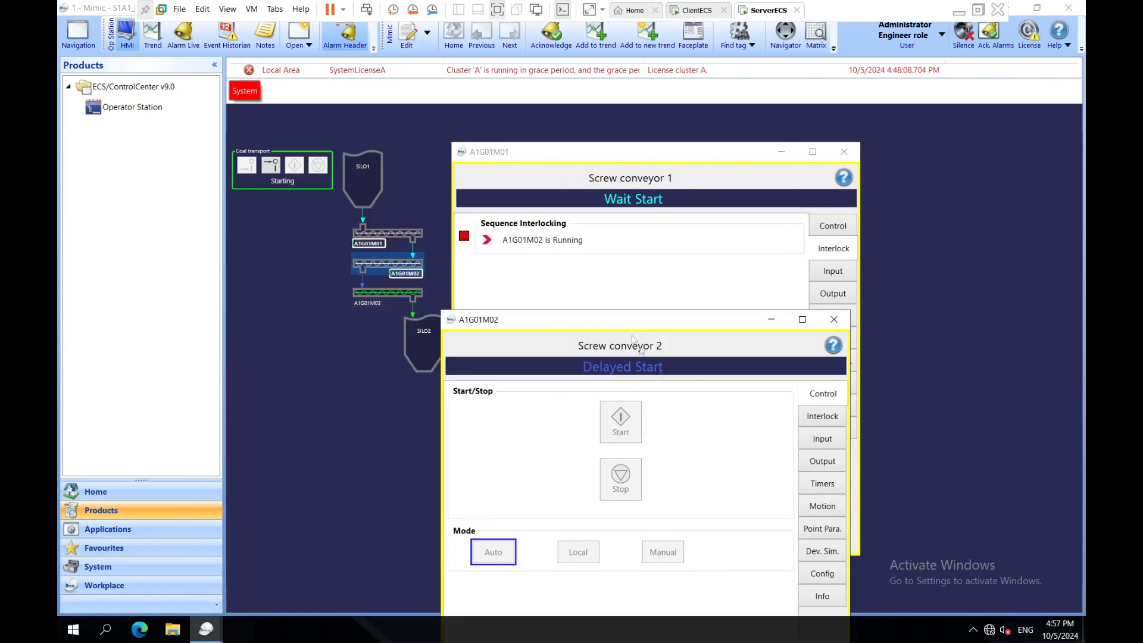
click(831, 485)
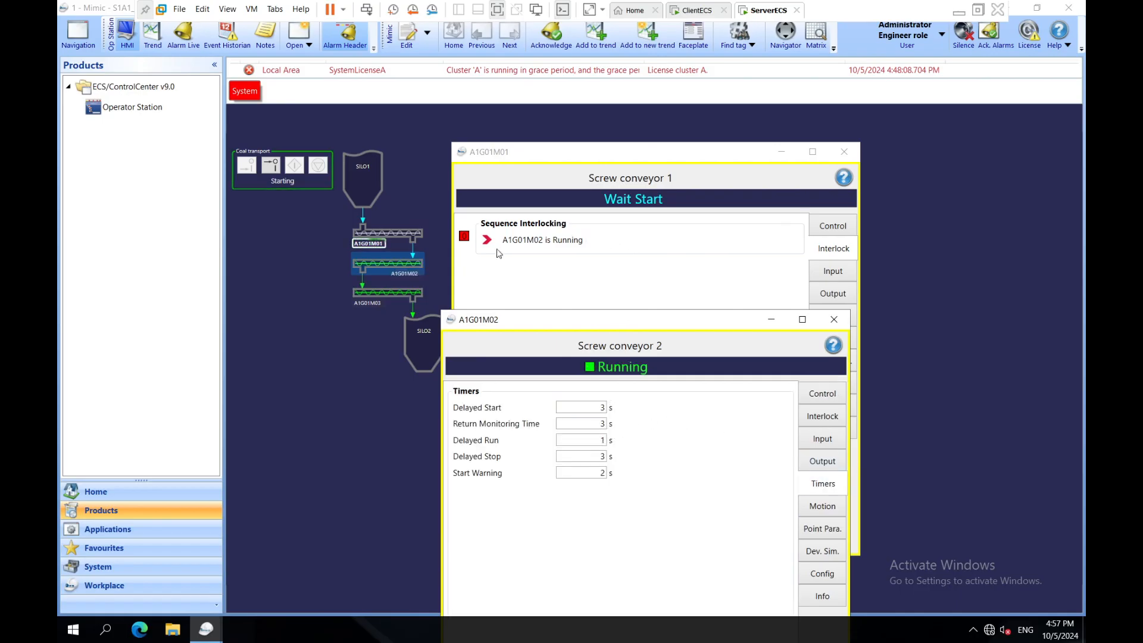
drag(548, 324, 556, 322)
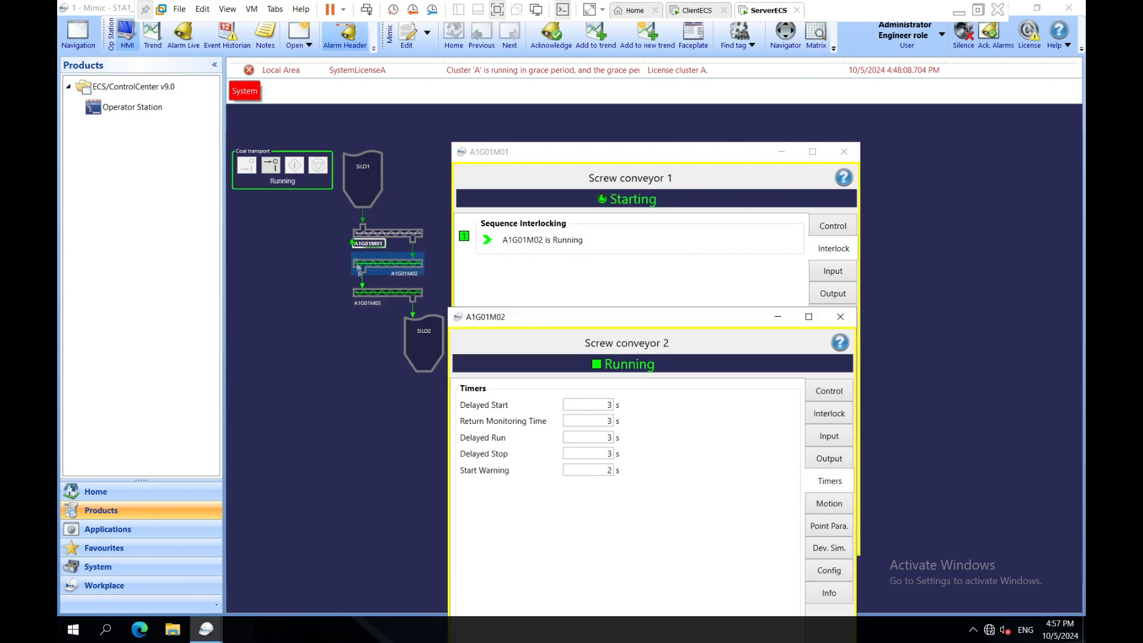
drag(630, 335, 650, 289)
click(859, 270)
click(844, 151)
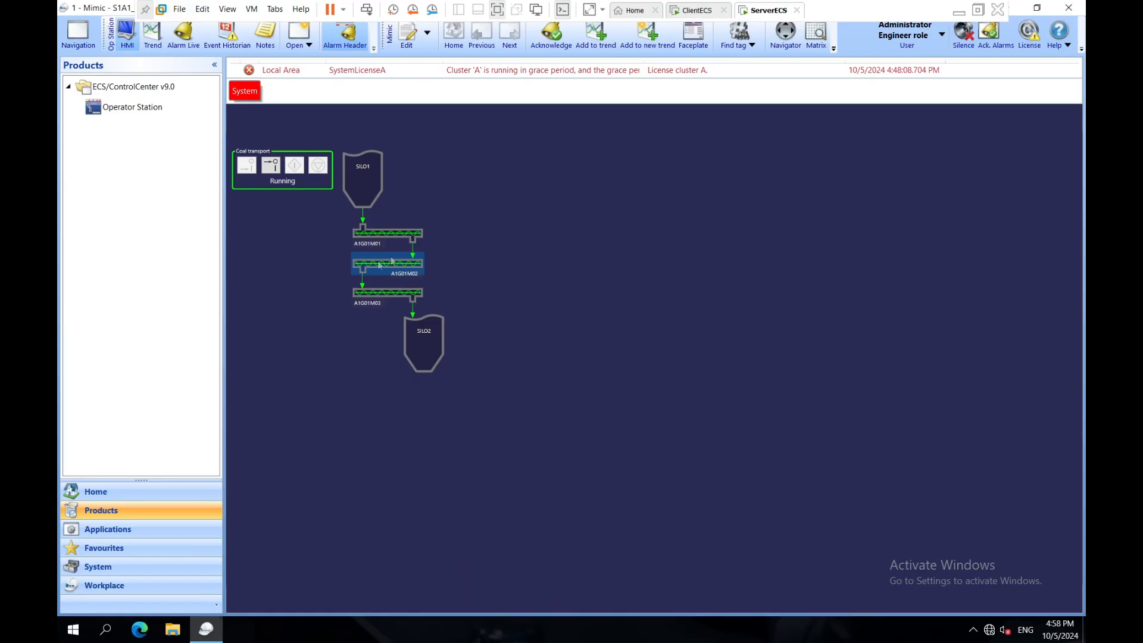
Step: Display the interlocks of running conveyor A1G01M03 on its faceplate
click(392, 291)
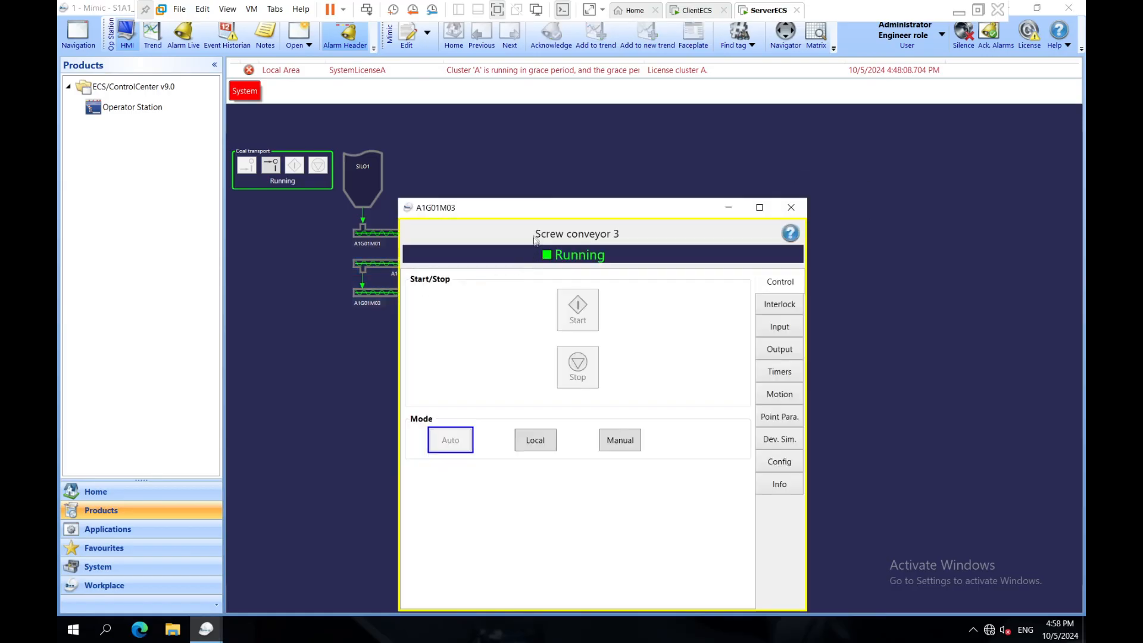
drag(537, 210, 607, 169)
click(876, 291)
Step: De-select and stop the Coal transport group, watch the stop interlock of A1G01M03, and close the faceplates
click(287, 185)
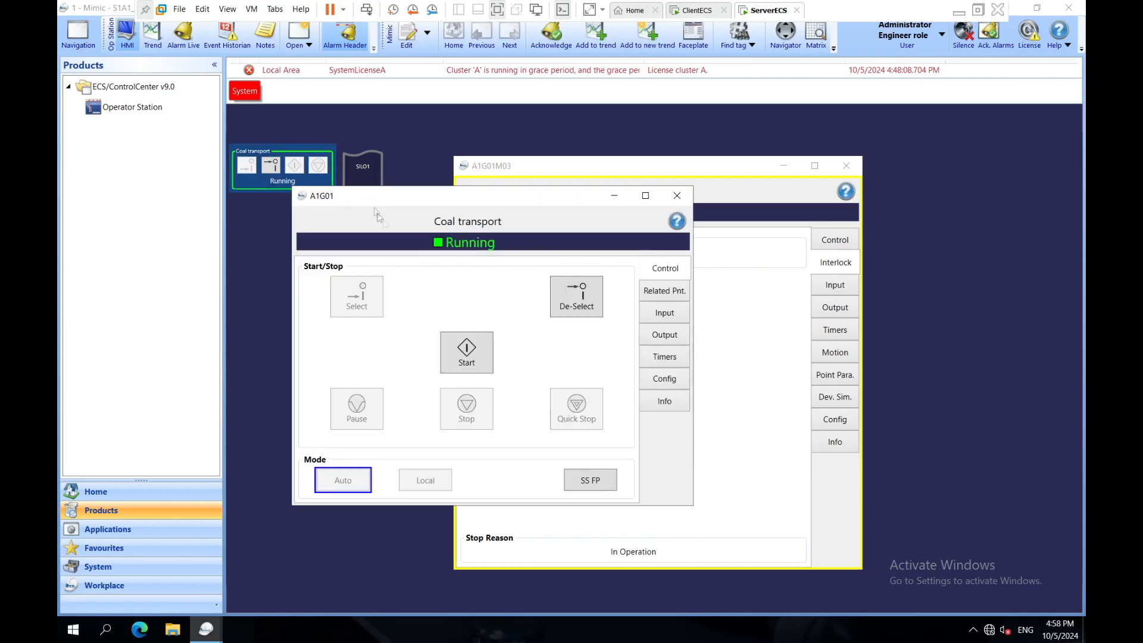
click(579, 304)
click(467, 409)
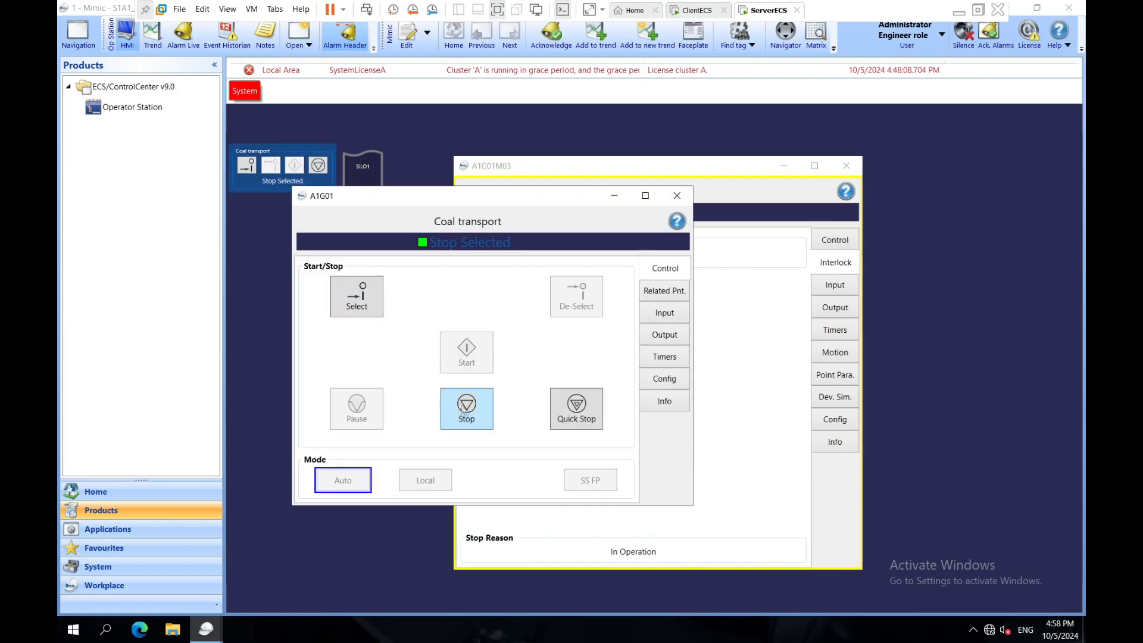
click(689, 198)
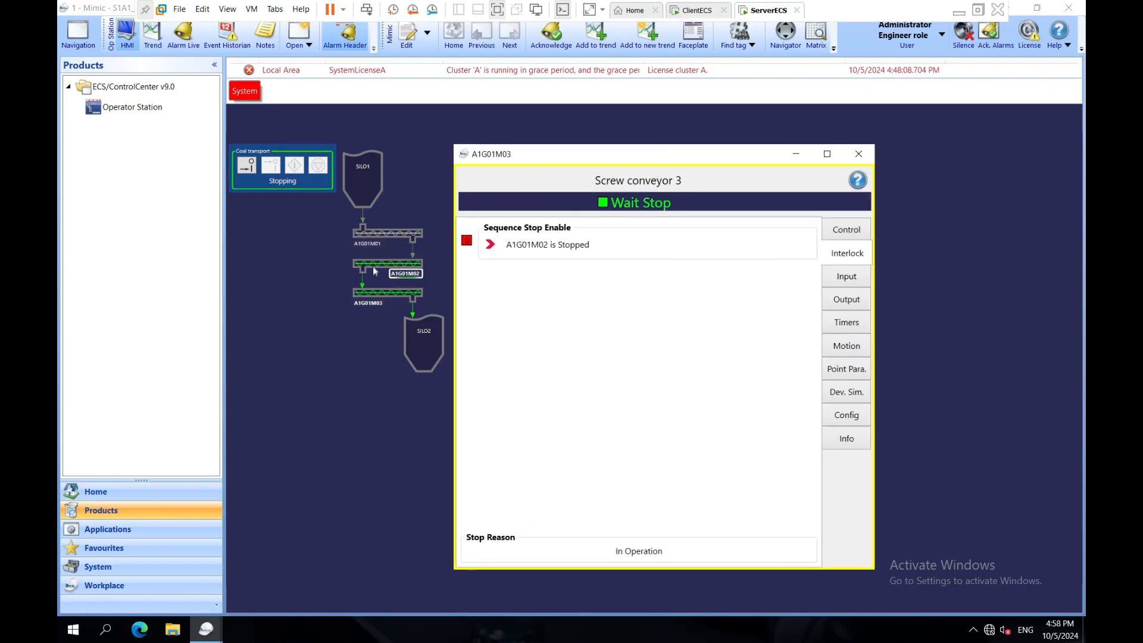
click(574, 250)
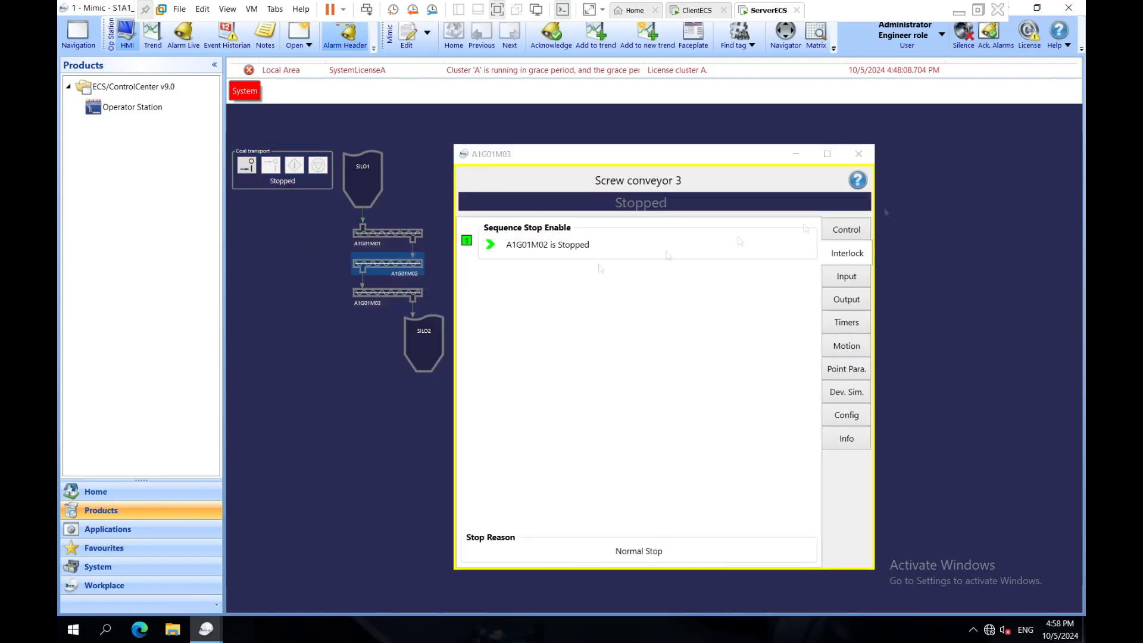
click(859, 155)
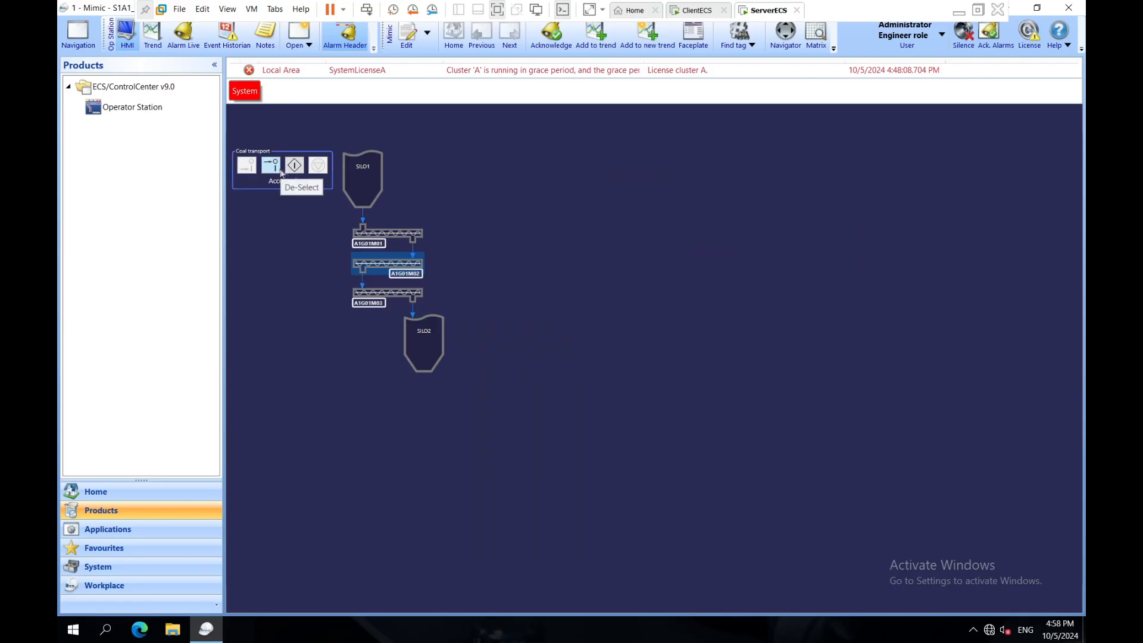
Step: Quick-stop the running Coal transport group from its faceplate, start it again, and close the faceplate
click(293, 187)
drag(402, 200, 616, 156)
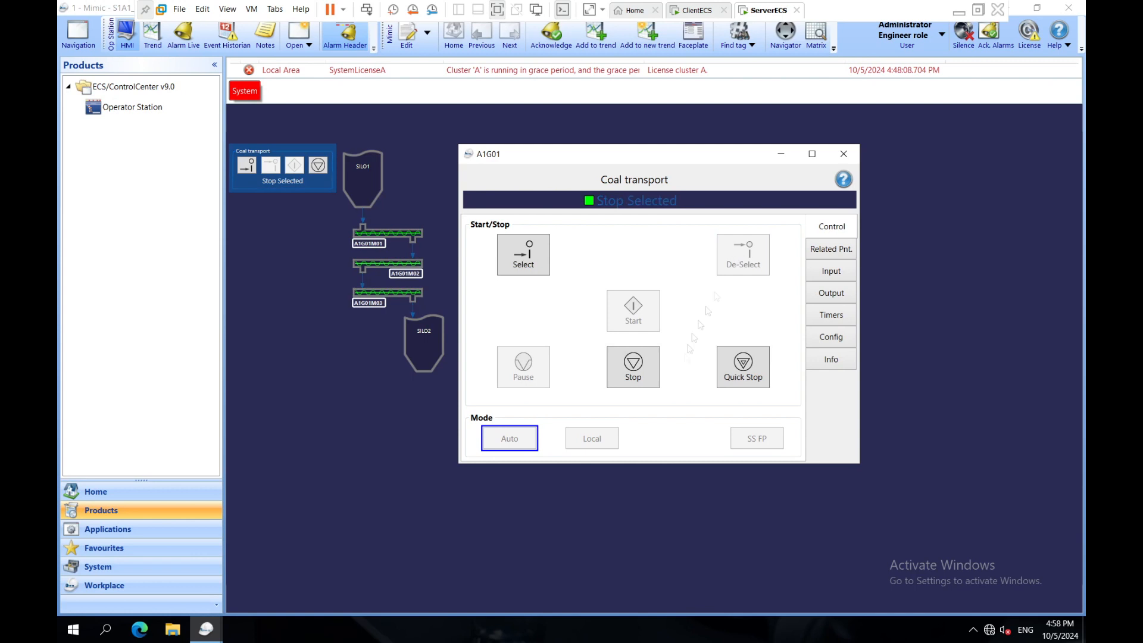
click(752, 383)
click(639, 317)
click(844, 154)
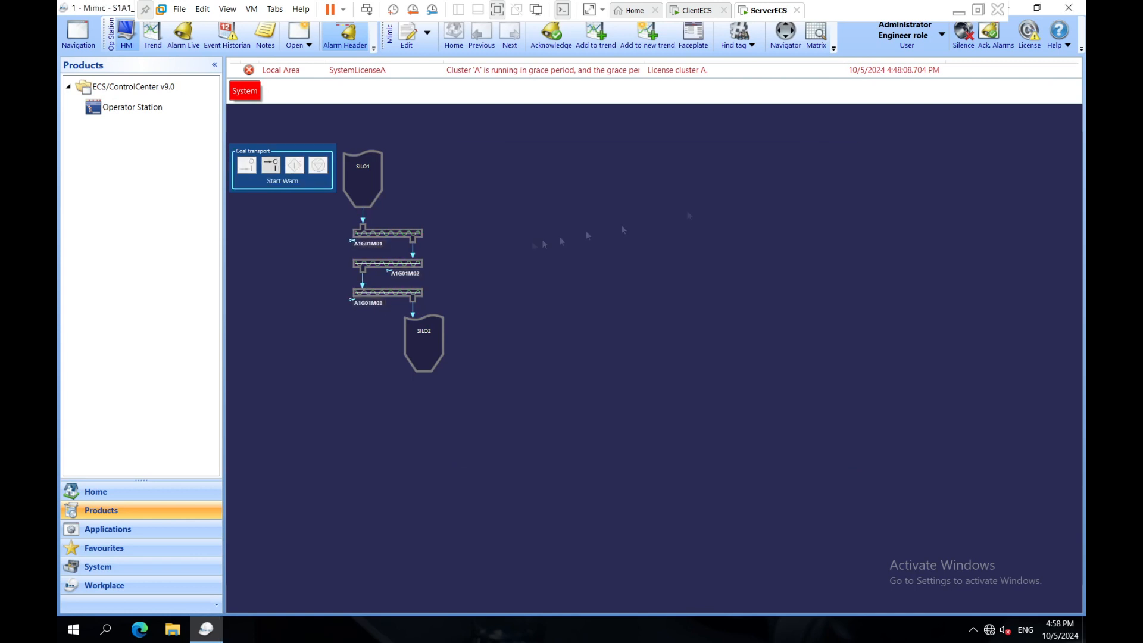
Step: Display the sequence start and stop interlocks of A1G01M02 while the group starts
click(388, 265)
drag(545, 198, 622, 155)
click(849, 252)
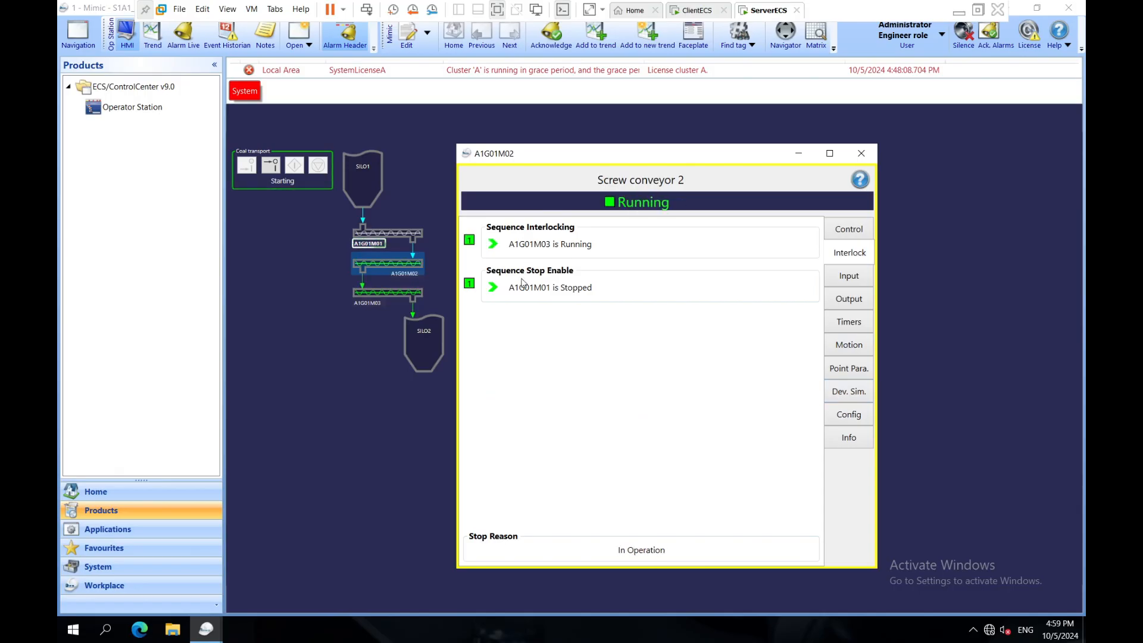
Step: Simulate an overload on running conveyor A1G01M02 and check the sequence interlock of A1G01M01 on its faceplate
click(856, 284)
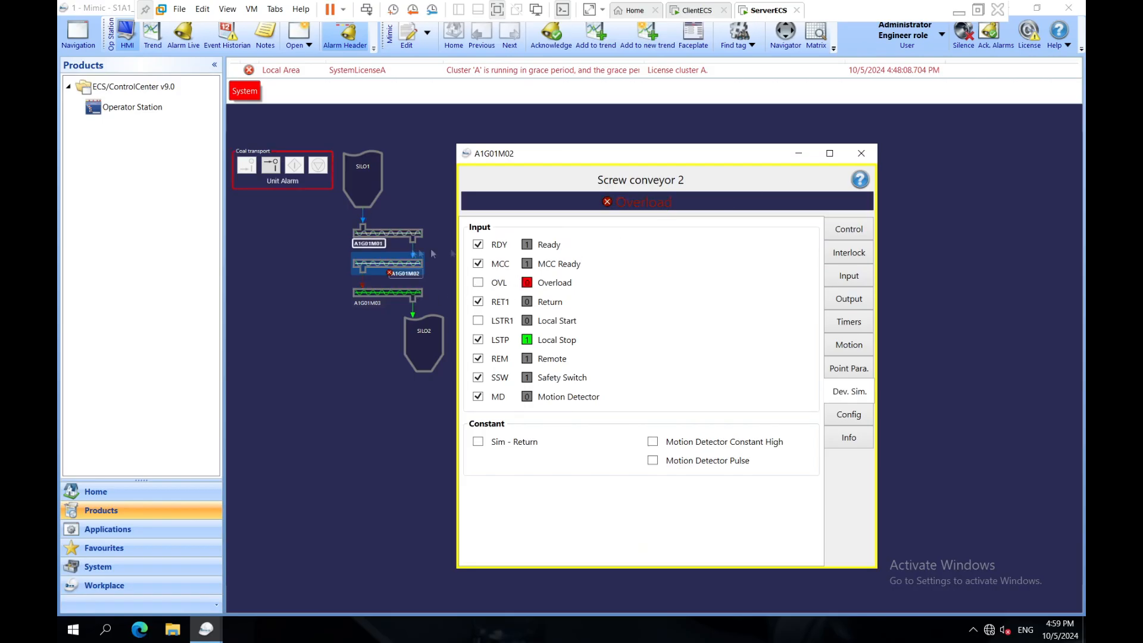
click(861, 153)
click(387, 233)
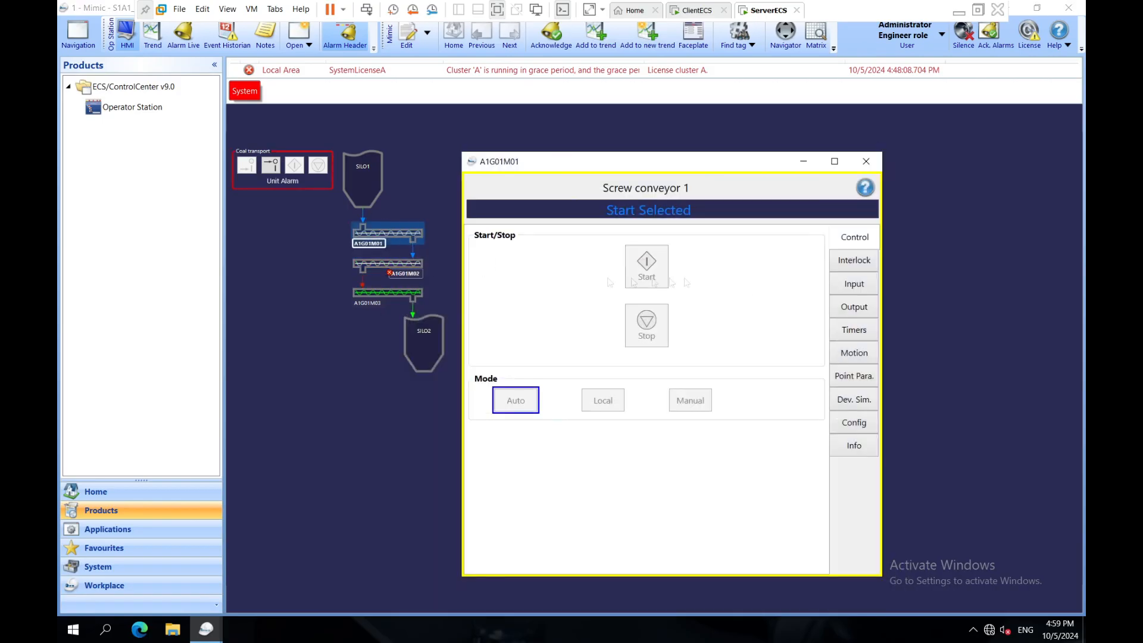
click(850, 266)
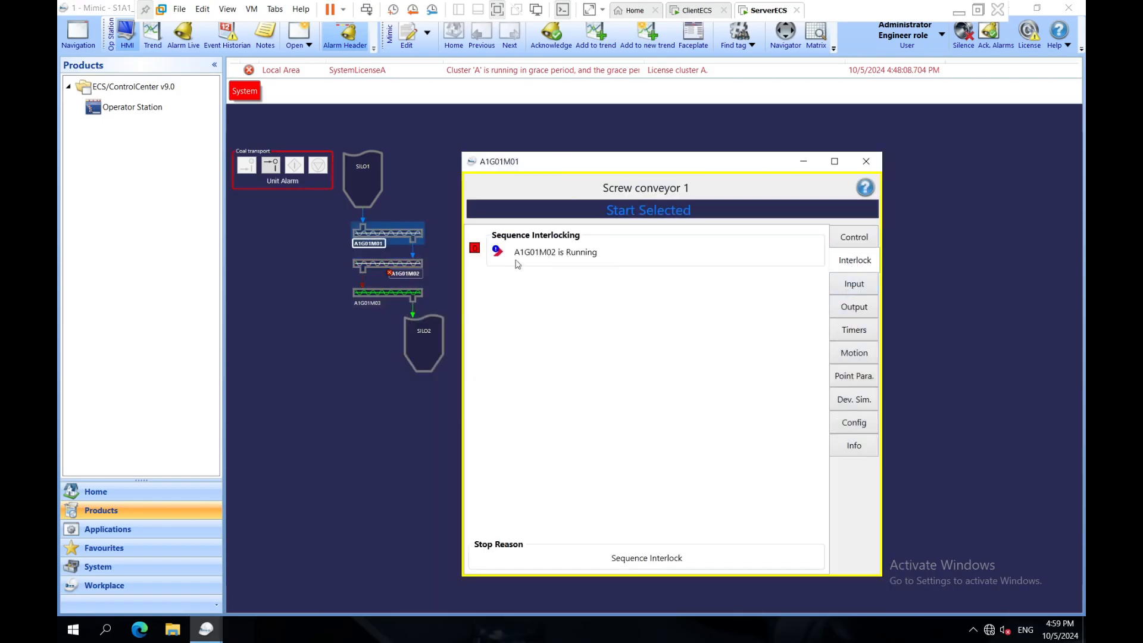
click(866, 161)
Step: Restore the overload input in the device simulation of A1G01M02 and close its faceplate
click(387, 263)
click(788, 432)
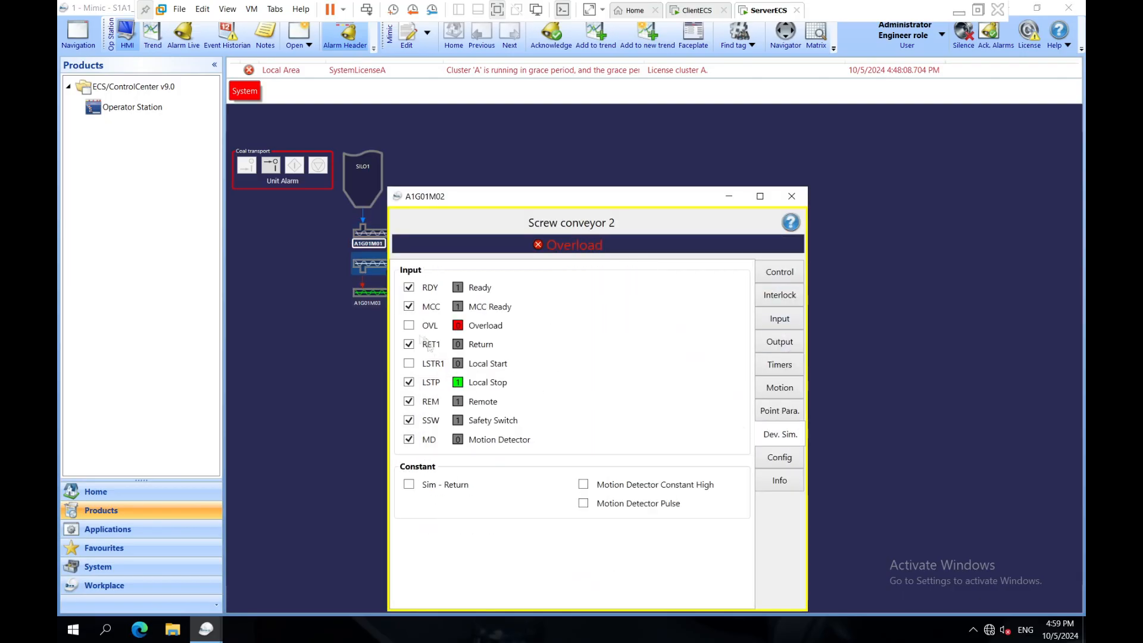
click(791, 197)
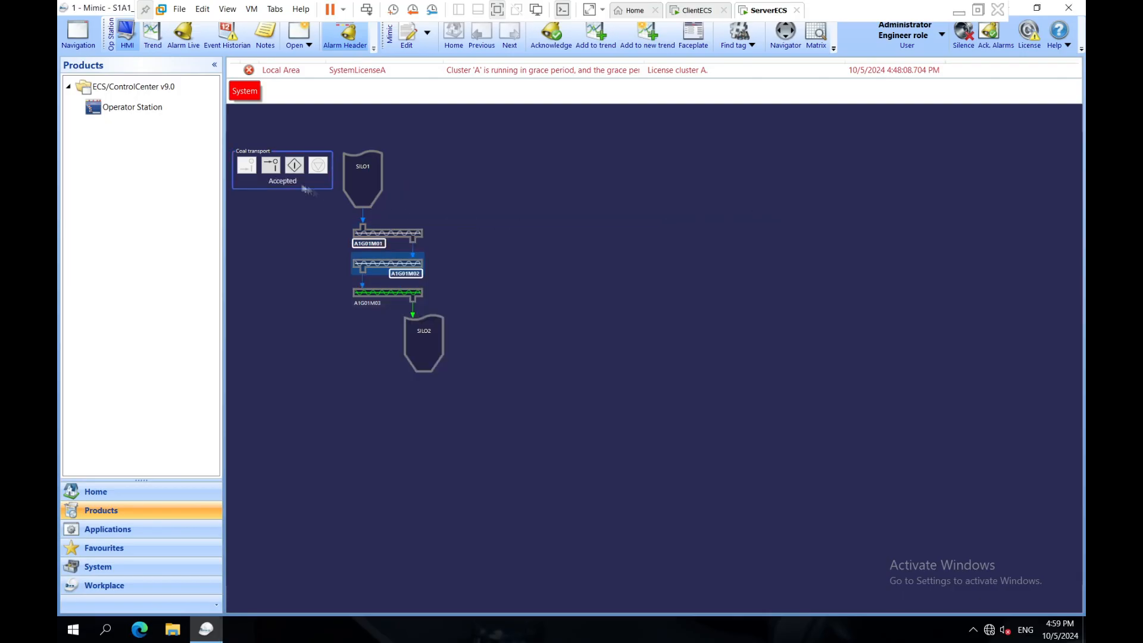
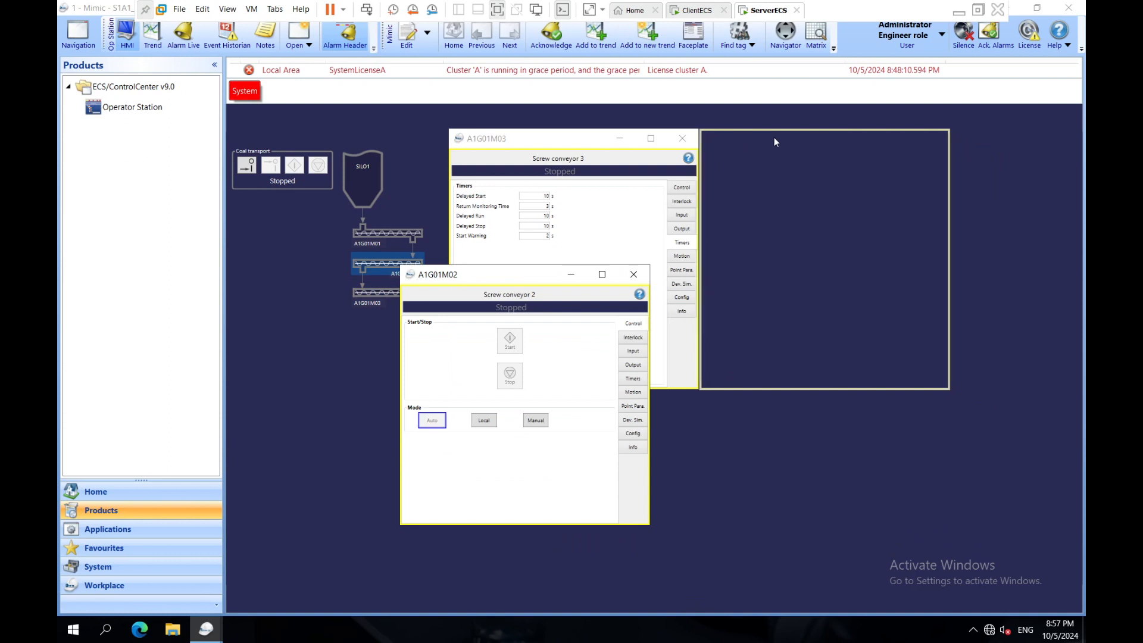
Step: Display the timers of A1G01M02 beside those of A1G01M03 and start the Coal transport group
click(931, 243)
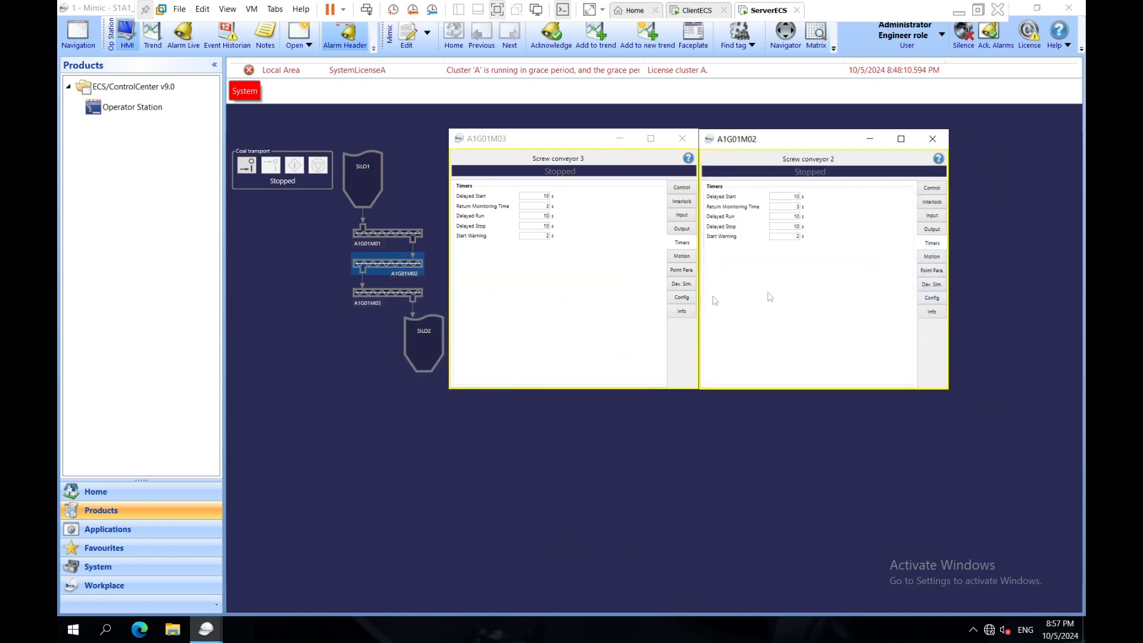
click(301, 183)
click(247, 171)
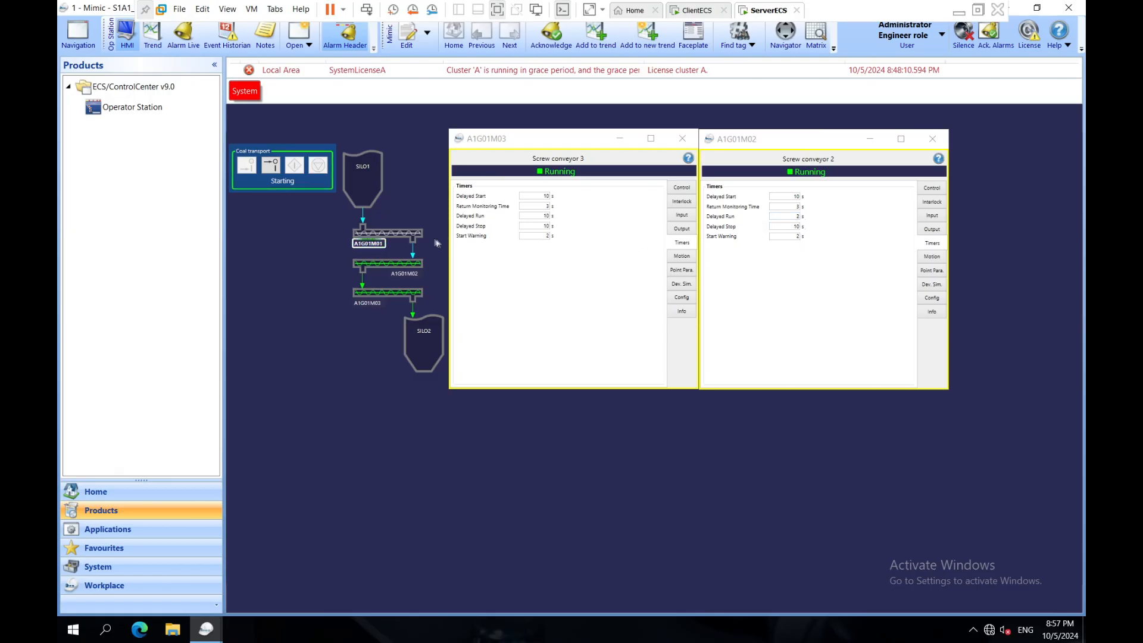
Step: Display the faceplate of A1G01M01 below the other two as the group starts, and close all three faceplates
click(410, 233)
drag(546, 249, 685, 306)
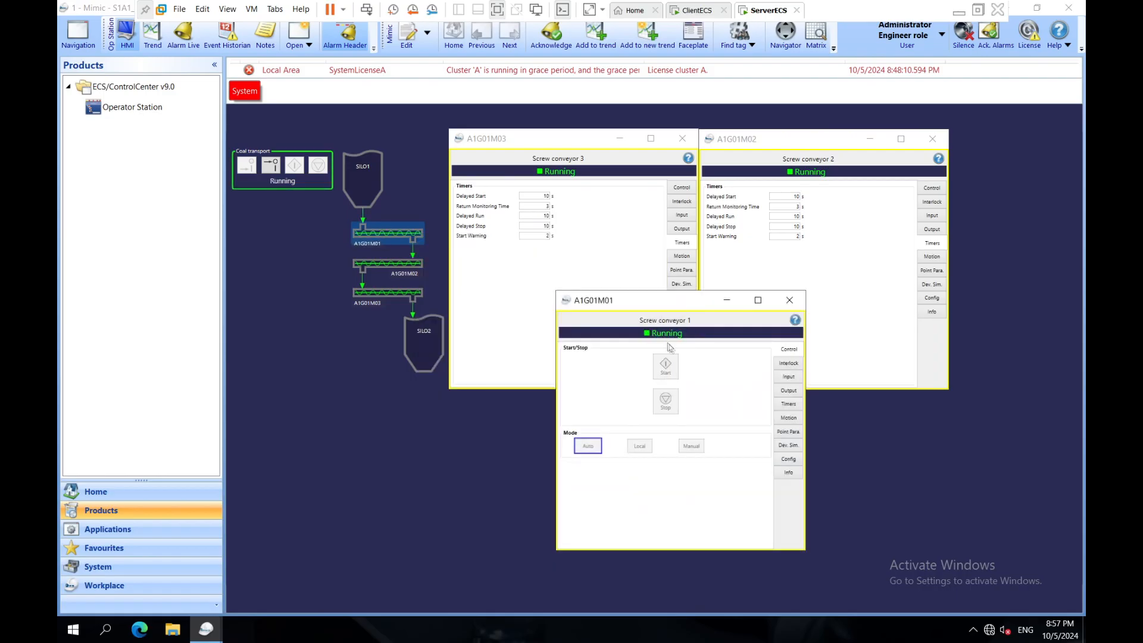
click(790, 300)
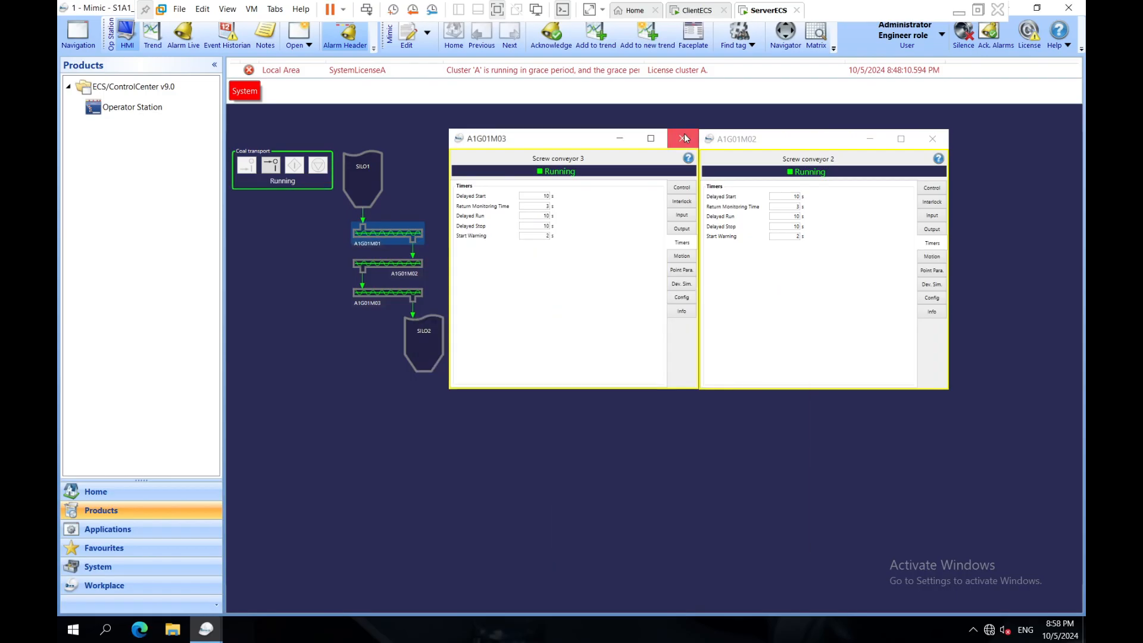
click(682, 138)
click(932, 138)
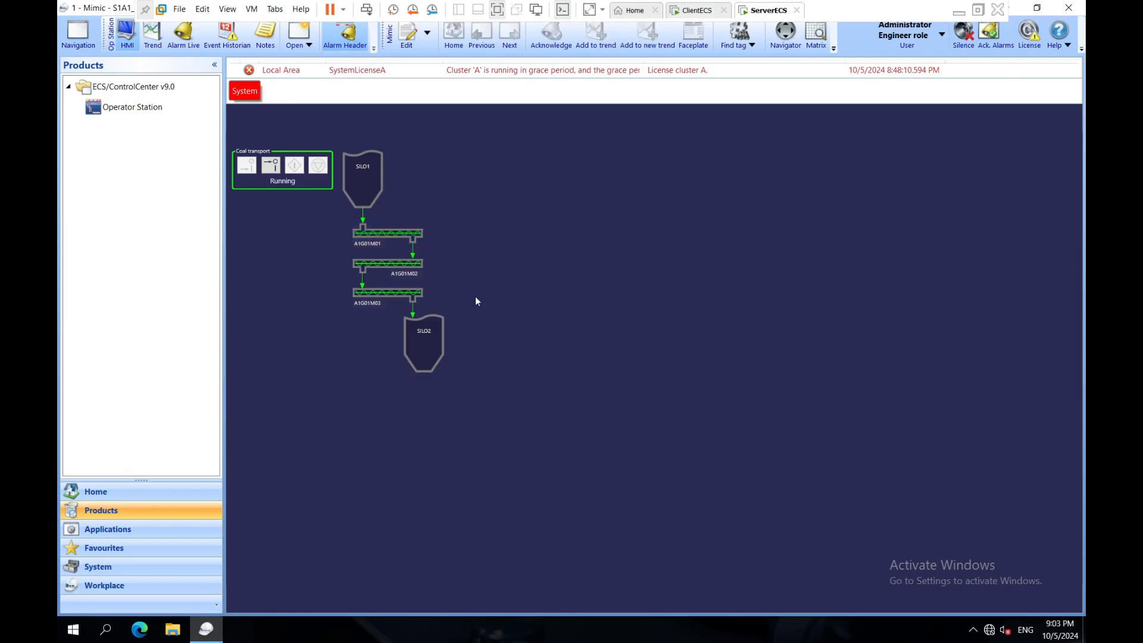
Step: Examine the control modes, stop interlock, input signals and output signals of running conveyor A1G01M03
double_click(415, 299)
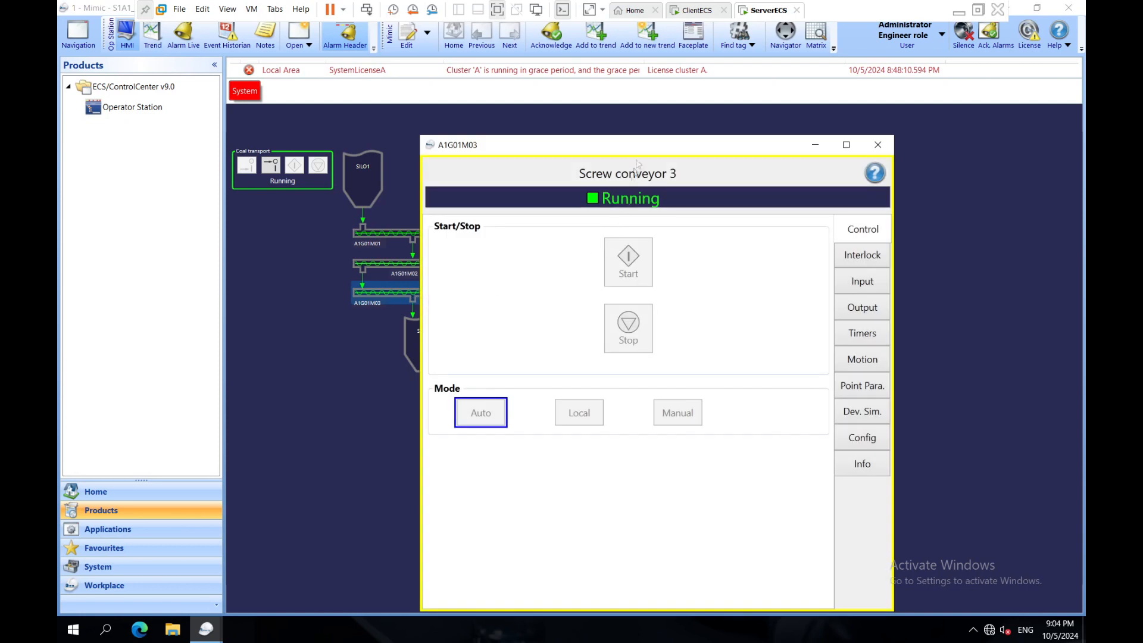
drag(623, 146, 650, 124)
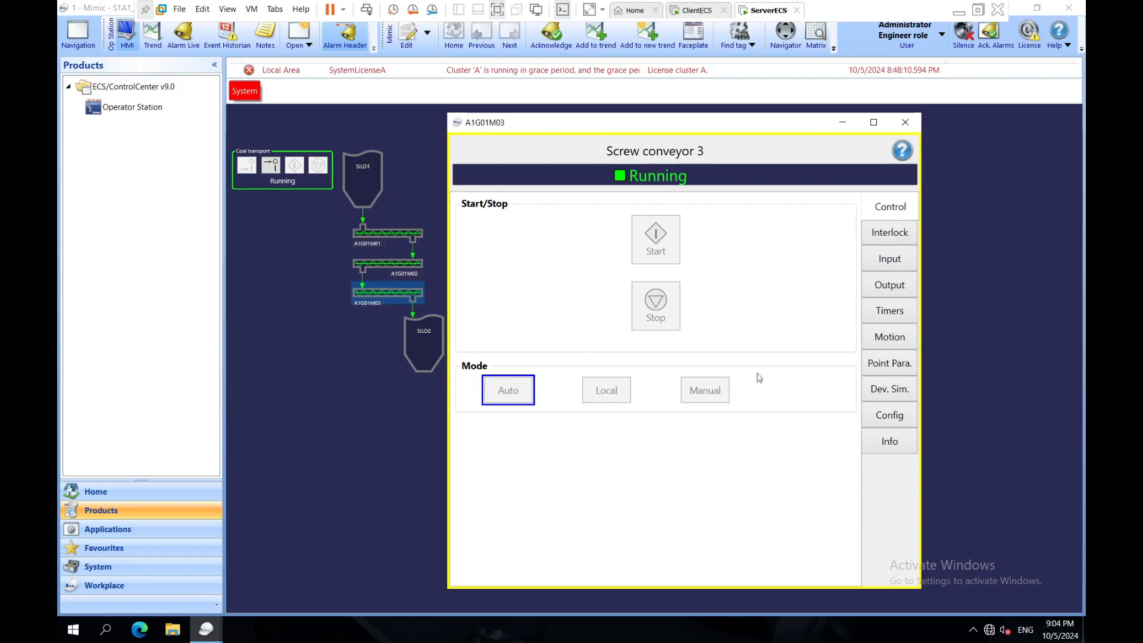
click(889, 232)
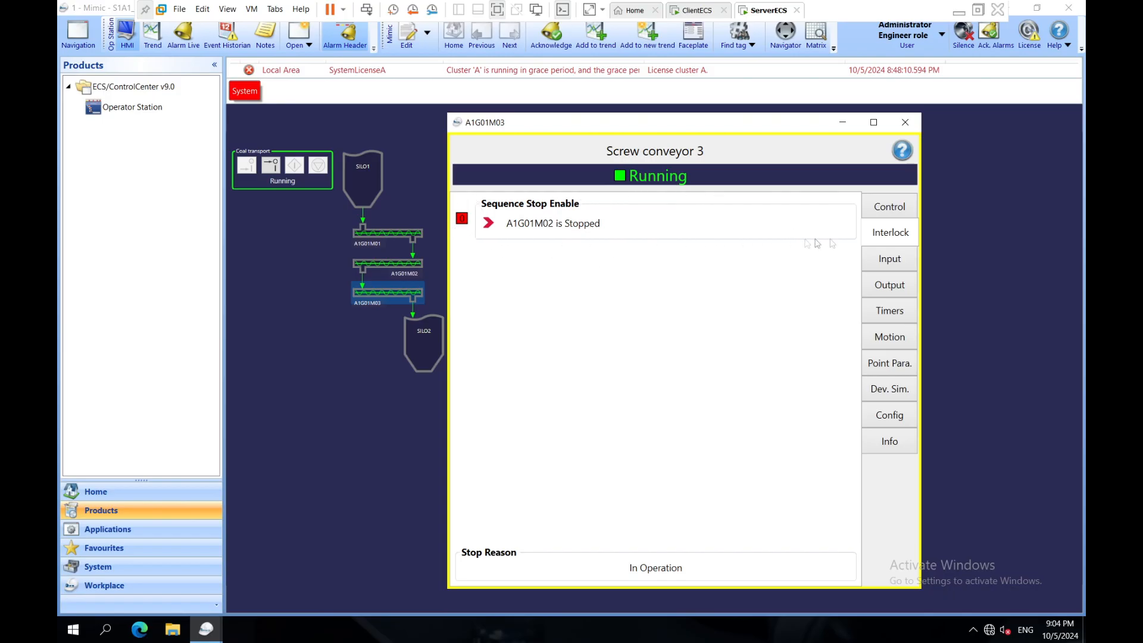
click(909, 263)
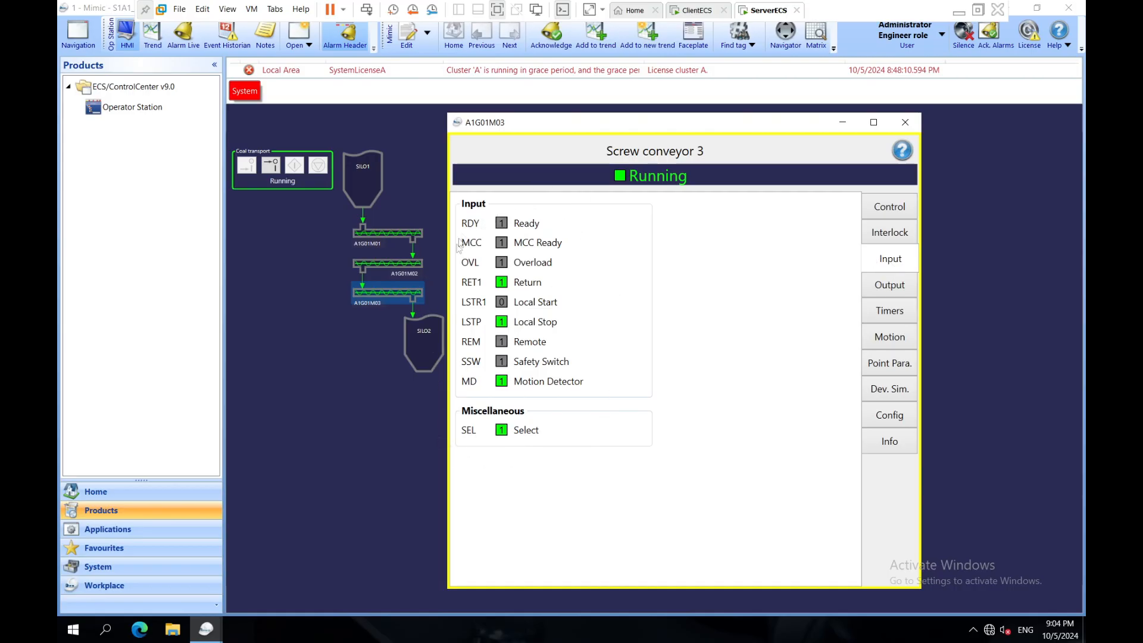
click(900, 290)
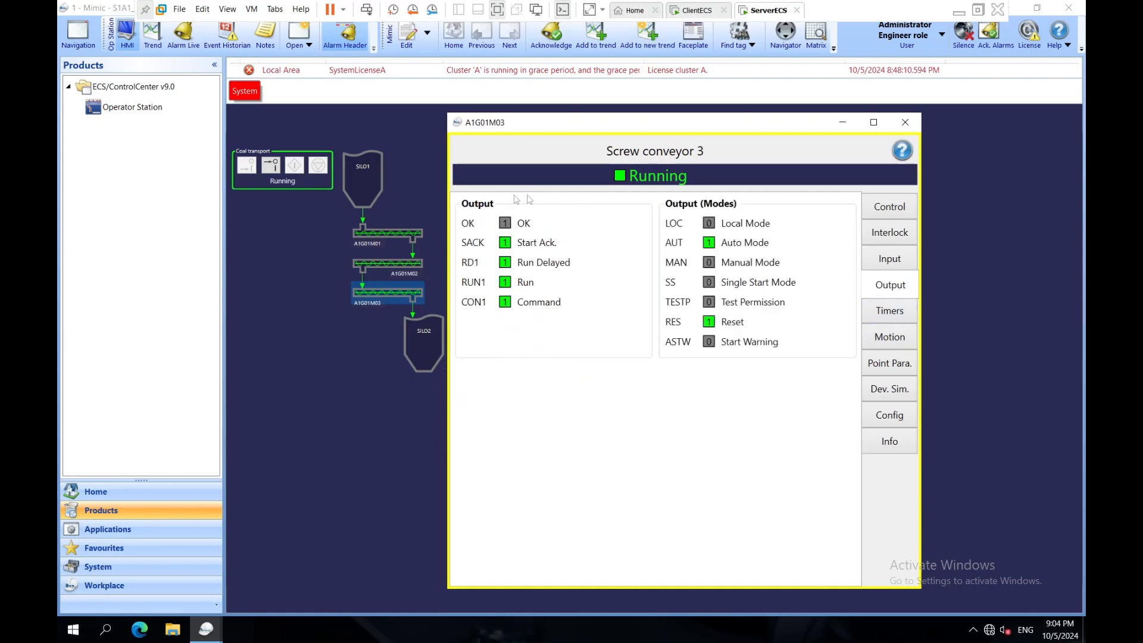
Step: Examine the timers, motion detector settings, alarm suppression and device simulation inputs of A1G01M03
click(900, 321)
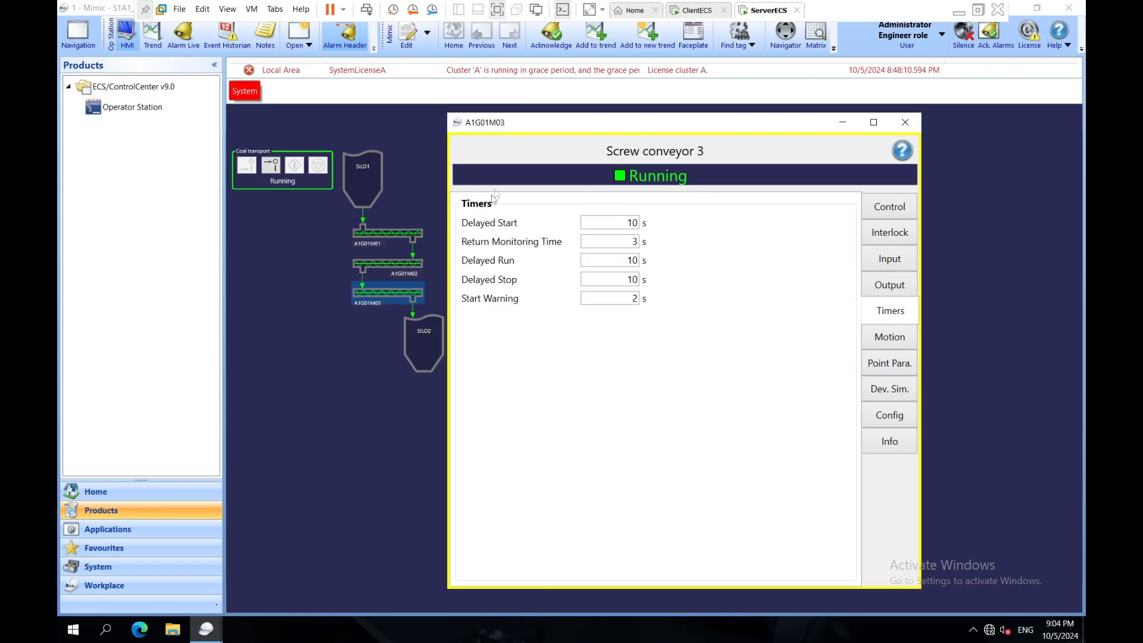
click(908, 347)
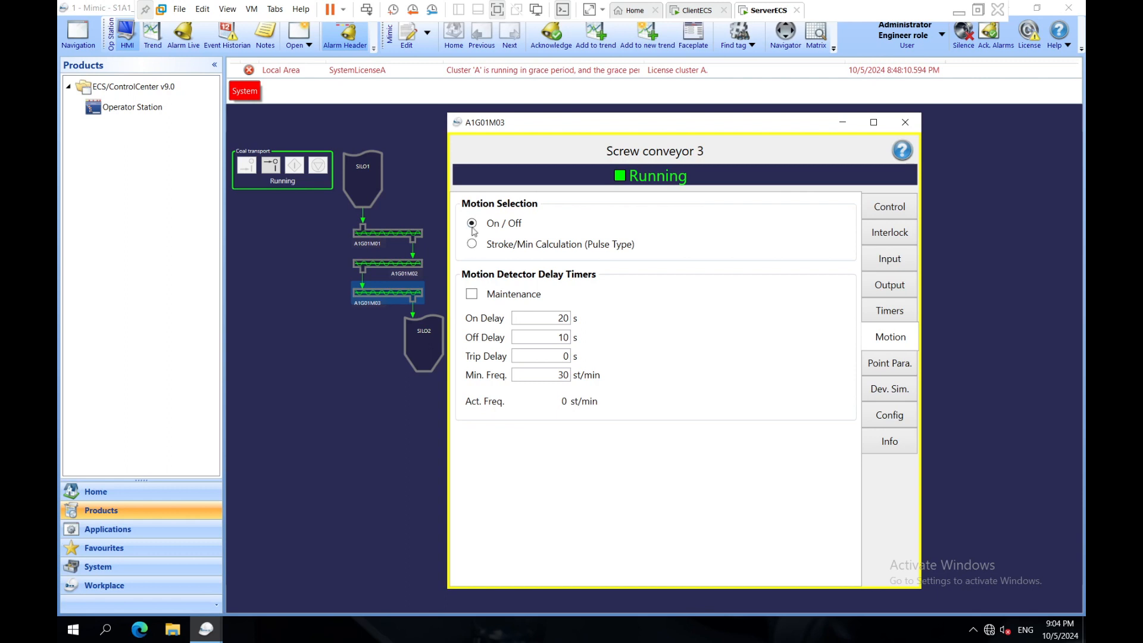
click(890, 363)
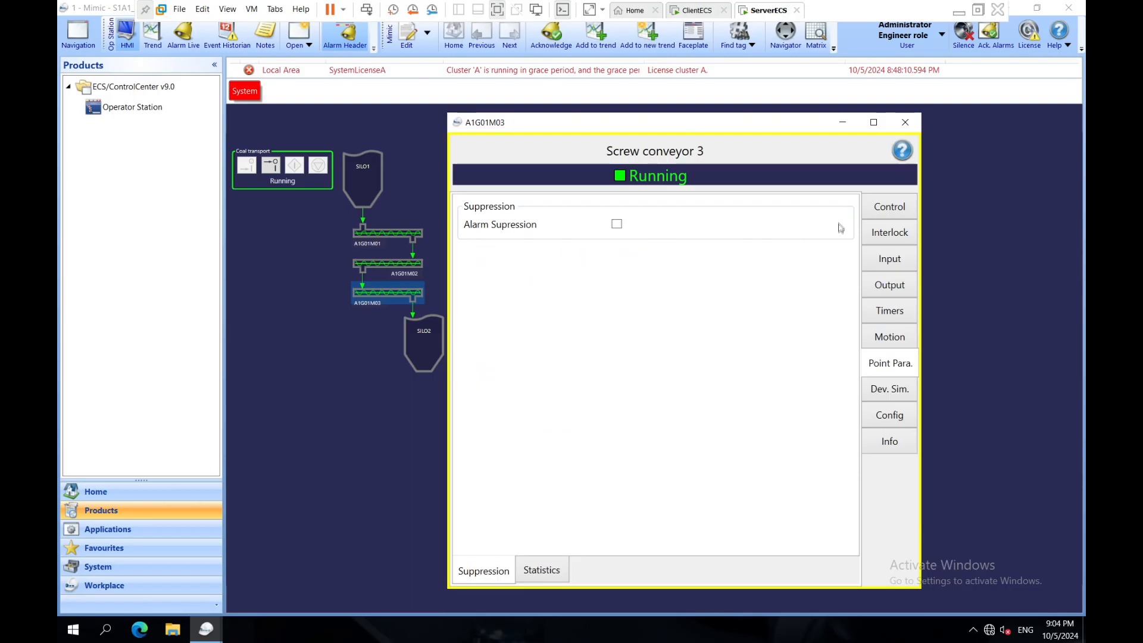
click(887, 389)
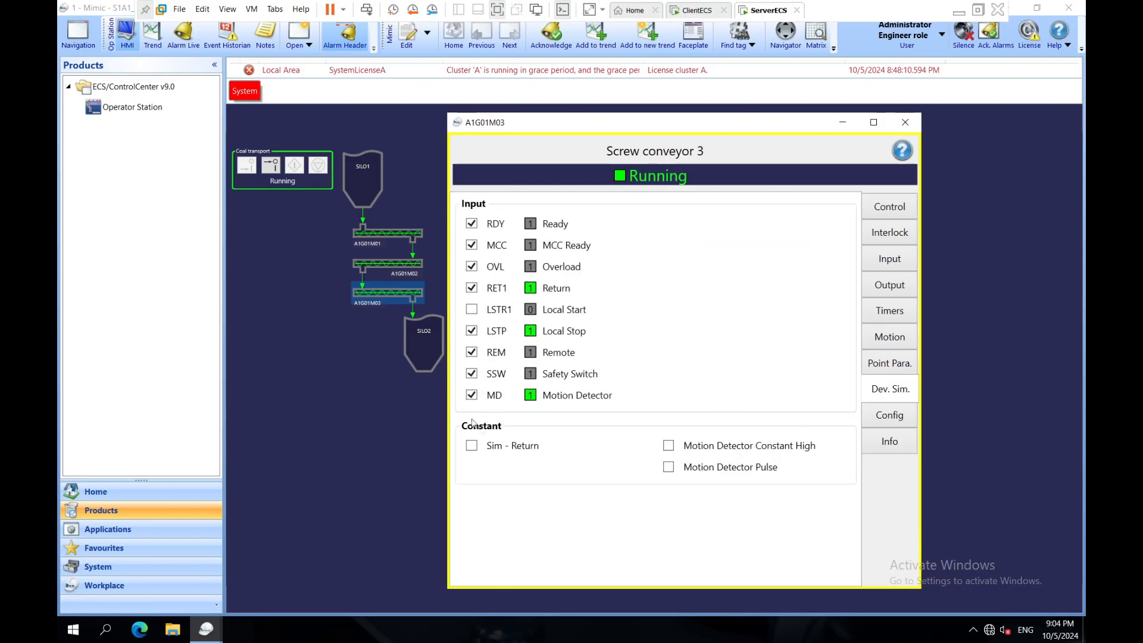
Step: Examine the configuration of A1G01M03, including unit type, alarm handling, features, start warnings and enabled modes
click(890, 414)
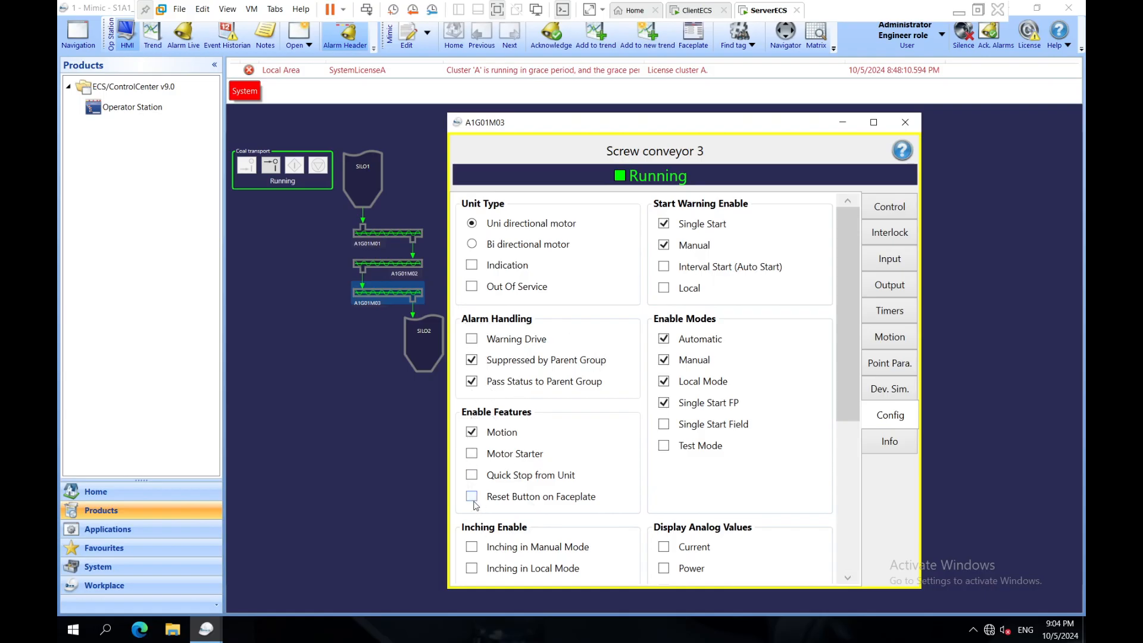
scroll(671, 463, down, 1)
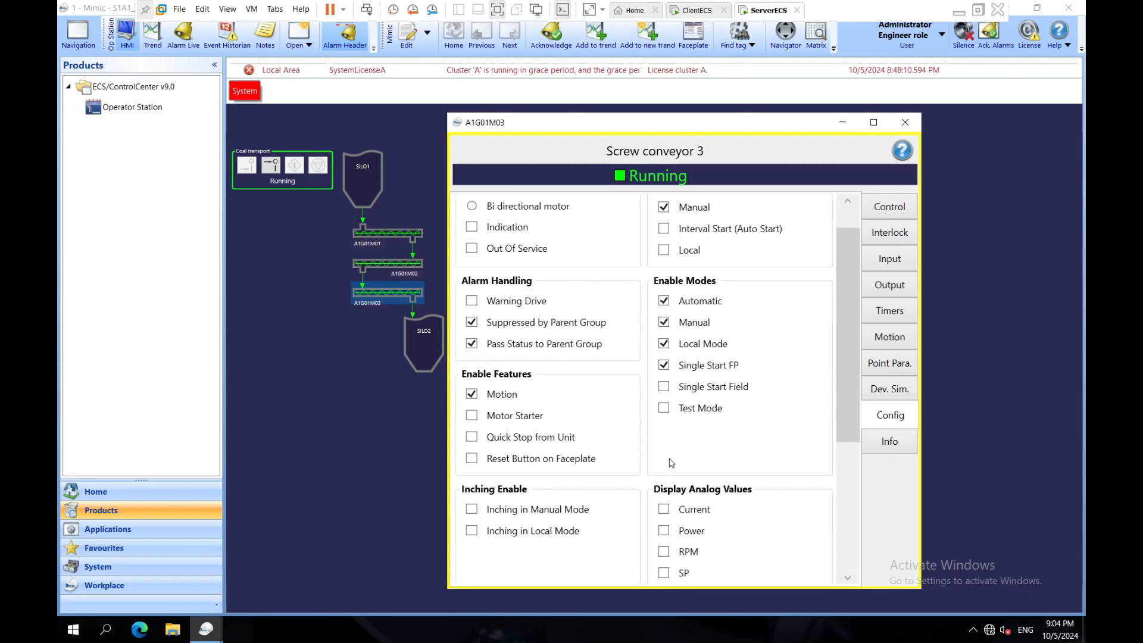
scroll(672, 463, up, 1)
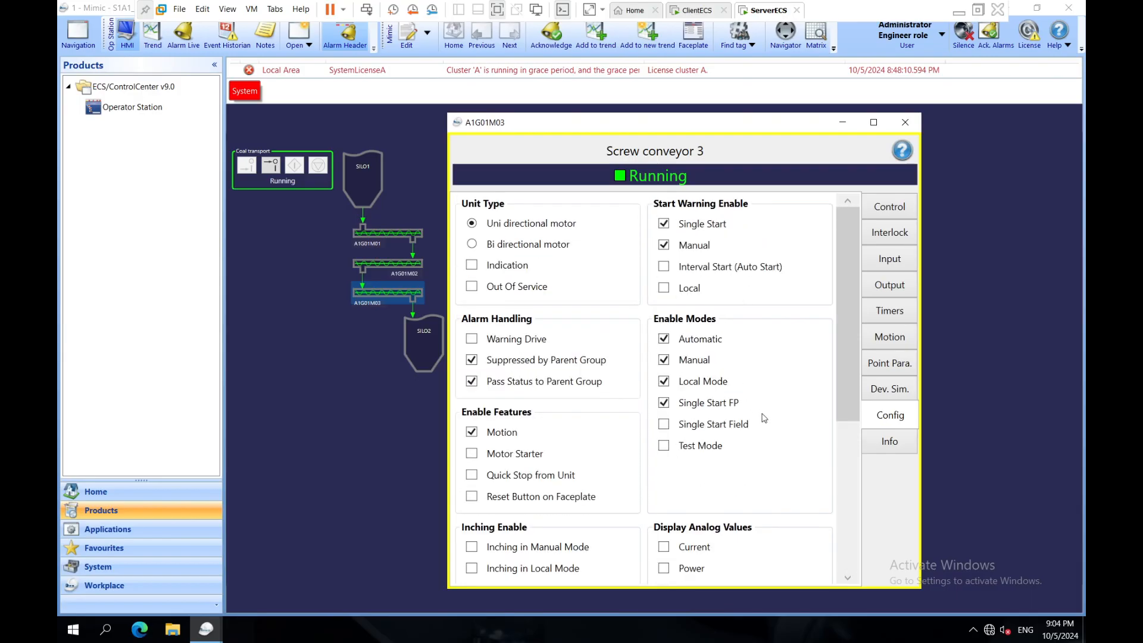
scroll(765, 418, down, 1)
scroll(698, 324, down, 2)
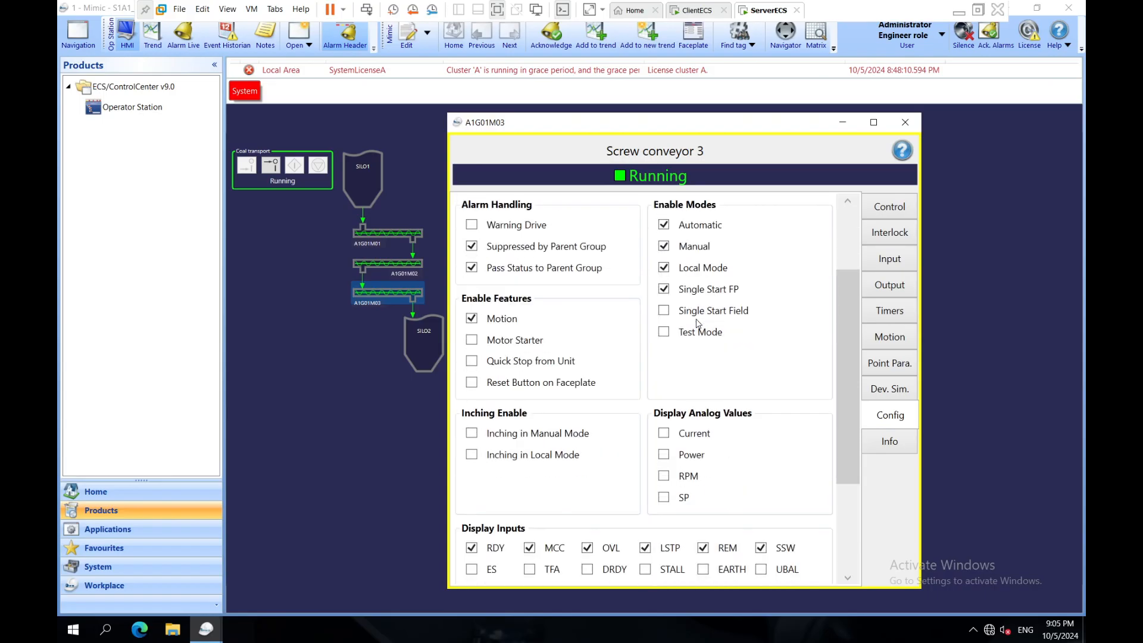
scroll(695, 423, down, 1)
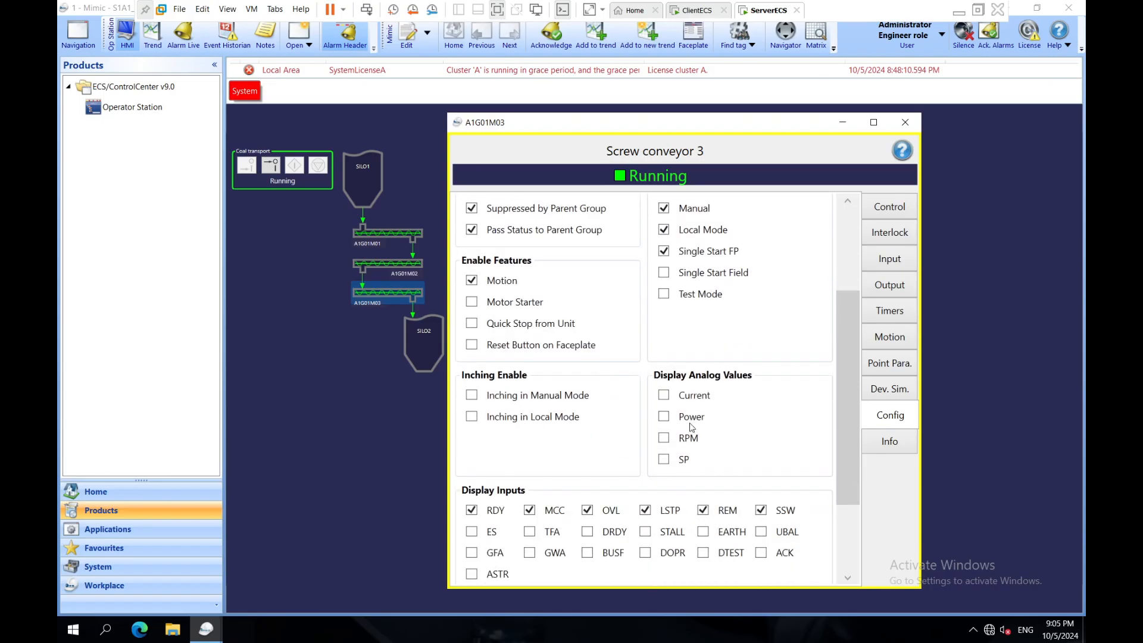
Step: Enable the Current analog value for A1G01M03, view the resulting analog settings, and disable the value again
click(664, 396)
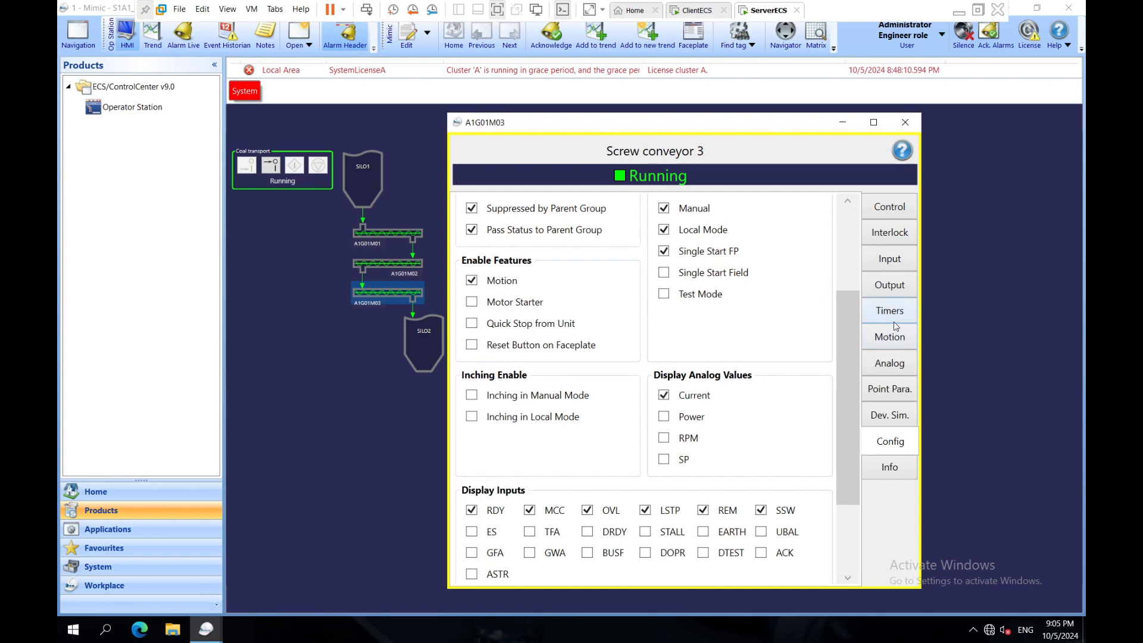
click(879, 368)
click(890, 440)
scroll(700, 443, down, 1)
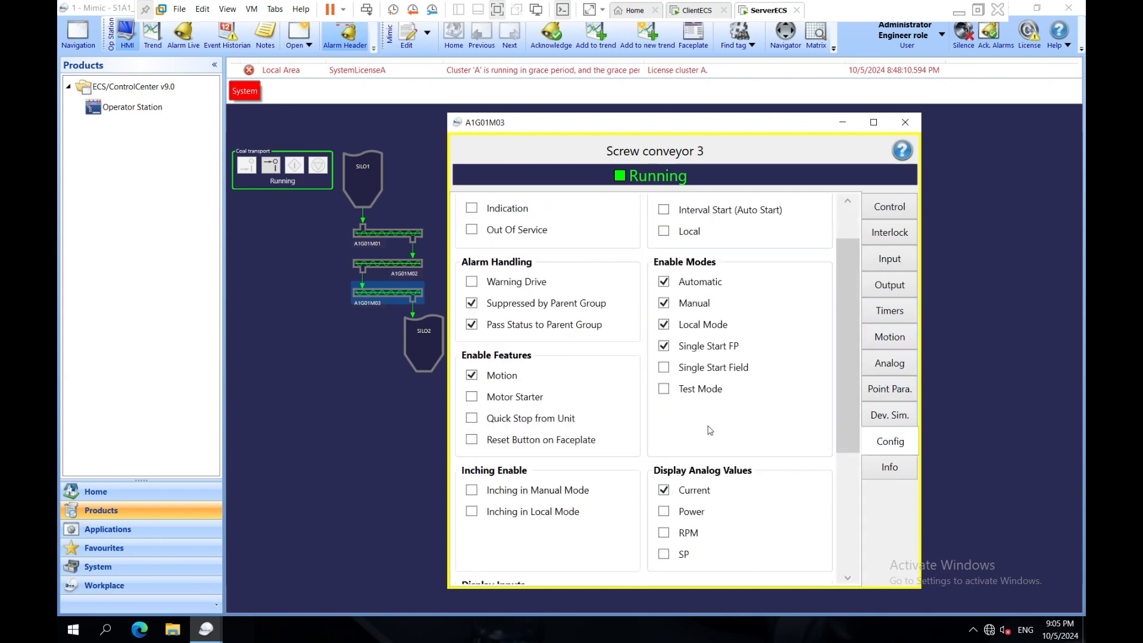
scroll(711, 425, down, 3)
scroll(690, 439, down, 2)
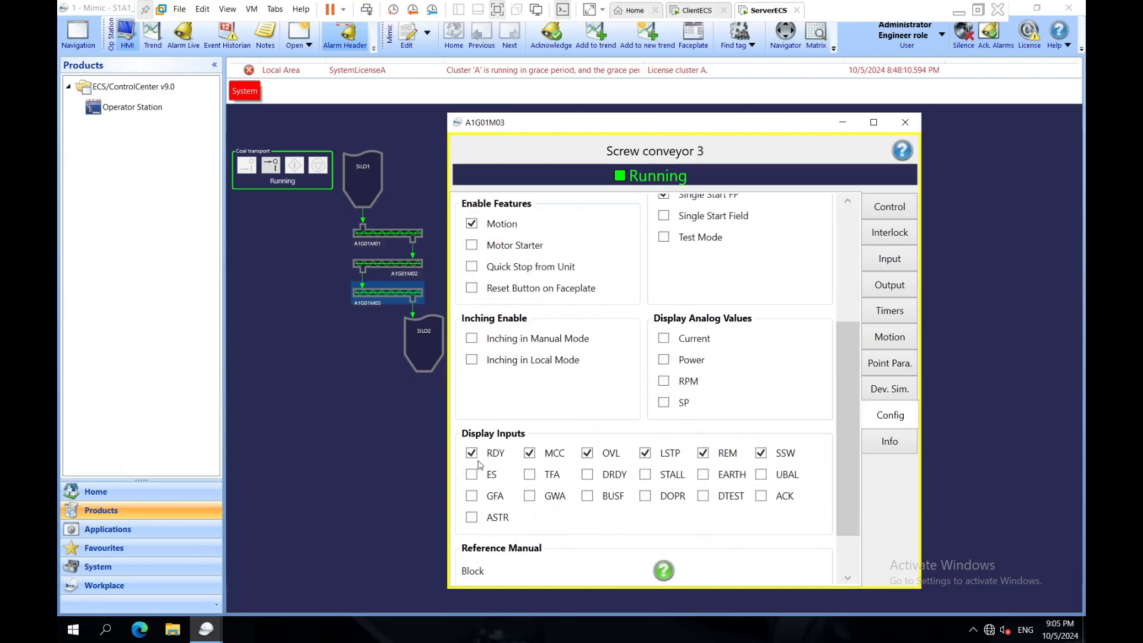
Step: Examine the reference manual links and the PLC, version and parent information of A1G01M03, and close its faceplate
scroll(503, 453, down, 2)
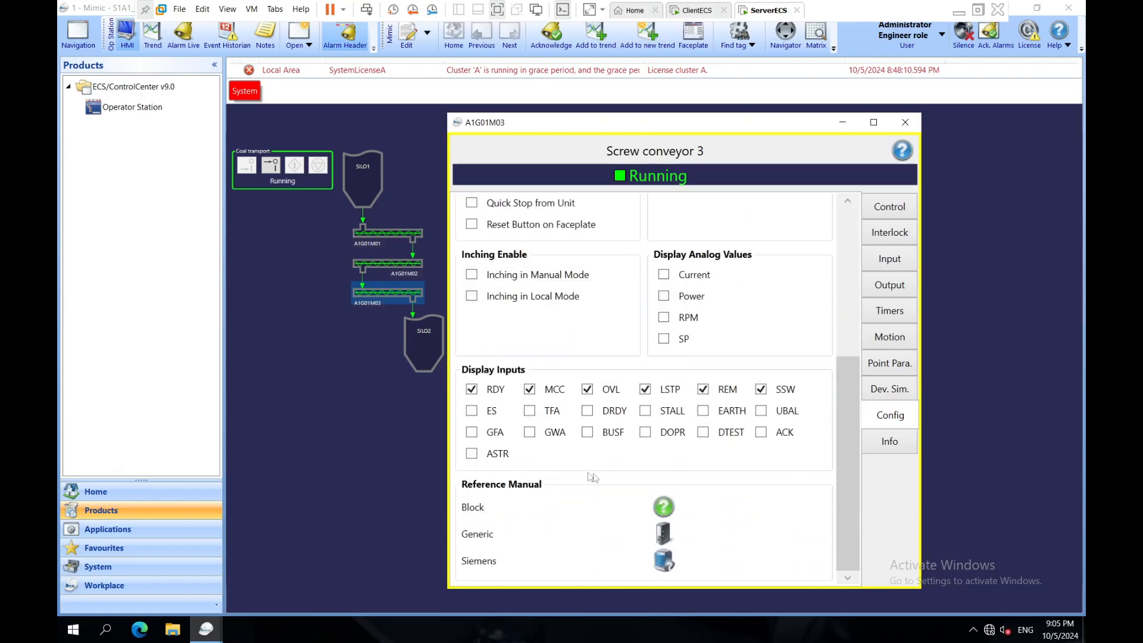
click(889, 441)
scroll(627, 370, down, 2)
scroll(626, 370, up, 2)
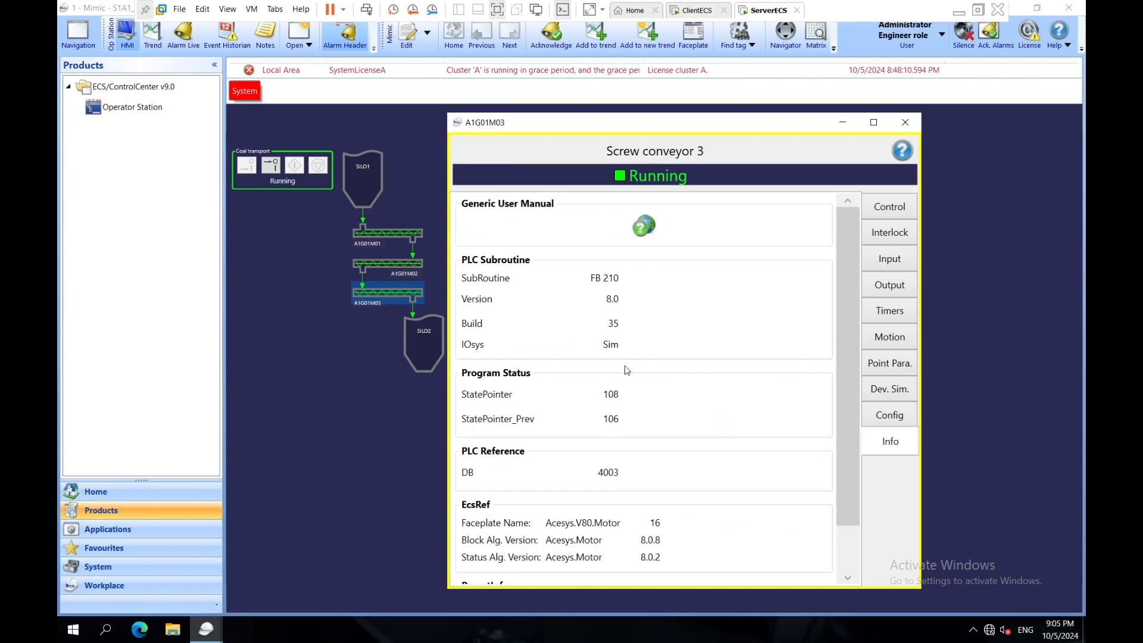
scroll(627, 370, down, 1)
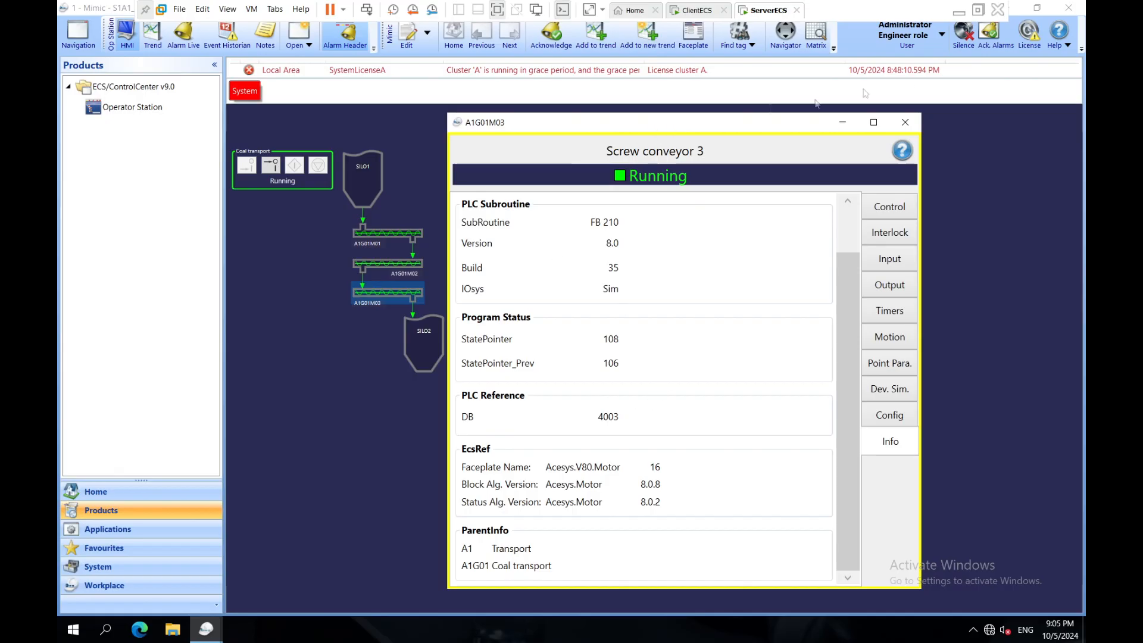
click(905, 122)
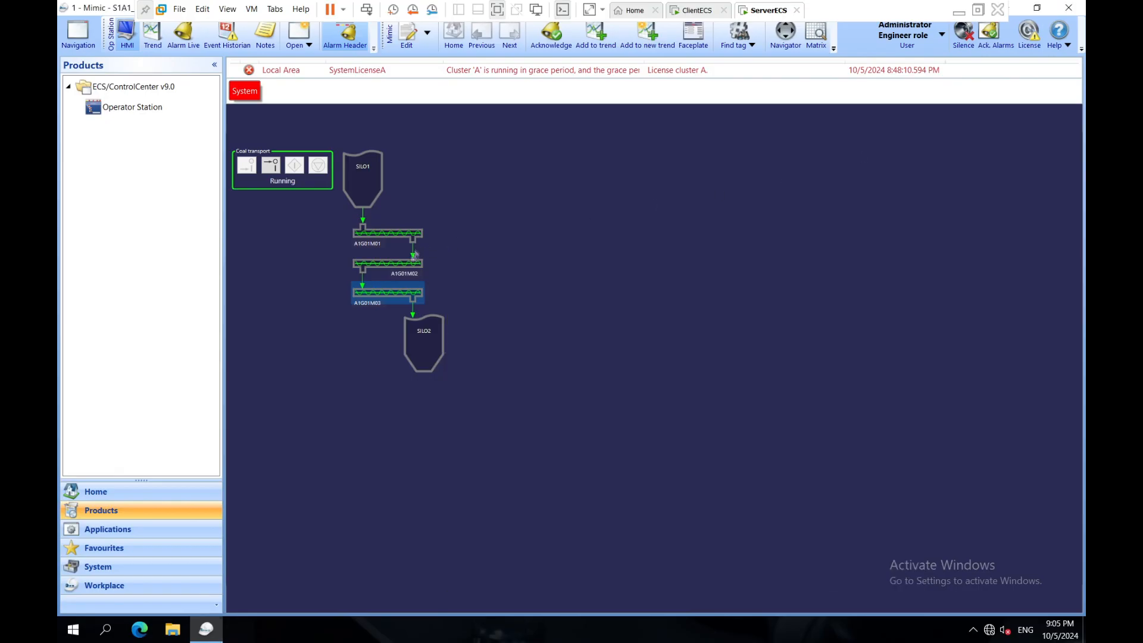
Step: Examine the interlocks, outputs, timers, motion settings, point parameters, device simulation and configuration of A1G01M01
click(402, 234)
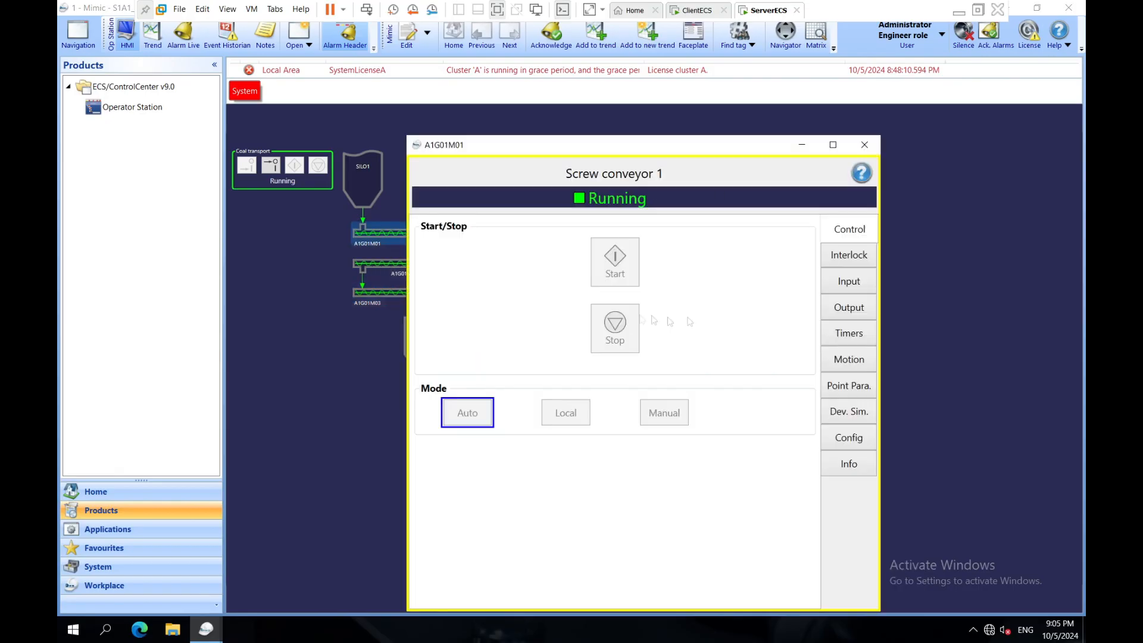
click(857, 333)
click(859, 255)
click(857, 307)
click(854, 333)
click(848, 359)
click(844, 387)
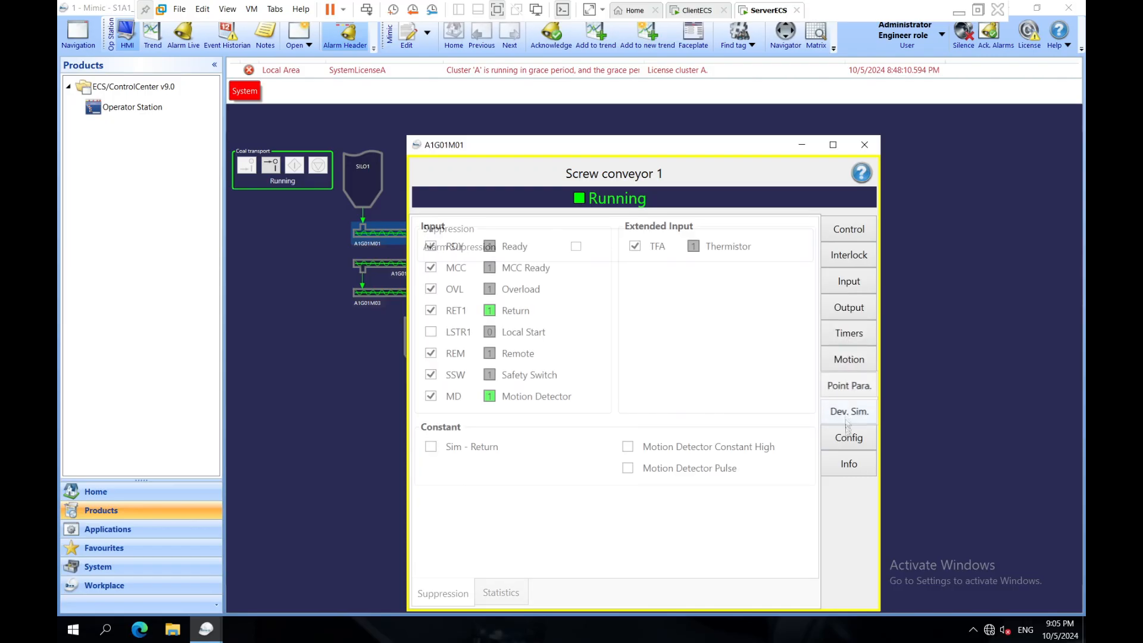
click(848, 437)
scroll(535, 523, down, 3)
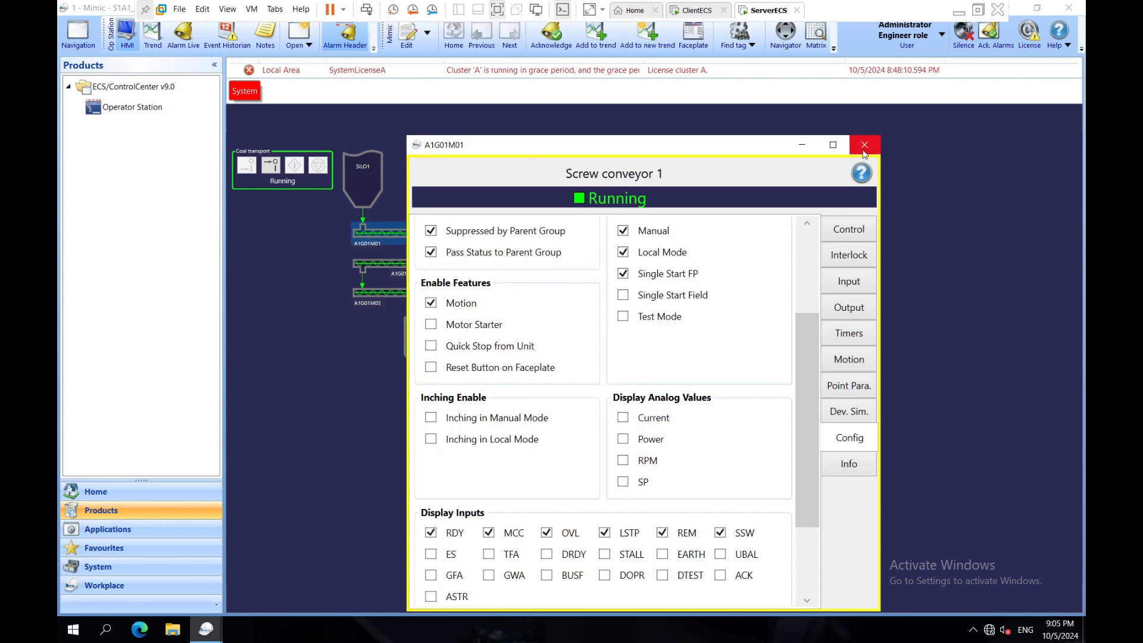
Step: Close the A1G01M01 faceplate and set the Delayed Start and Delayed Run timers of A1G01M02 to 3 s
click(864, 144)
click(384, 269)
click(827, 281)
click(826, 307)
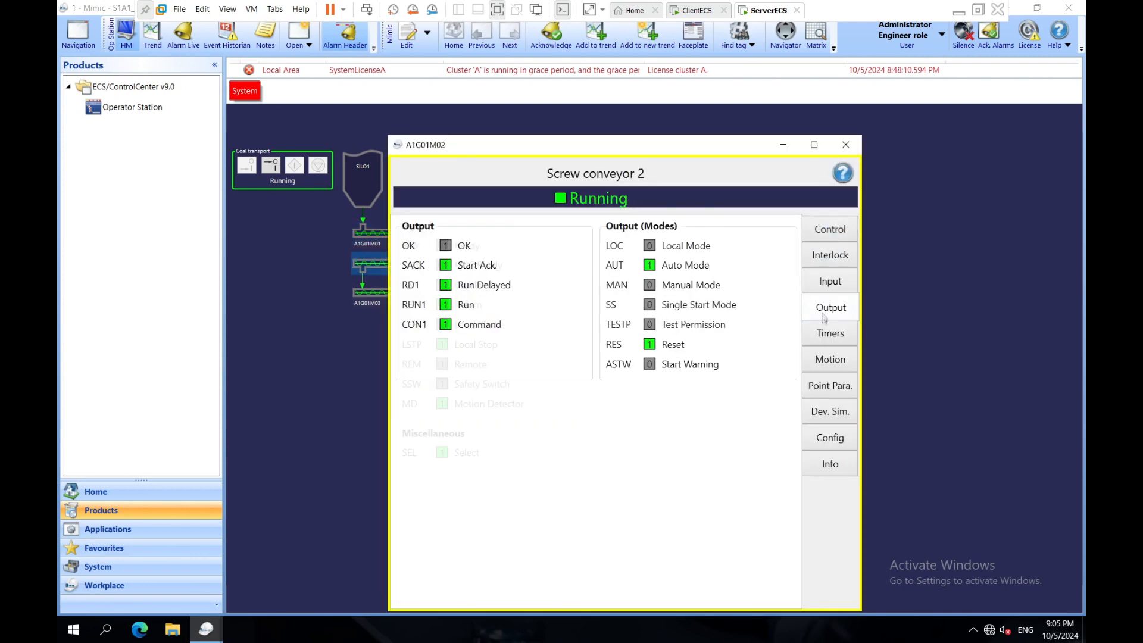
click(828, 333)
double_click(561, 245)
text(3)
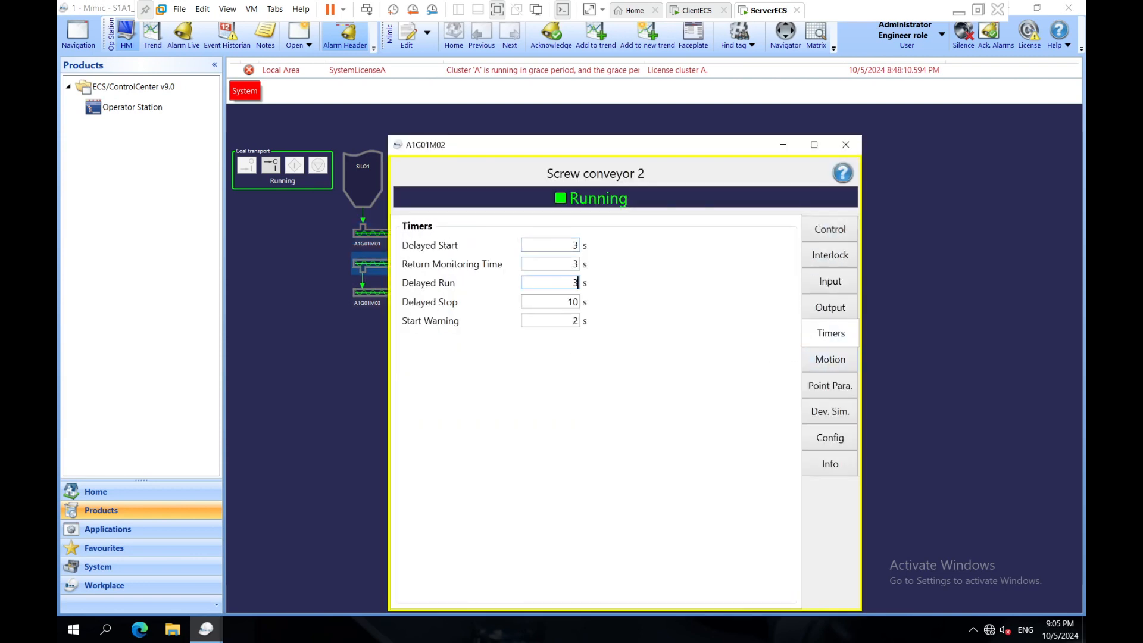
Step: Examine the motion settings, point parameters, device simulation and configuration of A1G01M02, and close its faceplate
click(821, 363)
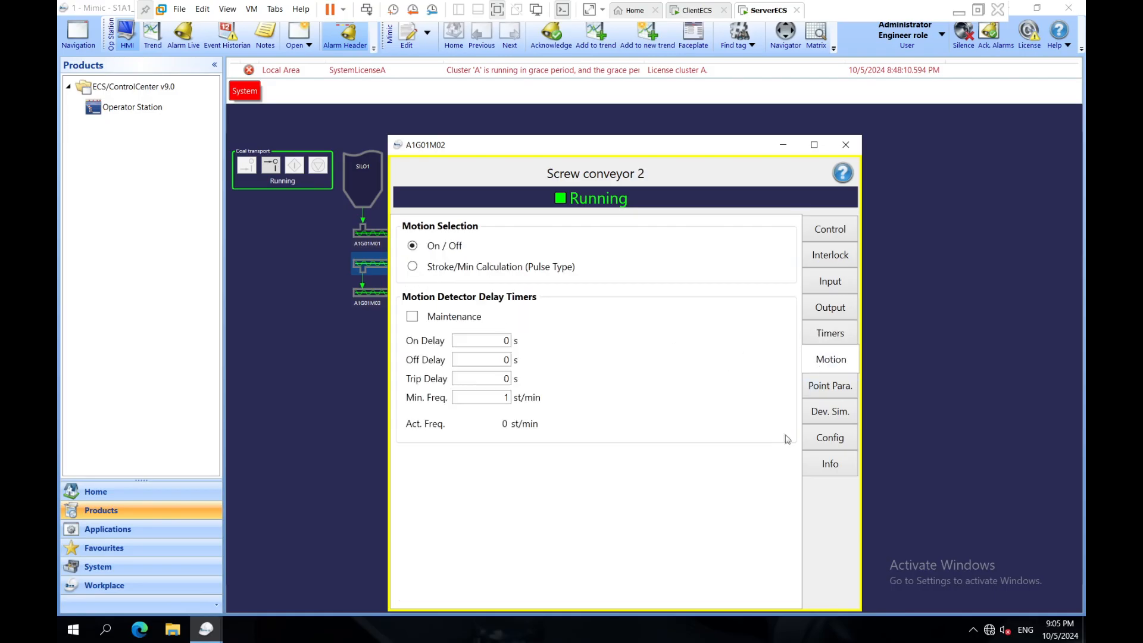
click(827, 386)
click(820, 410)
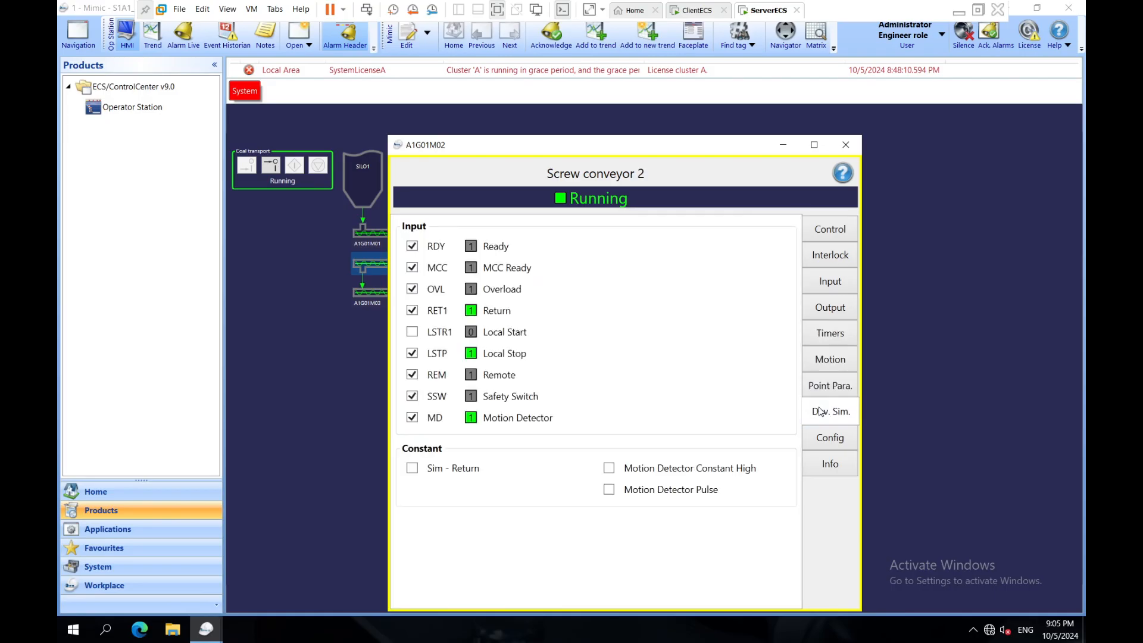
click(823, 437)
scroll(634, 485, down, 5)
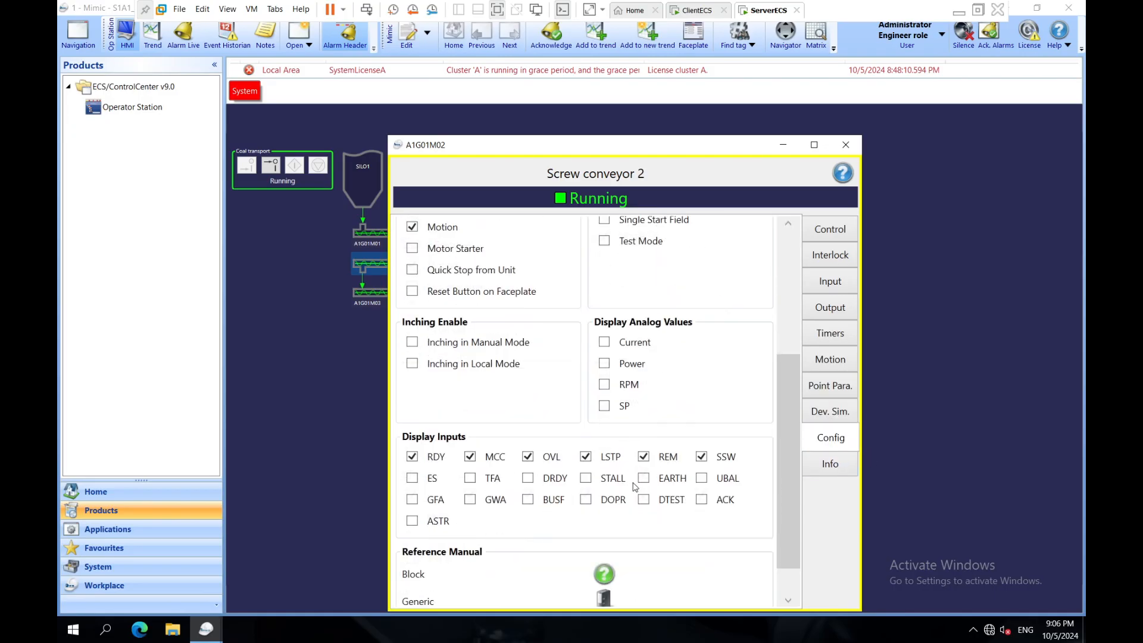
scroll(634, 485, down, 1)
click(845, 144)
Step: Set the Delayed Start, Delayed Run and Delayed Stop timers of A1G01M03 to 3 s
click(373, 296)
click(833, 261)
click(831, 280)
click(826, 307)
click(821, 333)
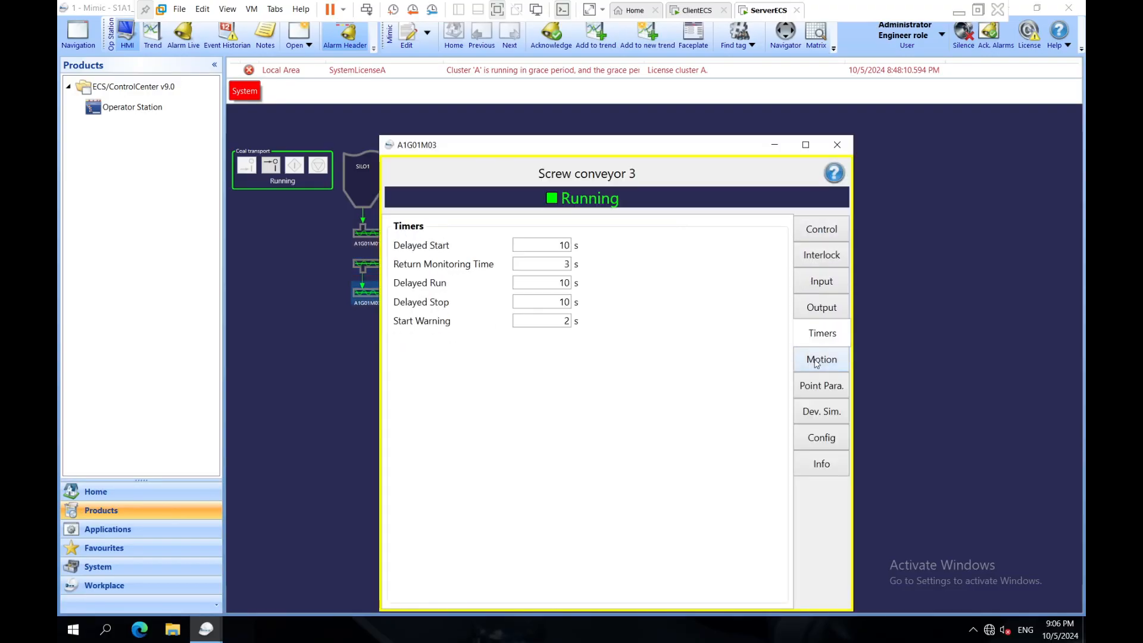
double_click(553, 245)
text(3)
double_click(563, 282)
text(3)
double_click(563, 302)
text(3)
Step: Examine the motion settings, device simulation and configuration of A1G01M03, and close its faceplate
click(822, 362)
click(821, 411)
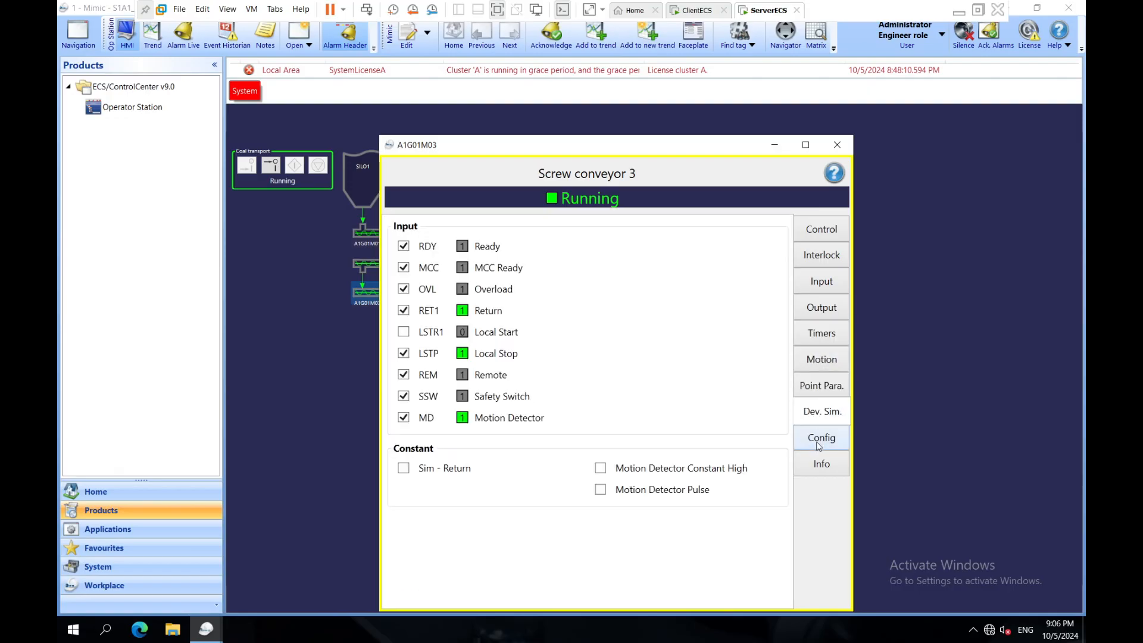
click(821, 437)
scroll(600, 392, down, 5)
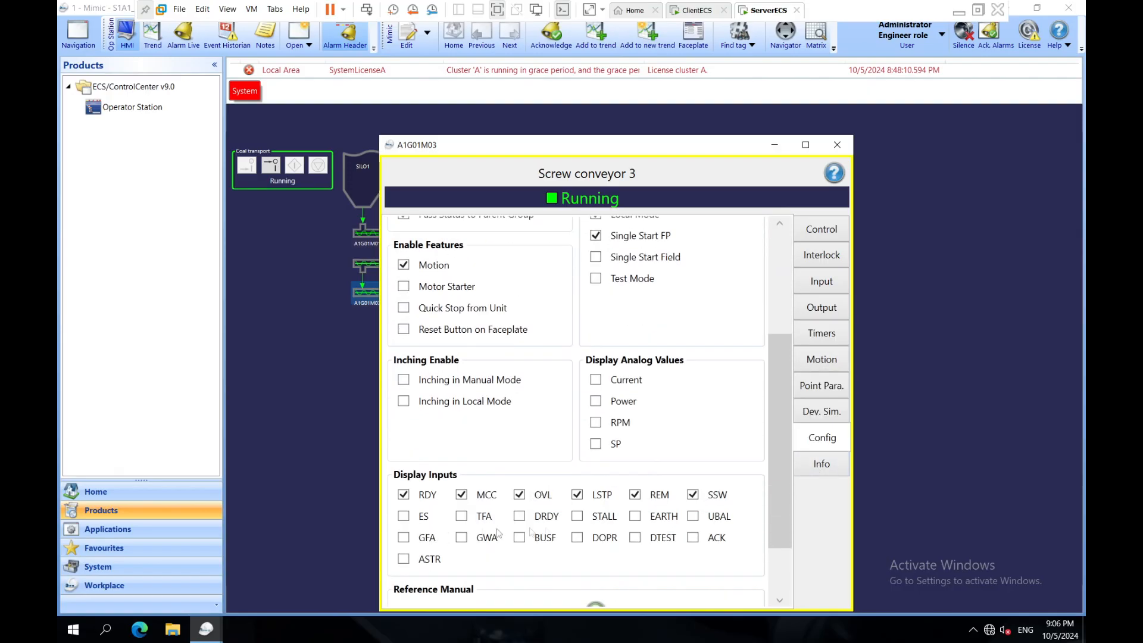
click(836, 145)
Step: De-select and quick-stop the Coal transport group A1G01, and close its faceplate
click(278, 154)
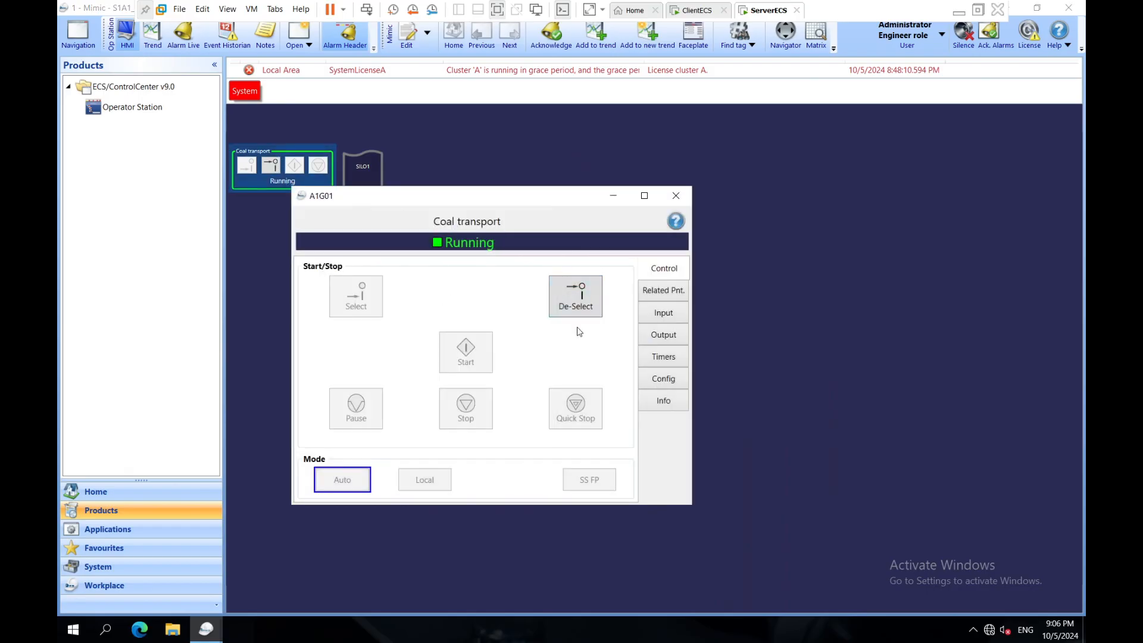
click(586, 413)
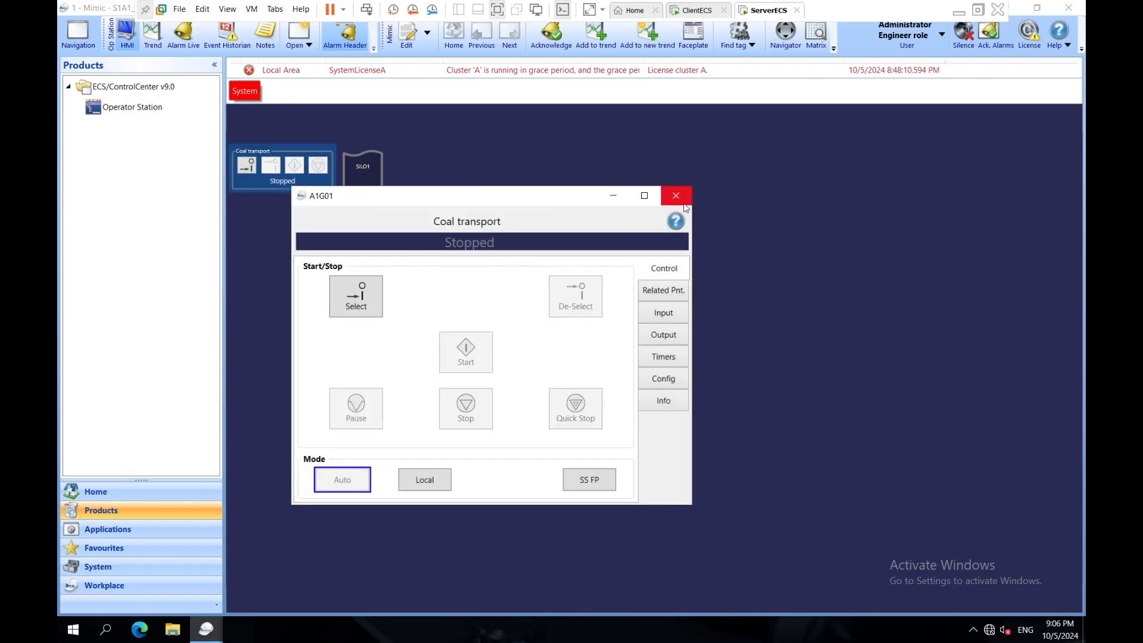
click(676, 196)
Step: Switch to the ClientECS machine and close the LAD/STL/FBD editor
click(693, 10)
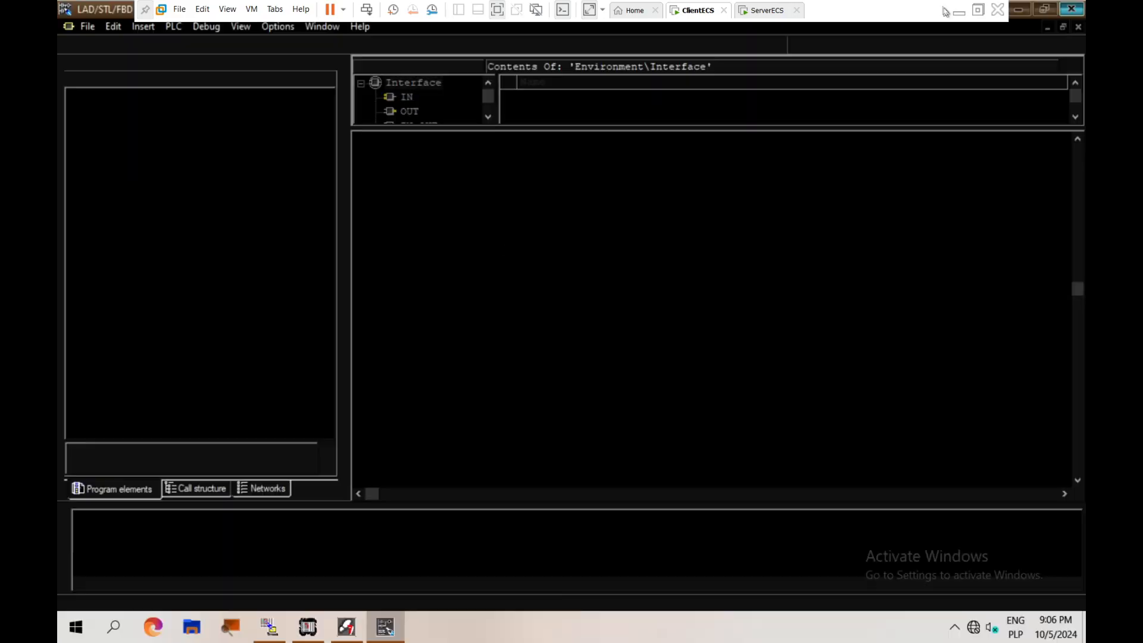
right_click(385, 626)
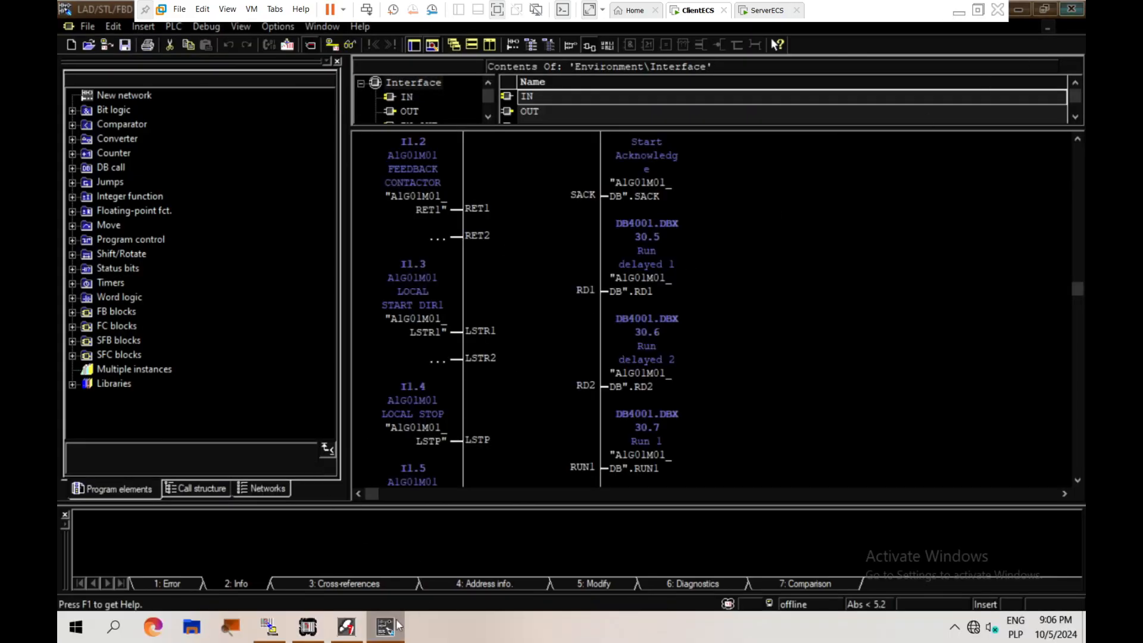
click(382, 591)
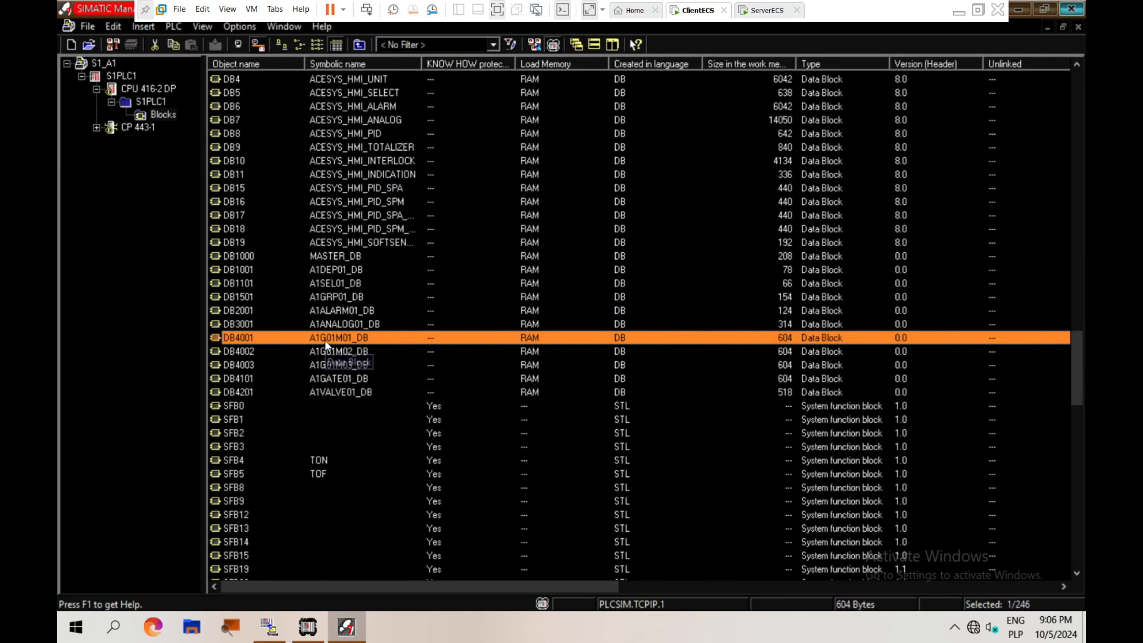
Step: Arrange the offline and online S1_A1 project windows side by side in SIMATIC Manager
click(1062, 26)
drag(510, 88, 768, 67)
drag(486, 428, 485, 592)
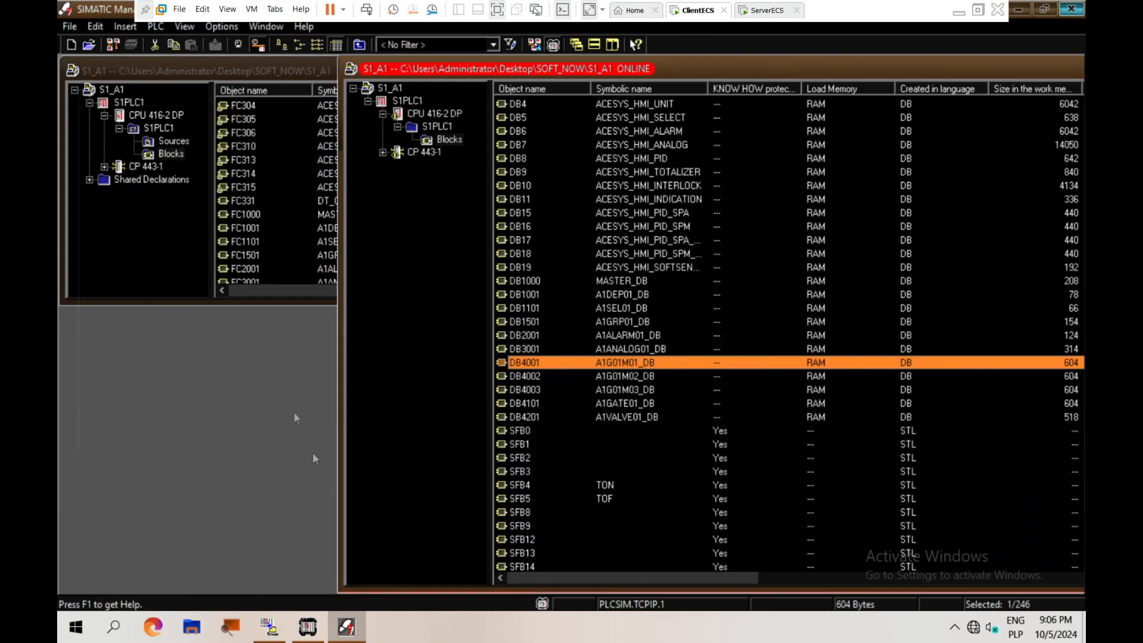
drag(341, 392, 471, 391)
click(192, 300)
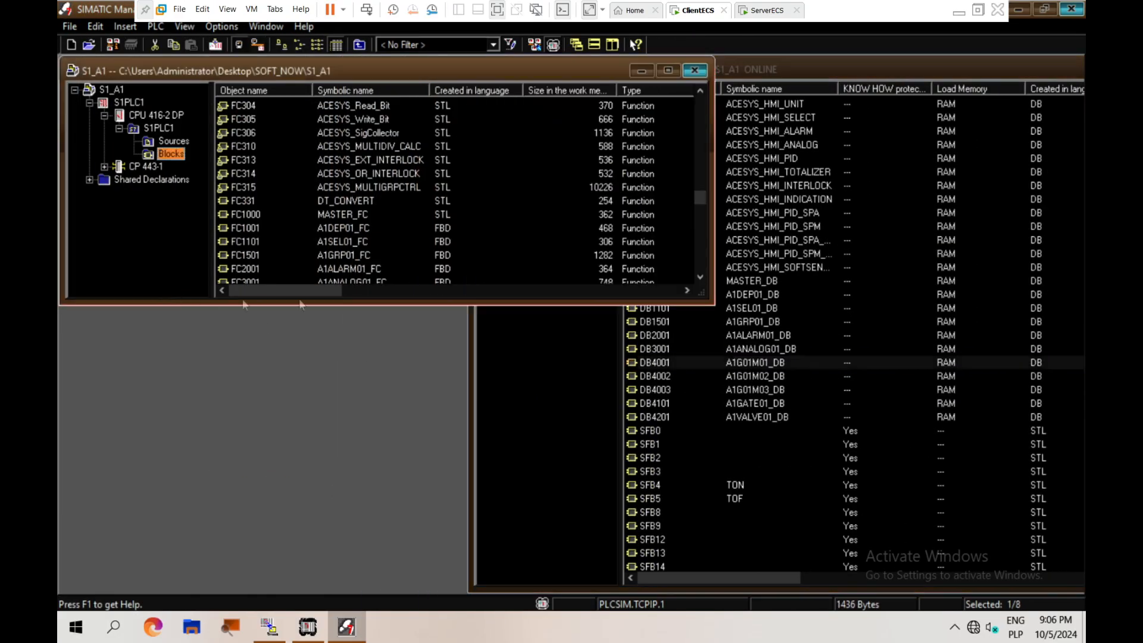
drag(708, 303, 603, 592)
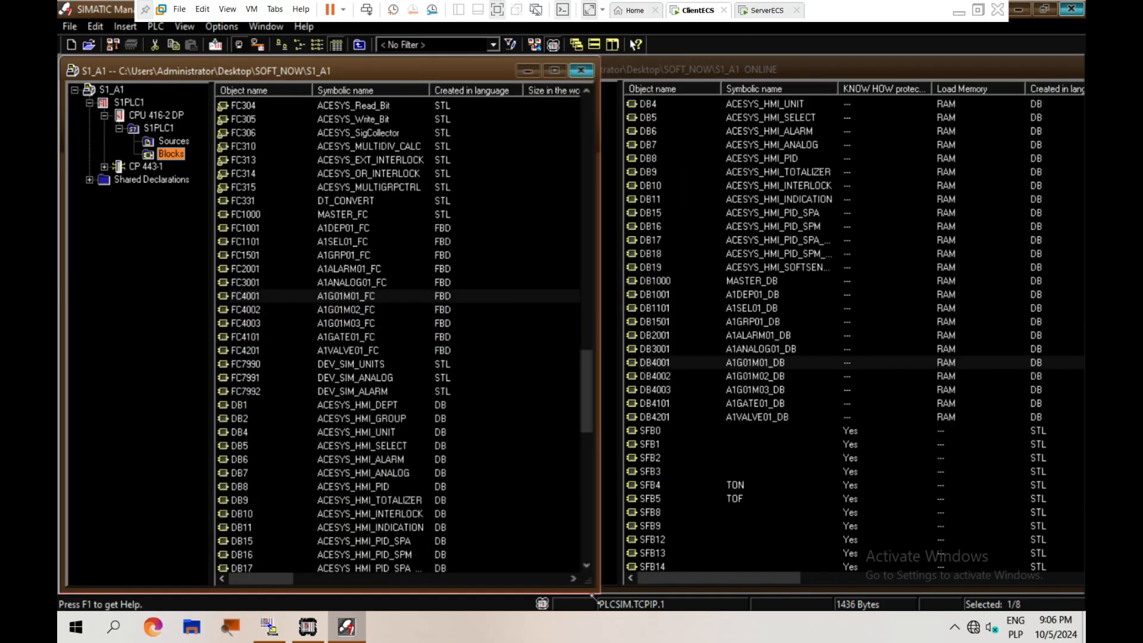
Step: Copy data blocks DB4001, DB4002, DB4003 and DB1501 from the online project into the offline blocks, overwriting all existing ones
click(667, 360)
click(679, 376)
click(686, 360)
ctrl+click(681, 376)
ctrl+click(681, 391)
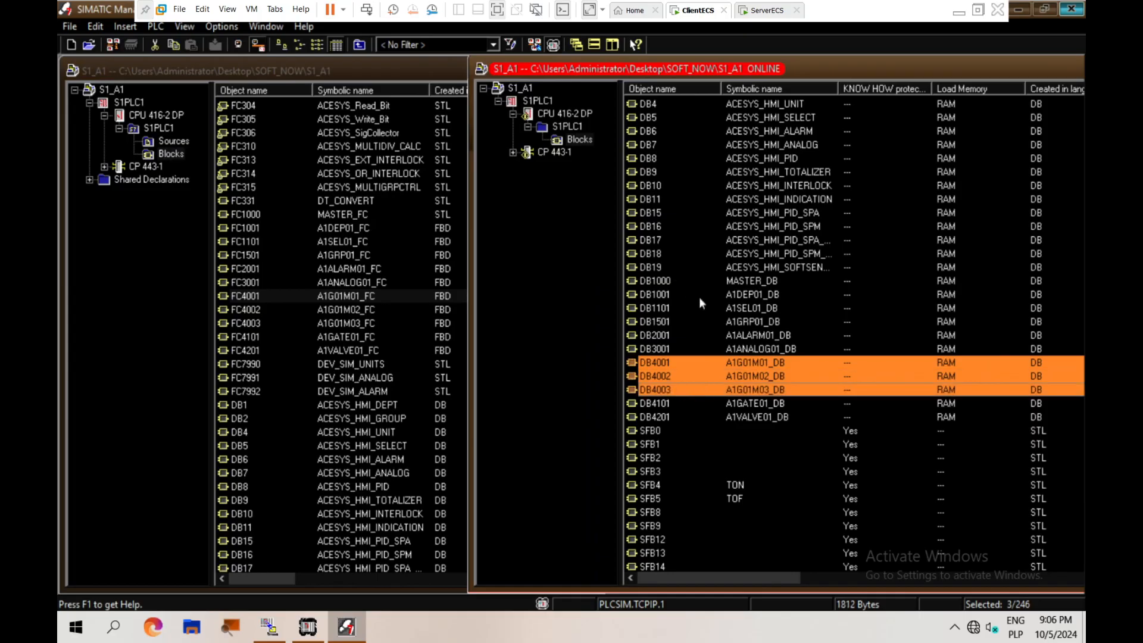
ctrl+click(670, 321)
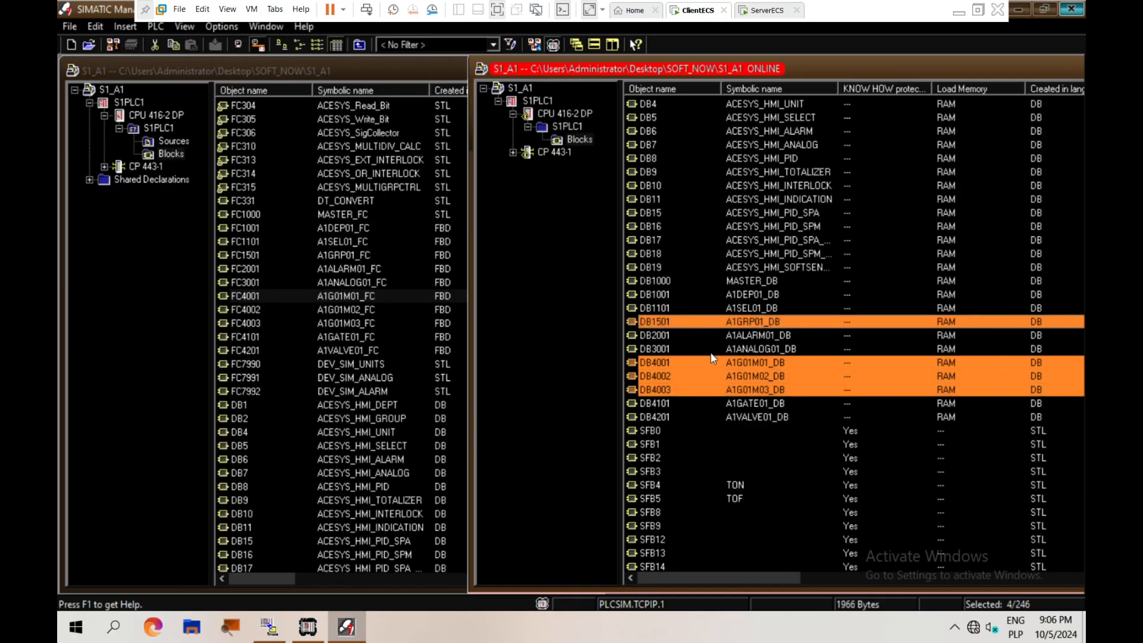
key(ctrl+c)
click(296, 378)
key(ctrl+v)
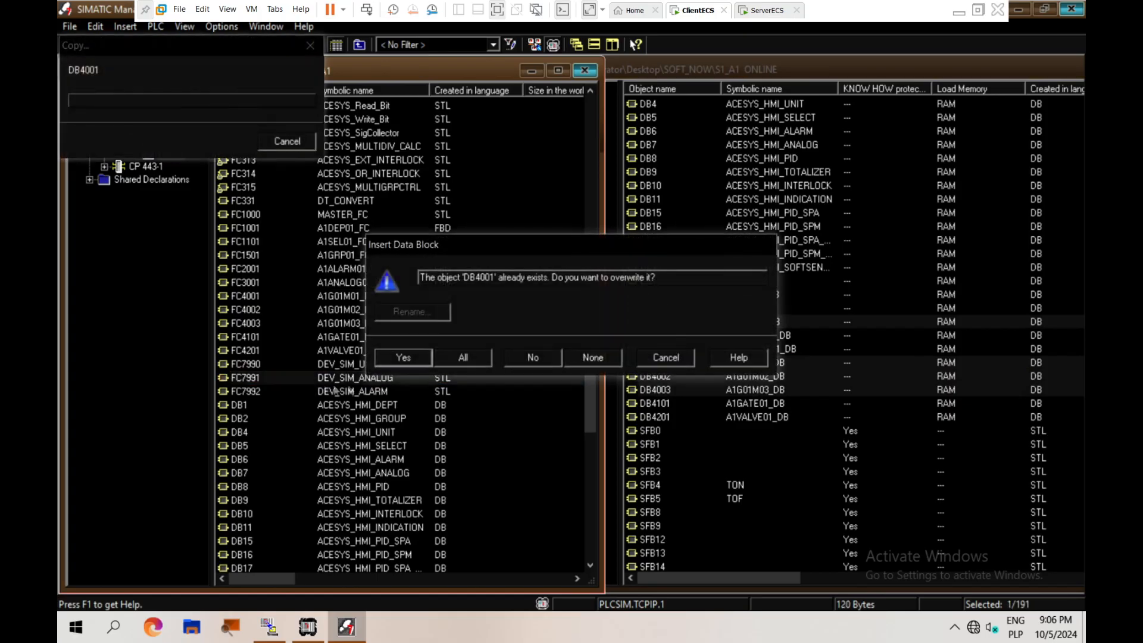
click(476, 356)
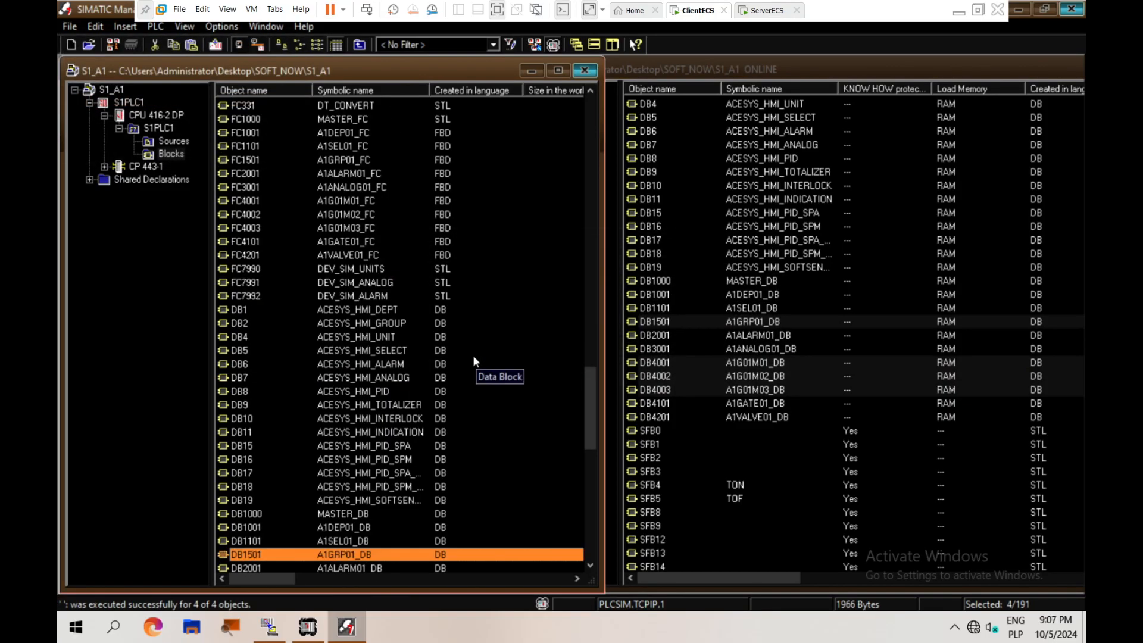
Step: Close the online project window and maximize the offline S1_A1 project
click(931, 71)
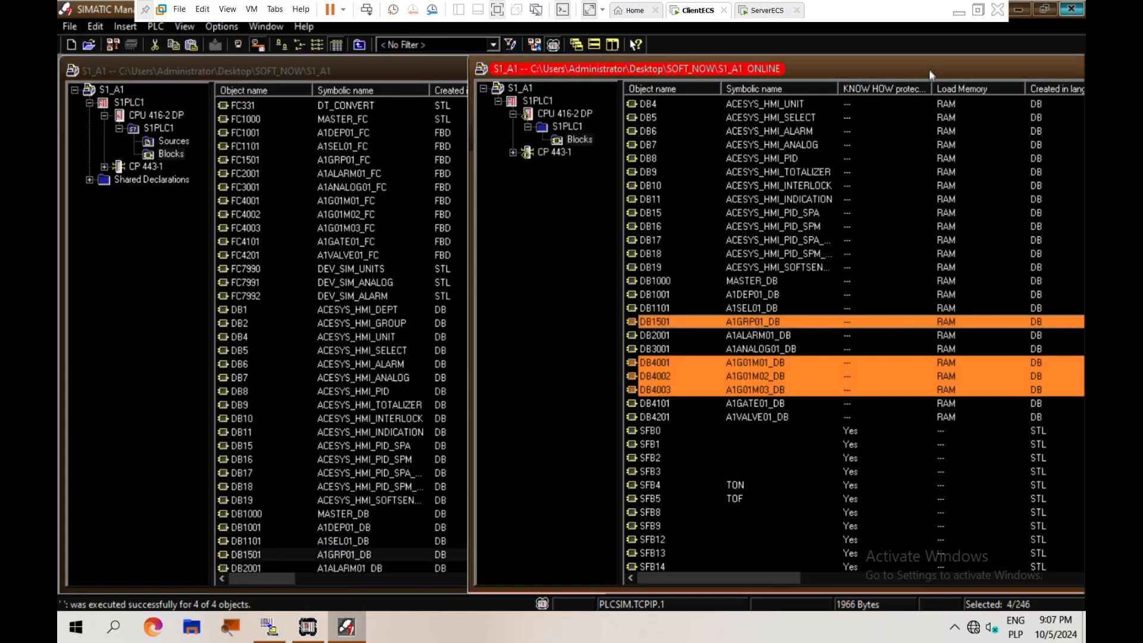
double_click(926, 73)
click(1039, 80)
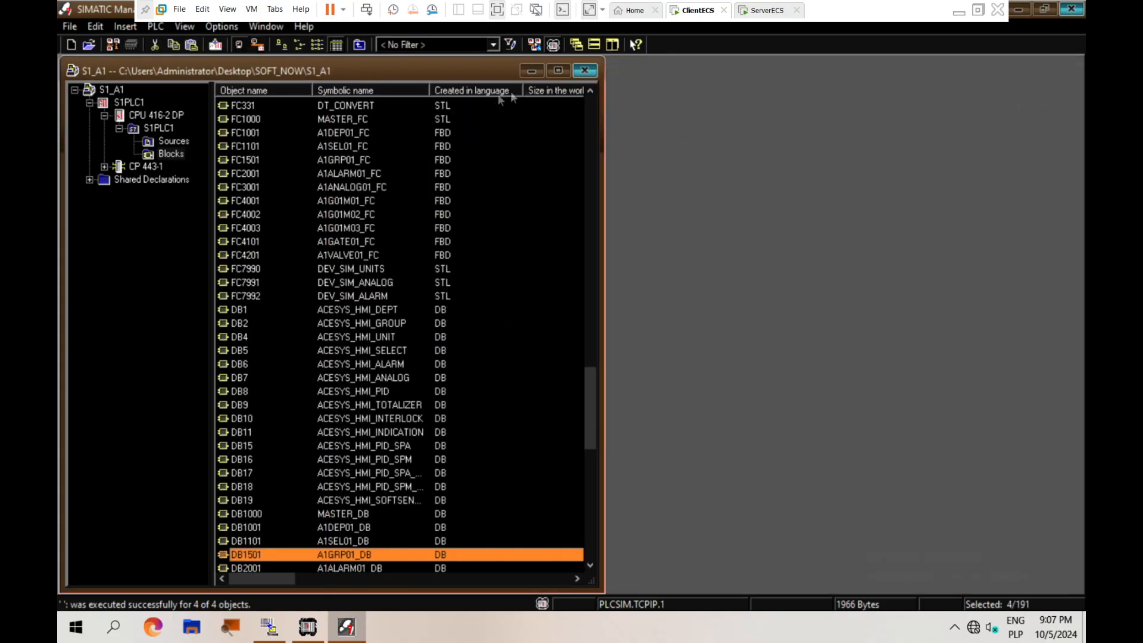
click(558, 71)
key(ctrl+alt+s)
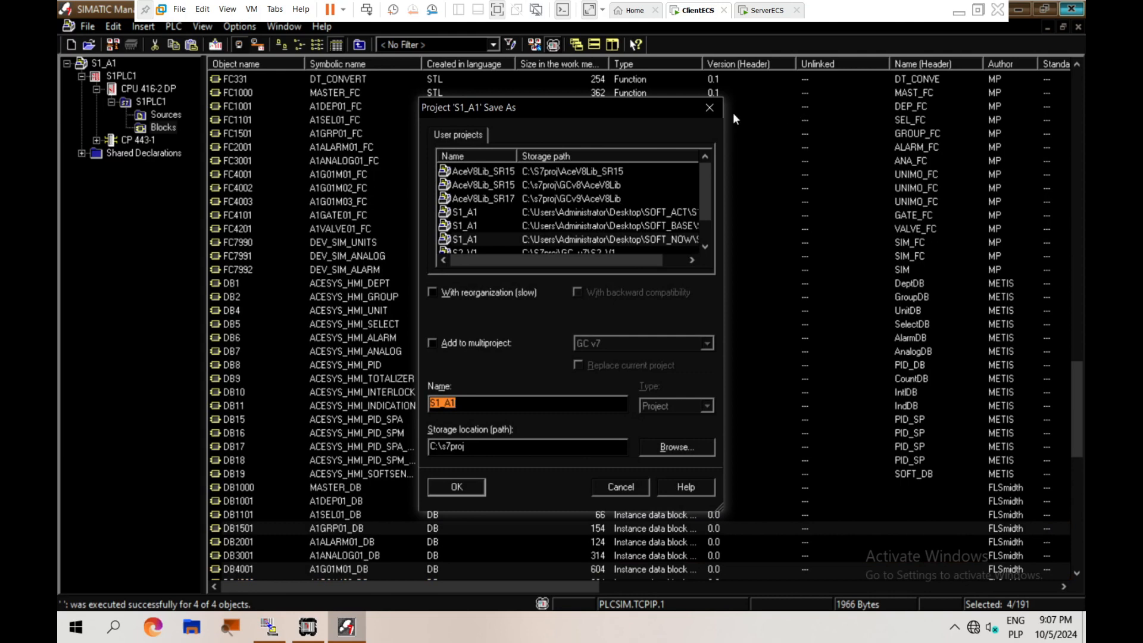
click(709, 107)
click(737, 269)
Step: Set the symbolic name of function FC2001 to A1G01AL01_LEVEL_FC in its object properties
scroll(738, 292, down, 2)
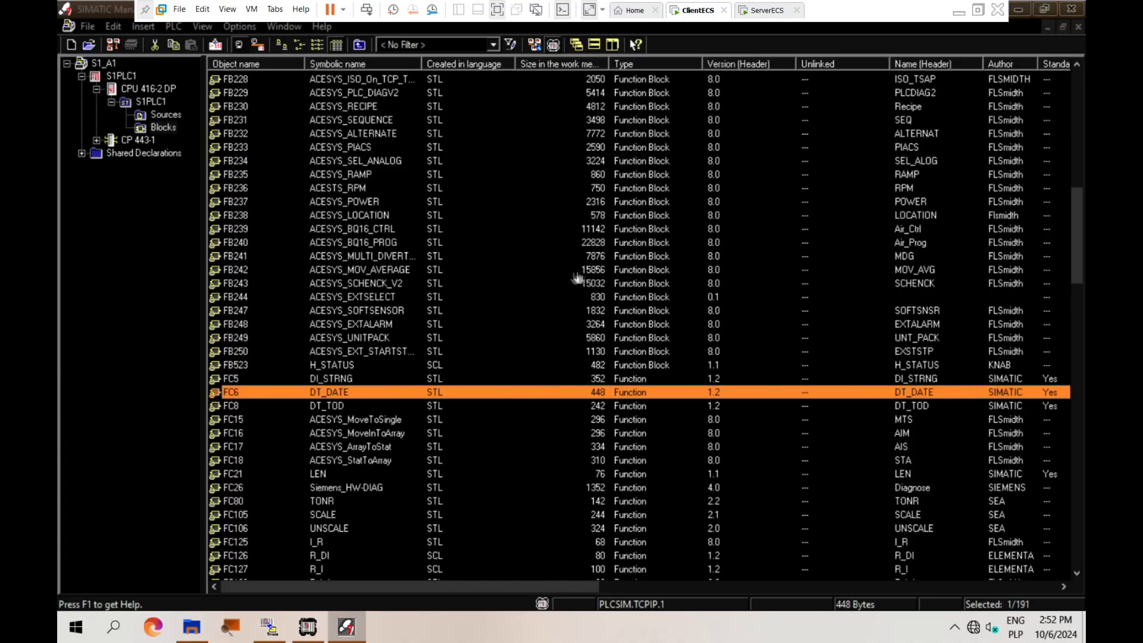
scroll(484, 313, down, 8)
scroll(319, 333, down, 8)
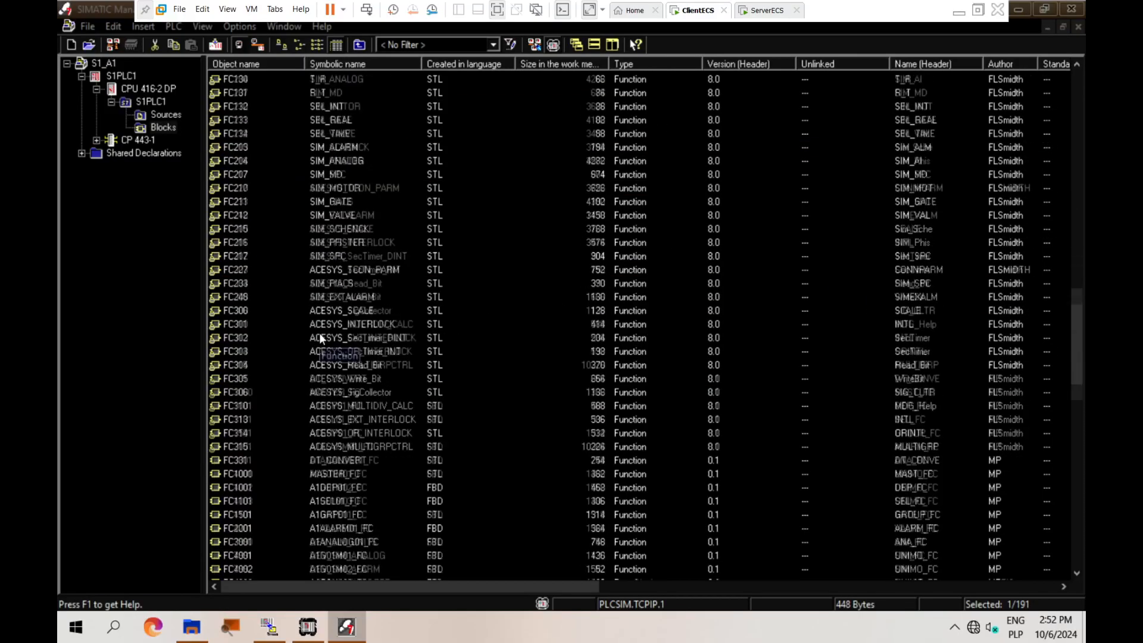
scroll(273, 357, down, 2)
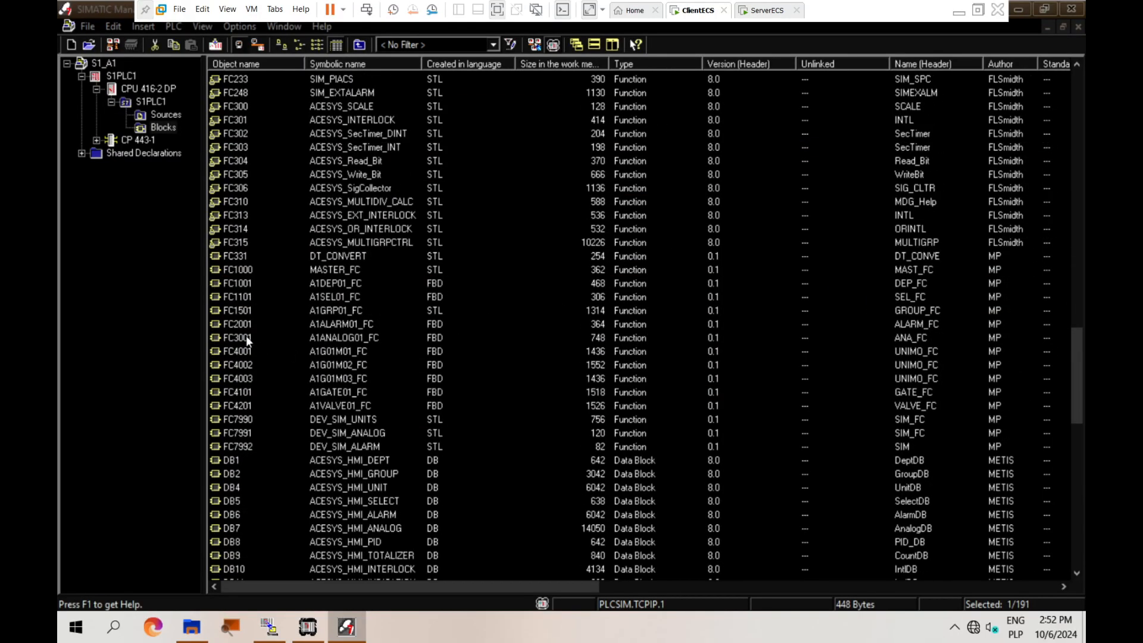
scroll(248, 340, down, 1)
click(244, 284)
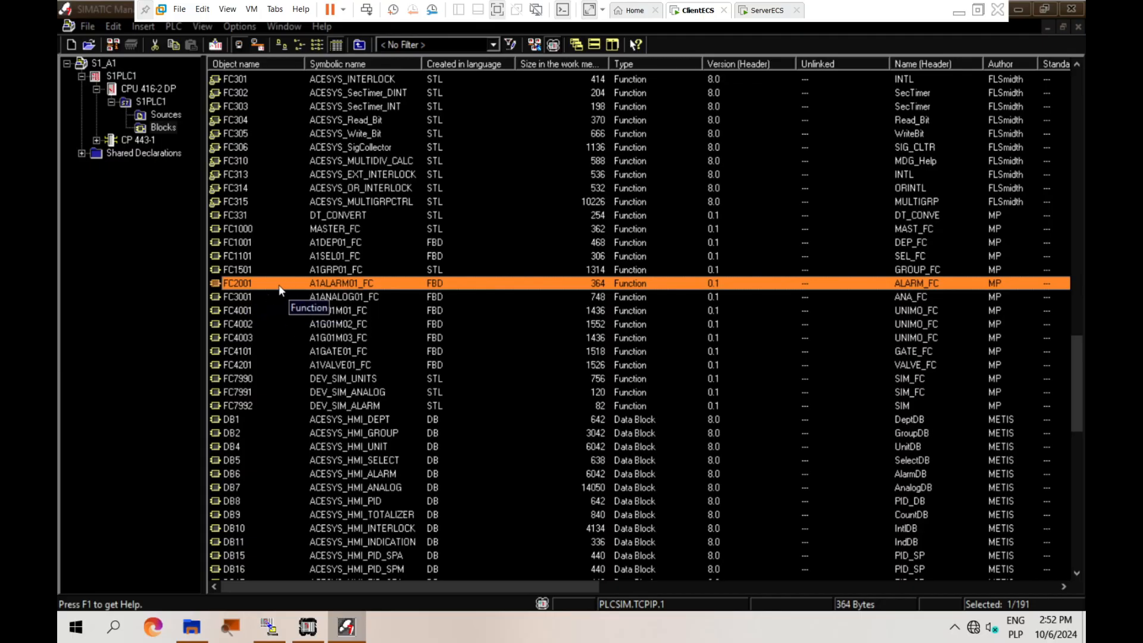
right_click(278, 284)
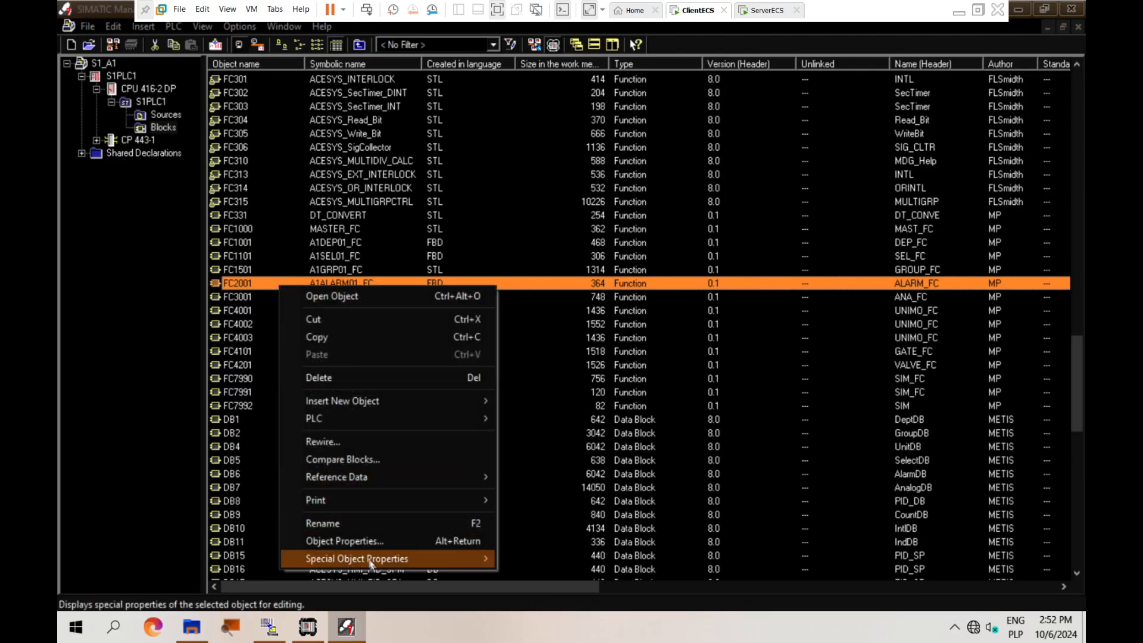
click(350, 542)
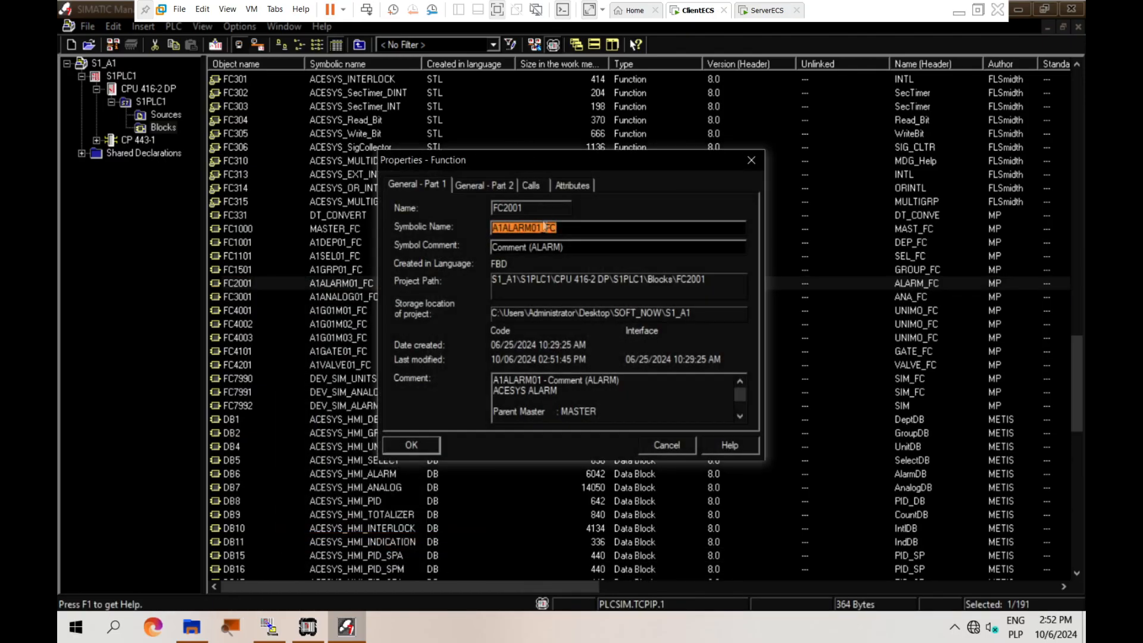
drag(541, 227, 455, 225)
text(A1)
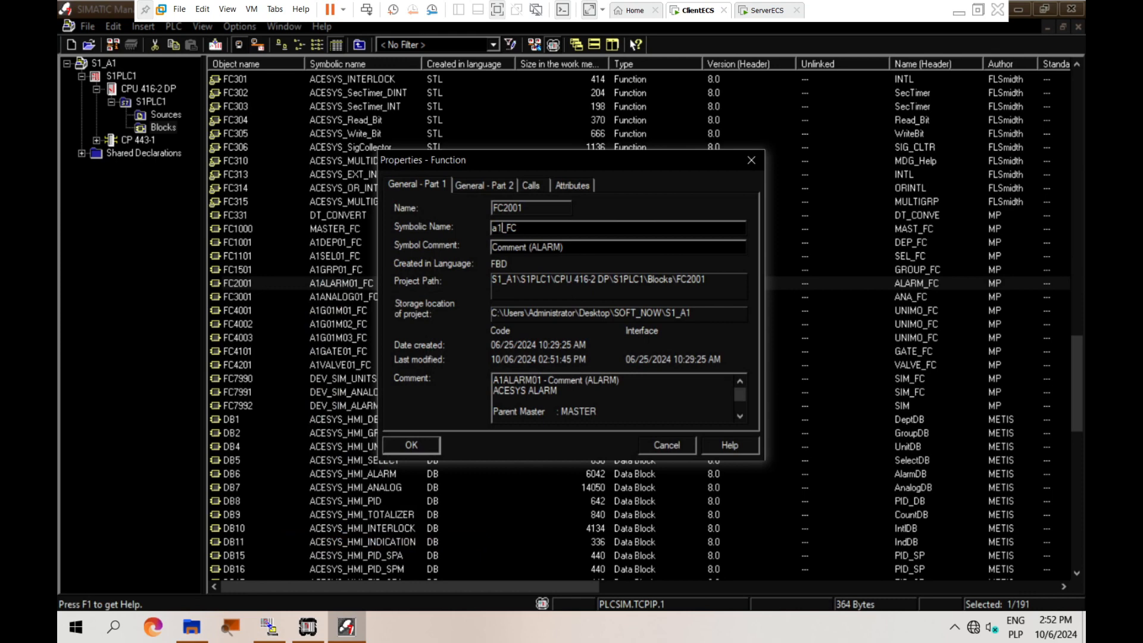
text(G01AL01_LEVEL)
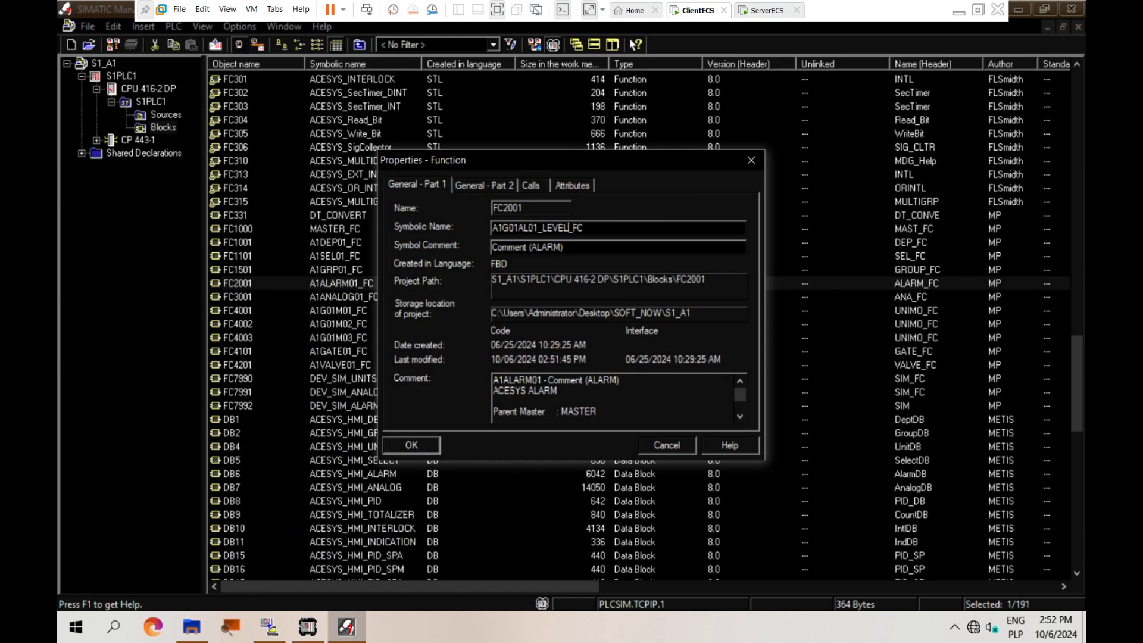
Step: Copy FC2001's new symbolic name, set its symbol comment to "Overfill Silo 1 (ALARM)", and apply the properties
double_click(562, 228)
drag(528, 248, 483, 254)
text(Overfill Silo 1)
key(BackSpace)
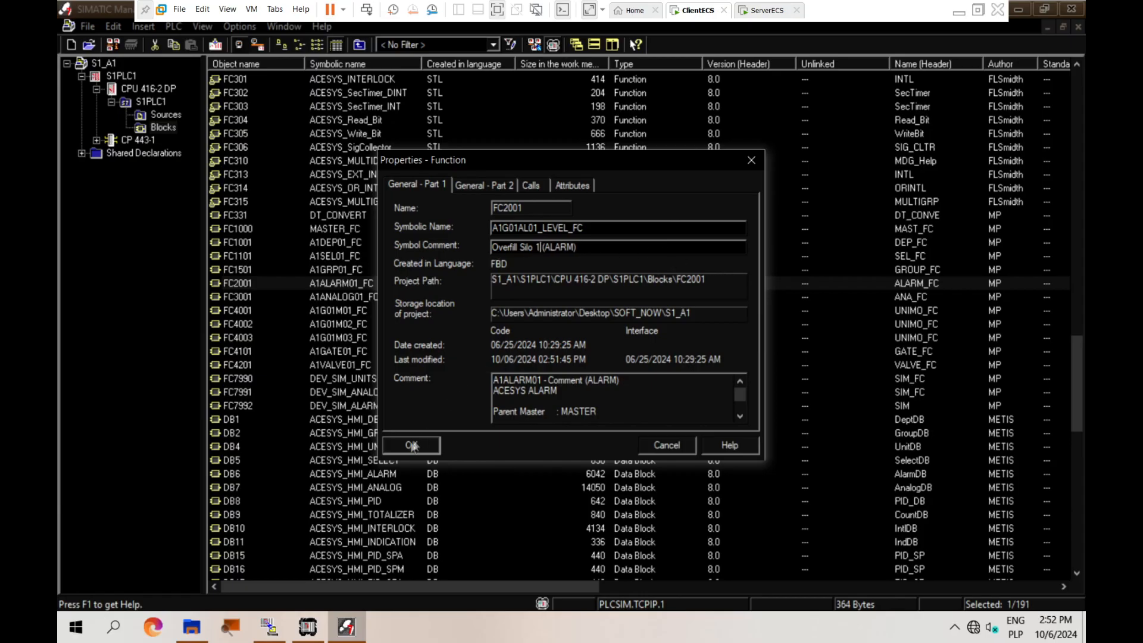
click(410, 443)
Step: Change the symbolic name of data block DB2001 to A1G01AL01_LEVEL_DB
scroll(253, 327, down, 8)
click(247, 355)
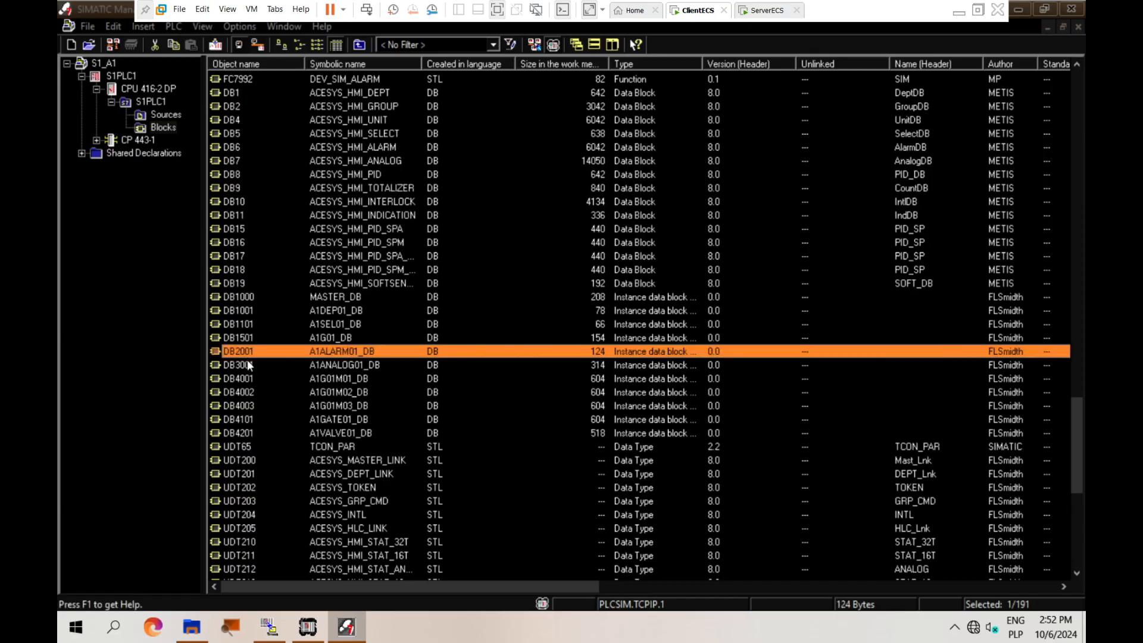
right_click(250, 356)
click(304, 325)
key(ctrl+v)
key(BackSpace)
key(BackSpace)
text(DB)
click(422, 445)
Step: Open function FC2001 and replace the tag name in its block title with A1G01AL01_LEVEL
scroll(423, 351, up, 6)
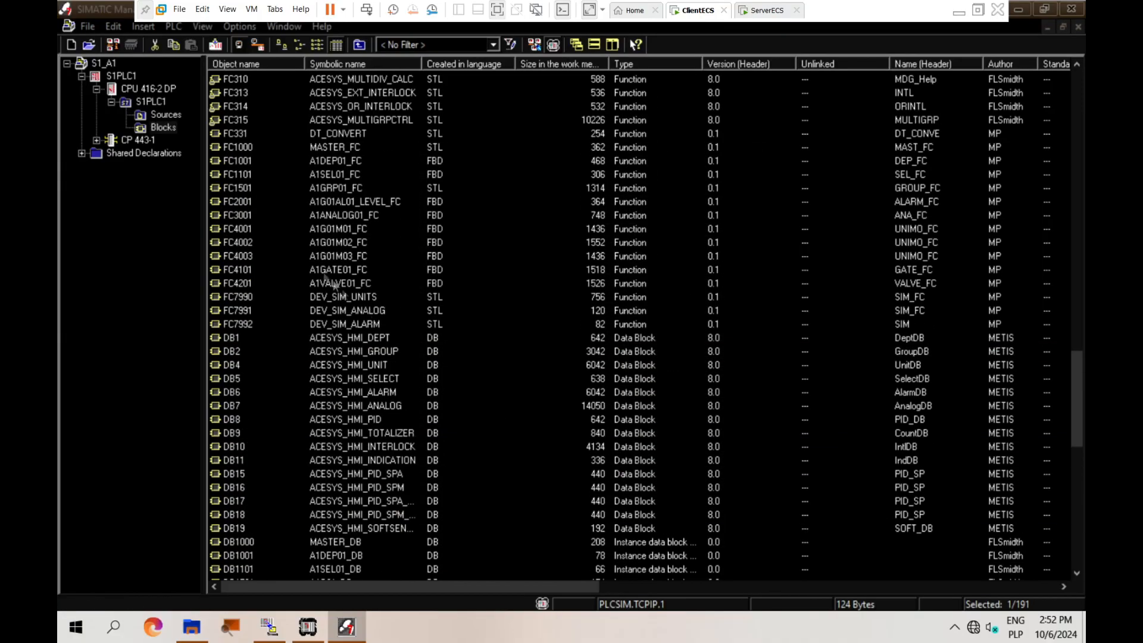
double_click(254, 203)
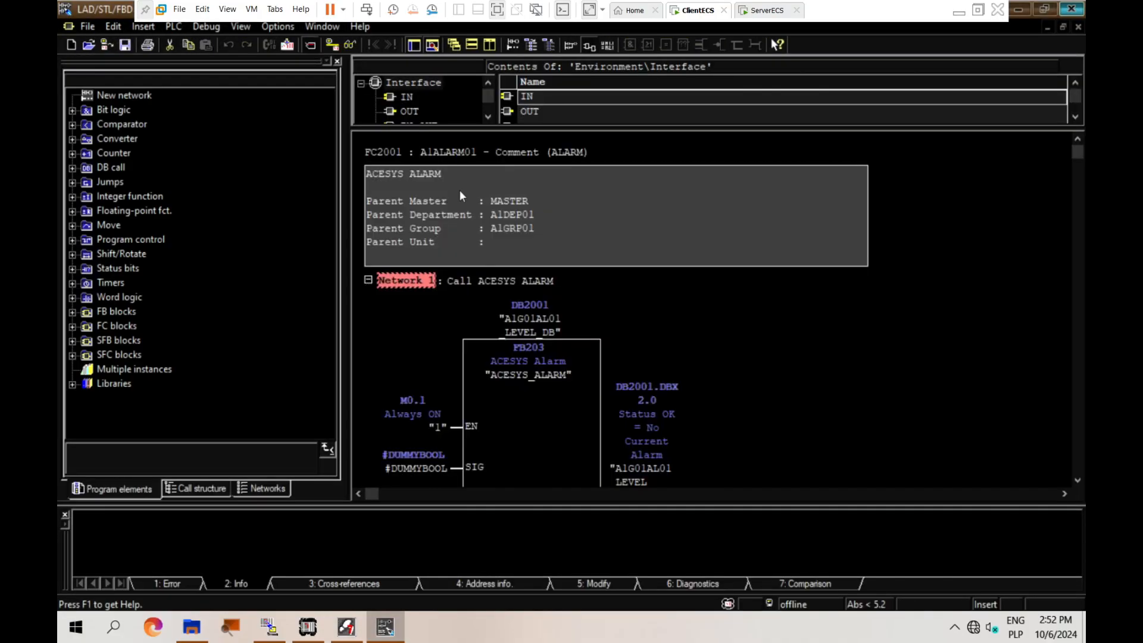
click(470, 156)
double_click(470, 154)
key(ctrl+v)
key(BackSpace)
key(BackSpace)
key(BackSpace)
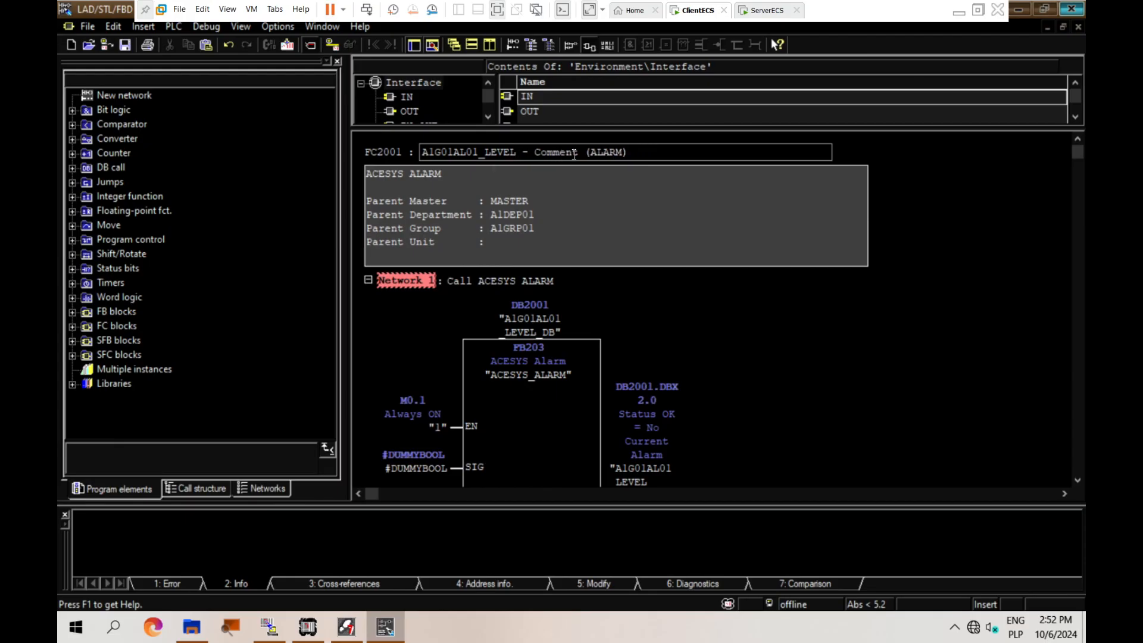
Step: Replace the word "Comment" in FC2001's block title with "Overfill Silo 1"
drag(579, 151, 535, 152)
text(Over)
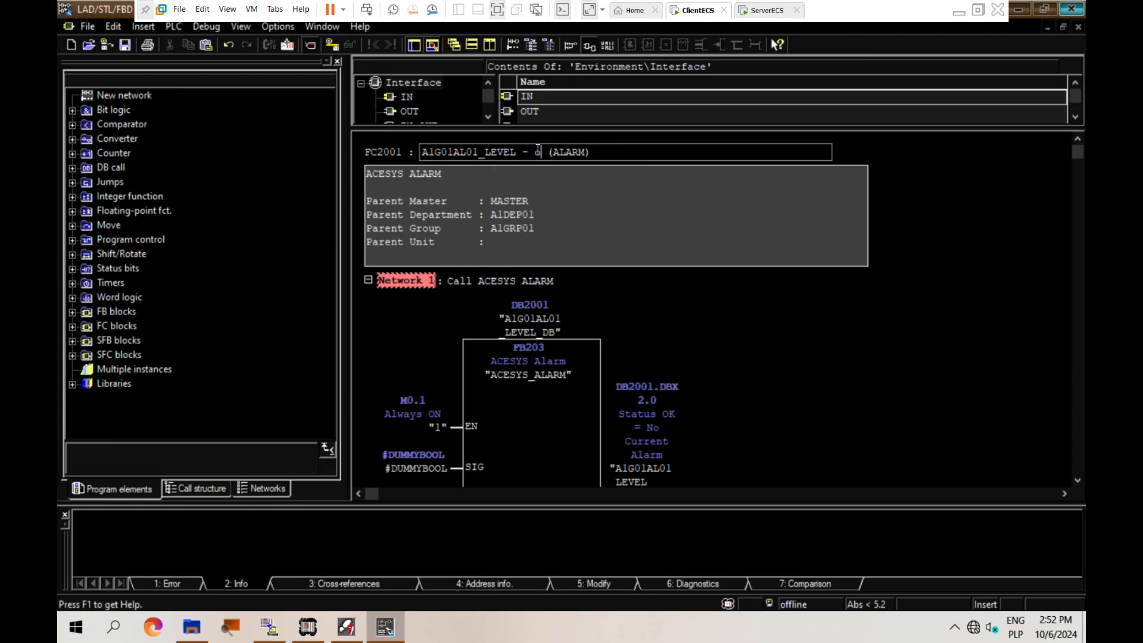
text(fill Silo)
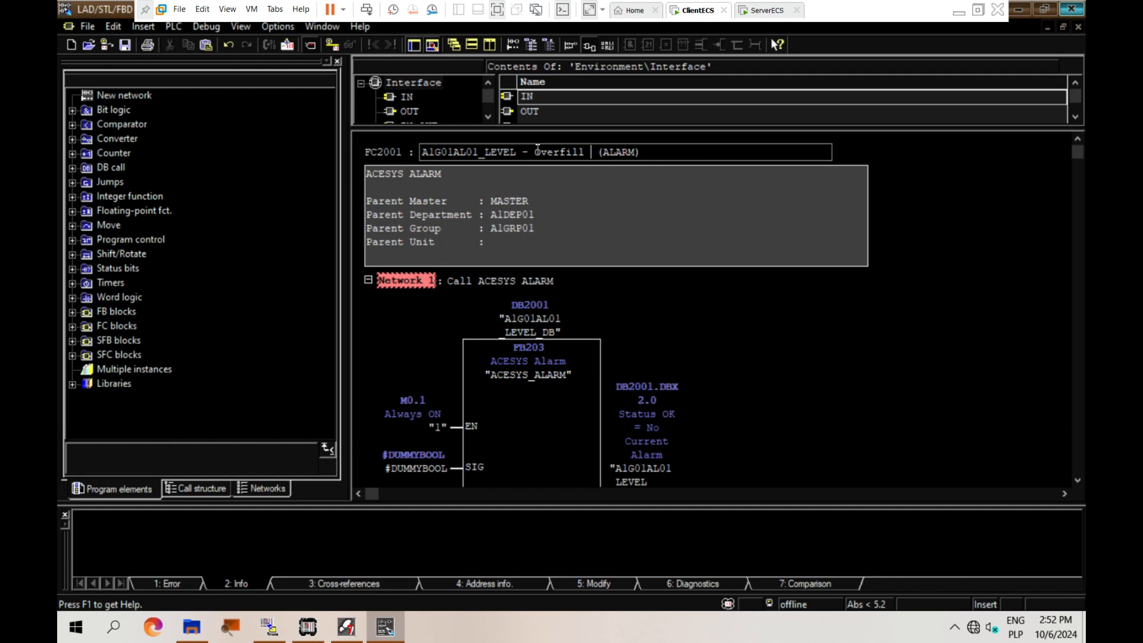
text( 1)
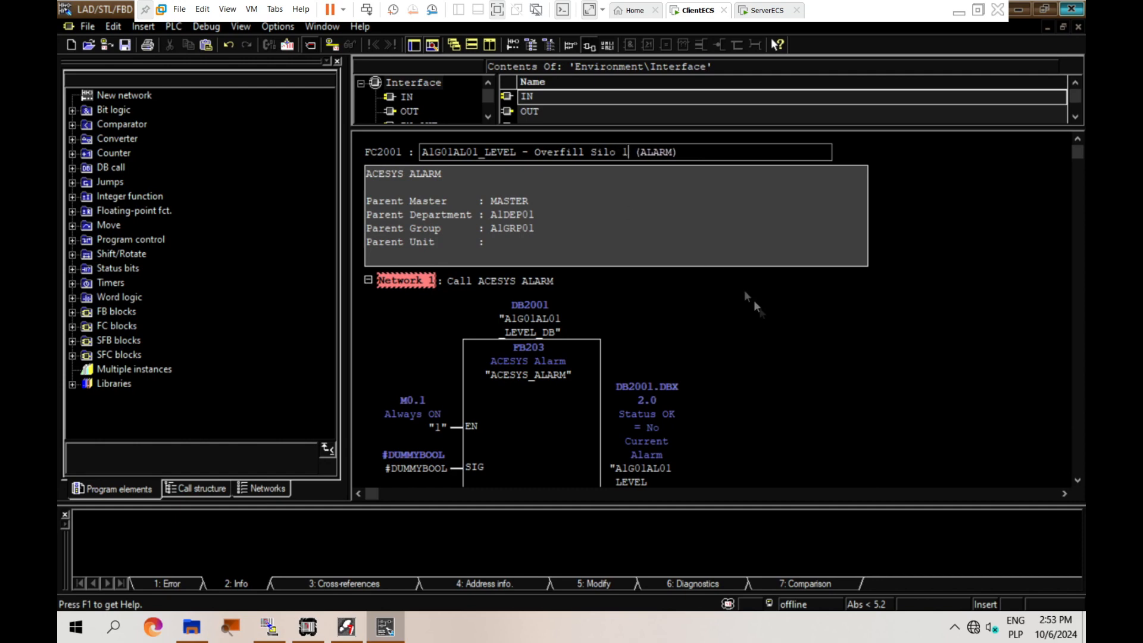
click(771, 333)
Step: Assign input I0.0 to the SIG parameter of the ACESYS alarm call in FC2001
scroll(771, 333, down, 4)
scroll(437, 267, down, 1)
click(436, 266)
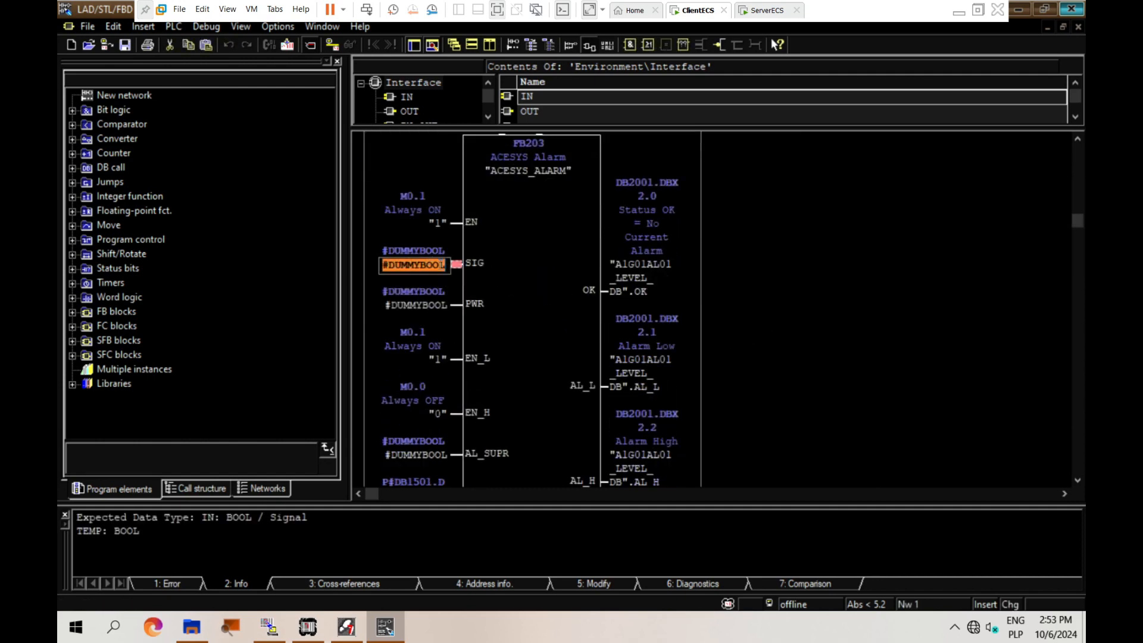
text(i0.0)
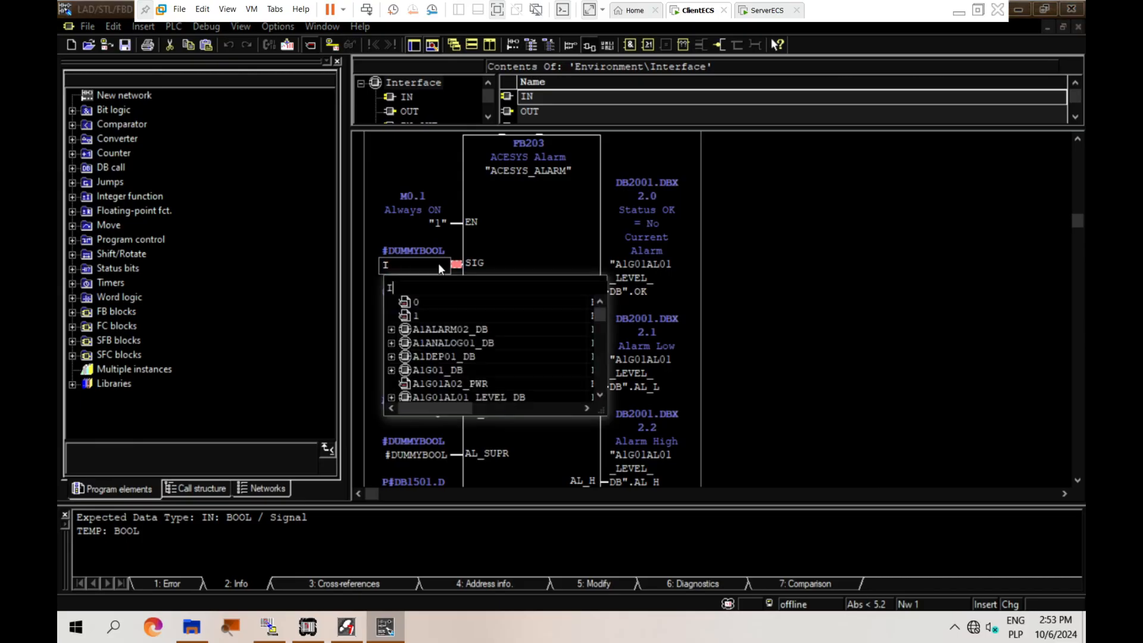
key(Return)
key(Return)
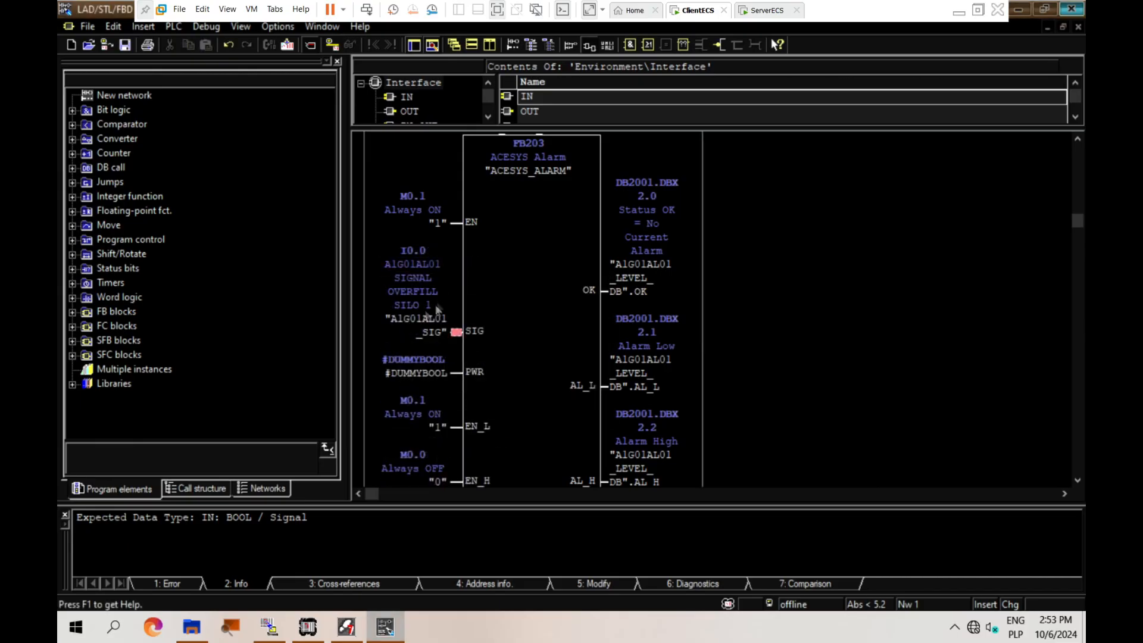
Step: Assign input I0.1 to the PWR parameter of the FC2001 alarm call
scroll(439, 265, down, 2)
scroll(451, 285, up, 1)
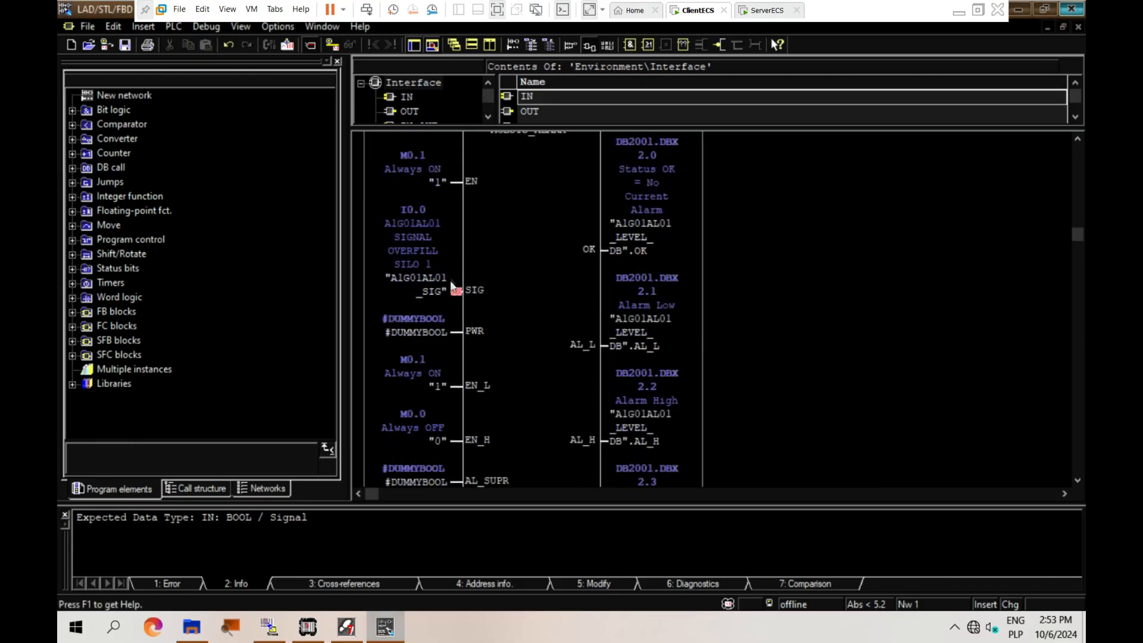
click(429, 332)
text(i0.1)
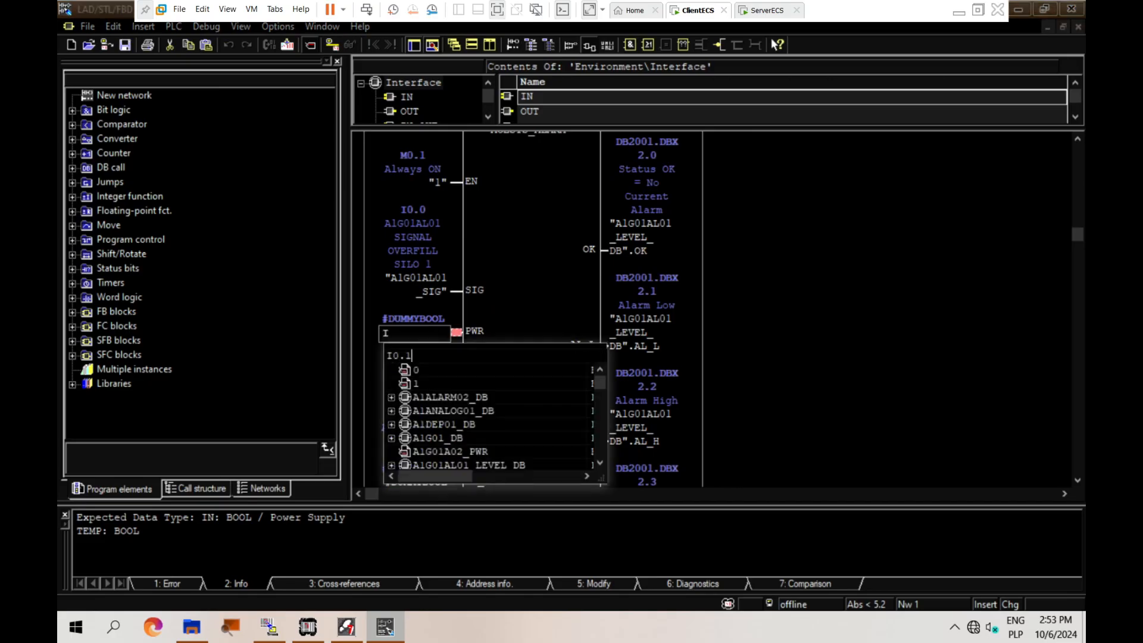
key(Return)
key(Return)
Step: Examine the SIG, PWR, EN_L and EN_H connections of the FC2001 alarm call
click(457, 292)
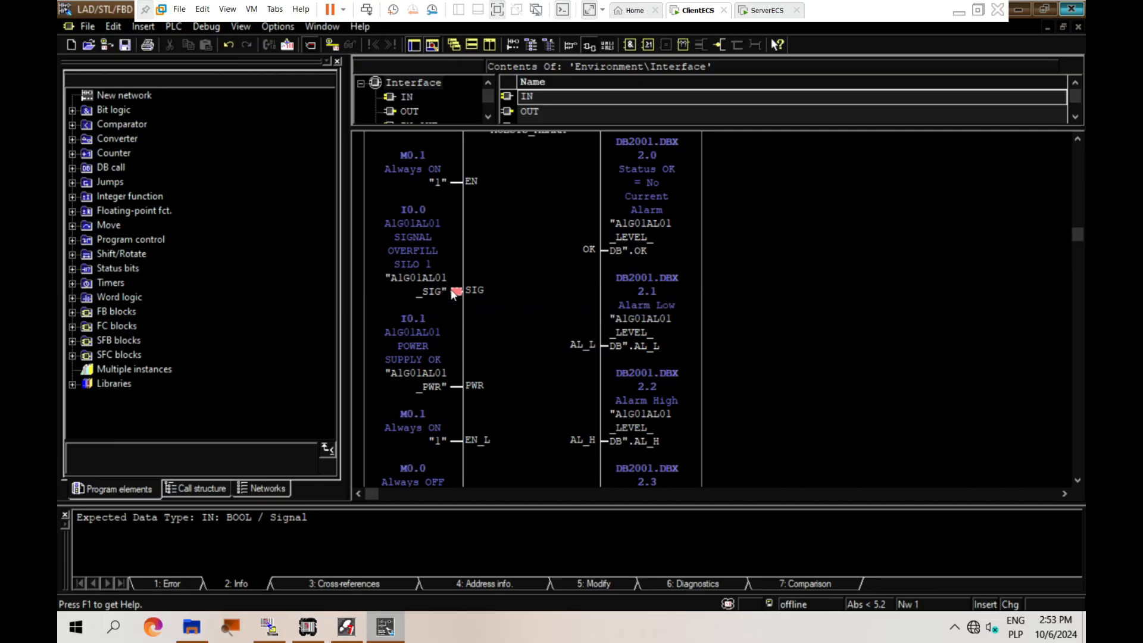
scroll(452, 290, down, 1)
click(454, 345)
scroll(458, 339, down, 1)
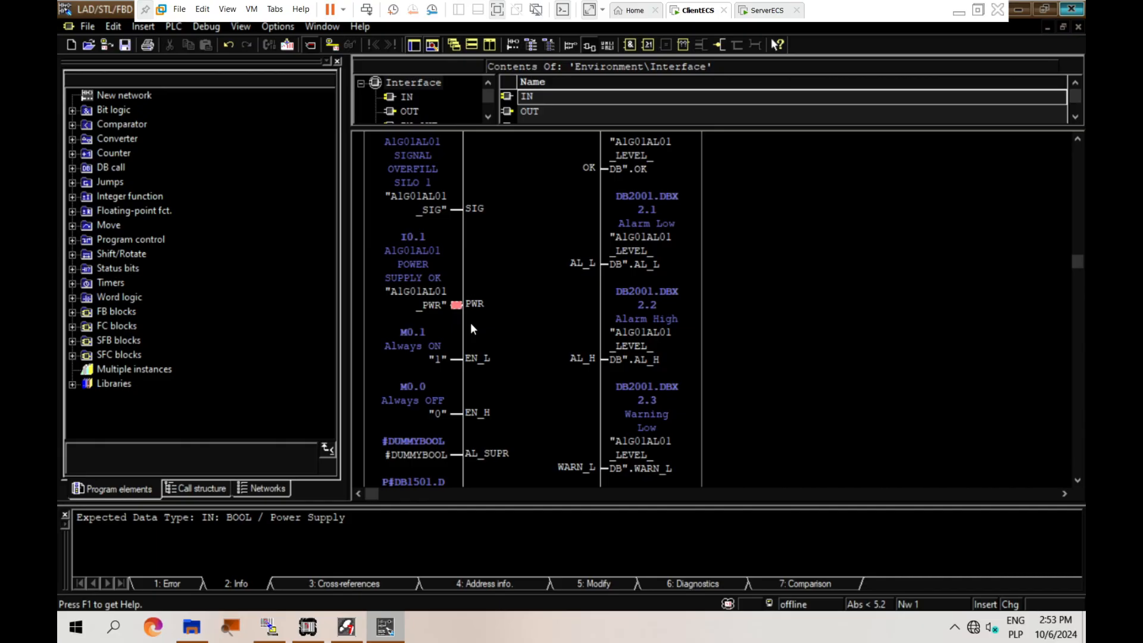
scroll(471, 323, down, 3)
key(Down)
click(457, 373)
click(458, 319)
click(460, 369)
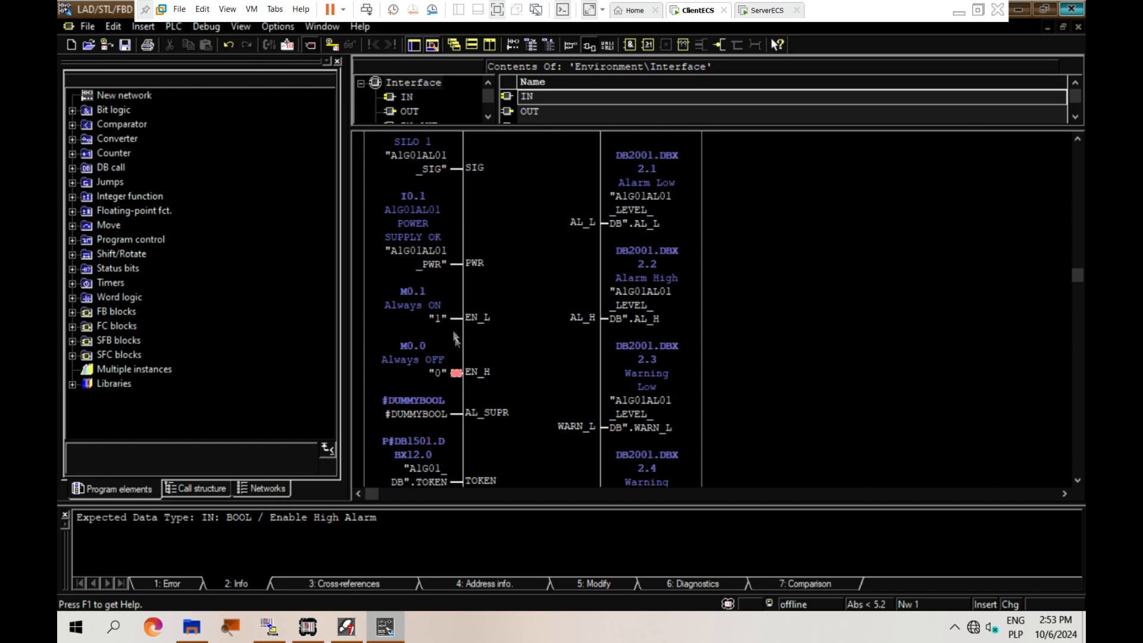
click(459, 319)
scroll(457, 323, down, 2)
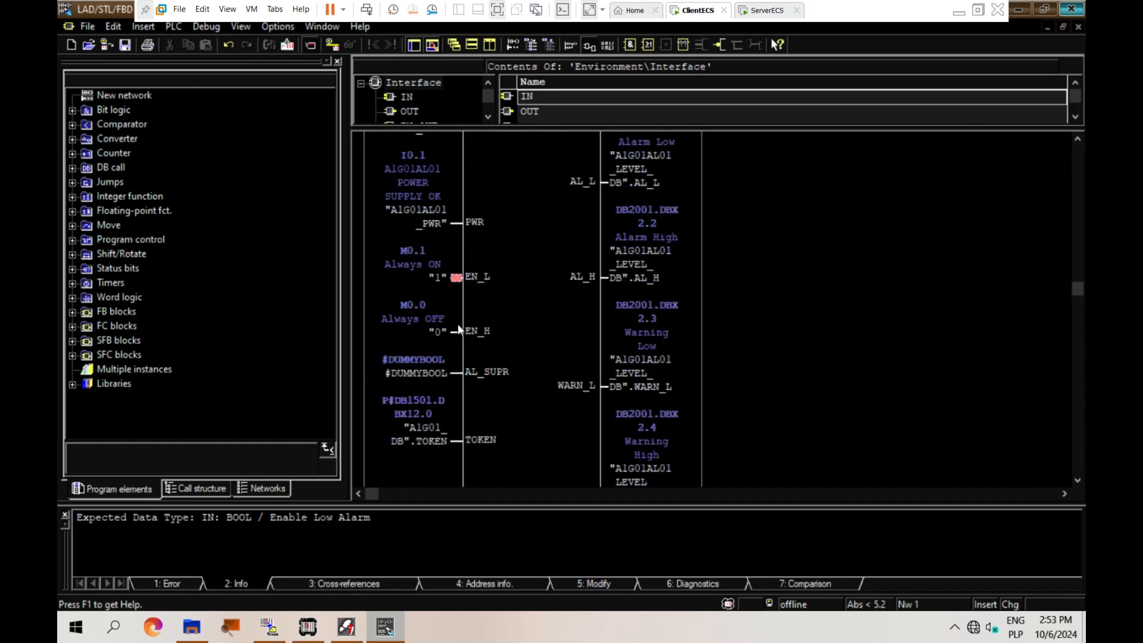
Step: Assign the always-off bit M0.0 to the AL_SUPR parameter of the FC2001 alarm call
scroll(450, 269, up, 1)
click(456, 373)
click(430, 374)
text(M0.0)
key(Return)
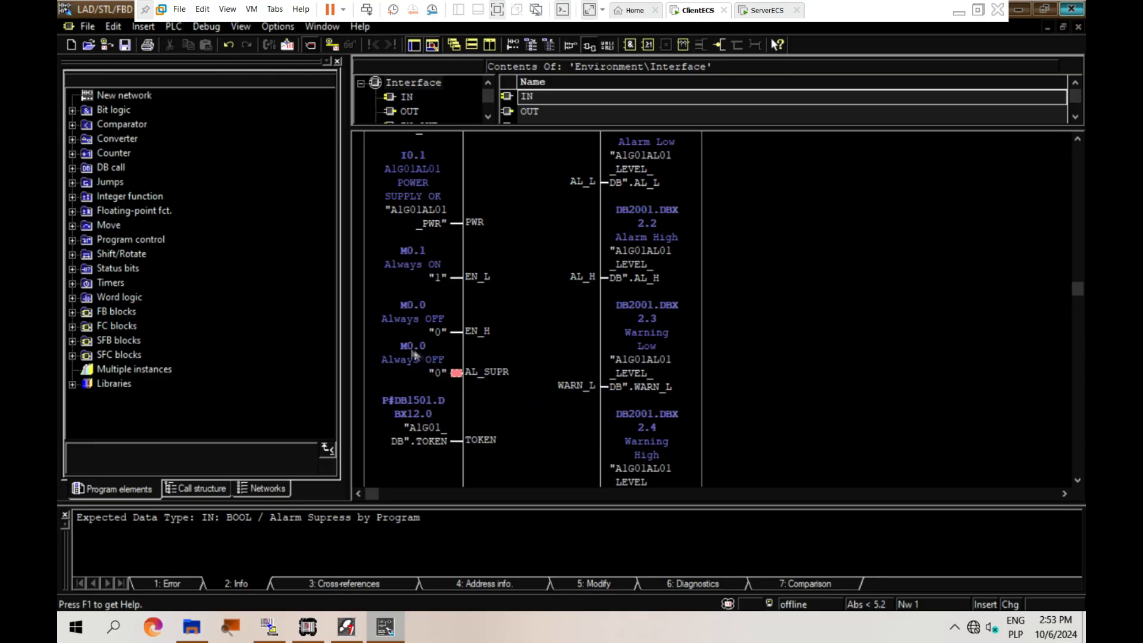
Step: Check the TOKEN and MSW connections, then save FC2001 and close the block editor
scroll(415, 355, down, 1)
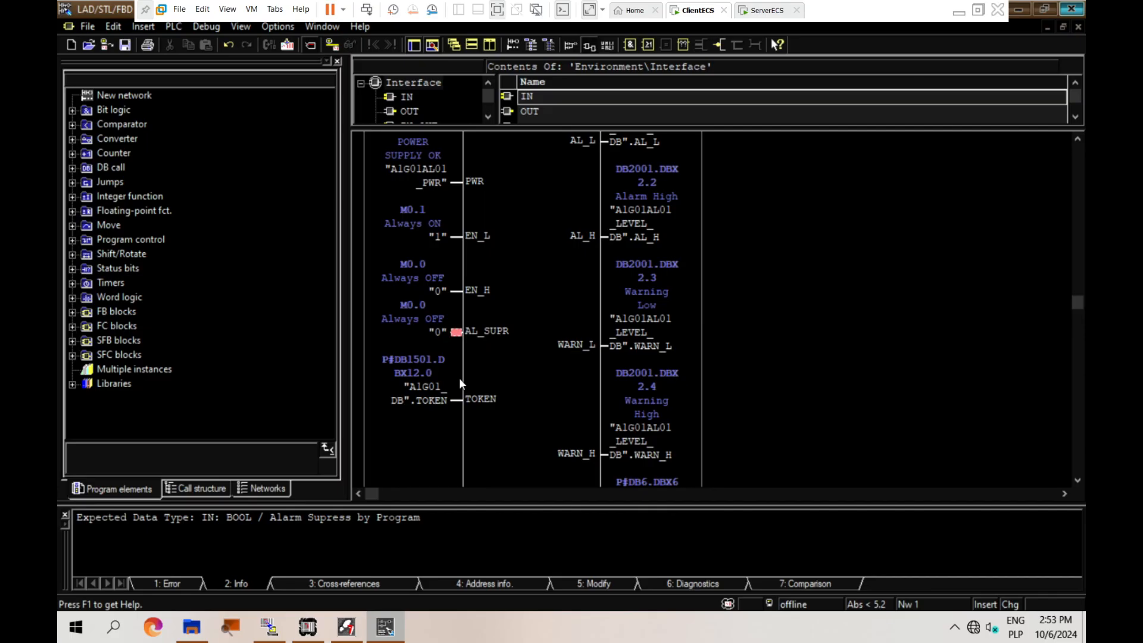
scroll(463, 377, down, 1)
click(456, 359)
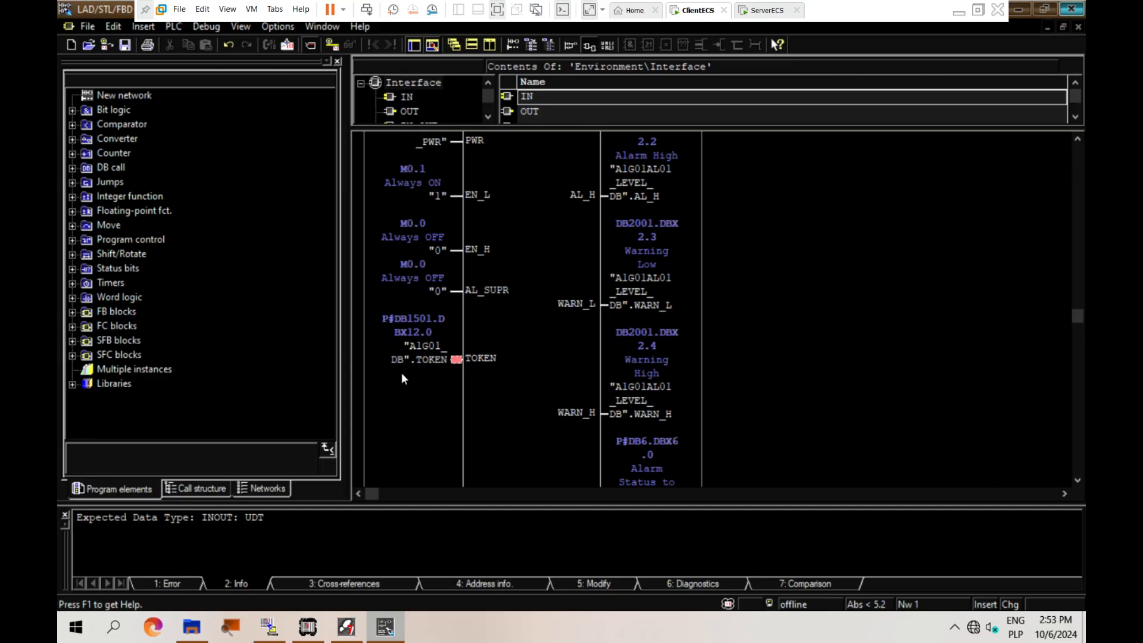
scroll(556, 390, down, 4)
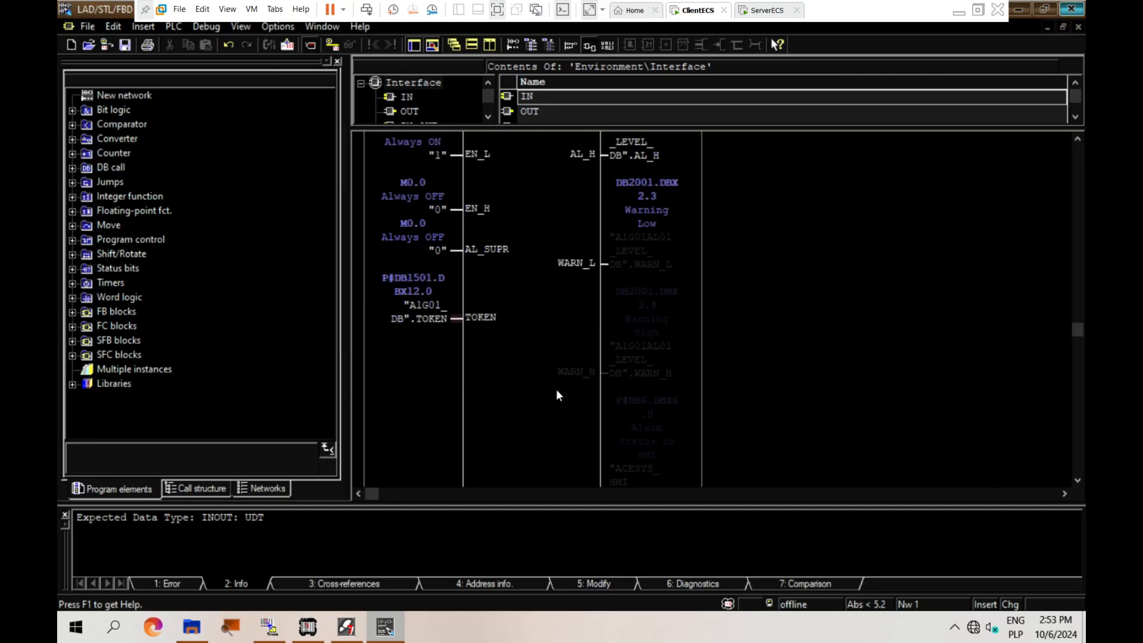
click(600, 387)
click(604, 388)
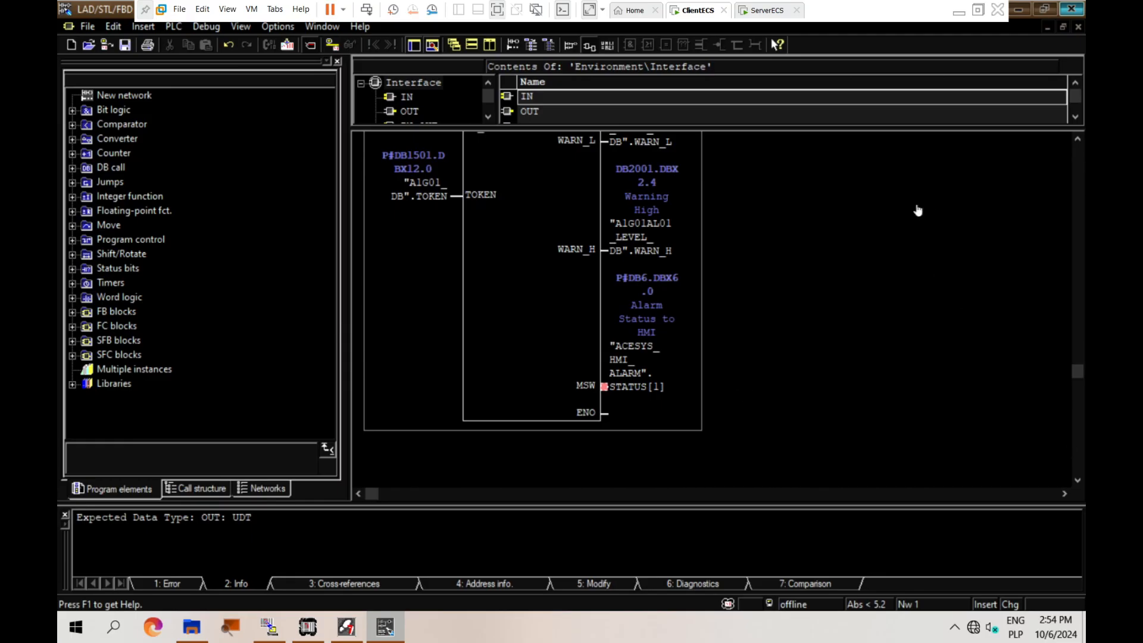
key(ctrl+s)
click(1078, 26)
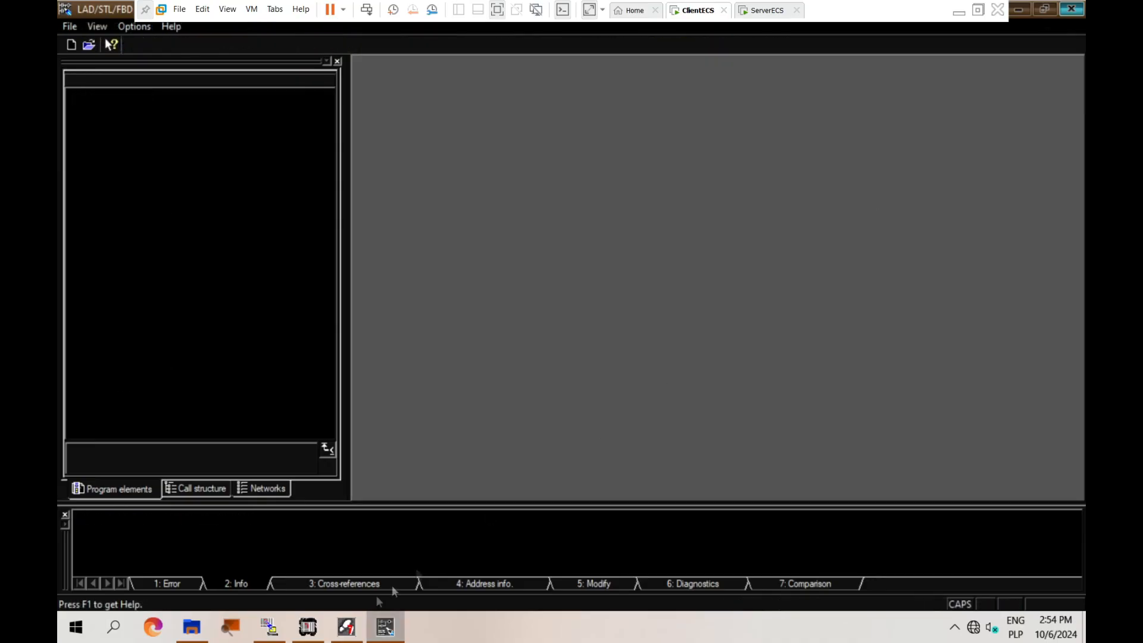
right_click(381, 627)
click(363, 602)
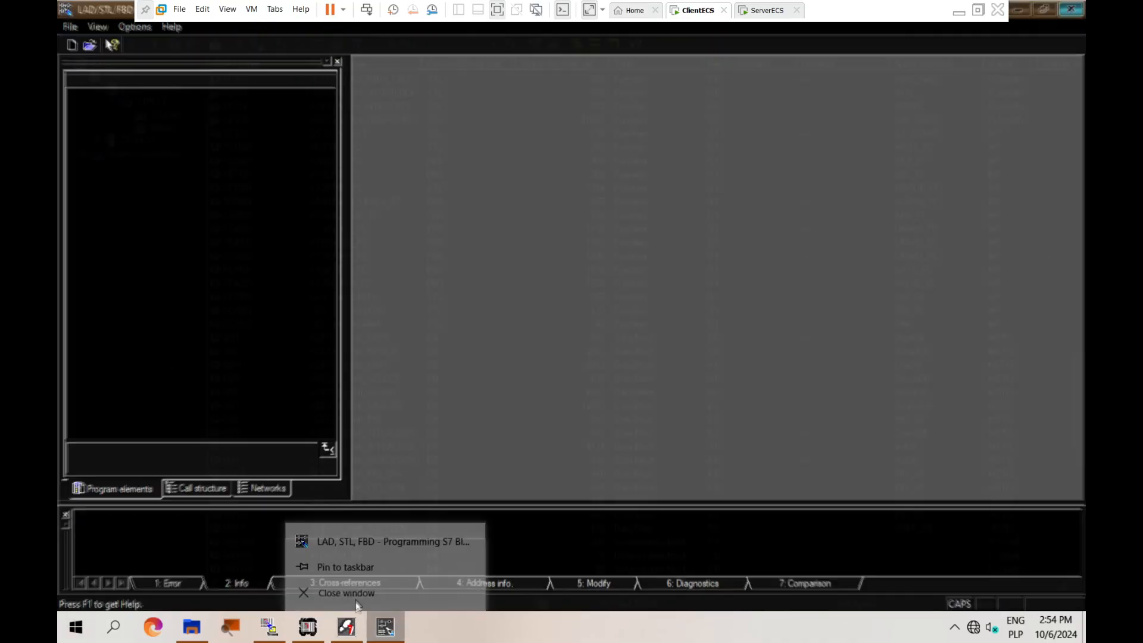
Step: Duplicate function FC2001 in the Blocks folder as FC2002
click(254, 214)
click(251, 206)
key(ctrl+c)
key(ctrl+v)
click(478, 315)
text(FC2002)
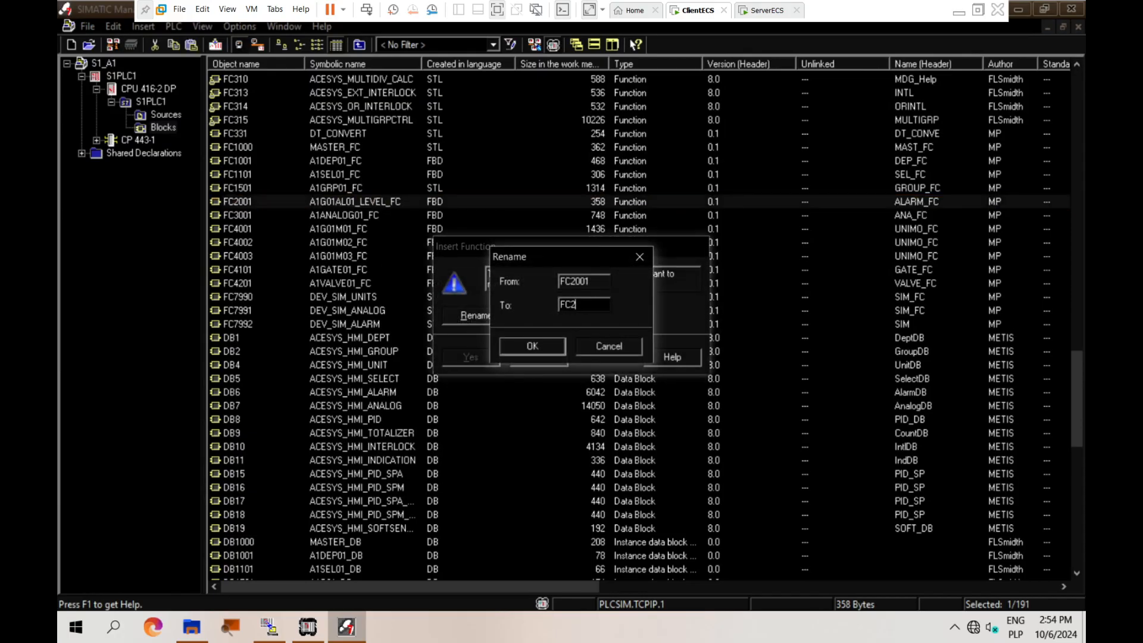
key(Return)
key(Return)
Step: Set FC2002's symbolic name to A1G01AL02_LEVEL_FC, based on the name copied from FC2001
right_click(292, 201)
click(344, 449)
key(Escape)
right_click(341, 217)
click(402, 474)
key(ctrl+v)
click(538, 228)
key(BackSpace)
text(2)
click(430, 450)
Step: Copy FC2001's symbol comment to FC2002 and change its silo number to 2
right_click(372, 202)
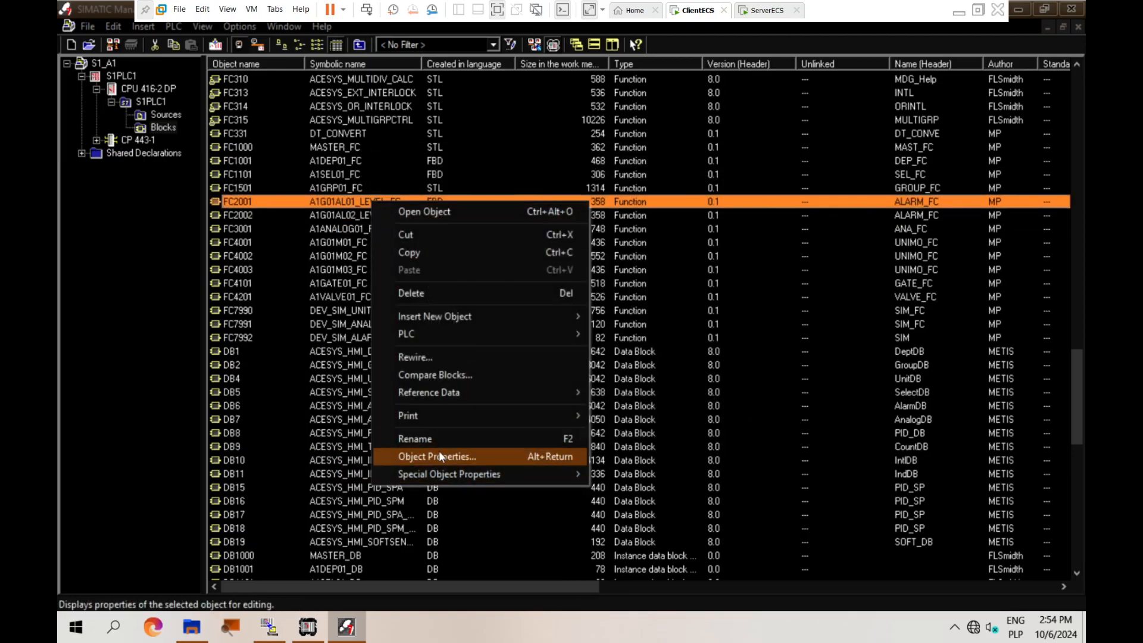
click(438, 455)
drag(593, 247, 485, 248)
click(749, 160)
right_click(396, 215)
click(461, 470)
drag(574, 247, 402, 249)
key(ctrl+v)
click(540, 247)
key(BackSpace)
text(2)
click(413, 444)
Step: Duplicate data block DB2001 as DB2002
scroll(389, 381, down, 9)
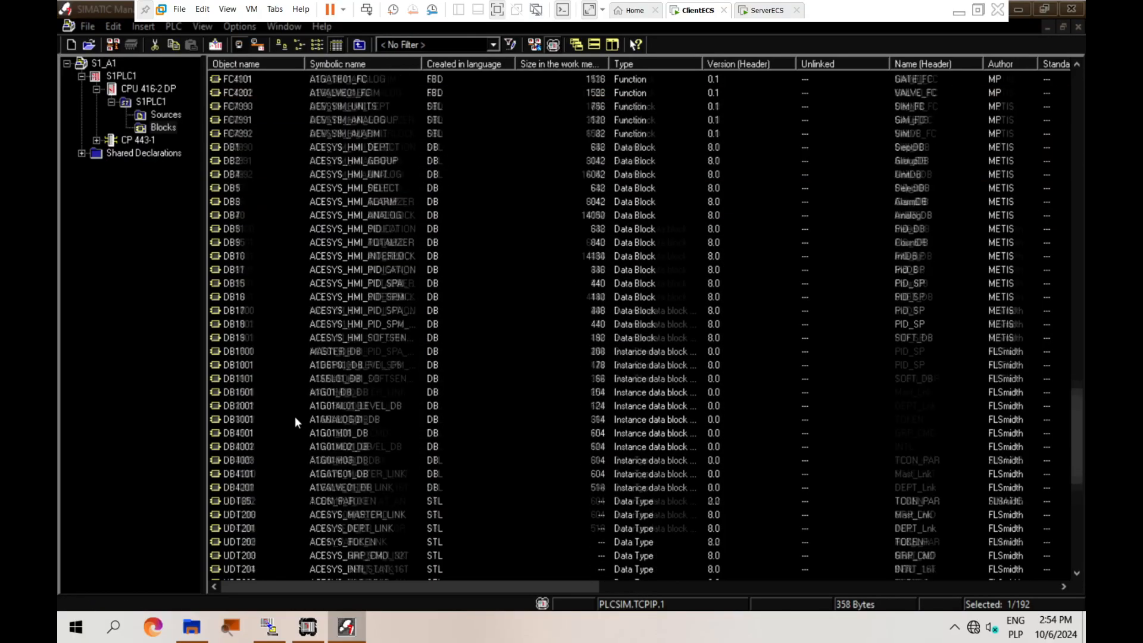
click(254, 245)
key(ctrl+c)
key(ctrl+v)
click(473, 315)
click(595, 306)
text(2002)
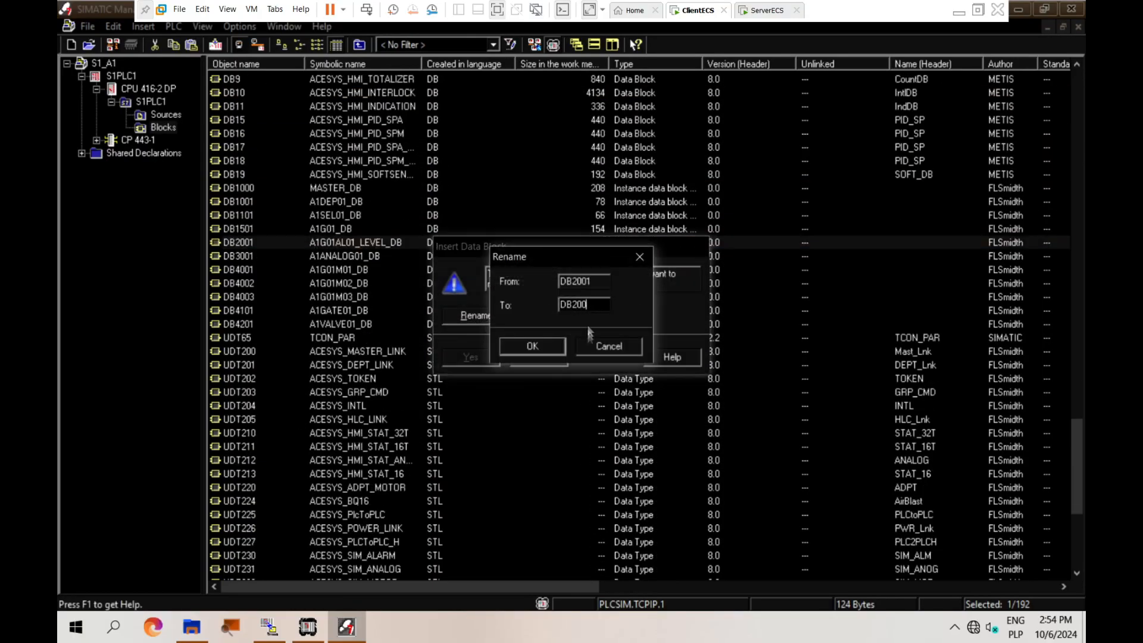
click(524, 346)
click(470, 342)
Step: Set DB2002's symbolic name to A1G01AL02_LEVEL_DB, based on the name copied from DB2001
right_click(380, 245)
click(447, 485)
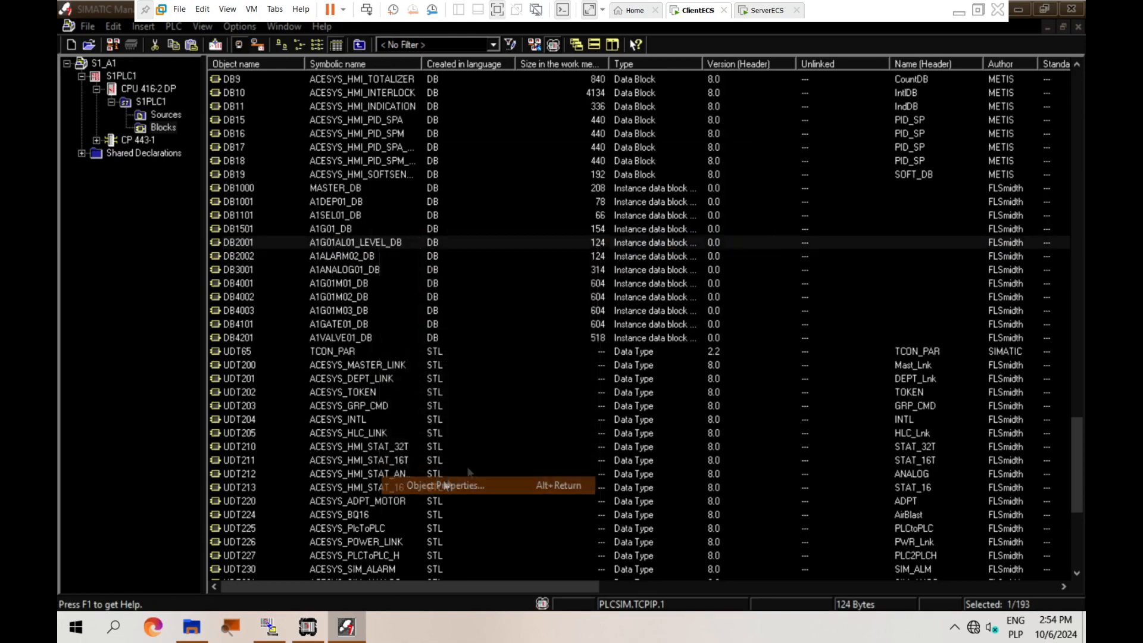
click(751, 160)
right_click(356, 259)
click(458, 500)
key(ctrl+v)
drag(532, 228, 537, 229)
text(2)
click(432, 443)
Step: Open FC2002 and change its block title to "A1G01AL02_LEVEL - Overfill Silo 2 (ALARM)"
scroll(353, 324, up, 10)
double_click(271, 256)
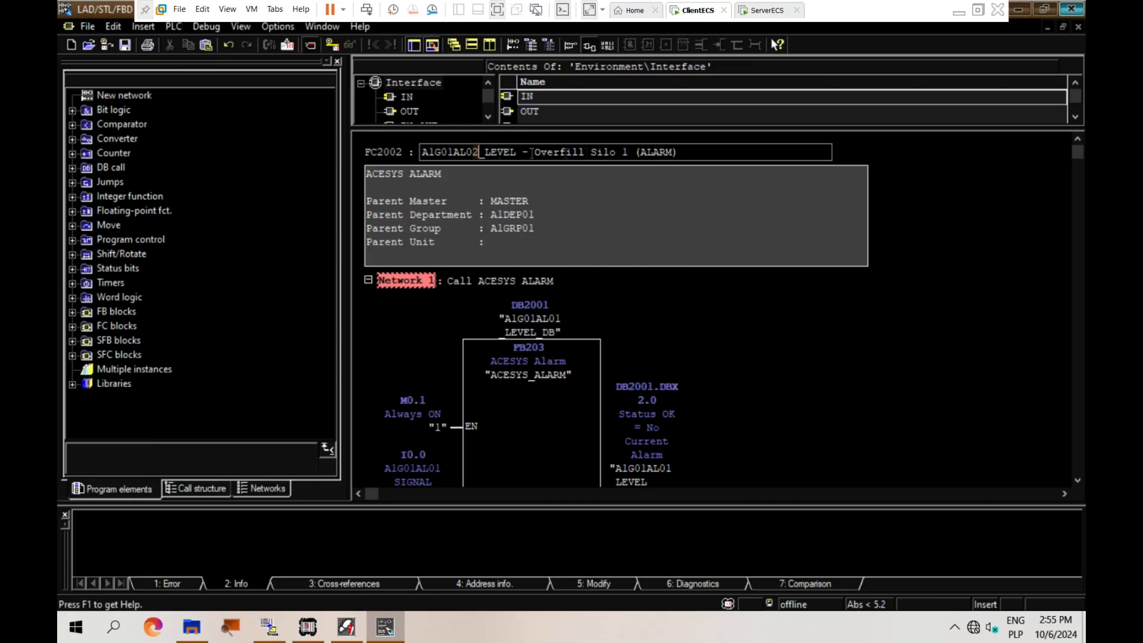
double_click(625, 152)
text(2)
Step: Replace all references to A1G01AL01_LEVEL_DB in FC2002 with A1G01AL02_LEVEL_DB
click(529, 326)
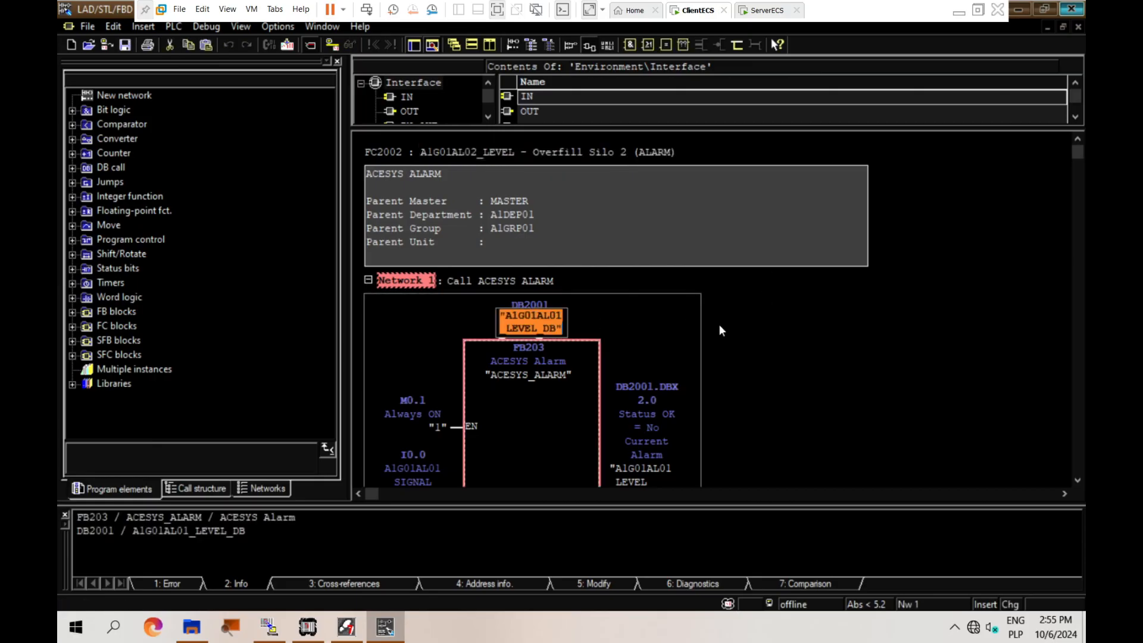
key(ctrl+c)
key(ctrl+f)
key(Tab)
key(ctrl+v)
drag(842, 113, 837, 113)
text(2)
click(866, 148)
click(819, 257)
click(722, 212)
click(467, 345)
key(Escape)
Step: Assign I0.2 to the SIG parameter and I0.3 to the PWR parameter of the FC2002 alarm call
scroll(810, 290, up, 9)
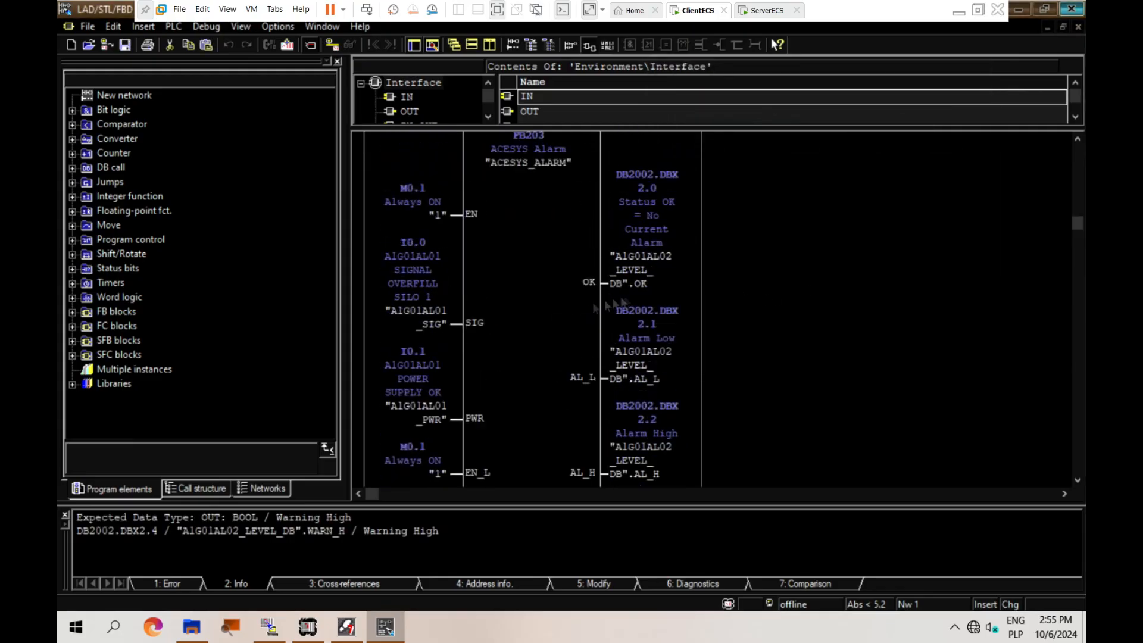
click(427, 323)
text(I0.2)
key(Return)
click(428, 419)
text(I0.3)
key(Return)
Step: Edit the MSW status output assignment of the FC2002 alarm call
scroll(437, 340, down, 2)
double_click(439, 326)
scroll(441, 334, down, 1)
click(458, 409)
scroll(678, 437, down, 4)
click(655, 414)
key(Return)
Step: Save FC2002 and close the block editor
scroll(760, 421, up, 10)
key(ctrl+s)
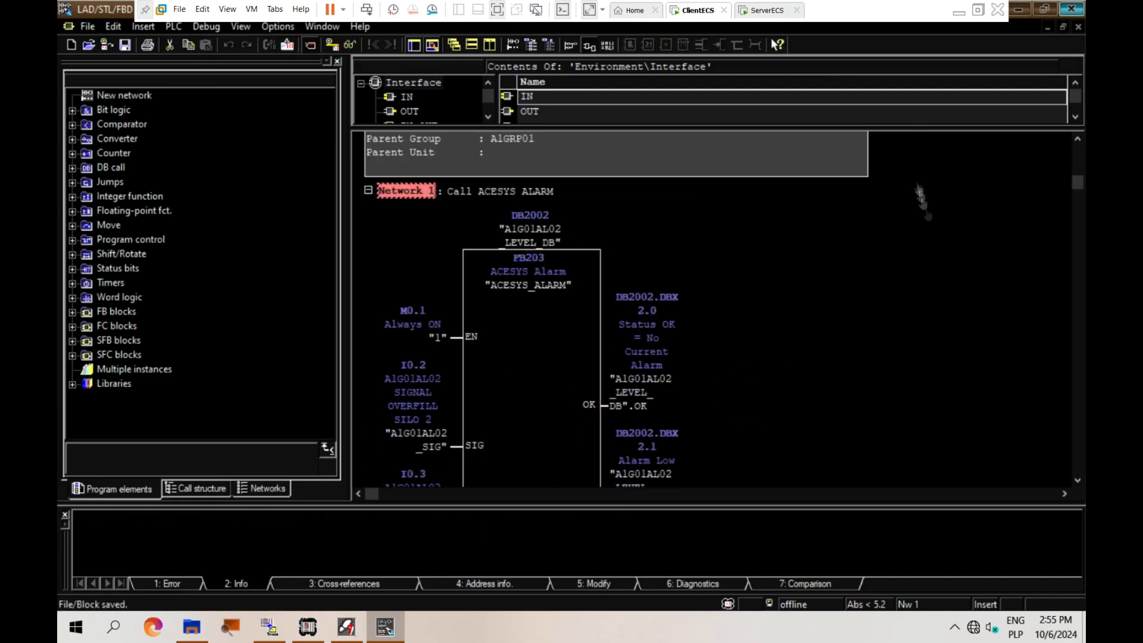
click(1078, 27)
right_click(385, 625)
click(365, 593)
Step: Open the alarm simulation function FC7992 and change Network 1's title to "A1G01AL01_LEVEL - (ALARM)"
scroll(382, 418, down, 13)
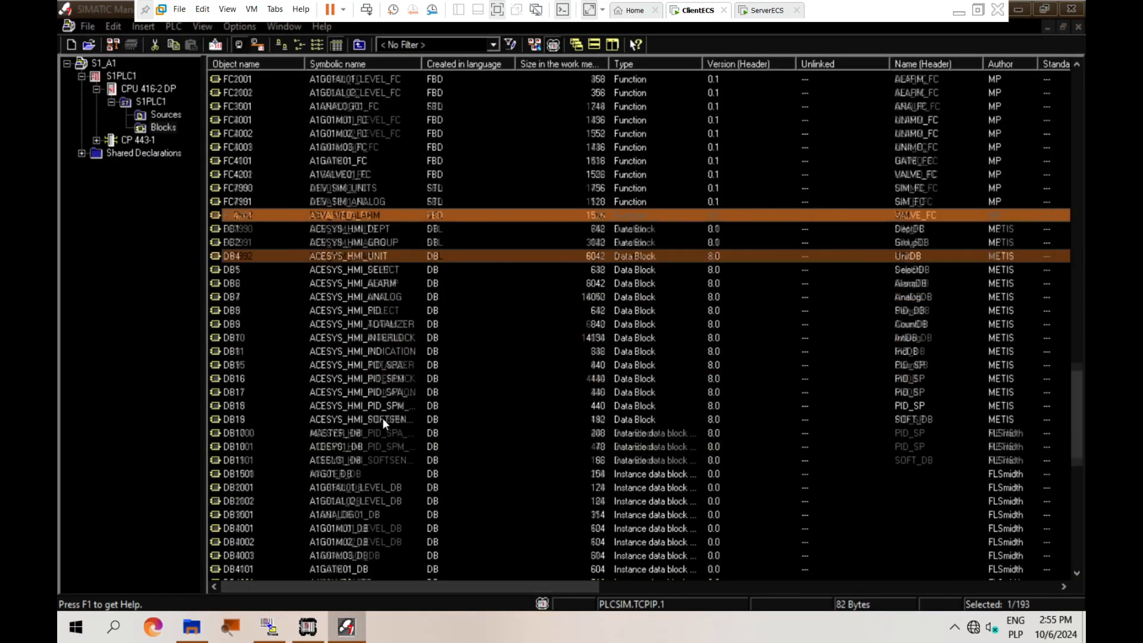
scroll(274, 250, up, 12)
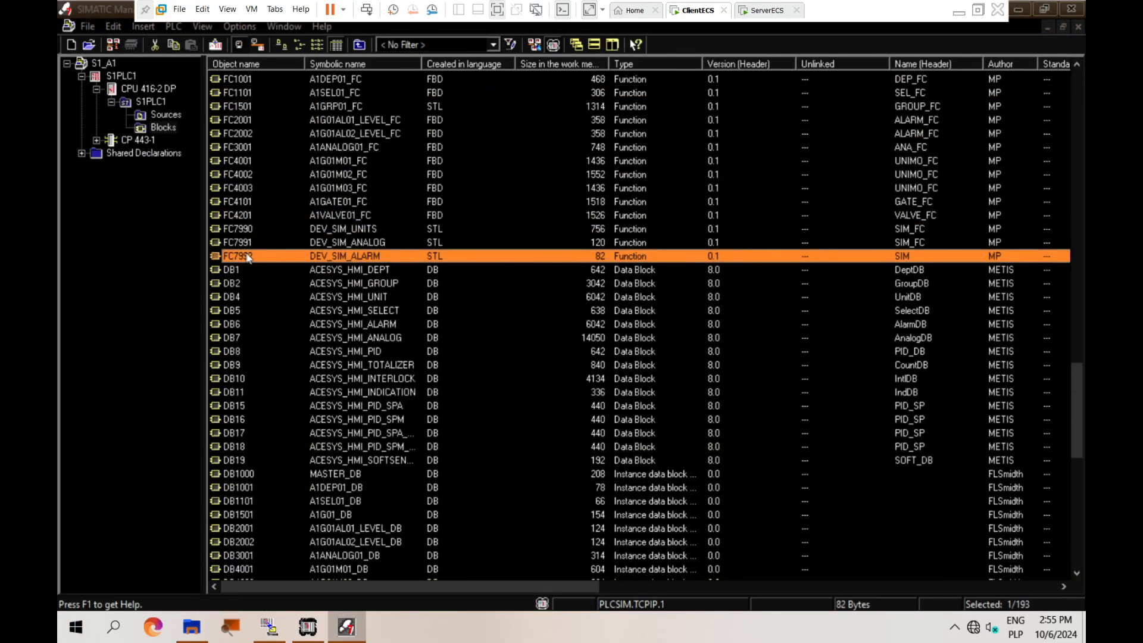
double_click(404, 257)
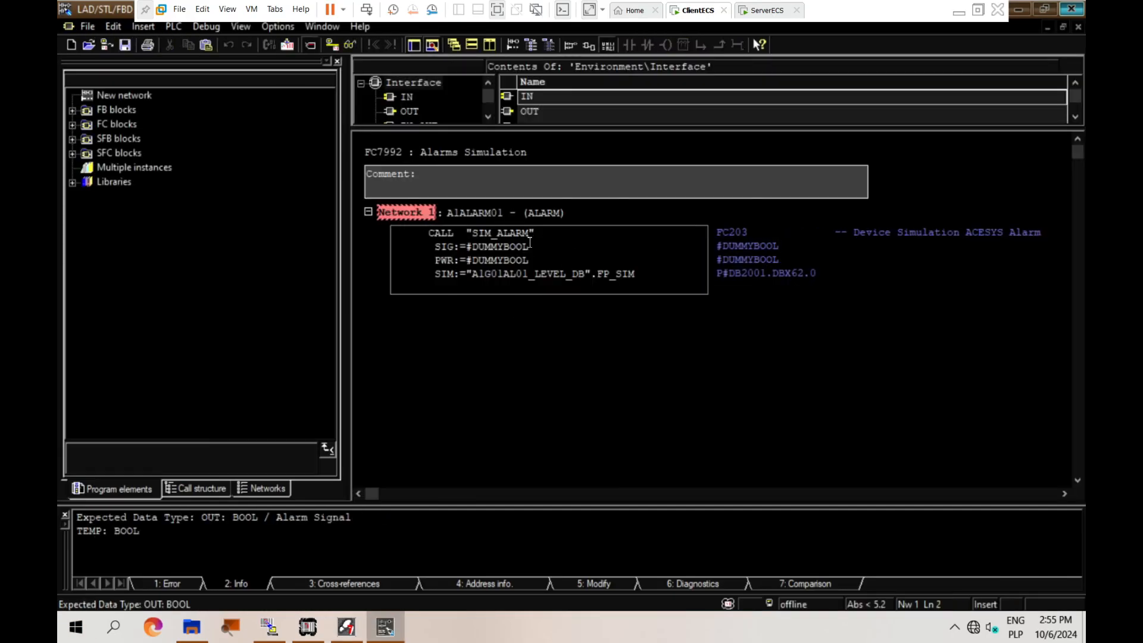
drag(502, 213, 461, 213)
text(G01A)
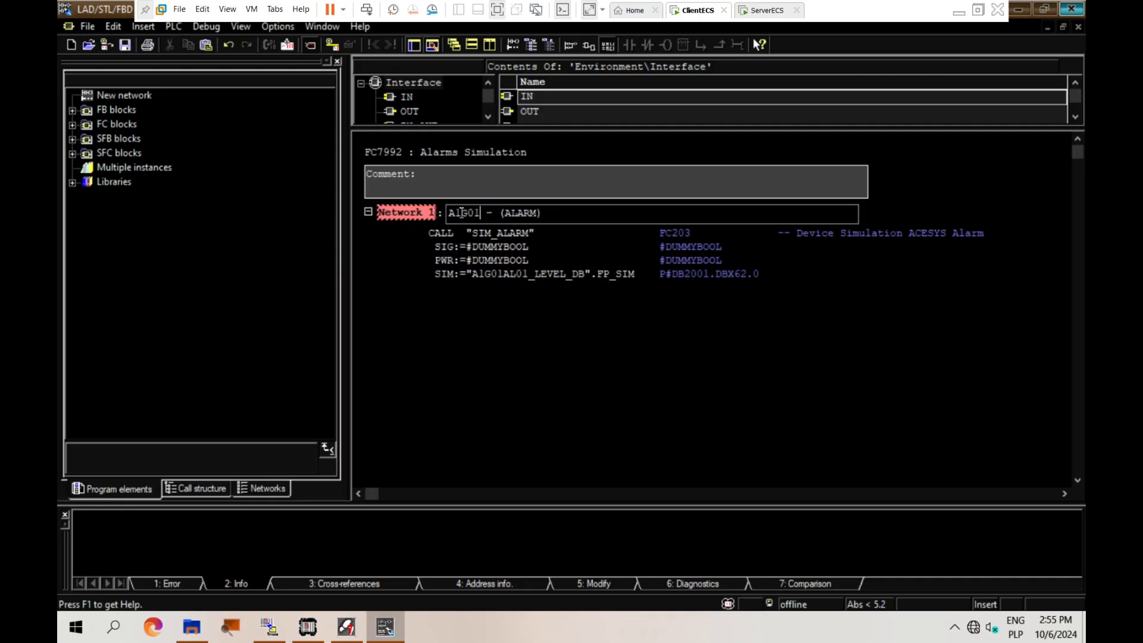
text(L01_LEVEL)
Step: Assign I0.0 to SIG and I0.1 to PWR in FC7992's SIM_ALARM call for A1G01AL01_LEVEL
double_click(494, 247)
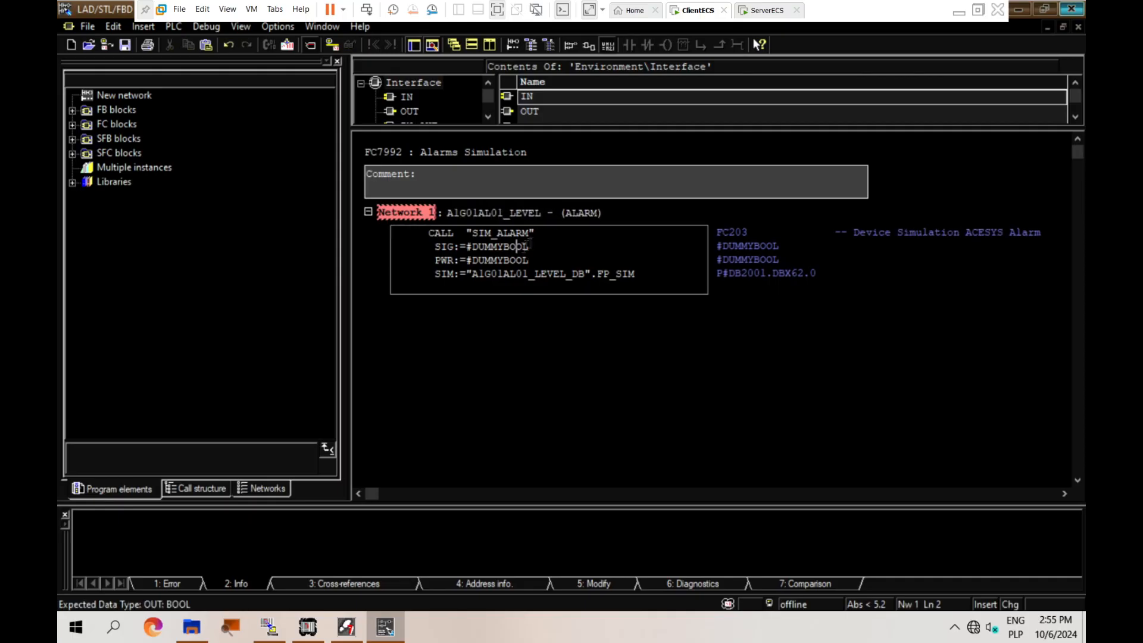
drag(475, 246, 465, 245)
text(I0.0)
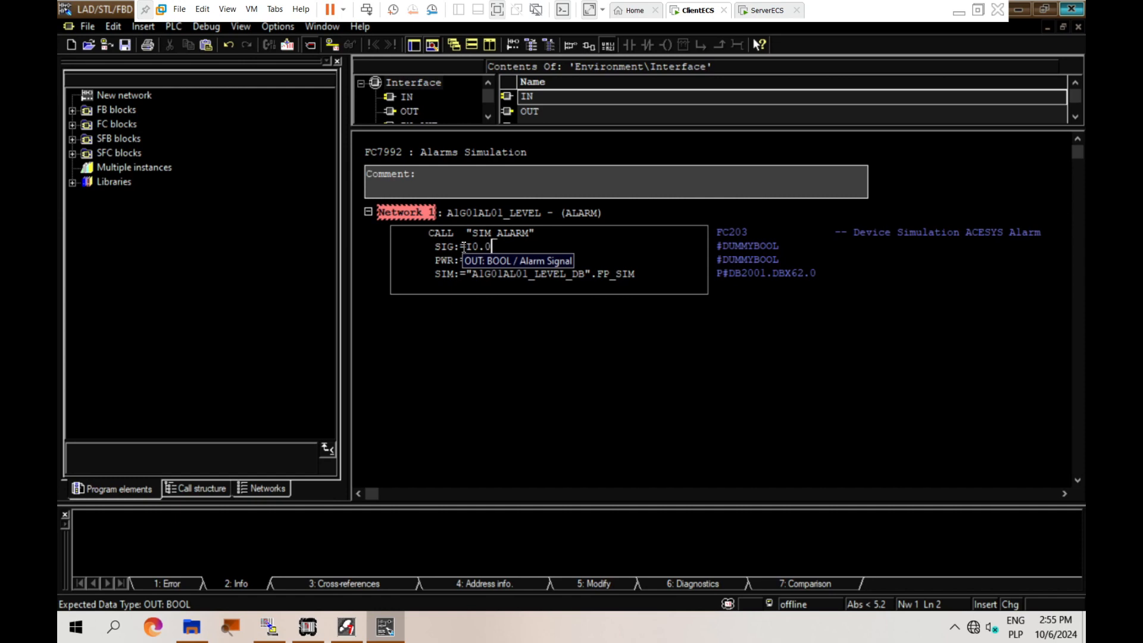
key(Return)
drag(531, 260, 473, 261)
text(I0.1)
key(Return)
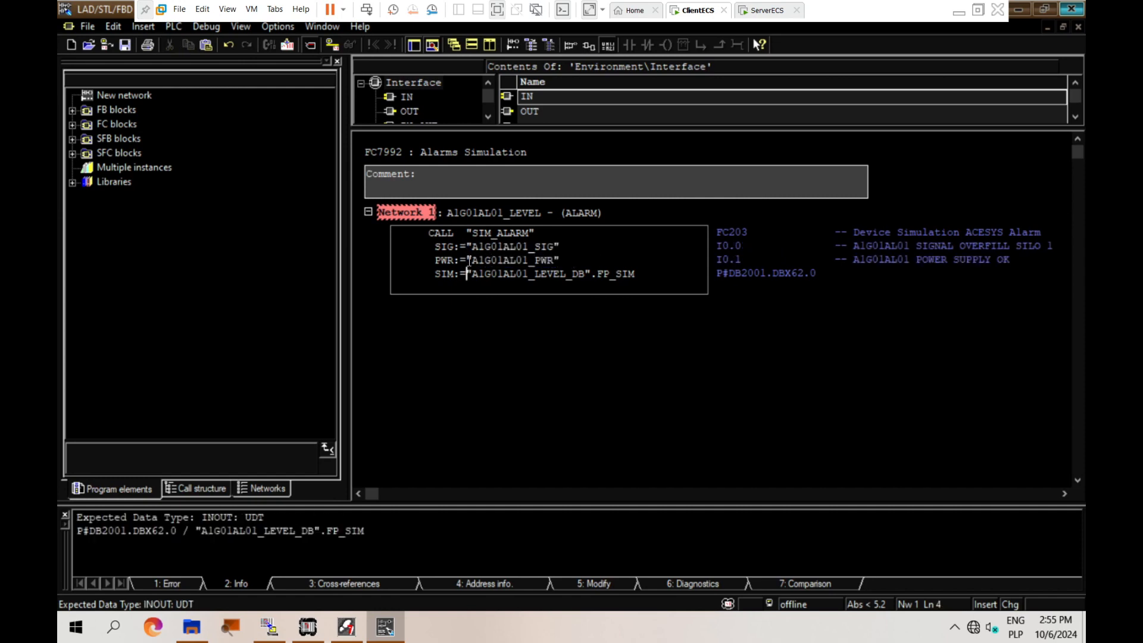
Step: Duplicate Network 1 of the alarm simulation block FC7992 and retitle the copy A1G01AL02_LEVEL
click(403, 211)
key(ctrl+c)
key(ctrl+v)
click(503, 322)
key(BackSpace)
text(2)
Step: Change Network 2's SIG, PWR and SIM parameters from the AL01 symbols to the matching A1G01AL02 symbols
click(531, 355)
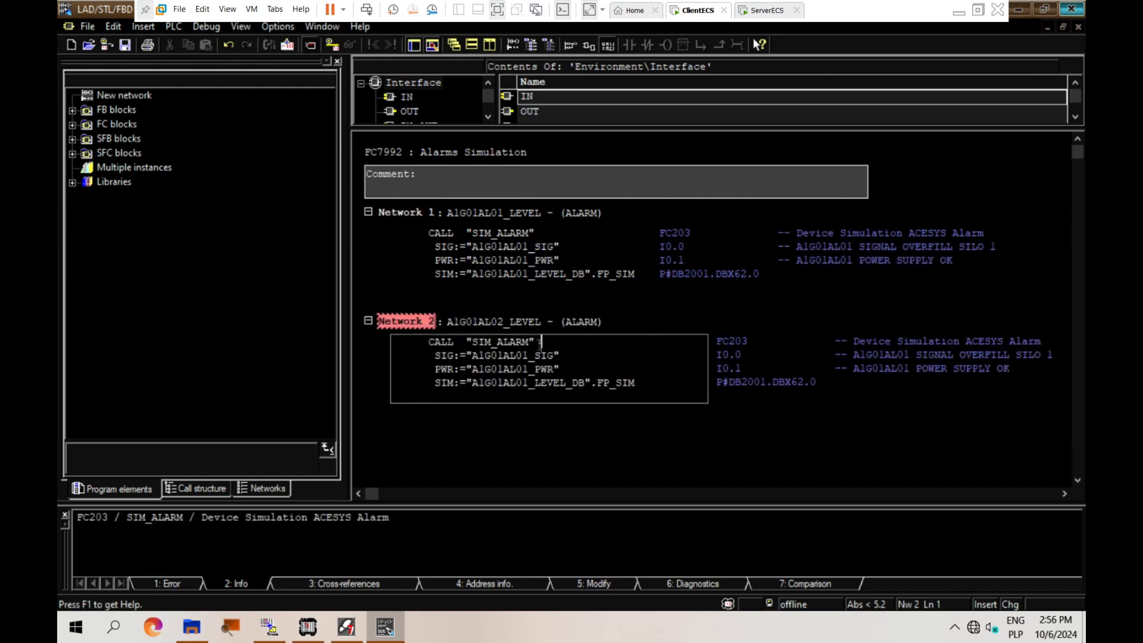
text(2)
click(531, 369)
text(2)
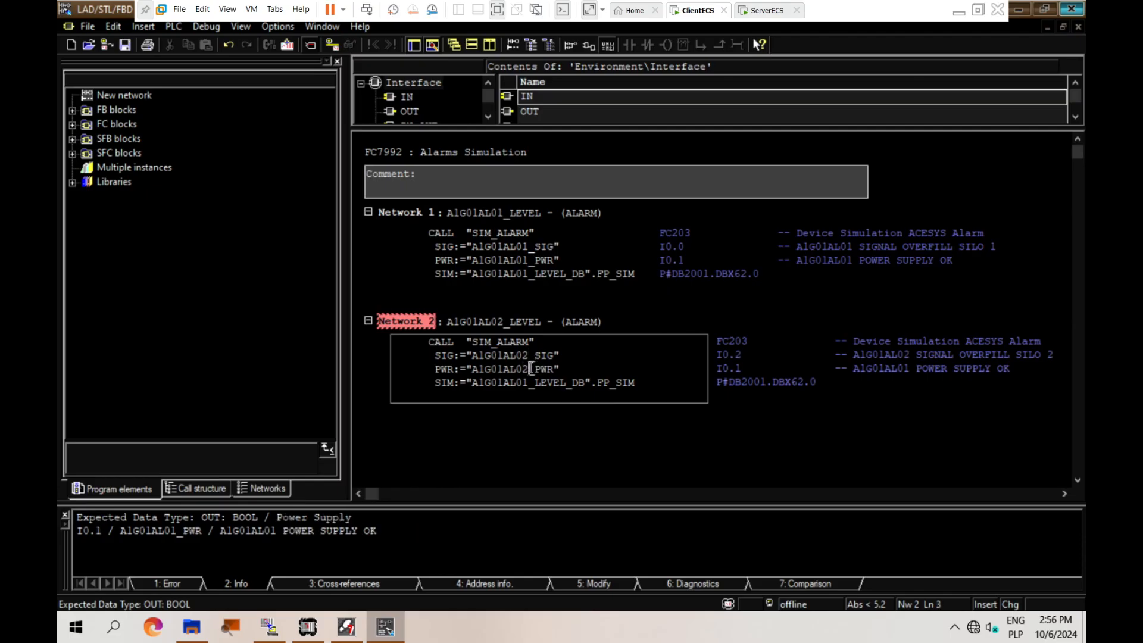
key(Down)
key(BackSpace)
text(2)
Step: Assign I0.3 to the PWR parameter in Network 2 and save FC7992
key(Return)
drag(576, 372, 466, 370)
text(I0.3)
key(Down)
drag(446, 409, 391, 394)
key(BackSpace)
click(506, 423)
key(ctrl+s)
Step: Switch to SIMATIC Manager, open group block FC1501 in STL view and go to Network 10
click(347, 627)
scroll(340, 302, up, 3)
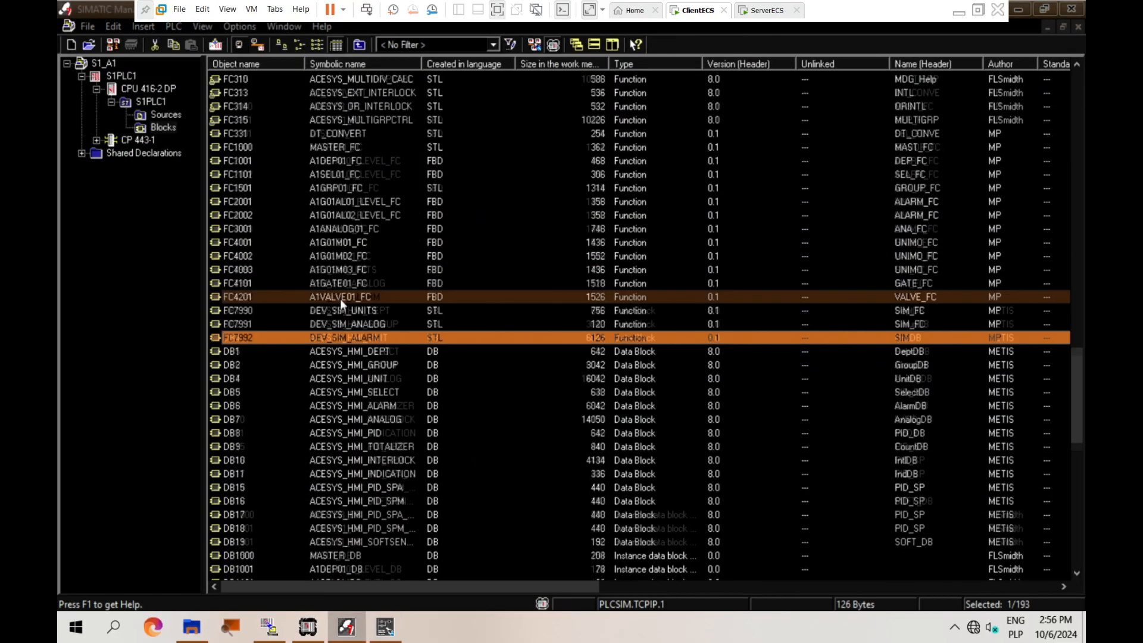
scroll(340, 298, up, 2)
double_click(259, 254)
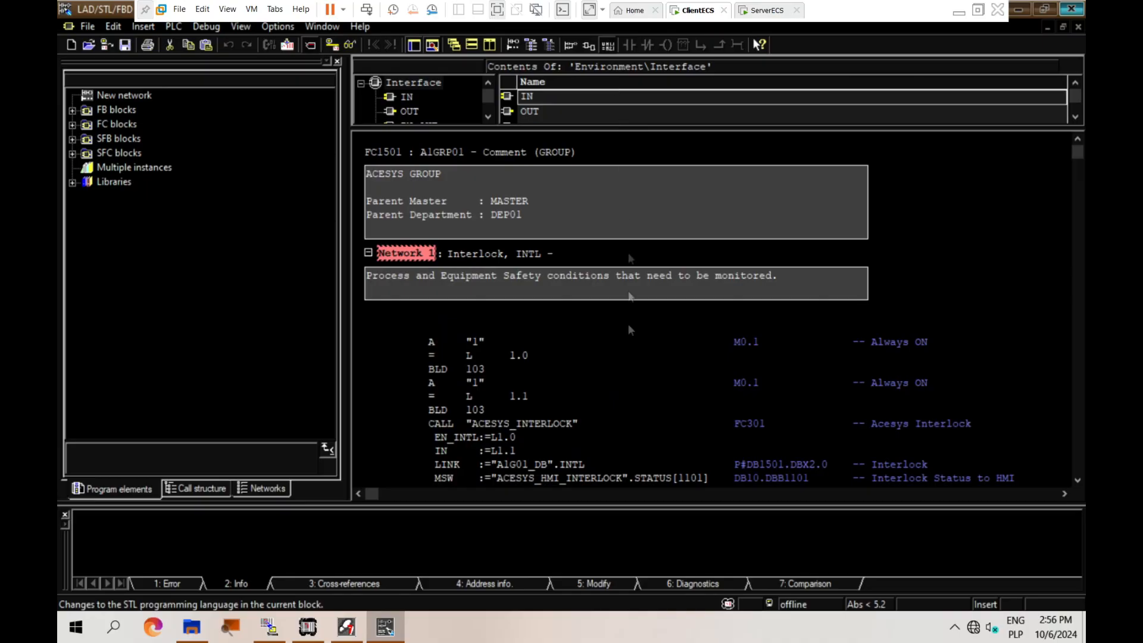
scroll(628, 323, down, 10)
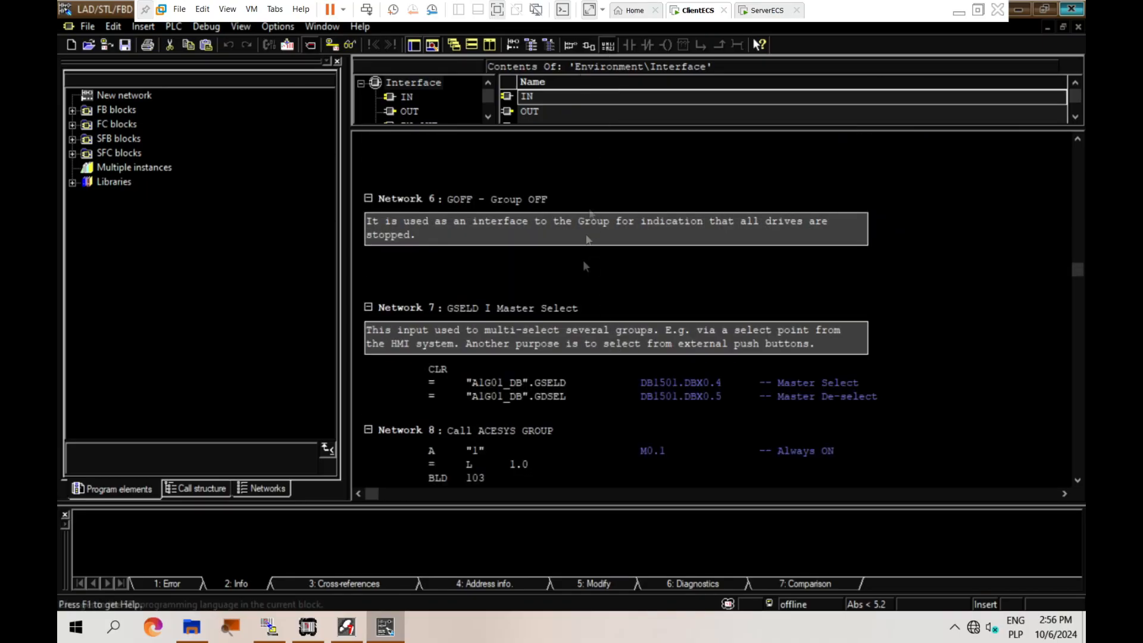
scroll(576, 301, down, 12)
Step: Replace the code in Network 10 with calls to FC2001 and FC2002, and save the block
click(548, 286)
drag(599, 277, 419, 260)
key(Delete)
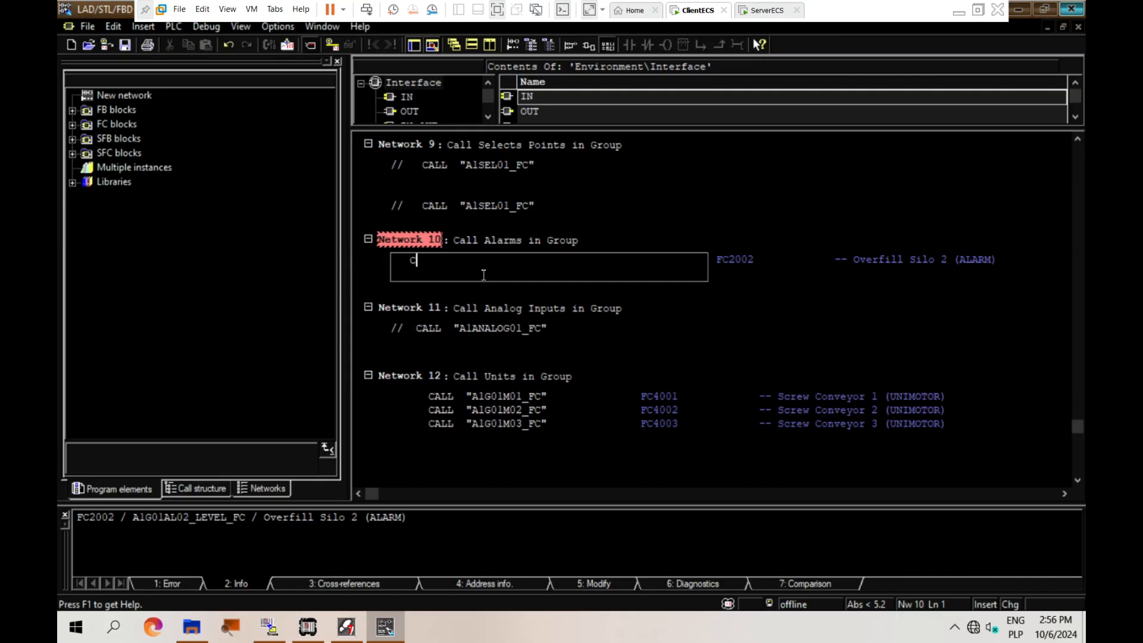
text(caLL FC 2001)
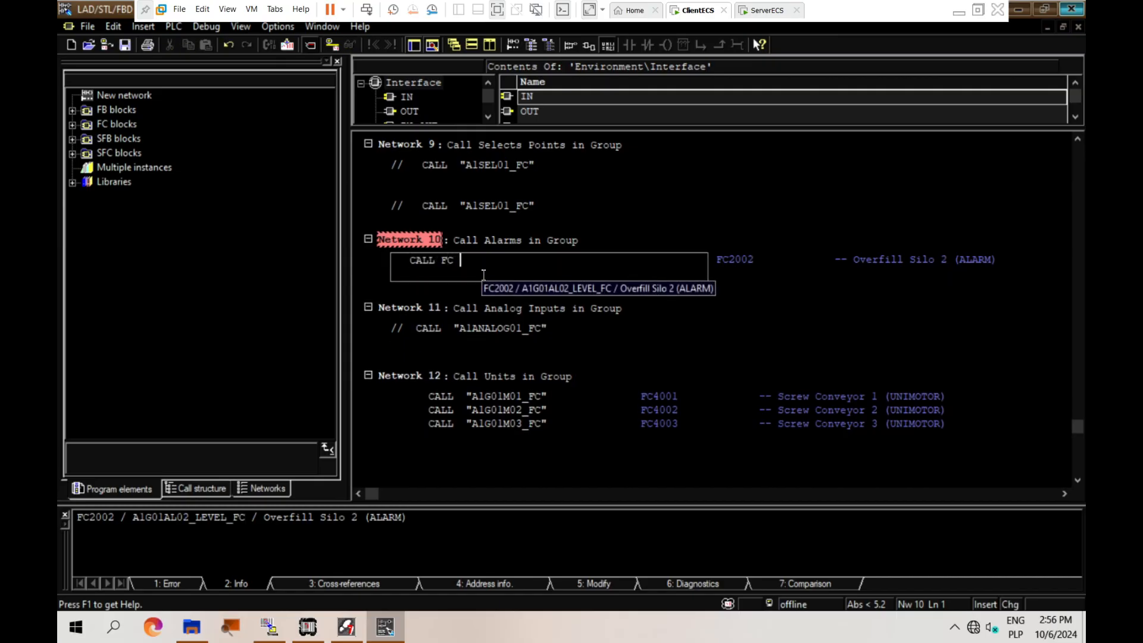
key(Return)
text(CA)
text(LL FC2002)
key(Return)
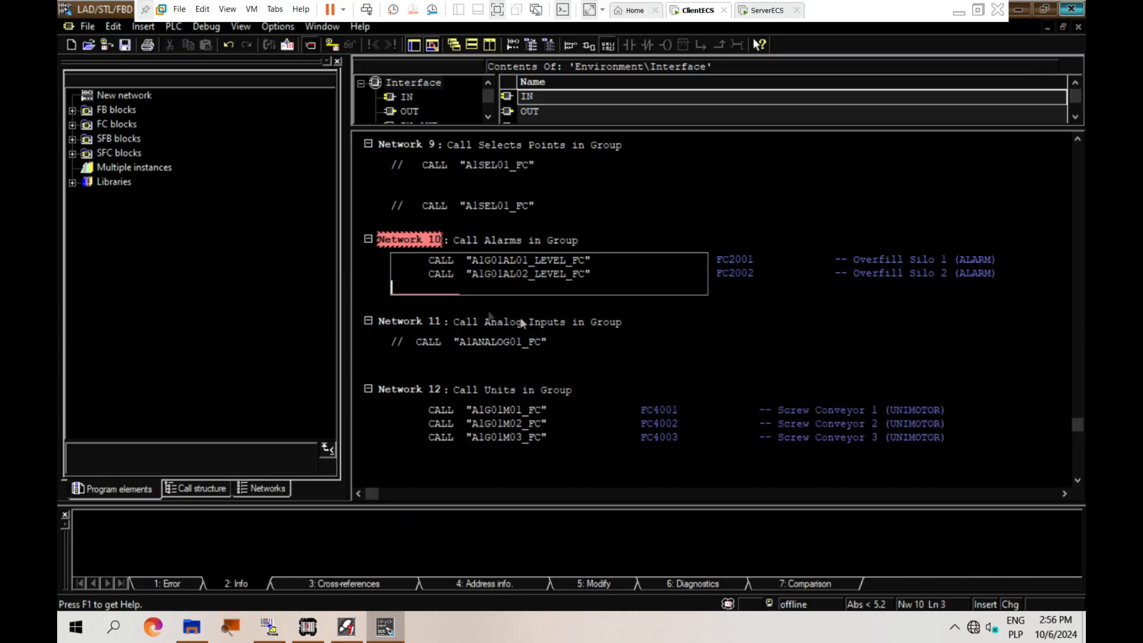
click(666, 342)
key(ctrl+s)
Step: Return FC1501 to FBD view and close the block editor
click(589, 46)
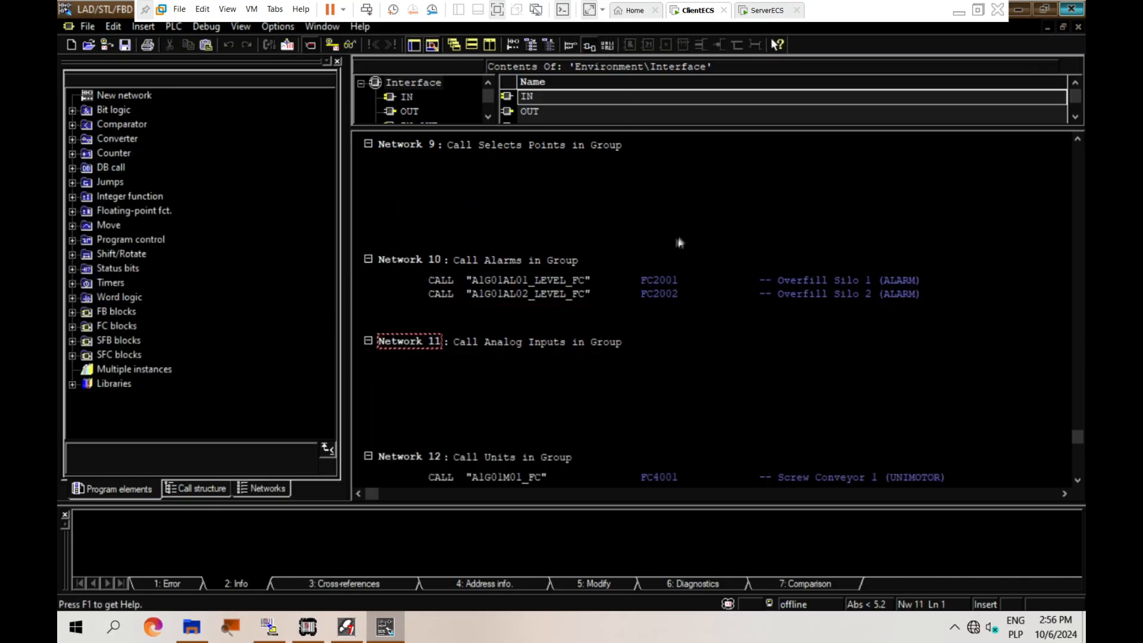
click(1078, 27)
right_click(393, 625)
click(333, 601)
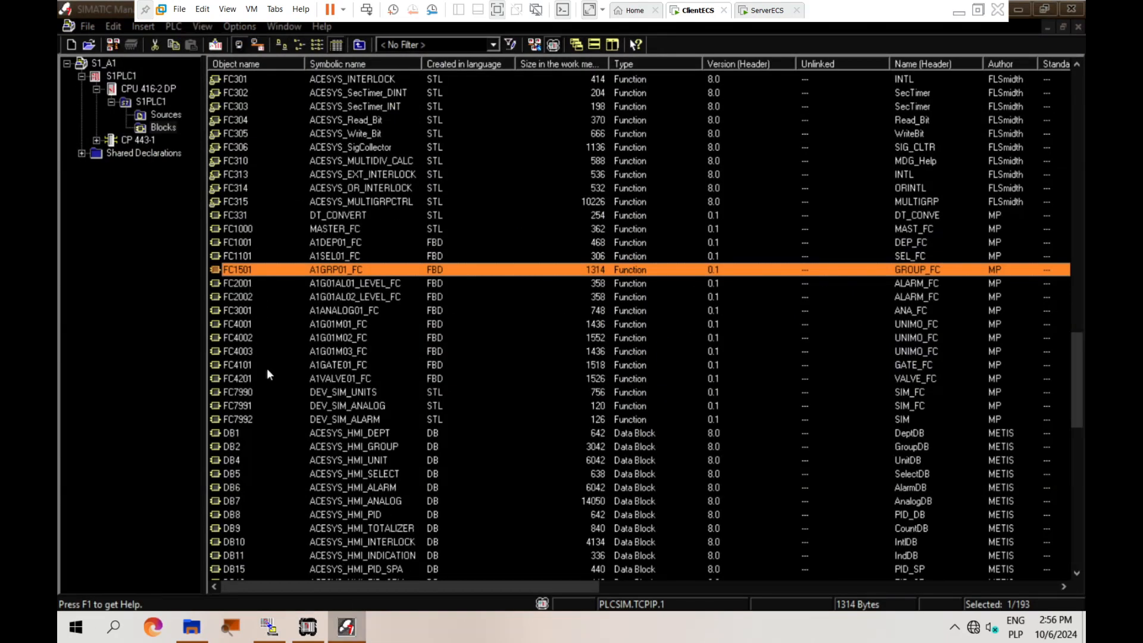
Step: Download FC1501, FC2001, FC2002, FC7992, DB2001 and DB2002 to the PLC, overwriting all existing blocks
shift+click(252, 293)
scroll(247, 294, down, 1)
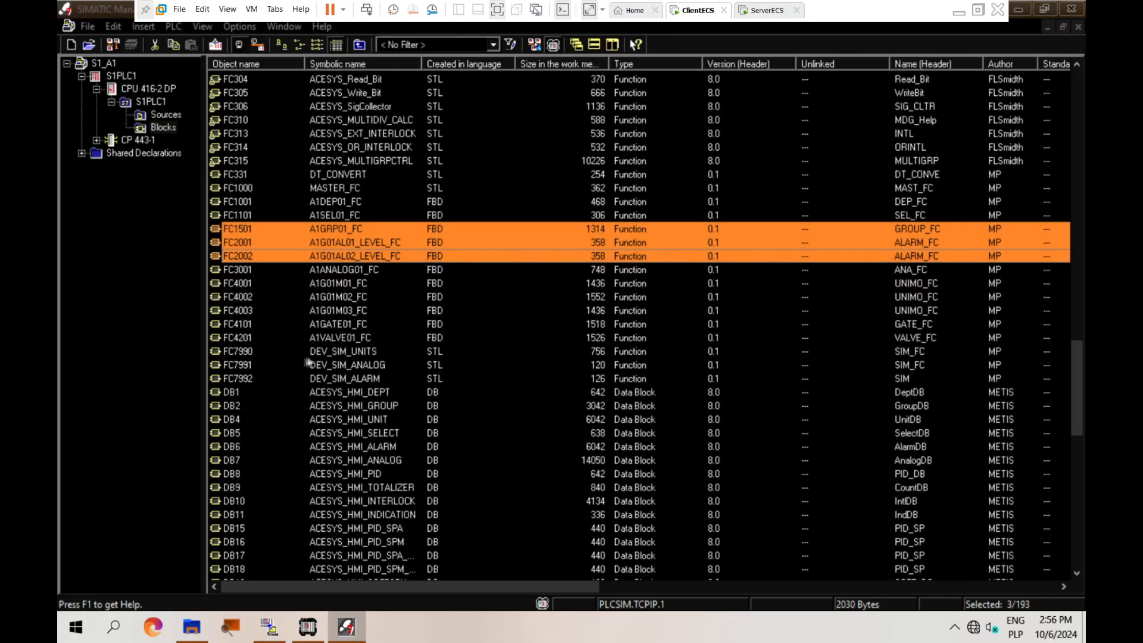
ctrl+click(234, 377)
scroll(252, 413, down, 6)
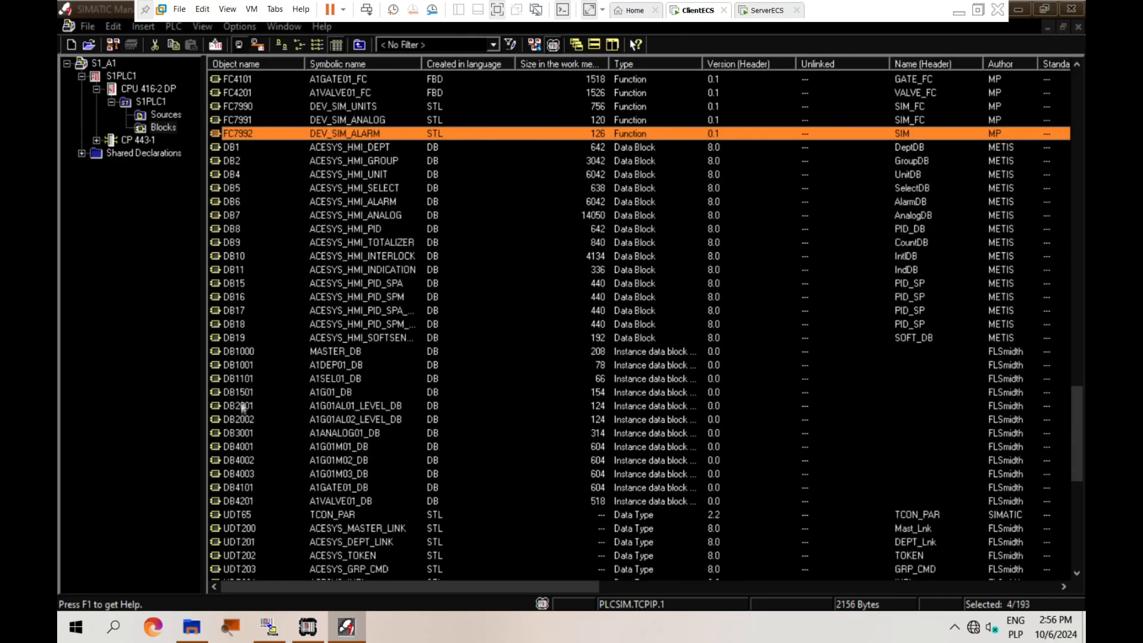
ctrl+click(250, 408)
ctrl+click(245, 416)
scroll(334, 392, up, 3)
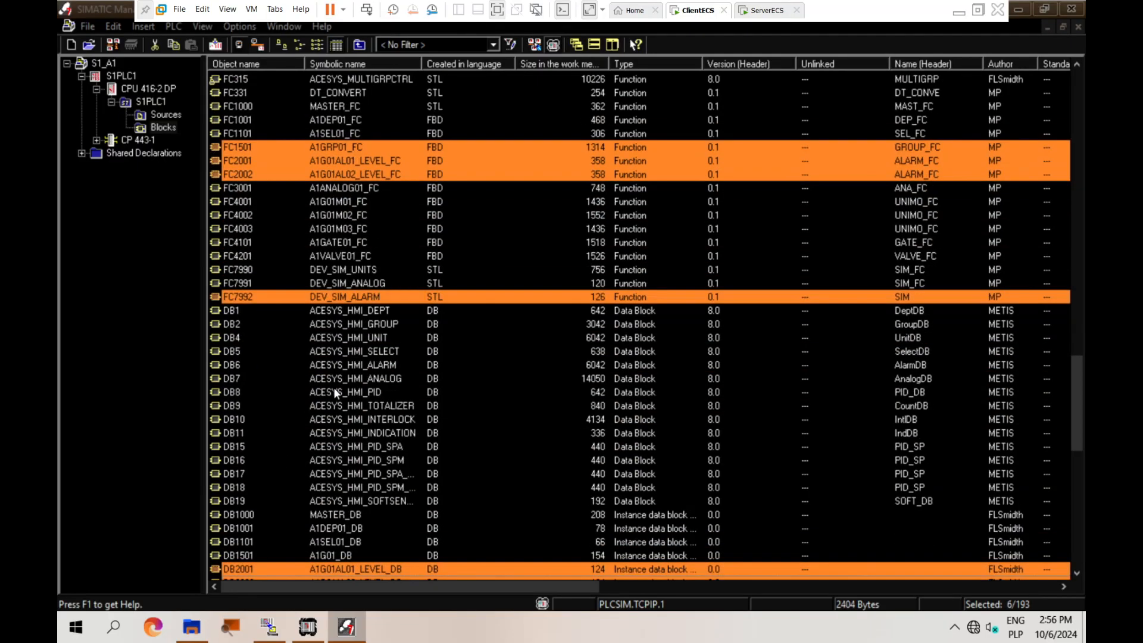
click(214, 45)
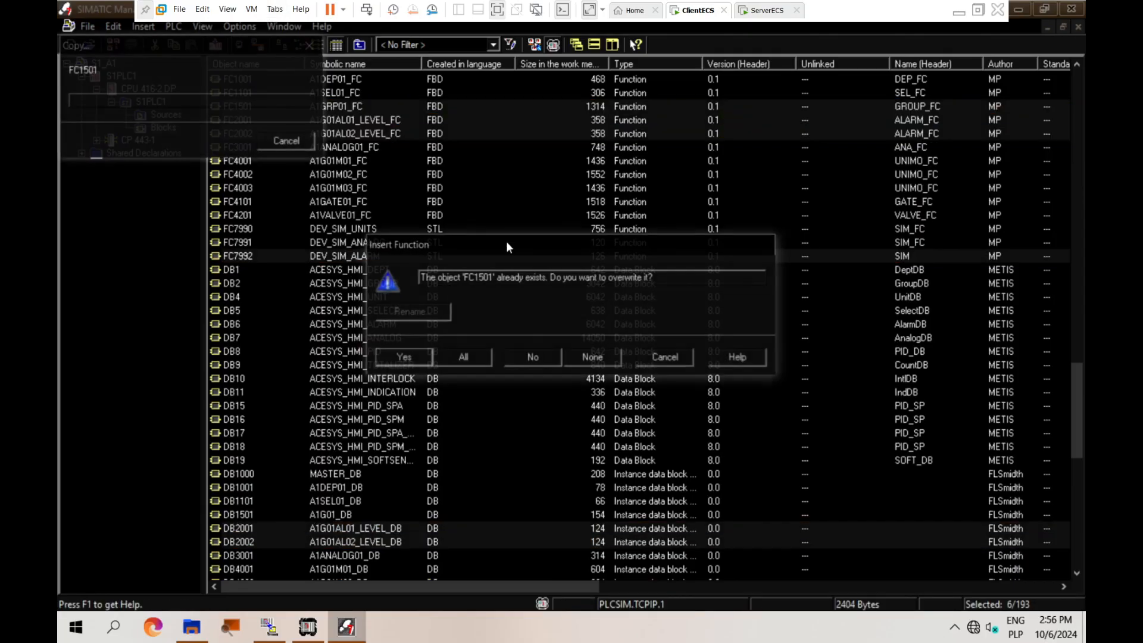
click(476, 363)
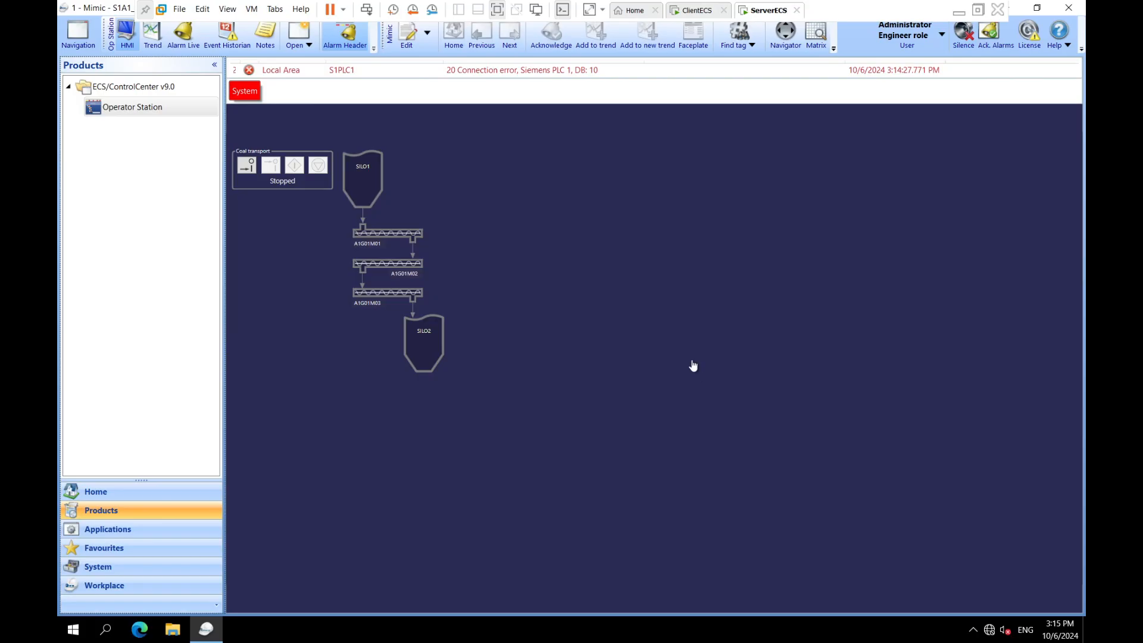
Step: On ServerECS, open the Point Editor and start a new point under A1G01
click(98, 567)
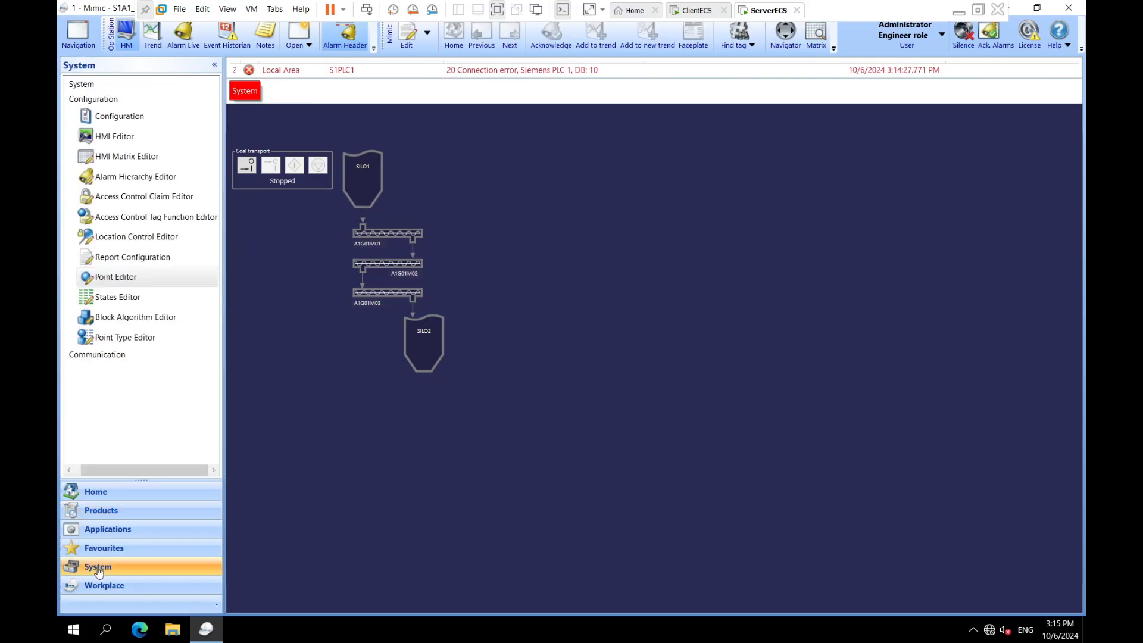
click(116, 276)
click(591, 364)
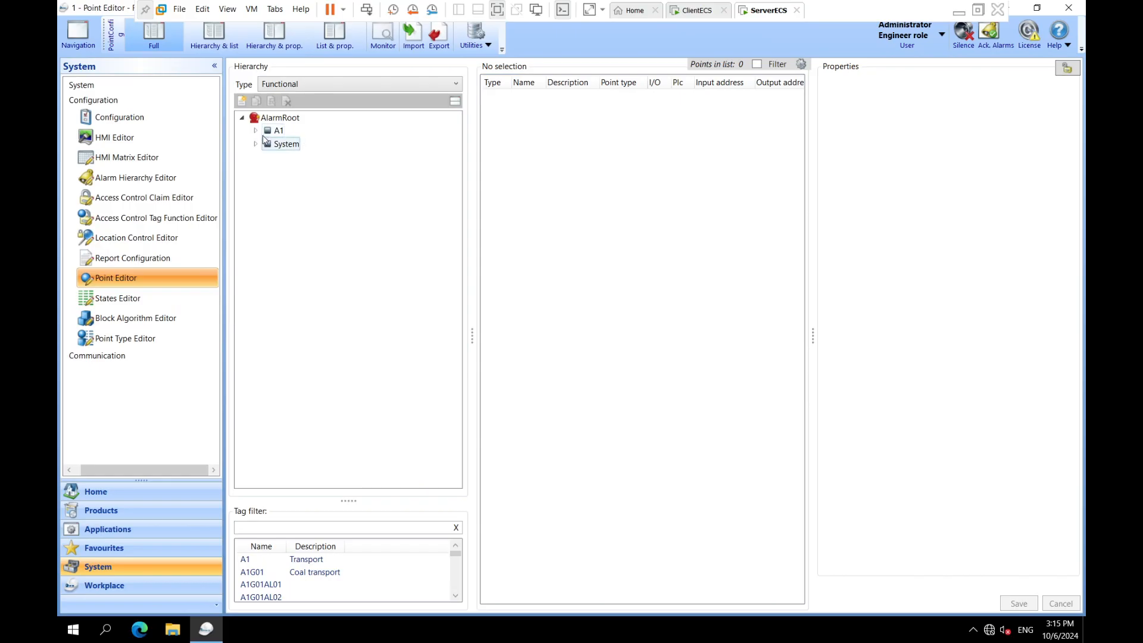
click(255, 130)
click(291, 143)
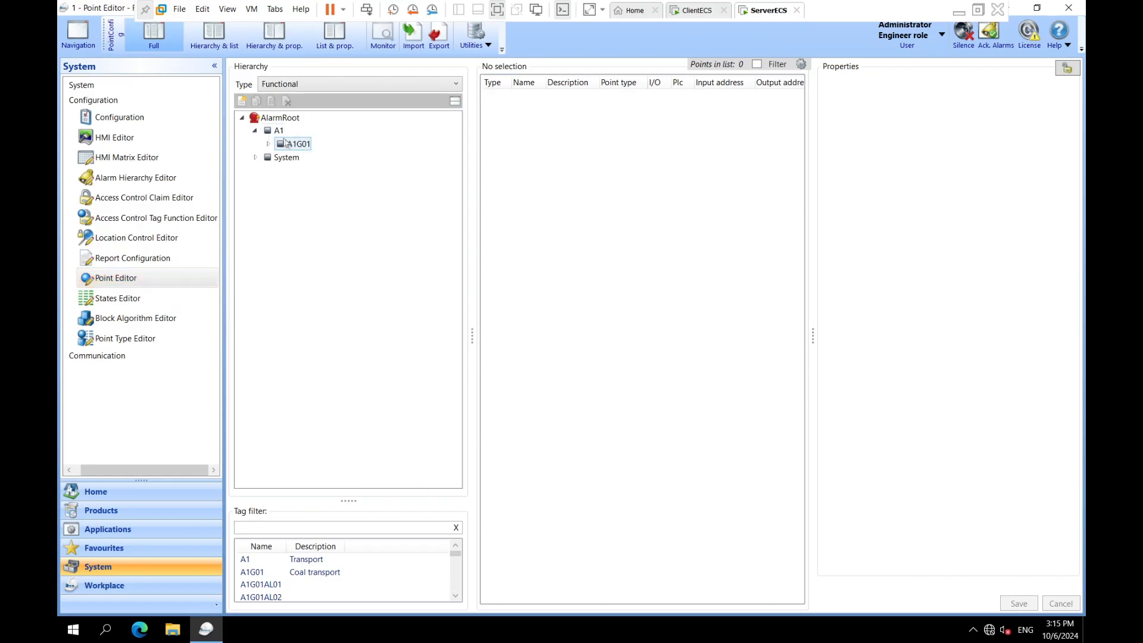
right_click(292, 143)
click(390, 175)
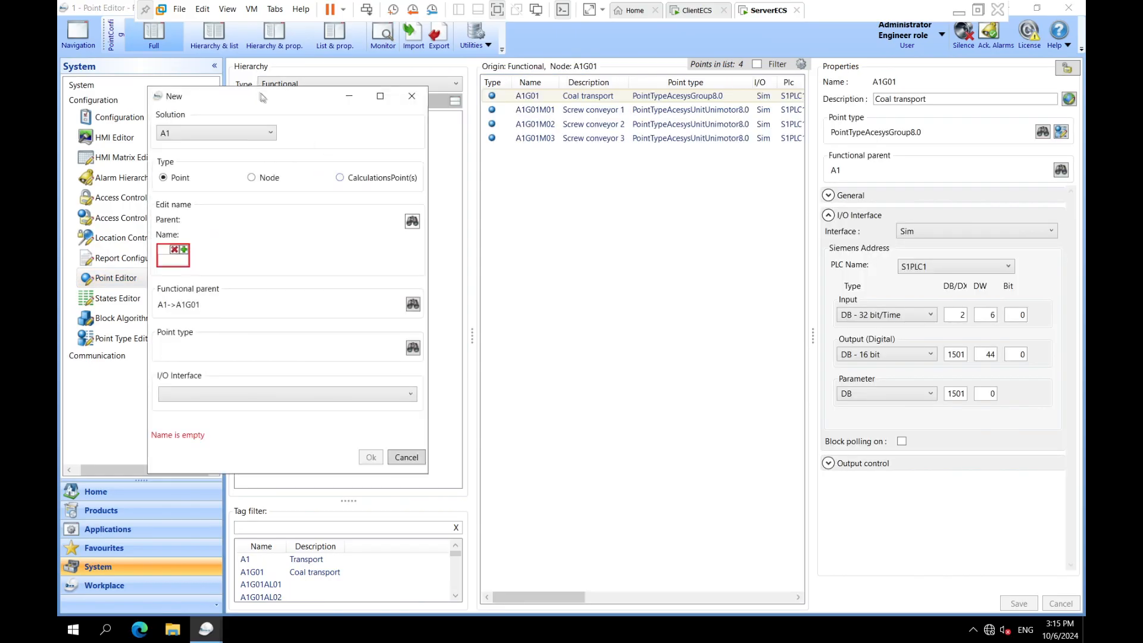
Step: Name the new point A1G01AL01_LEVEL using the segments A1, G01, AL01 and _LEVEL
click(501, 305)
text(a1)
key(BackSpace)
key(BackSpace)
text(A1)
click(501, 297)
text(G01)
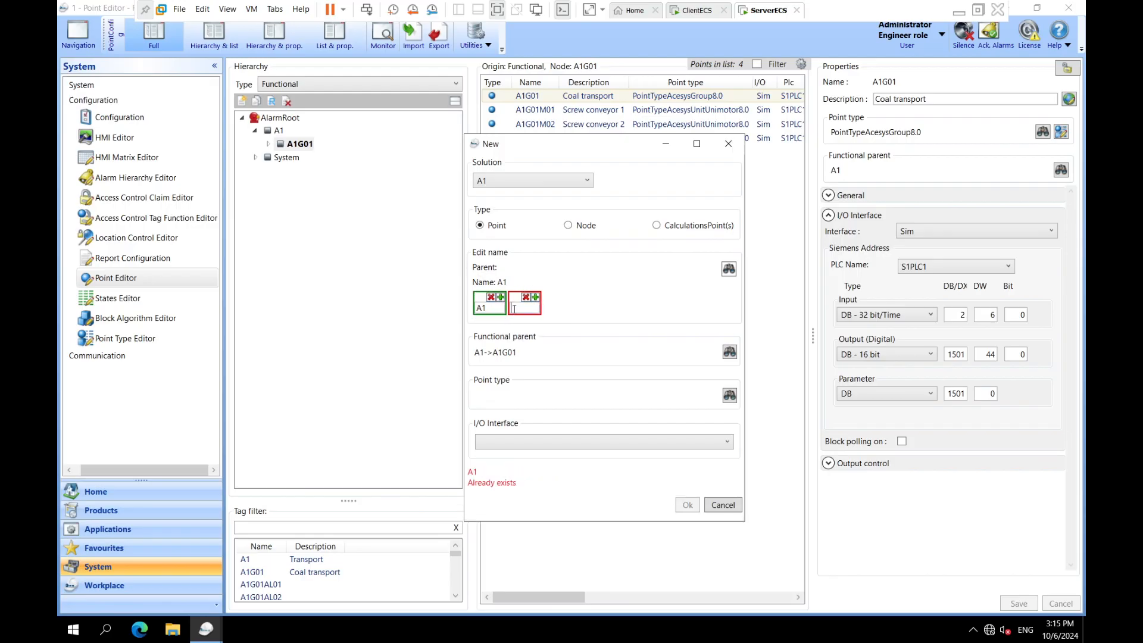
click(536, 297)
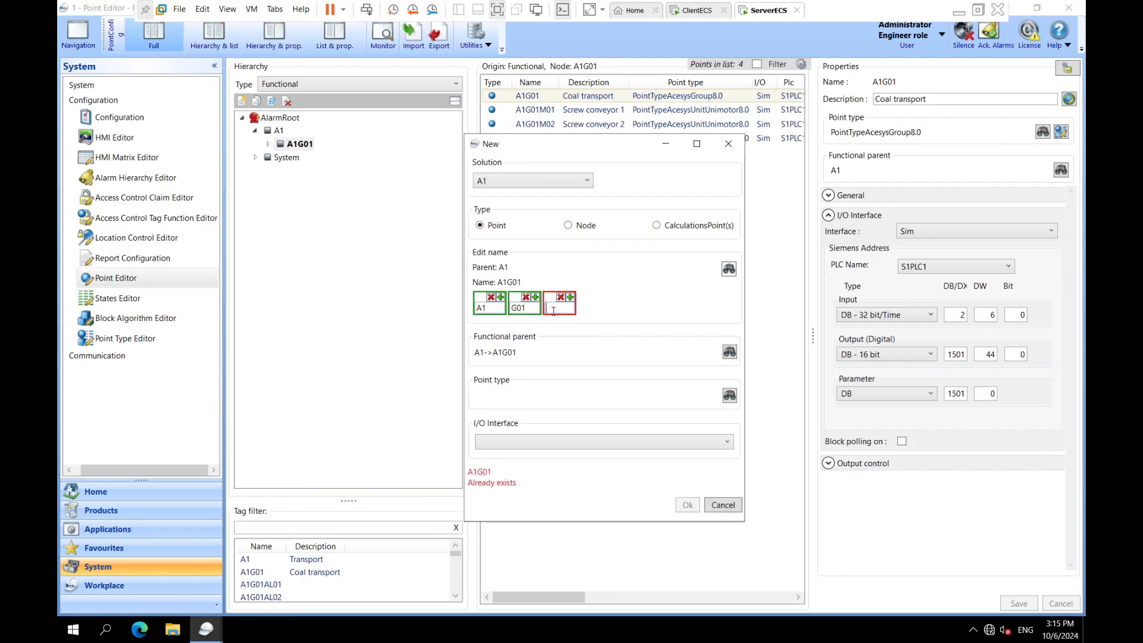
text(AL01)
click(570, 297)
text(_LEVEL)
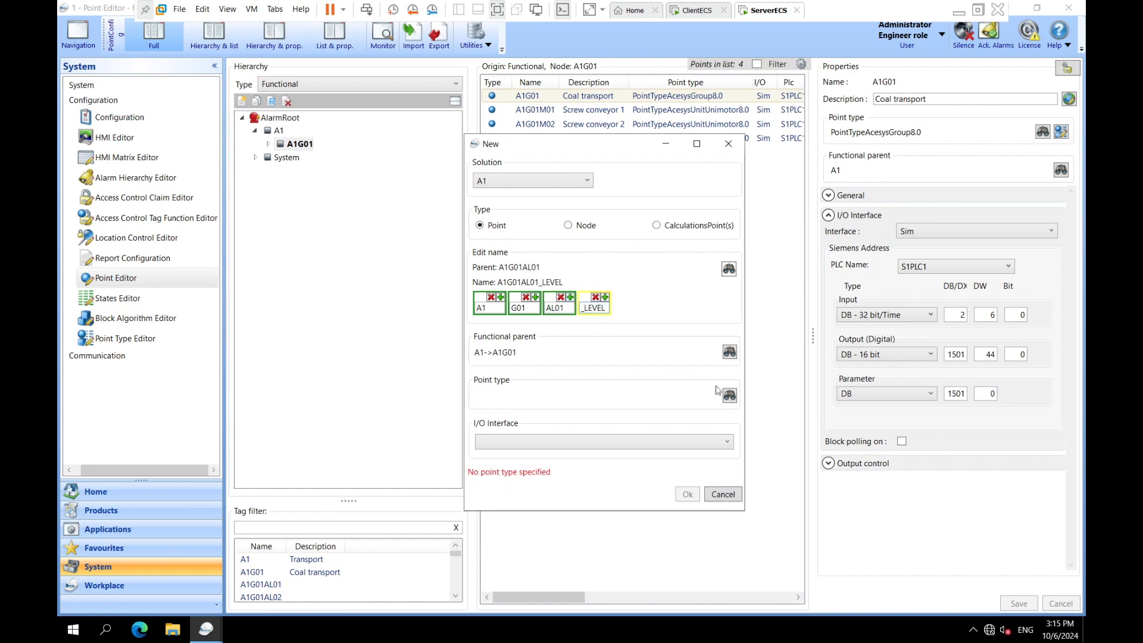
Step: Assign the point type PointTypeAcesysAlarm8.0 and the Sim I/O interface, and create the point
click(729, 394)
text(ALARM)
click(512, 388)
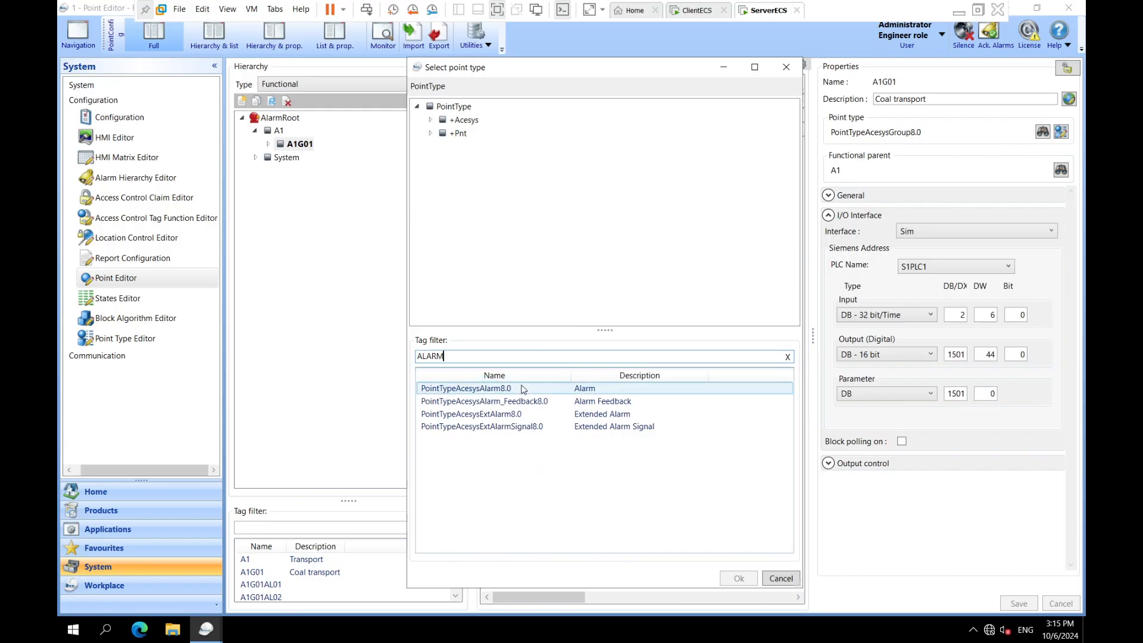
click(725, 582)
click(520, 445)
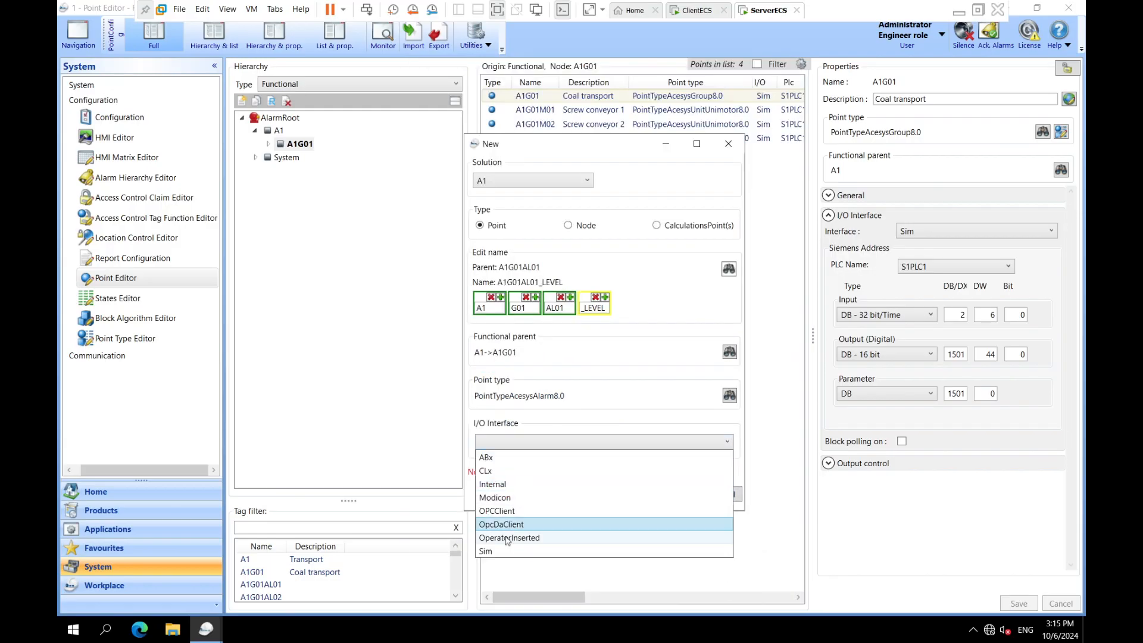
click(518, 462)
click(689, 479)
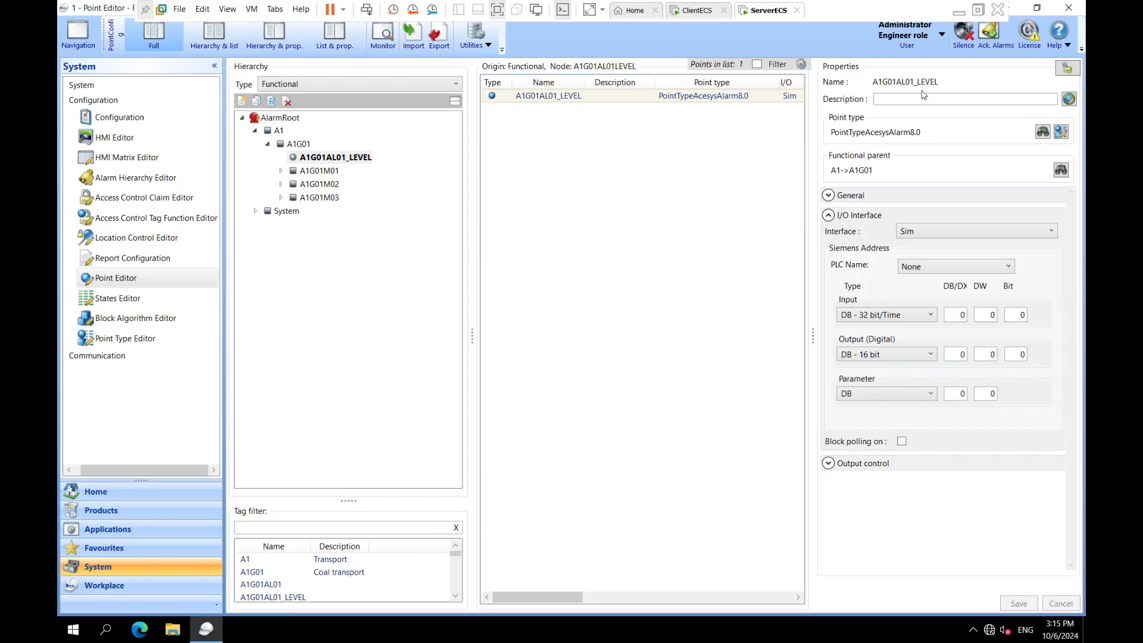
Step: Describe point A1G01AL01_LEVEL as "Overfill Silo 1" and assign it to S1PLC1
click(922, 98)
click(931, 266)
click(915, 280)
Step: Set the input to DB 6, DW 6, the 16-bit output to DB 2001, DW 26, the parameter DB to 2001, and save
click(959, 314)
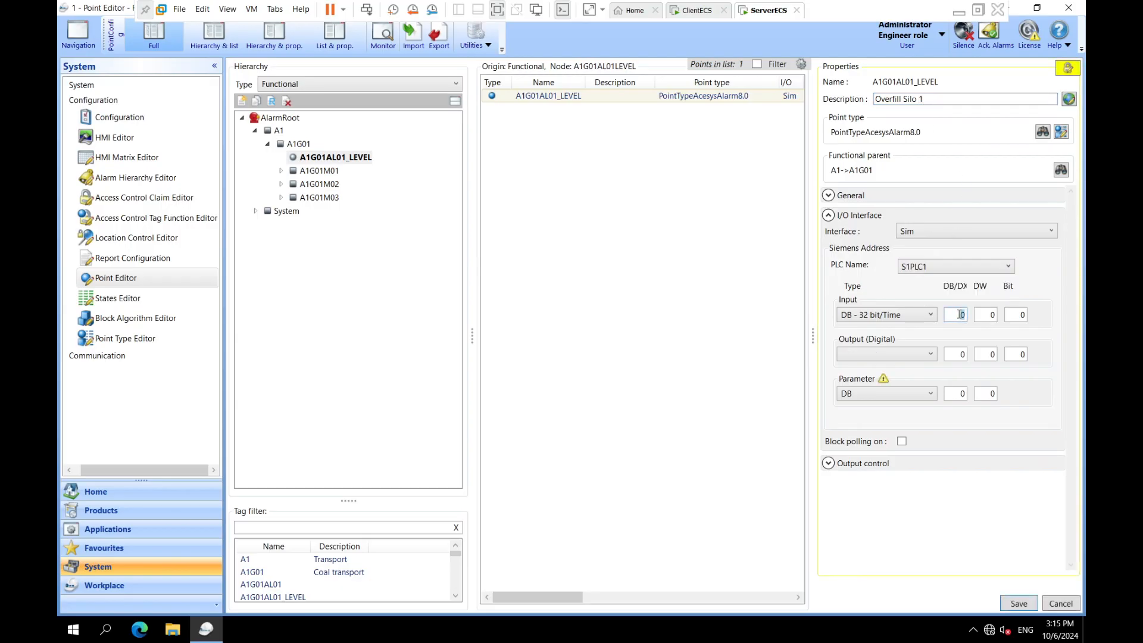
text(6)
click(981, 314)
text(6)
click(870, 355)
click(861, 369)
key(Tab)
text(2001)
key(Tab)
text(26)
click(1018, 602)
Step: Copy point A1G01AL01_LEVEL as A1G01AL02_LEVEL
click(320, 157)
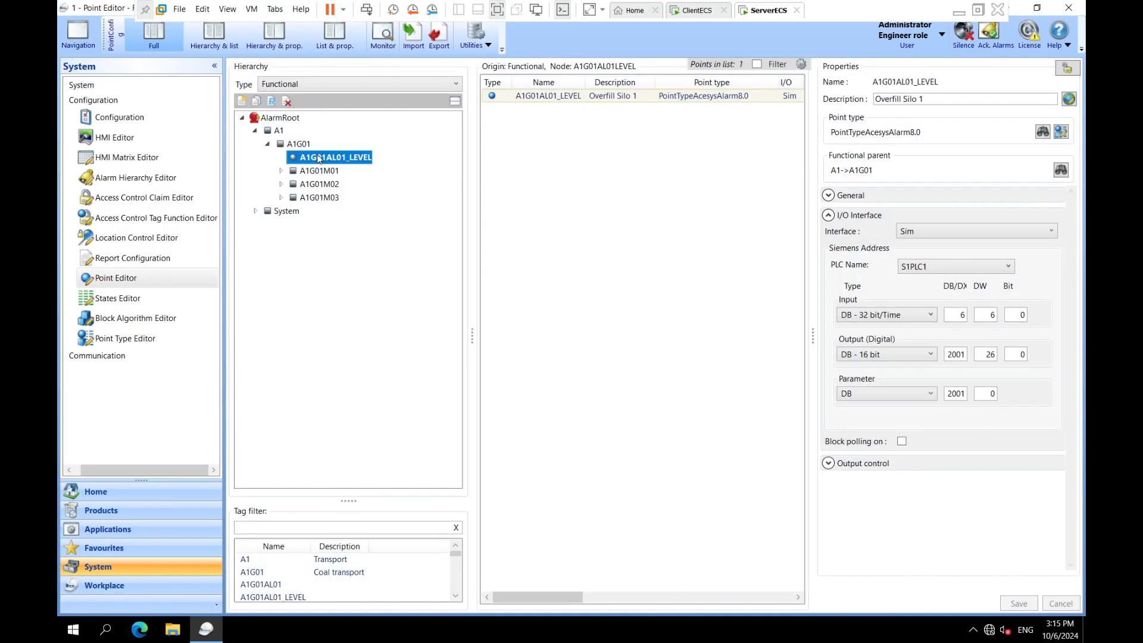
right_click(332, 168)
click(358, 205)
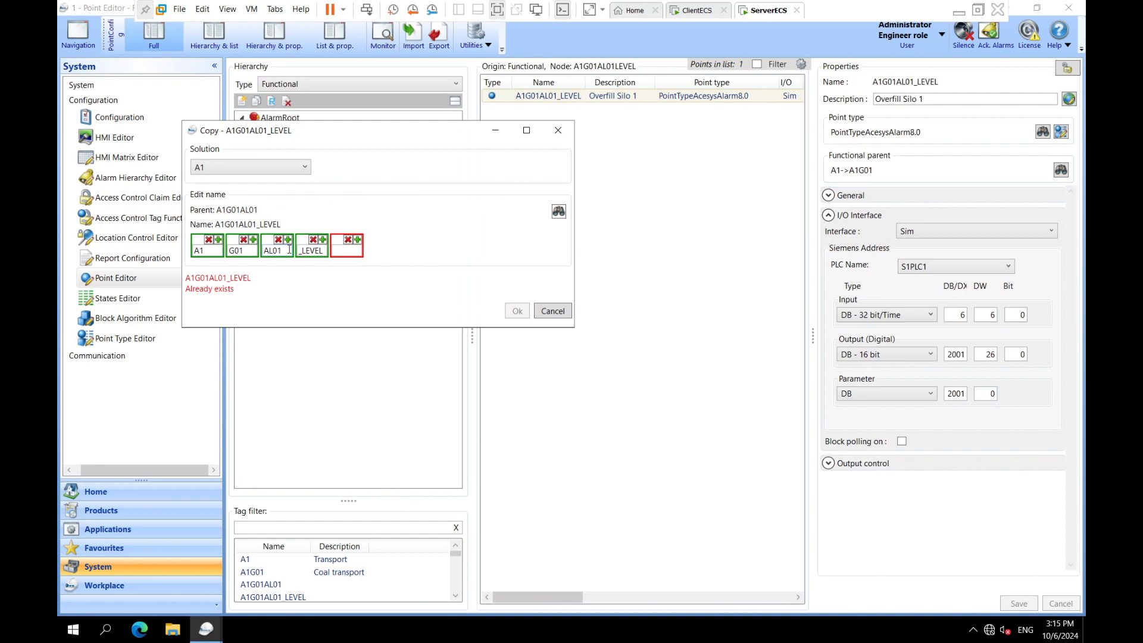
text(2)
click(516, 287)
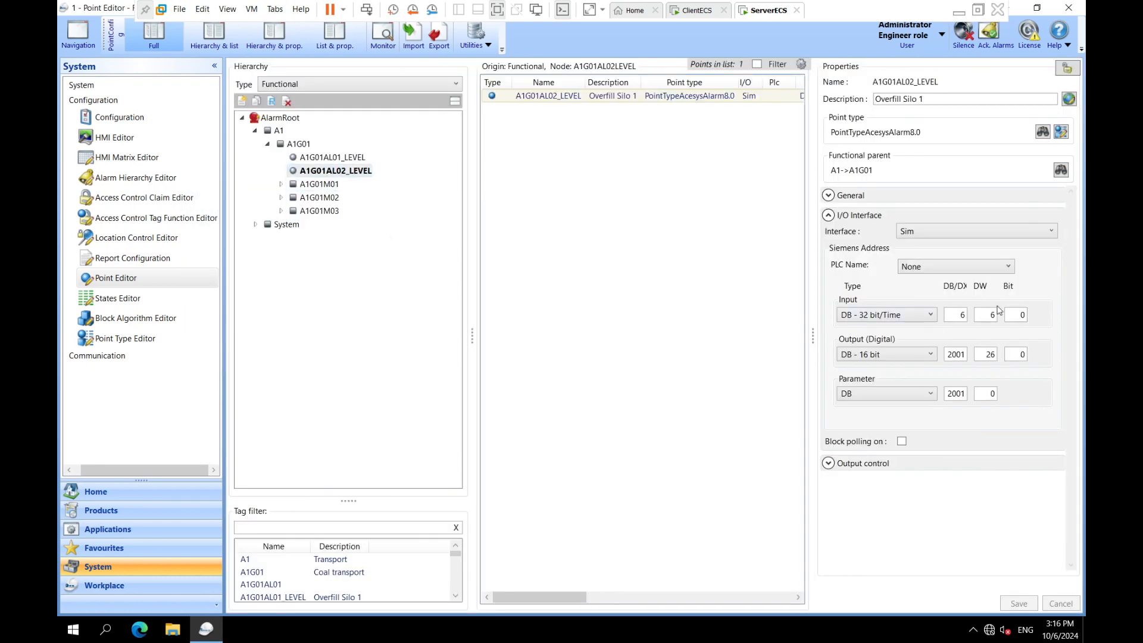
Step: Set the copied point's input DW to 12 and its output and parameter DBs to 2002
text(12)
click(962, 355)
click(951, 393)
text(2)
Step: Assign A1G01AL02_LEVEL to S1PLC1, describe it as "Overfill Silo 2" and save
click(924, 266)
click(913, 295)
click(915, 98)
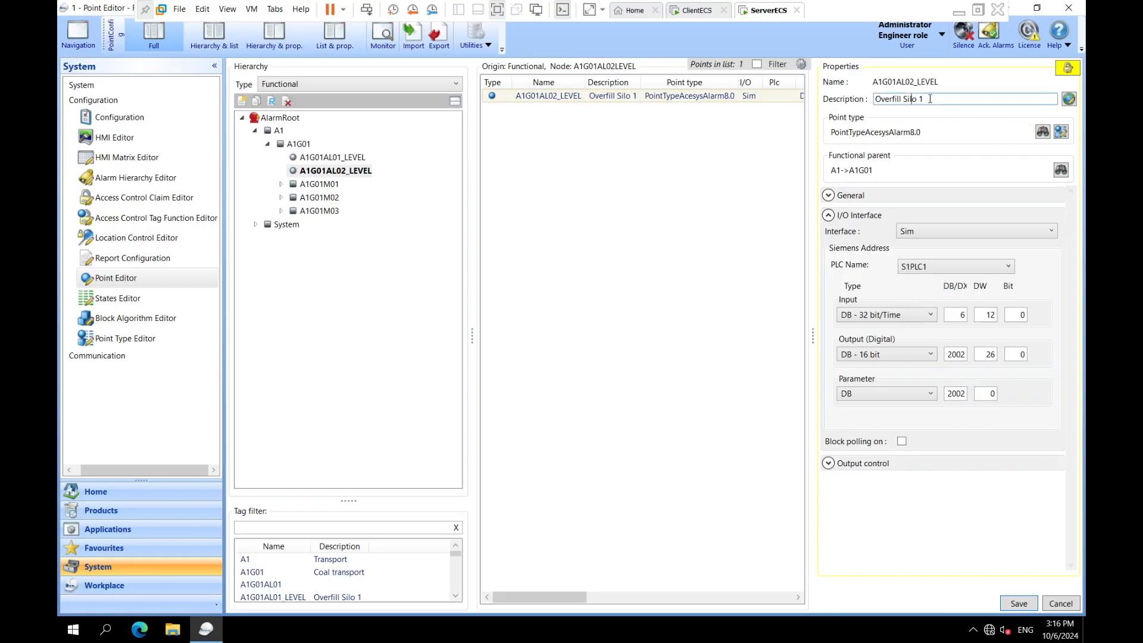
click(1004, 601)
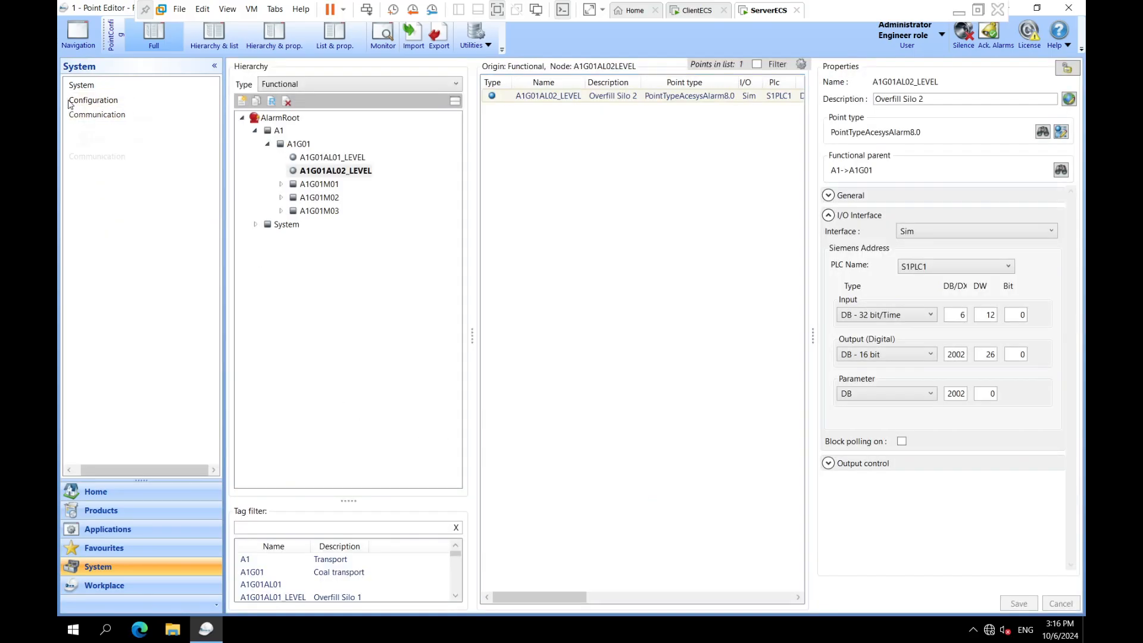
Step: Open mimic S1A1_M01 in the HMI Editor and set the editing background to dark blue
click(71, 102)
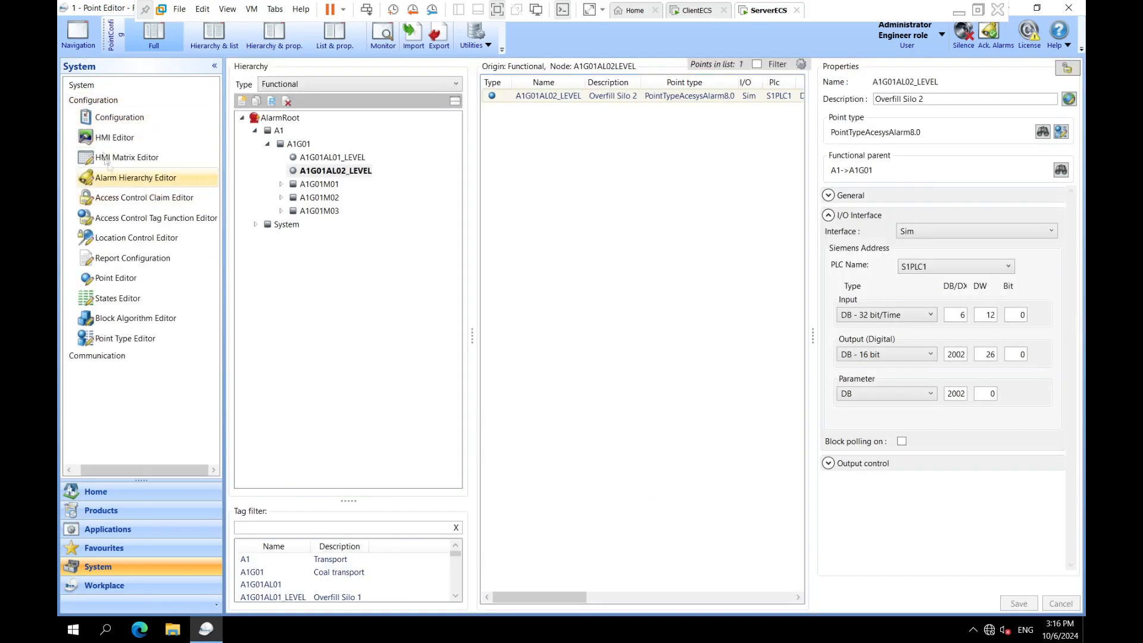
click(110, 141)
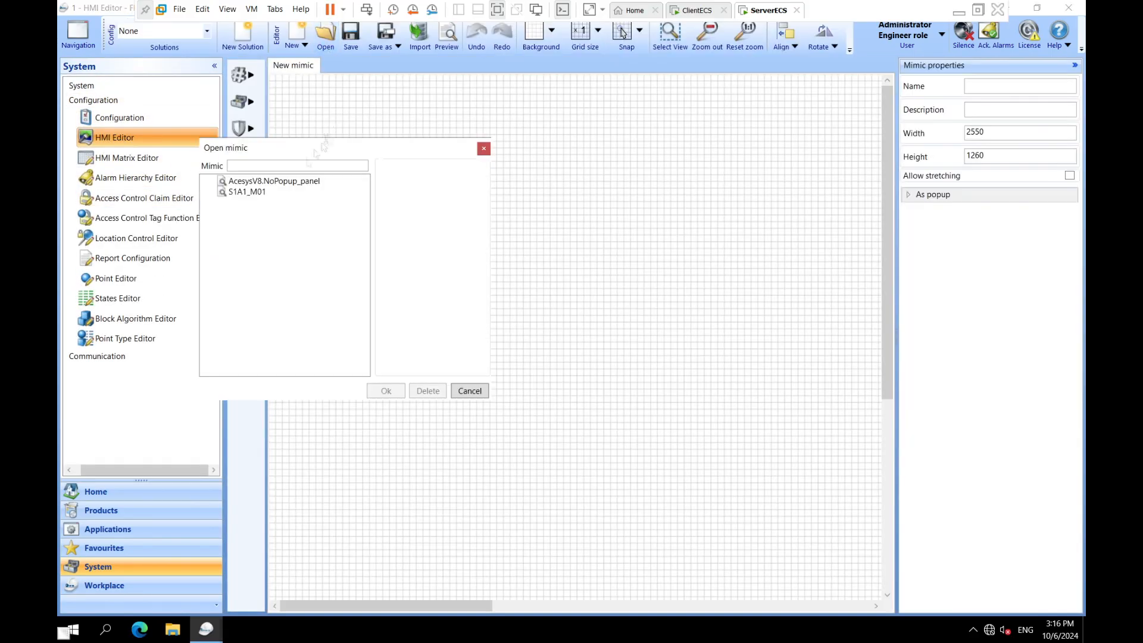
double_click(241, 191)
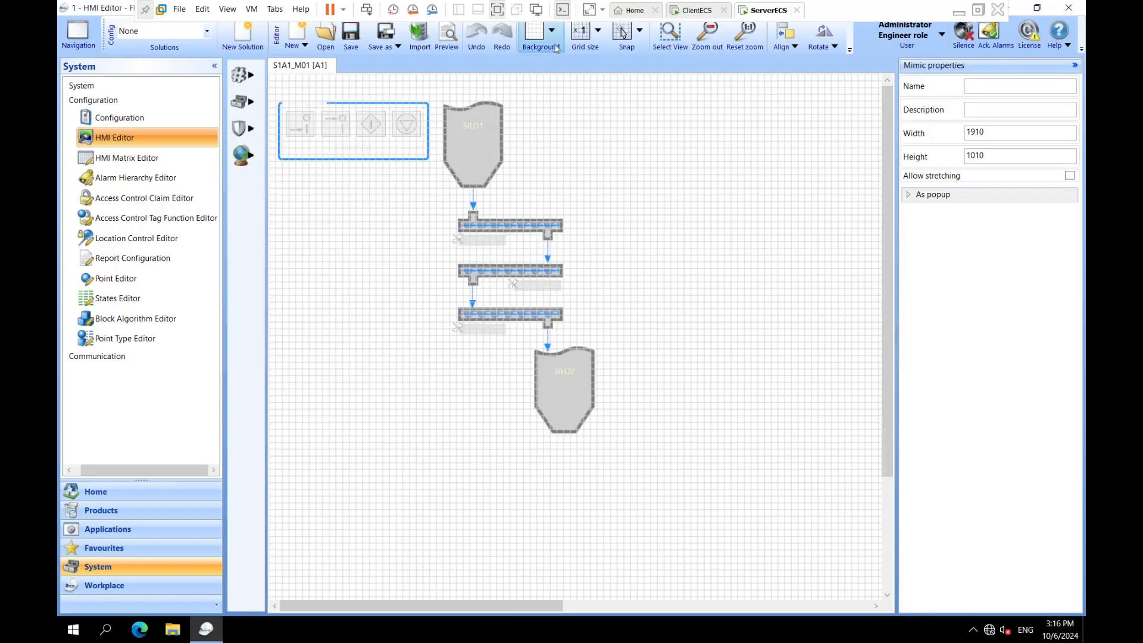
click(552, 29)
click(566, 112)
Step: Place the A1G01AL01_LEVEL tag on the mimic in the empty area beside the first screw conveyor
click(251, 77)
click(250, 81)
click(251, 82)
click(286, 122)
click(299, 136)
double_click(318, 148)
drag(343, 161, 656, 215)
Step: Place the A1G01AL02_LEVEL tag in the mimic's empty area below the first alarm symbol and set the type indication to L
click(251, 77)
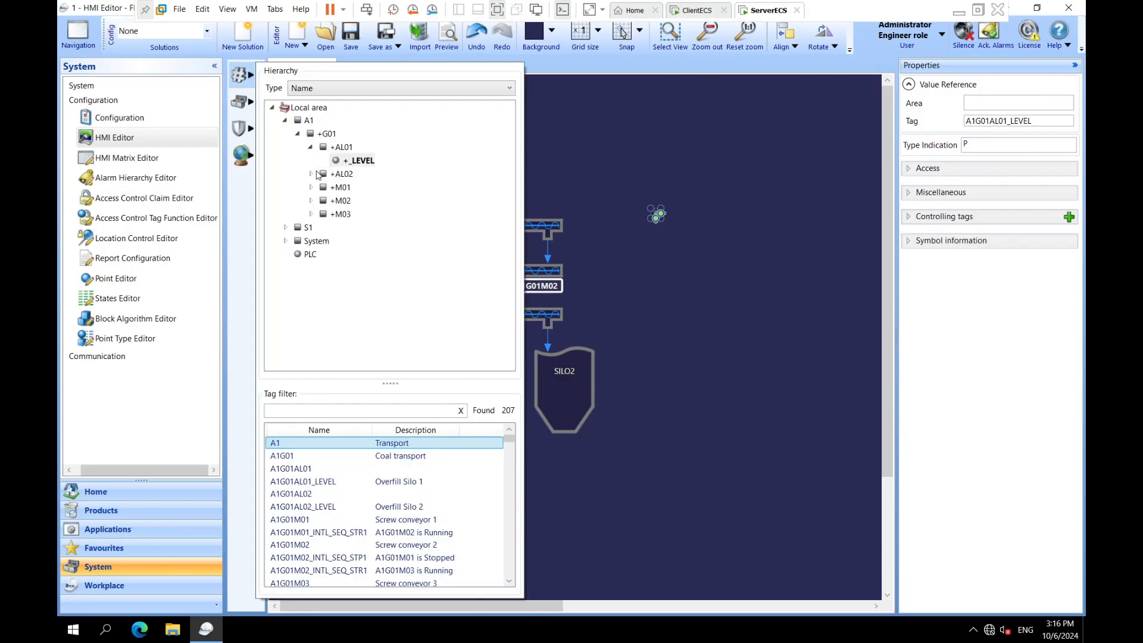
double_click(319, 174)
drag(358, 187, 689, 279)
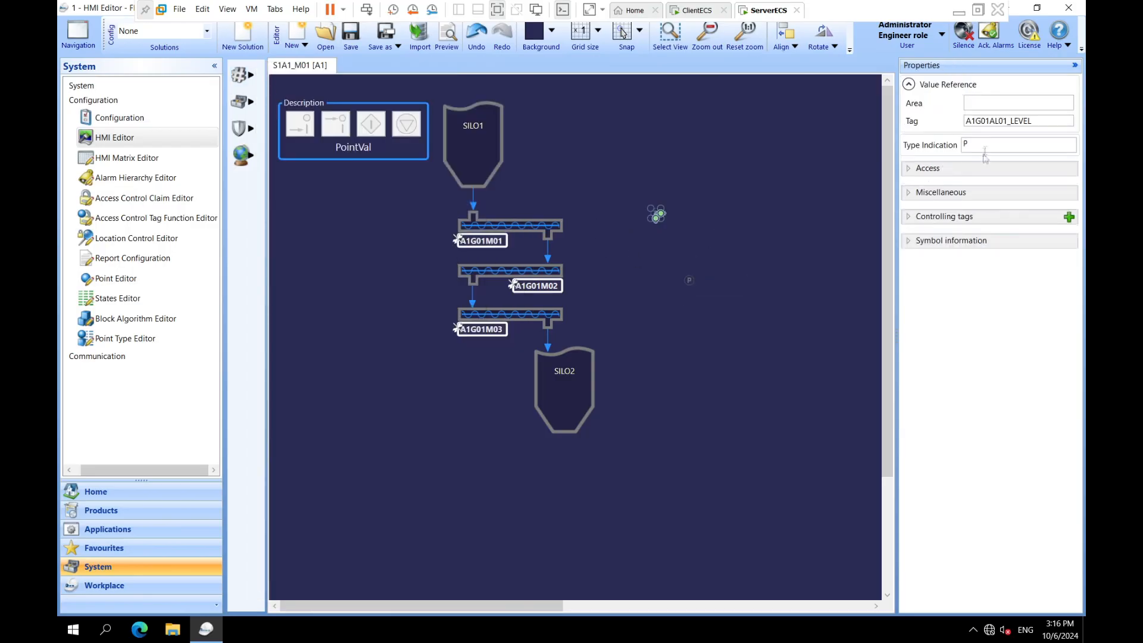
key(BackSpace)
click(714, 244)
Step: Move the A1G01AL01_LEVEL symbol into SILO1 and the A1G01AL02_LEVEL symbol into SILO2 after changing the grid size
drag(656, 213, 463, 142)
click(587, 37)
click(602, 135)
click(463, 141)
click(722, 263)
drag(688, 280, 544, 361)
click(680, 308)
Step: Fine-position the A1G01AL01_LEVEL symbol inside SILO1's upper-left corner, beside the silo label
click(669, 33)
drag(421, 79, 509, 154)
click(475, 331)
key(Right)
key(Right)
key(Left)
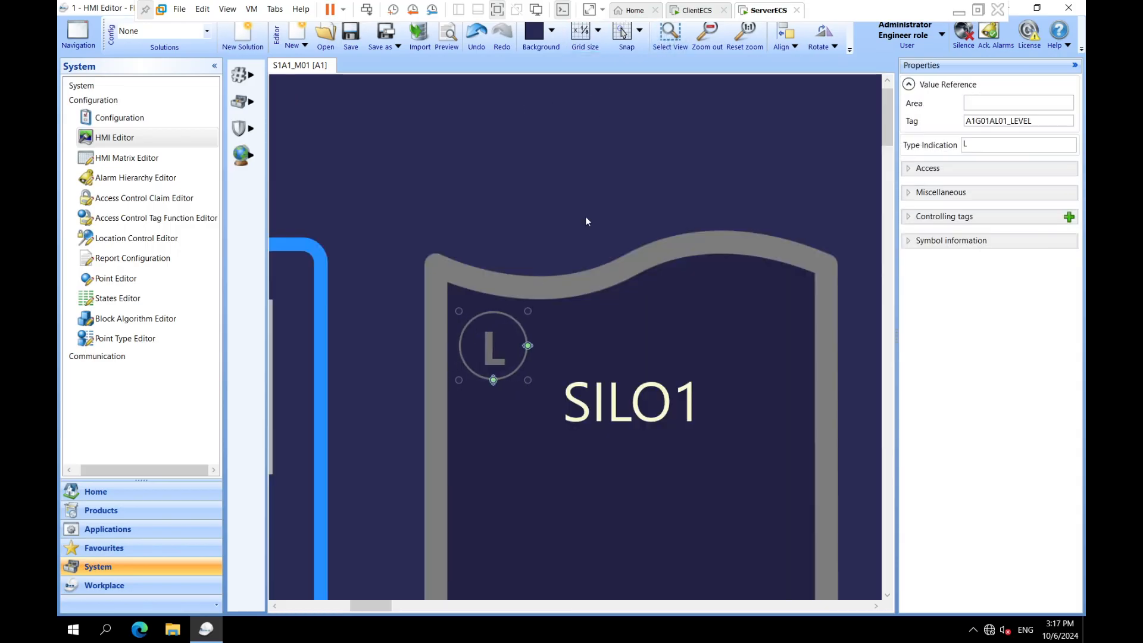
key(Right)
click(586, 218)
Step: Fine-position the A1G01AL02_LEVEL symbol inside SILO2's upper-left corner, beside the silo label
click(707, 34)
click(707, 34)
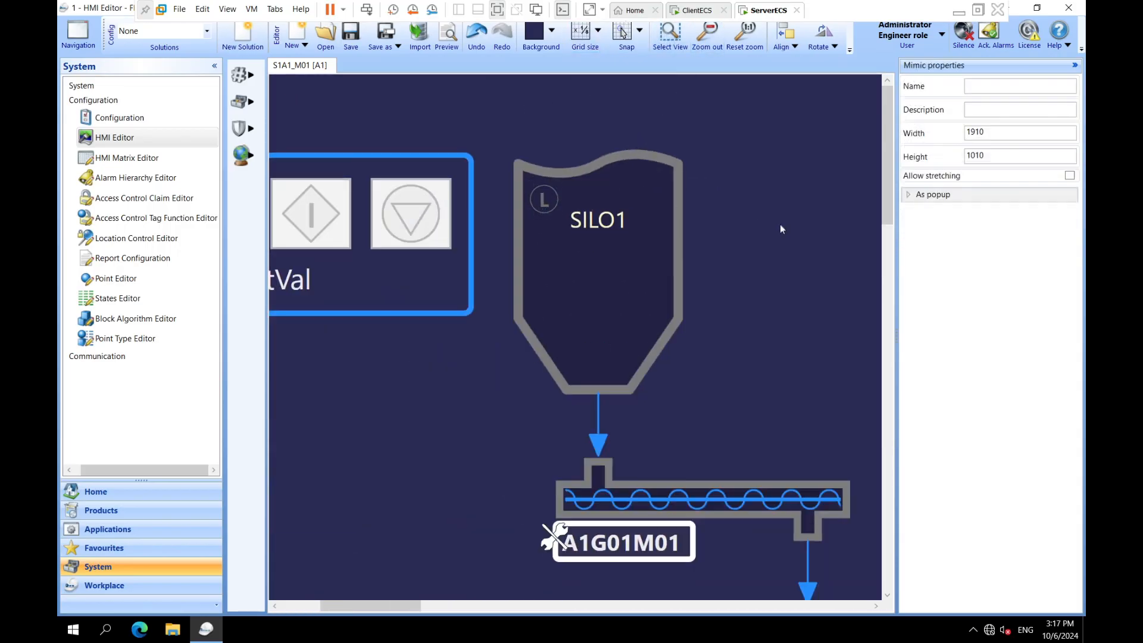
scroll(780, 224, down, 8)
click(796, 407)
key(Right)
key(Down)
key(Down)
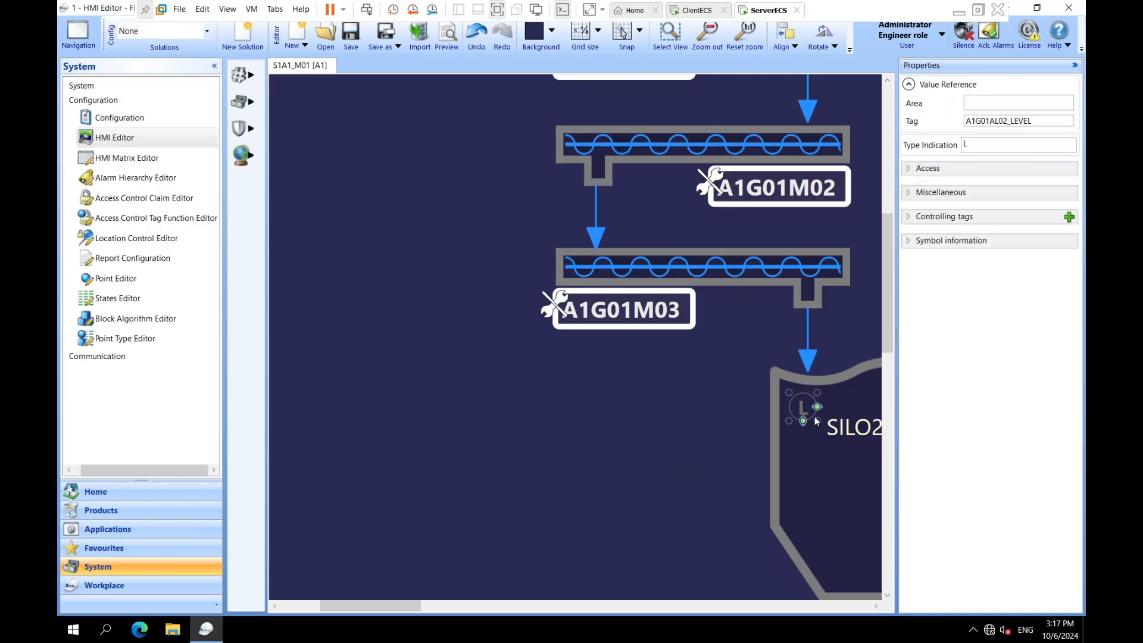
click(634, 381)
scroll(651, 420, down, 1)
drag(398, 606, 460, 605)
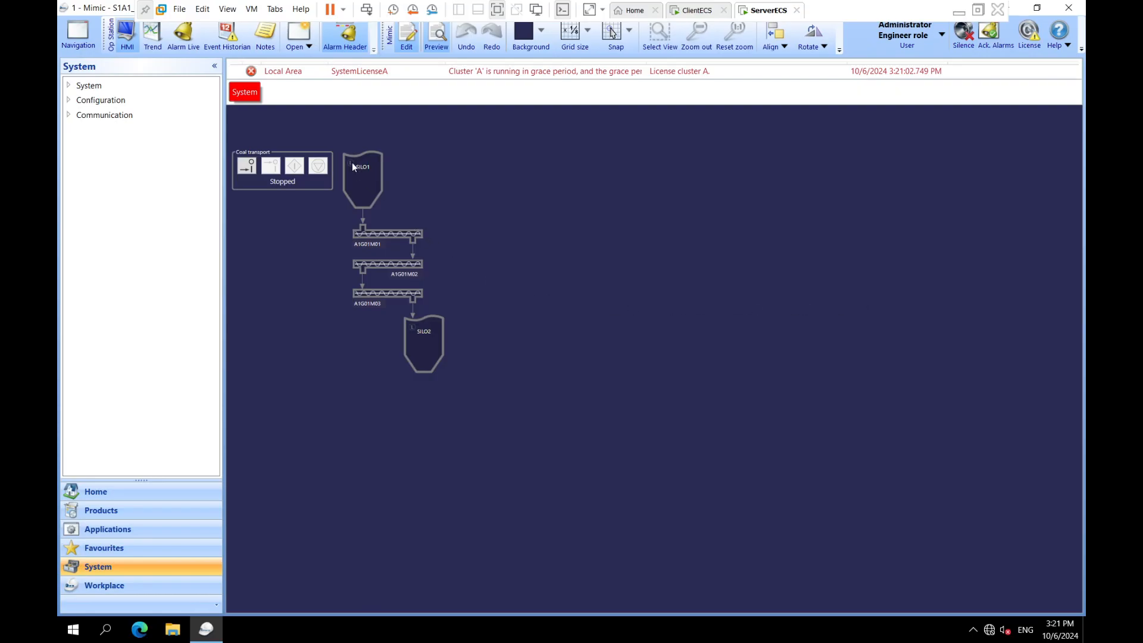
Step: Switch the simulated SIG input of the Overfill Silo 1 alarm off and back on
click(351, 163)
click(883, 335)
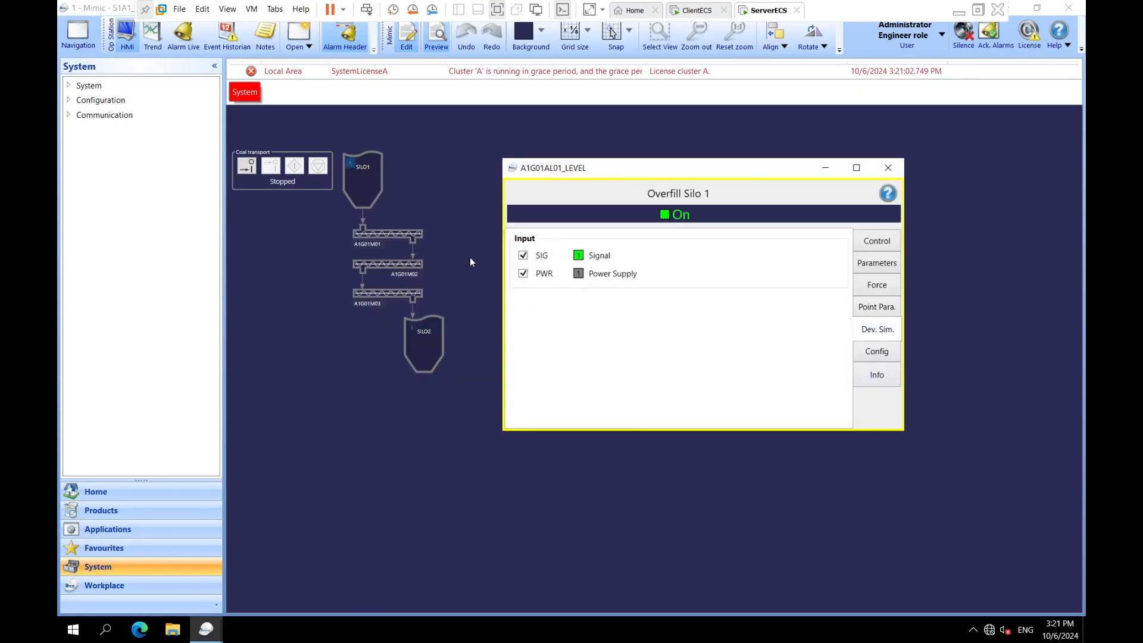
click(523, 255)
drag(609, 173, 578, 159)
click(492, 242)
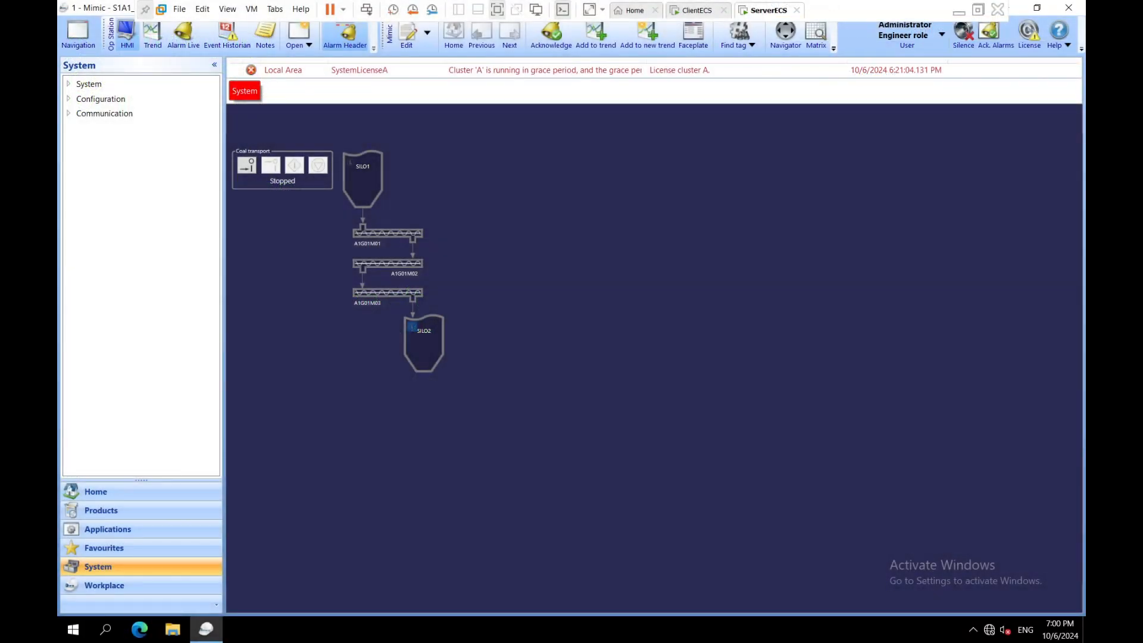
Step: Open and enlarge the Overfill Silo 2 faceplate and examine its control, parameter, force and point parameter pages
click(412, 324)
drag(543, 302, 616, 136)
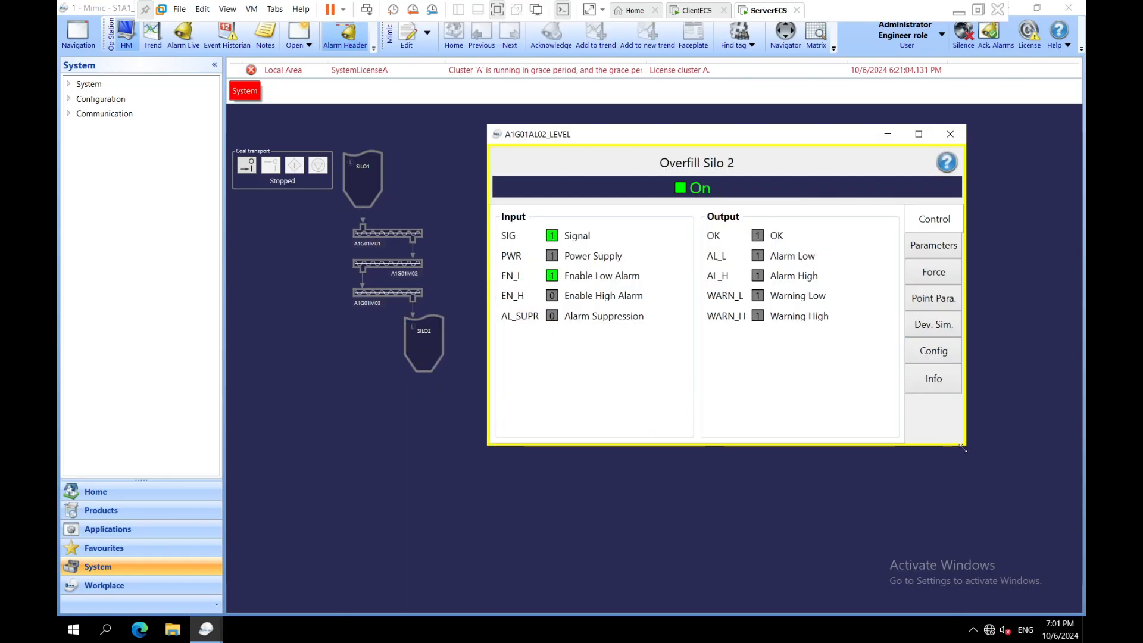
drag(962, 447, 1009, 473)
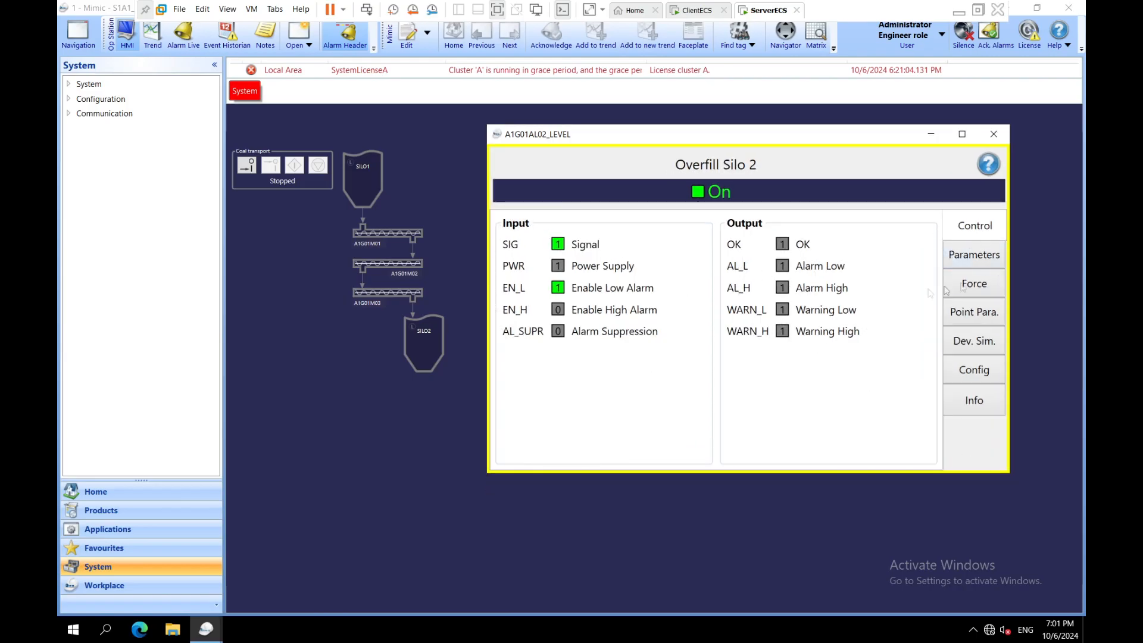
click(1003, 253)
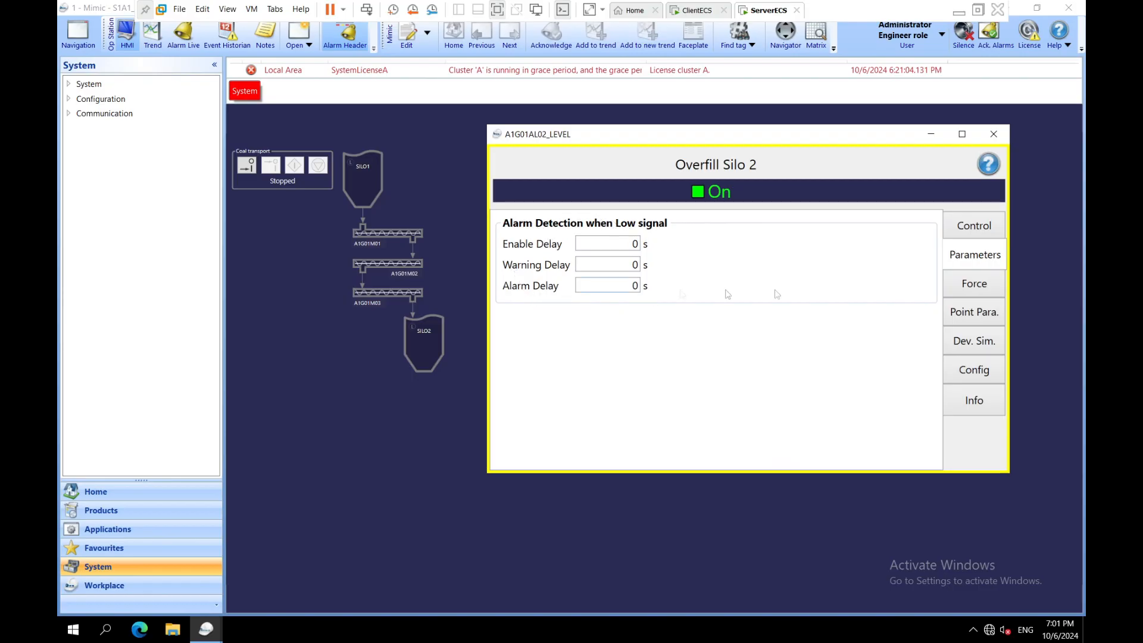
click(988, 296)
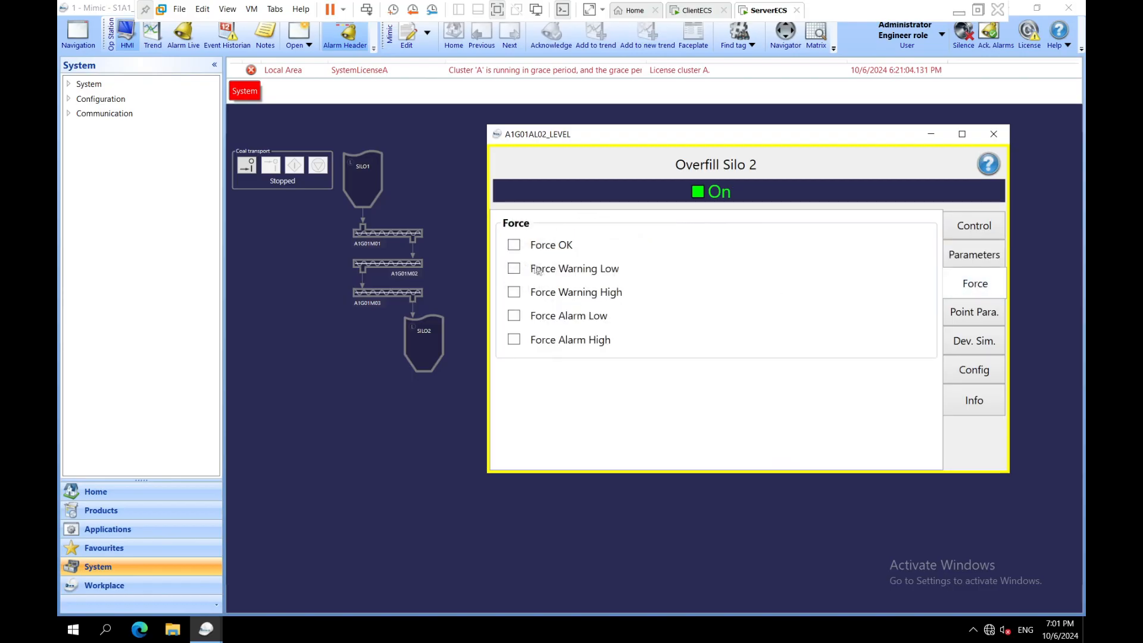
click(514, 247)
click(514, 247)
click(974, 313)
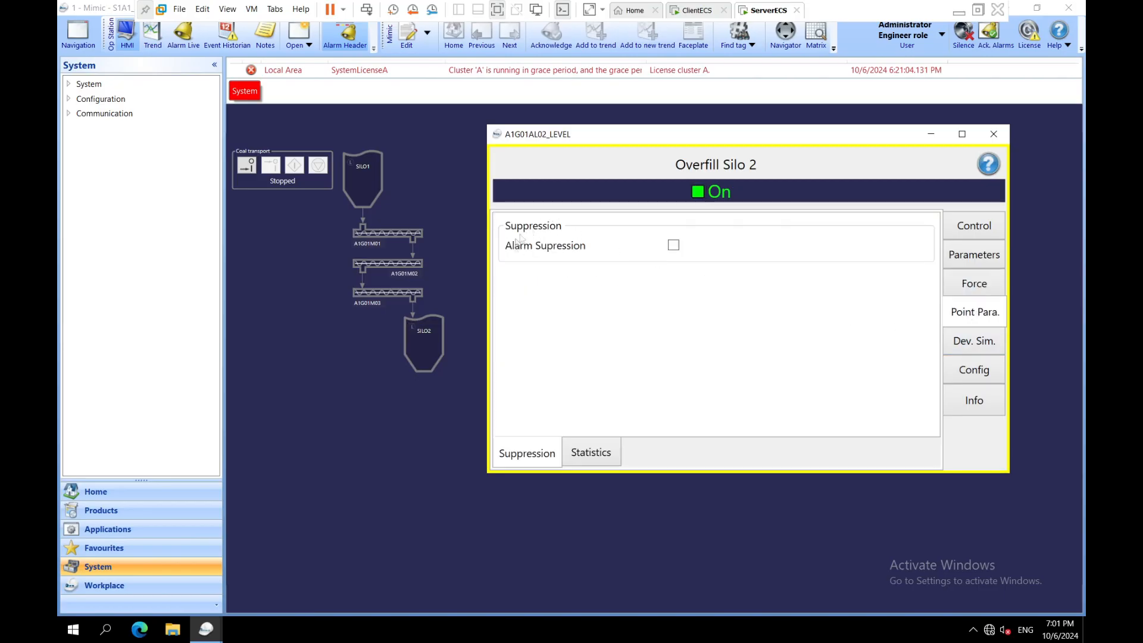
Step: Toggle the simulated SIG input of the Overfill Silo 2 alarm to test its alarm state
click(971, 340)
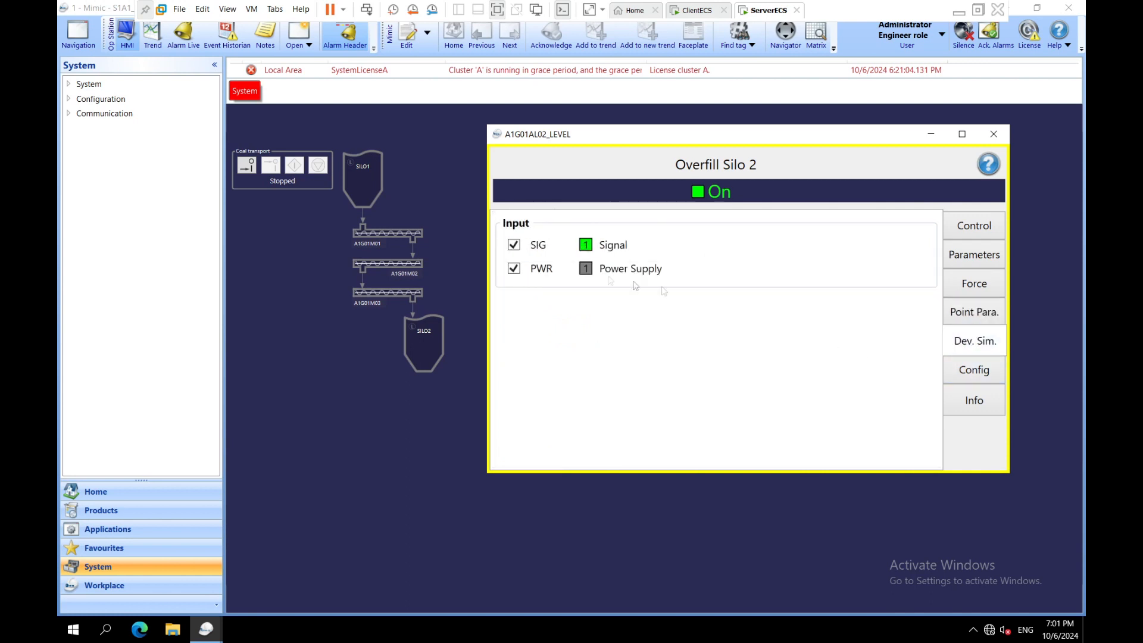
click(514, 246)
click(514, 247)
mouse_move(797, 214)
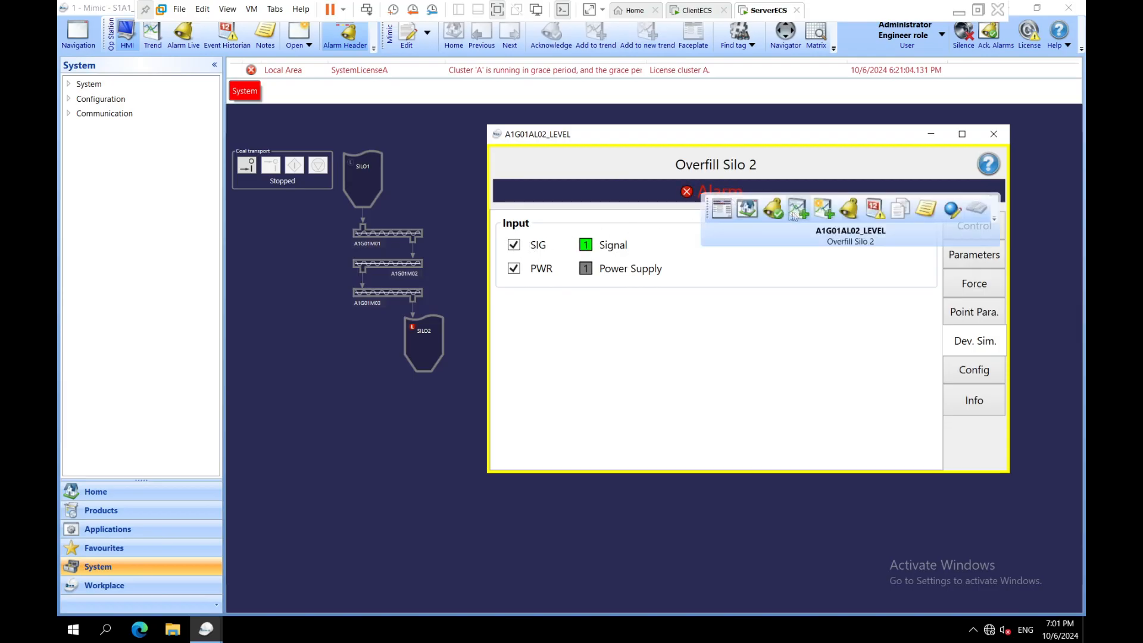
Step: Enable Warning Alarm Low in place of Alarm Failure Low for Overfill Silo 2 and test it with the simulated SIG off
click(960, 369)
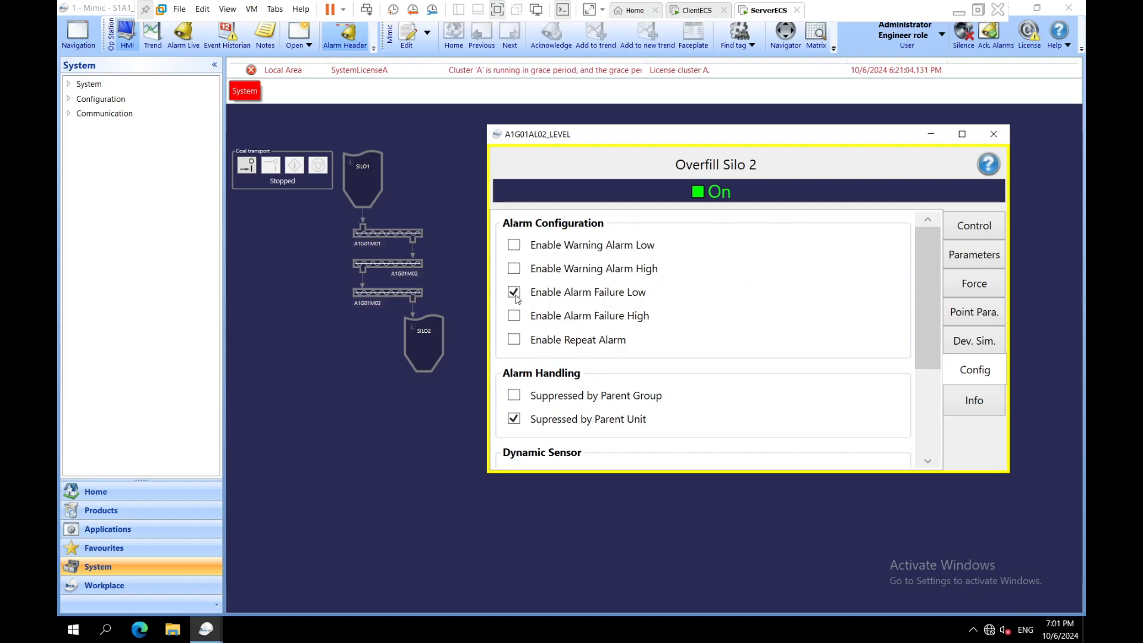
click(513, 246)
click(983, 335)
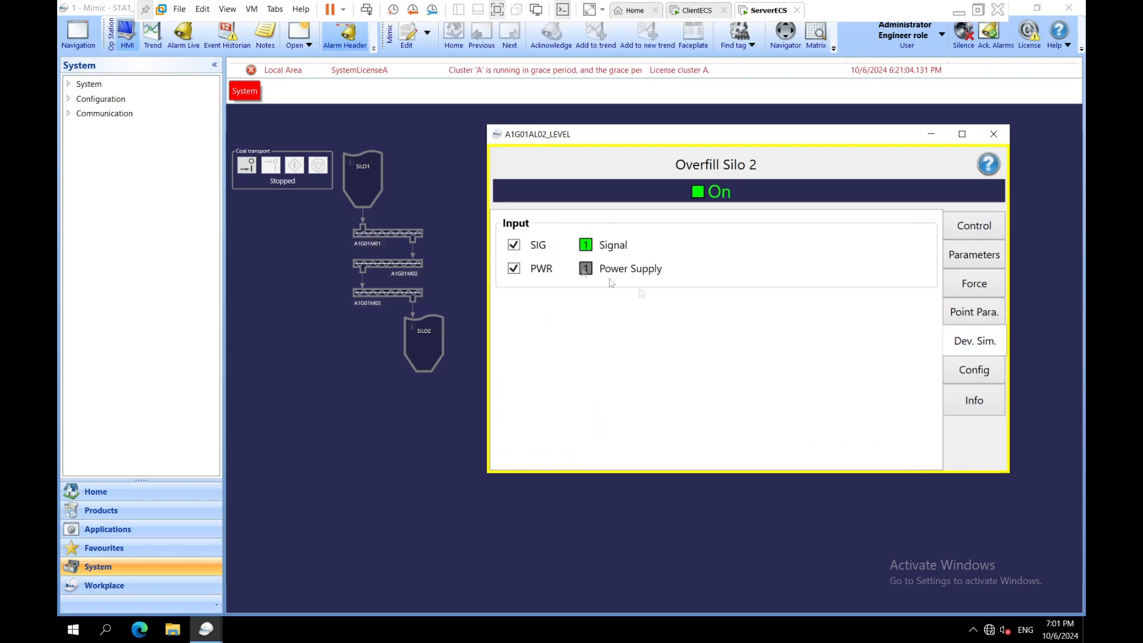
click(985, 227)
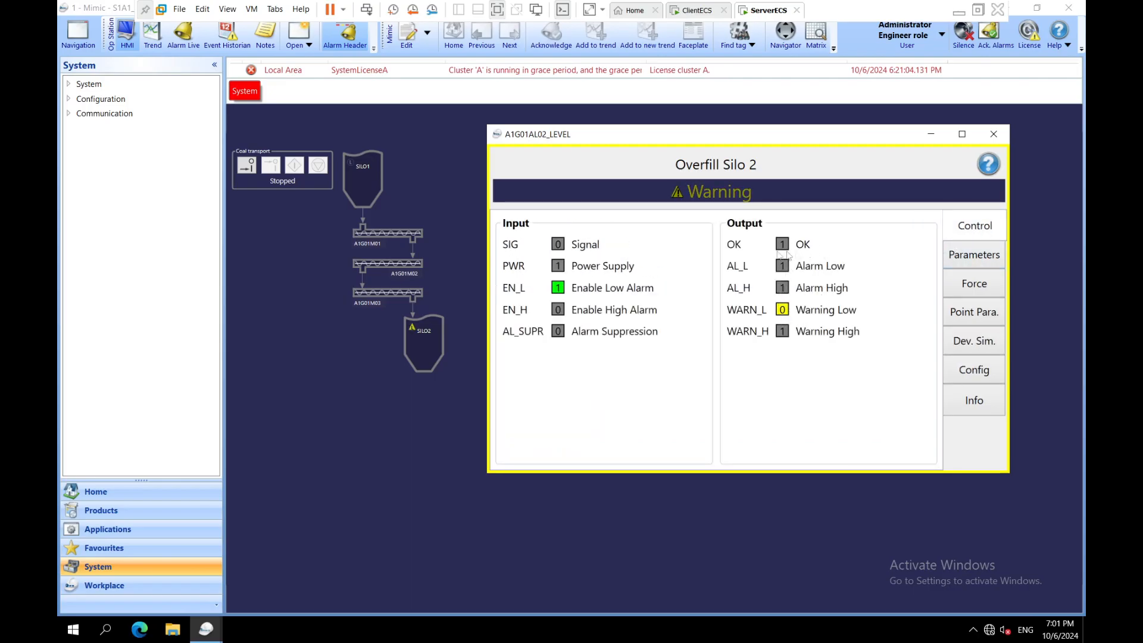
Step: Re-enable Alarm Failure Low for Overfill Silo 2 and check its control outputs
click(985, 372)
click(513, 293)
click(982, 222)
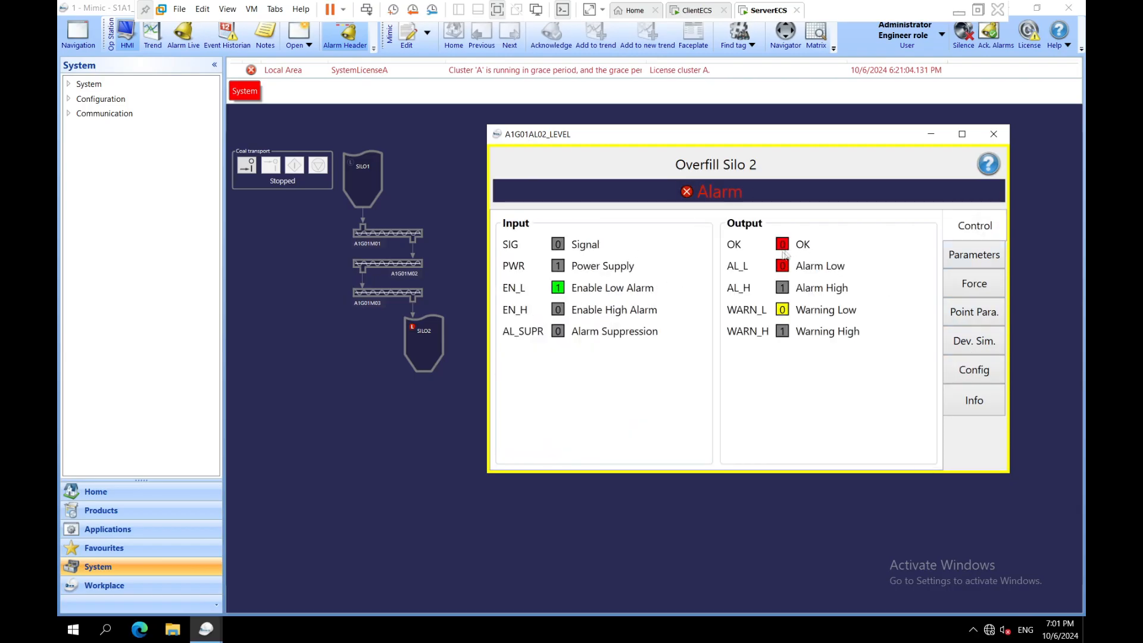
Step: Disable Warning Alarm Low and enable Suppressed by Parent Group in the Overfill Silo 2 configuration
click(963, 373)
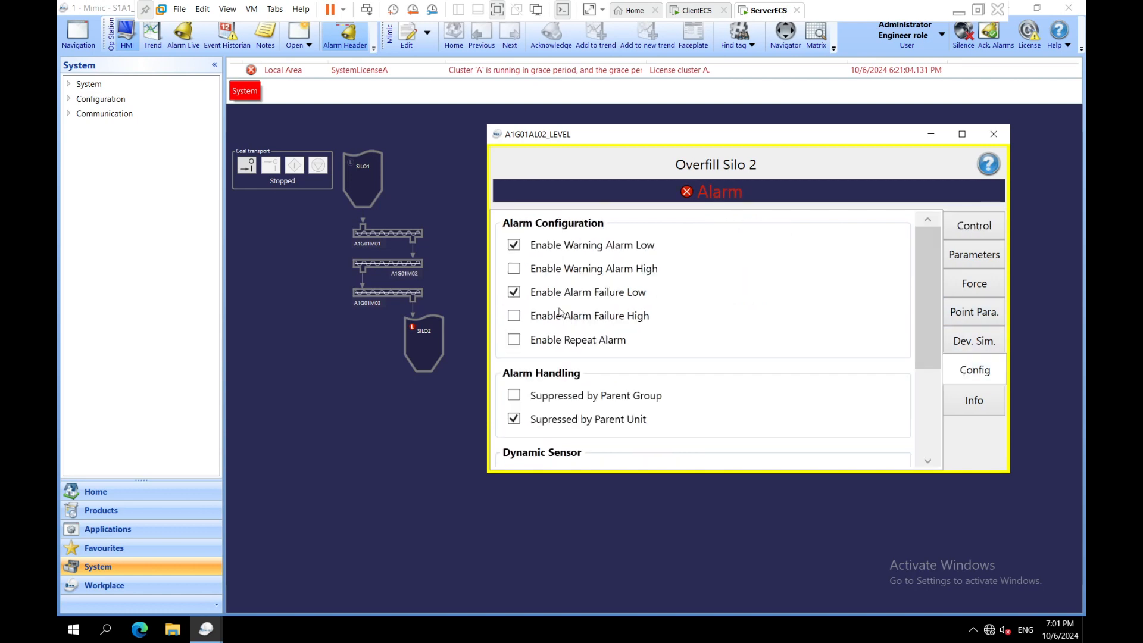
click(514, 245)
scroll(621, 374, down, 1)
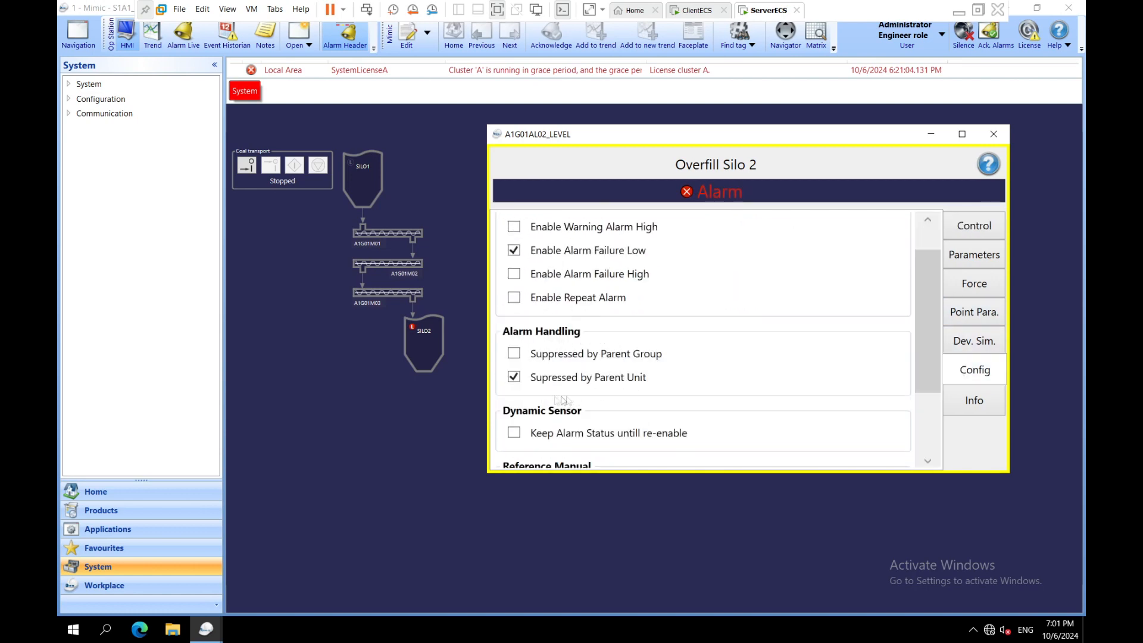
mouse_move(737, 203)
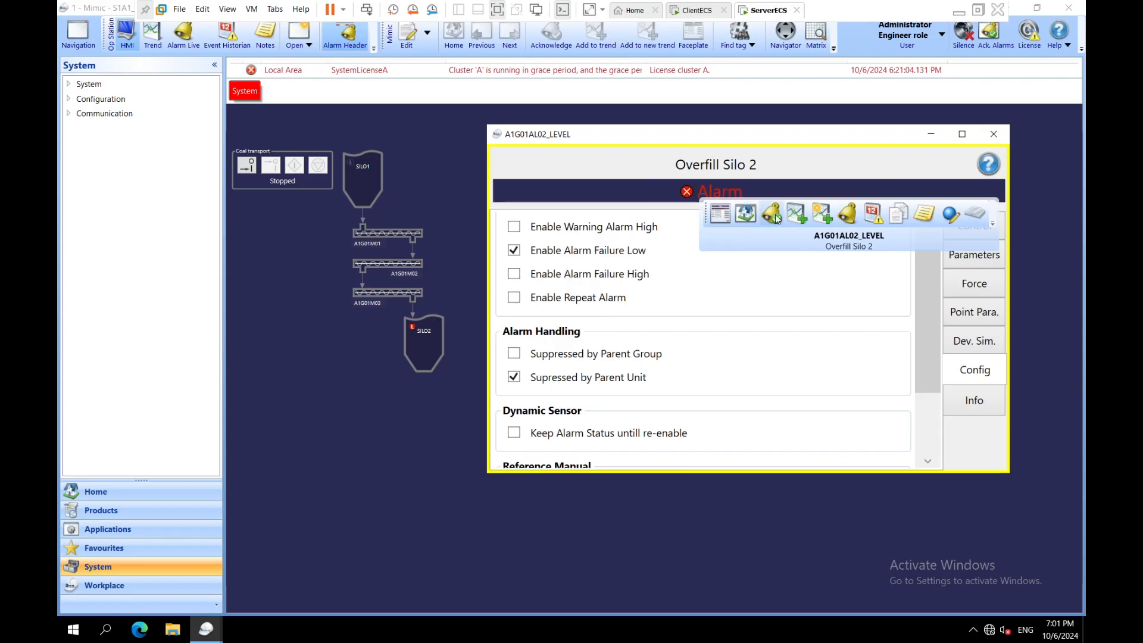
click(533, 356)
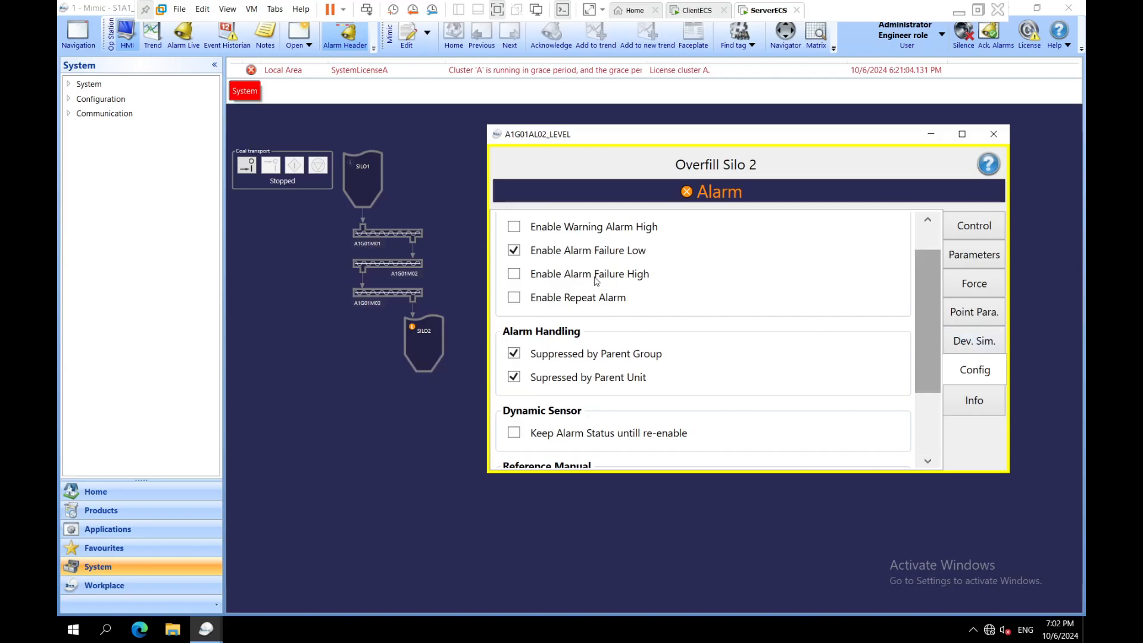
Step: Activate the Coal transport group and switch the simulated SIG input of Overfill Silo 2 back on
click(251, 166)
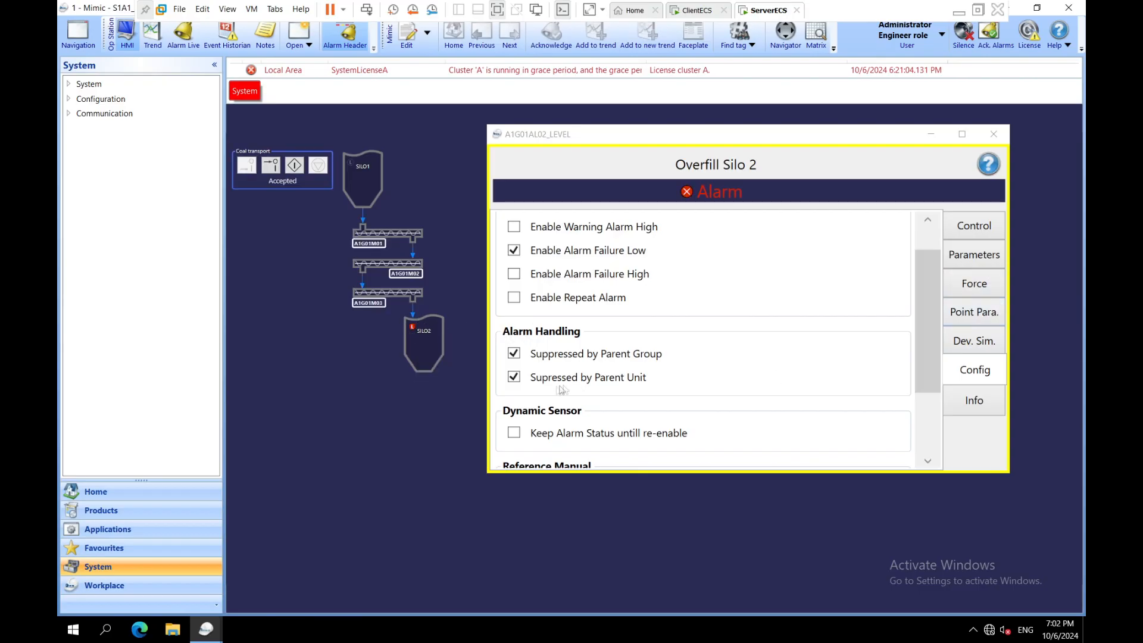
click(515, 357)
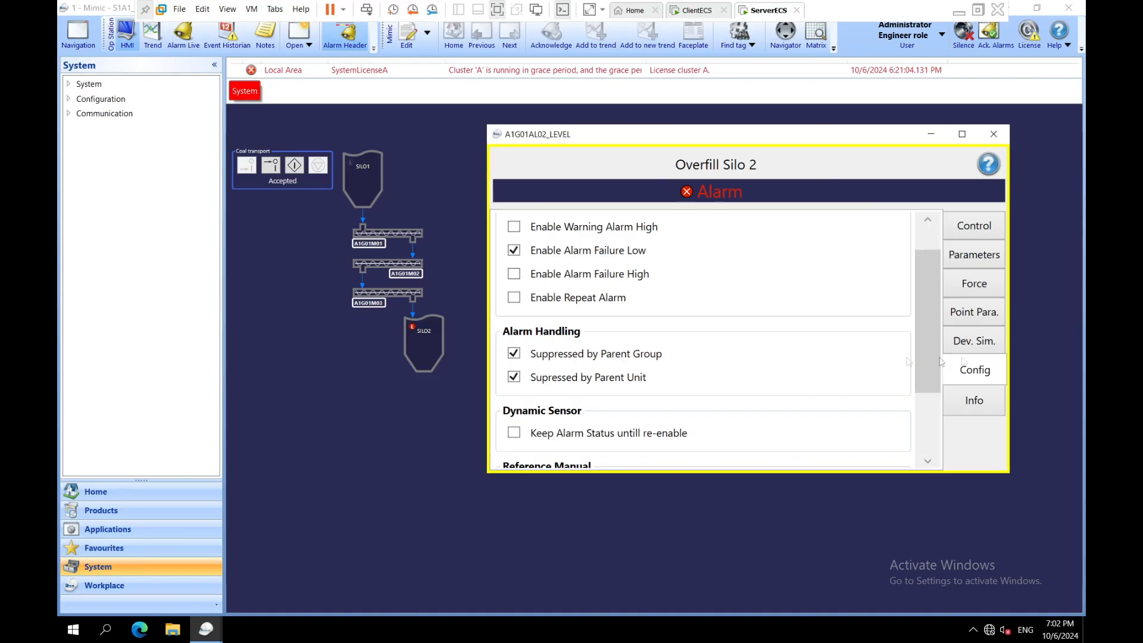
click(977, 348)
click(515, 247)
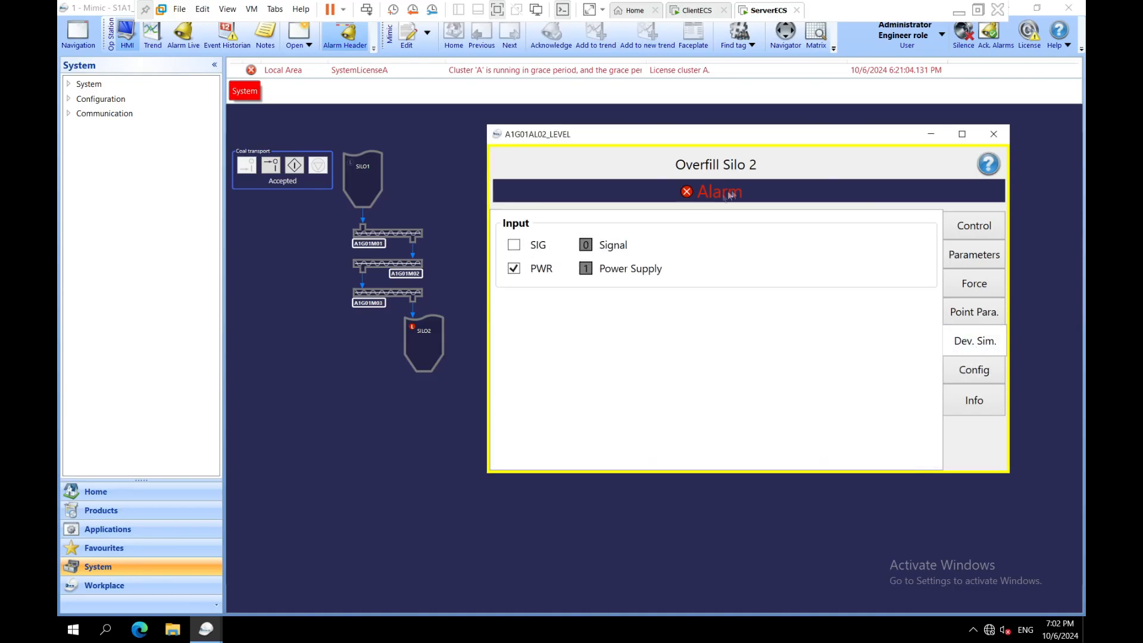
Step: Examine the PLC reference and parent information of Overfill Silo 2, and close its faceplate
click(988, 397)
scroll(577, 382, down, 3)
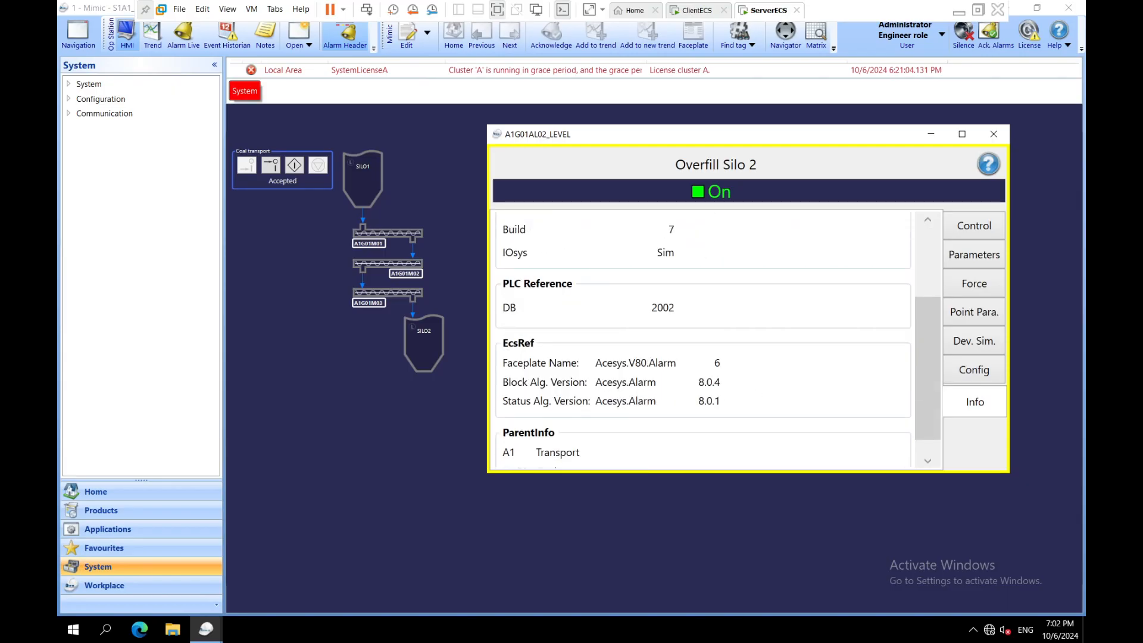
click(993, 134)
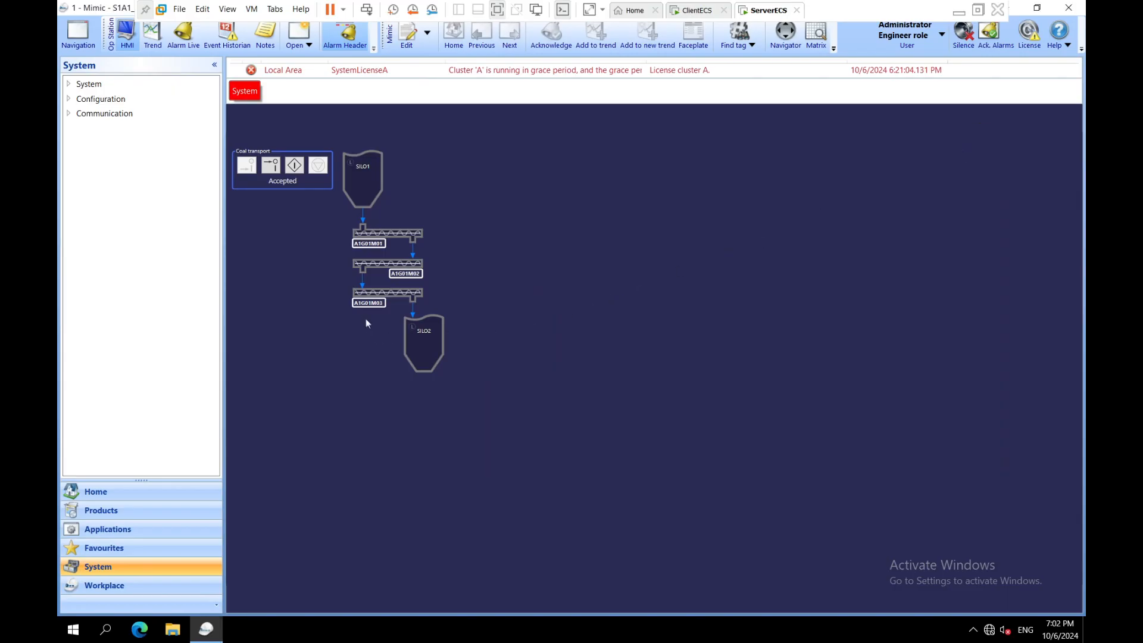
Step: Deactivate the Coal transport group and select the SILO2 level alarm on the mimic
click(388, 294)
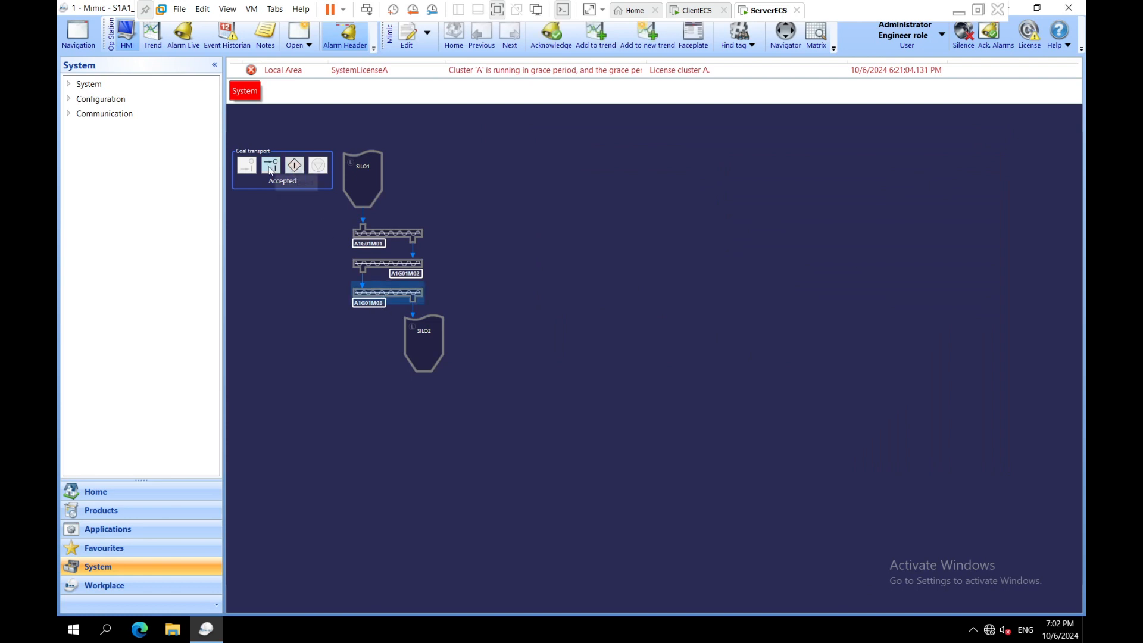
click(417, 333)
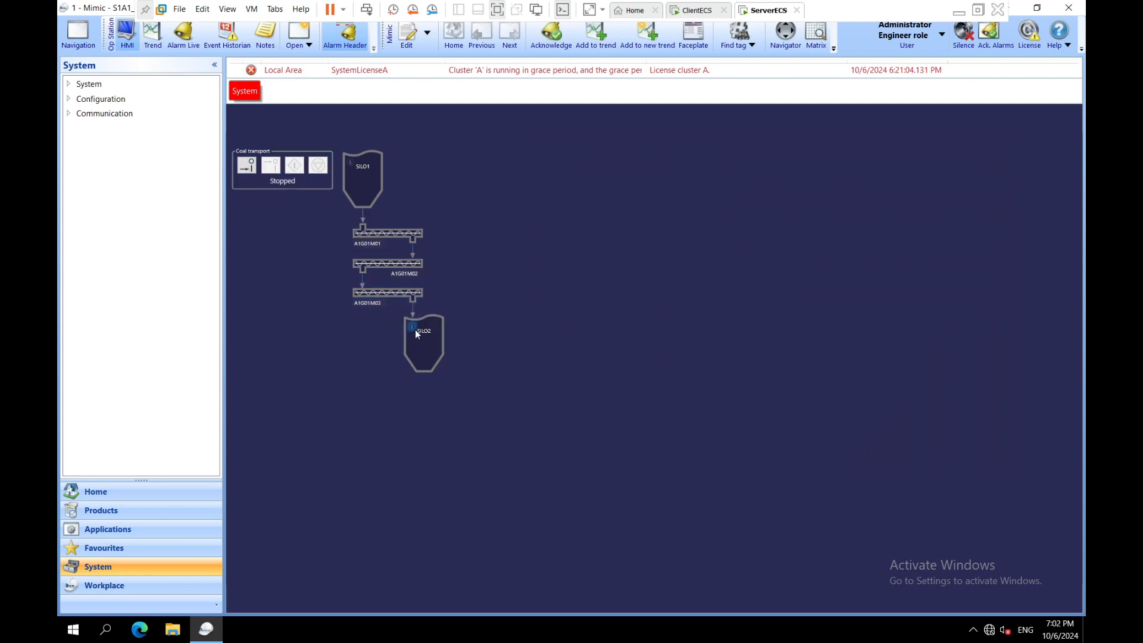
click(483, 324)
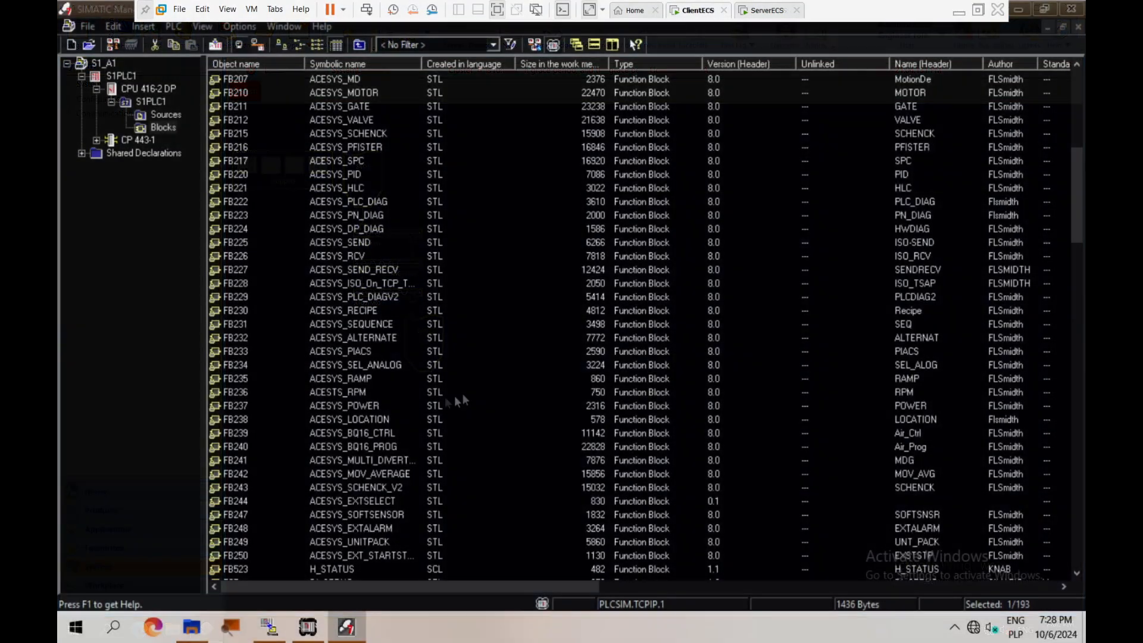
Step: Switch to SIMATIC Manager, open block FC4003 and extend the Network 1 interlock title with "Silo 2 is not overfill"
scroll(462, 401, down, 20)
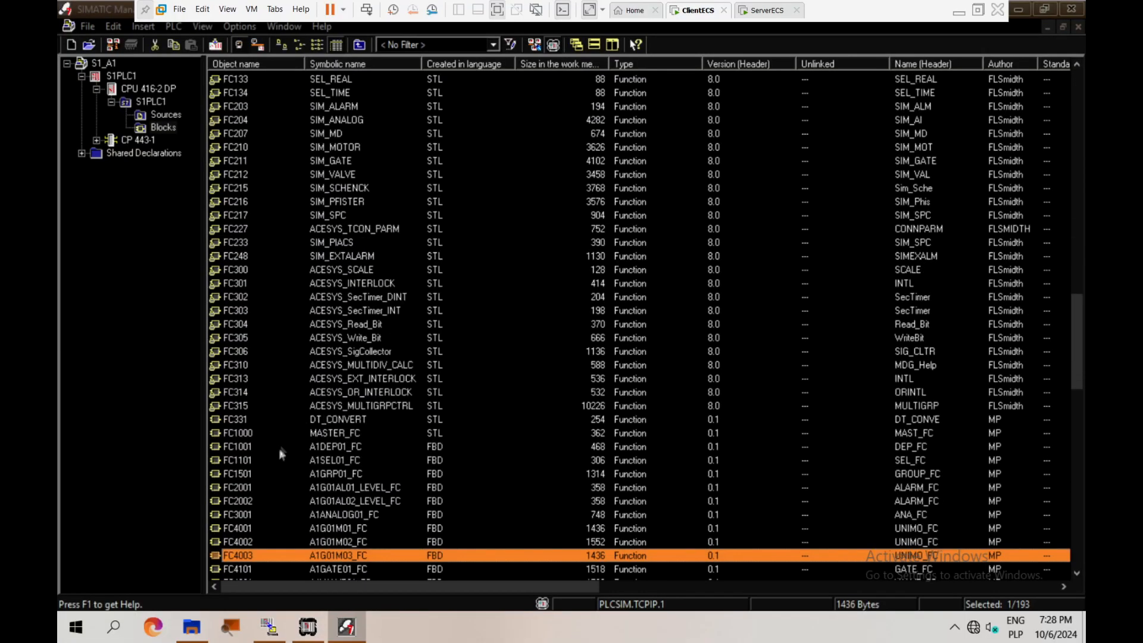
scroll(283, 454, down, 3)
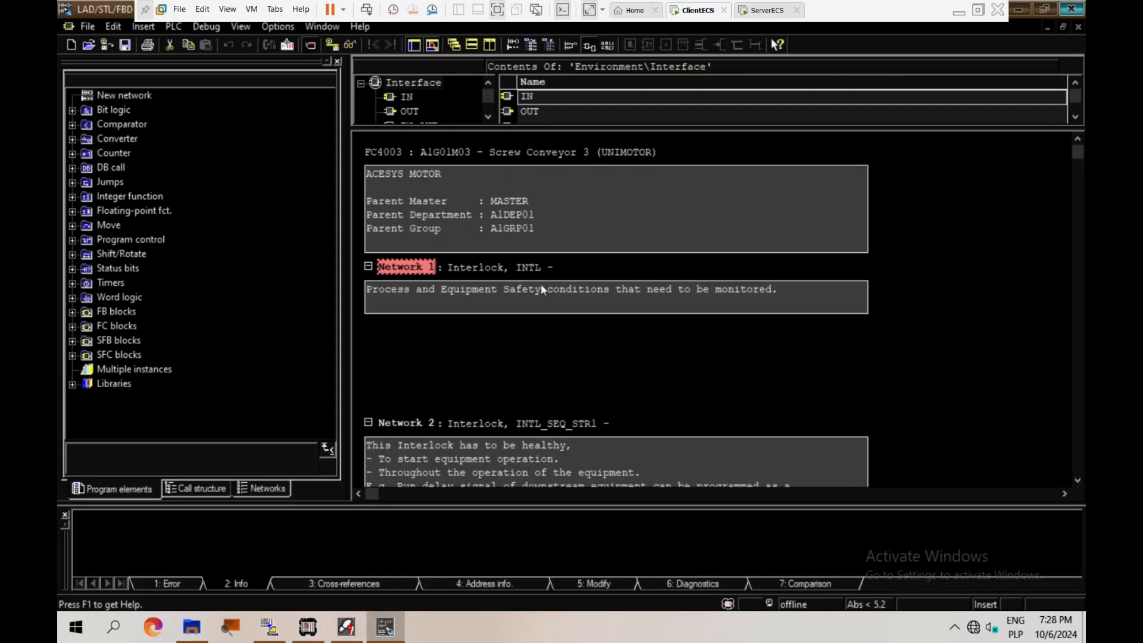
click(576, 271)
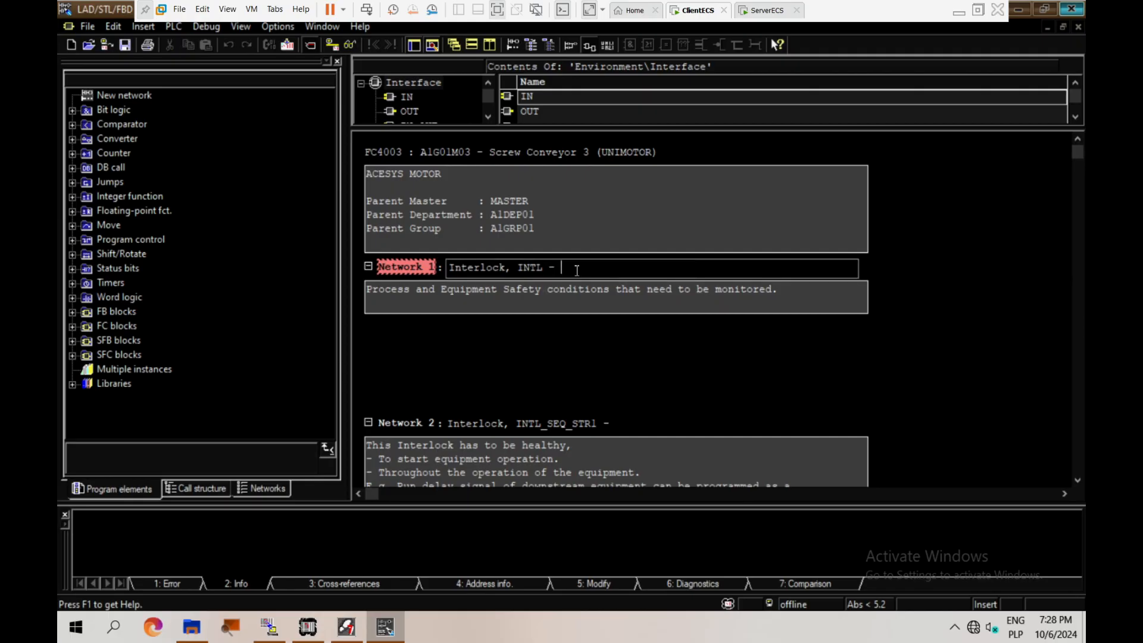
text(Silo 2 is not overfill)
Step: Copy the Acesys Interlock call (FC301) from Network 3 of FC4003 into Network 1
scroll(654, 409, down, 5)
click(571, 384)
scroll(553, 259, up, 10)
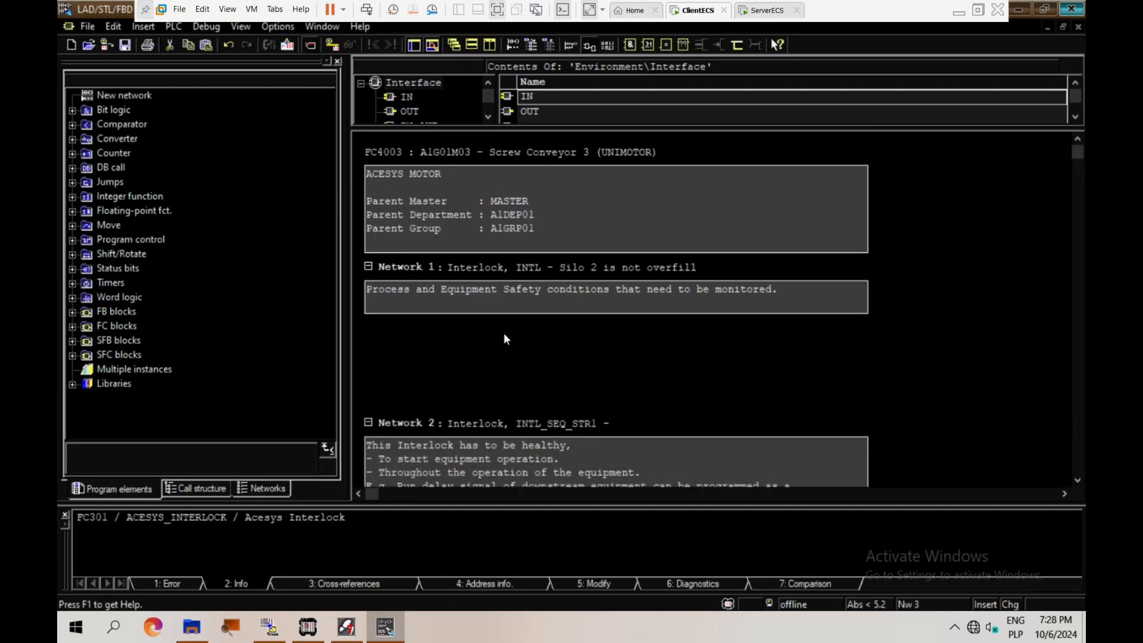
scroll(503, 333, down, 5)
Step: Assign the always-on signal "1" to the EN_INTL input of the Network 1 interlock call
click(423, 283)
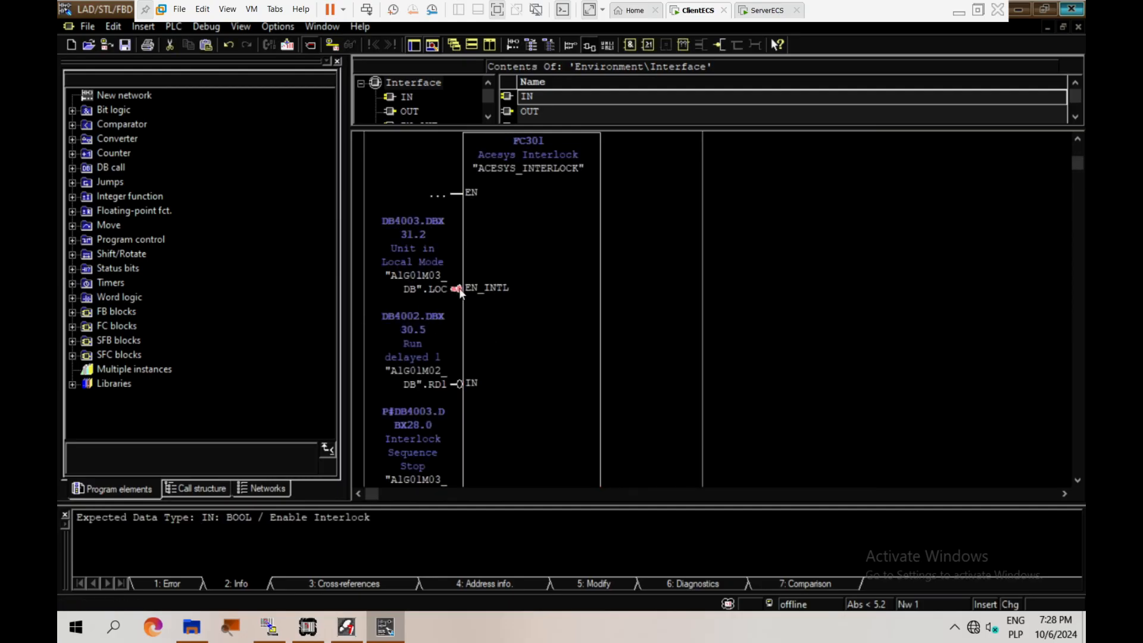
text(1)
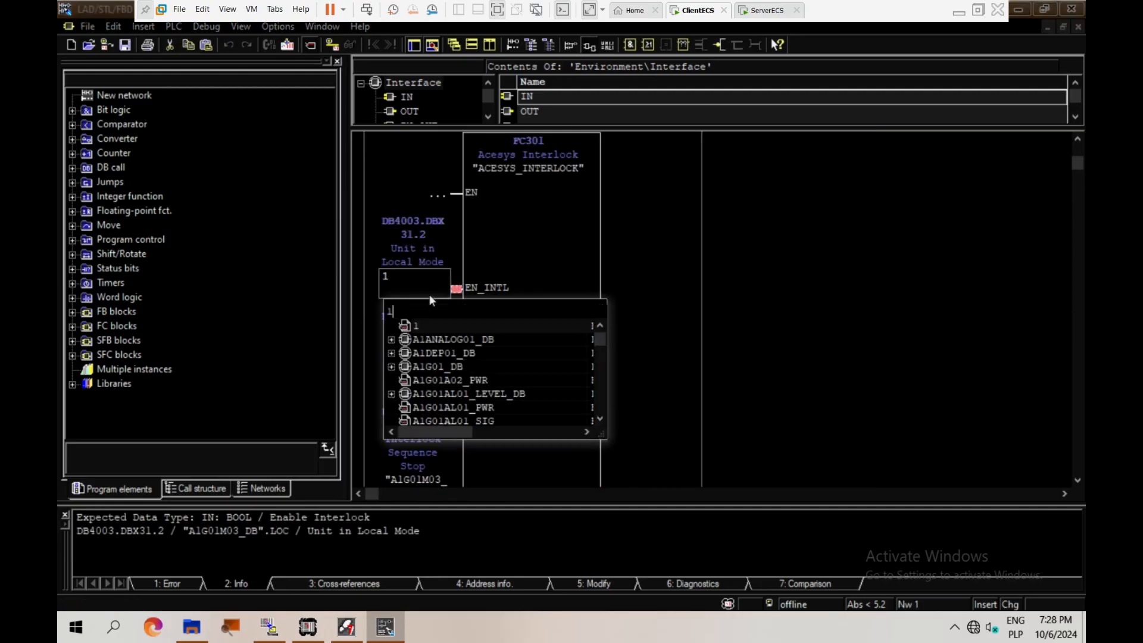
double_click(422, 327)
click(587, 302)
Step: Remove the negation from the interlock call's IN input and assign it "A1G01AL02_LEVEL_DB".OK
scroll(461, 335, down, 2)
click(430, 259)
click(459, 262)
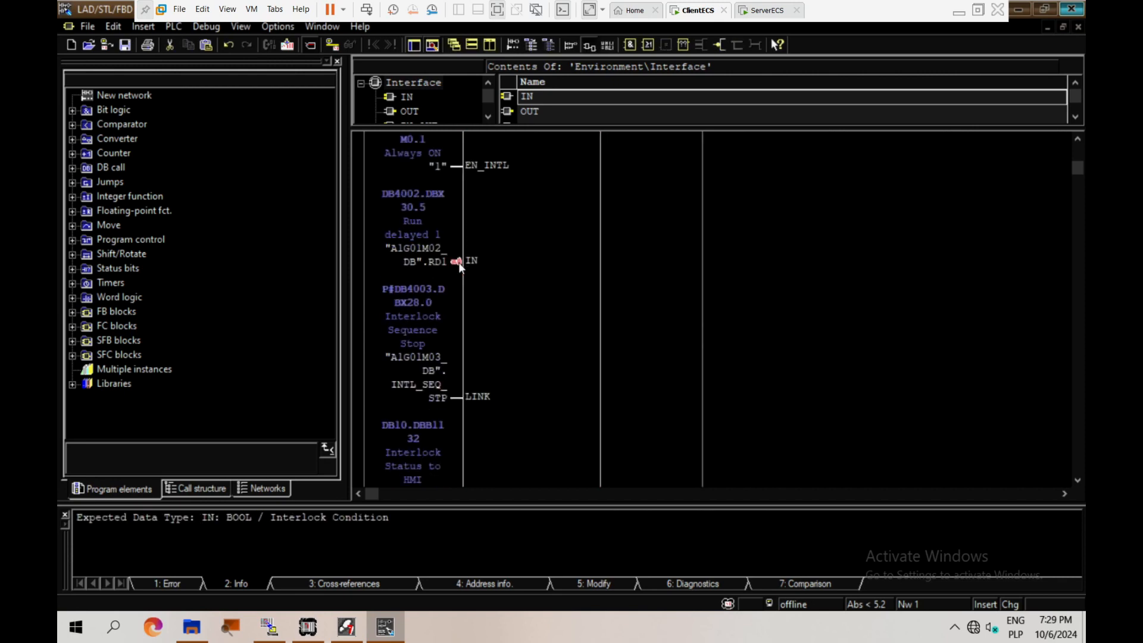
scroll(630, 266, up, 1)
click(416, 304)
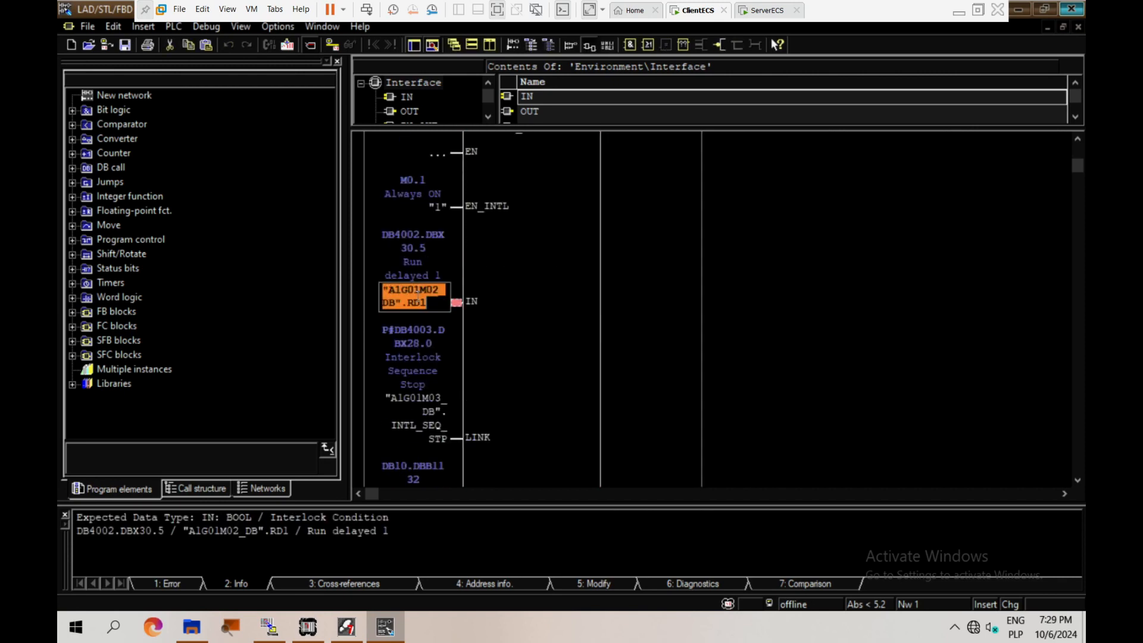
text(a1G01)
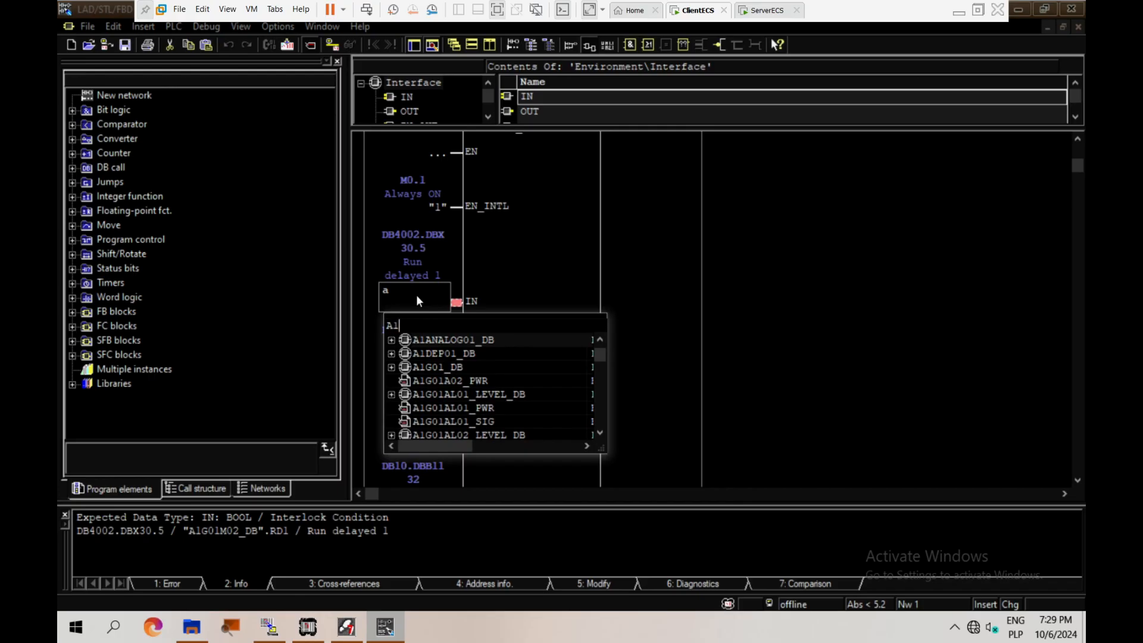
text(AL02_)
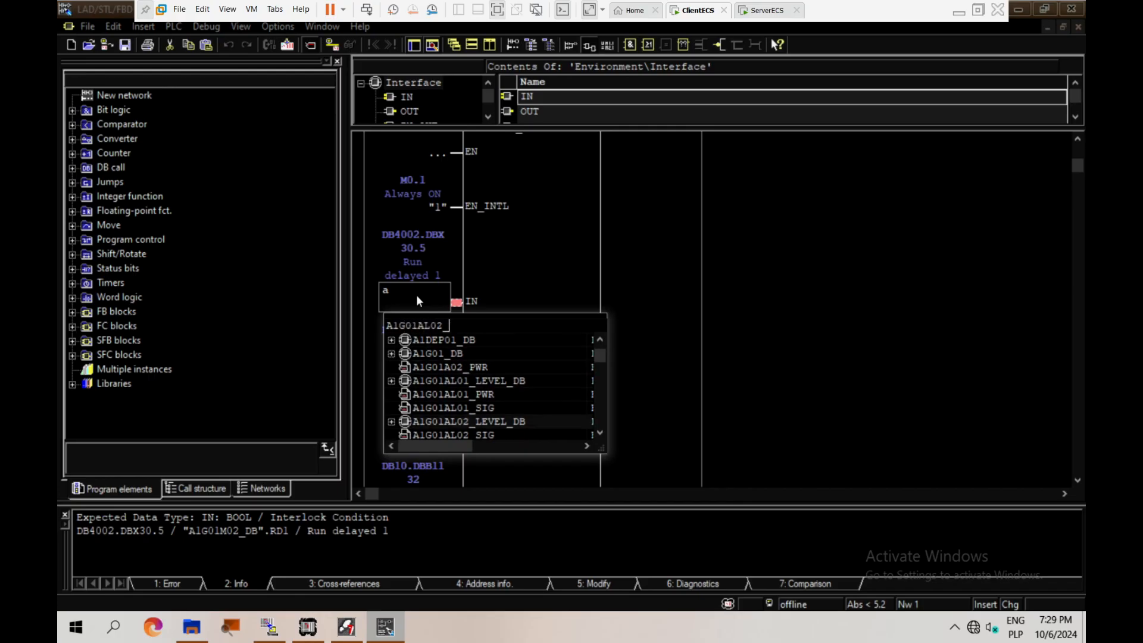
text(LEVEL_DB.OK)
key(Return)
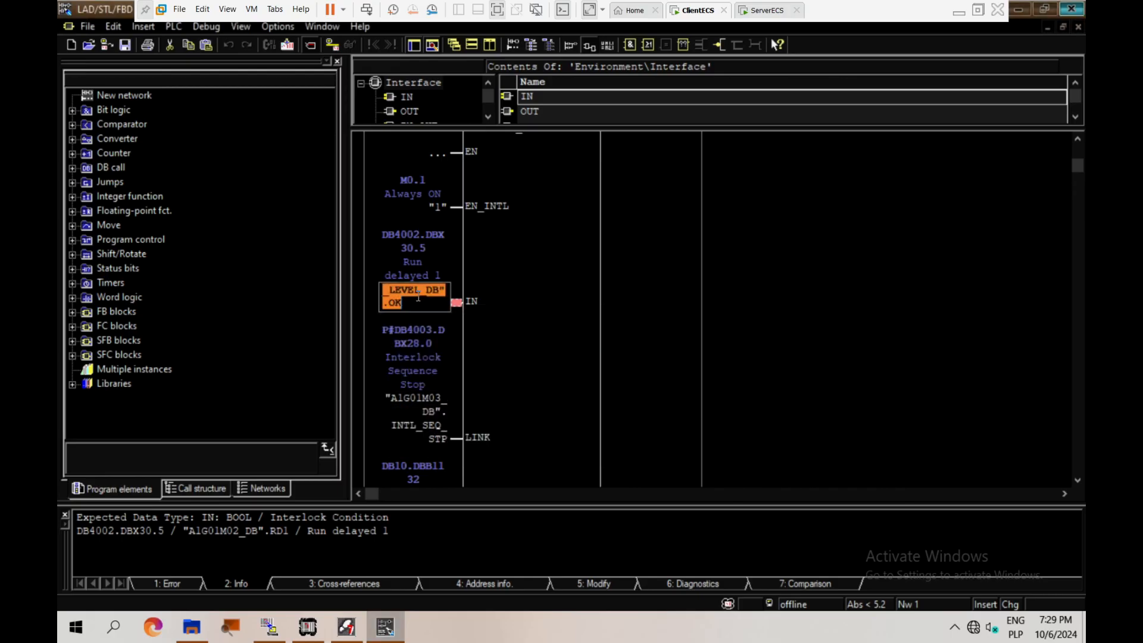
Step: Change the interlock call's LINK parameter to "A1G01M03_DB".INTL
scroll(417, 301, down, 2)
click(434, 385)
drag(435, 387, 436, 378)
key(BackSpace)
key(Return)
Step: Set the interlock call's MSW parameter to "ACESYS_HMI_INTERLOCK".STATUS[1131]
scroll(427, 381, down, 3)
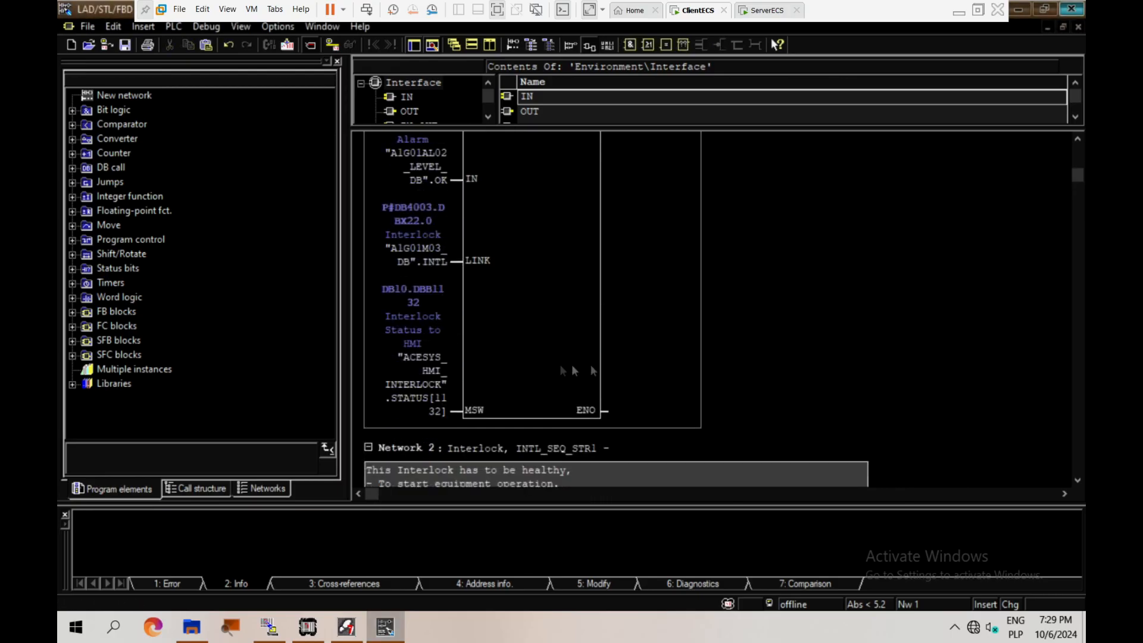
click(427, 364)
drag(416, 359, 409, 359)
text(1)
click(731, 297)
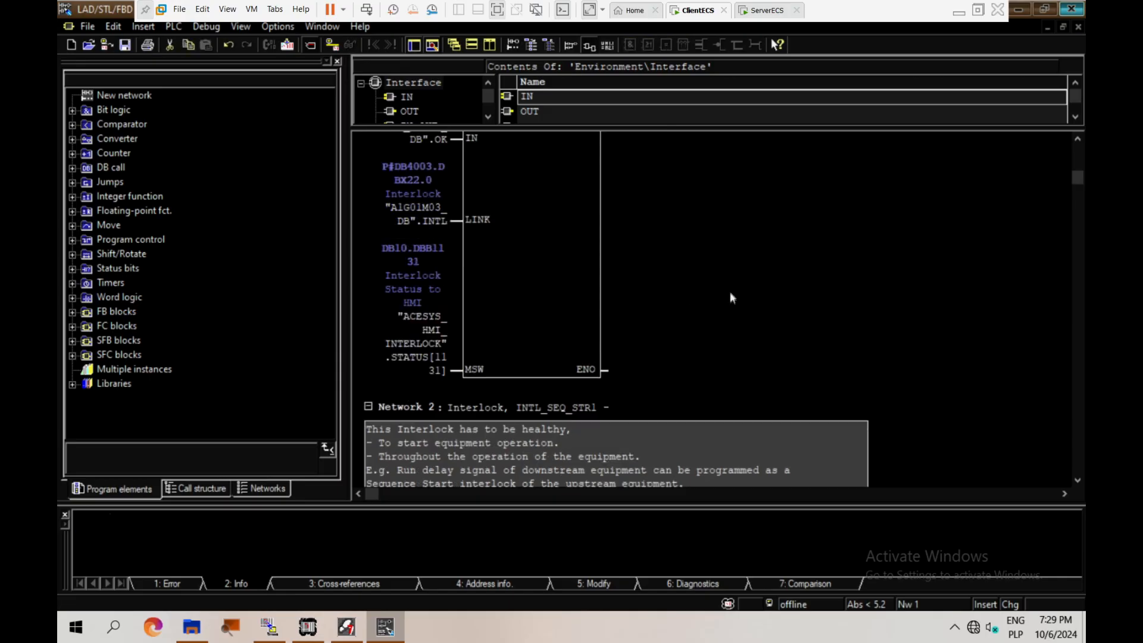
Step: Save block FC4003 and download it to the PLC
key(ctrl+s)
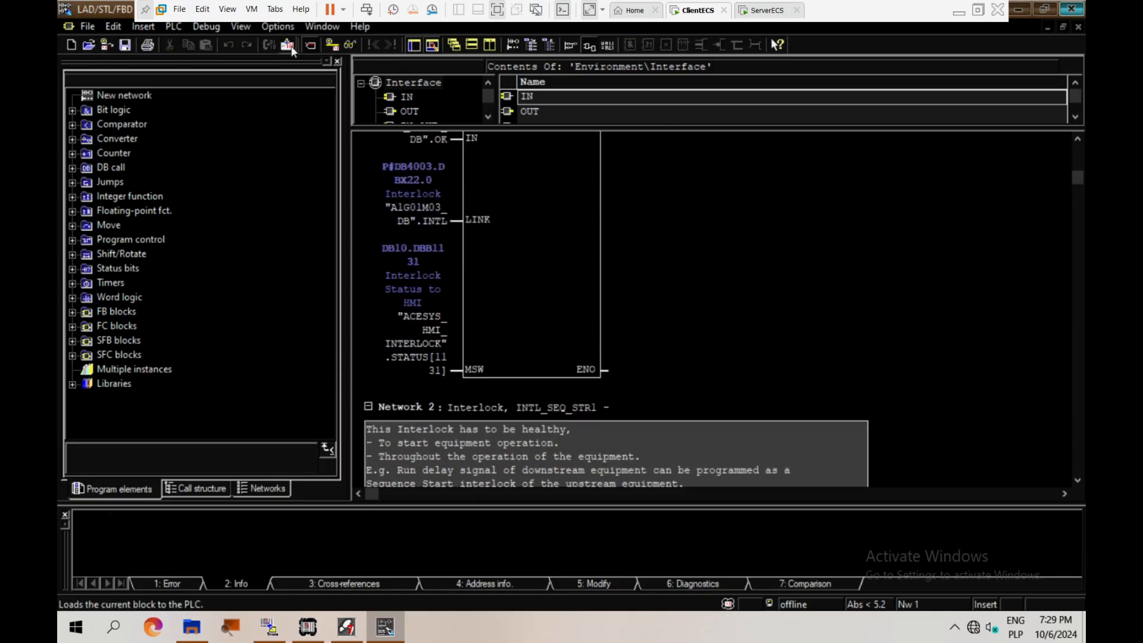
key(ctrl+l)
click(472, 357)
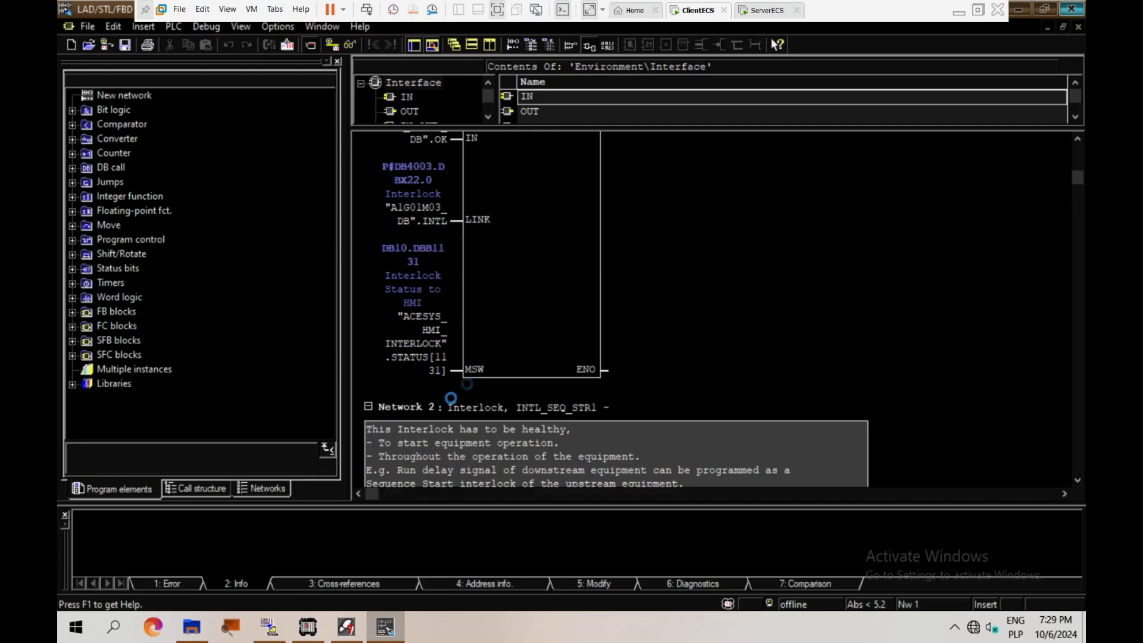
Step: Switch to the Point Editor on ServerECS and start a new point named A1G01M03_INTL1 under A1G01M03
click(766, 10)
click(281, 211)
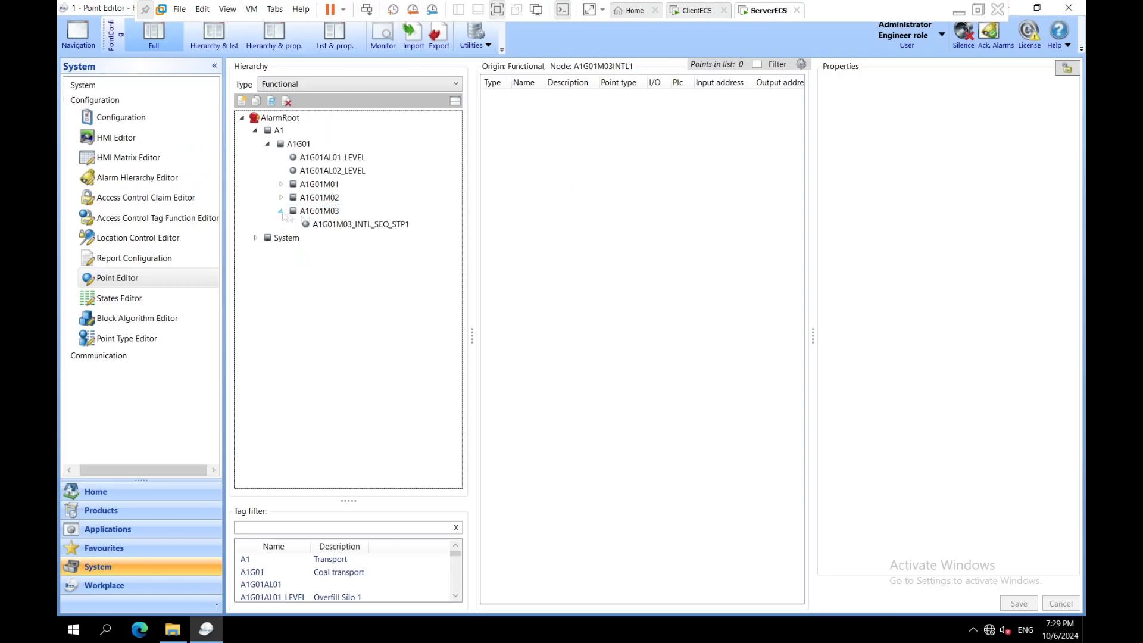
click(323, 215)
right_click(323, 216)
click(369, 244)
text(A)
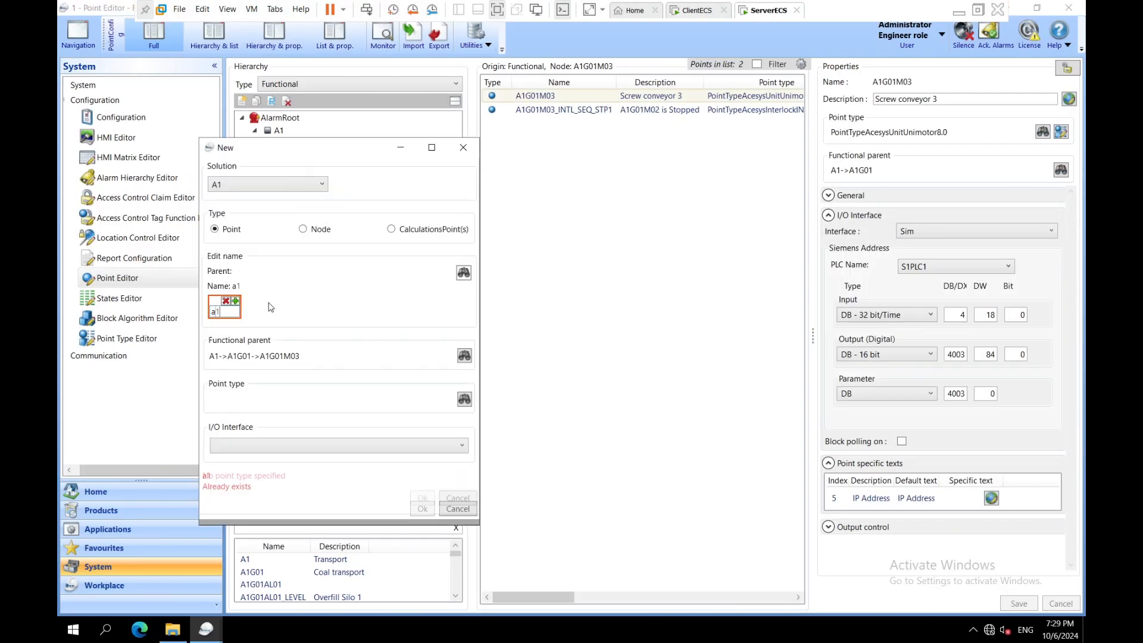
text(1)
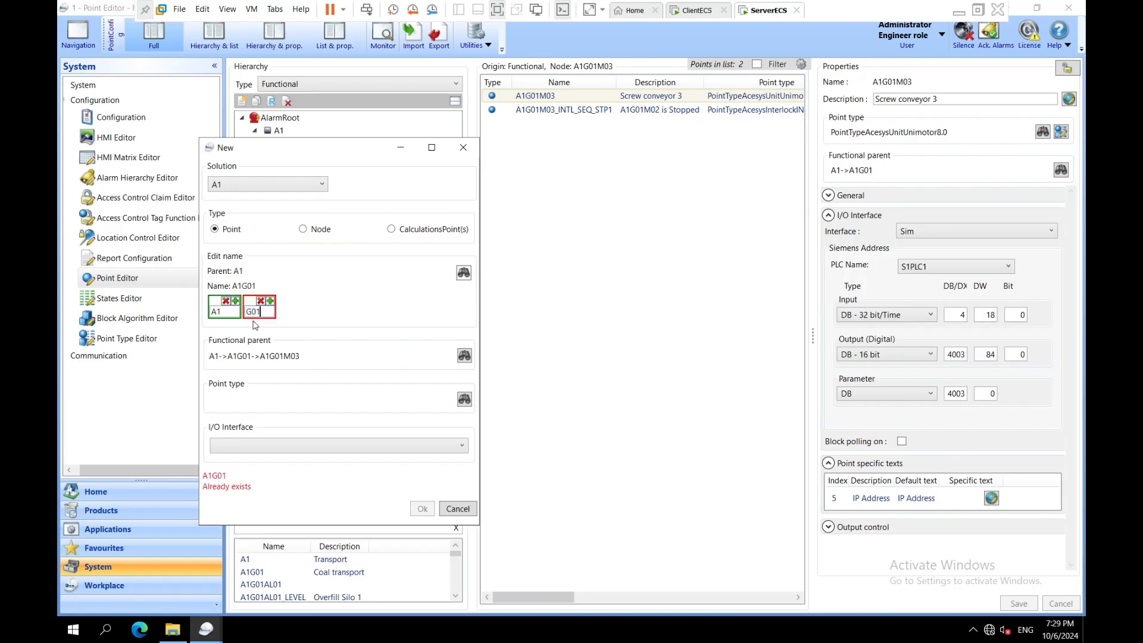
text(G01M03)
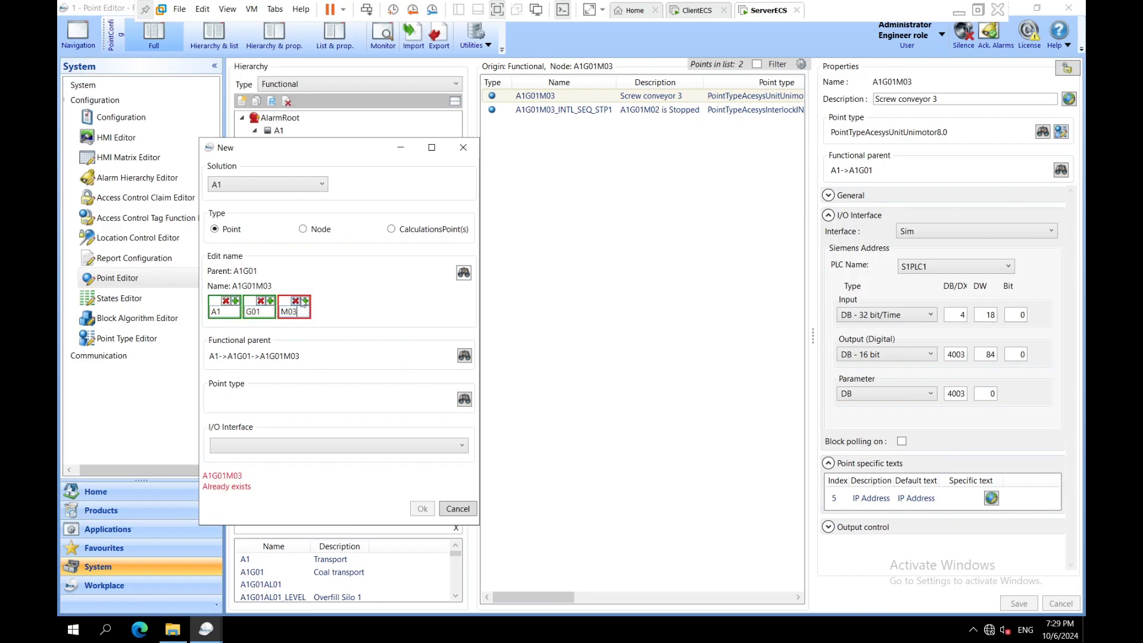
text(_INTL1)
Step: Give the new point the type PointTypeAcesysInterlockINTL8.0 and the Sim interface, and create it
click(464, 399)
text(INTER)
click(348, 395)
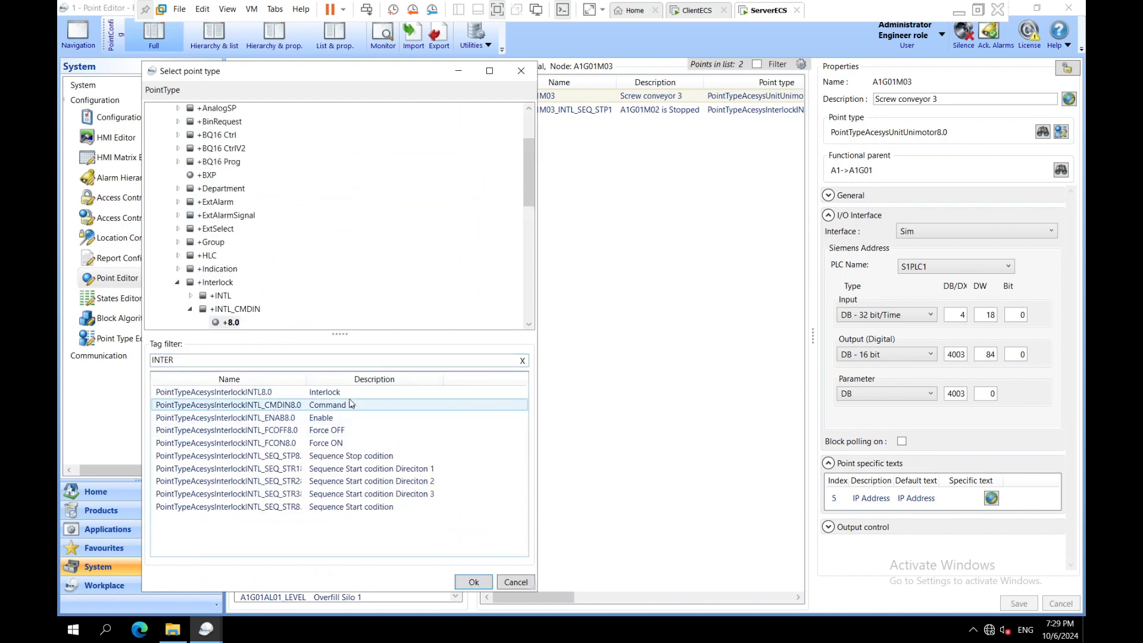
click(473, 582)
click(340, 446)
click(268, 554)
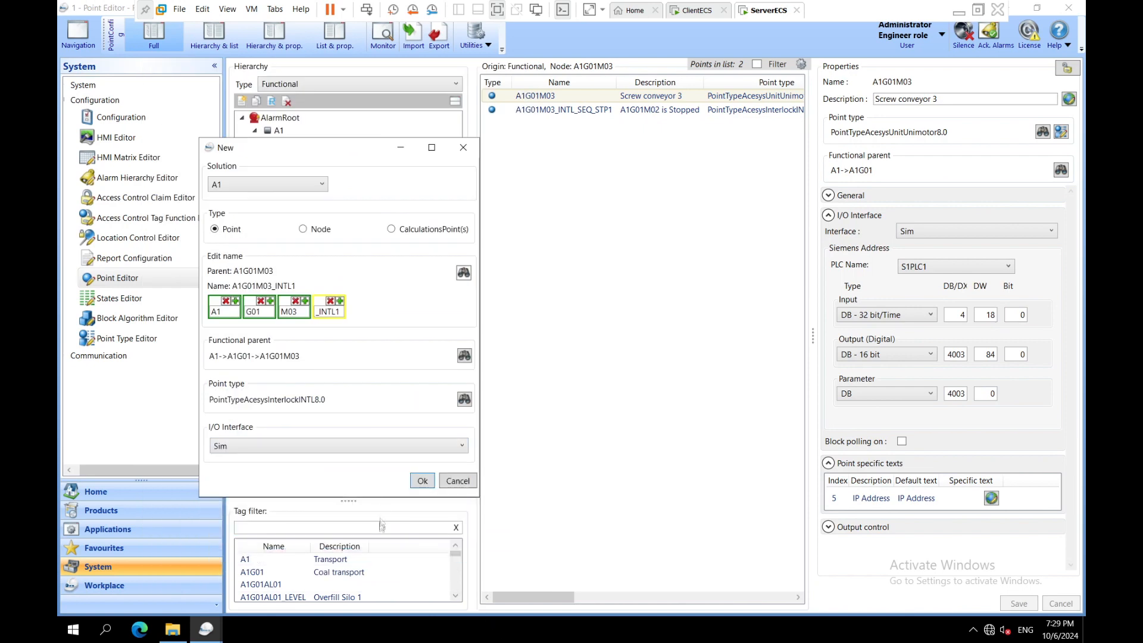
click(422, 481)
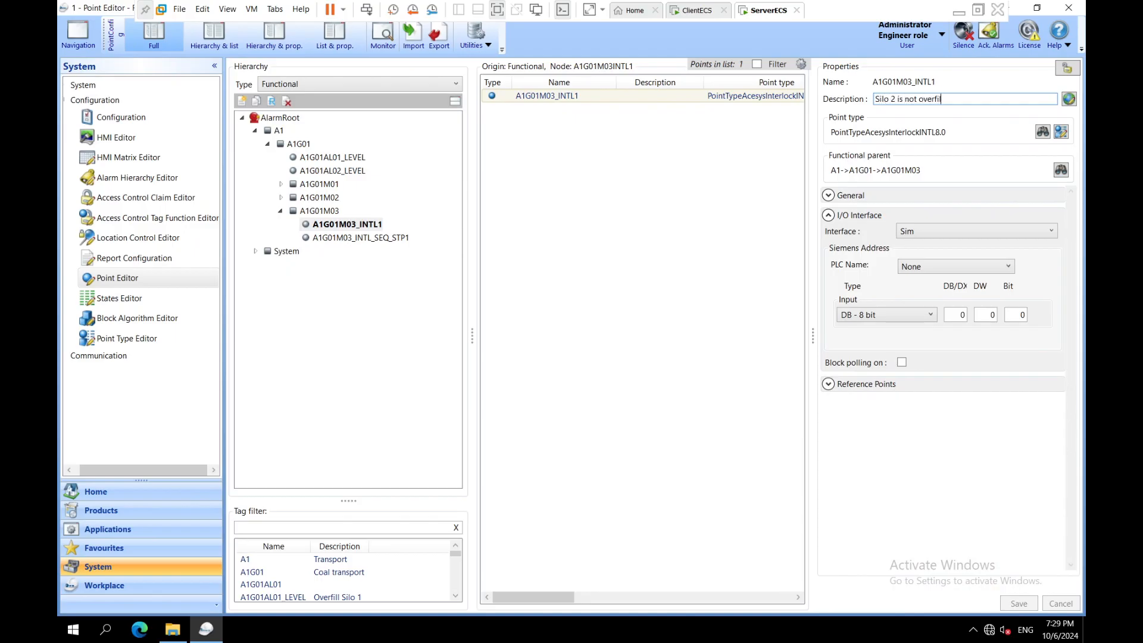
Step: Describe A1G01M03_INTL1 as "Silo 2 is not overfill", address it to S1PLC1, DB 10, DW 1131, and save the point
click(976, 231)
click(916, 337)
click(955, 266)
click(920, 295)
click(958, 314)
text(10)
click(993, 314)
text(1131)
click(1018, 603)
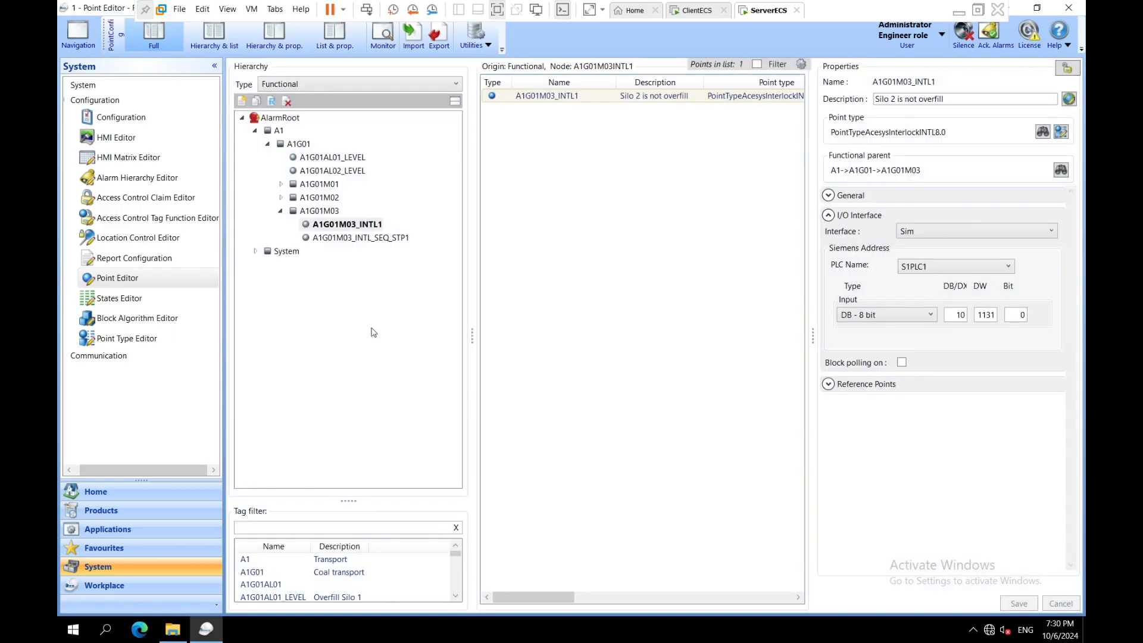
Step: Open the Operator Station mimic, and select and start the Coal transport group
click(101, 510)
click(132, 107)
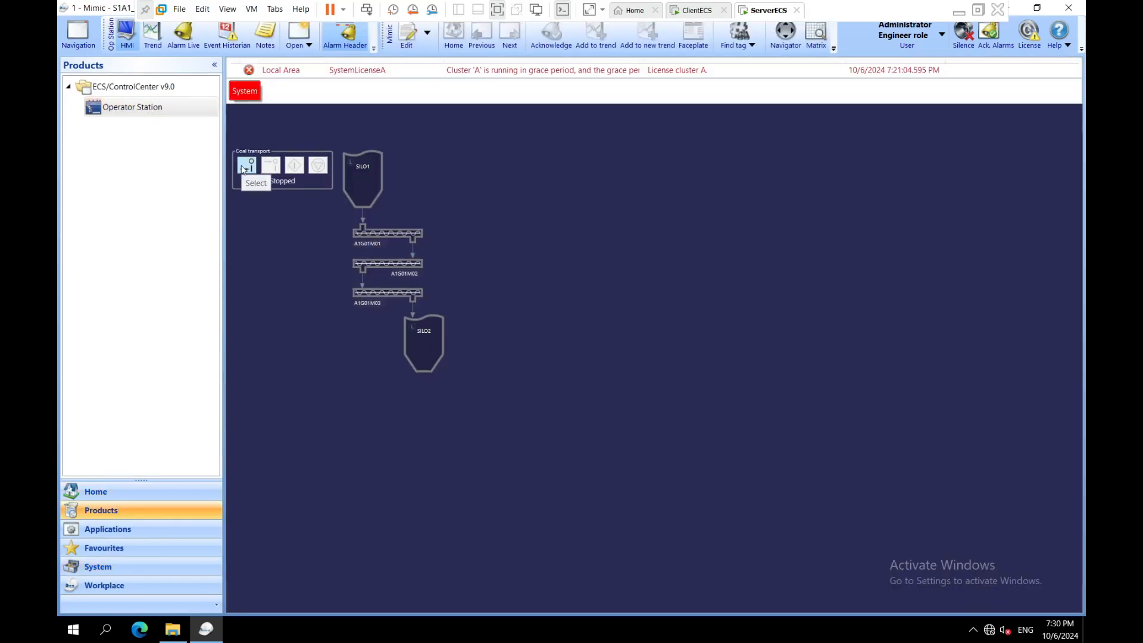
click(294, 166)
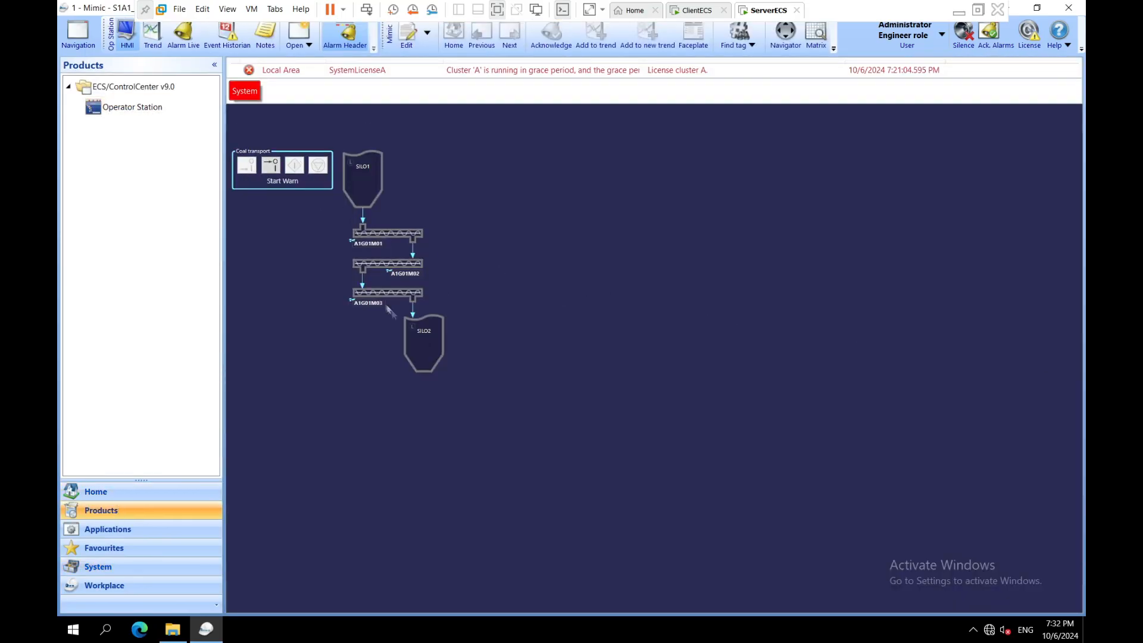
Step: Open the interlock view of Screw conveyor 3 and place the Overfill Silo 2 device simulation beside it
click(387, 292)
click(926, 265)
click(927, 238)
drag(702, 128, 722, 125)
click(406, 328)
drag(485, 327, 593, 301)
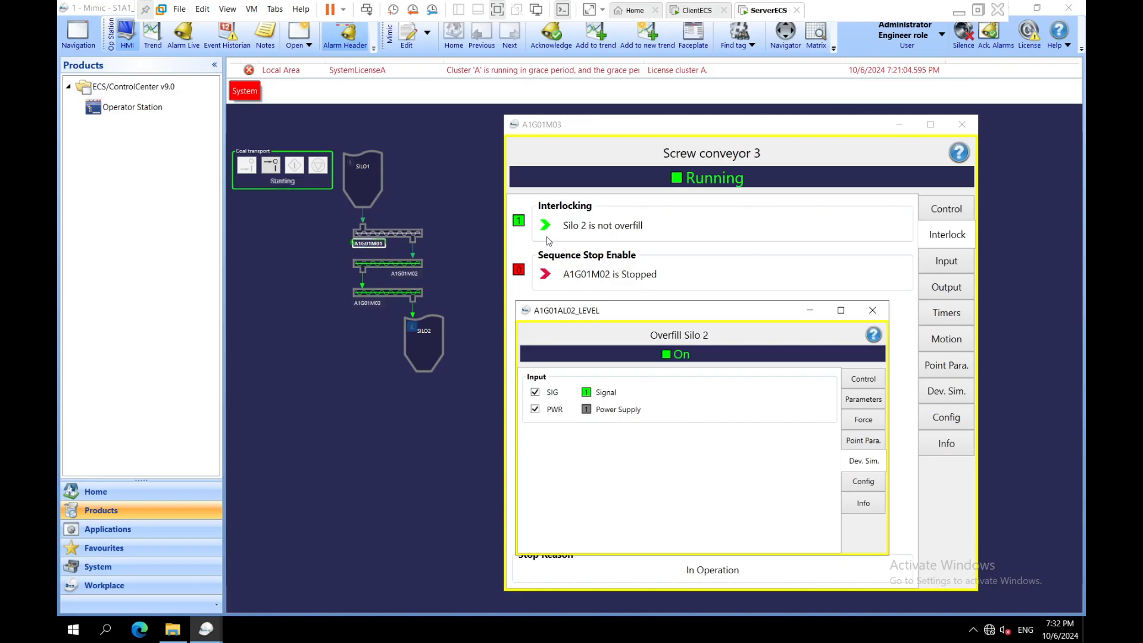
Step: Switch off the simulated SIG input of Overfill Silo 2 and close both faceplates
click(534, 393)
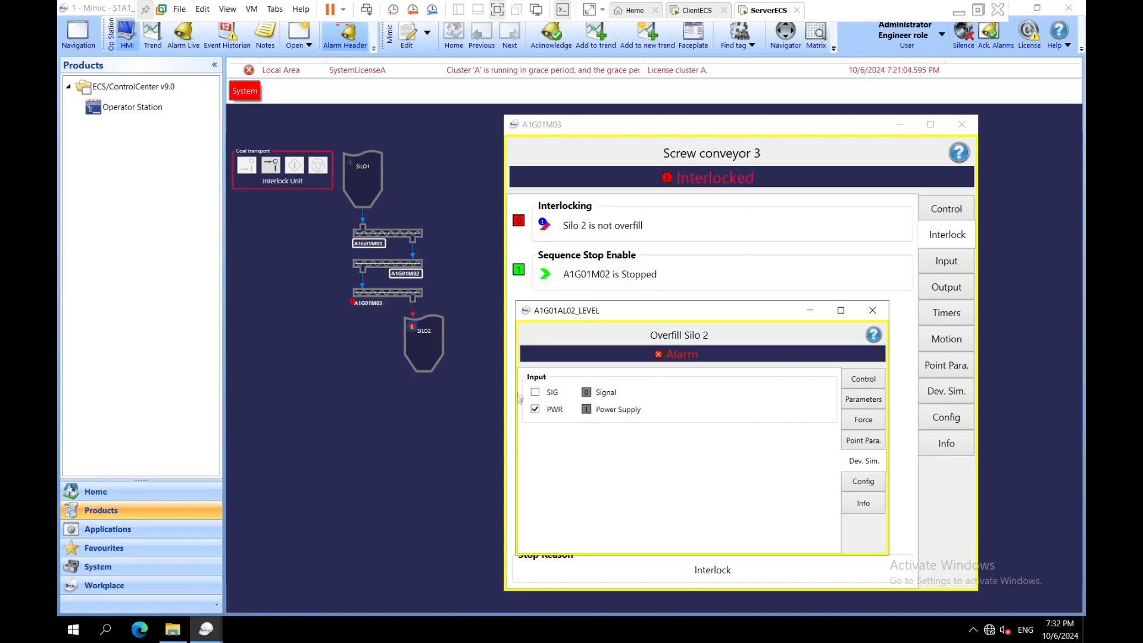
click(872, 311)
click(961, 125)
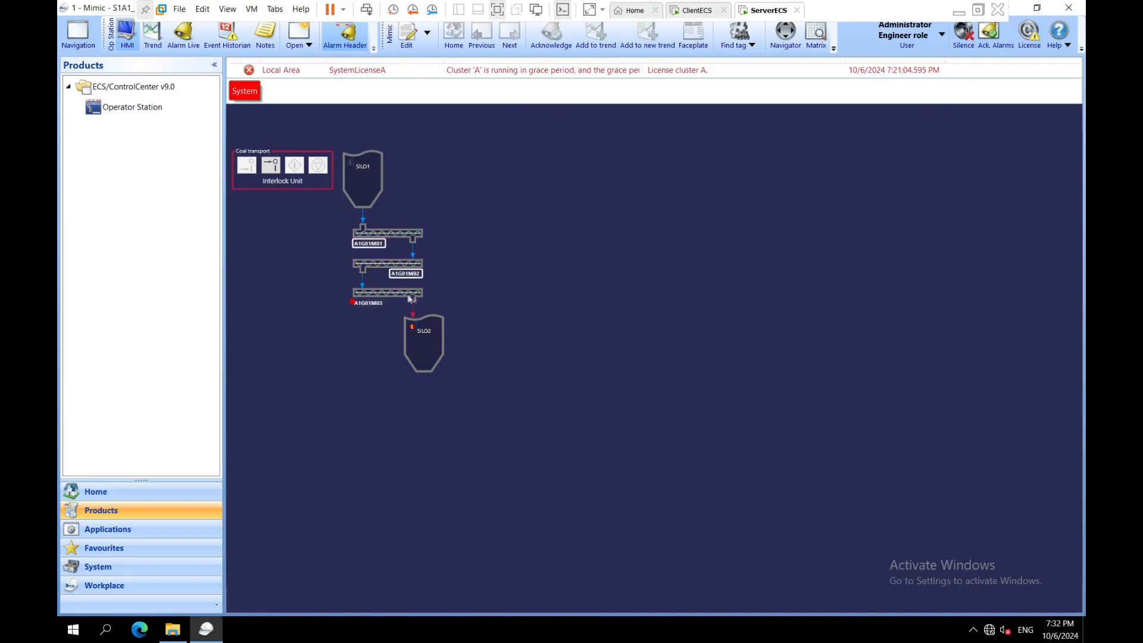
Step: Switch the simulated SIG input of Overfill Silo 2 back on and restart the Coal transport group from its faceplate
click(282, 181)
drag(470, 196, 718, 171)
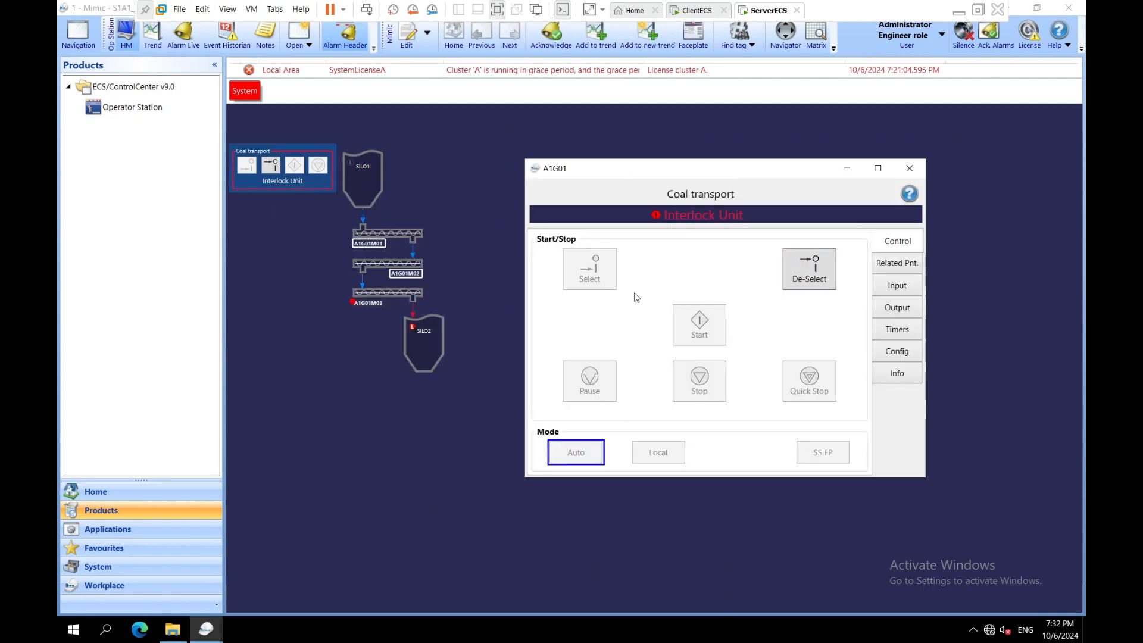
click(594, 290)
click(428, 331)
mouse_move(653, 400)
click(772, 338)
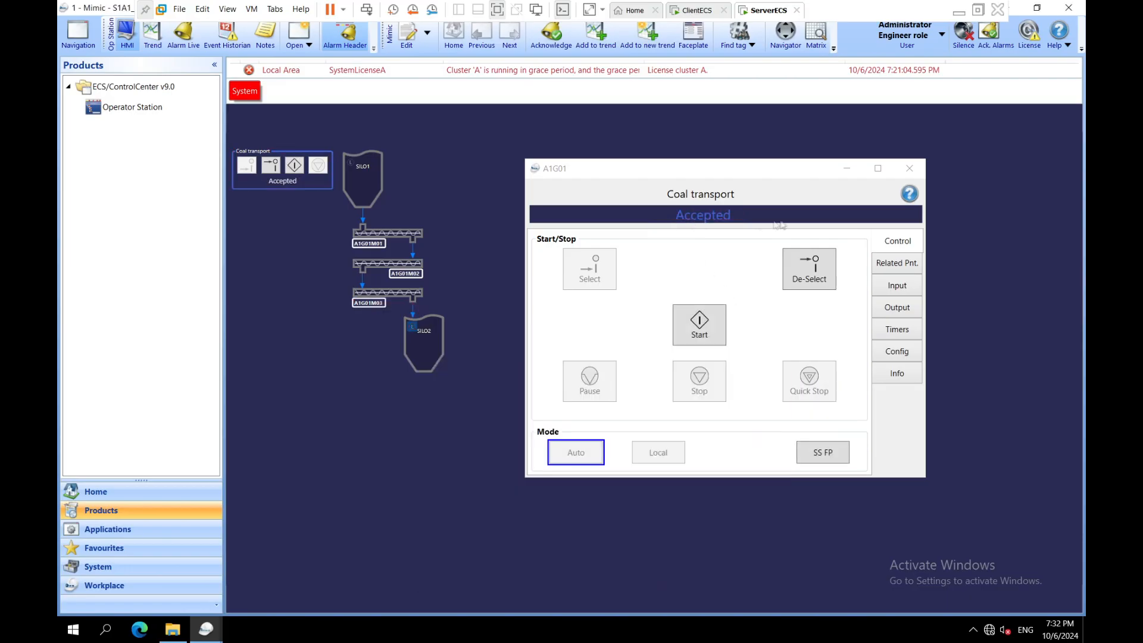
click(700, 326)
click(909, 168)
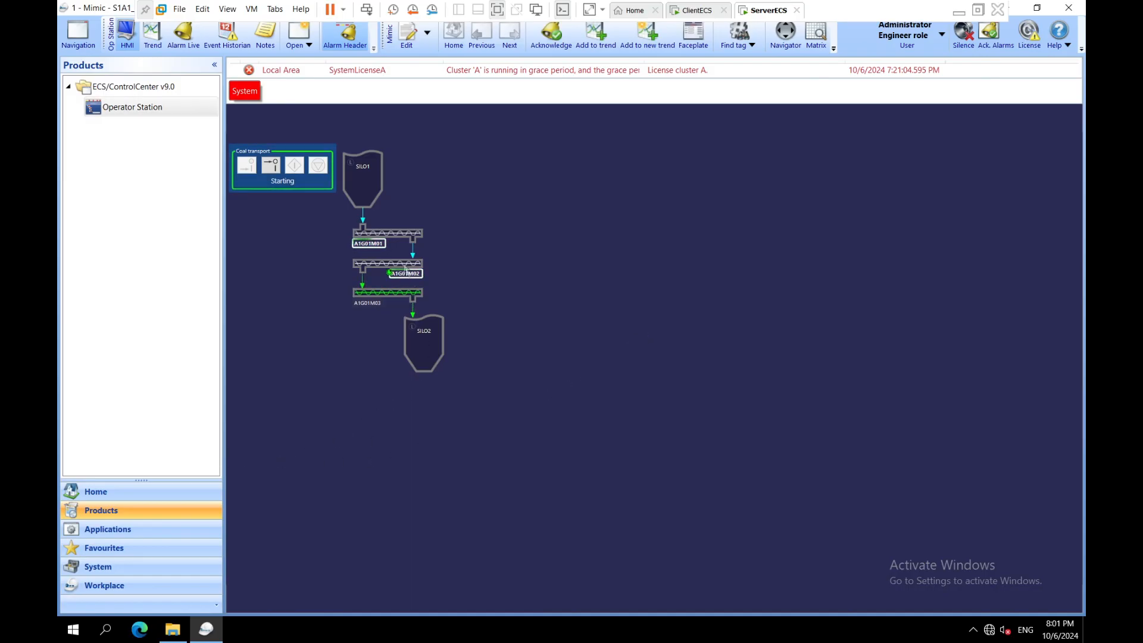
Step: Examine the interlock conditions of Screw conveyor 3 in its faceplate
click(379, 298)
click(825, 256)
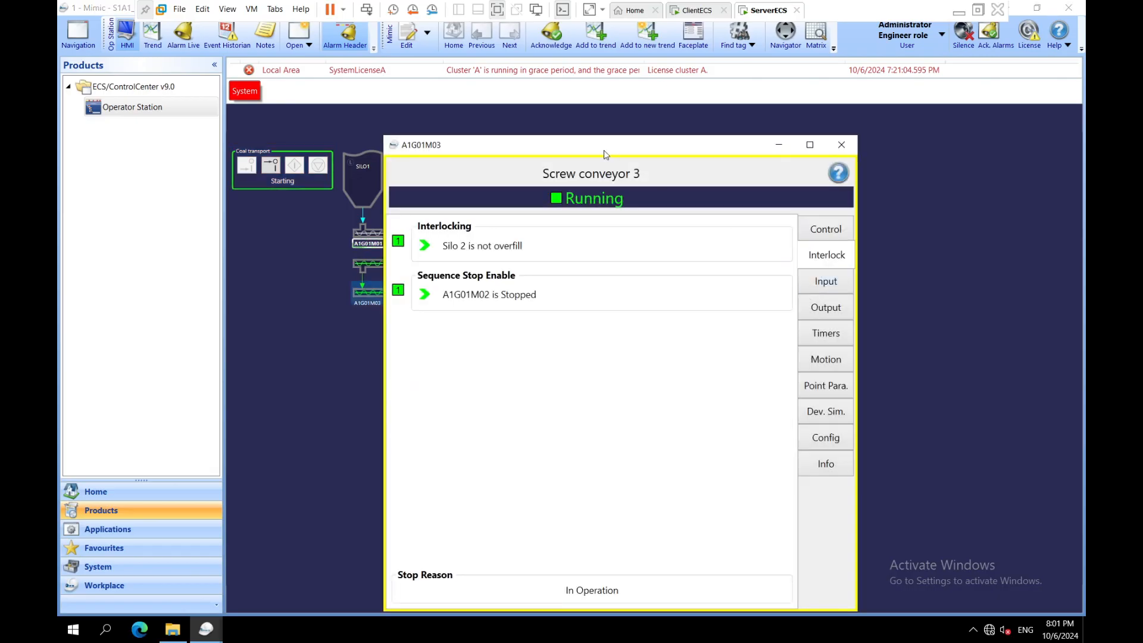
drag(604, 150, 726, 139)
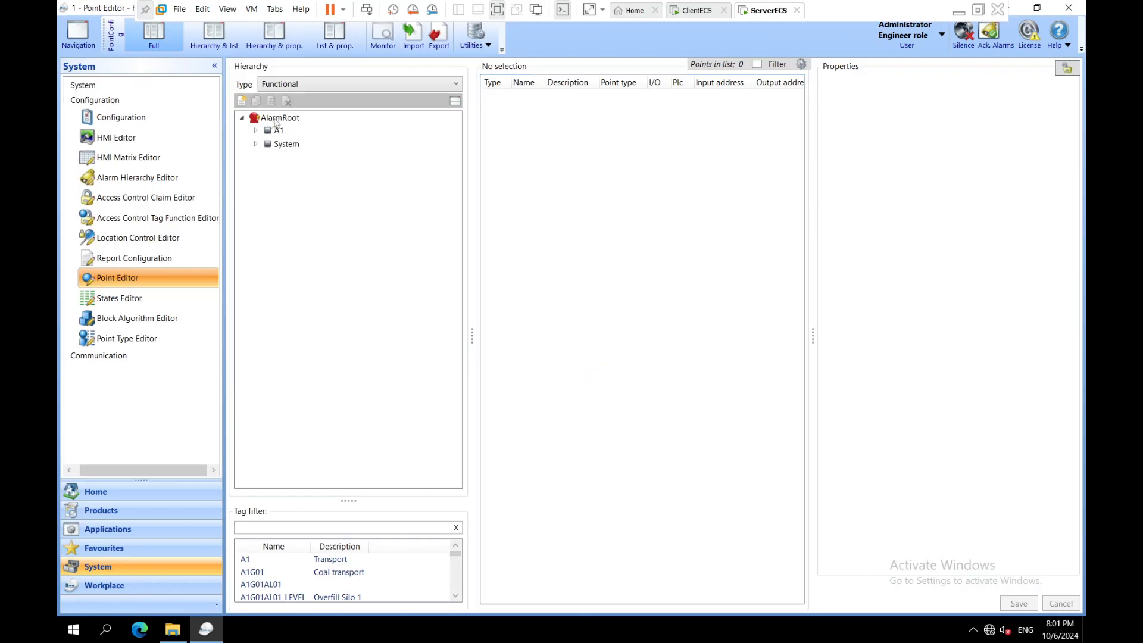
Step: Open point A1G01M01_INTL_SEQ_STR1 in the Point Editor and examine its description
click(256, 131)
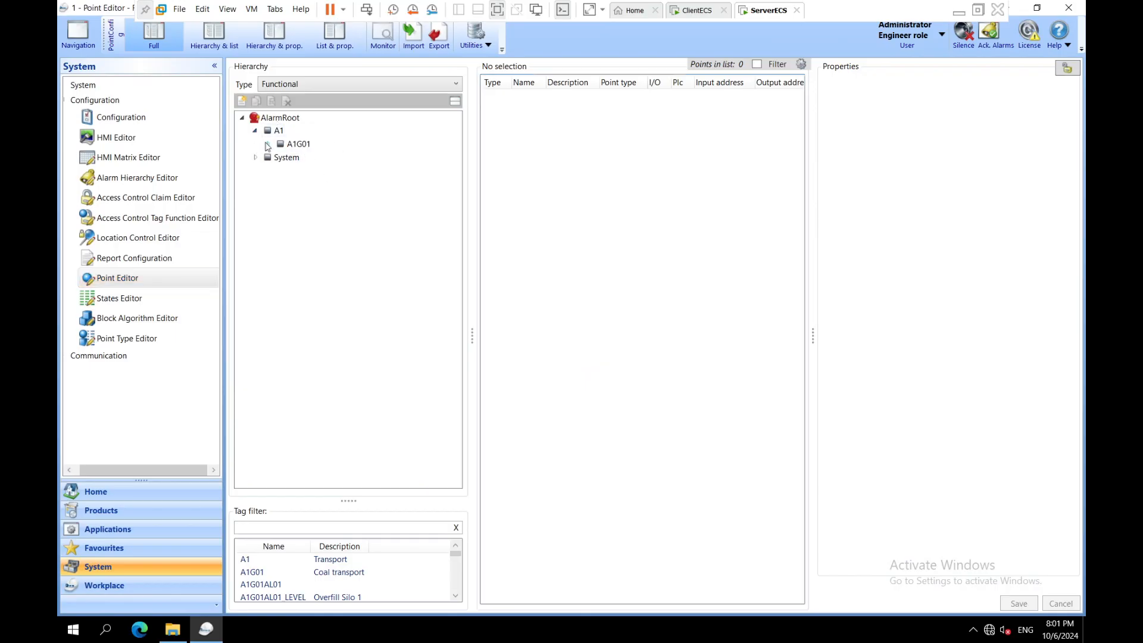
click(267, 145)
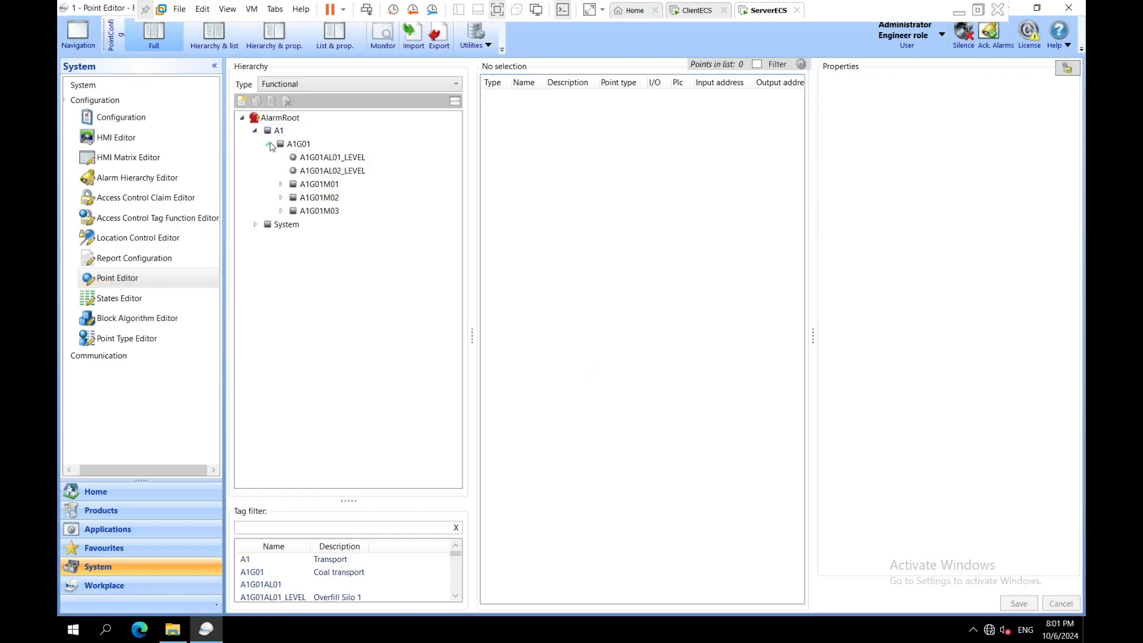
click(305, 184)
click(281, 185)
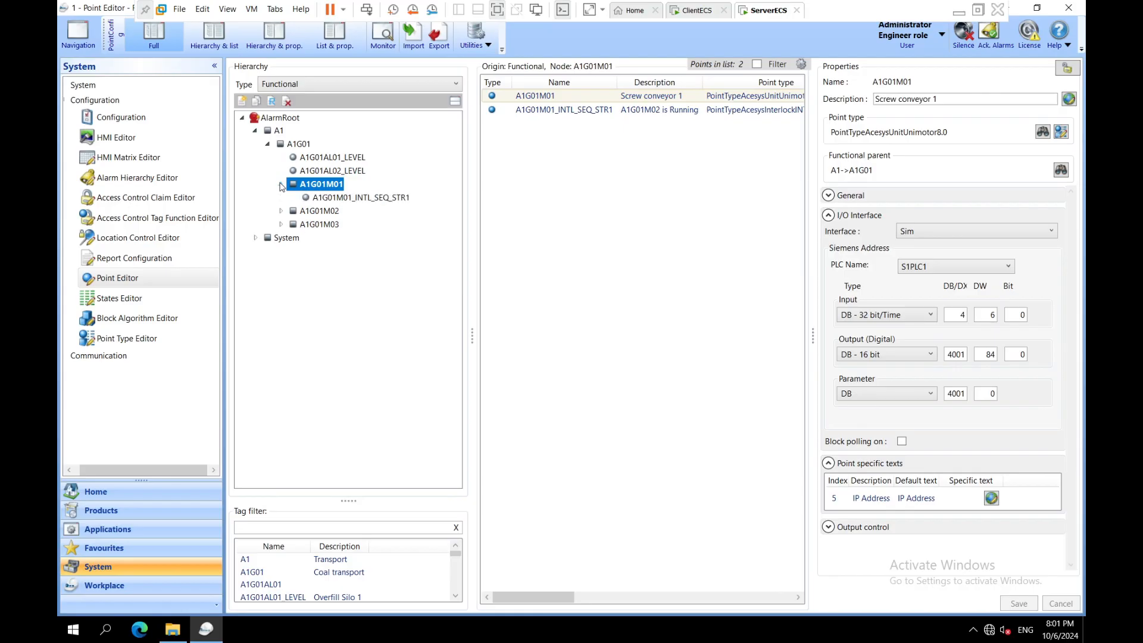
click(332, 199)
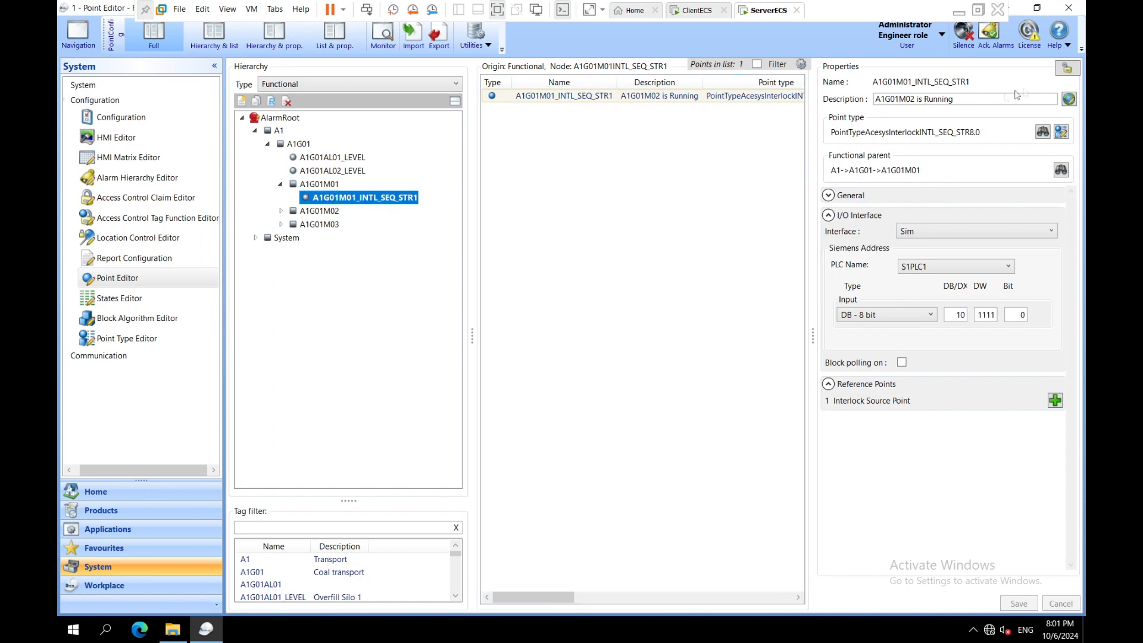
drag(972, 98, 831, 102)
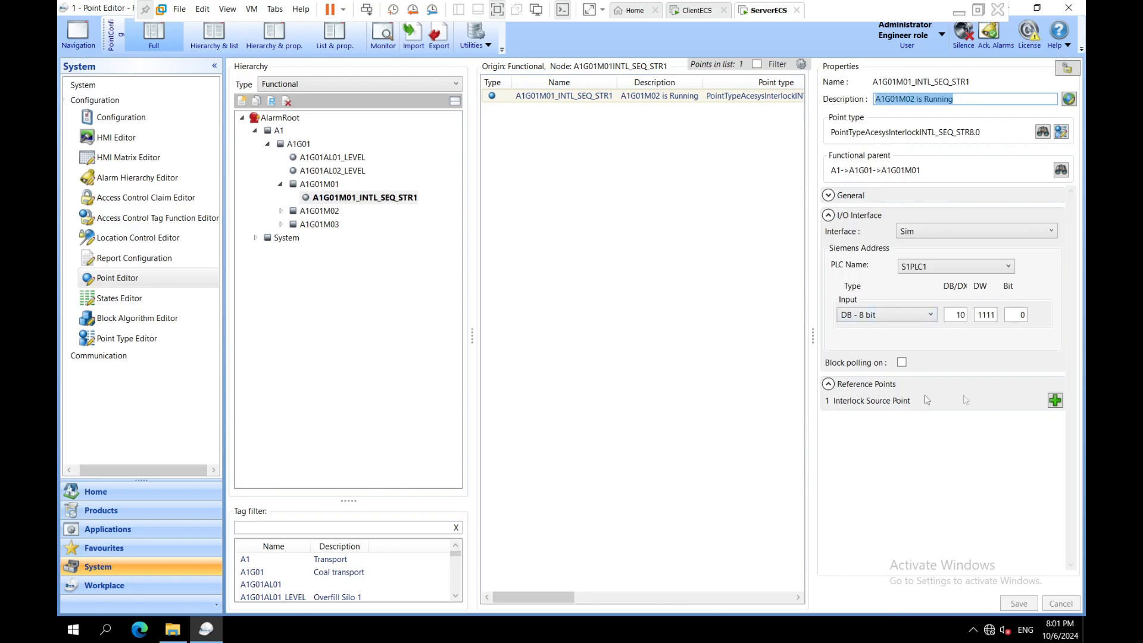
Step: Assign A1G01M02 as the Interlock Source Point of A1G01M01_INTL_SEQ_STR1 and save the point
click(1053, 401)
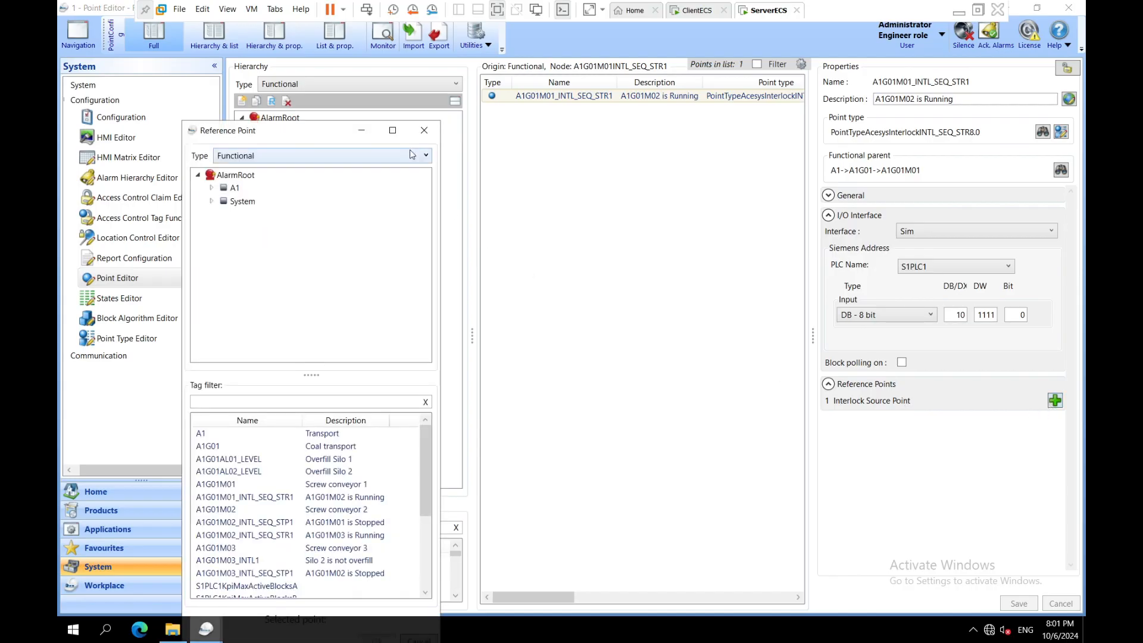
drag(293, 130, 559, 108)
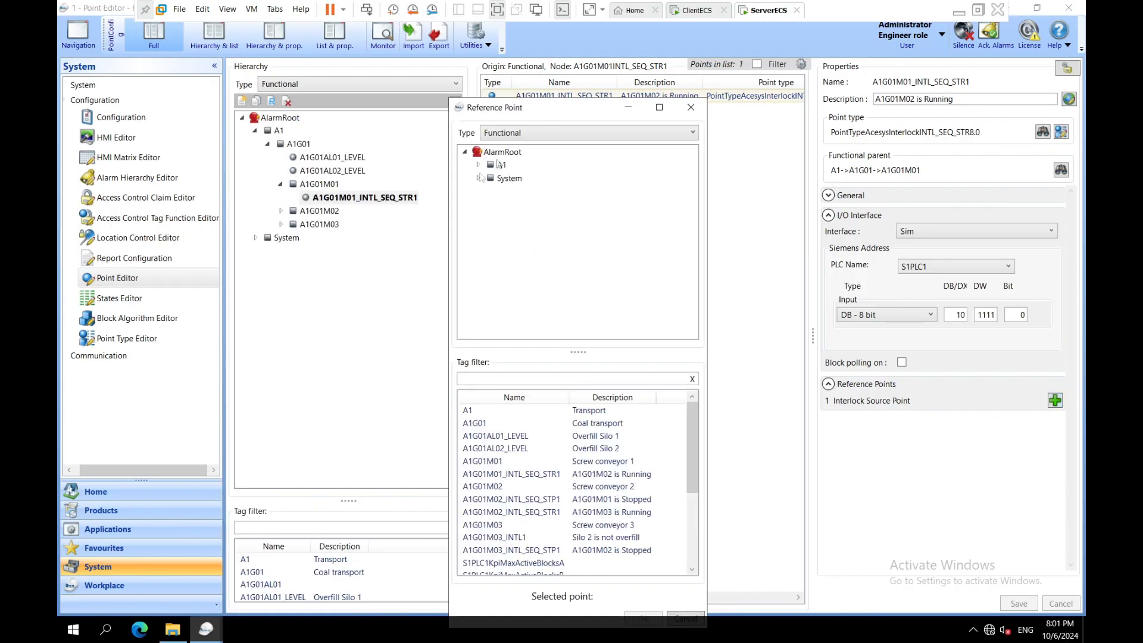
click(478, 165)
click(491, 178)
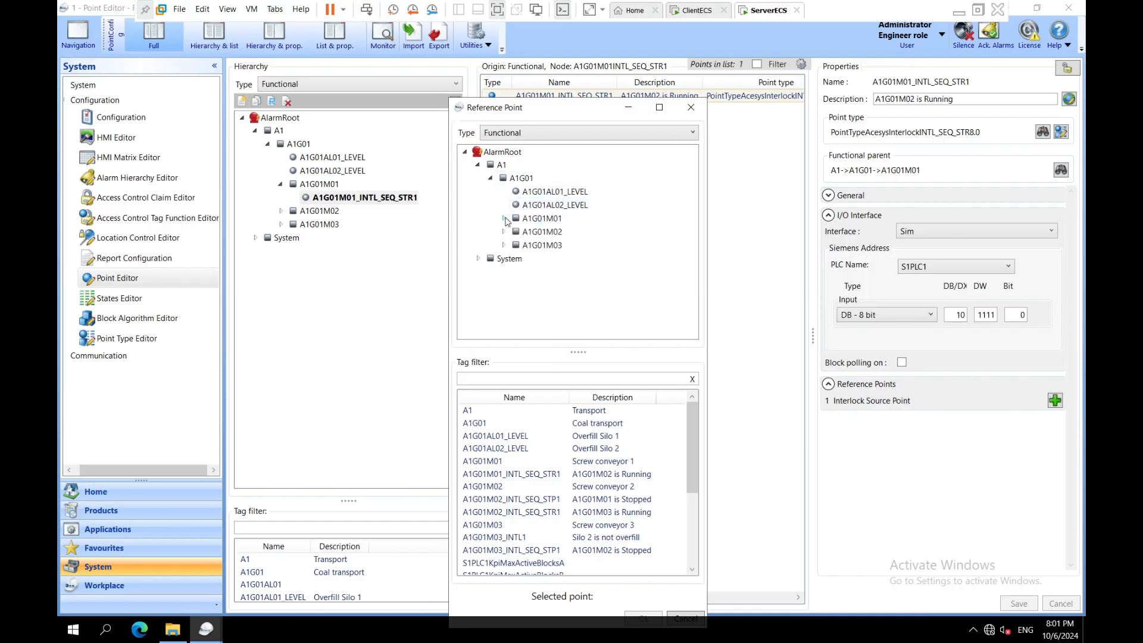
click(540, 232)
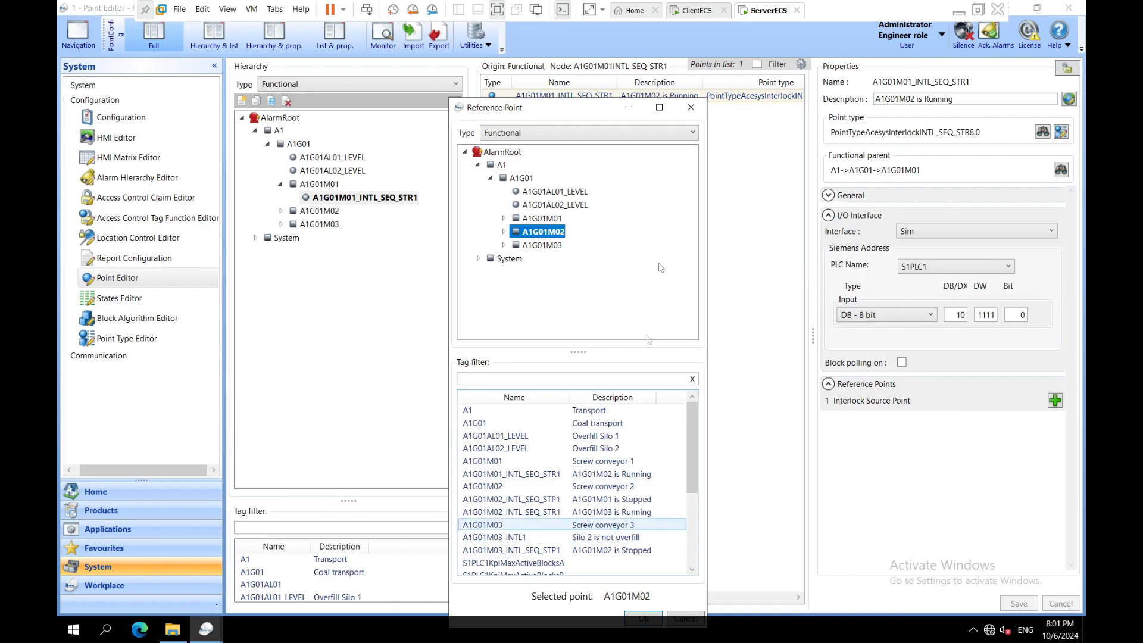
drag(598, 115, 580, 70)
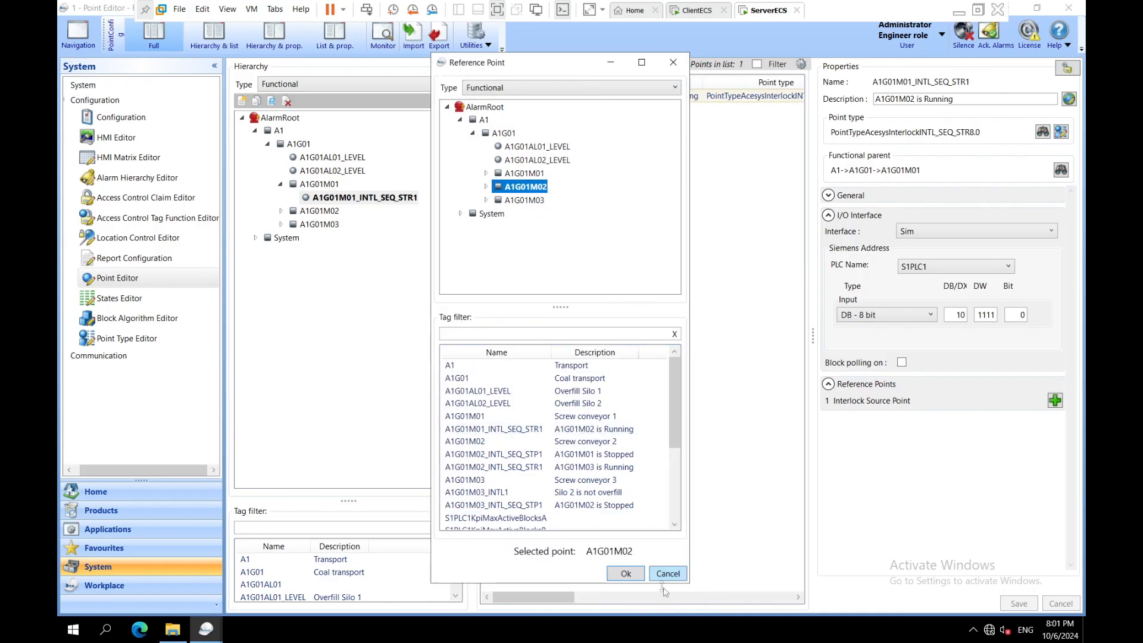
click(632, 577)
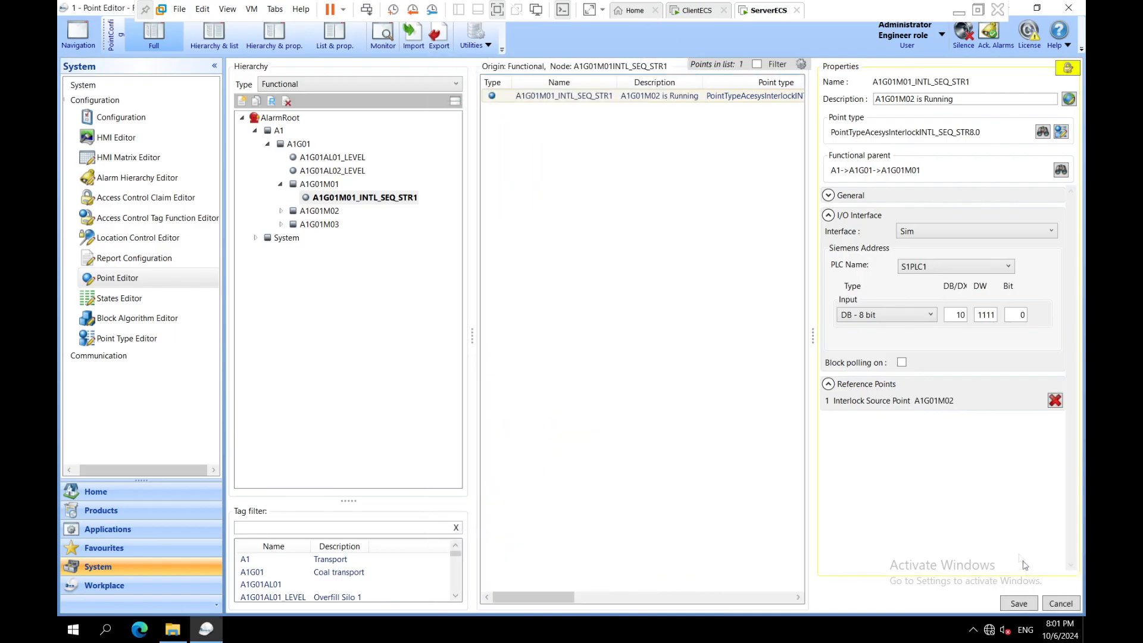
click(1015, 606)
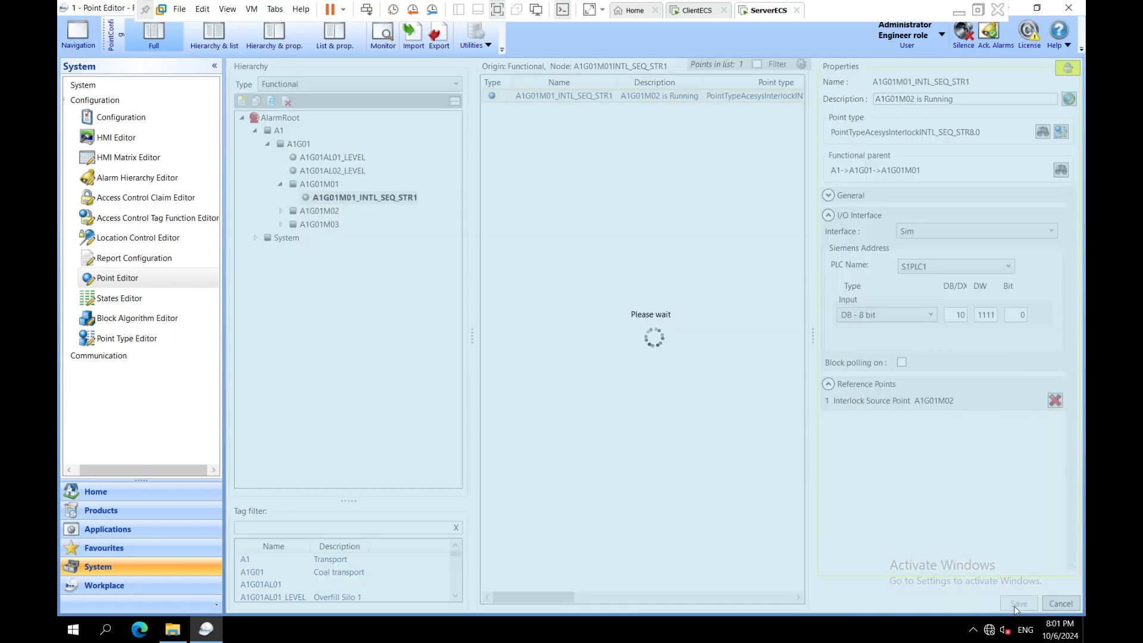
Step: Assign A1G01M01 as the Interlock Source Point of A1G01M02_INTL_SEQ_STP1 and save the point
click(360, 225)
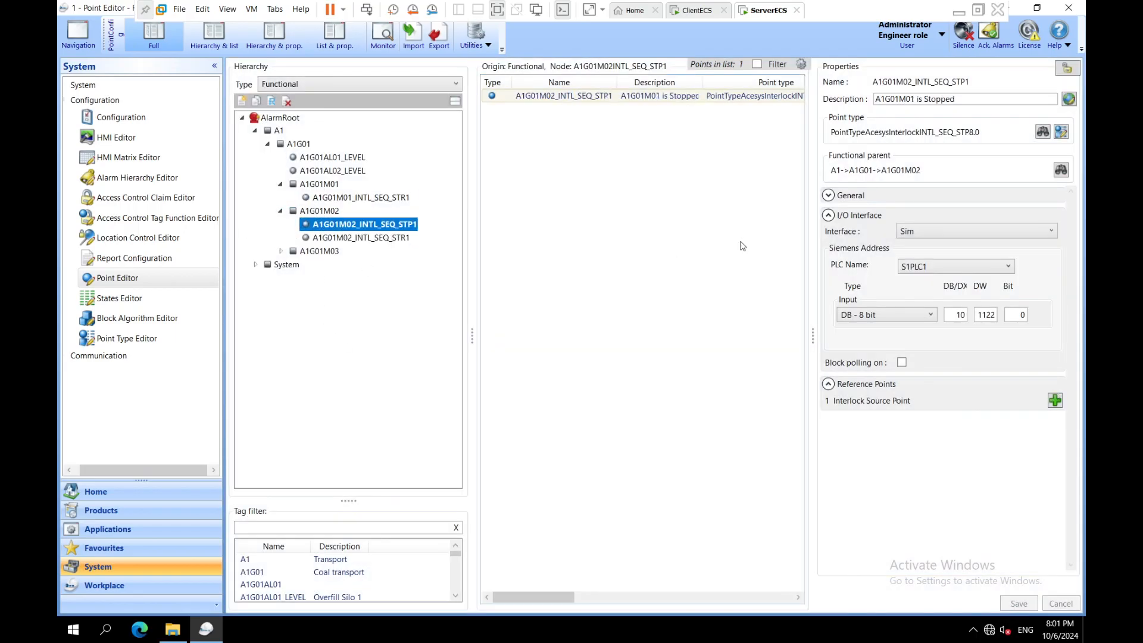
click(1055, 400)
click(435, 604)
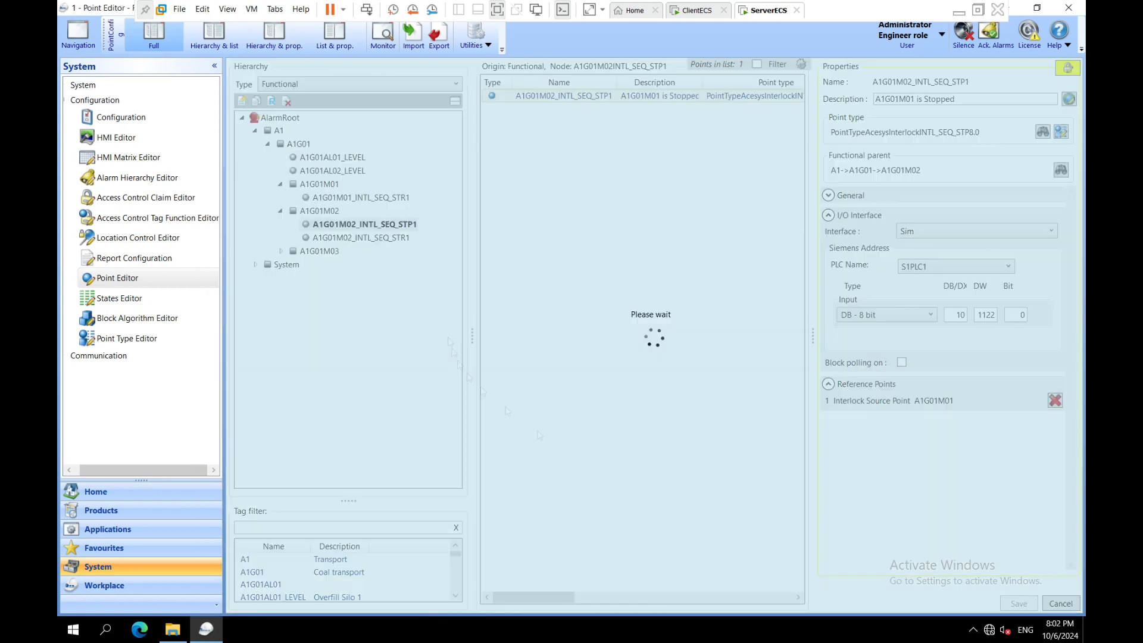
Step: Assign A1G01M03 as the Interlock Source Point of A1G01M02_INTL_SEQ_STR1
click(366, 237)
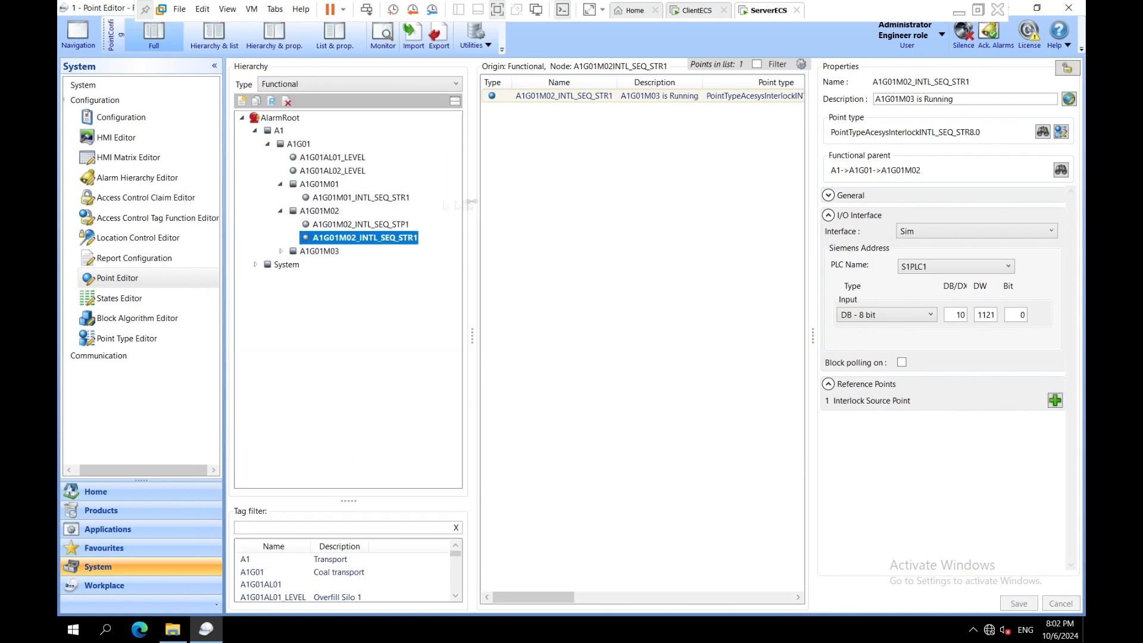
click(1055, 400)
click(274, 538)
Step: Assign A1G01M02 as the Interlock Source Point of A1G01M03_INTL_SEQ_STP1 and save the point
click(287, 250)
click(363, 264)
click(1055, 400)
click(190, 169)
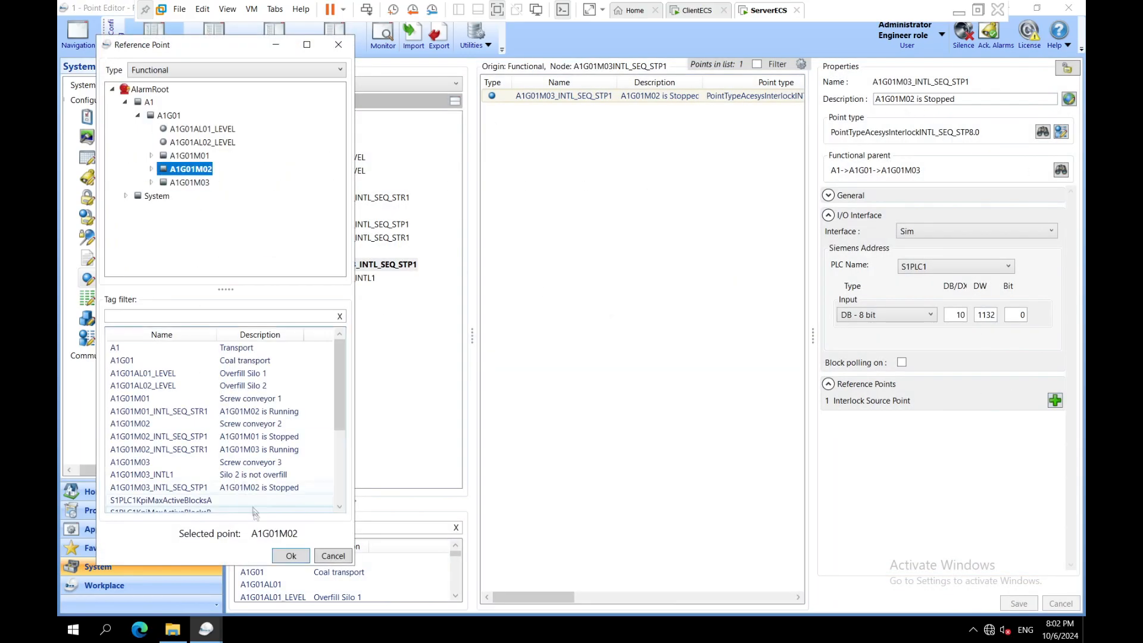
click(291, 556)
click(1019, 604)
Step: Assign the Silo 2 overfill alarm A1G01AL02_LEVEL as the Interlock Source Point of A1G01M03_INTL1 and save the point
click(362, 265)
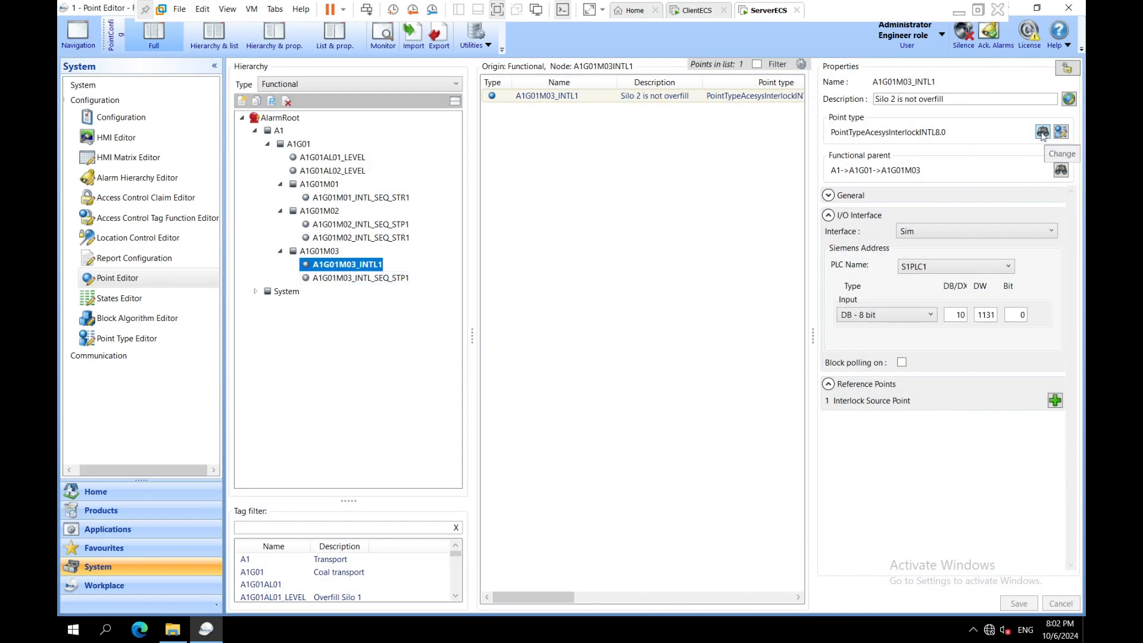
click(1055, 400)
click(206, 150)
click(304, 571)
click(1017, 604)
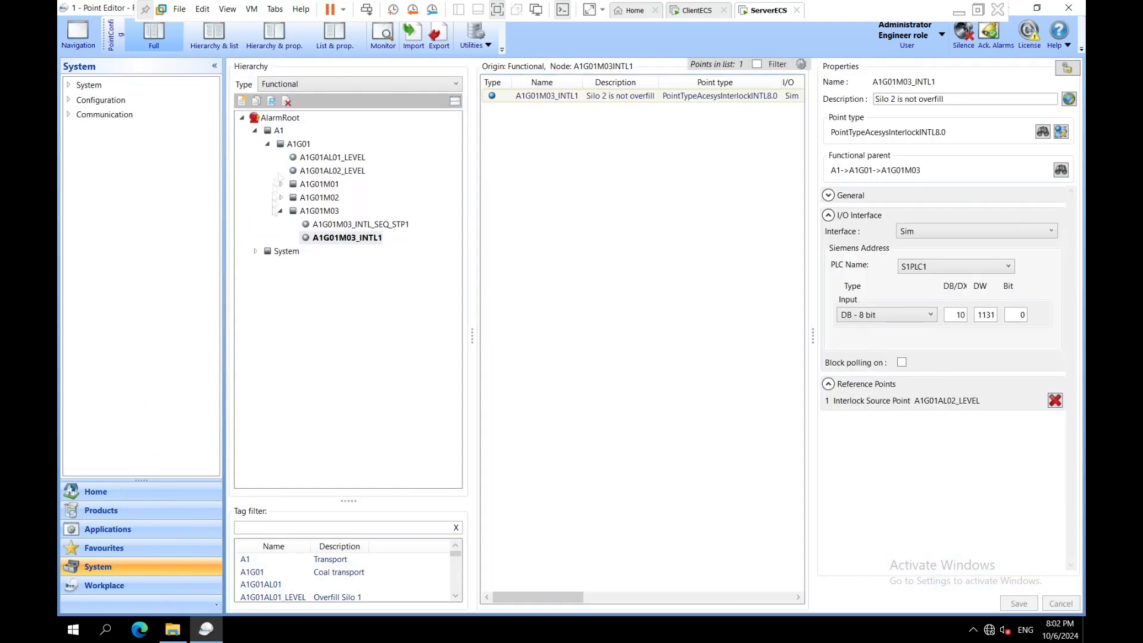
Step: Return to the operator mimic and show the interlock conditions in the Screw conveyor 1 faceplate
click(112, 511)
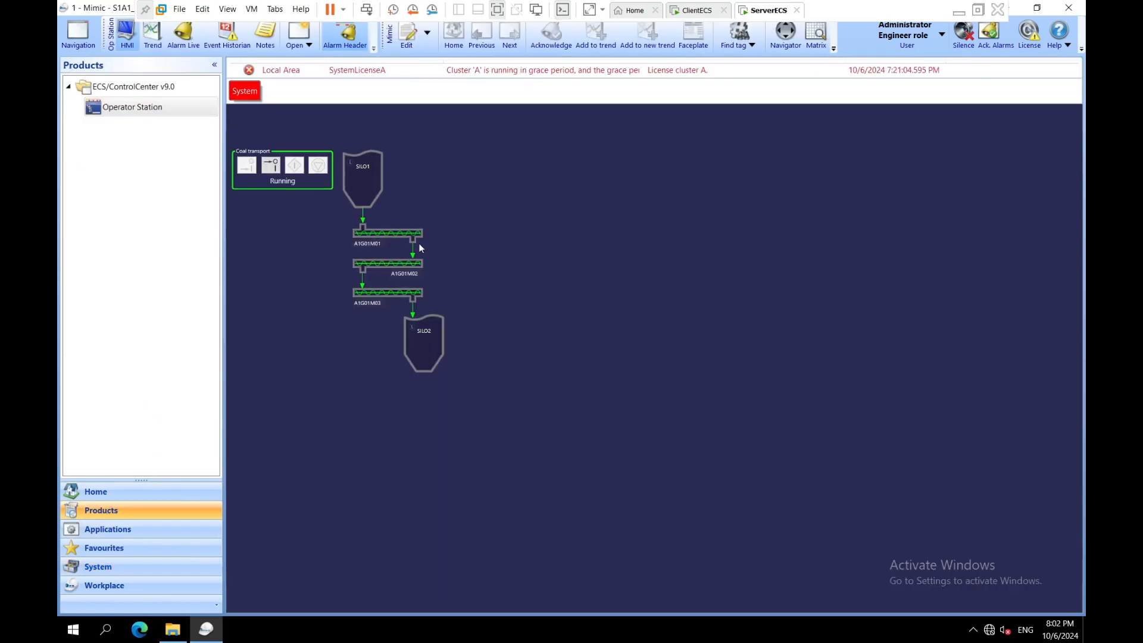
click(403, 235)
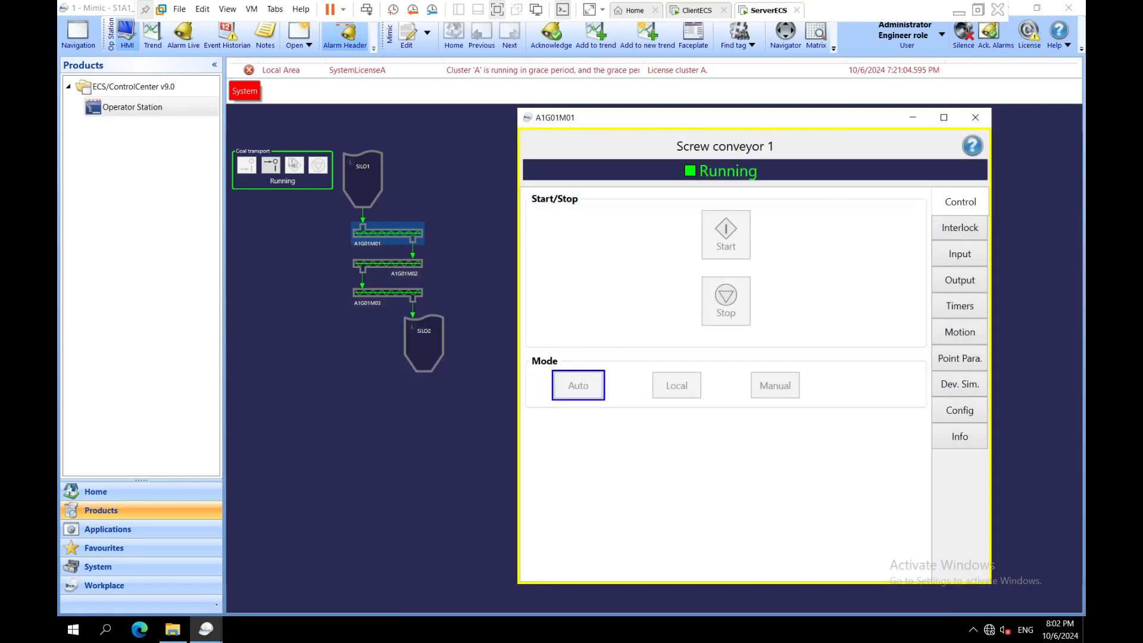
click(961, 229)
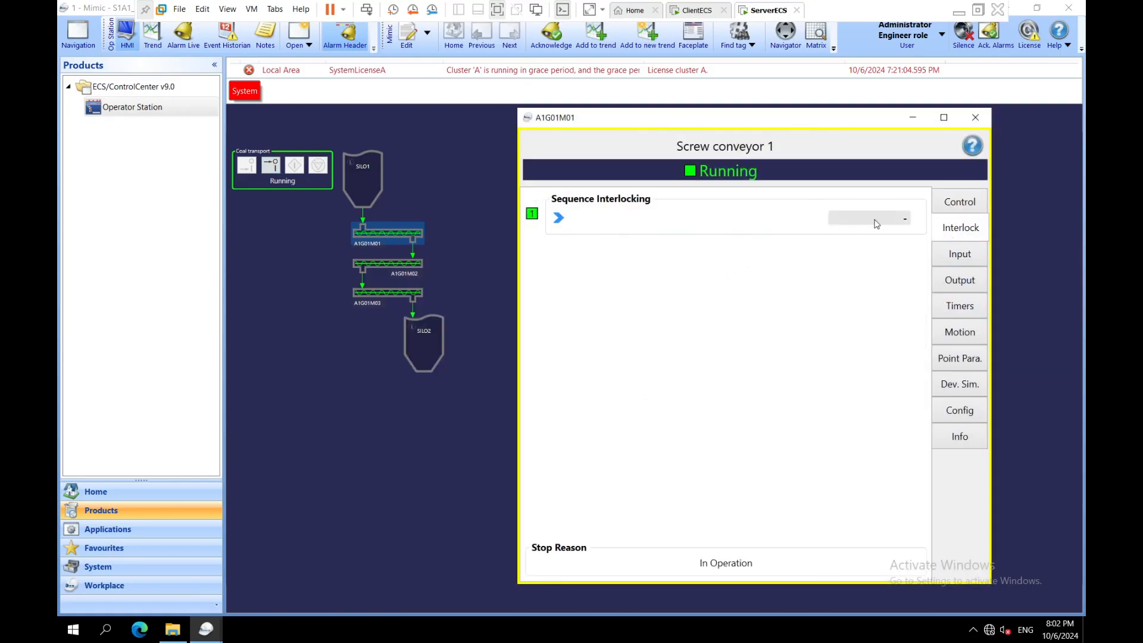
Step: De-select and quick-stop the Coal transport group, select and start it again, and close its faceplate
click(271, 181)
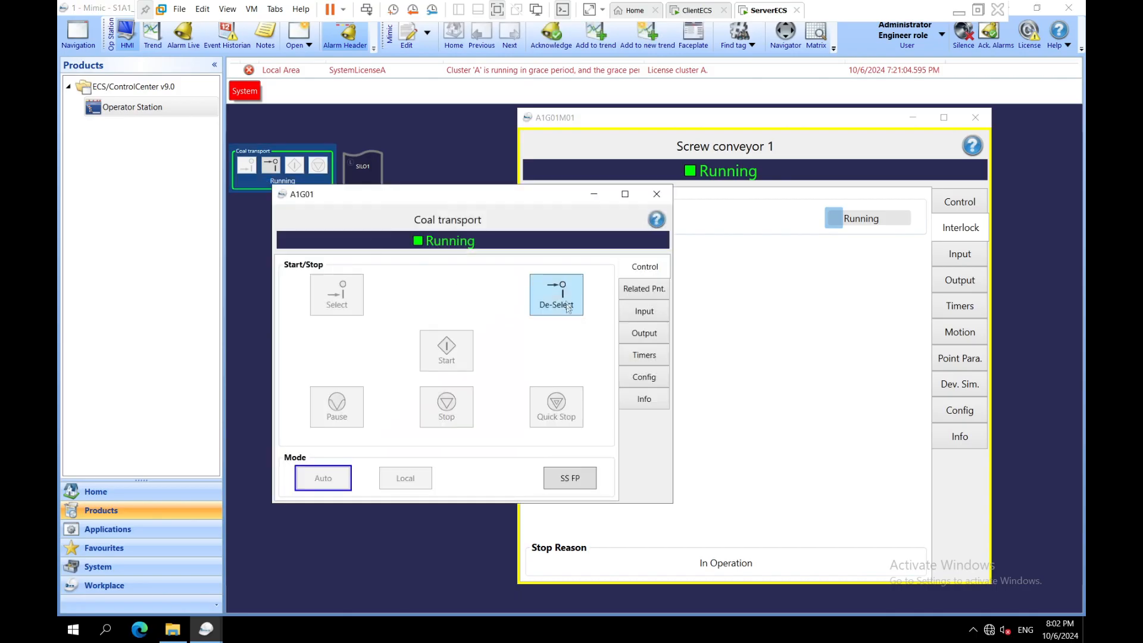
click(567, 306)
click(542, 392)
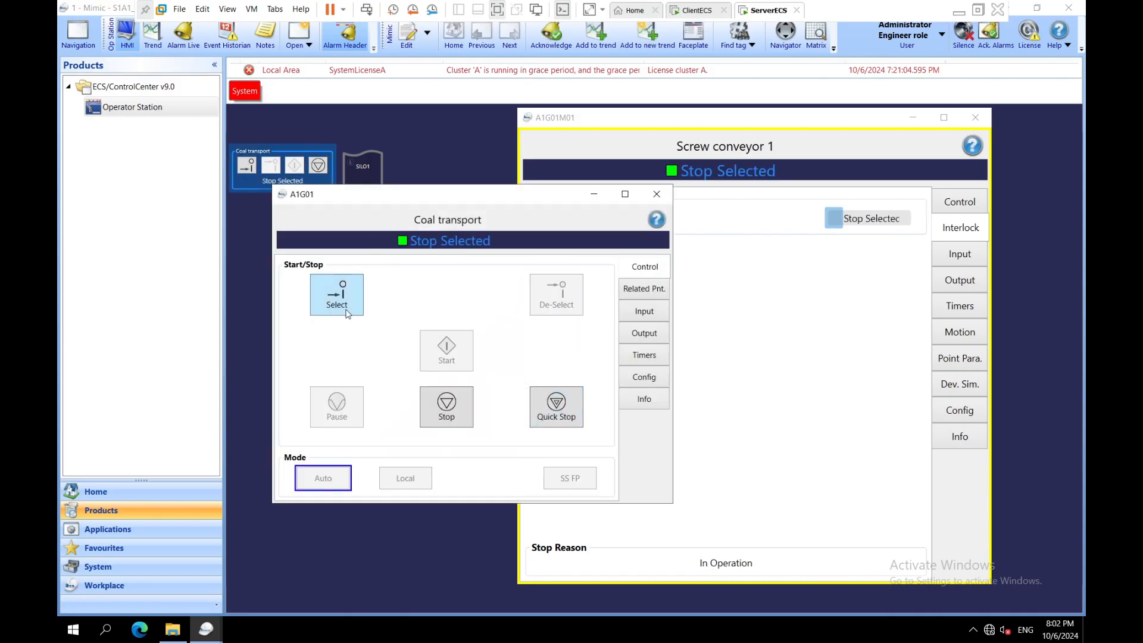
click(333, 294)
click(450, 357)
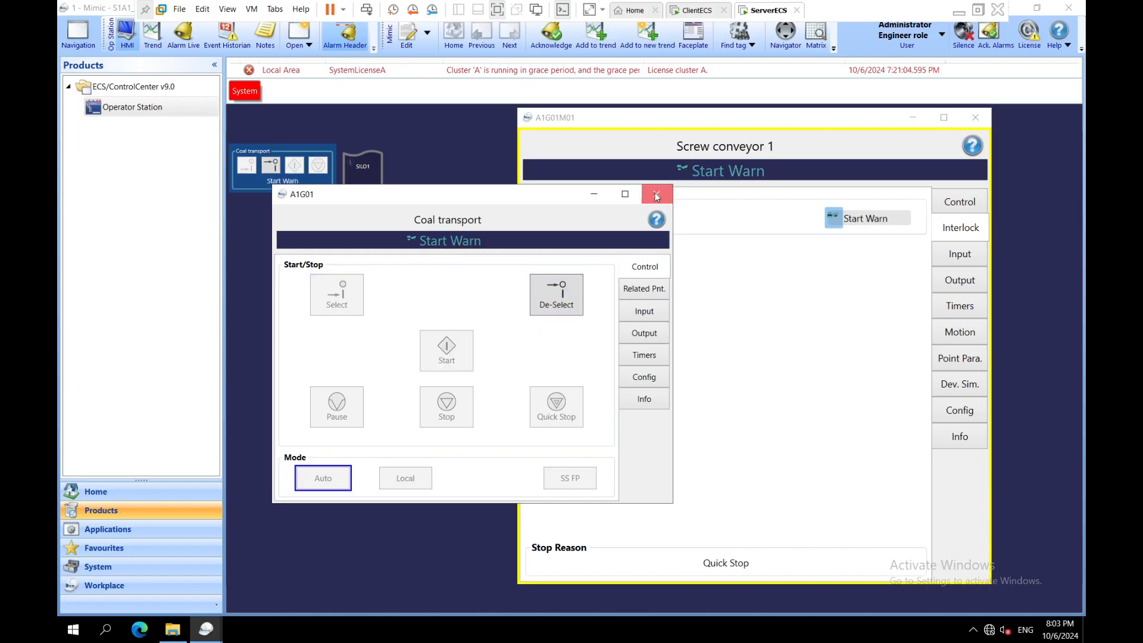
click(657, 196)
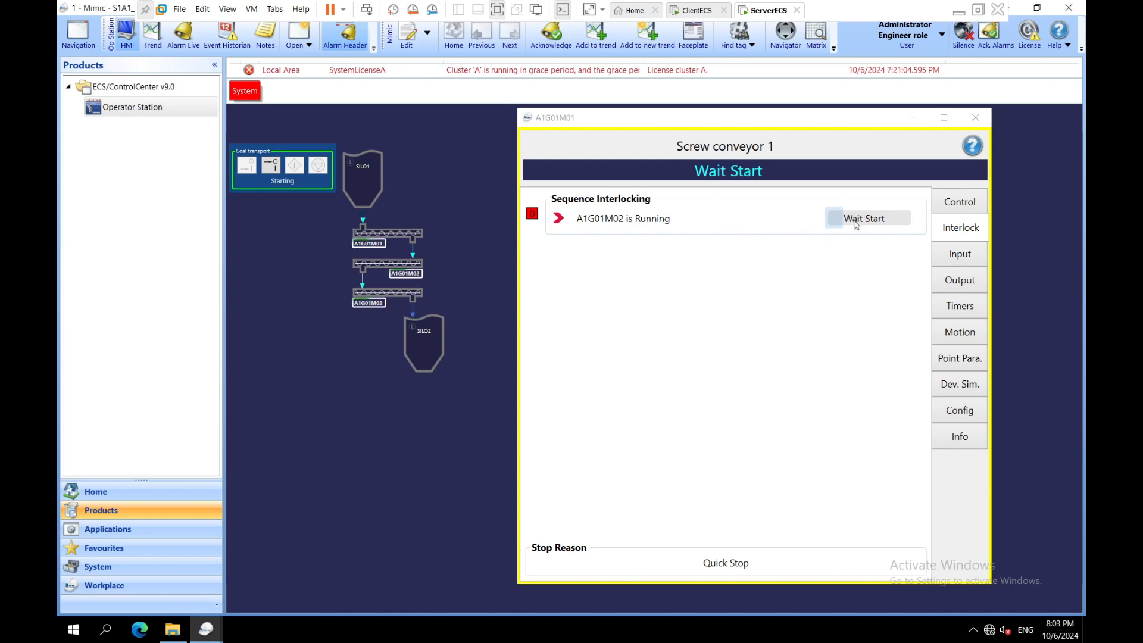
Step: Open Screw conveyor 2 from the source point in Screw conveyor 1's interlock list, check the source status during start-up, and close the faceplates
click(856, 225)
drag(861, 149, 765, 300)
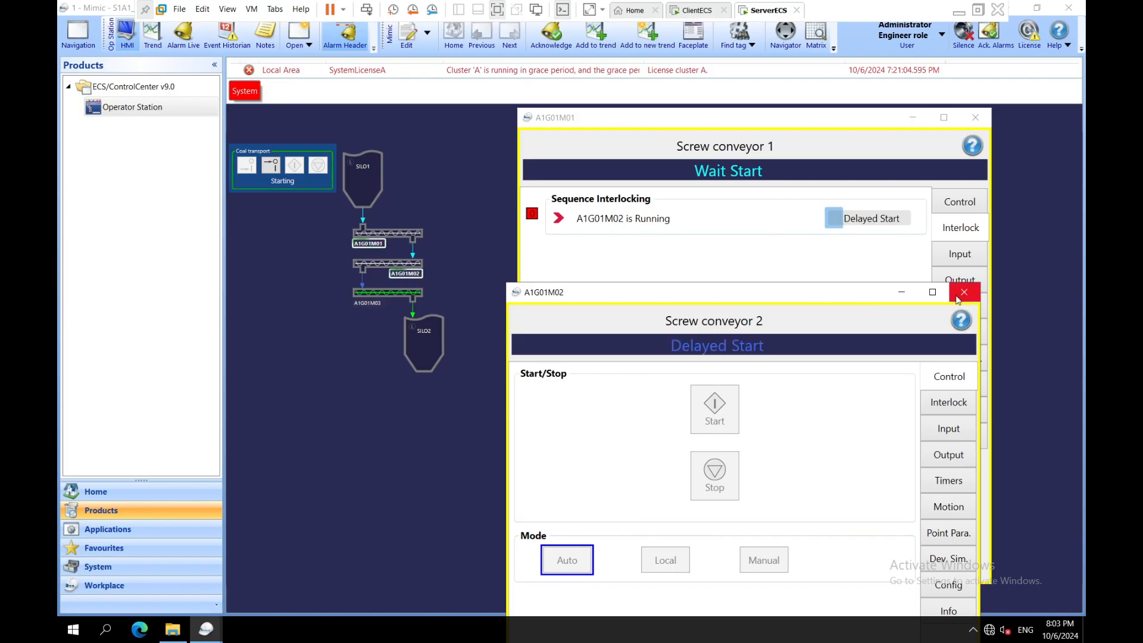
click(957, 296)
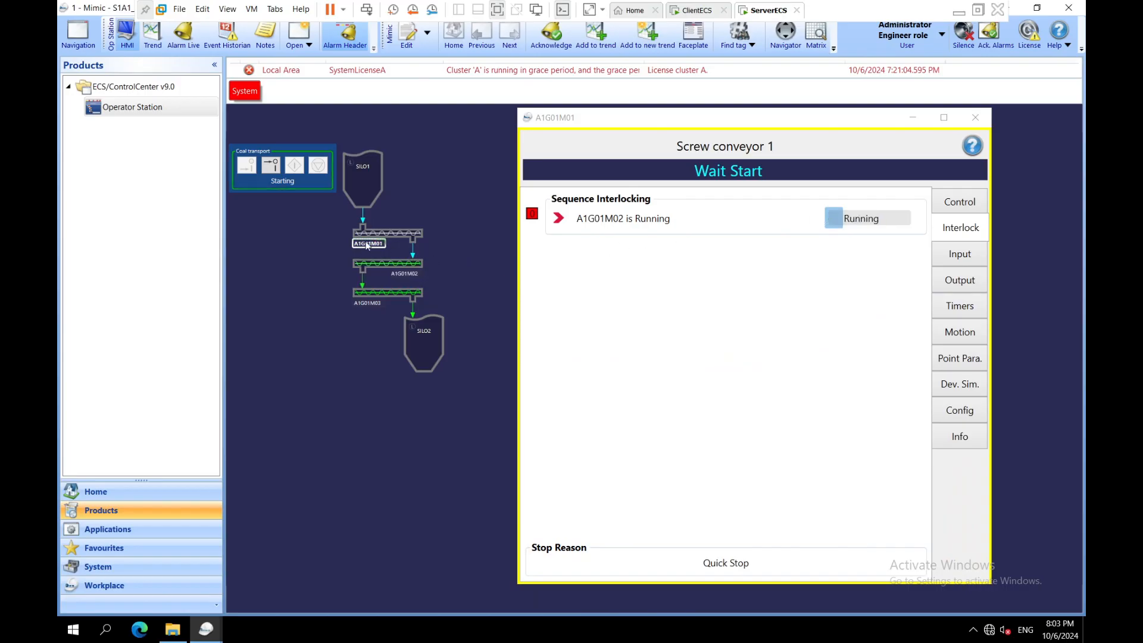
click(887, 221)
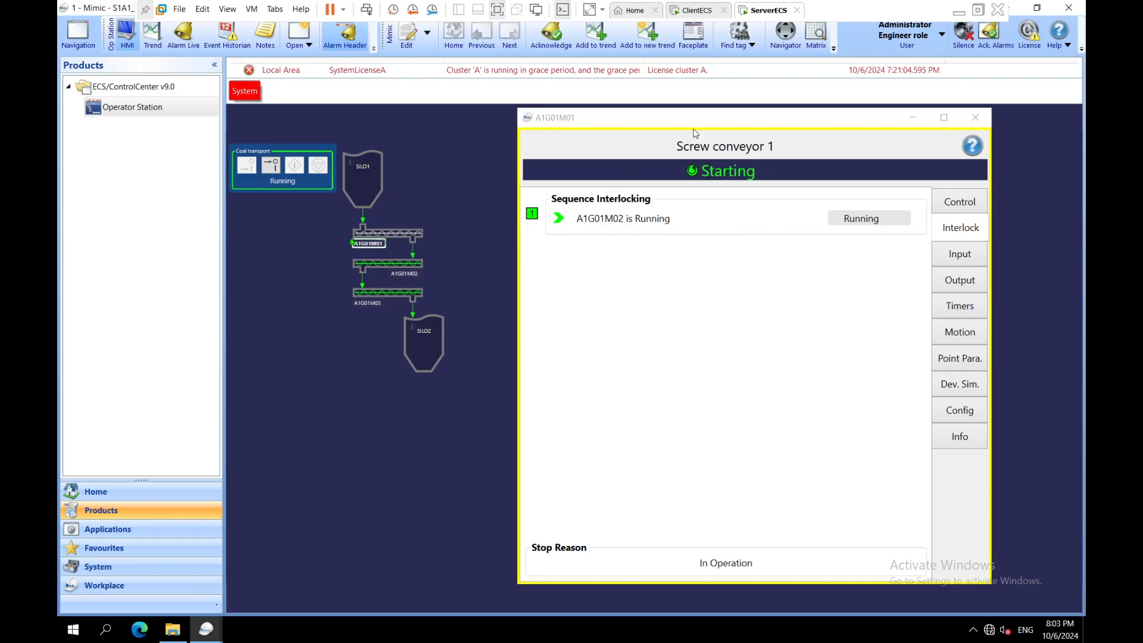
drag(688, 126, 679, 127)
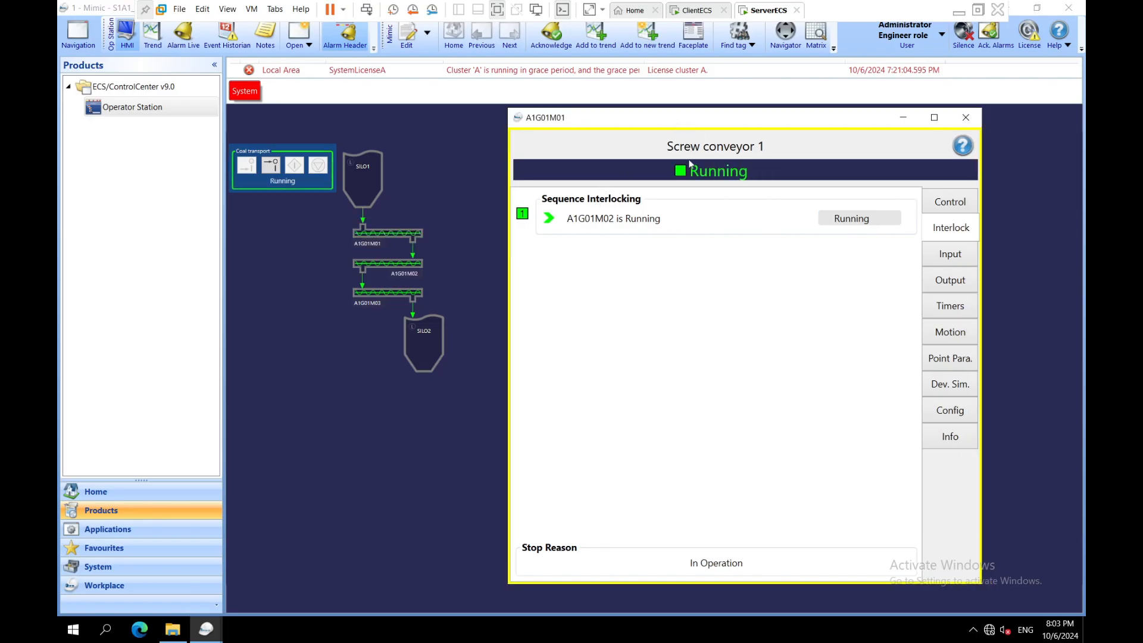
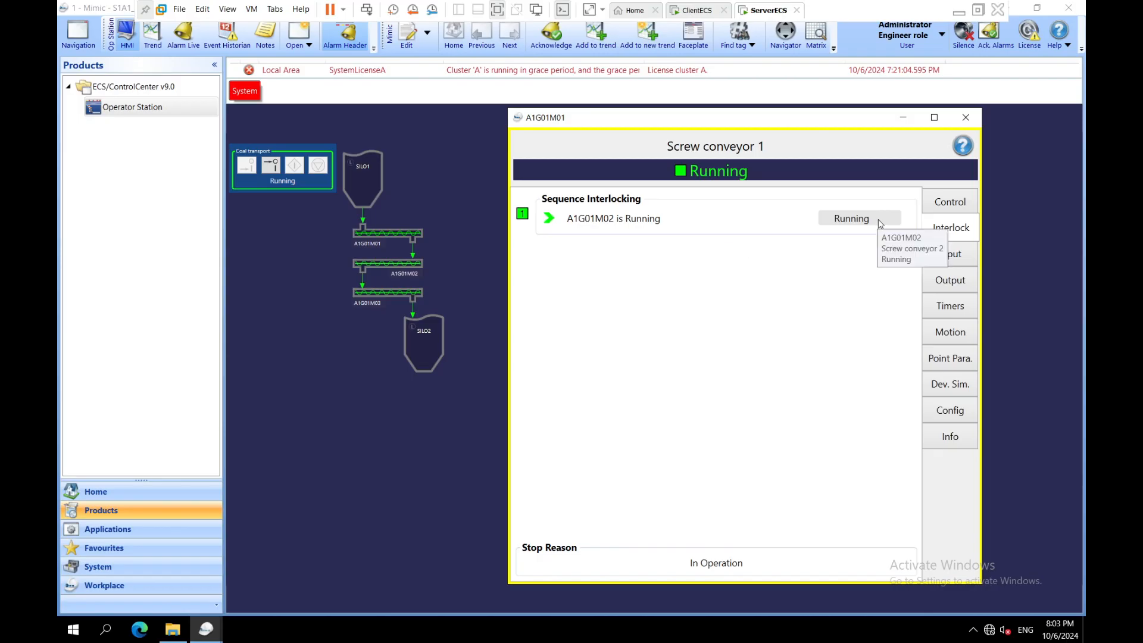
click(966, 118)
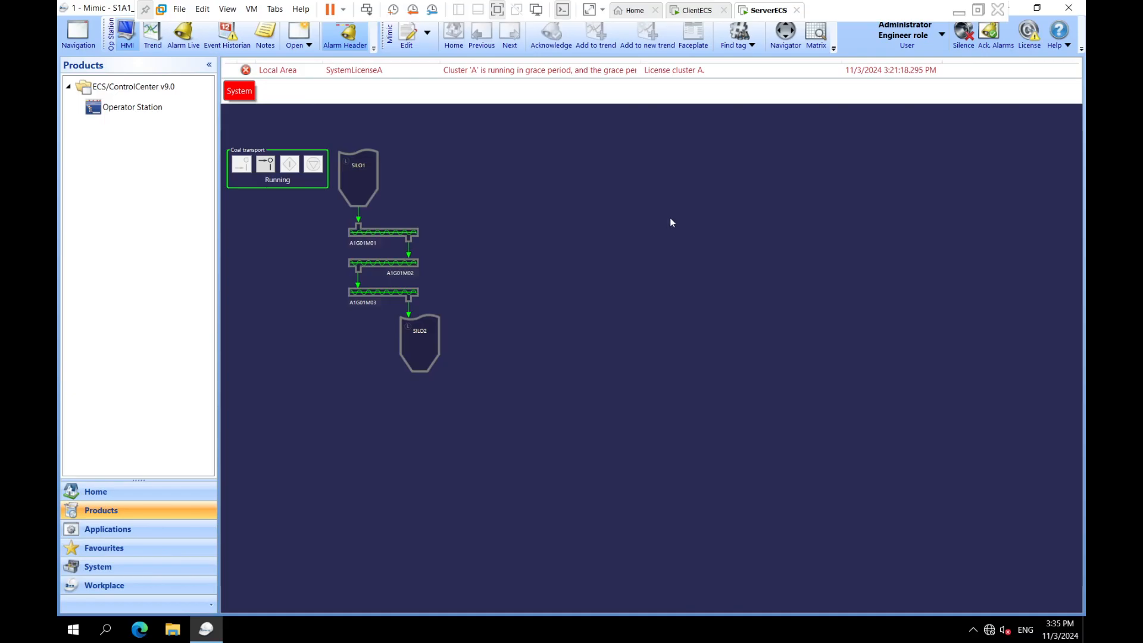
Step: Switch to SIMATIC Manager on the ClientECS machine, open the S1PLC1 hardware configuration and list the modules of station A1X4
click(696, 10)
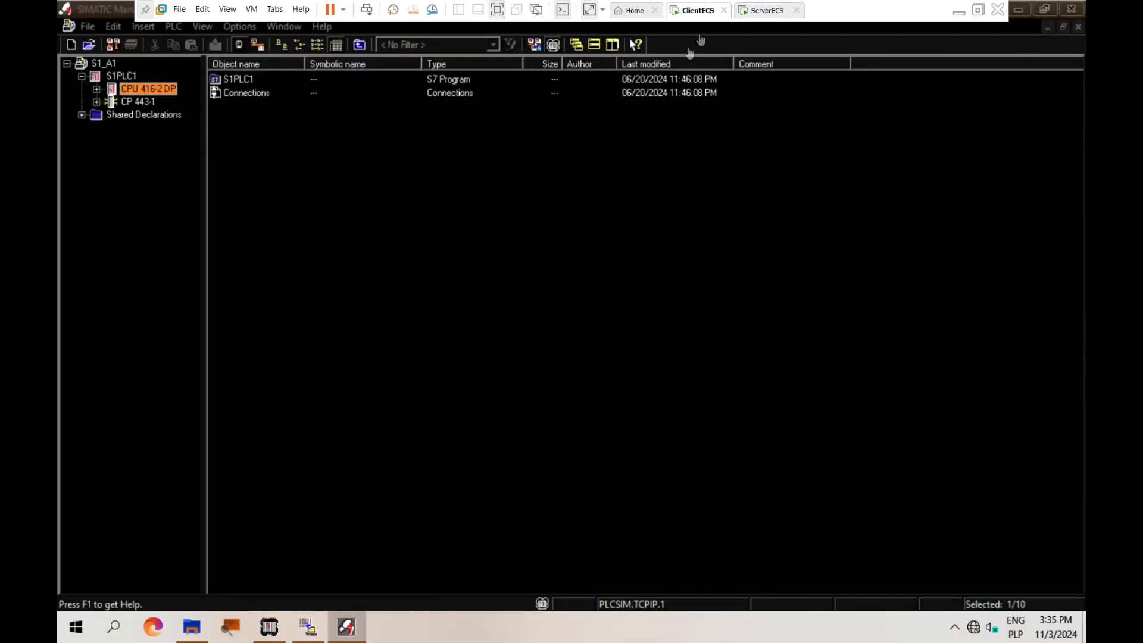
click(126, 76)
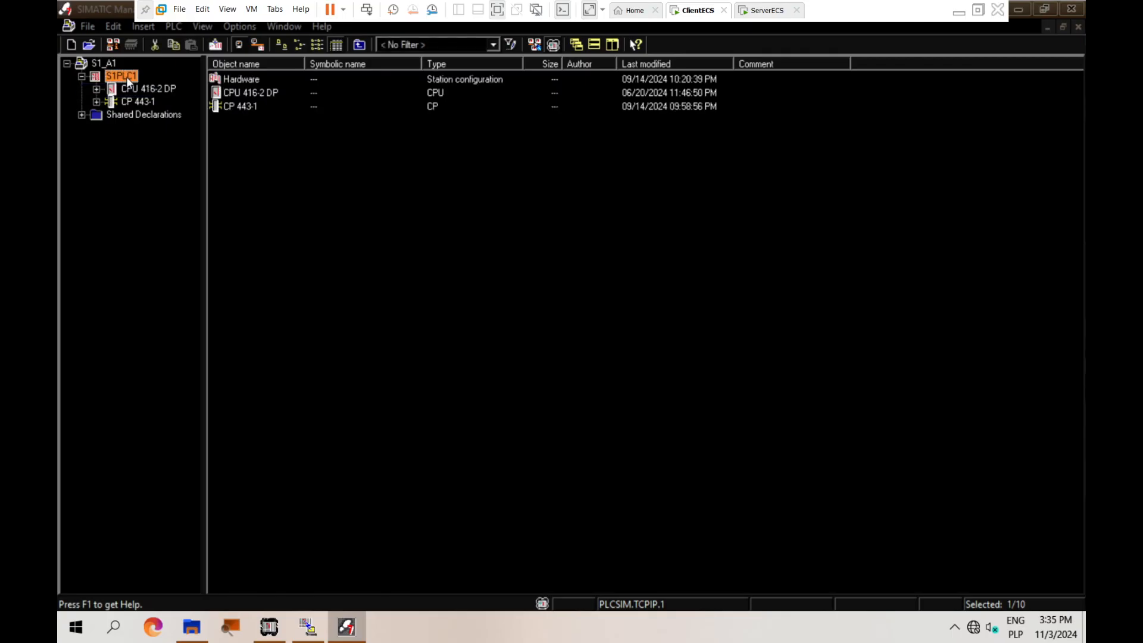
double_click(260, 76)
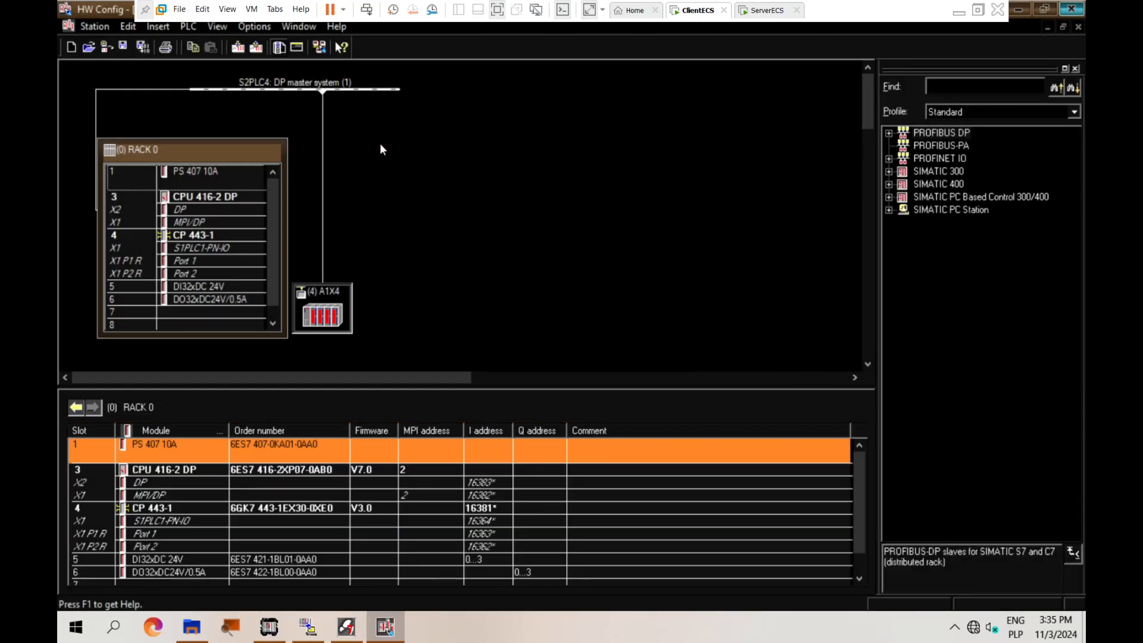
click(330, 290)
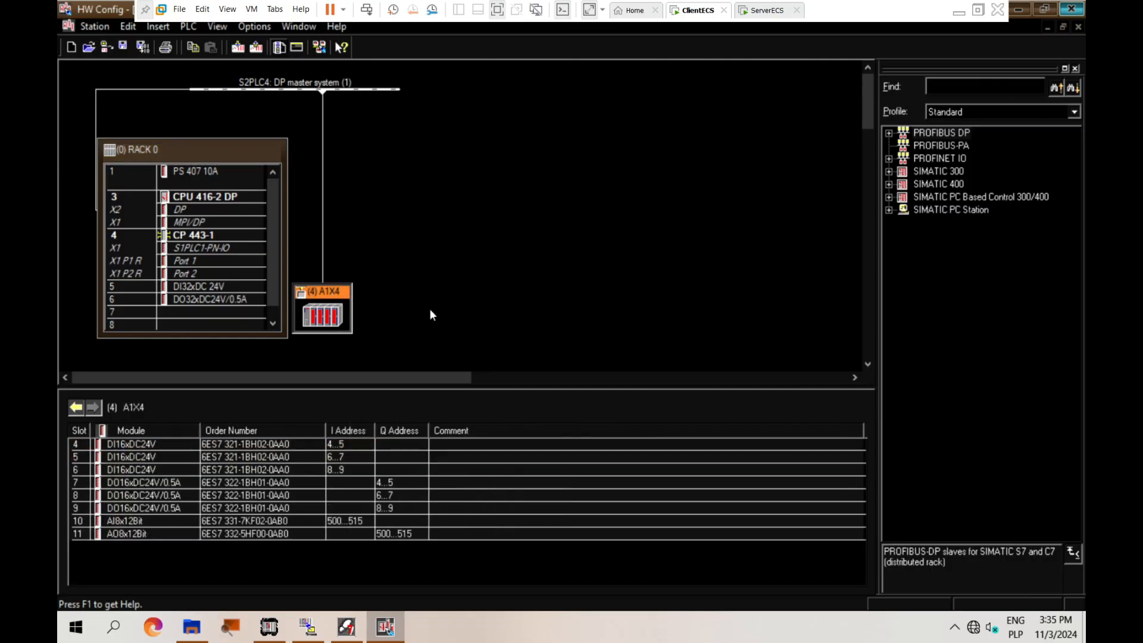
Step: Examine the measuring type and range of the inputs on the AI8x12Bit module in slot 10 of A1X4
scroll(430, 309, down, 1)
click(116, 519)
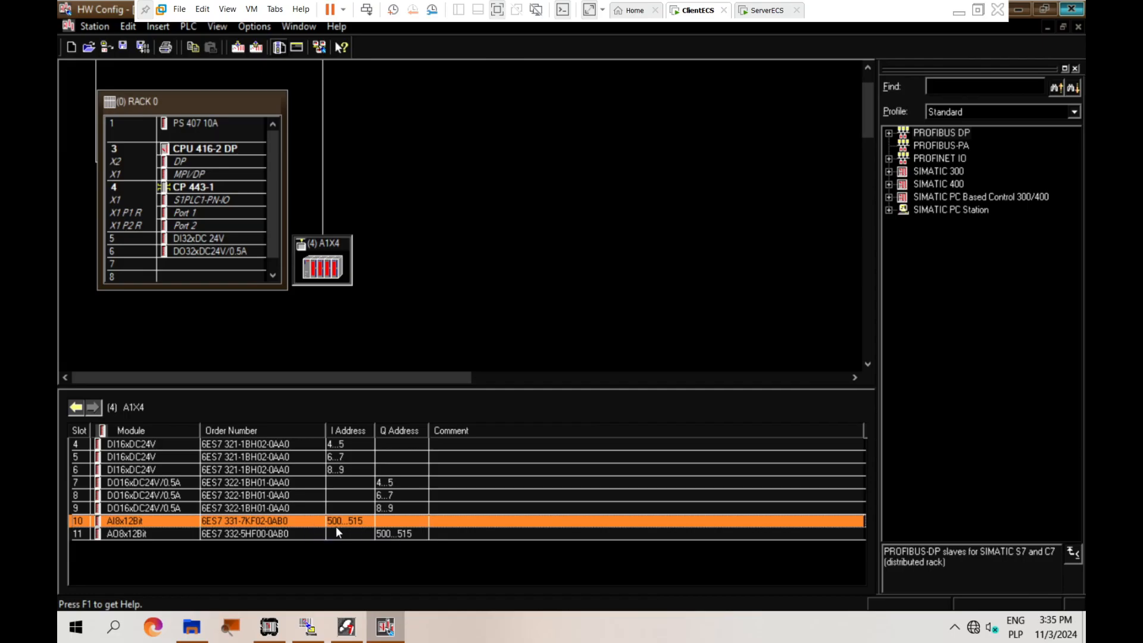
double_click(315, 523)
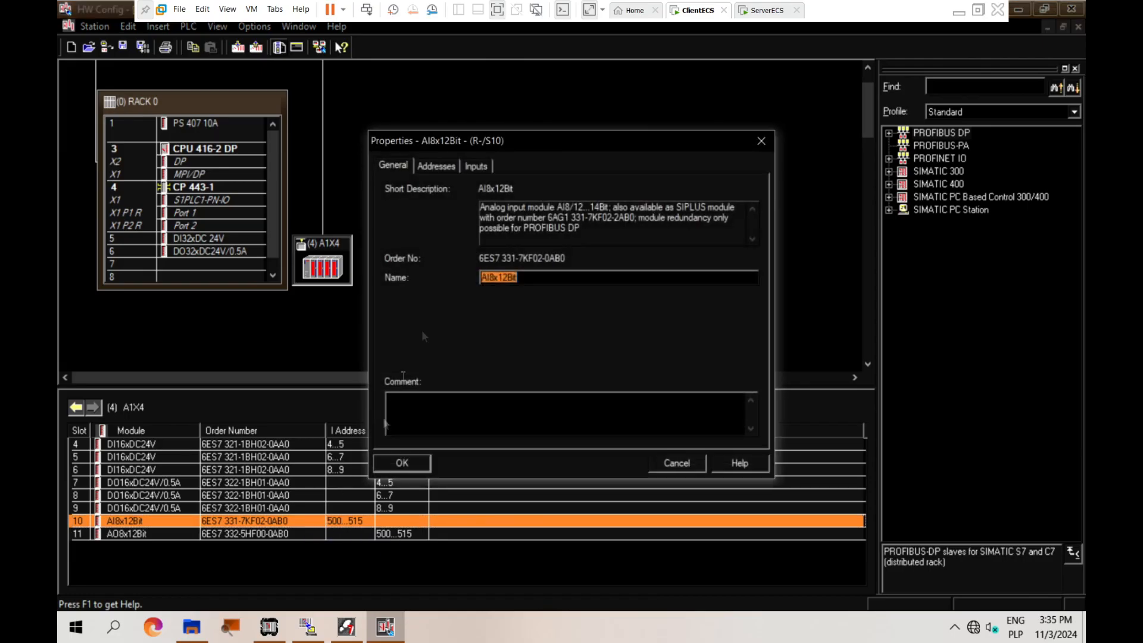
click(474, 165)
drag(500, 141, 497, 105)
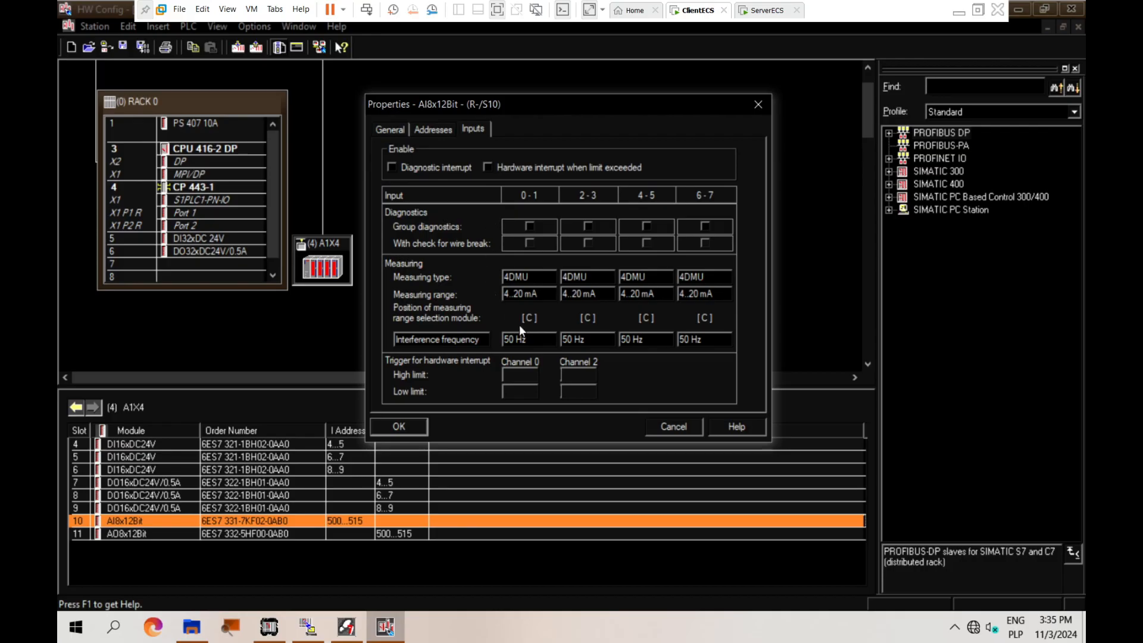
Step: Close the module properties and the hardware configuration without saving, and select CPU 416-2 DP in the project tree
click(415, 431)
click(1077, 27)
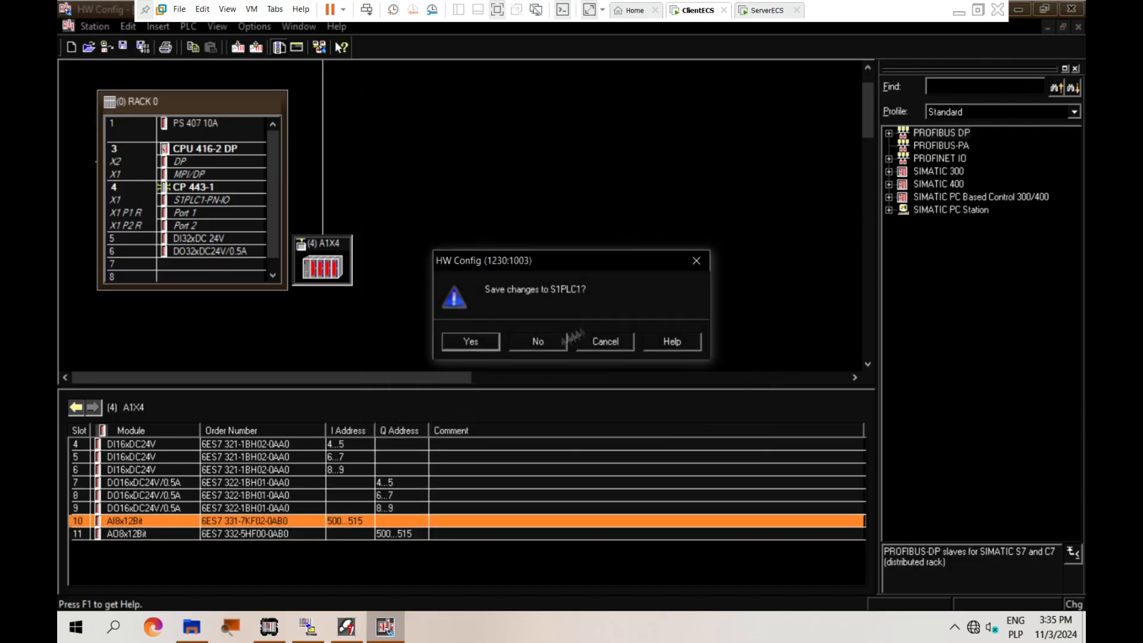
click(525, 344)
click(143, 89)
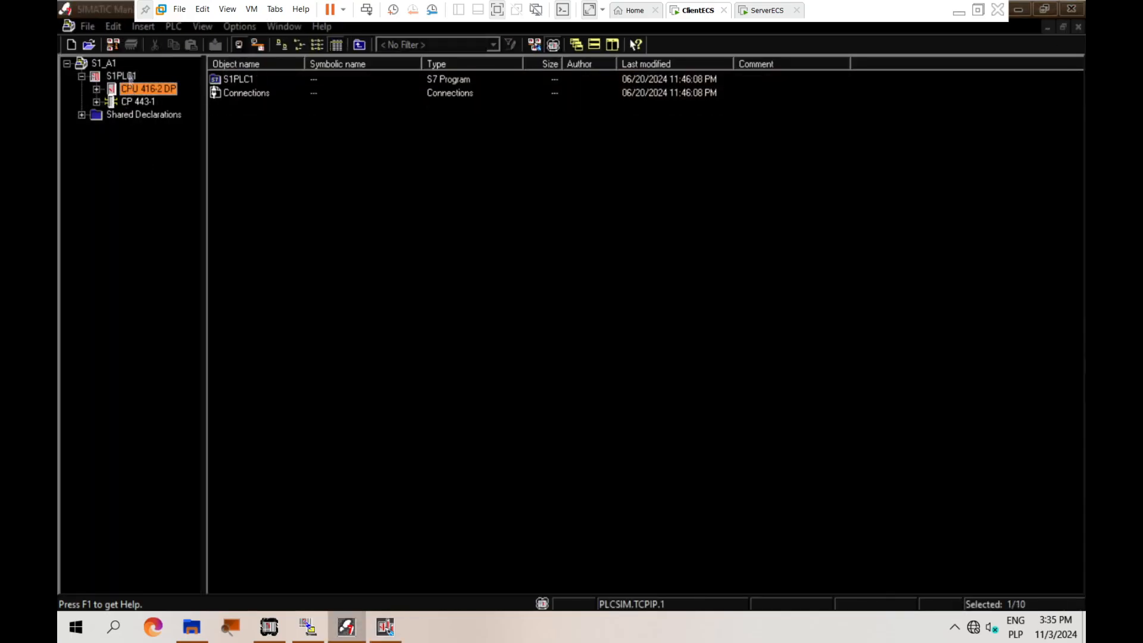
Step: Look up the Silo 1 and Silo 2 fill-level input words in the S1PLC1 symbol table and close the Symbol Editor
double_click(132, 90)
click(151, 102)
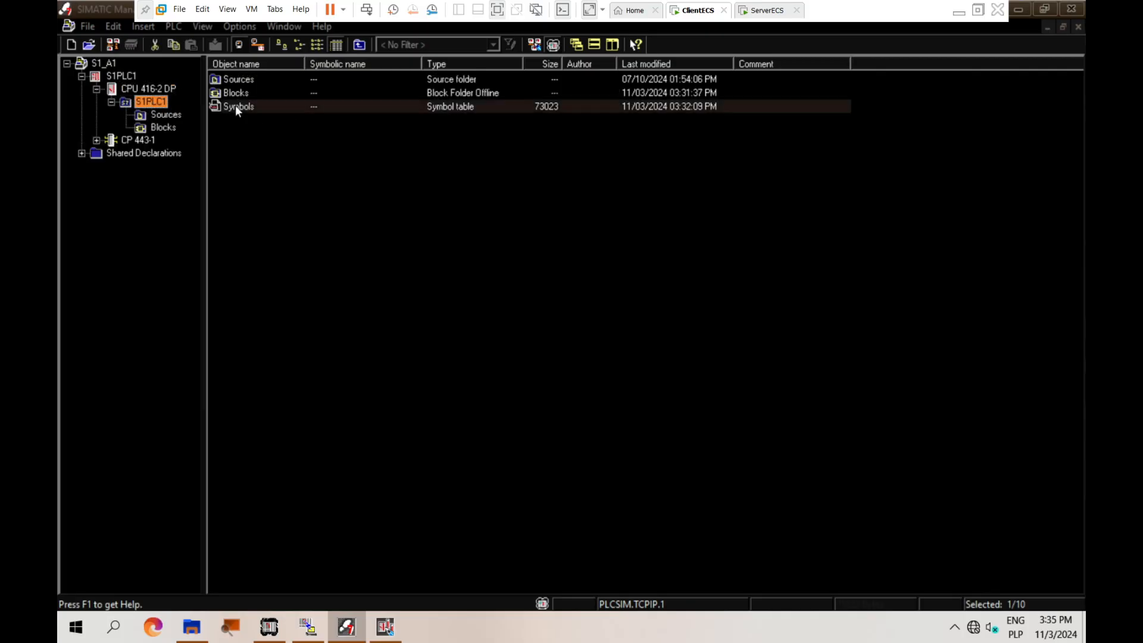
double_click(234, 105)
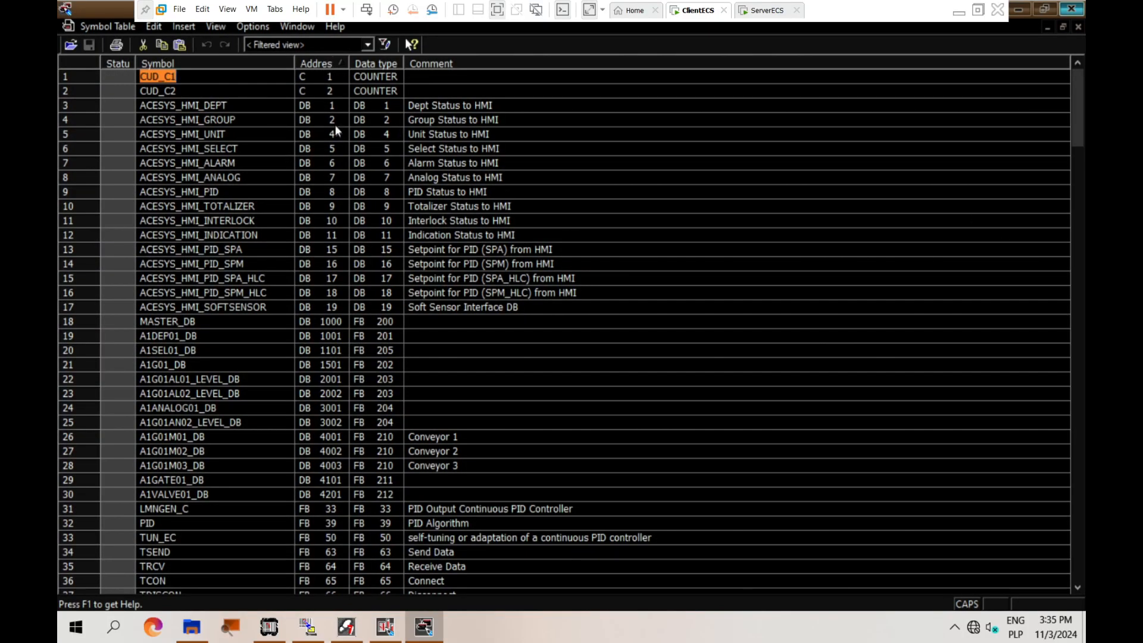
scroll(335, 123, down, 13)
drag(1052, 168, 1031, 419)
drag(84, 337, 77, 349)
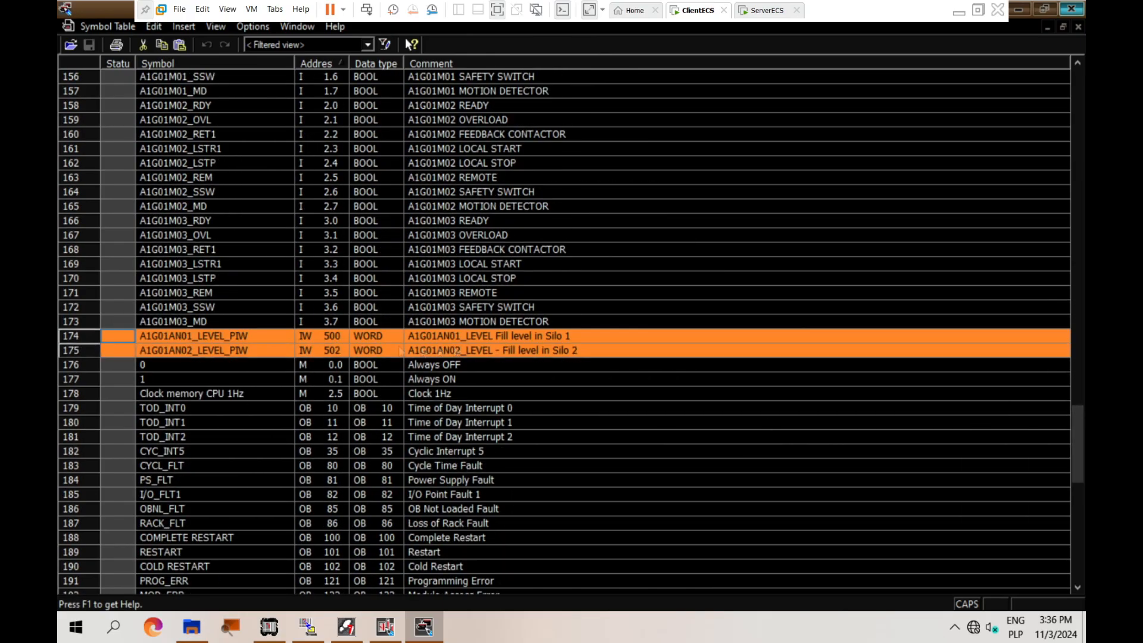
click(1078, 27)
right_click(424, 626)
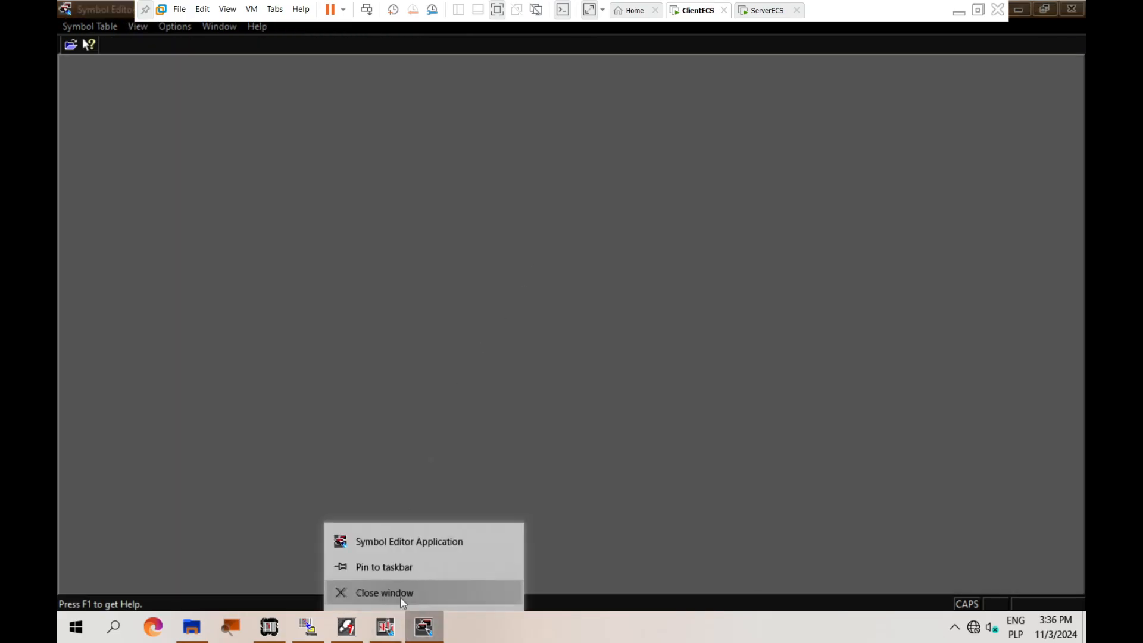
click(393, 592)
Step: Open the properties of FC3001 in the Blocks folder and set its symbolic name to A1G01AN01_LEVEL_FC
click(161, 129)
click(329, 216)
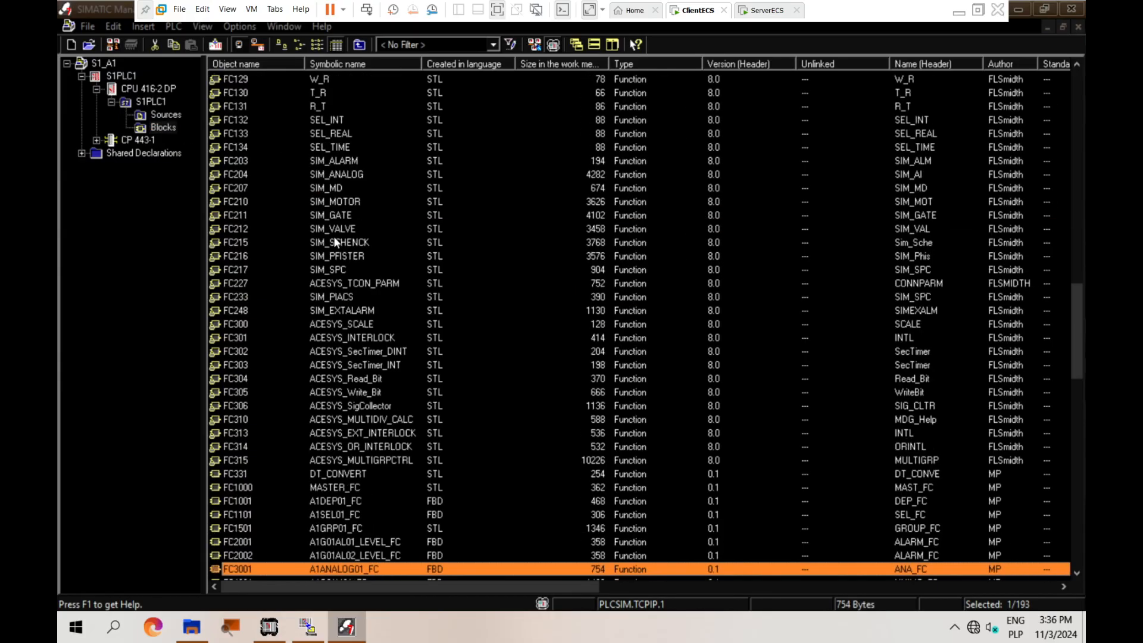
scroll(357, 286, down, 5)
right_click(237, 366)
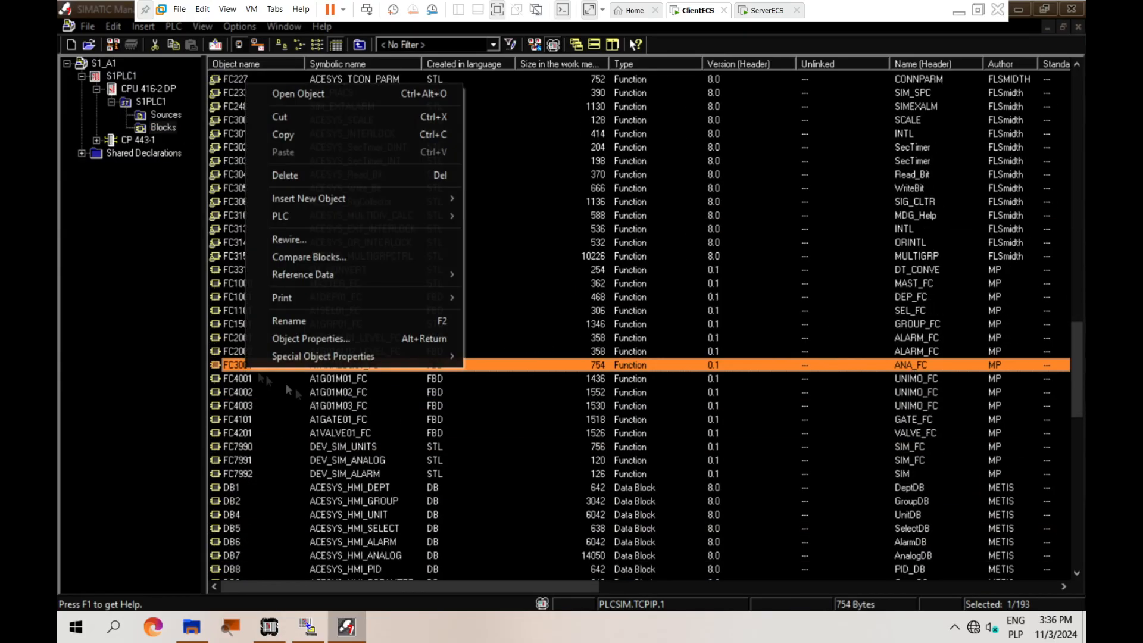
click(280, 334)
drag(547, 228, 515, 228)
key(BackSpace)
key(BackSpace)
key(BackSpace)
text(G01AN01)
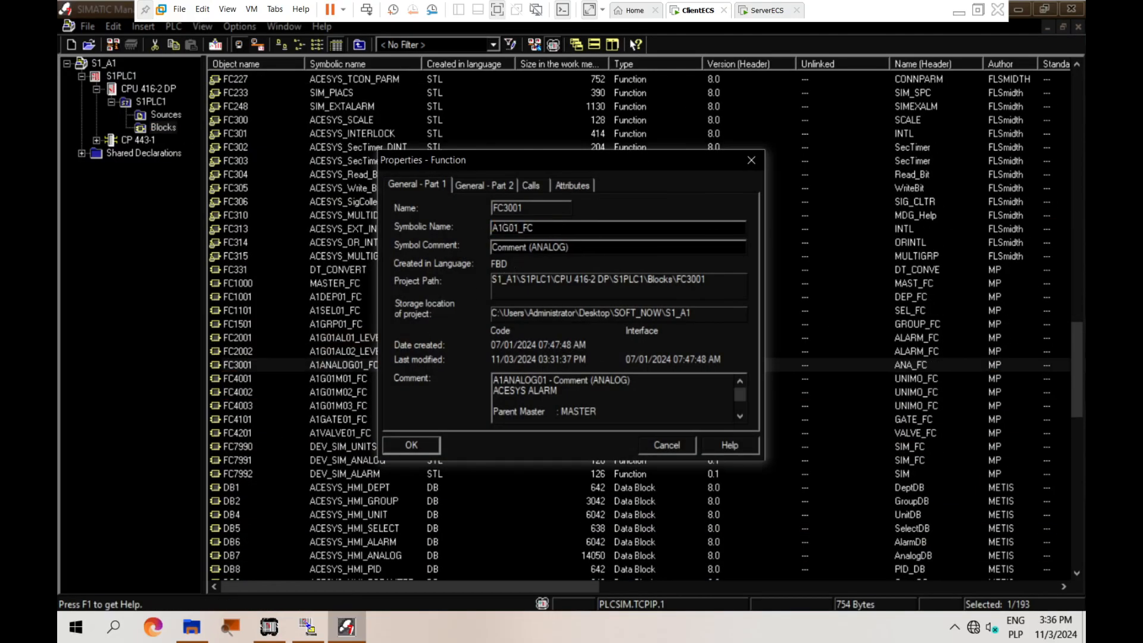
text(_LEVEL)
Step: Replace the word Comment in FC3001's symbol comment with "Fill level in Silo 1" and accept the properties
drag(527, 247, 452, 246)
key(BackSpace)
text(Fill level in S)
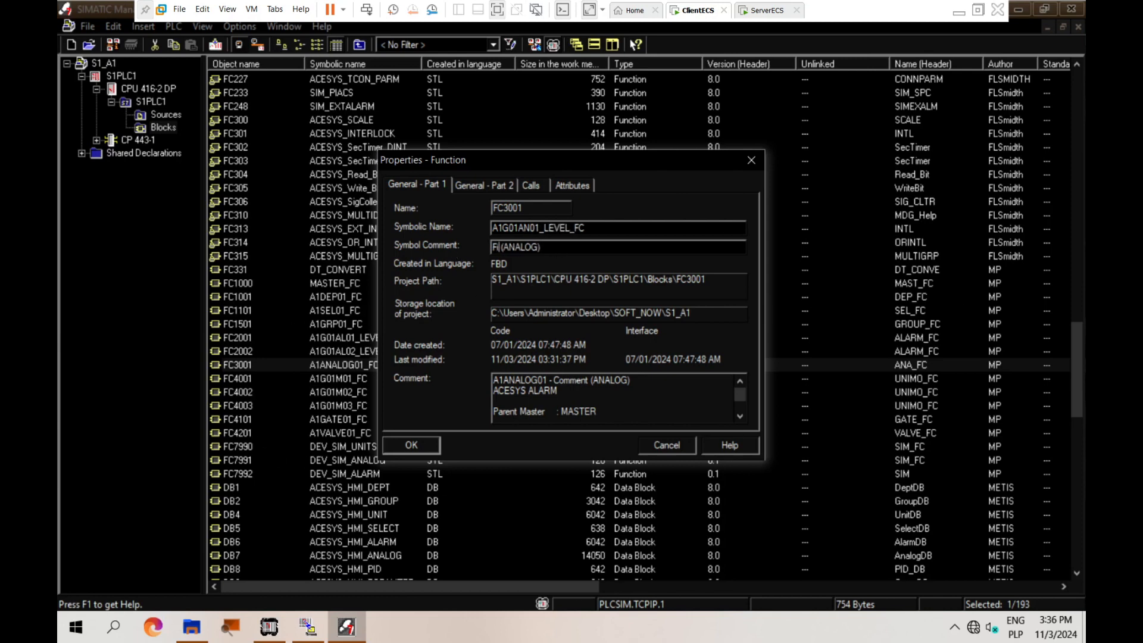
text(ilo 1)
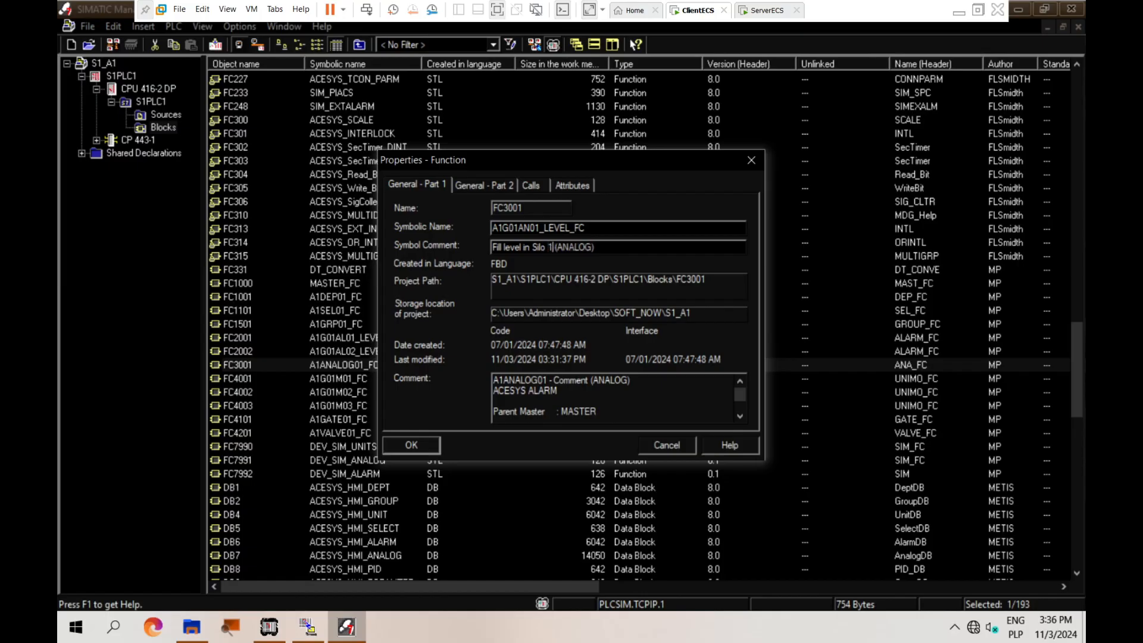
key(Return)
Step: Set the symbolic name of instance data block DB3001 to A1G01AN01_LEVEL_DB and accept its properties
right_click(258, 409)
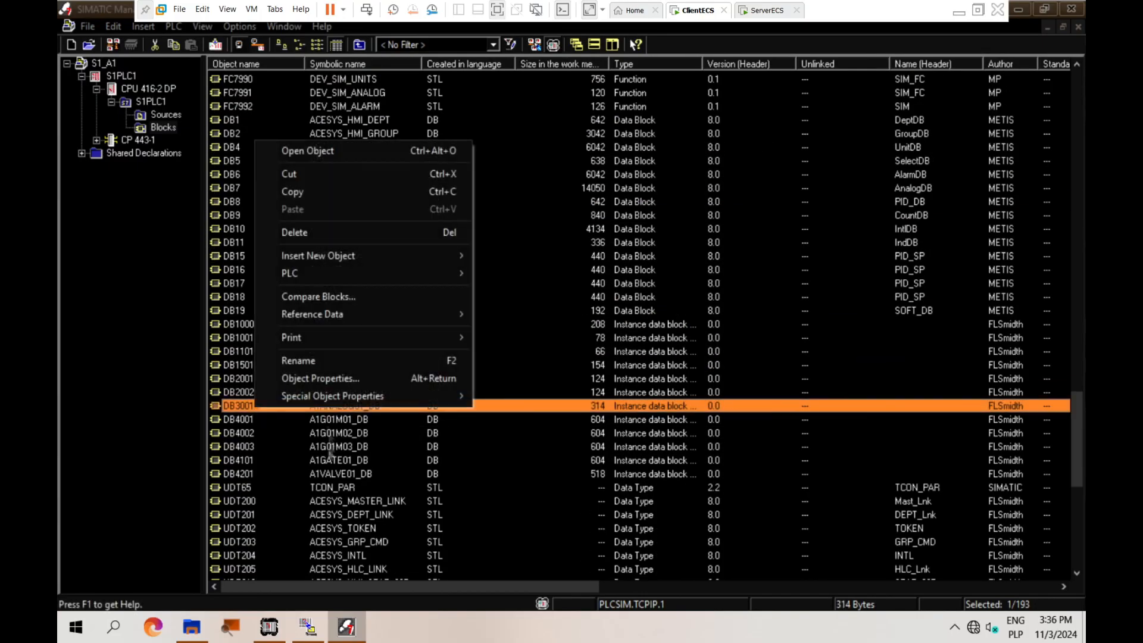
click(387, 379)
text(a1_DB)
key(BackSpace)
key(BackSpace)
text(A1G01AN01_LE)
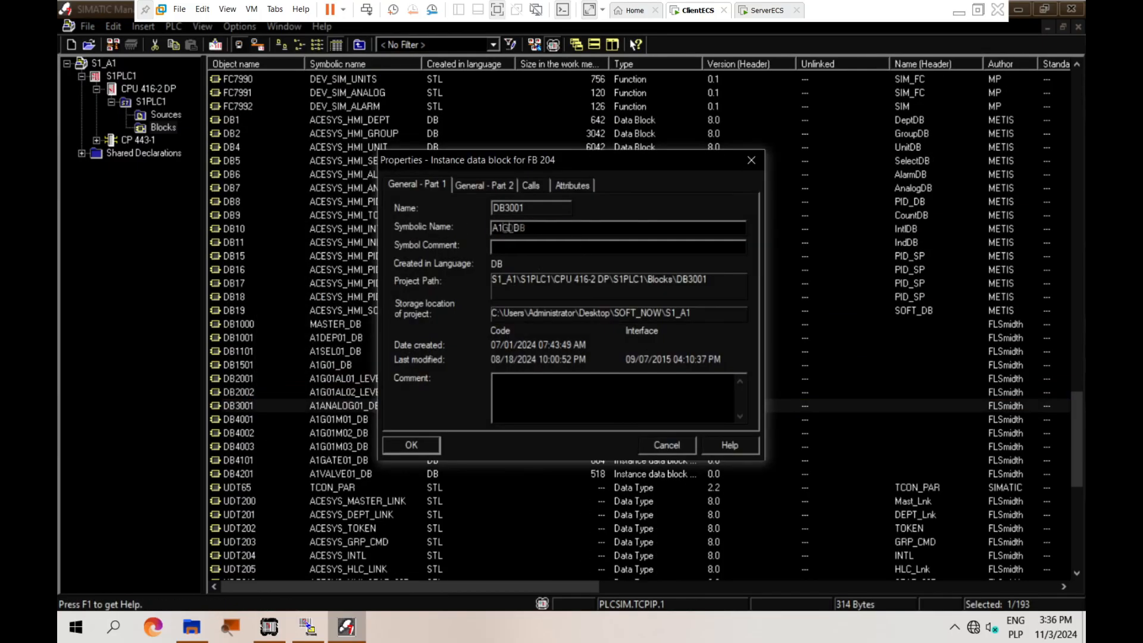
text(VEL)
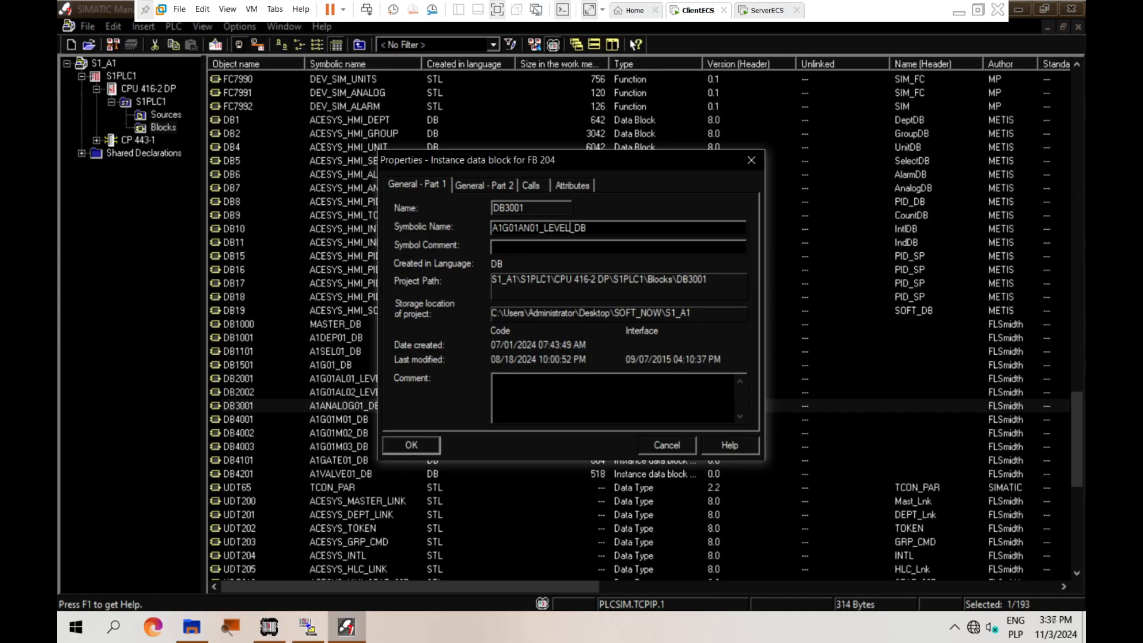
click(425, 441)
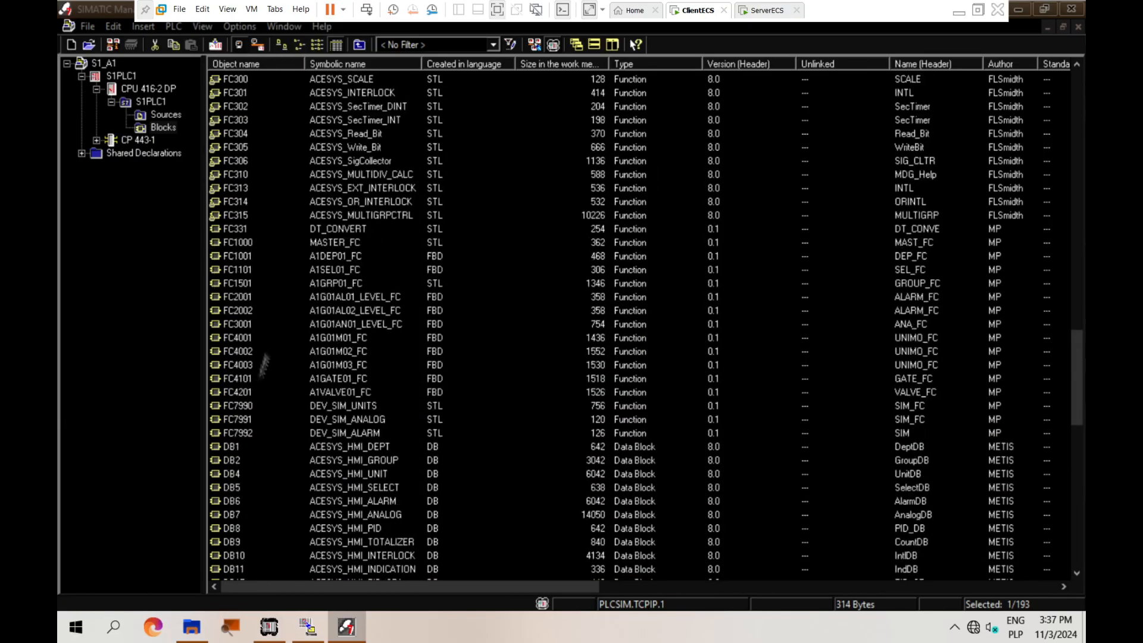
Step: Open FC3001 and change its block title, entering A1G01AN01_LEVEL as the tag and "fill level in Silo 1" as the description
click(257, 321)
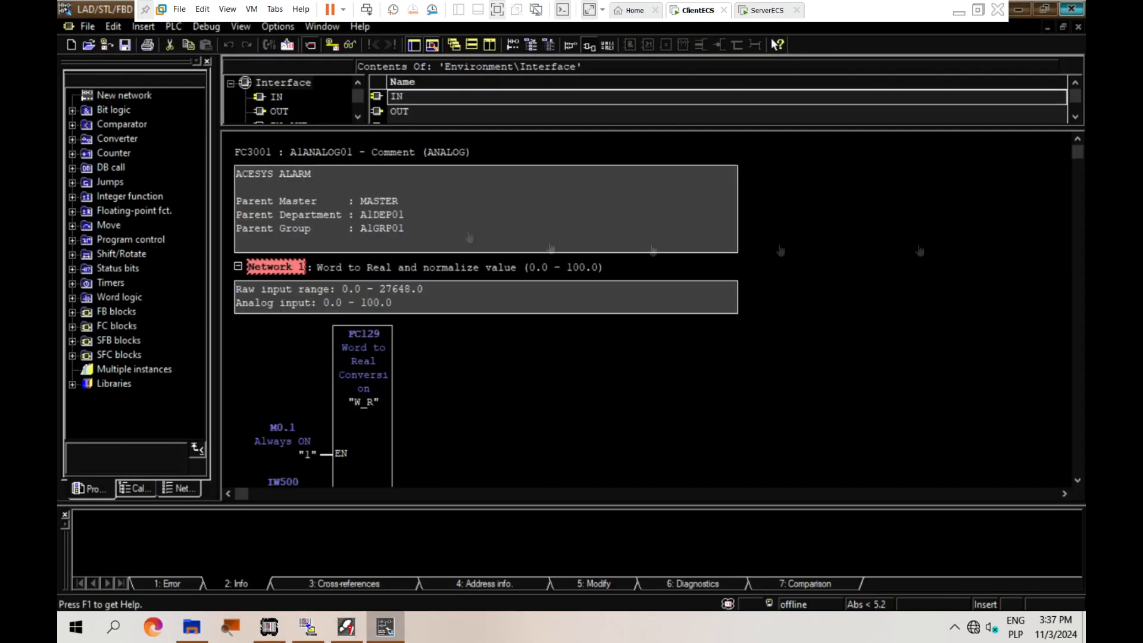
drag(355, 152, 250, 153)
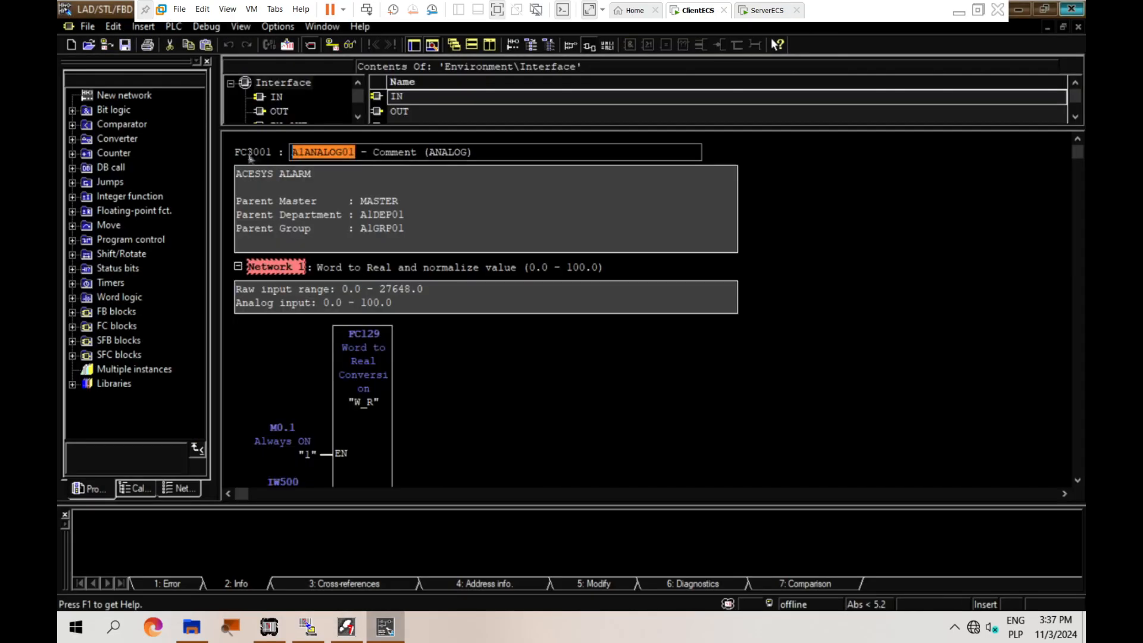
double_click(337, 154)
text(A1G01AN01_LEVEL)
double_click(445, 153)
text(fill level in Silo 1)
key(Right)
click(527, 356)
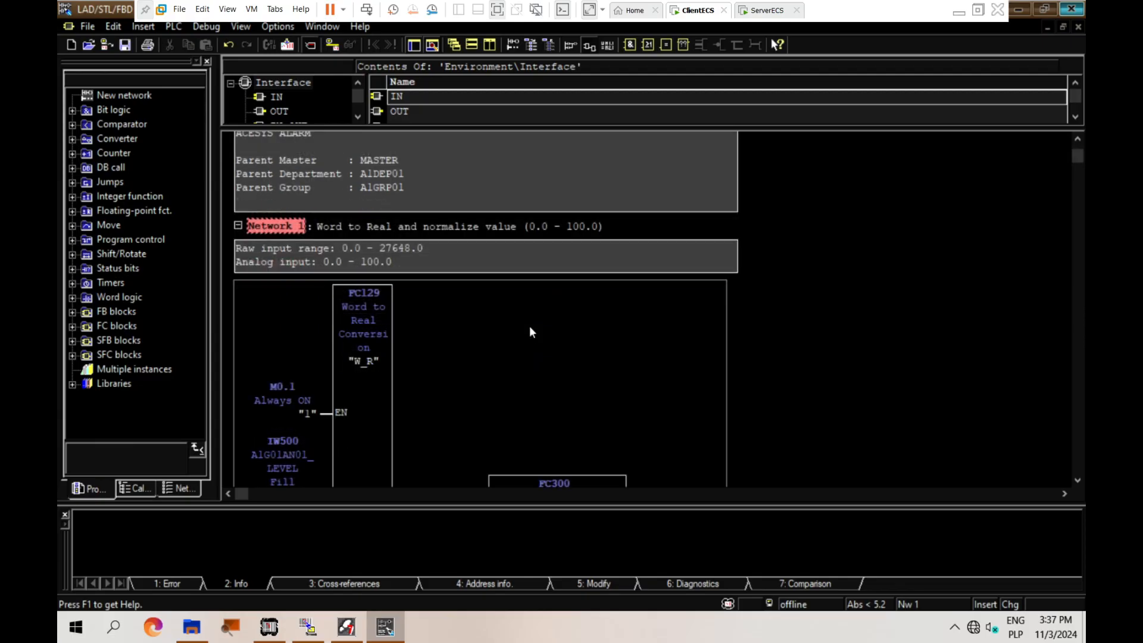
Step: Examine the input word, the W_R conversion and the ACESYS_SCALE limits and output in Network 1 of FC3001
scroll(531, 326, down, 6)
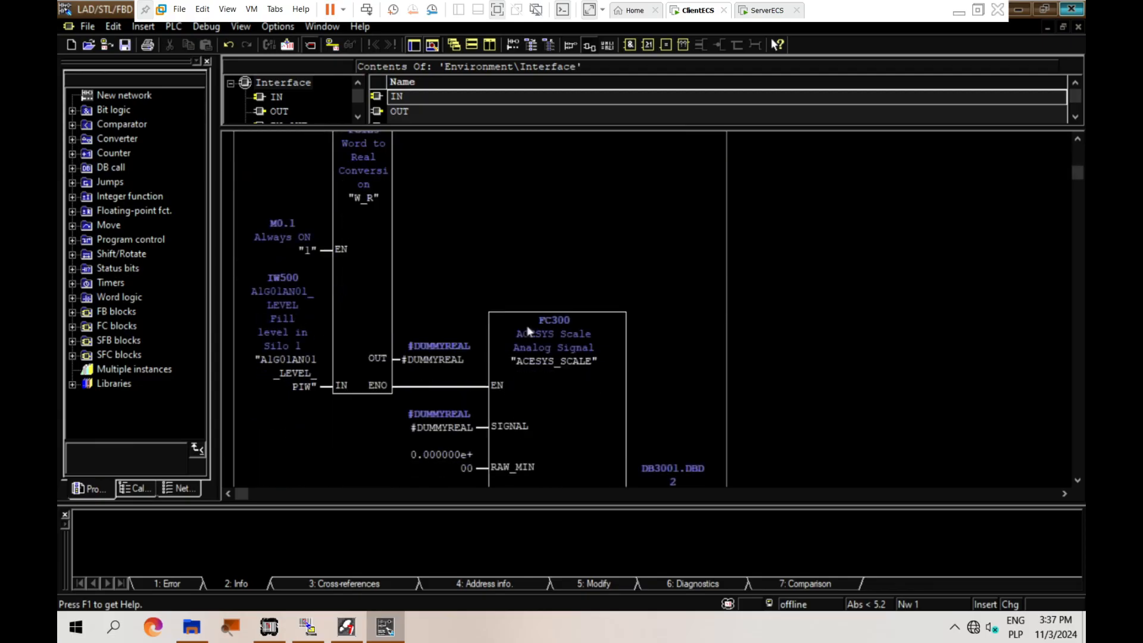
scroll(406, 326, up, 2)
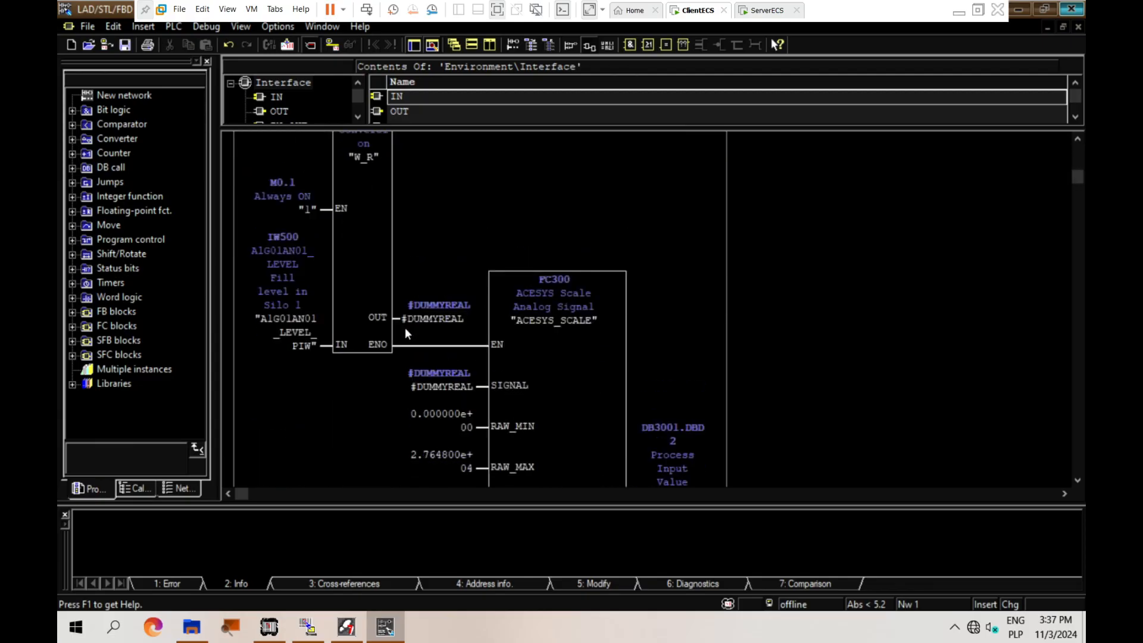
scroll(307, 384, up, 1)
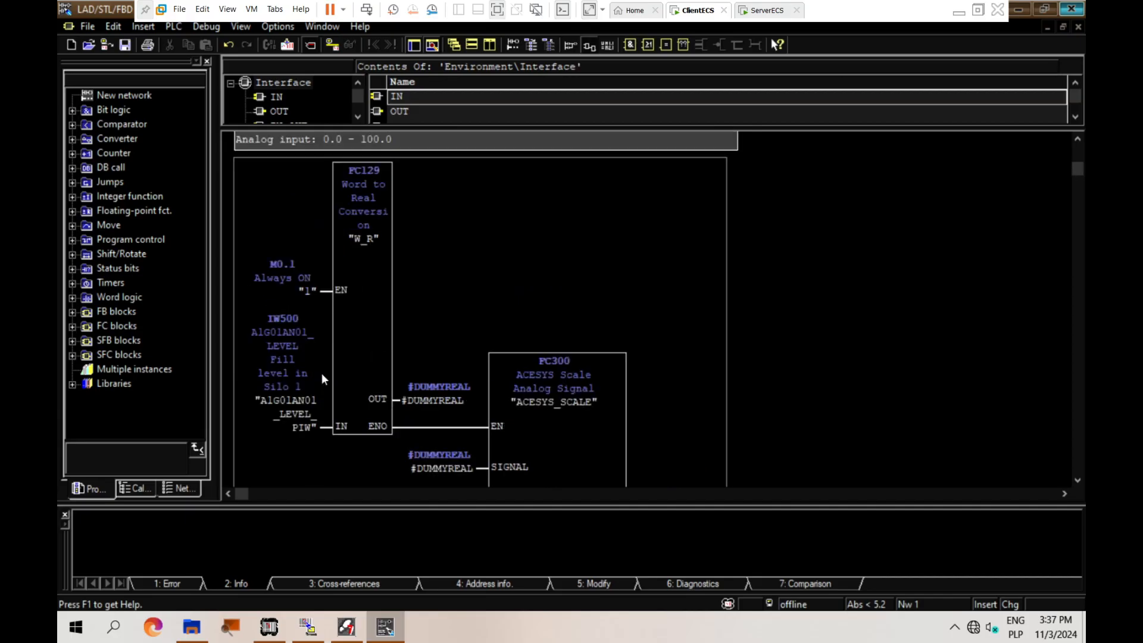
click(302, 401)
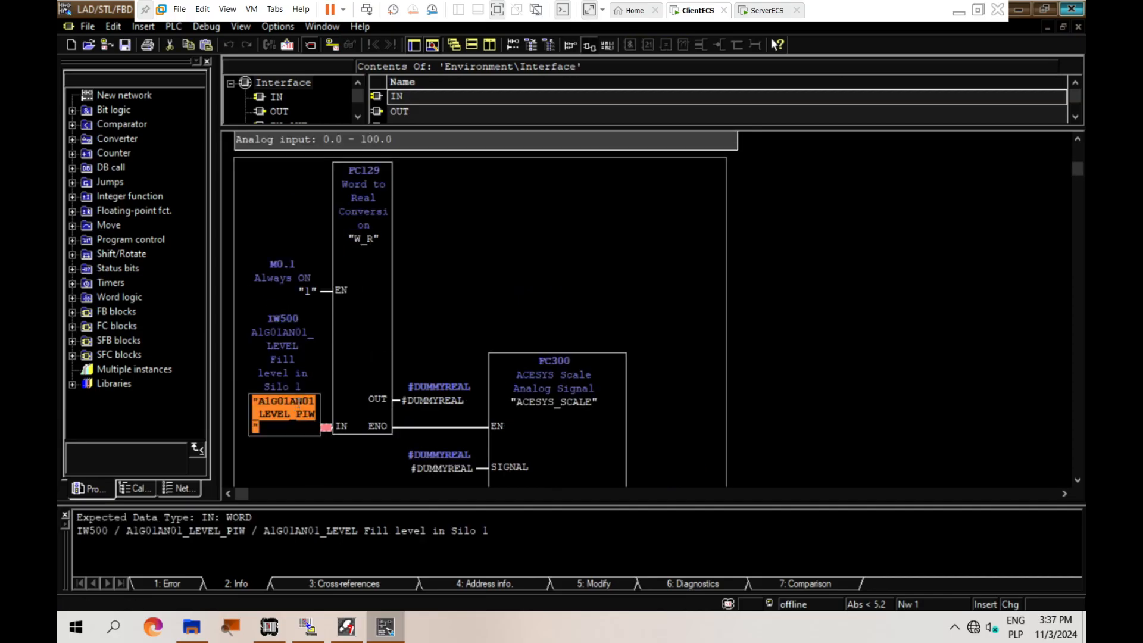
scroll(378, 237, up, 1)
click(378, 237)
scroll(426, 345, down, 4)
click(608, 331)
scroll(479, 330, down, 2)
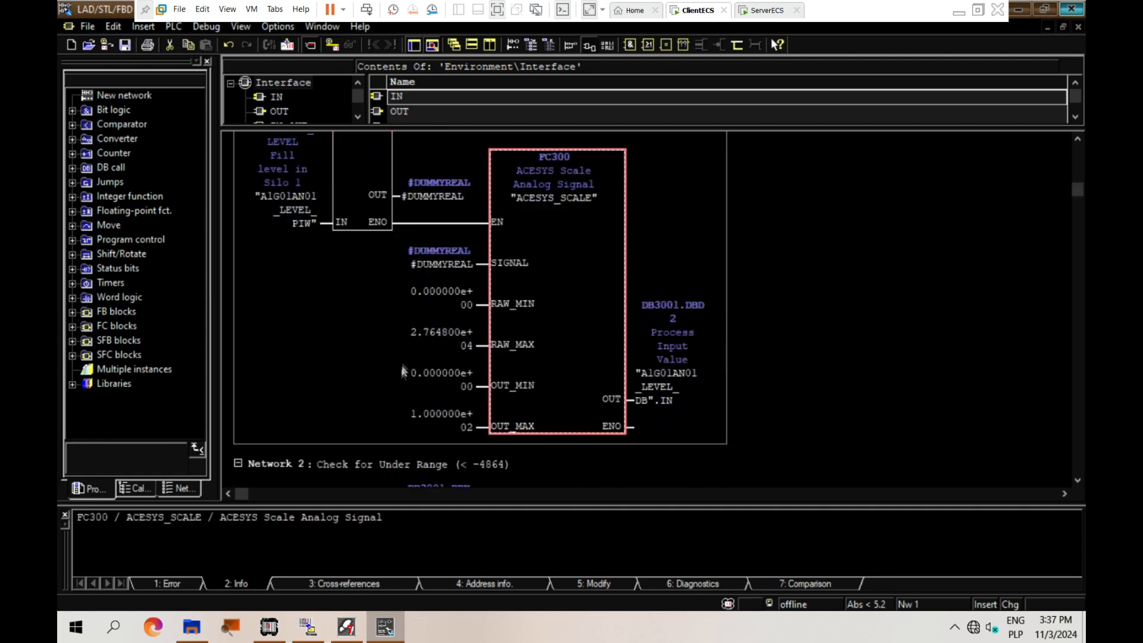
scroll(595, 401, down, 3)
click(651, 274)
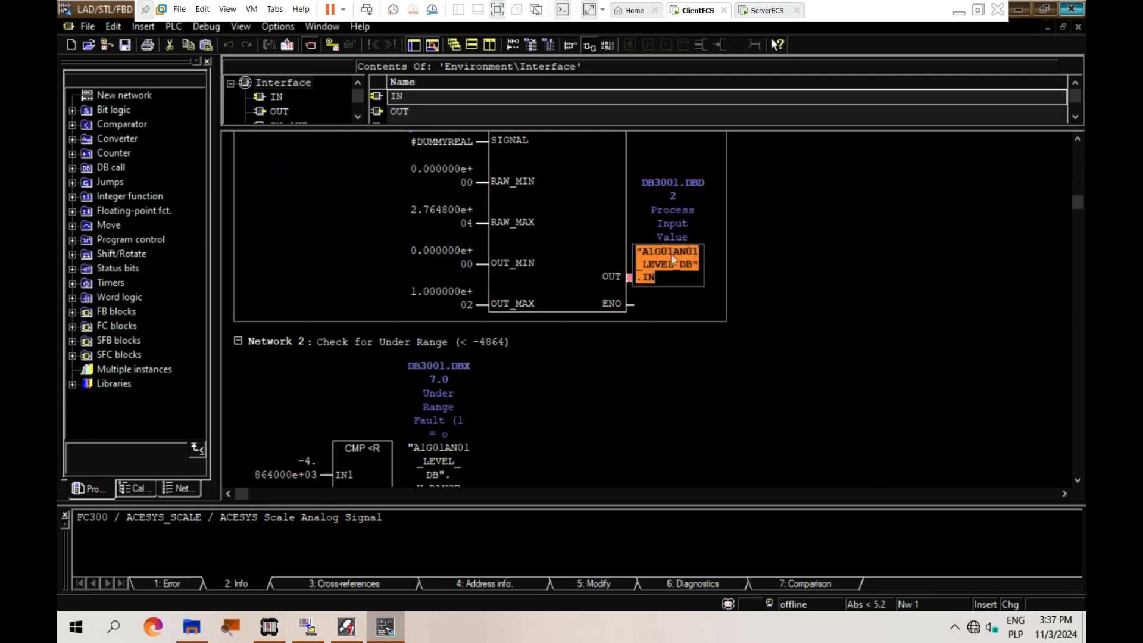
Step: Check the description of the SIG_TYPE input on the ACESYS_ANALOG call in Network 4
scroll(641, 328, down, 1)
scroll(642, 328, down, 10)
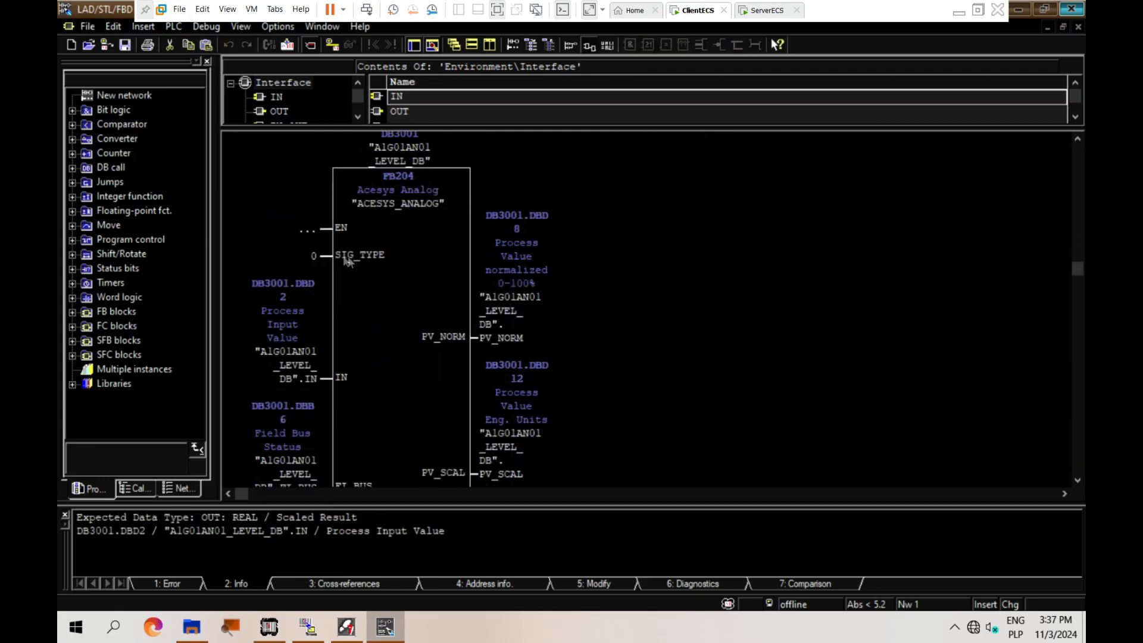
mouse_move(344, 255)
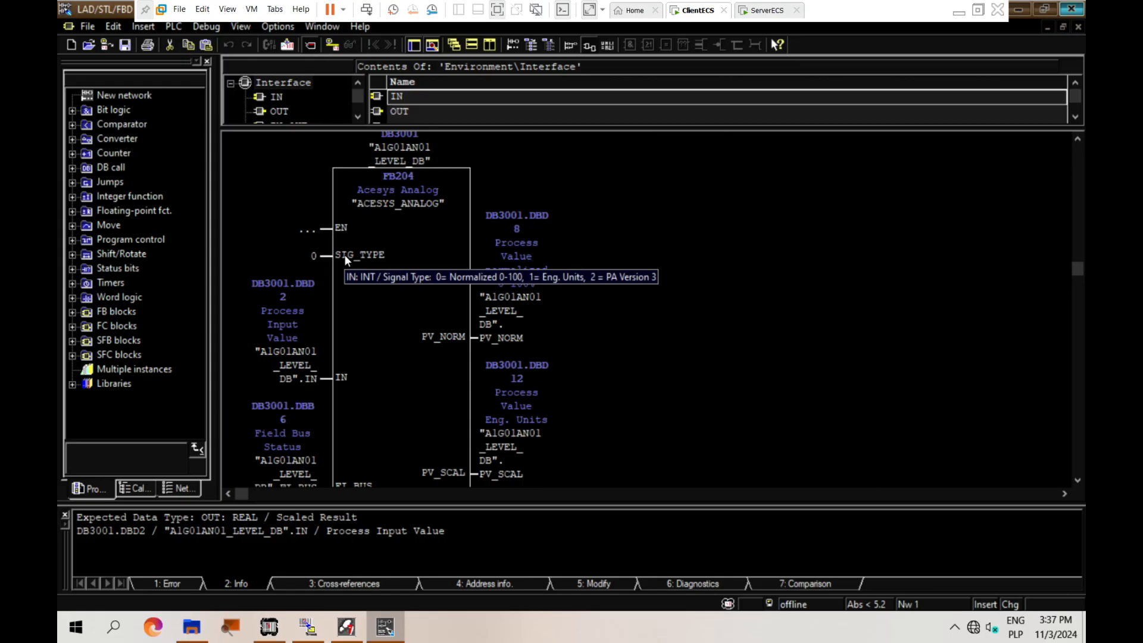
Step: Examine the under-range check in Network 2, including its comparator and the U_RANGE output assignment
scroll(653, 226, up, 4)
scroll(653, 268, up, 4)
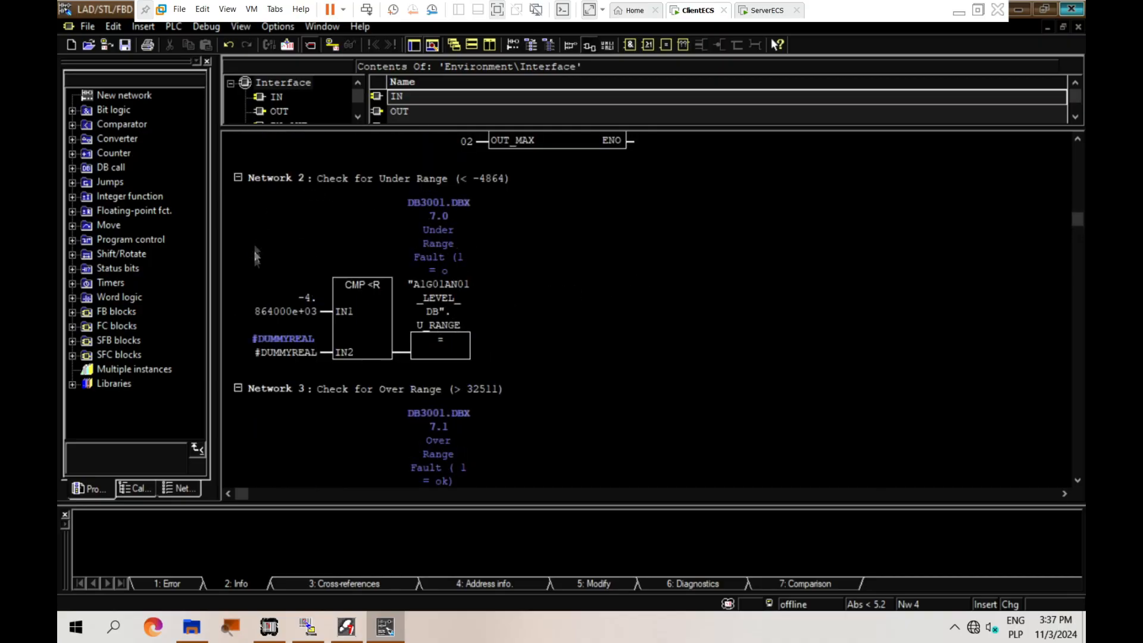
scroll(425, 346, down, 1)
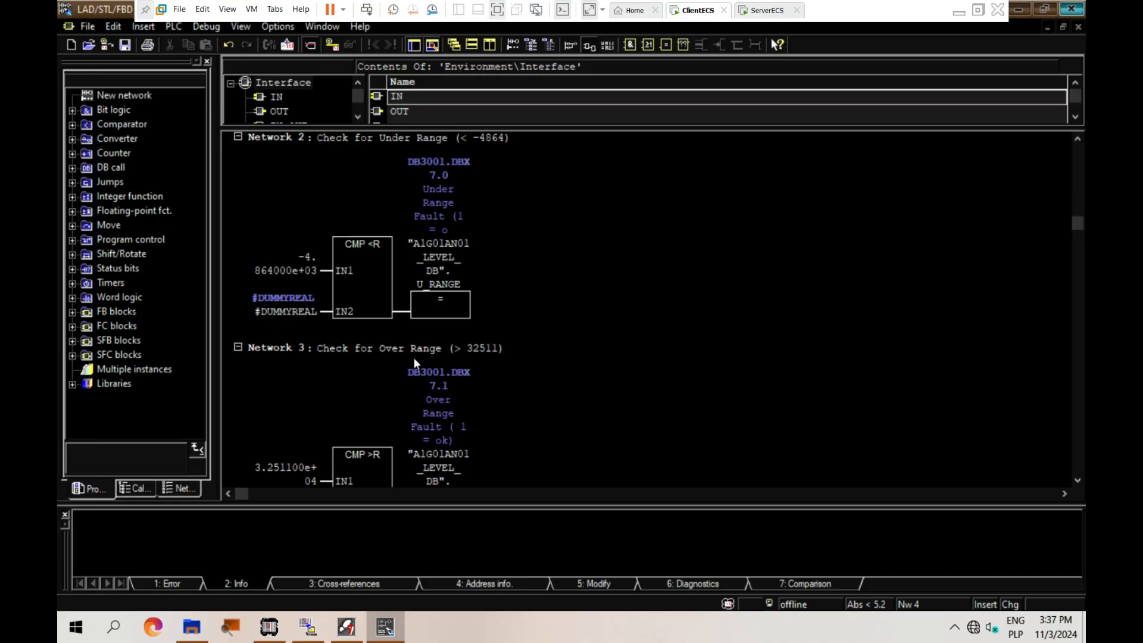
scroll(417, 356, up, 2)
scroll(418, 356, down, 3)
scroll(418, 356, up, 4)
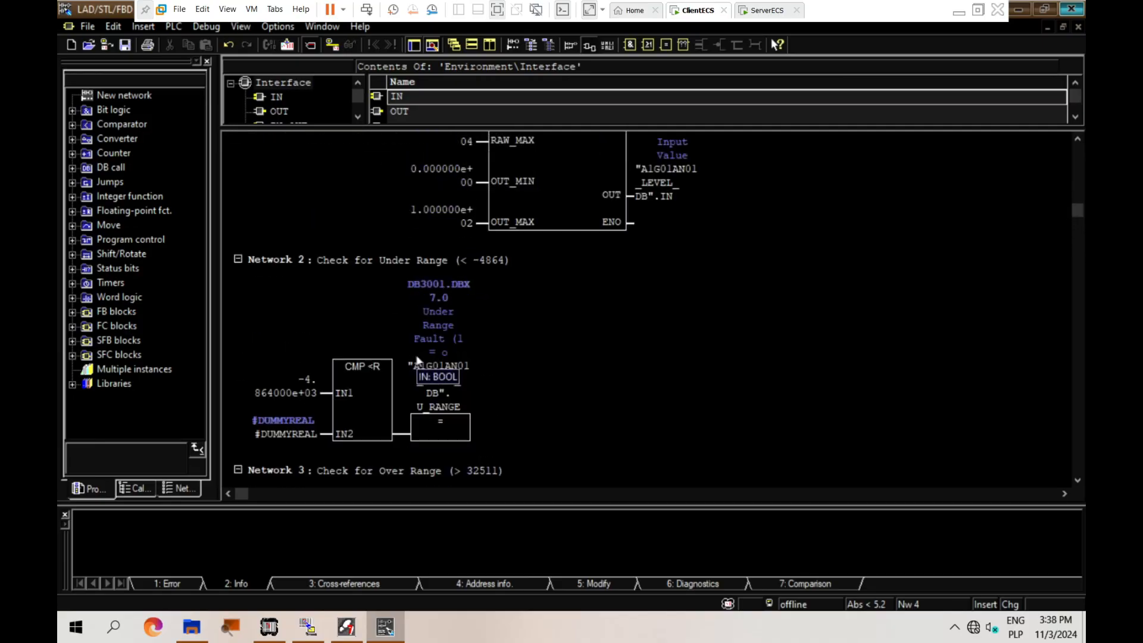
scroll(417, 355, down, 1)
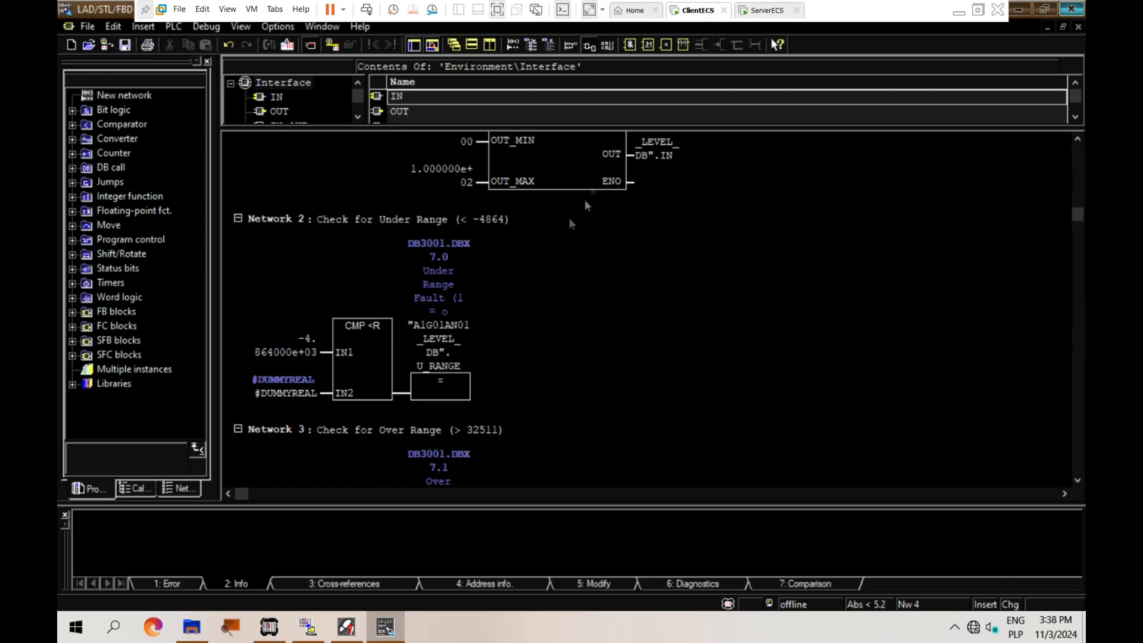
click(358, 361)
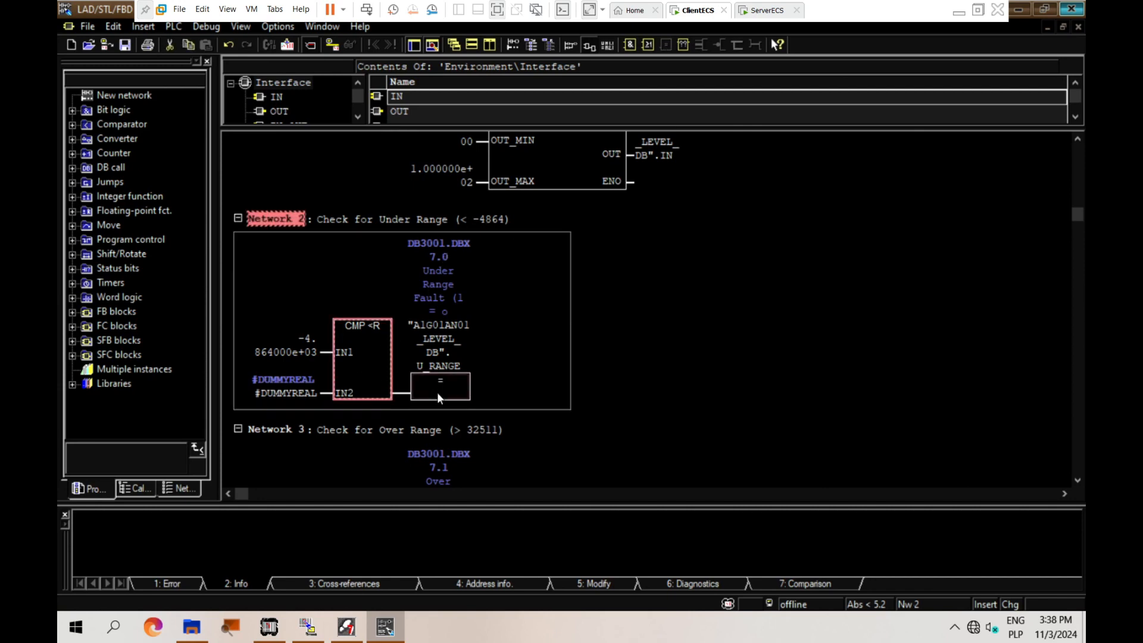
click(438, 390)
click(444, 356)
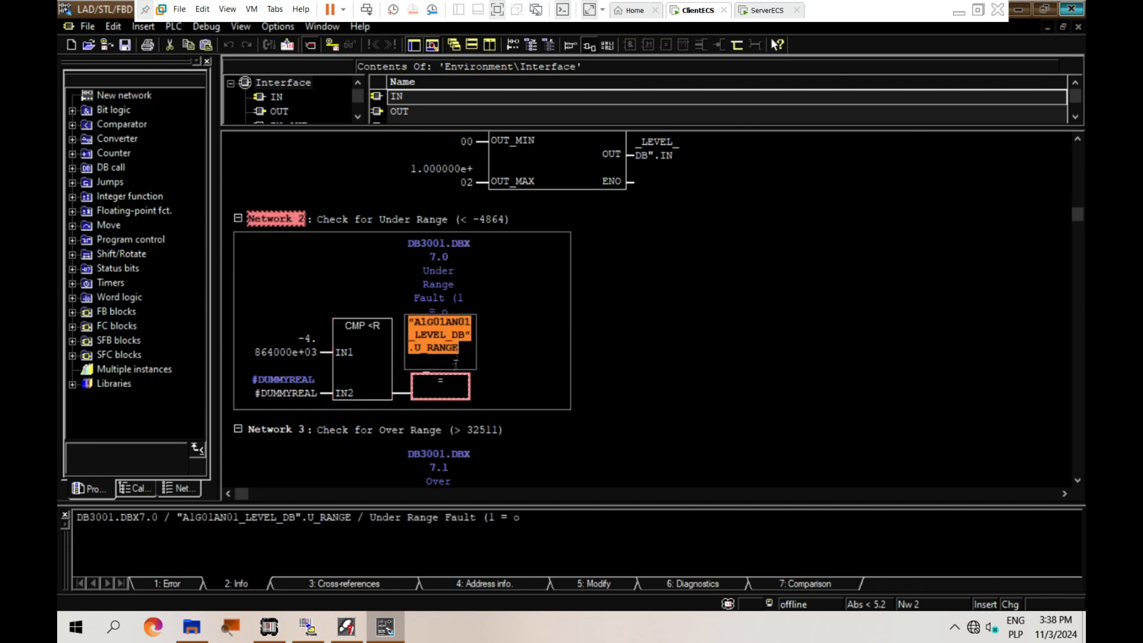
click(513, 366)
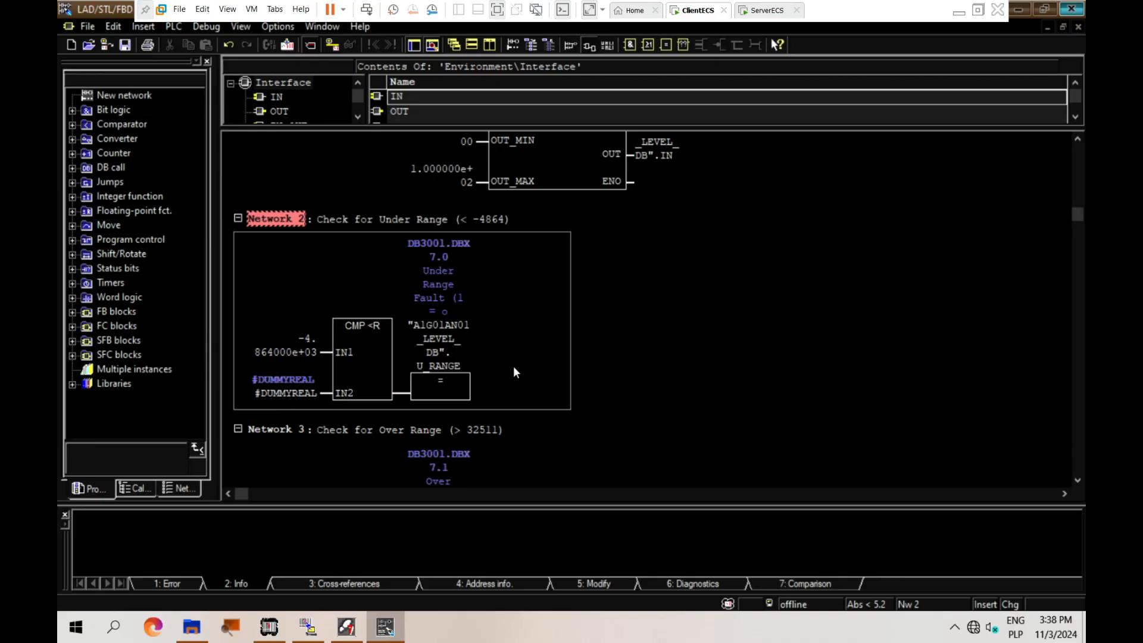
Step: Examine the over-range check in Network 3 and the process value input of the ACESYS_ANALOG call in Network 4
scroll(513, 366, down, 6)
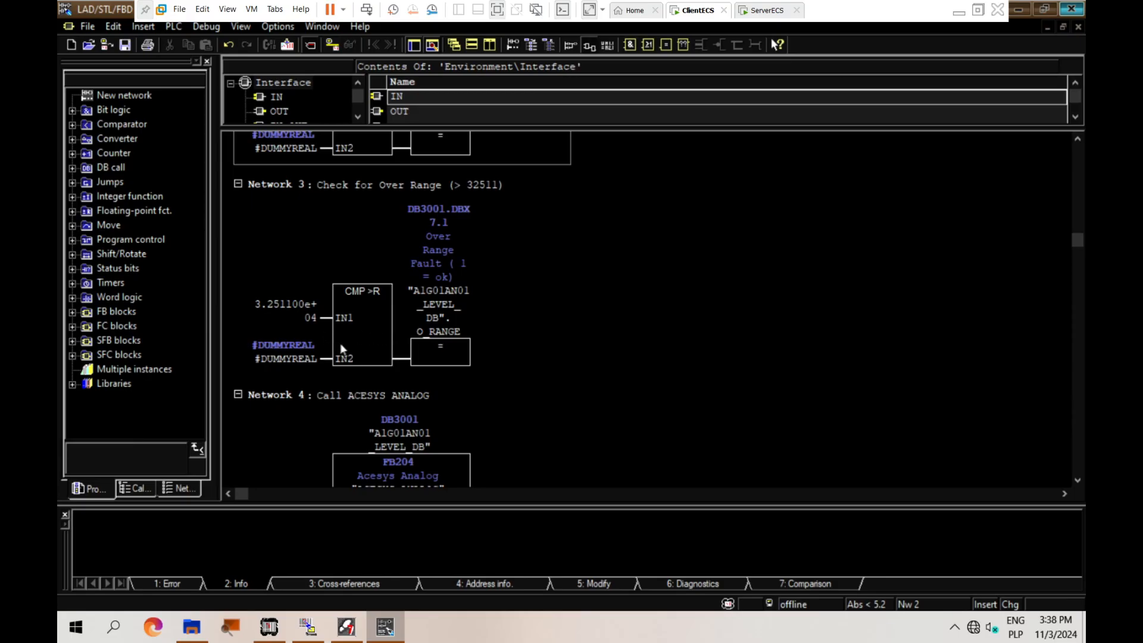
click(443, 345)
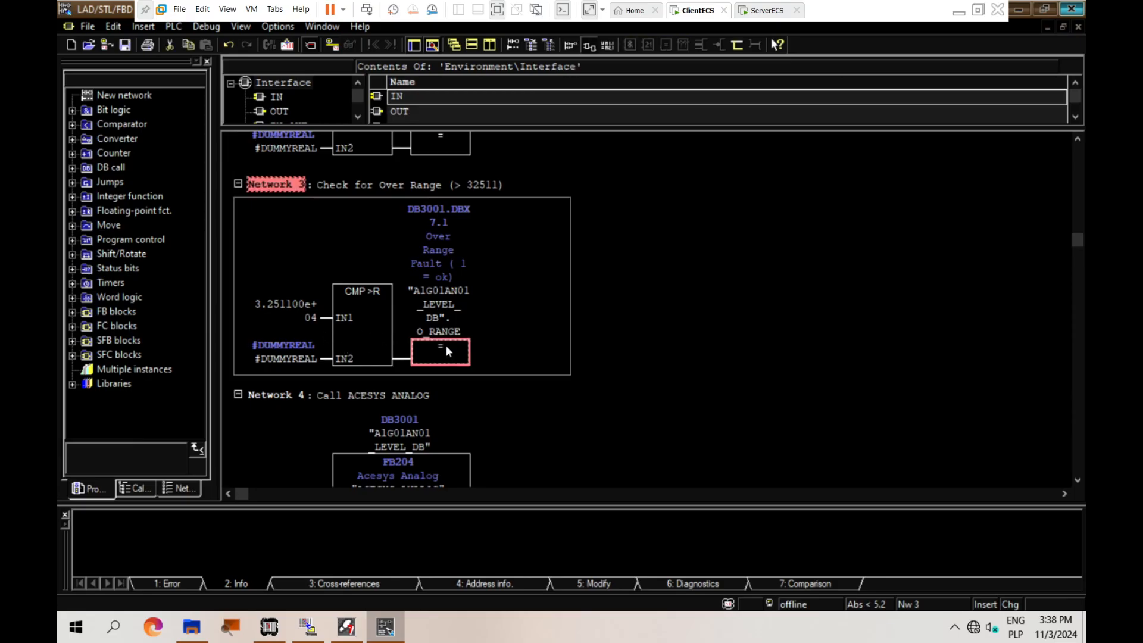
scroll(485, 343, down, 2)
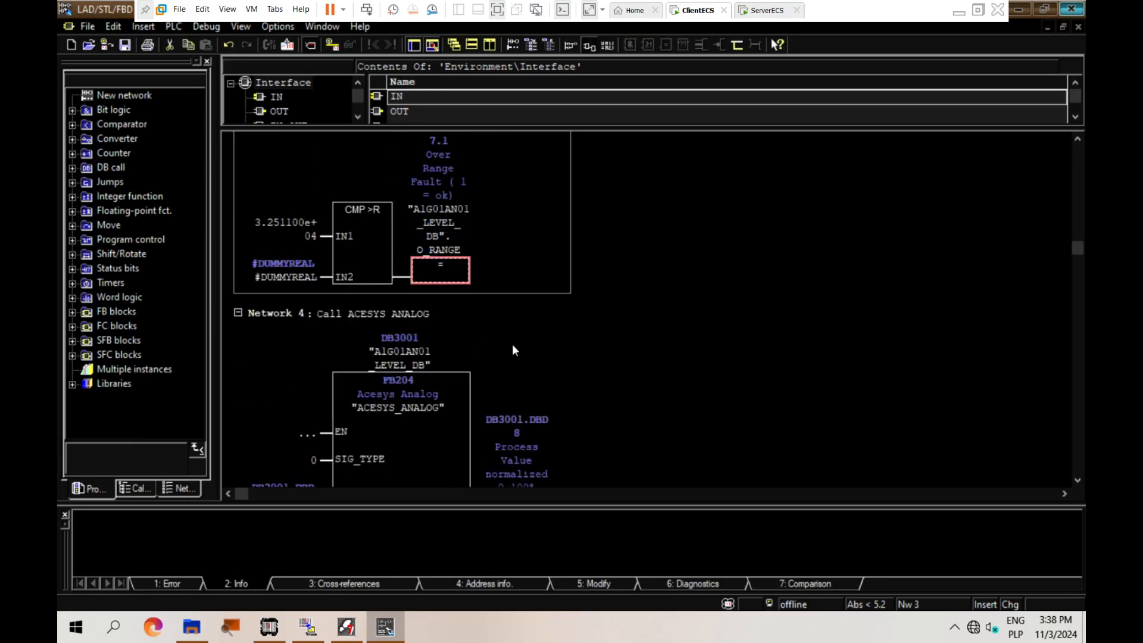
scroll(512, 345, down, 4)
click(326, 378)
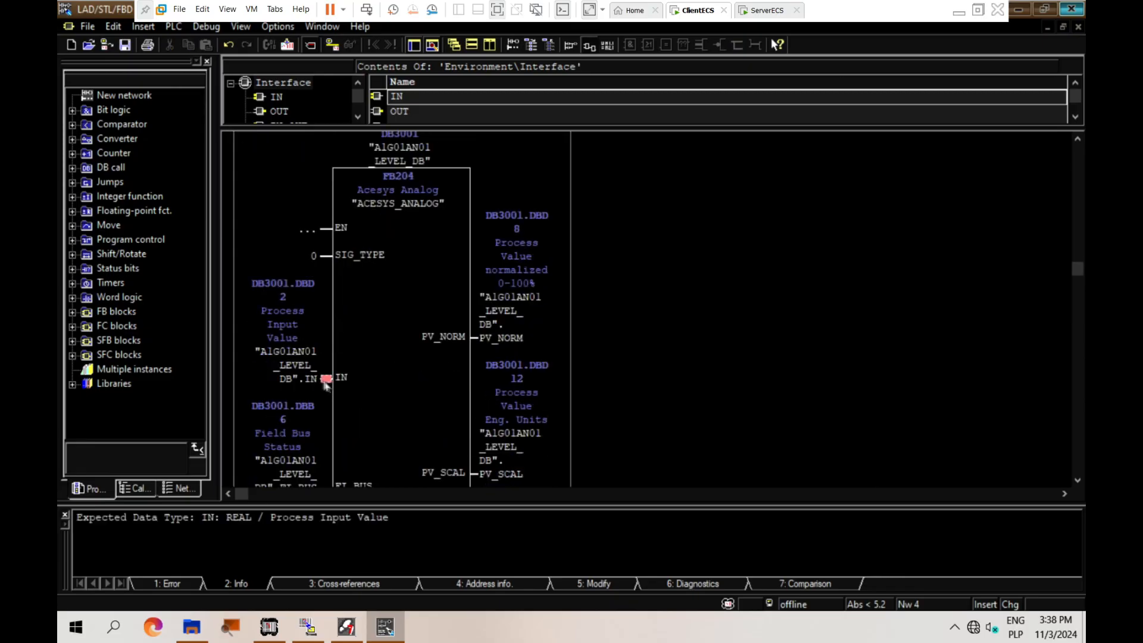
Step: Examine the IN, FI_BUS, range fault inputs and the alarm and limit outputs of the ACESYS_ANALOG call in Network 4
click(324, 380)
scroll(321, 403, down, 3)
click(296, 331)
scroll(309, 348, down, 12)
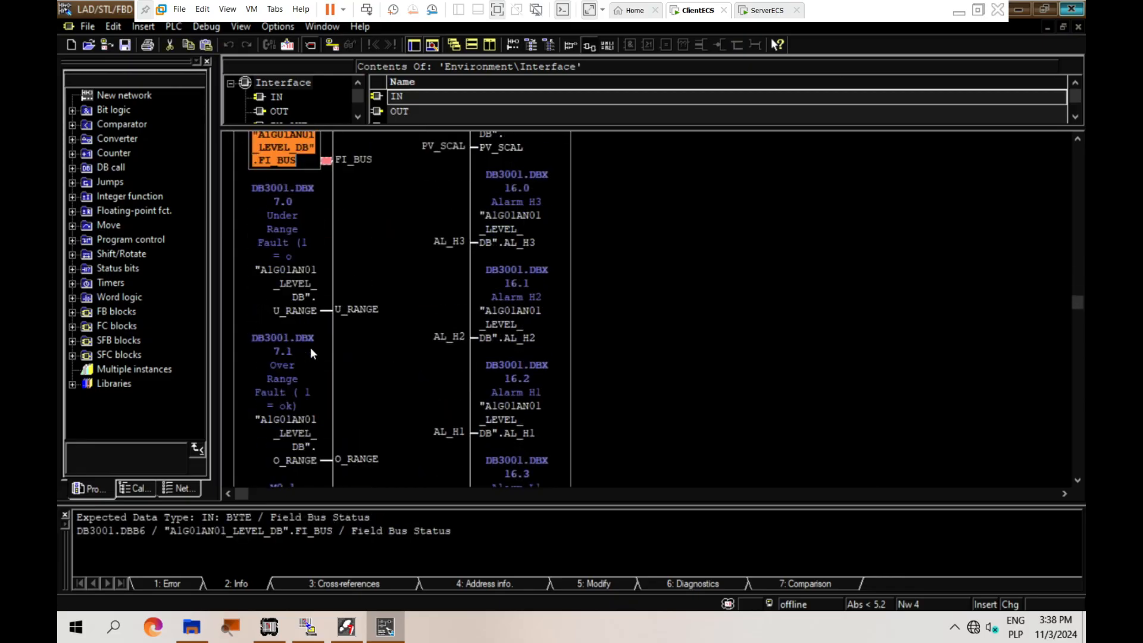
scroll(316, 356, down, 15)
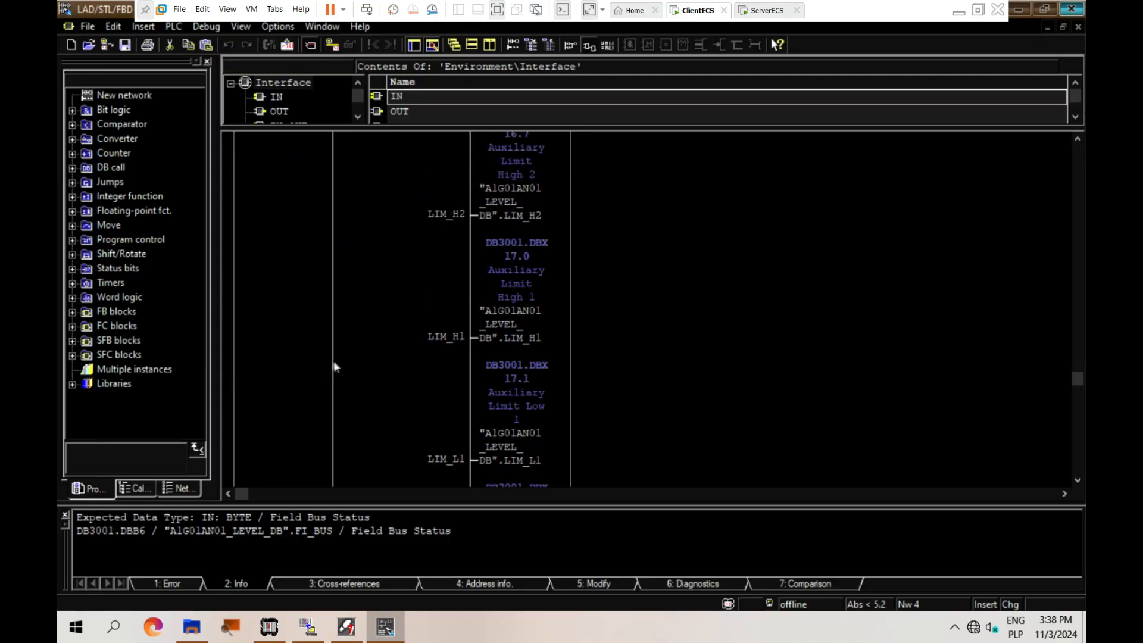
Step: Save FC3001 and close the block
click(636, 332)
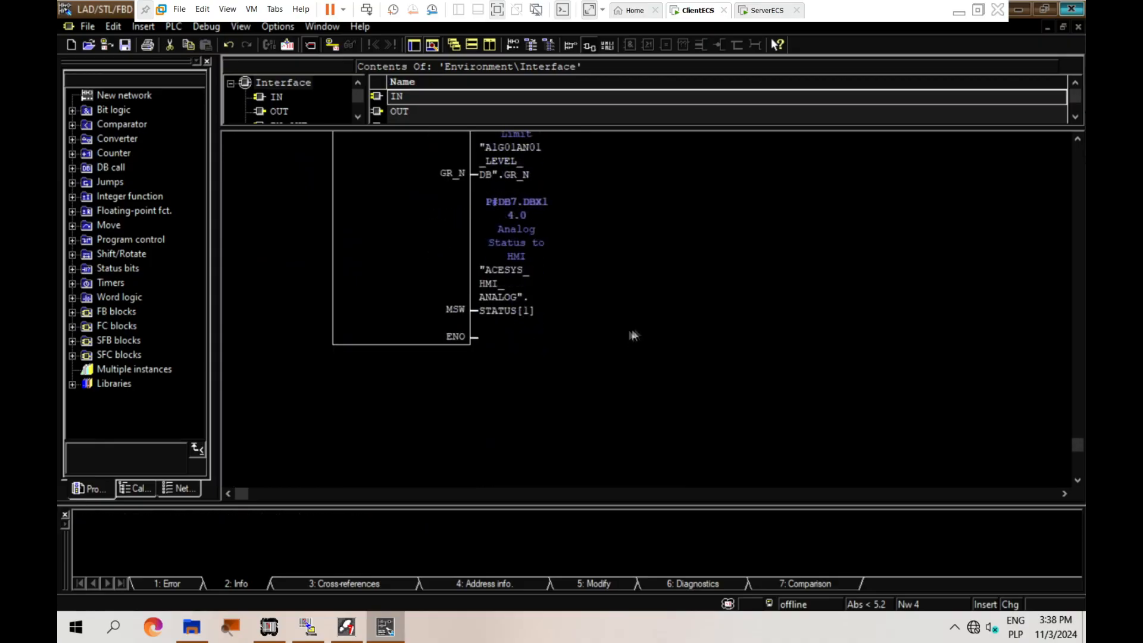
key(ctrl+s)
click(1077, 27)
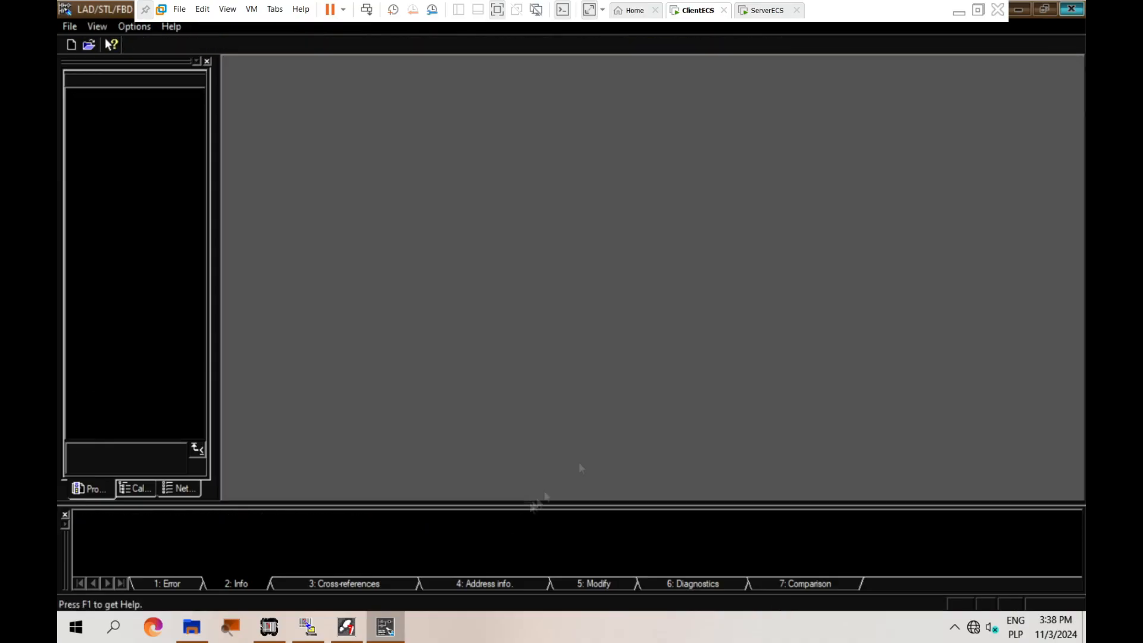
Step: Switch to SIMATIC Manager and duplicate the function FC3001 in the Blocks folder as FC3002
click(358, 628)
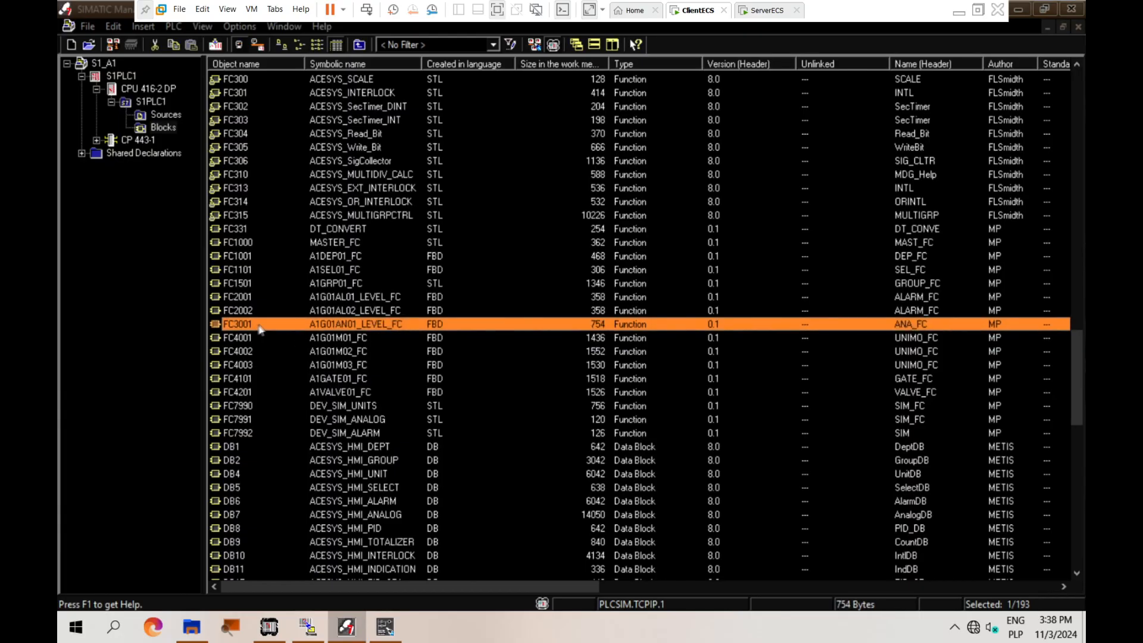
key(ctrl+c)
key(ctrl+v)
click(503, 317)
click(599, 342)
click(500, 317)
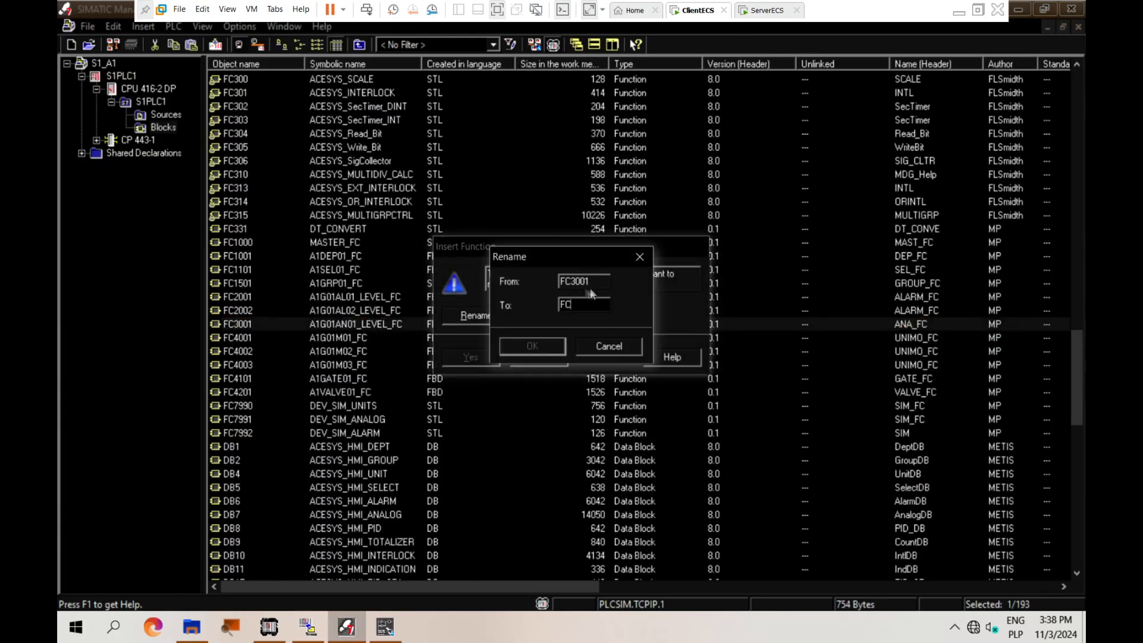
right_click(385, 627)
click(356, 590)
click(606, 344)
click(488, 317)
click(541, 342)
click(478, 342)
Step: Give FC3002 the symbolic name A1G01AN02_LEVEL_FC and the symbol comment "Fill level in Silo 2 (ANALOG)"
right_click(266, 339)
click(347, 313)
click(542, 230)
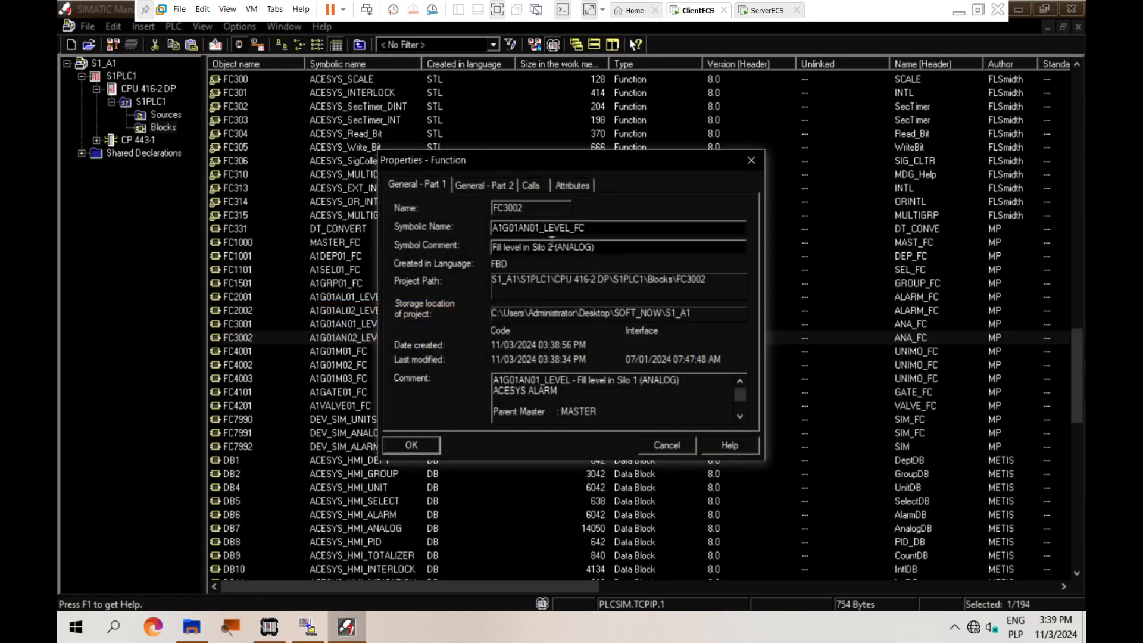
click(411, 444)
Step: Duplicate the data block DB3001 as DB3002 and set its symbolic name to A1G01AN02_LEVEL_DB
scroll(256, 430, down, 8)
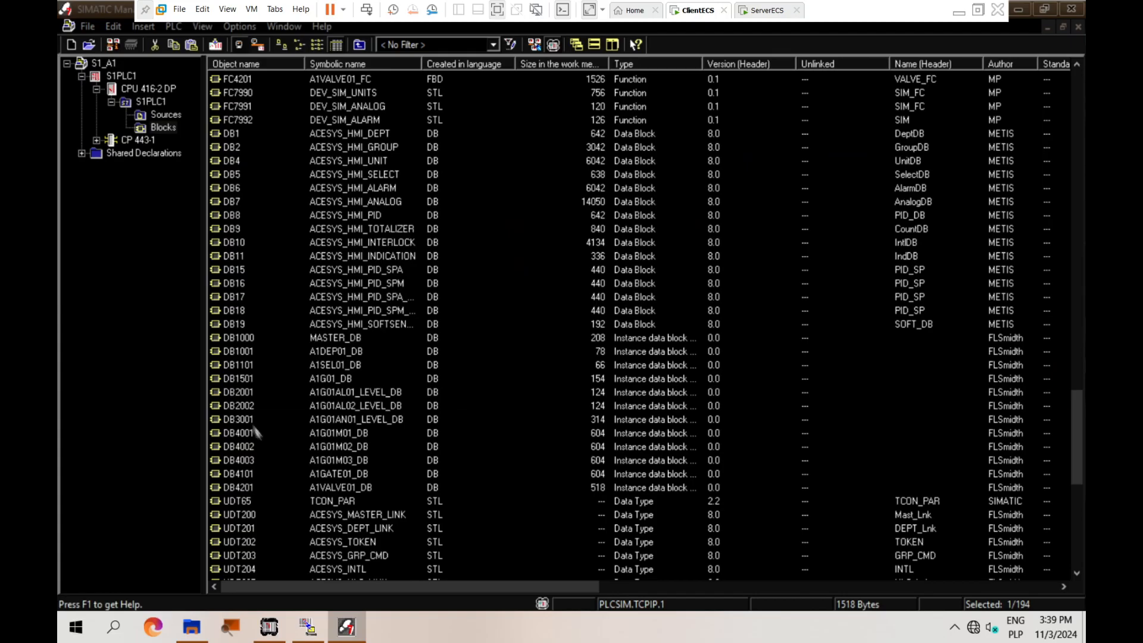
click(249, 420)
key(ctrl+c)
key(ctrl+v)
click(485, 316)
text(3002)
click(534, 344)
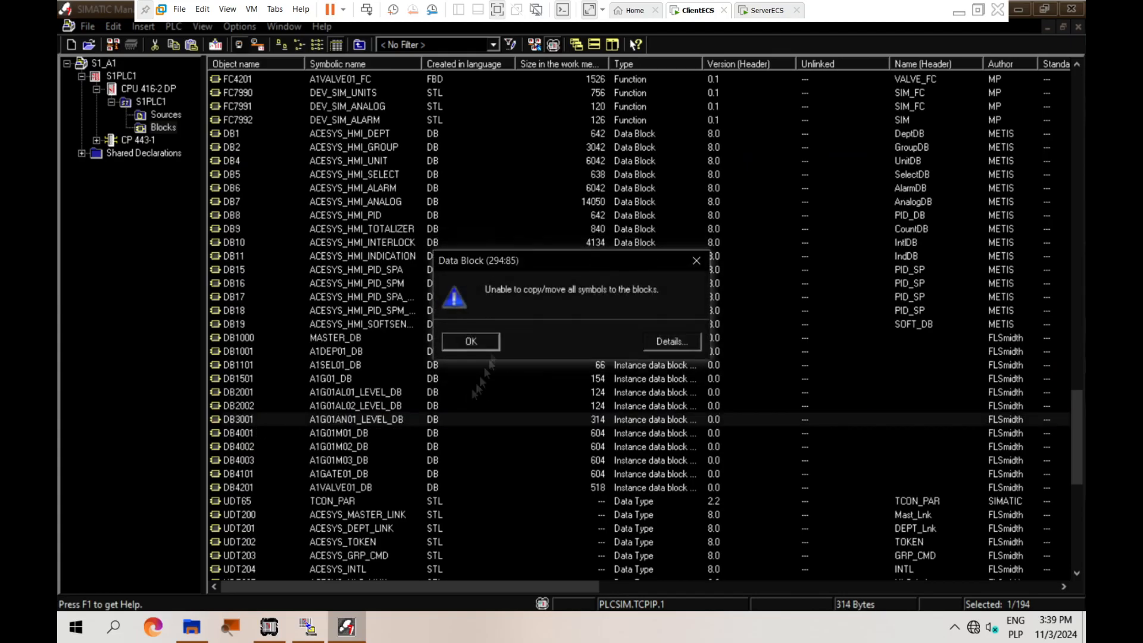
click(470, 341)
right_click(379, 433)
click(419, 399)
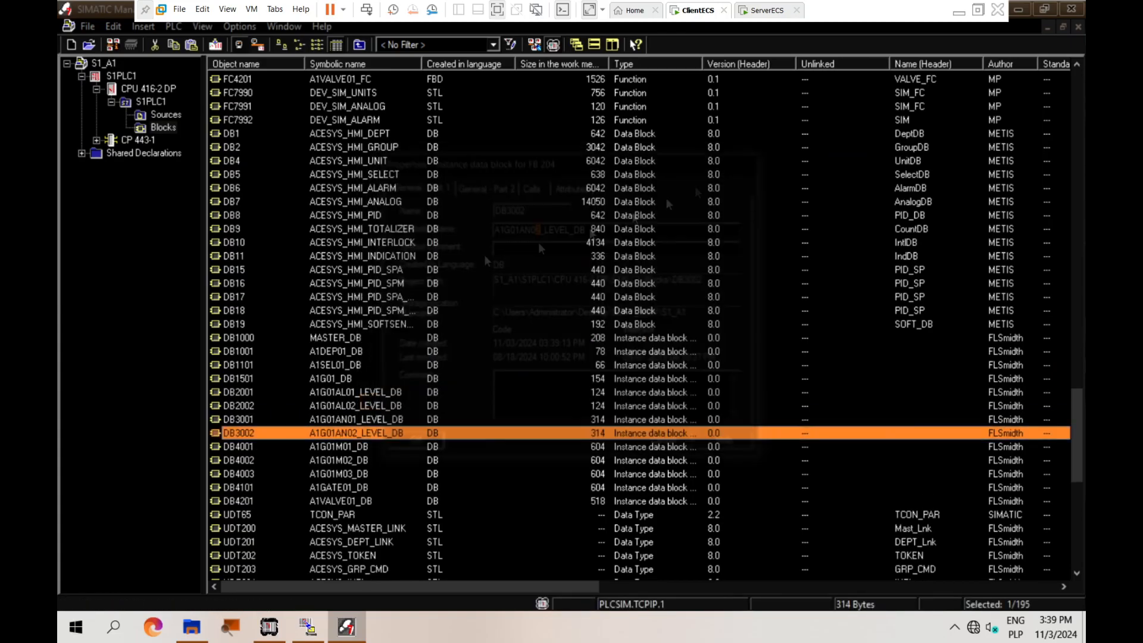
Step: Open FC3002 and change its title to "A1G01AN02_LEVEL - Fill level in Silo 2 (ANALOG)"
scroll(270, 263, up, 6)
double_click(255, 259)
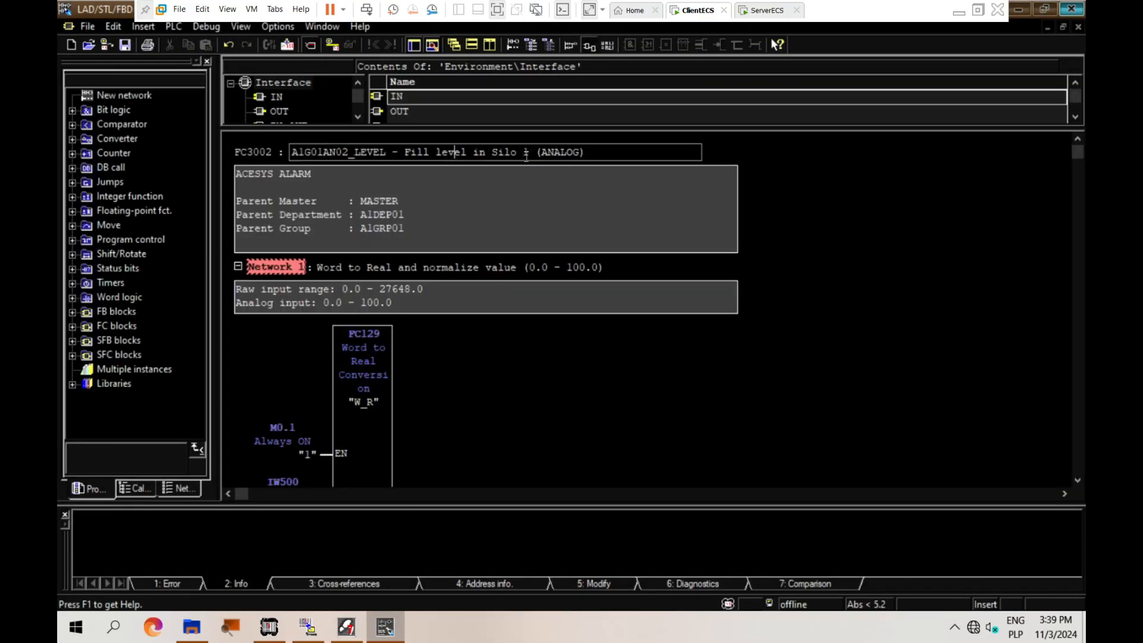
drag(529, 153, 522, 153)
text(2)
click(757, 260)
Step: Replace every "A1G01AN01_LEVEL_DB" reference in FC3002 with "A1G01AN02_LEVEL_DB", searching the whole block
scroll(605, 341, down, 15)
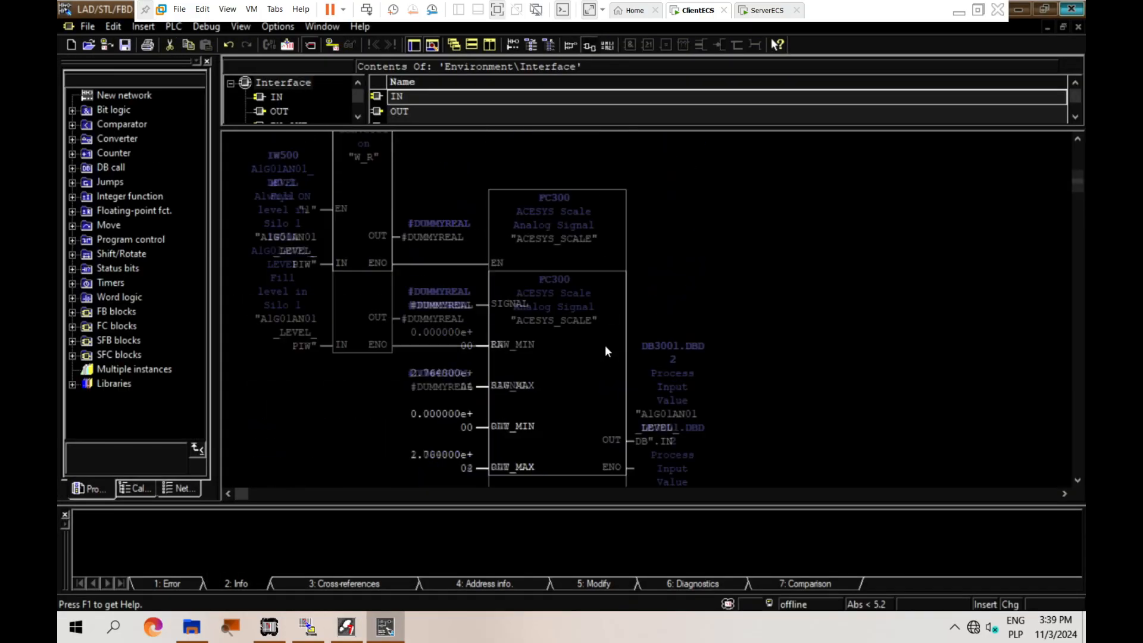
key(ctrl+h)
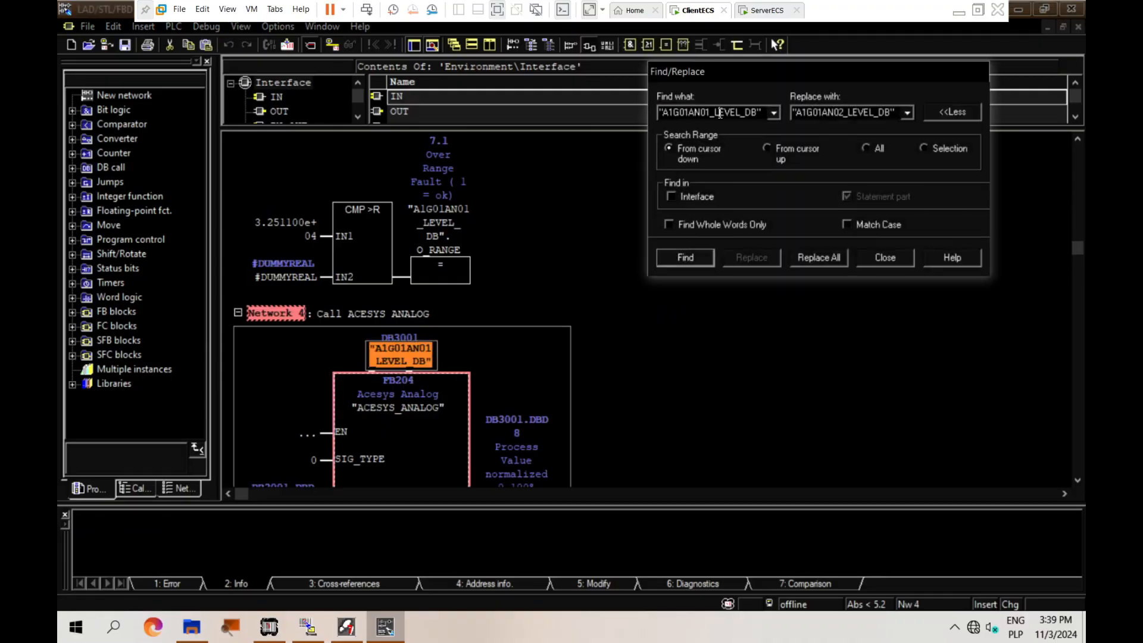
double_click(857, 113)
key(ctrl+v)
click(818, 257)
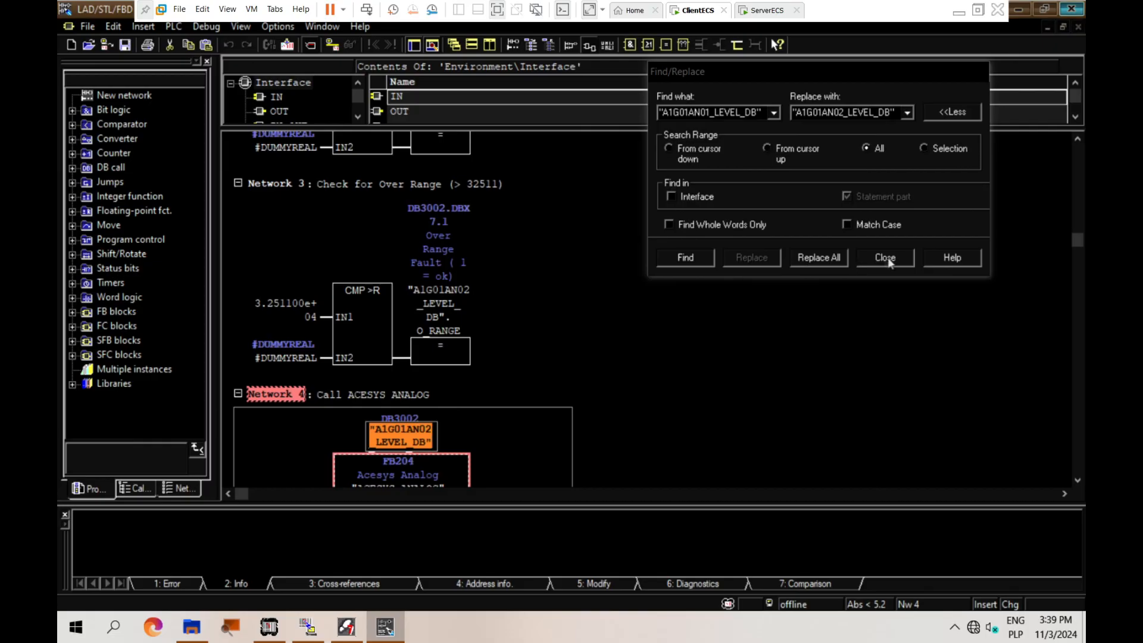
Step: Set the input word of the W_R conversion in Network 1 to IW502, and save and close FC3002
click(280, 356)
text(iw502)
scroll(537, 344, down, 20)
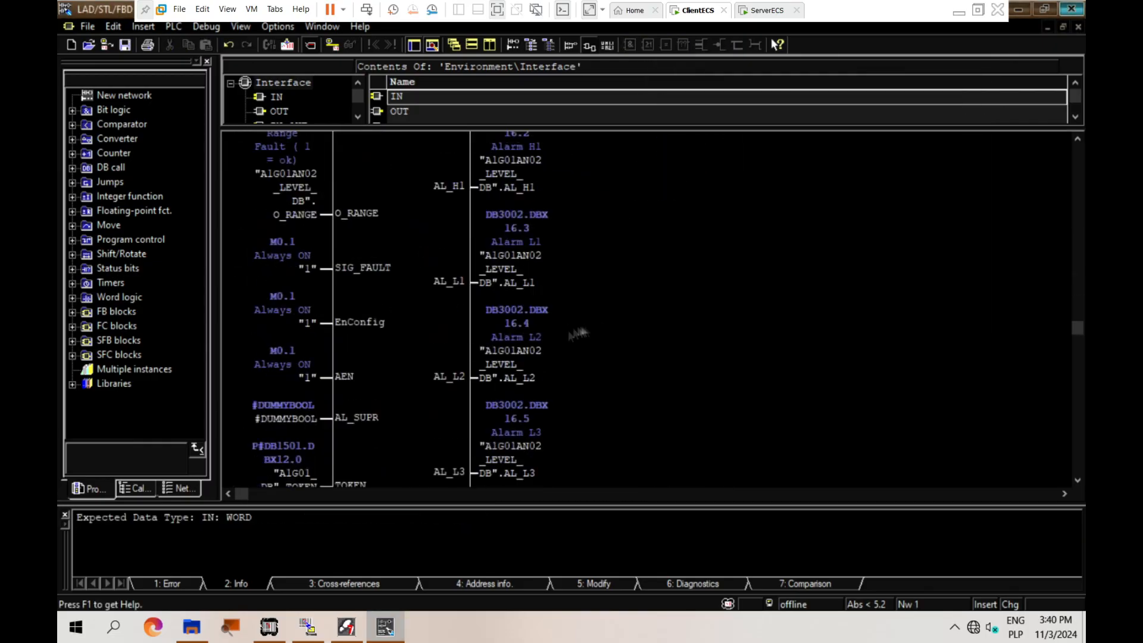
scroll(535, 337, up, 10)
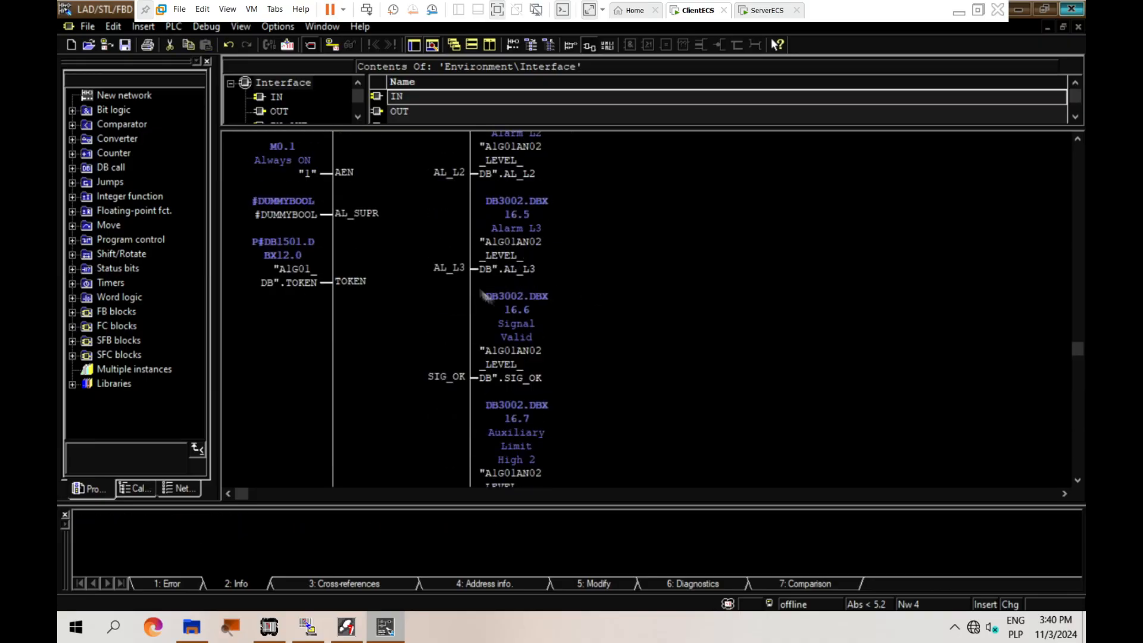
click(376, 291)
key(ctrl+s)
click(1078, 26)
Step: Open the analog simulation function FC7991 from SIMATIC Manager and assign IW500 to PV_RAW in Network 1
click(346, 627)
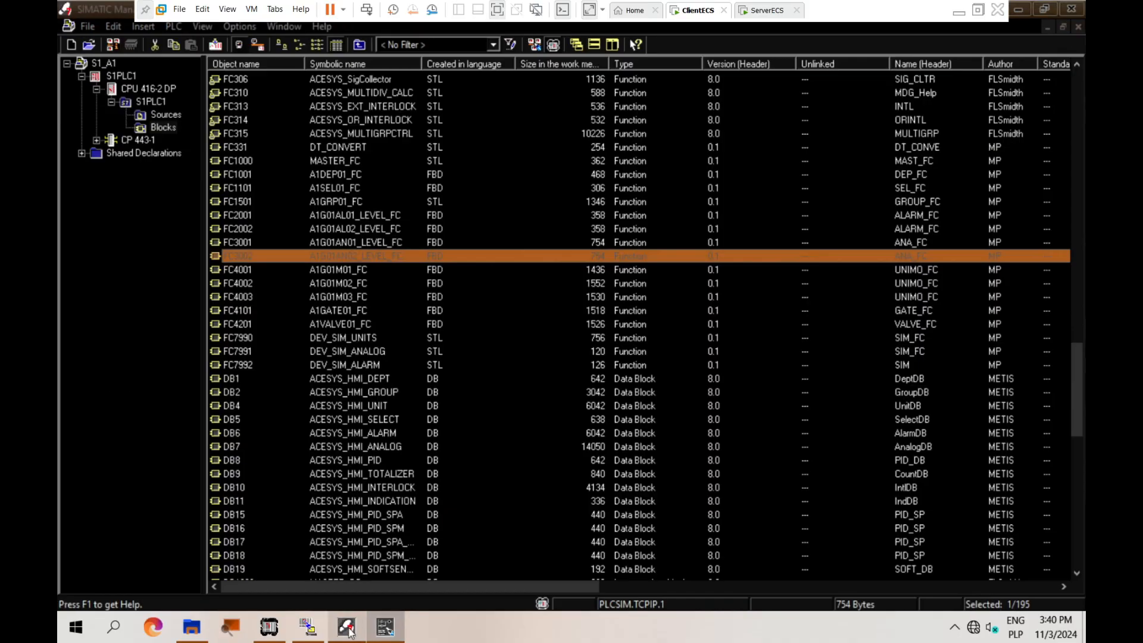
click(265, 352)
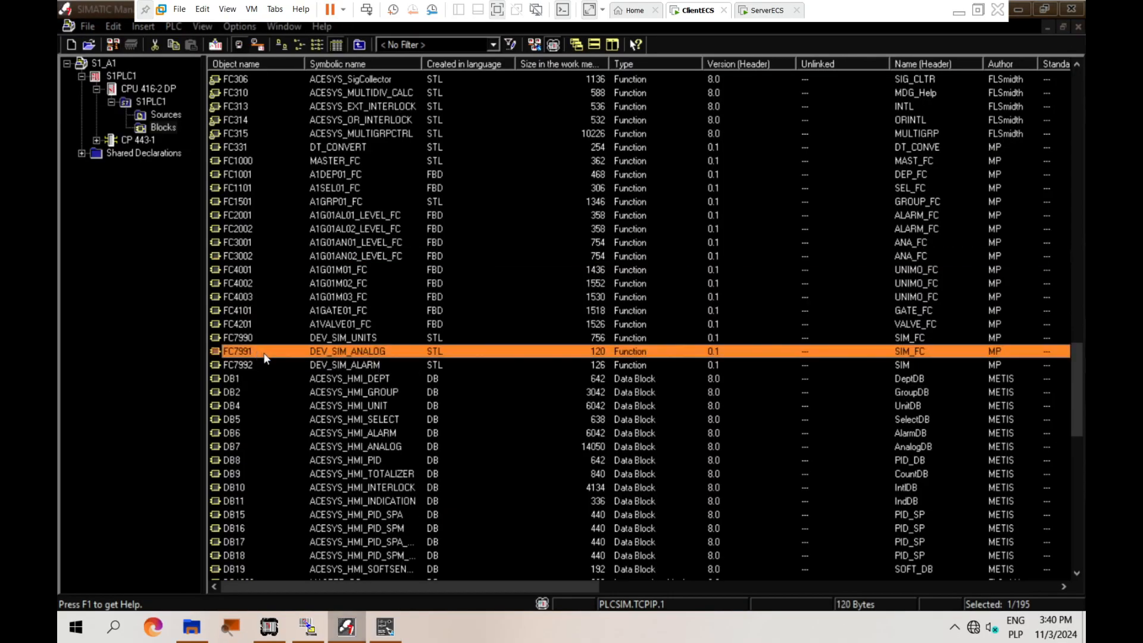
double_click(245, 351)
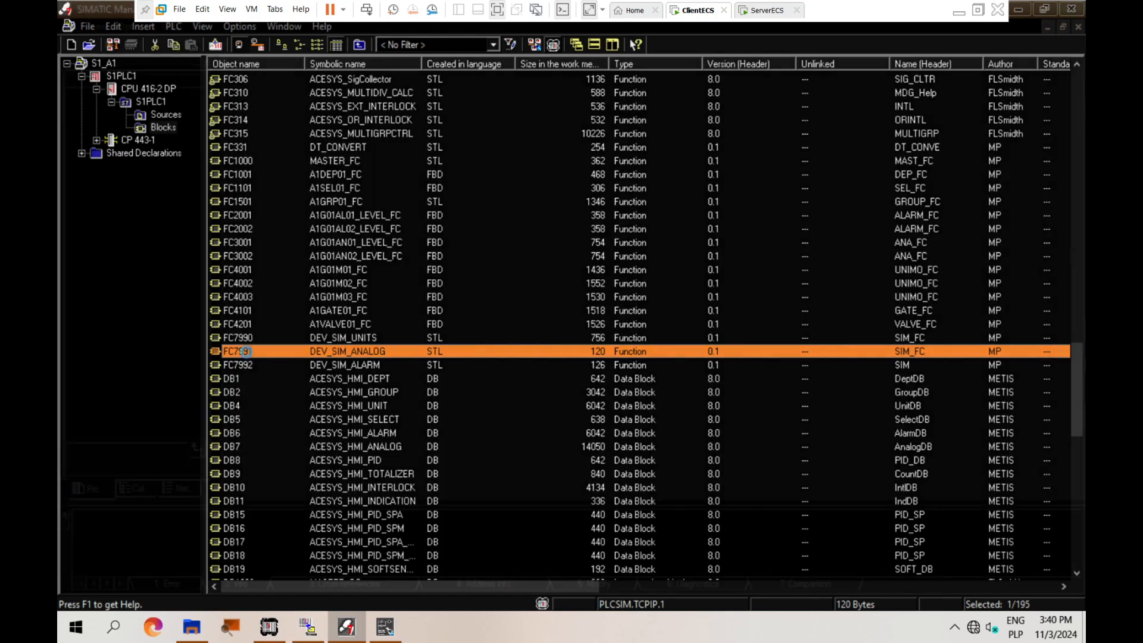
click(288, 233)
click(290, 214)
drag(424, 315, 367, 316)
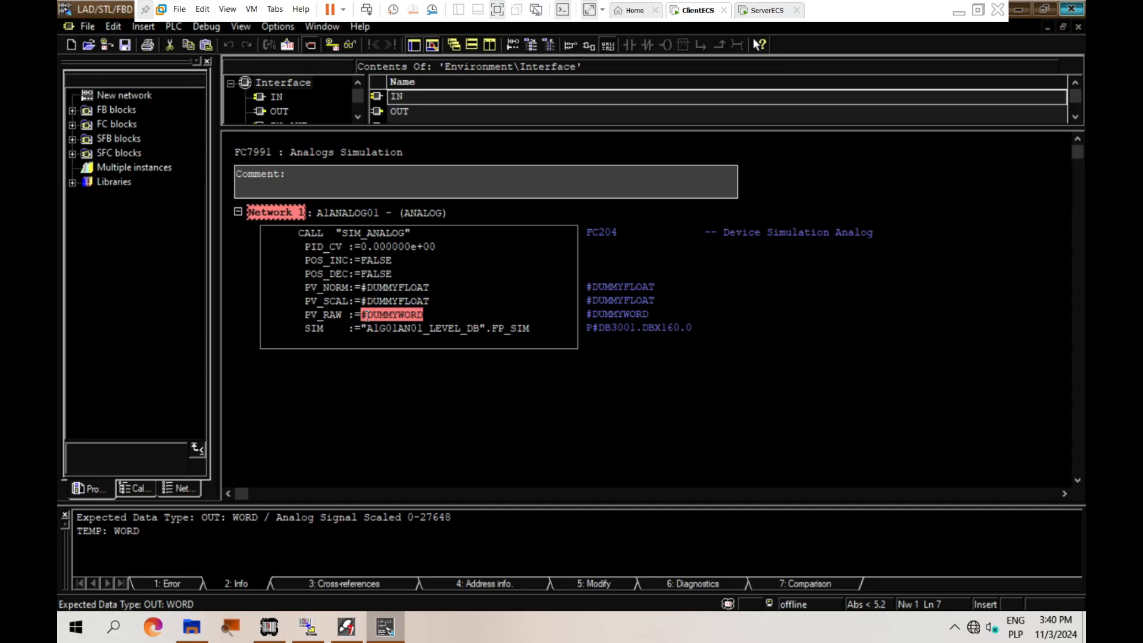
text(in)
text(502)
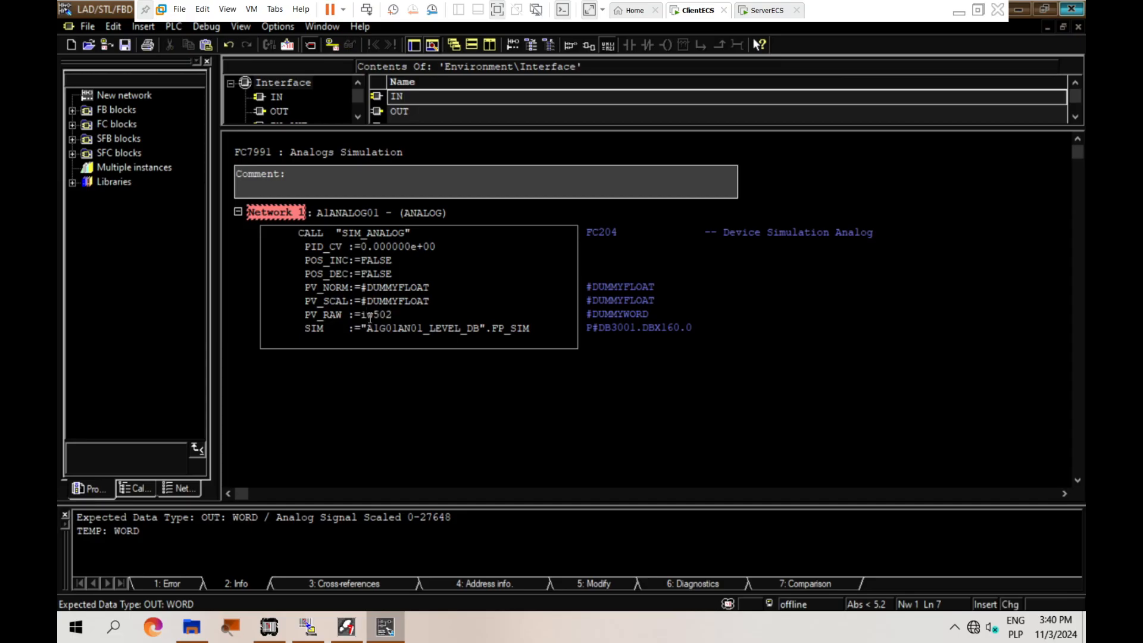
key(BackSpace)
text(0)
key(Return)
Step: Change the title of Network 1 in FC7991 to "A1G01AN01_LEVEL - (ANALOG)"
double_click(386, 213)
text(A1G01)
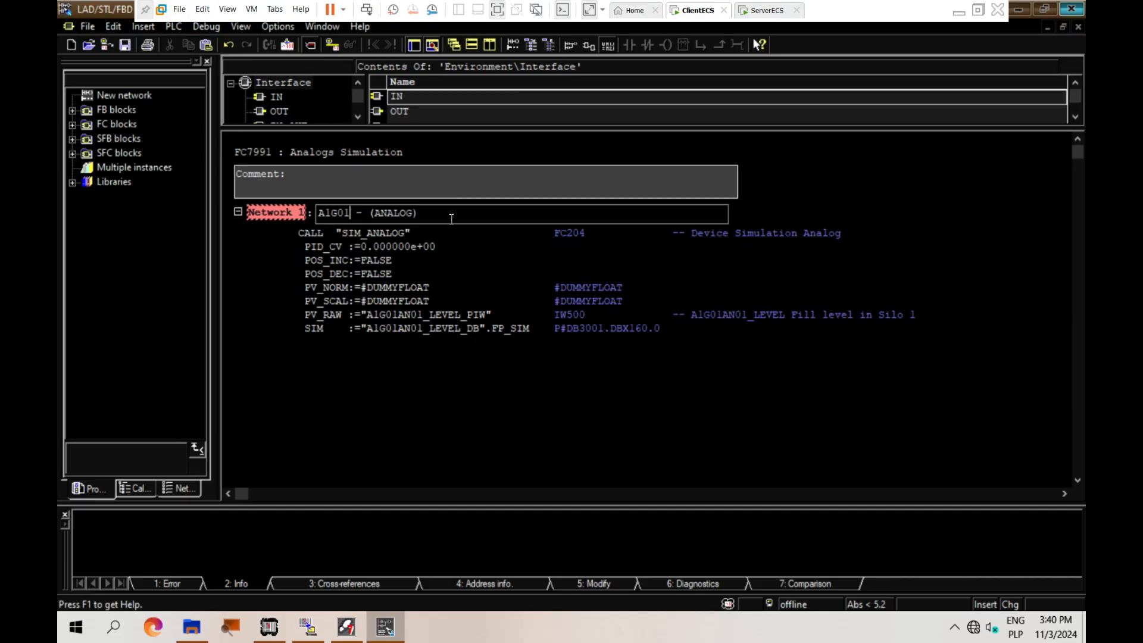
text(AN01_LEVEL)
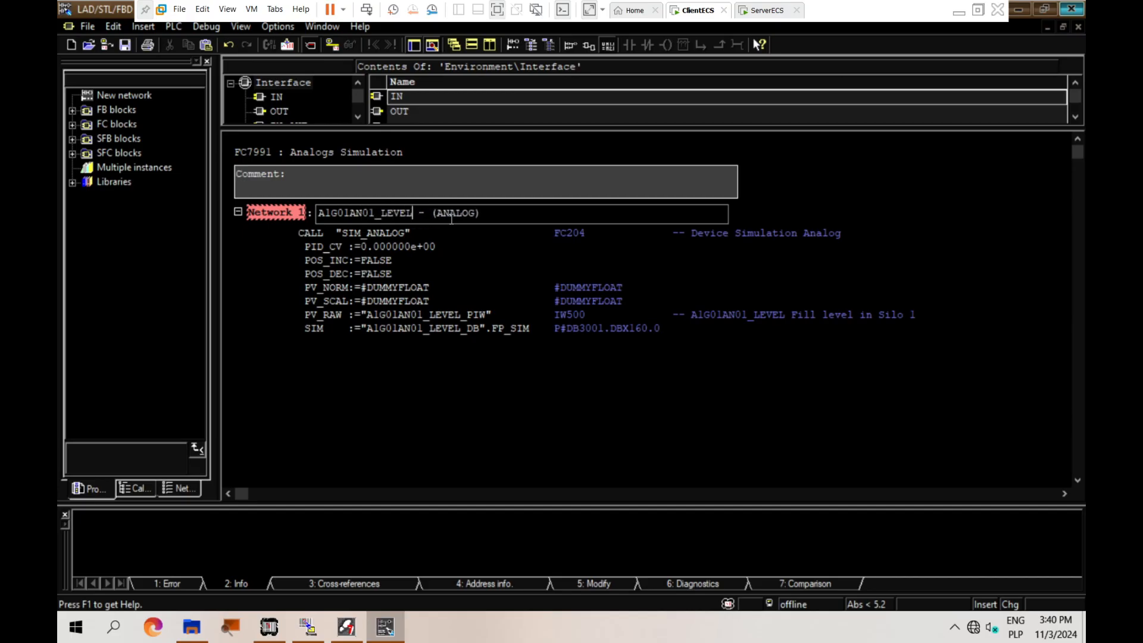
Step: Duplicate Network 1 as Network 2 and title the copy "A1G01AN02_LEVEL - (ANALOG)"
click(283, 212)
key(ctrl+c)
key(ctrl+v)
click(373, 378)
drag(375, 377, 369, 377)
text(2)
Step: Change the PV_RAW assignment in Network 2 to "A1G01AN02_LEVEL_PIW"
click(418, 400)
drag(514, 397, 368, 397)
click(420, 397)
text(2)
key(Right)
key(Right)
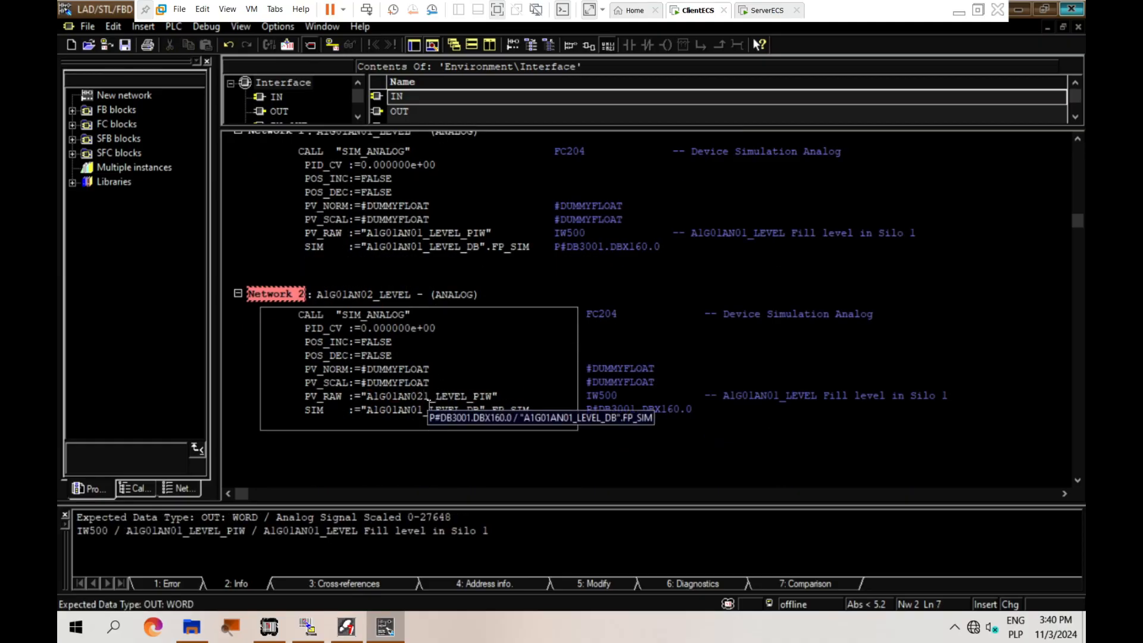
key(BackSpace)
key(Down)
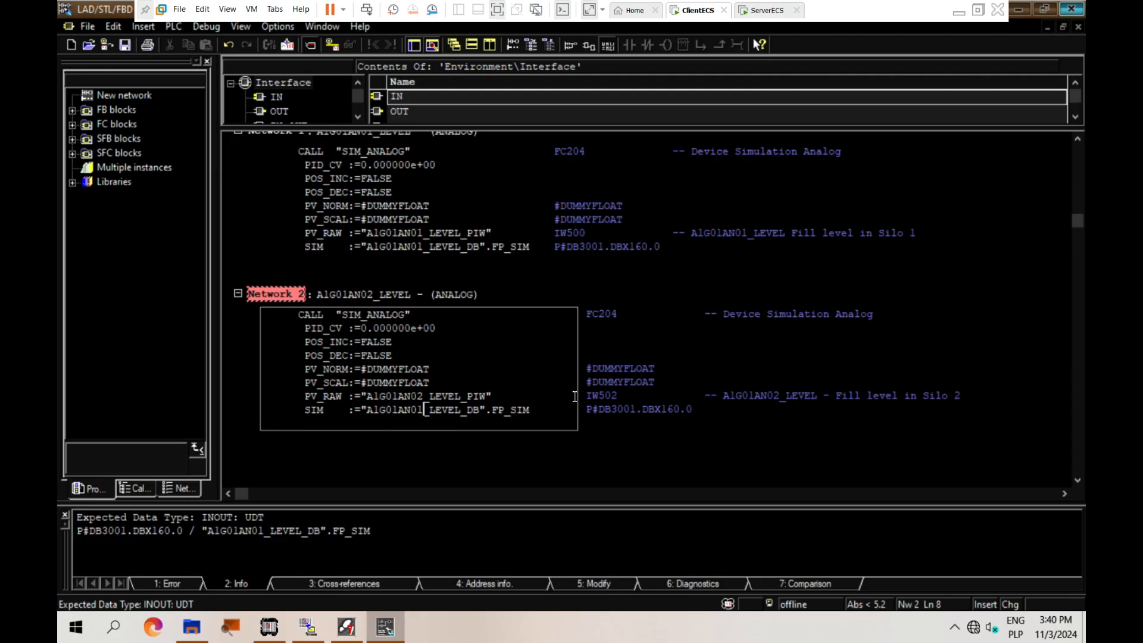
Step: Change the SIM parameter in Network 2 to "A1G01AN02_LEVEL_DB".FP_SIM, save FC7991 and close the block editor
key(BackSpace)
text(2)
key(Down)
click(375, 472)
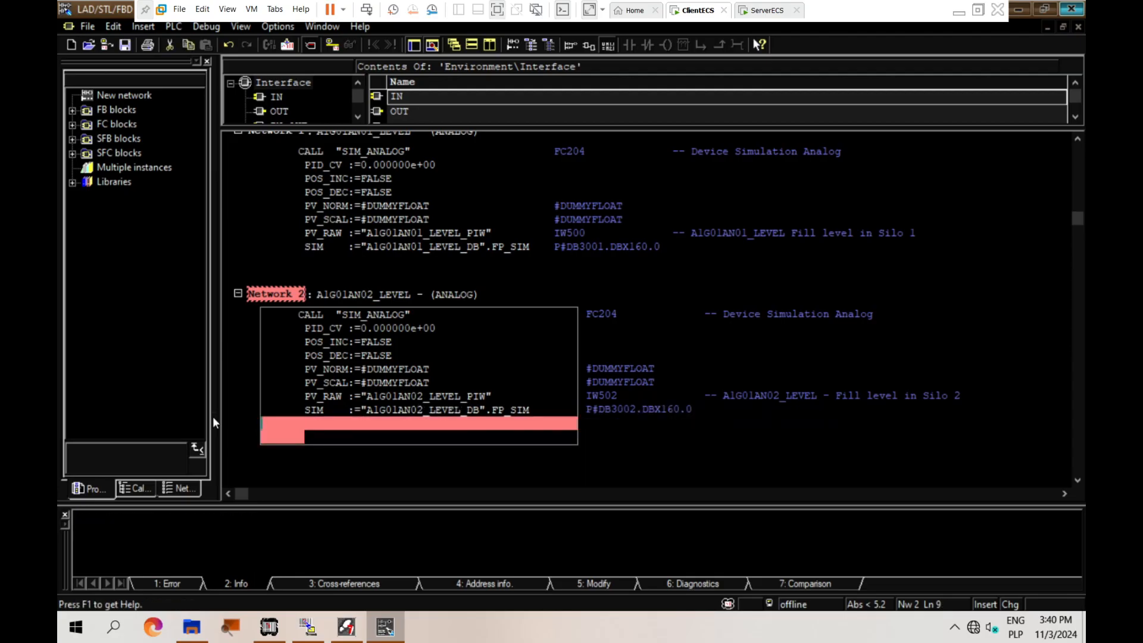
key(ctrl+s)
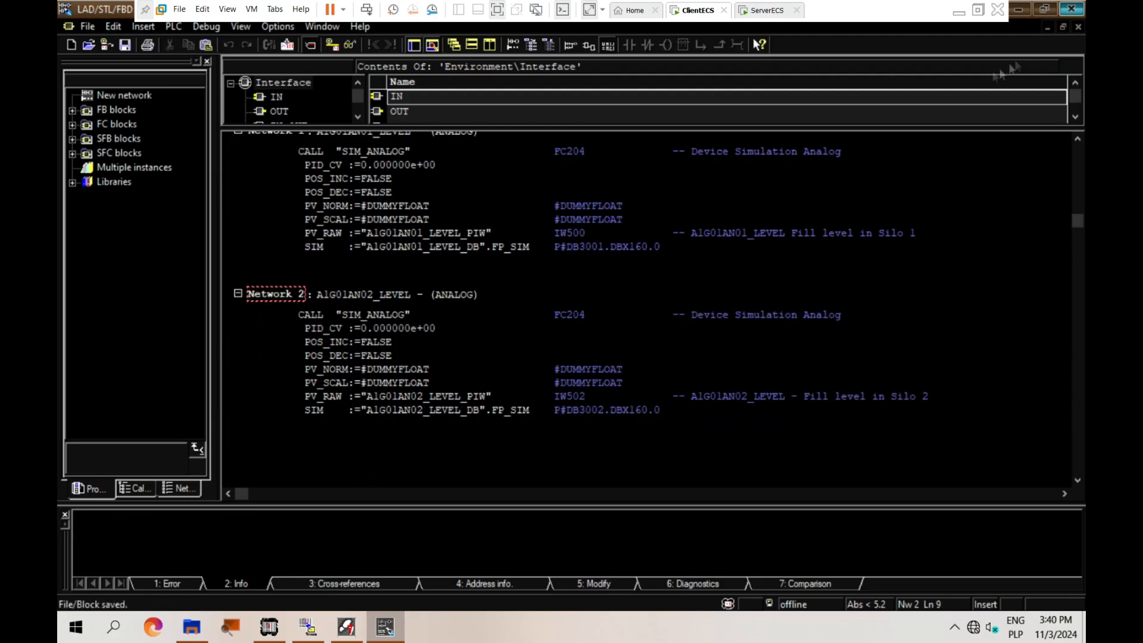
click(1077, 29)
right_click(386, 627)
click(383, 600)
Step: Open the group function FC1501 and replace the contents of Network 11, Call Analog Inputs in Group, with a call to FC3001
click(353, 282)
click(248, 203)
double_click(247, 201)
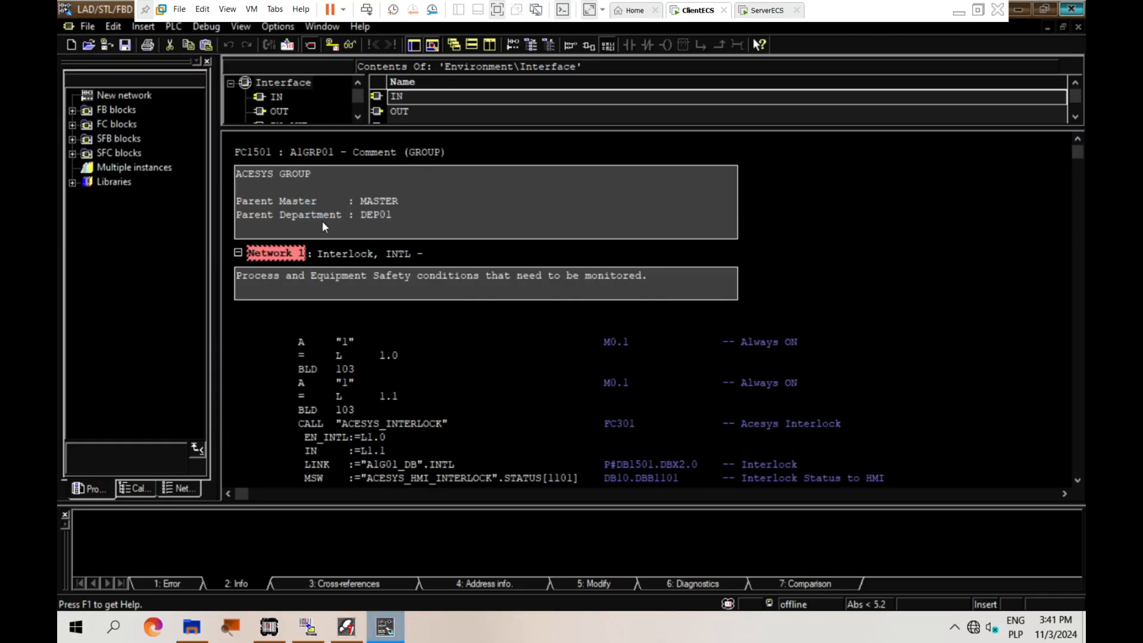
scroll(357, 266, down, 1)
drag(1078, 161, 1060, 427)
drag(469, 363, 115, 298)
text(CALL FC200)
key(BackSpace)
key(BackSpace)
key(BackSpace)
text(3001)
key(Return)
Step: Add a call to FC3002 in Network 11, save FC1501 and close the block editor
text(CALL)
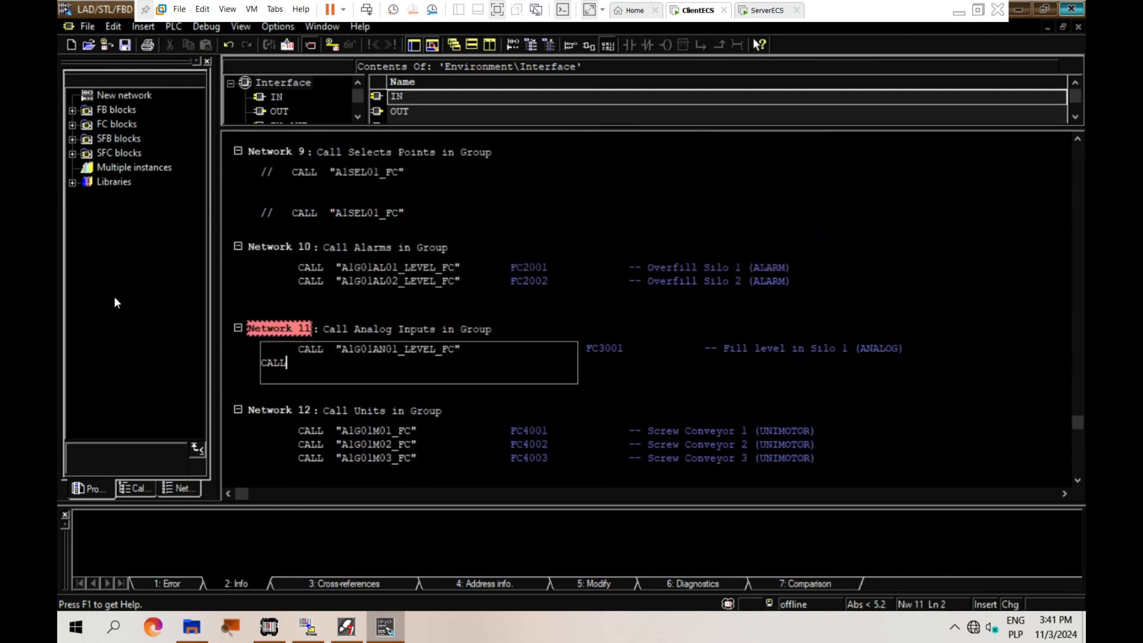
text( FC3002)
key(Return)
drag(381, 390, 171, 358)
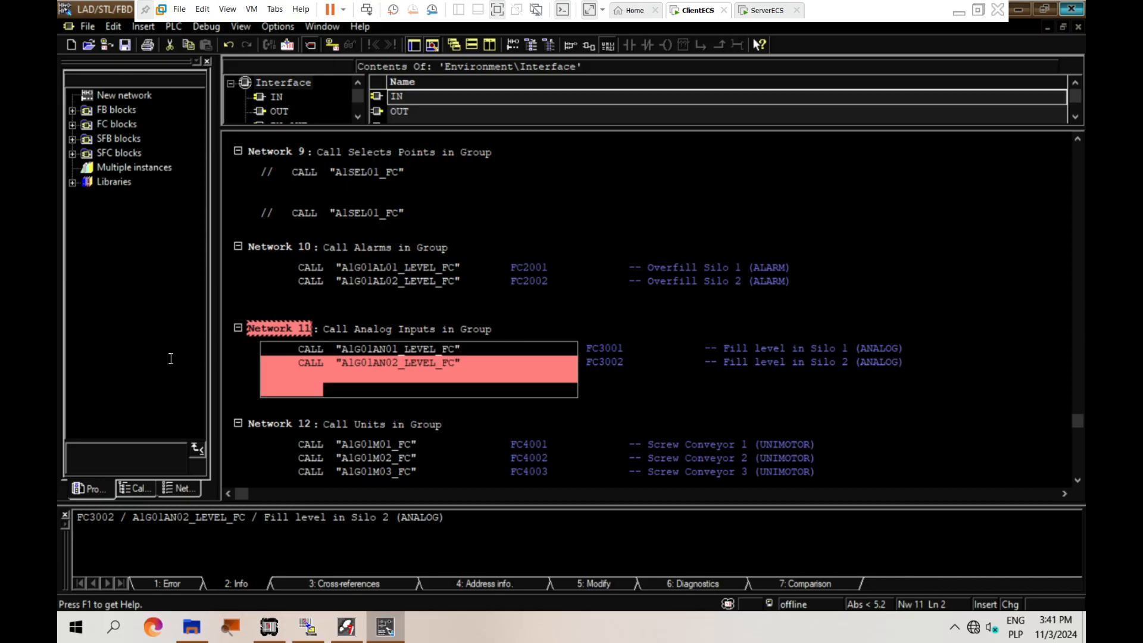
click(469, 255)
key(ctrl+s)
click(1078, 27)
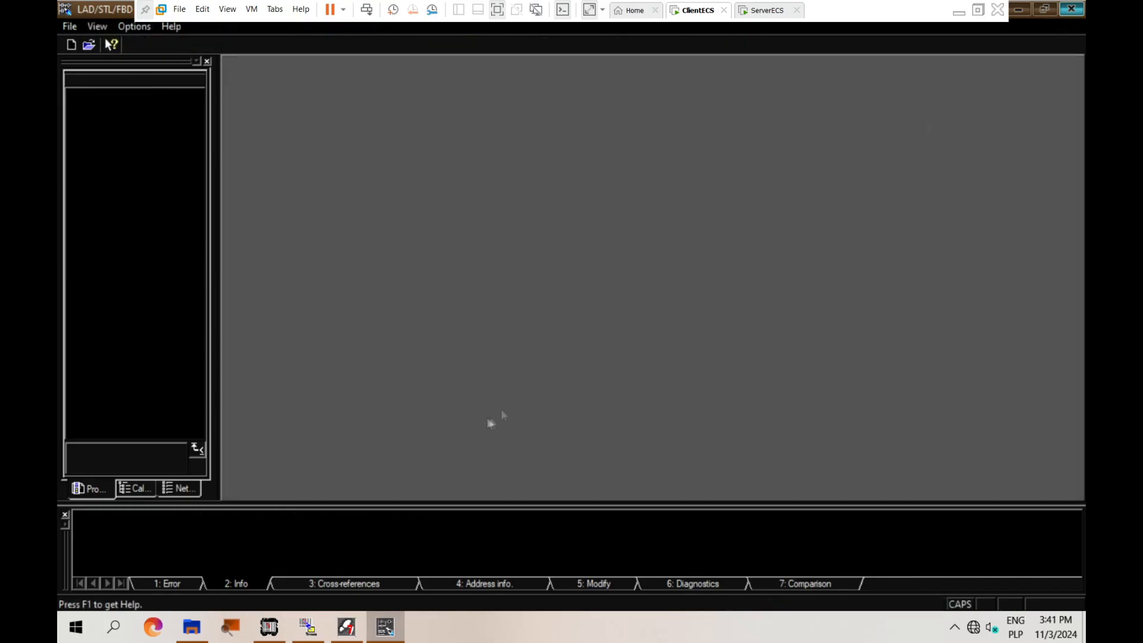
right_click(385, 627)
click(379, 593)
Step: Download FC1501, FC3001, FC3002, FC7991, DB3001 and DB3002 together to the PLC, overwriting the existing blocks
scroll(327, 315, down, 1)
shift+click(231, 201)
click(232, 202)
click(239, 161)
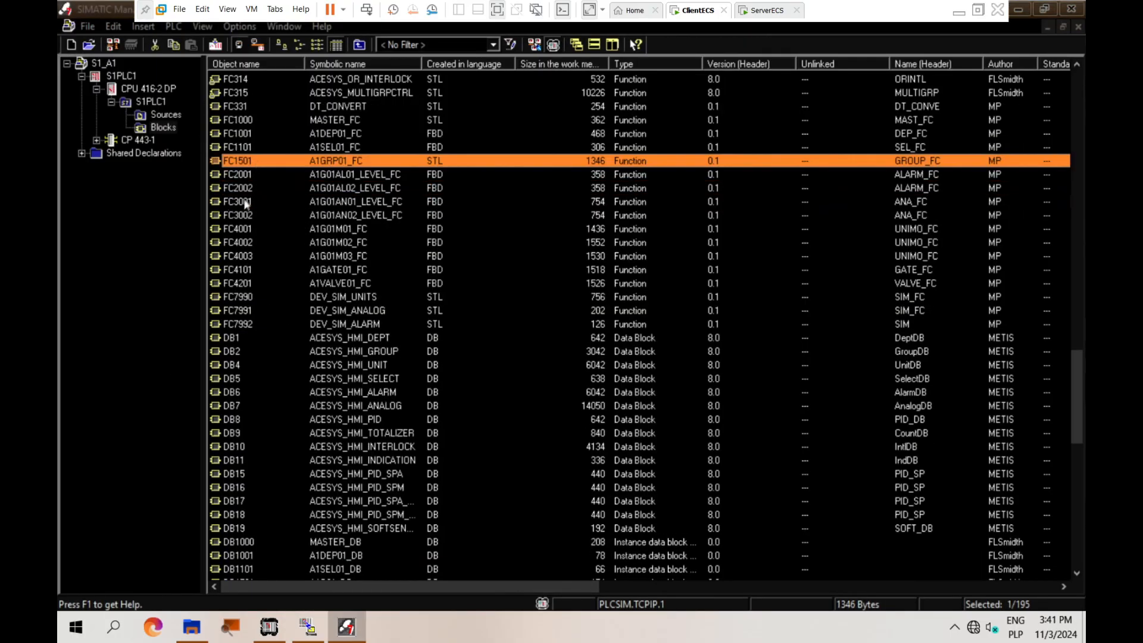
ctrl+click(241, 202)
ctrl+click(241, 214)
scroll(274, 319, down, 6)
scroll(245, 343, down, 1)
ctrl+click(246, 337)
ctrl+click(248, 351)
scroll(327, 411, down, 5)
scroll(288, 338, up, 11)
ctrl+click(252, 271)
scroll(348, 274, down, 1)
click(222, 50)
click(455, 356)
click(452, 352)
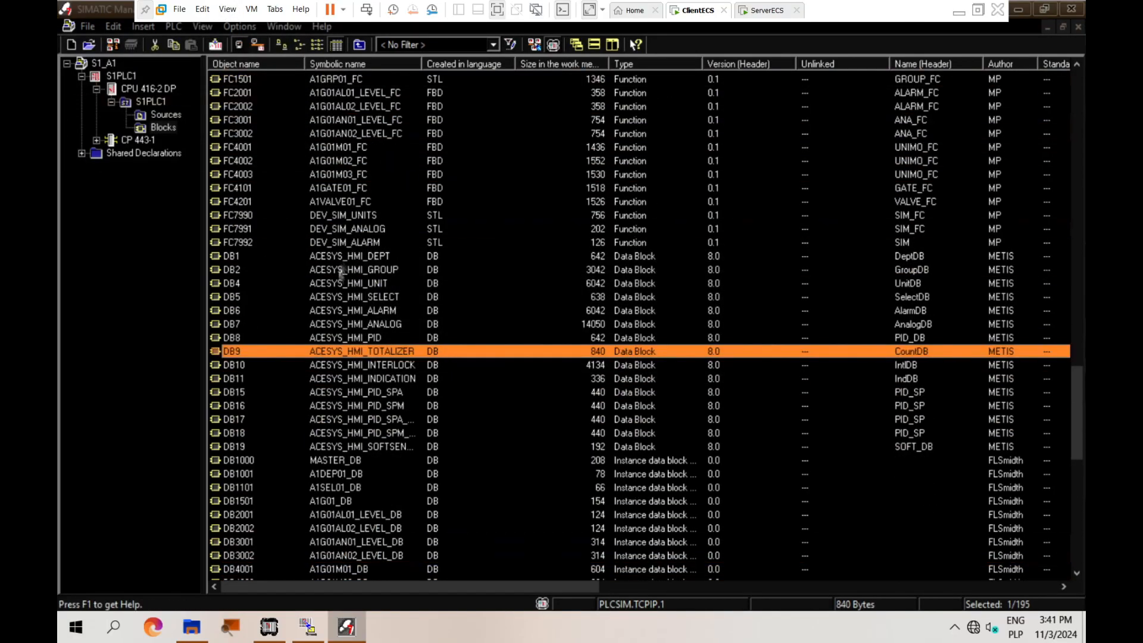
scroll(291, 244, up, 2)
click(291, 244)
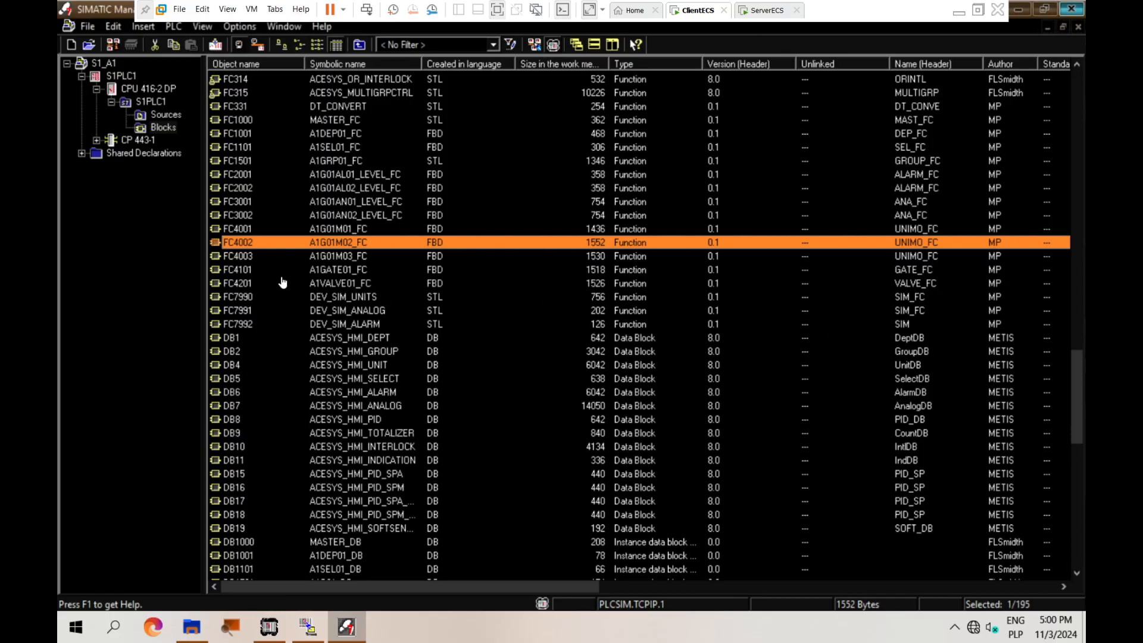
Step: Switch to the ServerECS machine, open the Point Editor and start a new point named A1G01AN01_LEVEL under A1G01
click(767, 12)
click(98, 566)
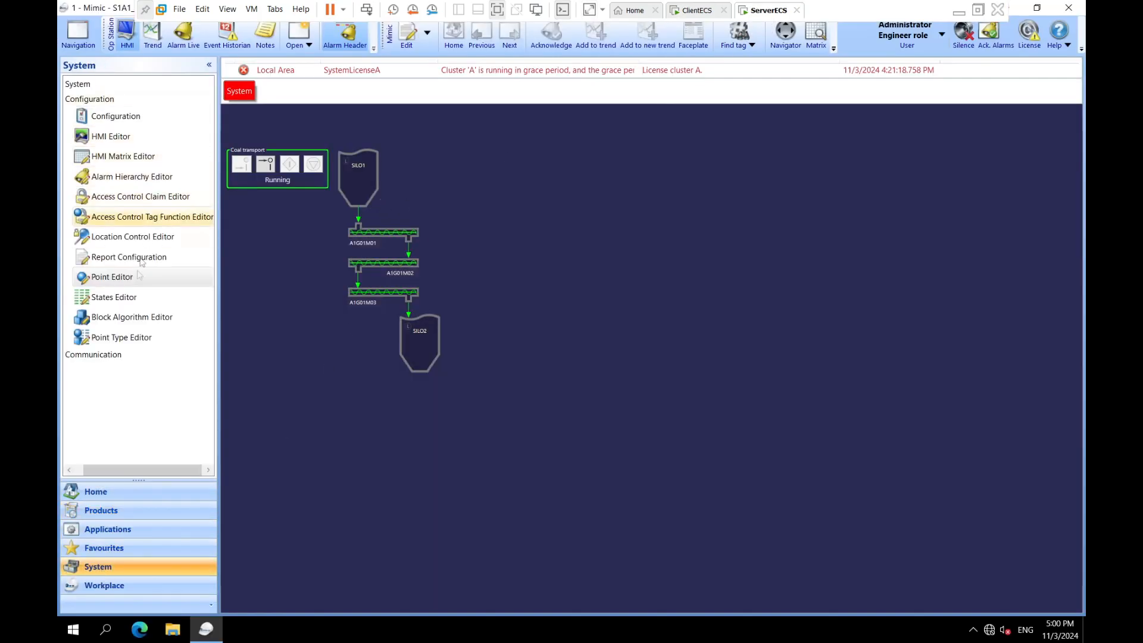
click(112, 277)
click(589, 364)
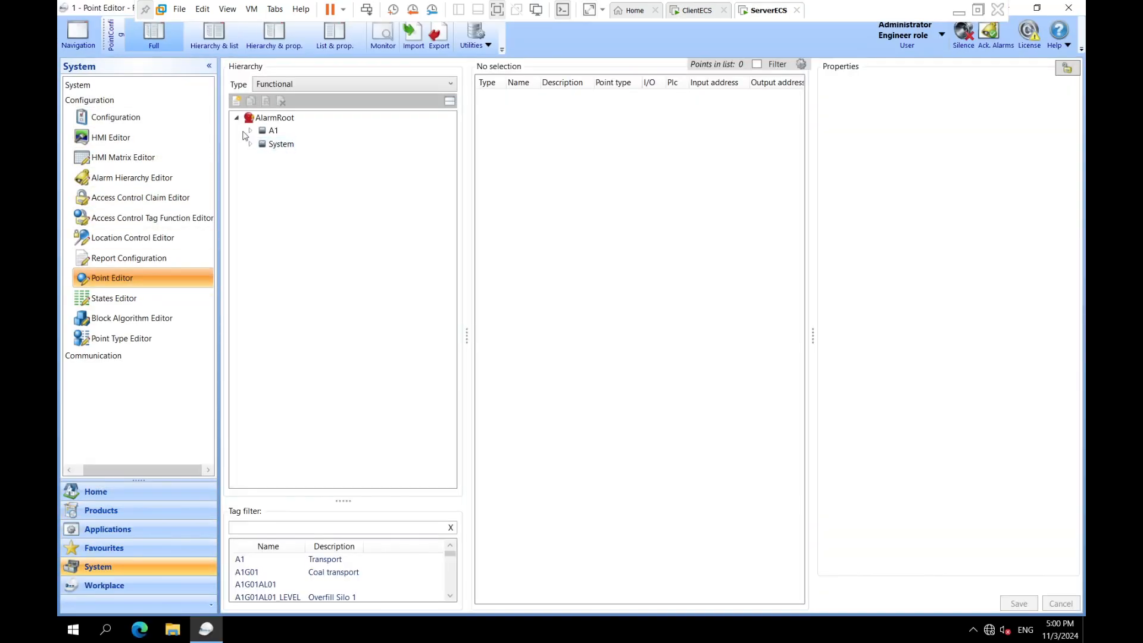
right_click(294, 144)
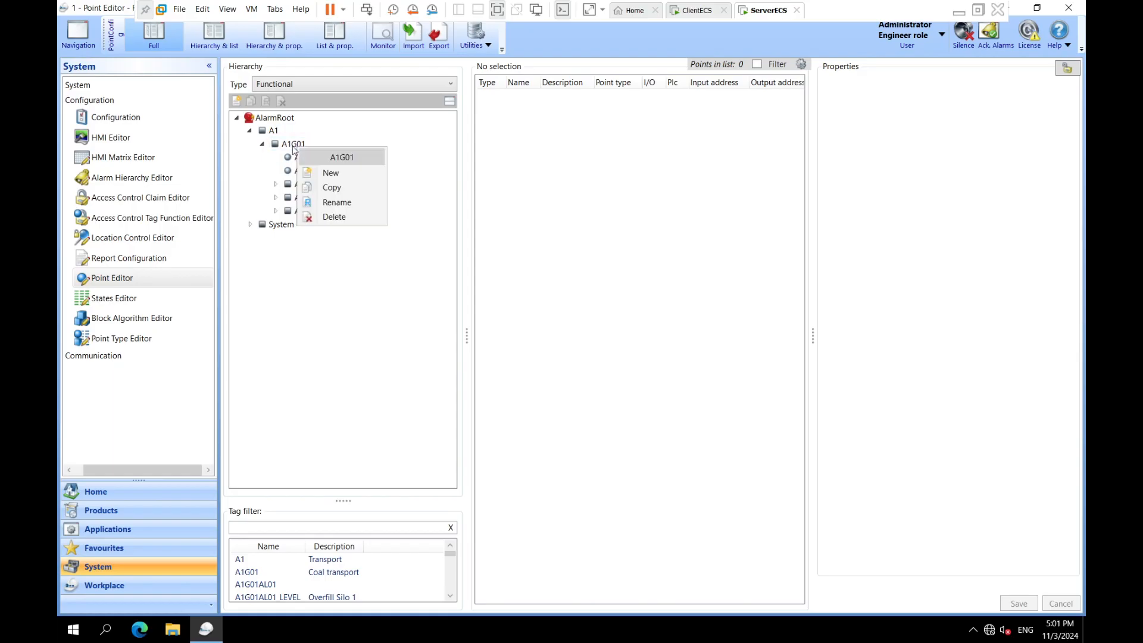
click(325, 176)
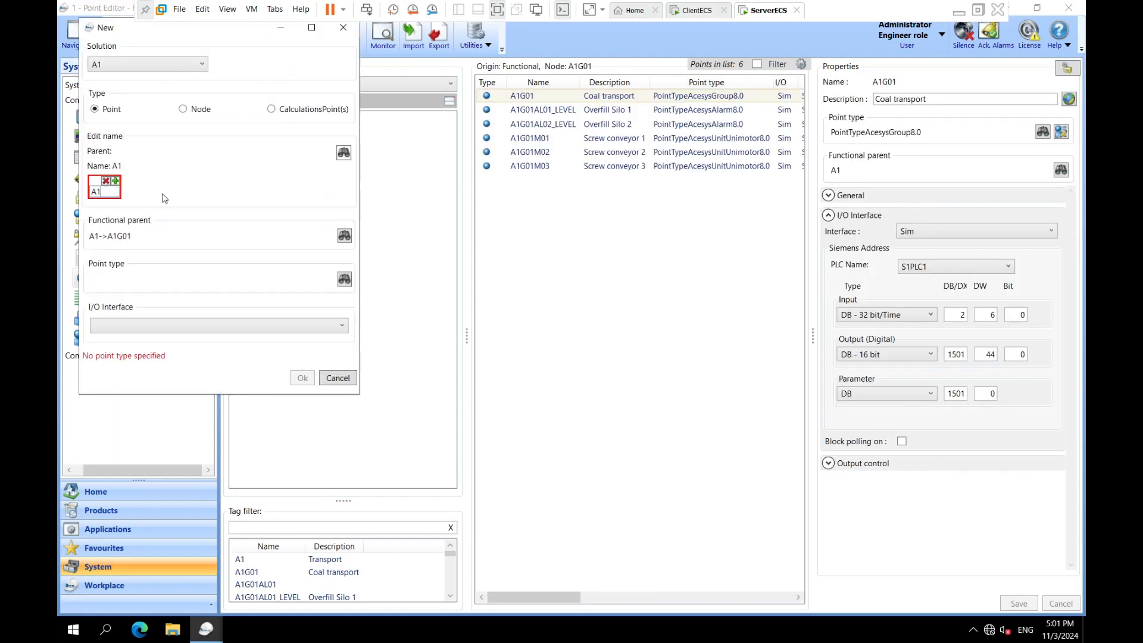
click(116, 182)
text(G01)
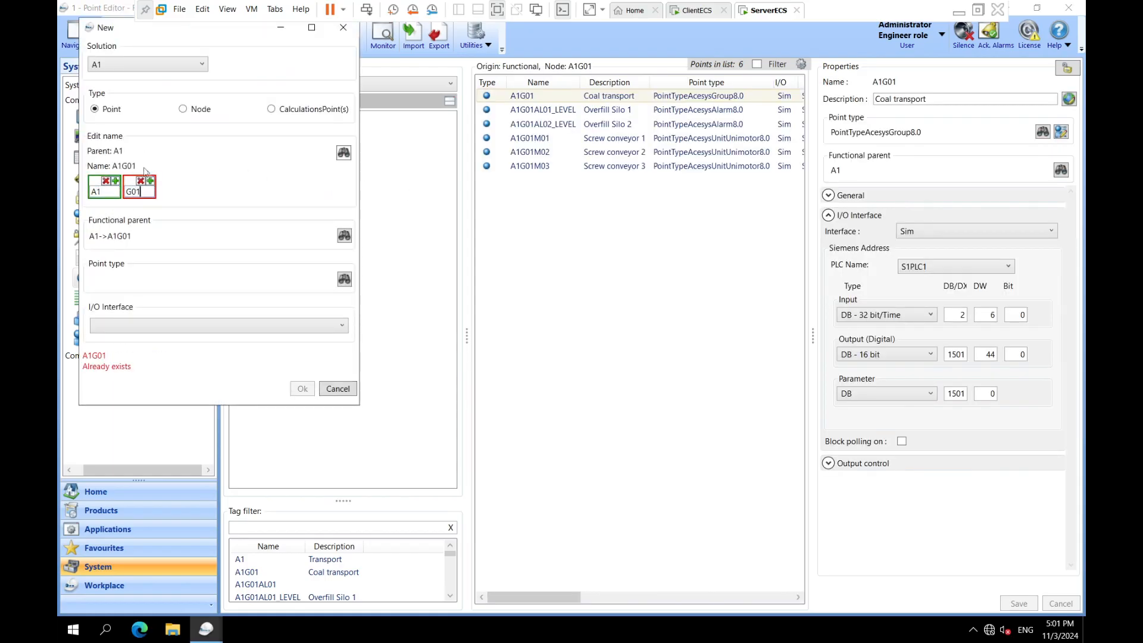
text(AN)
text(01)
text(_LEVEL)
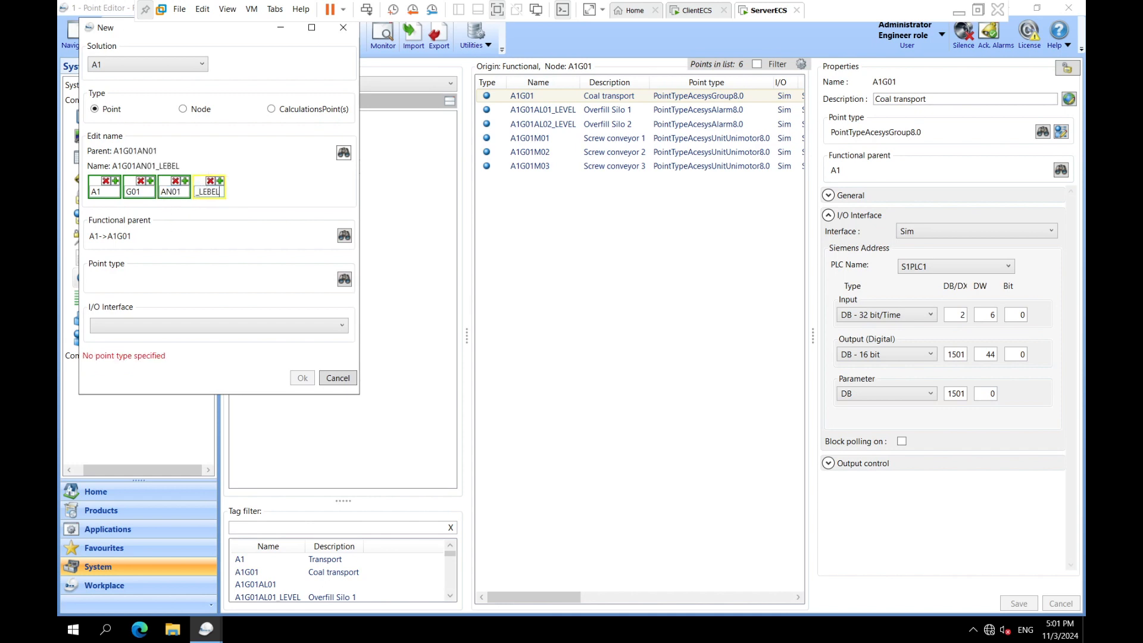
Step: Assign point type PointTypeAcesysAnalogInAll8.0 and the Sim I/O interface, and create the A1G01AN01_LEVEL point
click(344, 279)
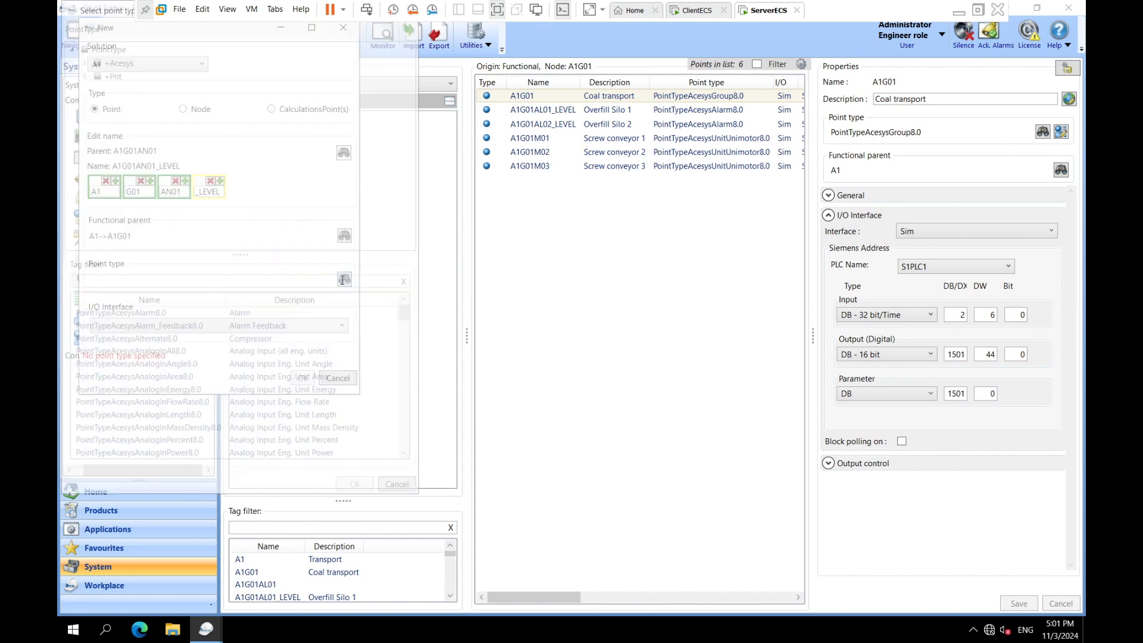
text(ANALOG)
click(231, 314)
click(352, 484)
click(321, 325)
click(321, 347)
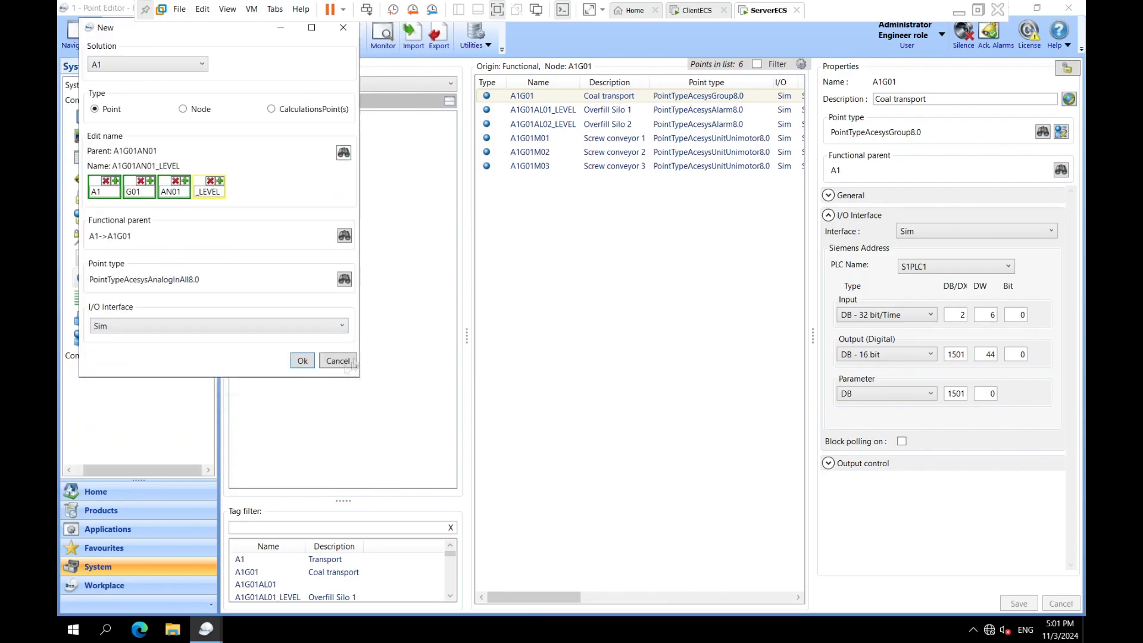
click(301, 366)
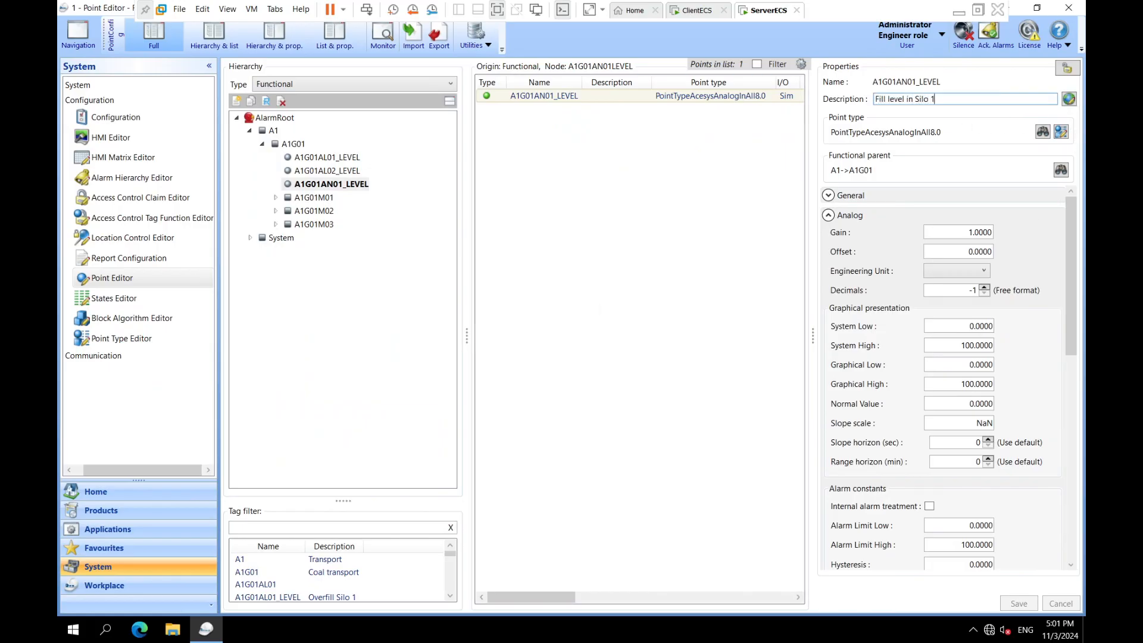
Step: Describe the point as "Fill level in Silo 1" and set its engineering unit to % with one decimal
click(986, 271)
click(968, 304)
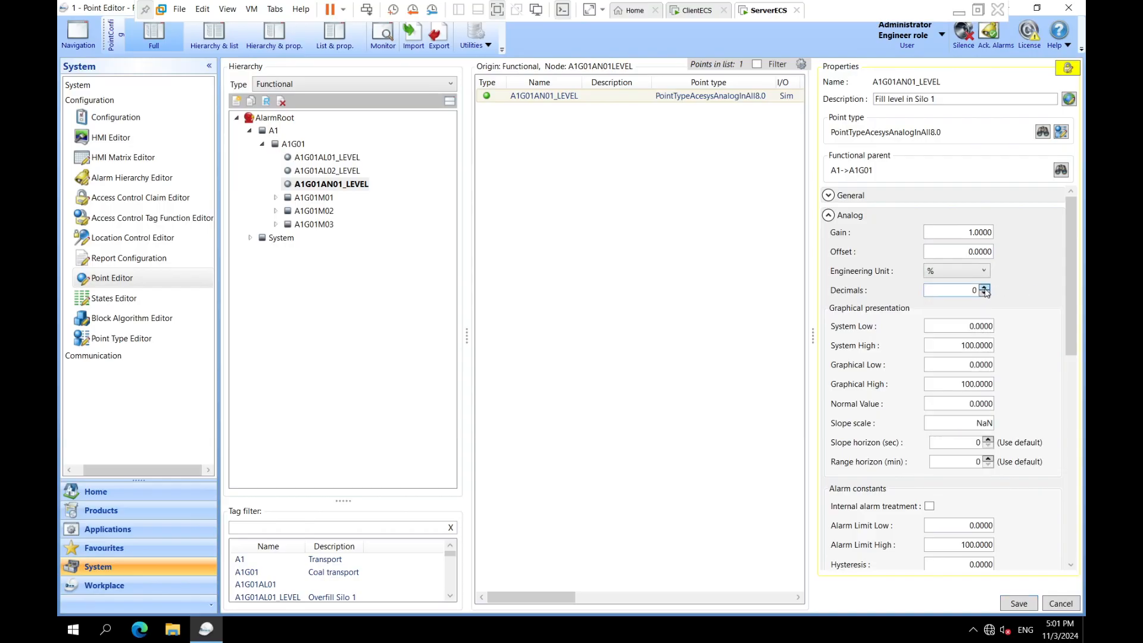
Step: Assign the Silo 1 level point to PLC S1PLC1 with input address DB 7, DW 14
scroll(952, 387, down, 6)
click(951, 433)
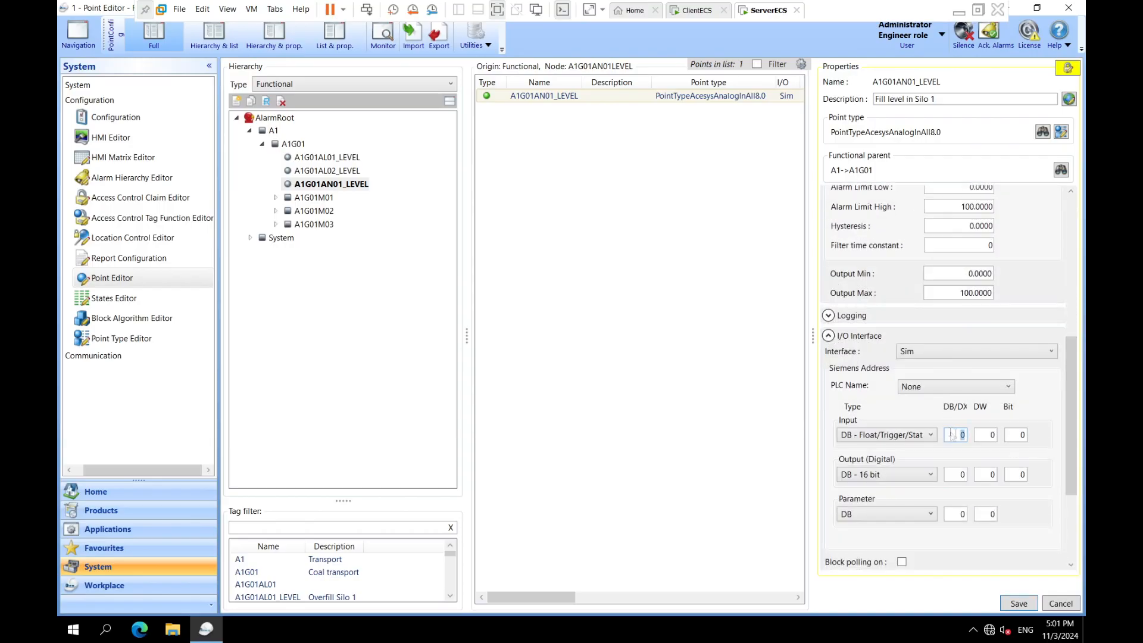
click(946, 388)
click(928, 412)
text(7)
click(992, 435)
text(14)
Step: Set the point's 16-bit output address to DB 3001, DW 44 and its parameter DB to 3001, and save it
click(897, 476)
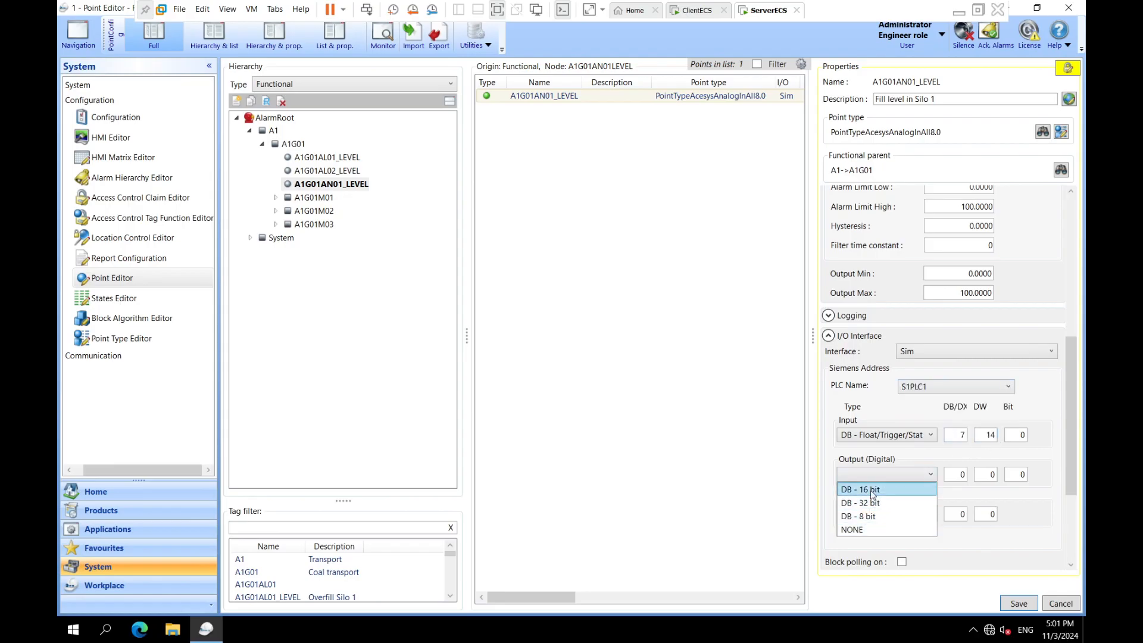
click(875, 493)
click(962, 475)
text(3001)
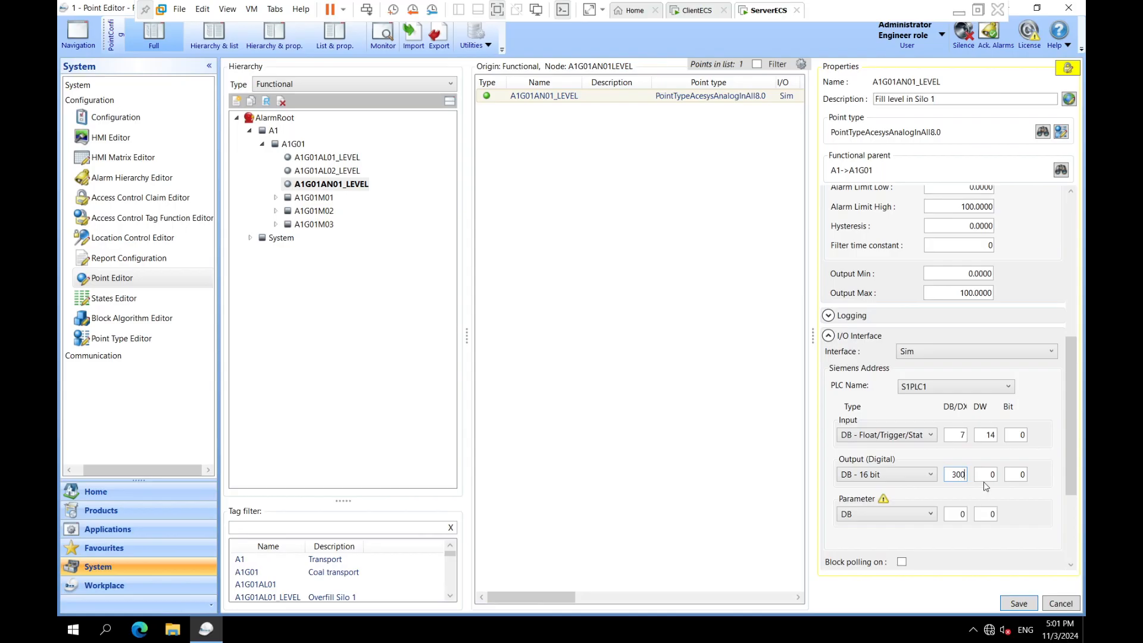
double_click(956, 475)
key(ctrl+c)
double_click(954, 514)
key(ctrl+v)
drag(1072, 480, 1080, 548)
click(1018, 603)
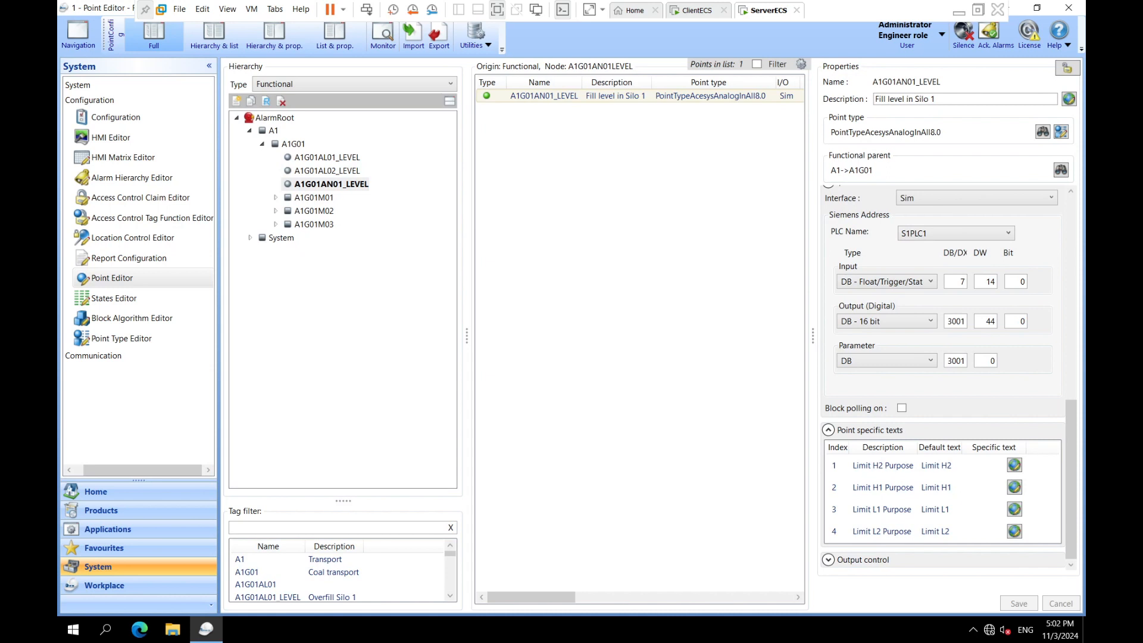
Step: Copy A1G01AN01_LEVEL as A1G01AN02_LEVEL and describe the copy as "Fill level in Silo 2"
right_click(332, 186)
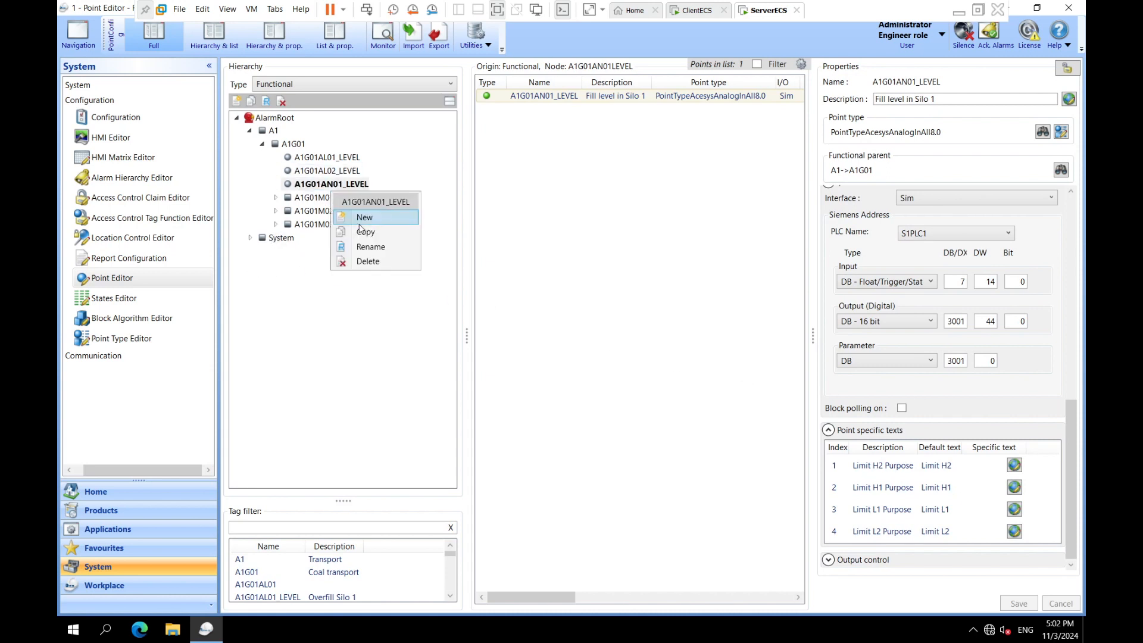
click(362, 231)
text(2)
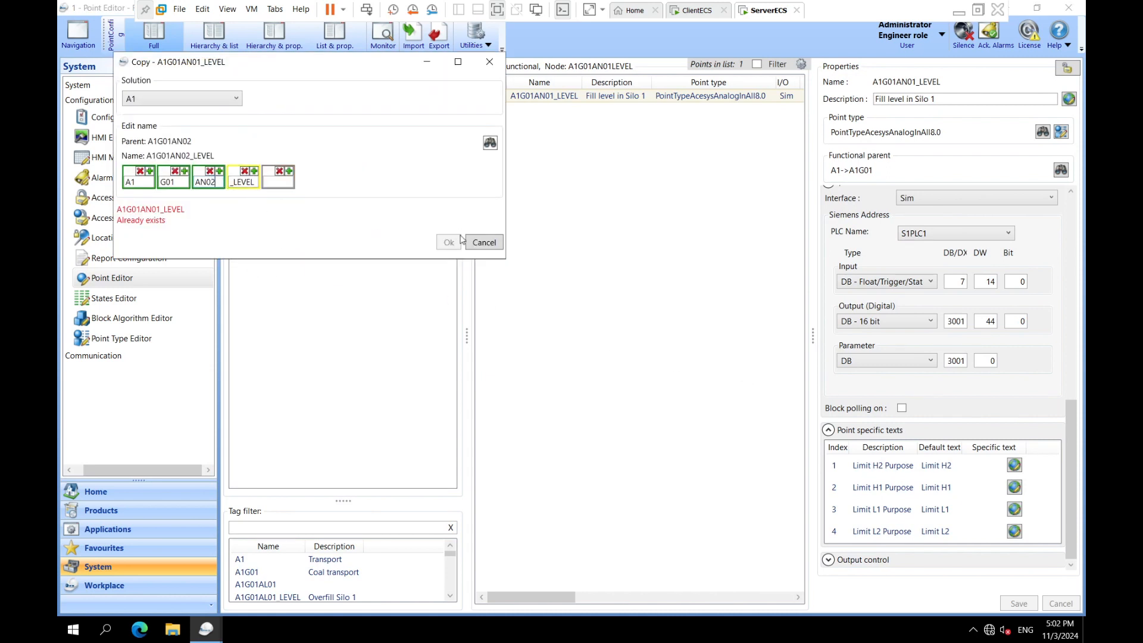
click(448, 242)
click(940, 100)
key(BackSpace)
text(2)
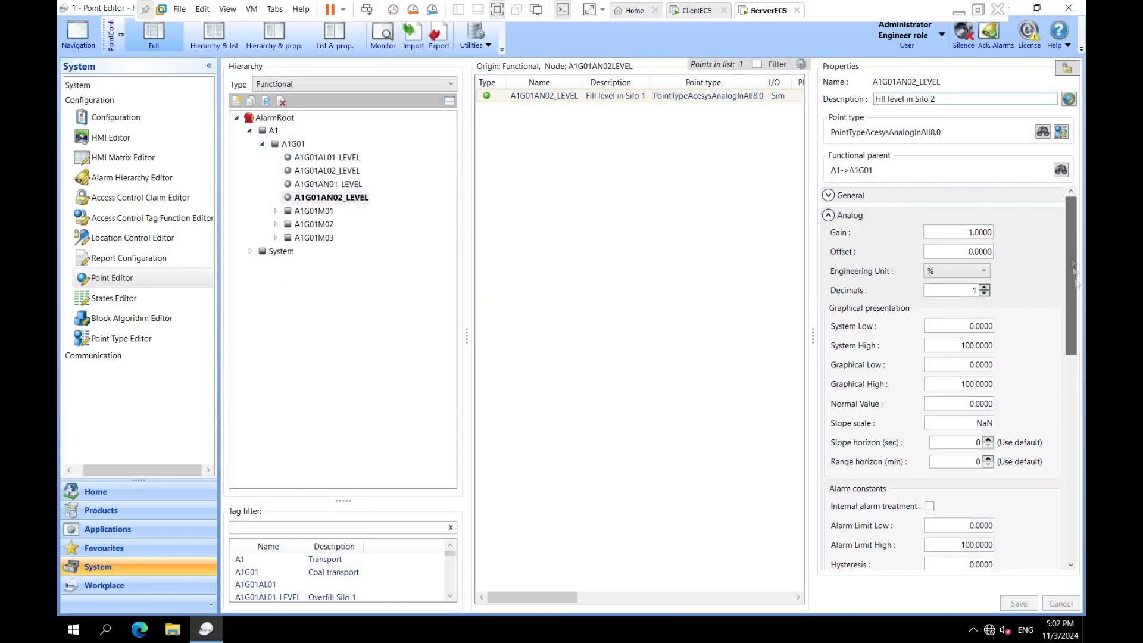
Step: Set A1G01AN02_LEVEL's input DW to 28 and its output and parameter DBs to 3002, and save the point
drag(1068, 260, 1069, 389)
click(931, 417)
click(929, 442)
double_click(977, 466)
text(28)
double_click(960, 502)
text(3002)
double_click(956, 541)
text(3002)
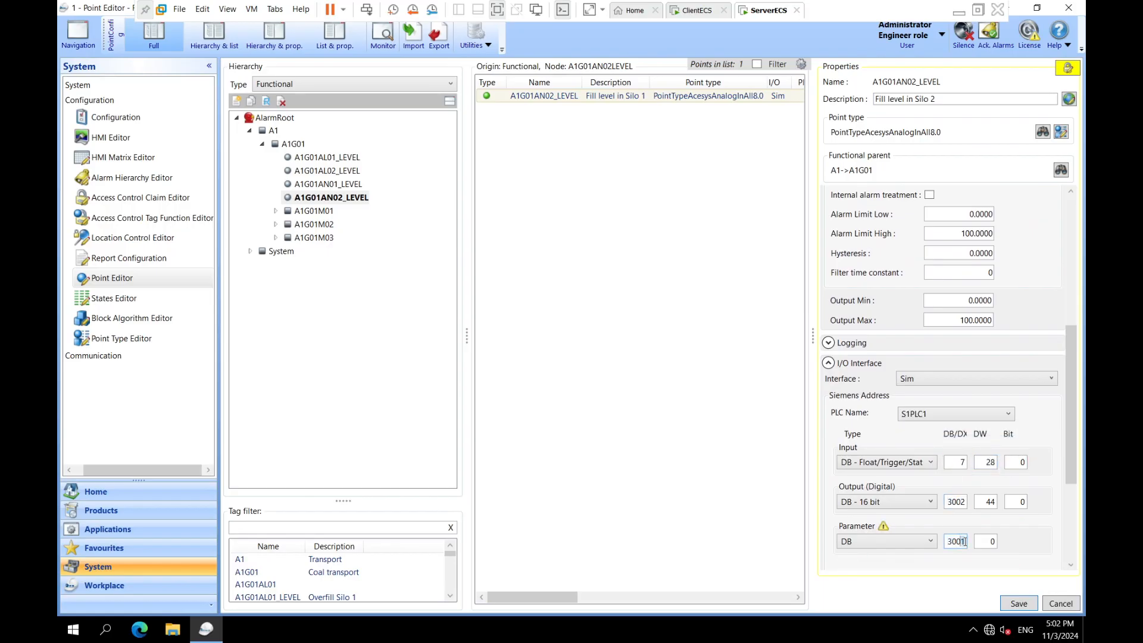
click(1028, 607)
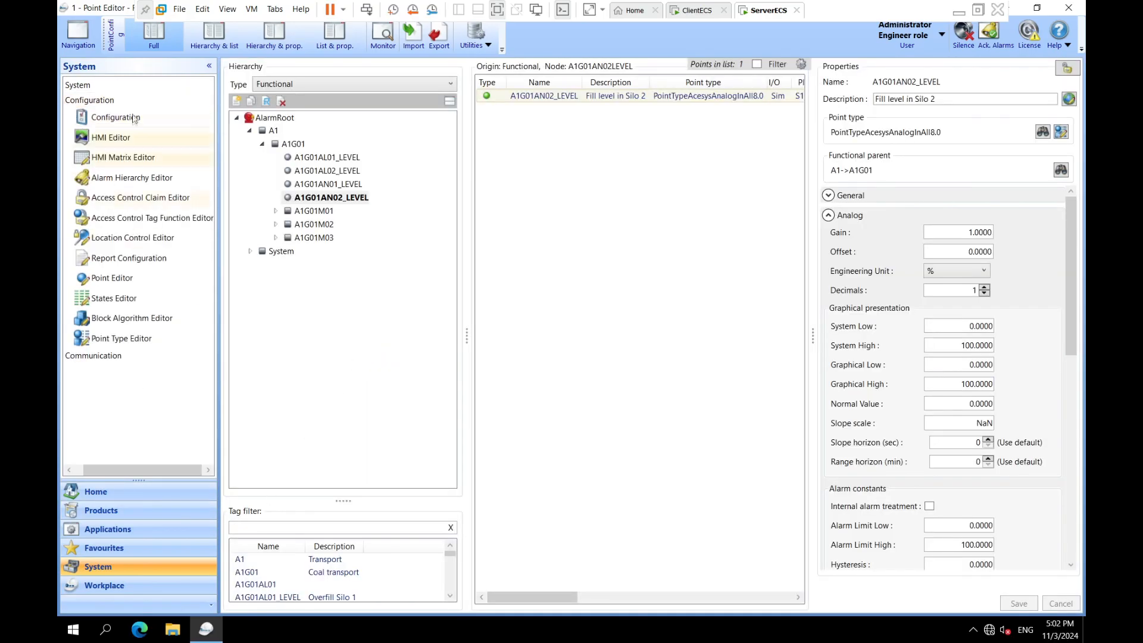
Step: Open the HMI Editor and place a value display for A1G01AN01_LEVEL from the functional hierarchy on the mimic
click(113, 137)
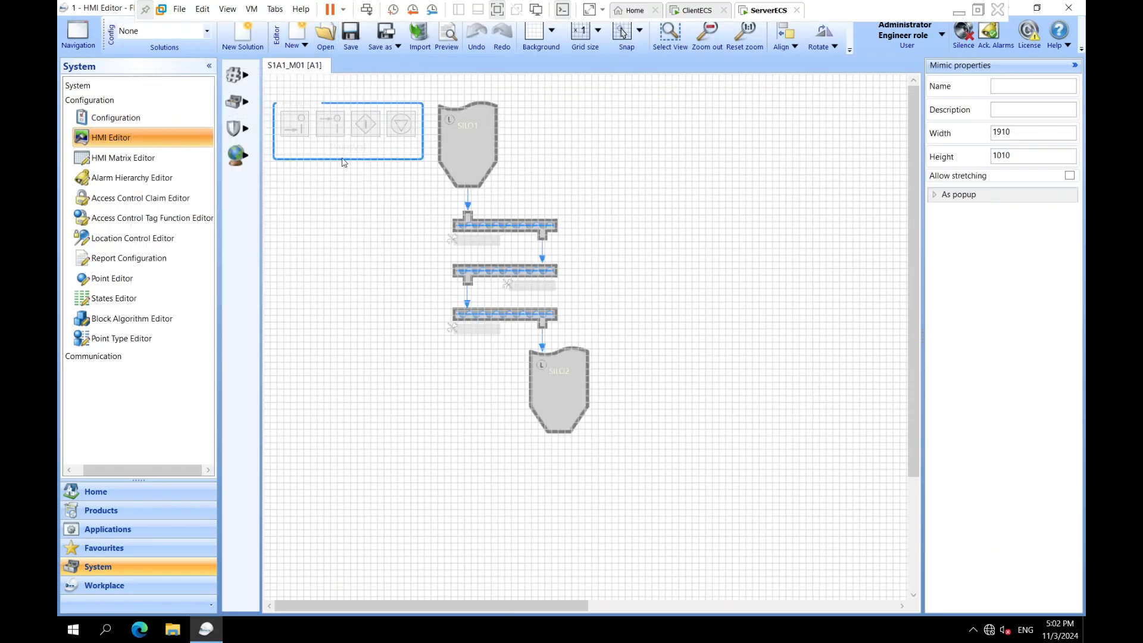
mouse_move(244, 77)
click(315, 88)
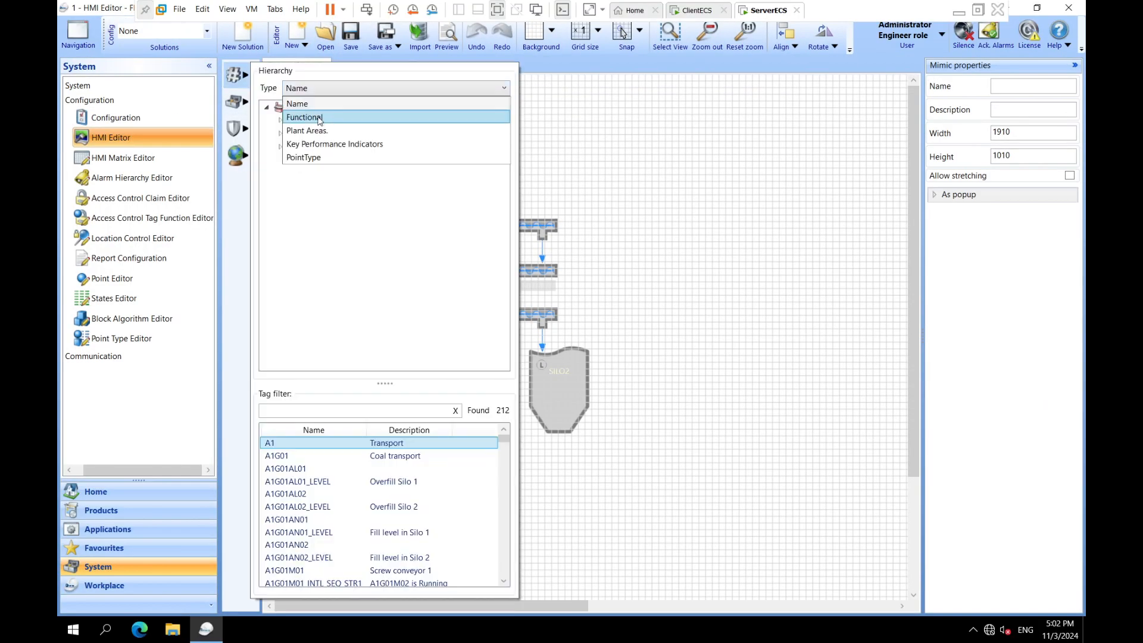
click(319, 119)
click(292, 133)
click(305, 146)
drag(354, 226, 619, 173)
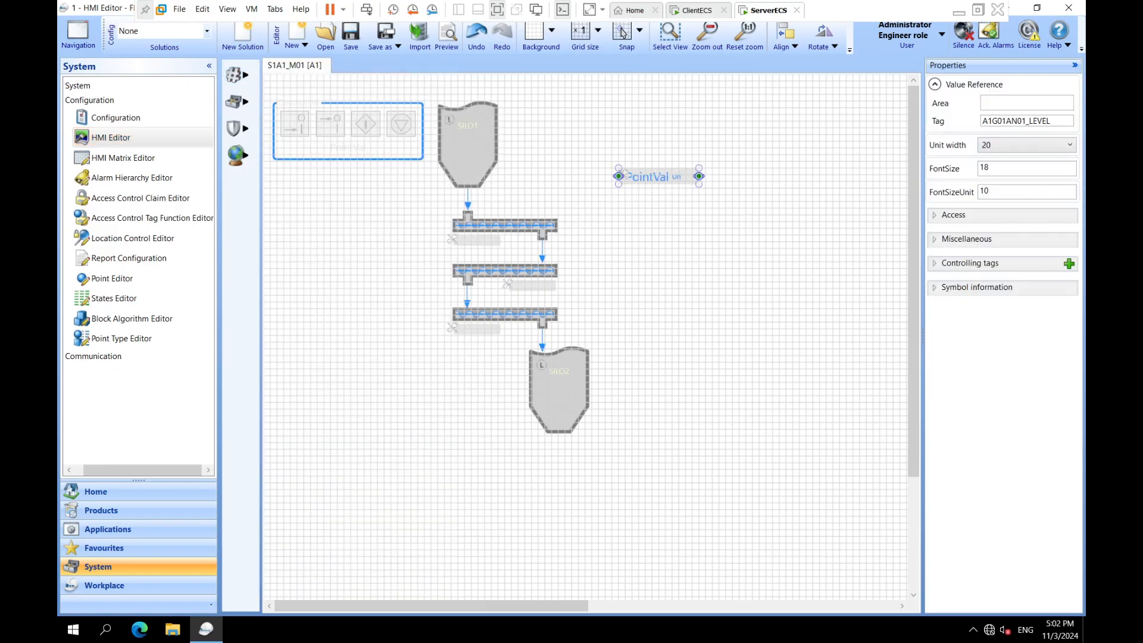
Step: Set the value display's font size to 16 and unit font size to 12, and move it onto Silo 1
click(950, 177)
text(16)
double_click(982, 193)
text(12)
click(764, 253)
click(680, 179)
drag(642, 177, 461, 162)
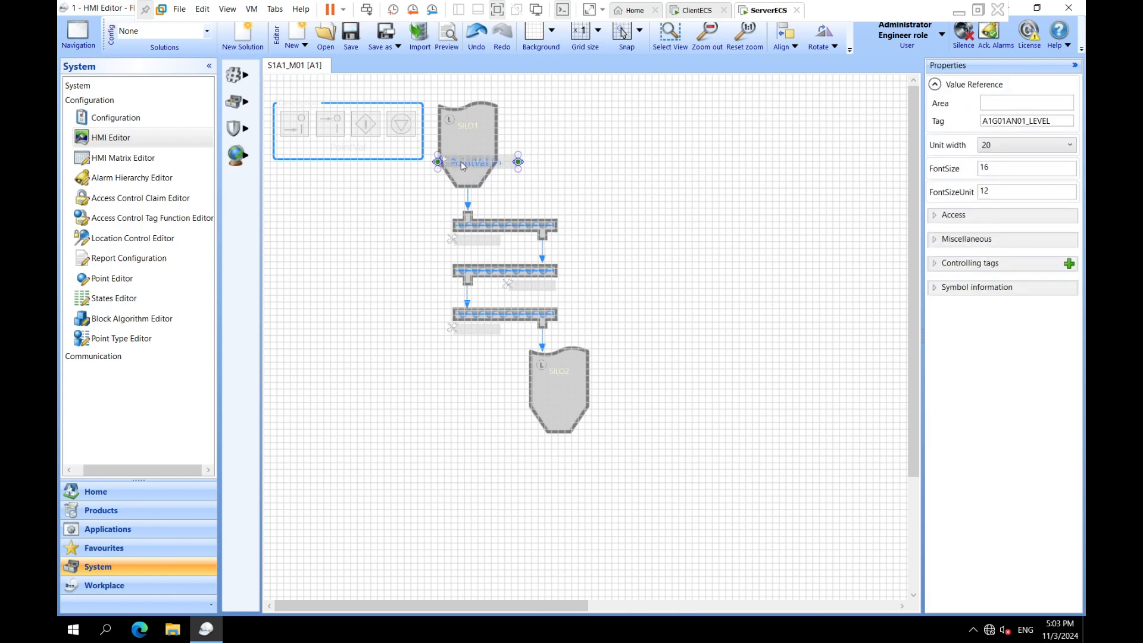
click(635, 171)
Step: Find the fill bar symbol with the filter "fill", place it on the mimic and give it a dark grey background
mouse_move(246, 100)
text(fi)
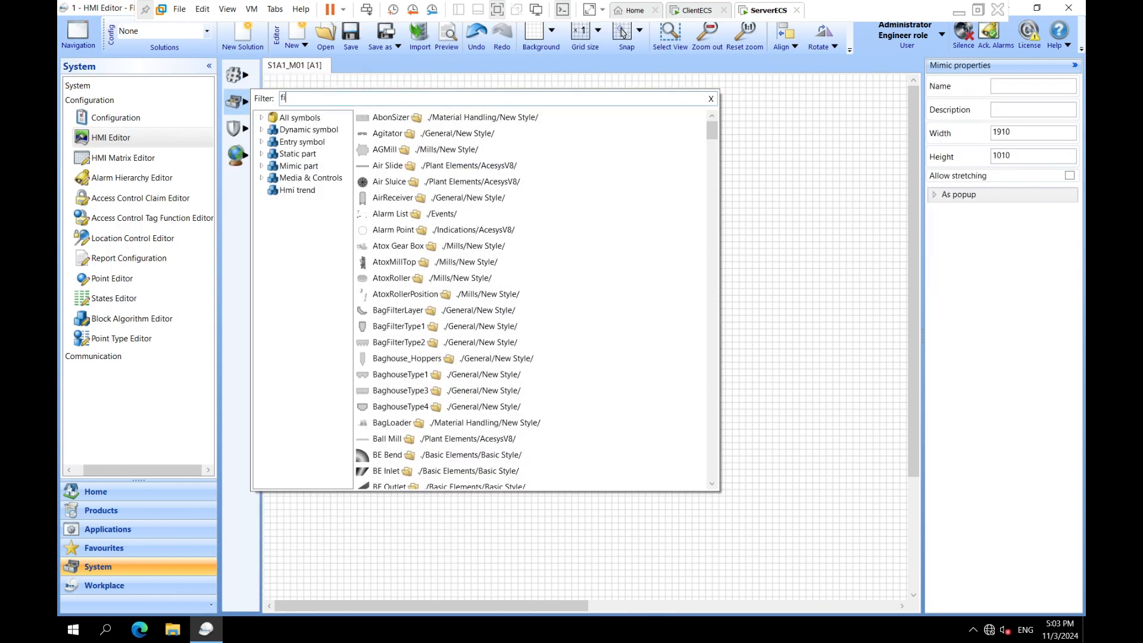
text(ll)
drag(383, 136, 654, 309)
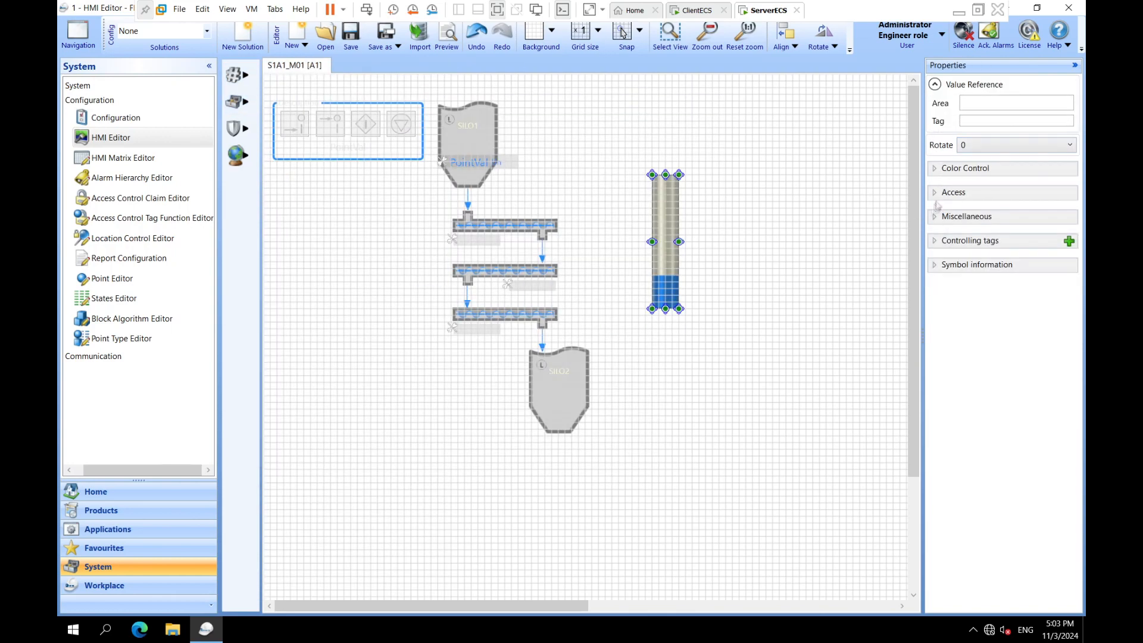
click(935, 171)
click(936, 192)
click(952, 231)
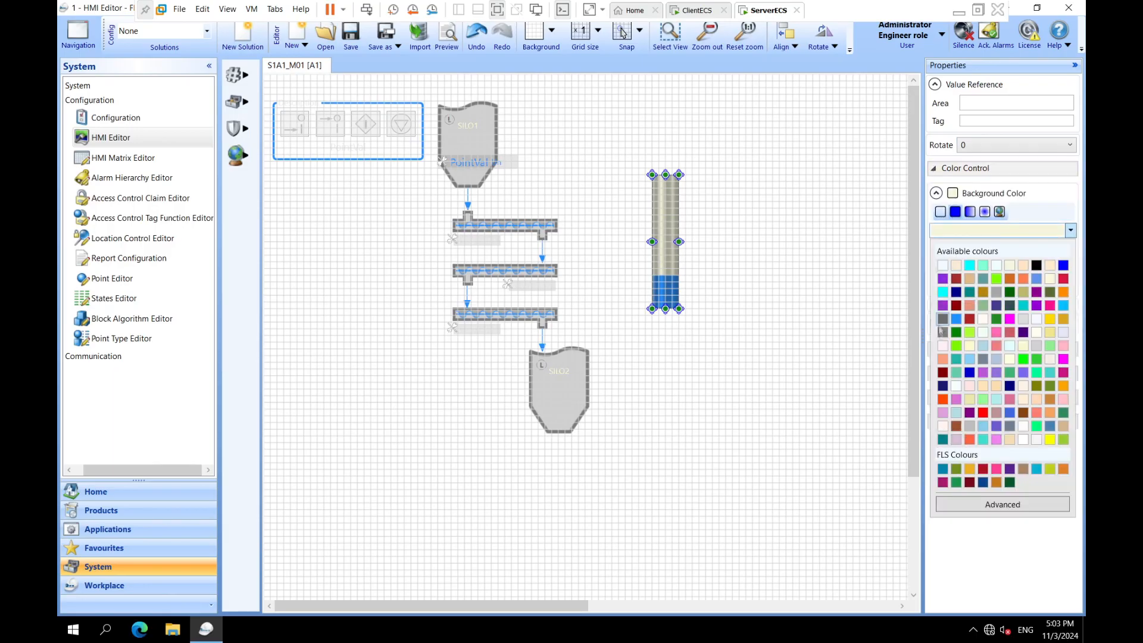
click(940, 324)
Step: Link the fill bar to tag A1G01AN01_LEVEL and move it beside Silo 1
click(1015, 120)
key(ctrl+v)
drag(665, 242, 498, 161)
Step: Choose a finer grid and resize the fill bar beside Silo 1
click(670, 37)
drag(413, 98, 572, 266)
scroll(464, 178, up, 2)
drag(566, 147, 686, 234)
click(598, 30)
click(652, 136)
drag(685, 229, 630, 428)
drag(618, 476, 633, 198)
Step: Narrow the value display to the width of Silo 1 and shift it slightly up inside the silo
click(577, 356)
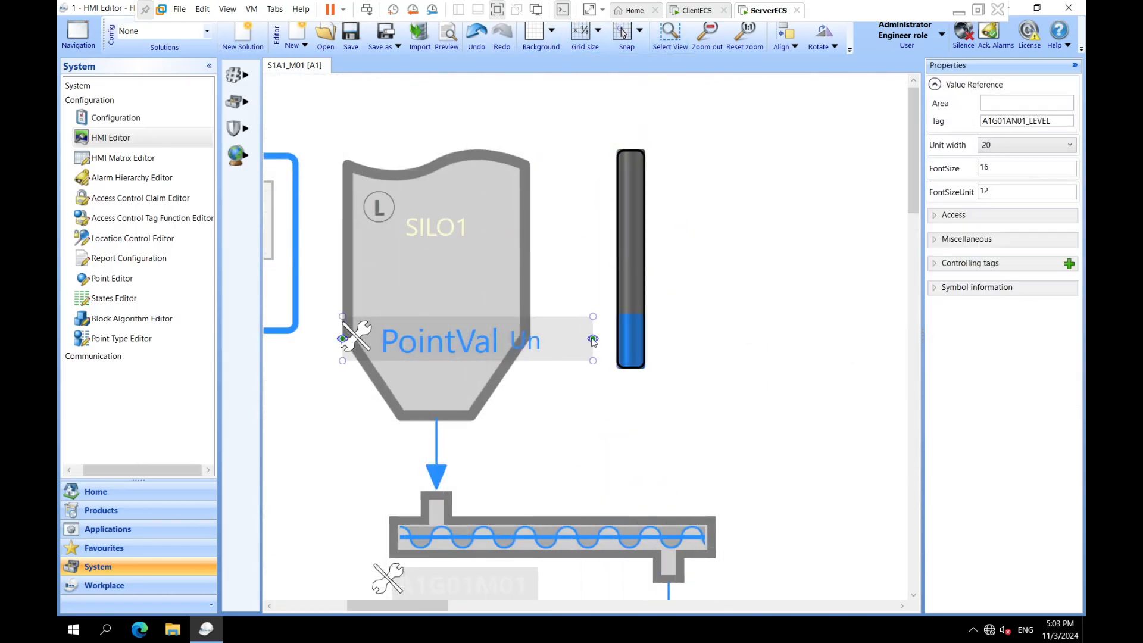
drag(593, 339, 529, 339)
drag(461, 343, 463, 319)
click(586, 348)
Step: Move the fill bar inside Silo 1 next to its right wall and shorten it to fit above the value display
click(630, 315)
drag(624, 303, 494, 304)
drag(503, 391, 507, 289)
drag(499, 168, 499, 180)
click(575, 256)
Step: Copy Silo 1's fill bar and value display together and move the copies down to Silo 2
click(499, 250)
ctrl+click(506, 315)
key(ctrl+c)
key(ctrl+v)
drag(693, 316, 780, 424)
scroll(779, 424, down, 3)
scroll(690, 256, down, 2)
drag(685, 203, 684, 485)
click(717, 399)
Step: Fine-position the copied fill bar and value display inside Silo 2
click(671, 35)
drag(567, 440, 785, 595)
click(589, 359)
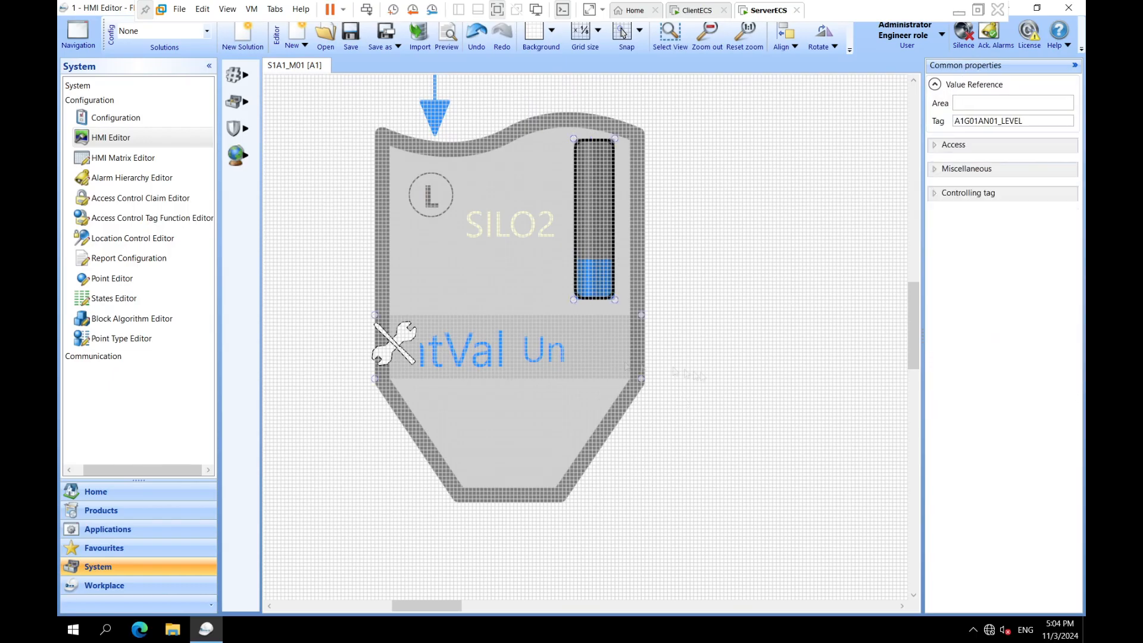
key(Right)
key(Down)
Step: Change the tag of Silo 2's fill bar and value display to A1G01AN02_LEVEL
click(625, 232)
click(613, 234)
click(598, 357)
text(2)
click(774, 209)
click(424, 333)
click(1030, 122)
key(BackSpace)
click(774, 131)
Step: Set the mimic editor to the HMI background with no grid and show the whole mimic
click(550, 33)
click(547, 107)
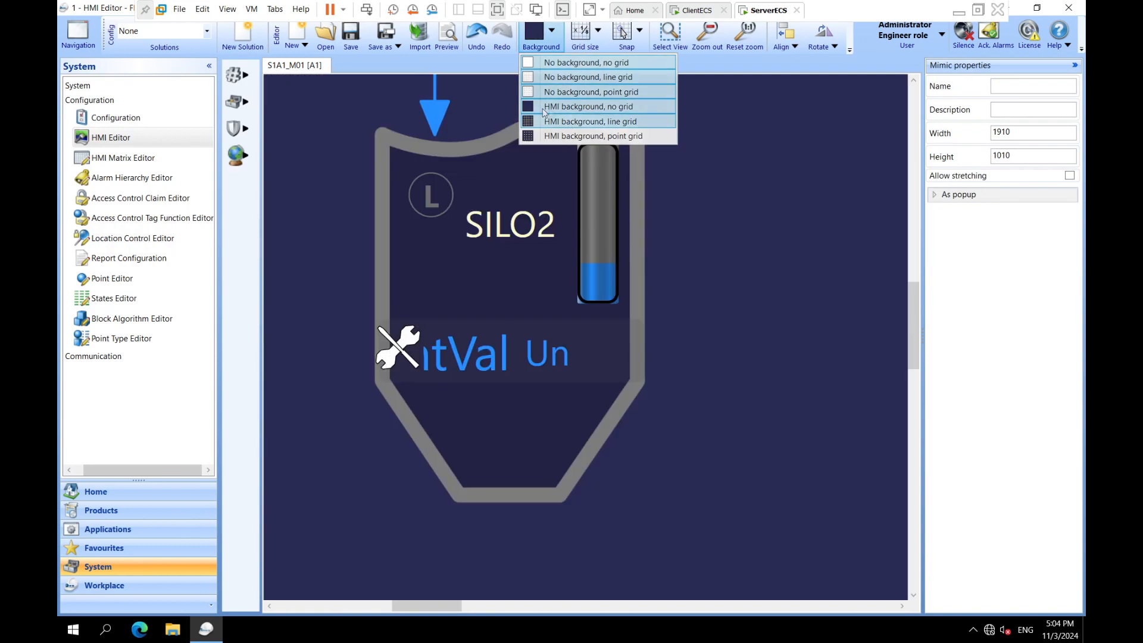
click(704, 37)
scroll(668, 153, up, 6)
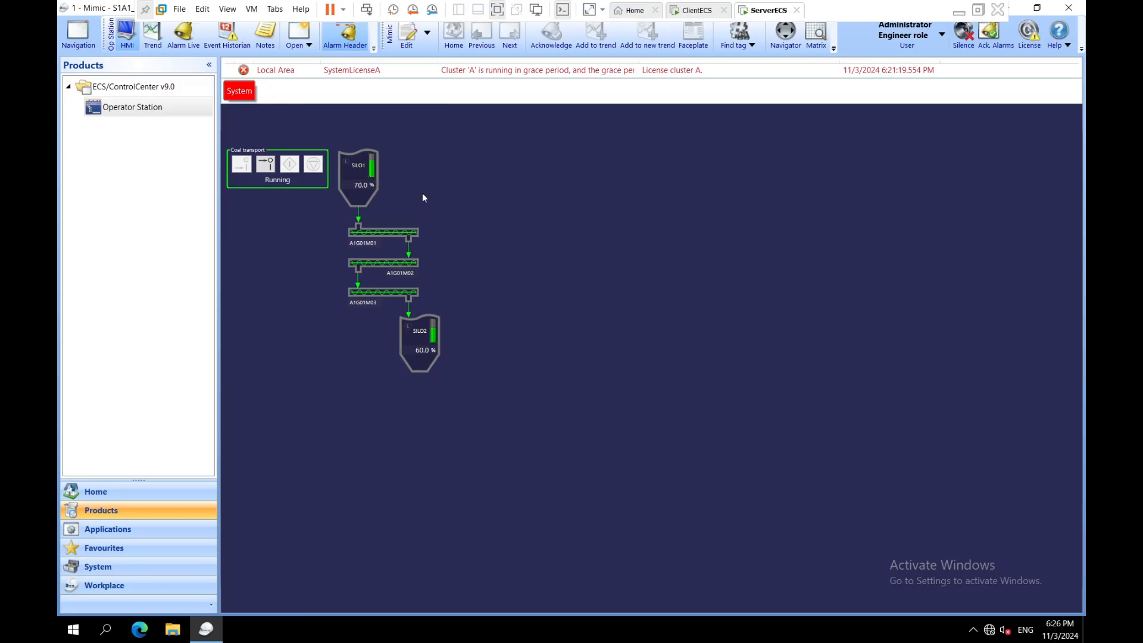
Step: Open the faceplate of Silo 1's fill level in the Operator Station and view its trend
click(373, 184)
drag(573, 203, 628, 147)
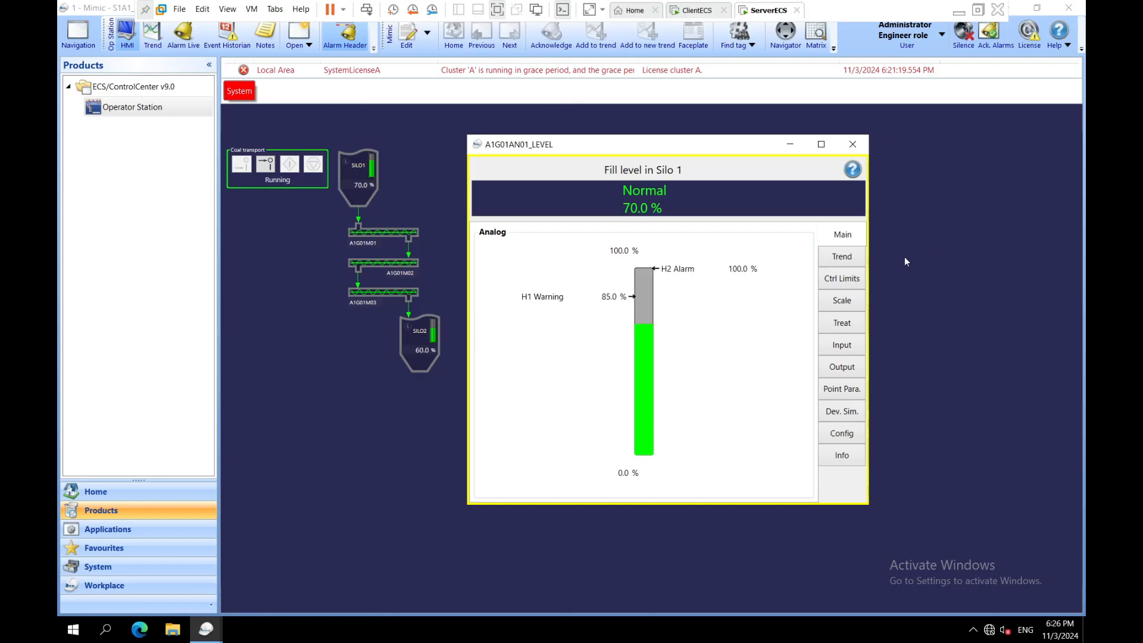
click(842, 256)
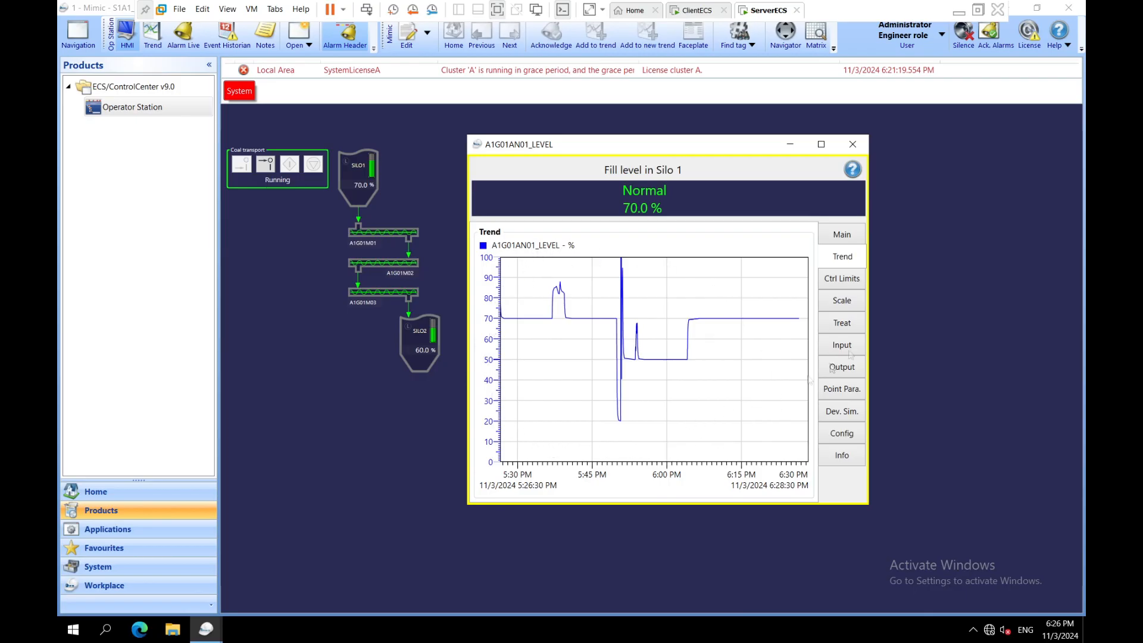
Step: Enable Silo 1's low limits in the control limits: L3 Fatal Alarm, L2 Alarm at 10 % and L1 Warning at 20 %
click(848, 281)
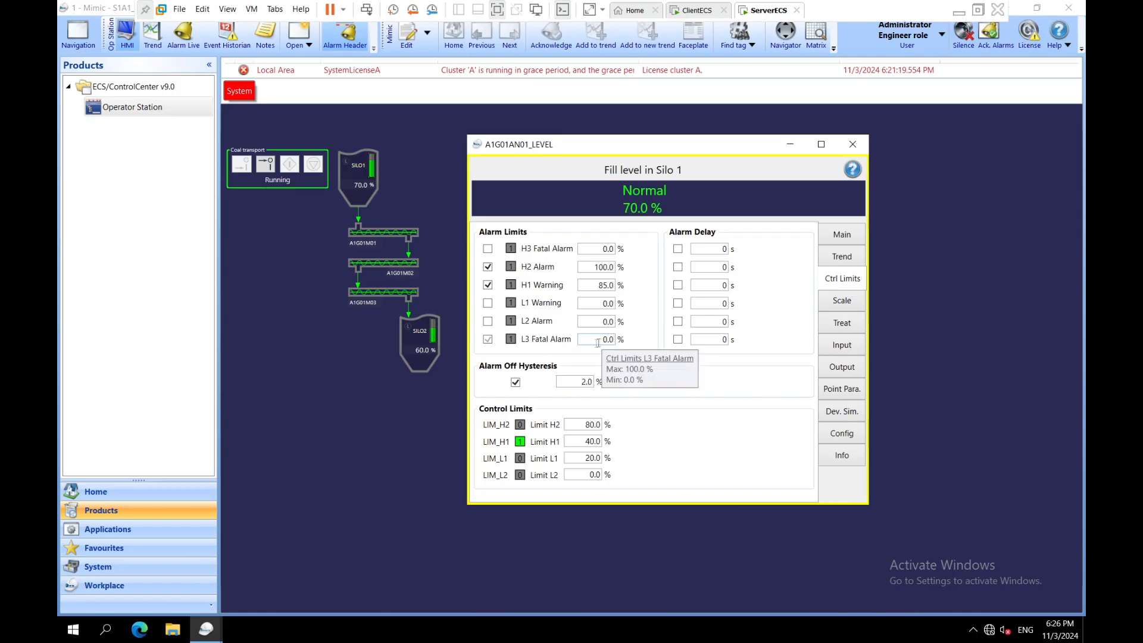
click(603, 323)
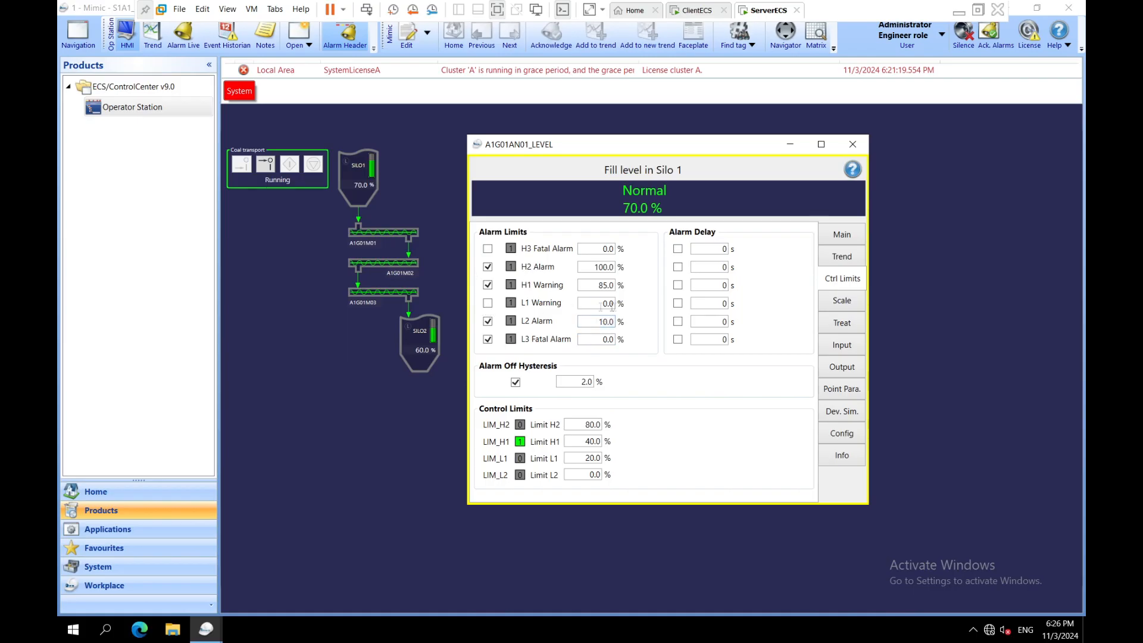
click(599, 307)
Step: Set Silo 1's high alarm limits: H1 Warning at 80 %, H2 Alarm at 90 %, and enable H3 Fatal Alarm at 100 %
click(596, 285)
text(80)
key(shift+Tab)
text(90.0)
click(487, 248)
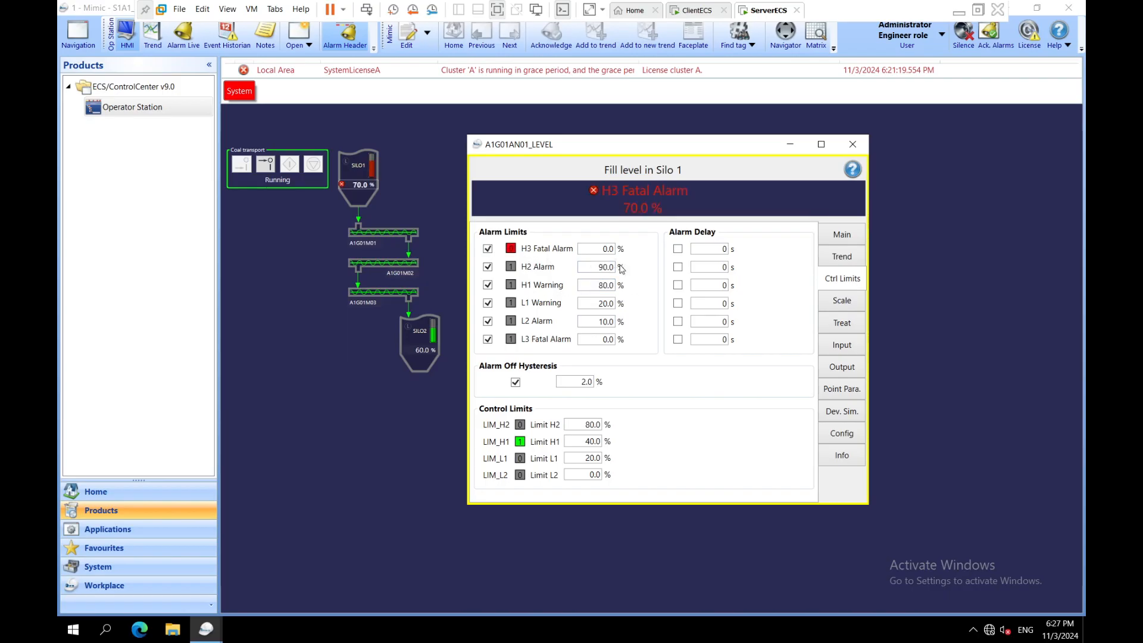
click(607, 249)
text(10)
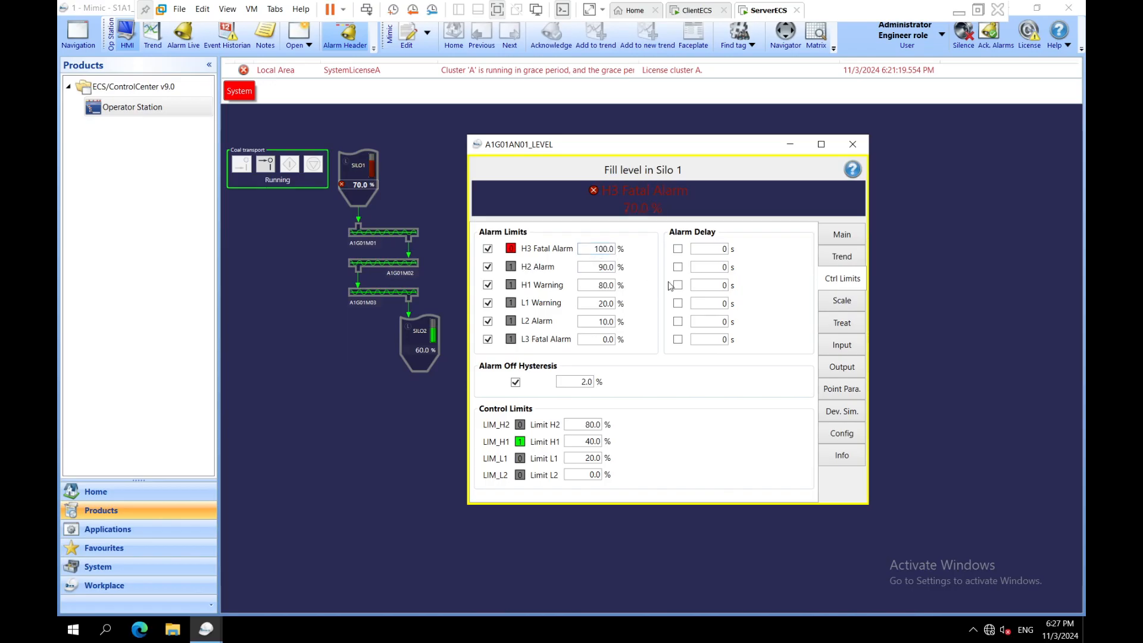
Step: Enable the alarm delays for Silo 1's alarm limits and set the alarm off hysteresis to 1 %
click(691, 340)
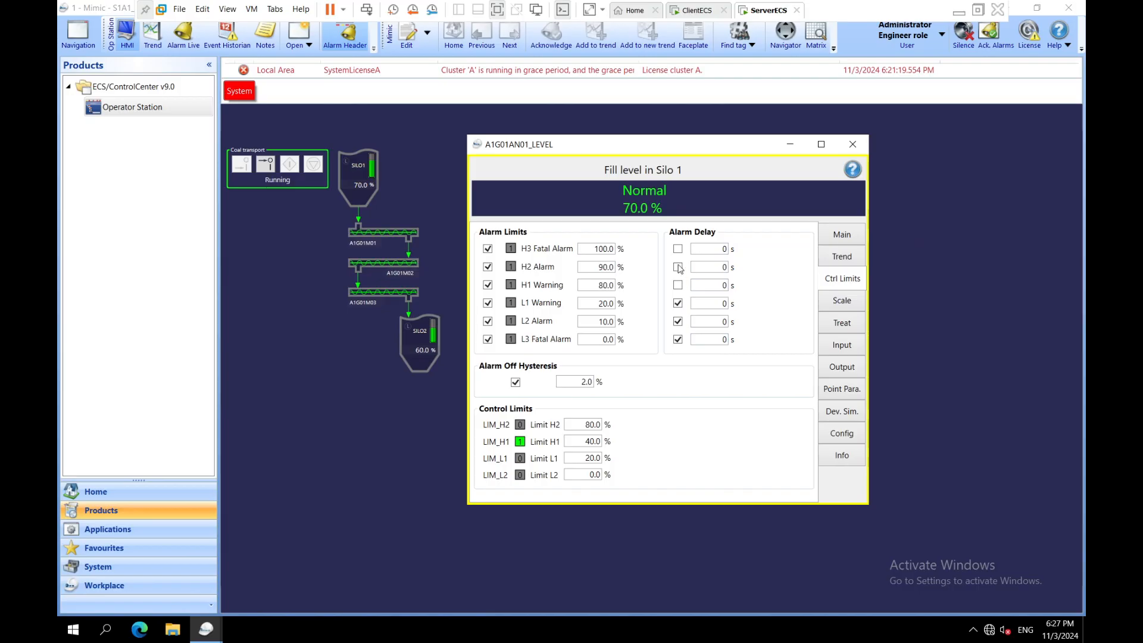
double_click(714, 266)
double_click(718, 284)
double_click(586, 381)
text(1)
drag(585, 441, 635, 442)
Step: View Silo 1's scaling and signal treatment, and set its manual device simulation value to 85 %
click(844, 302)
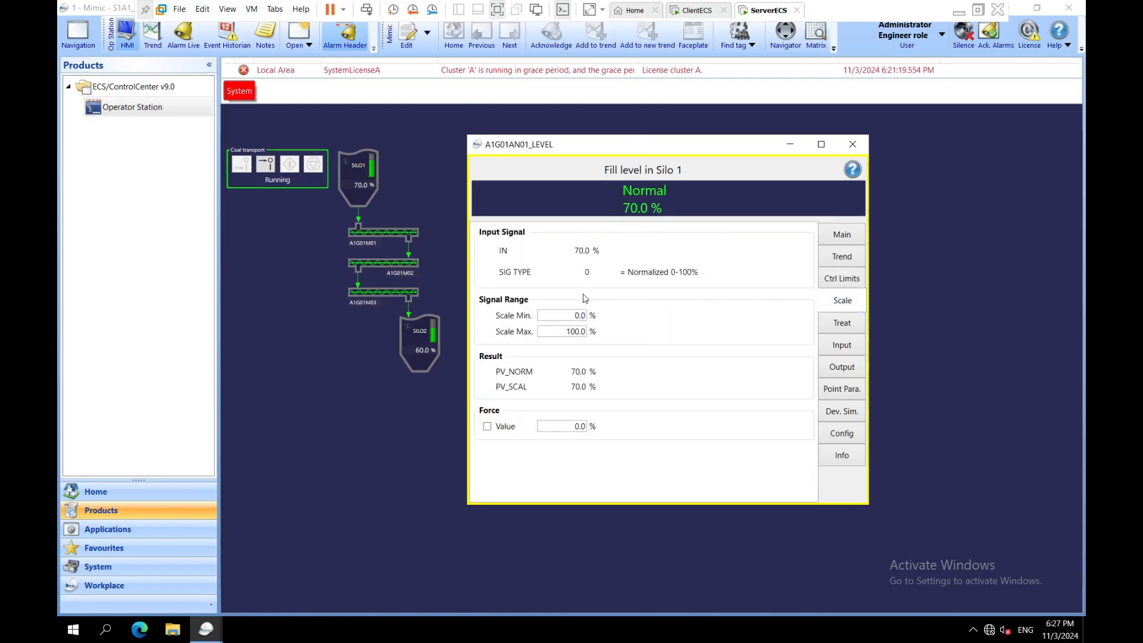
click(842, 329)
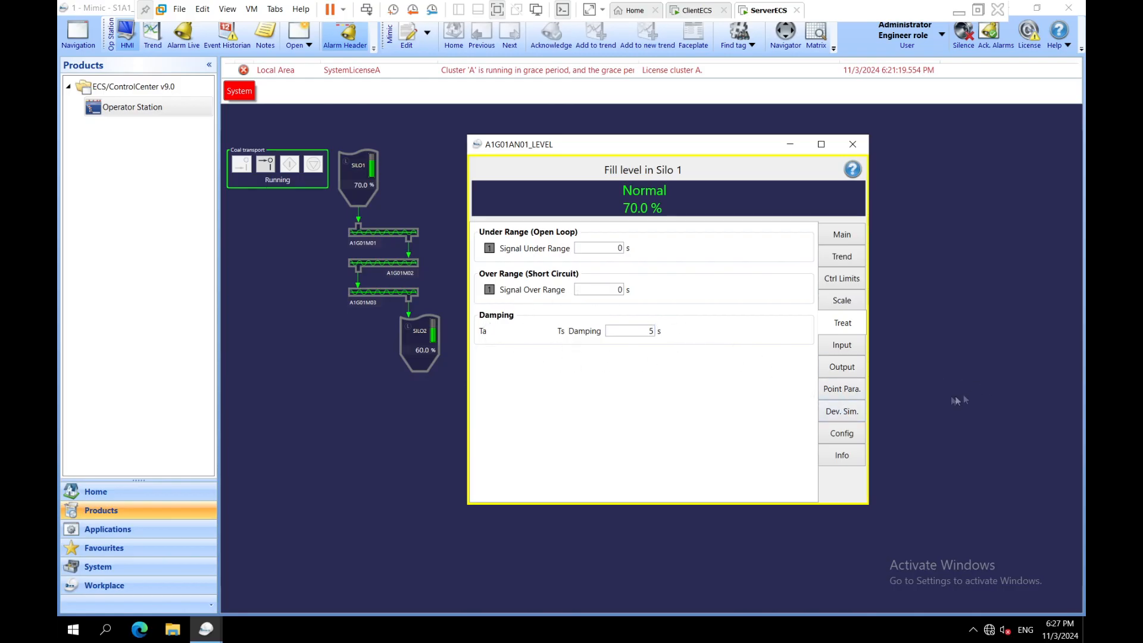
click(847, 411)
double_click(608, 250)
text(85.0)
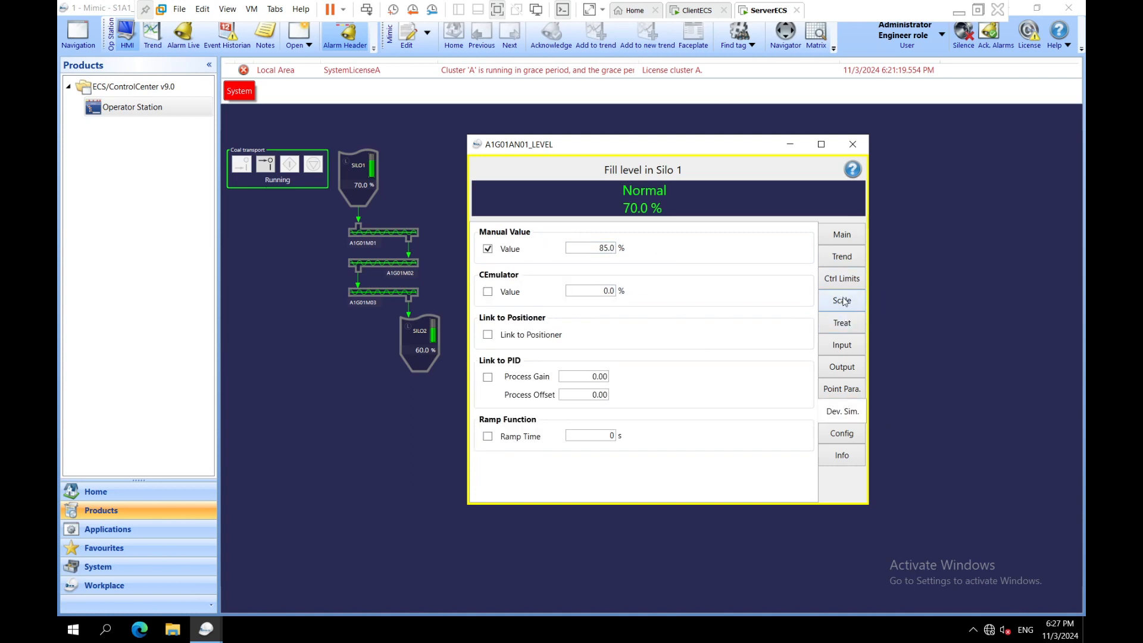
Step: Examine the signal treatment, inputs, outputs, alarm suppression and point limits of Silo 1's fill level
click(843, 322)
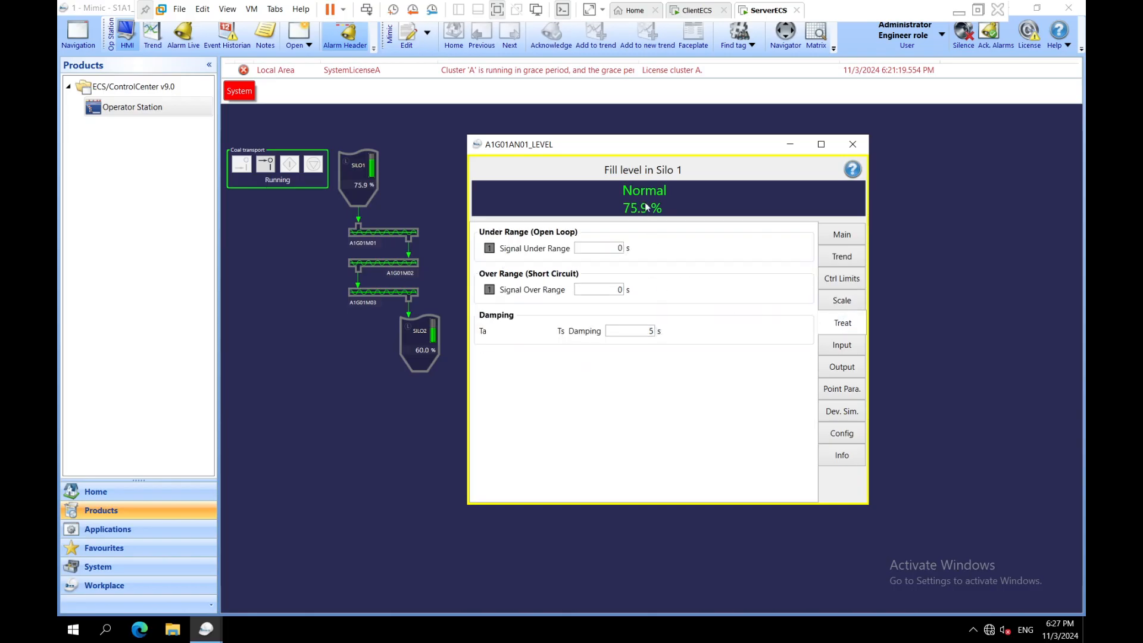
click(840, 345)
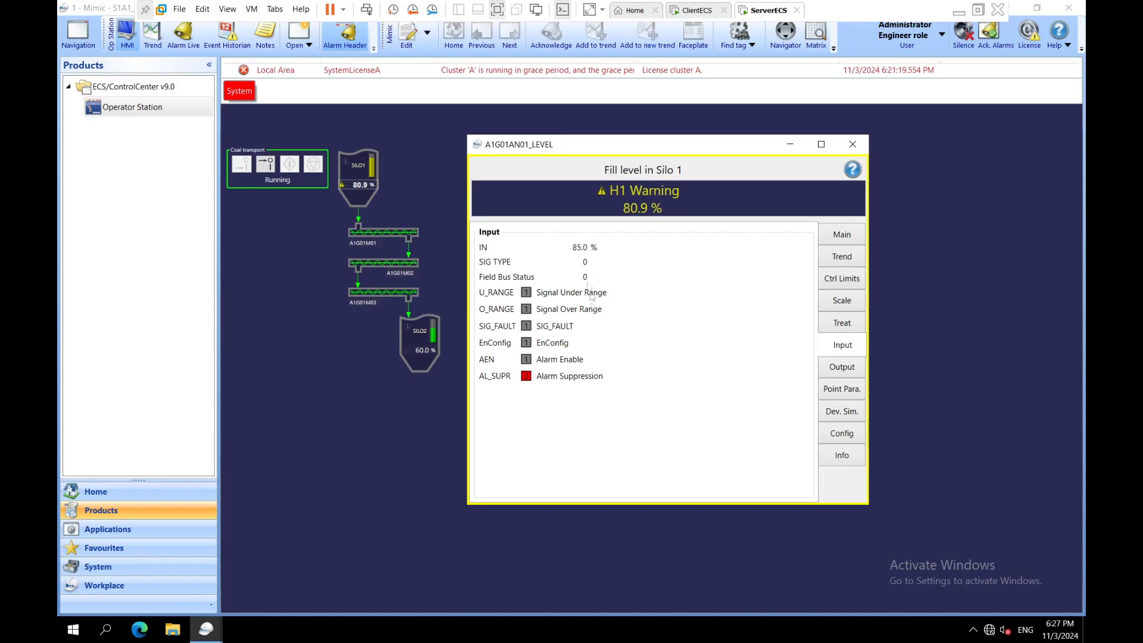
click(857, 367)
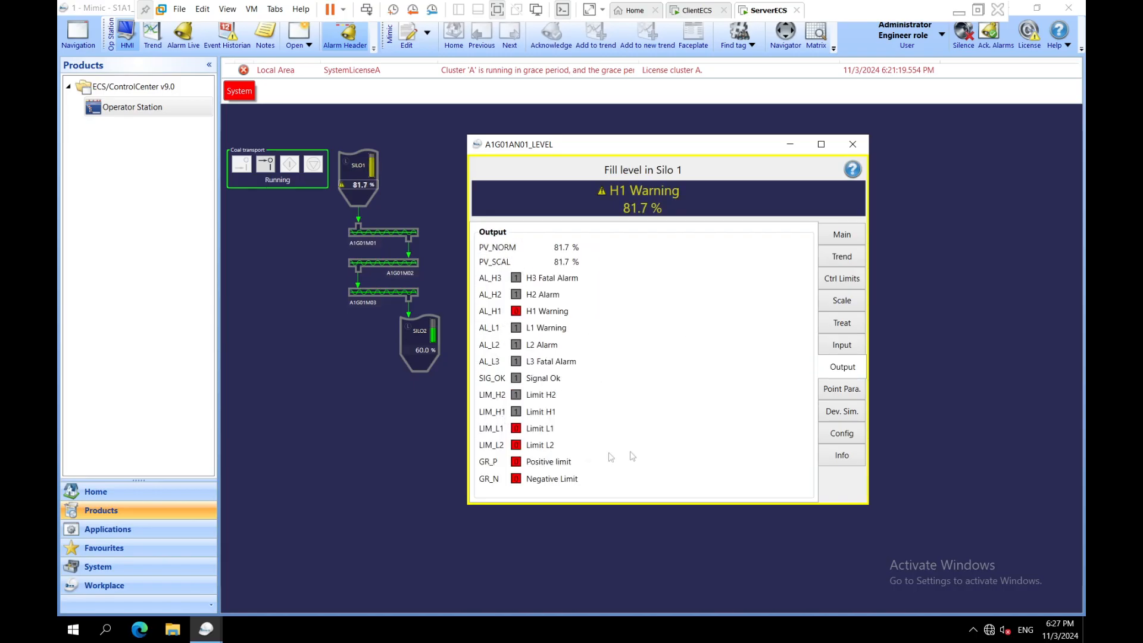
click(842, 388)
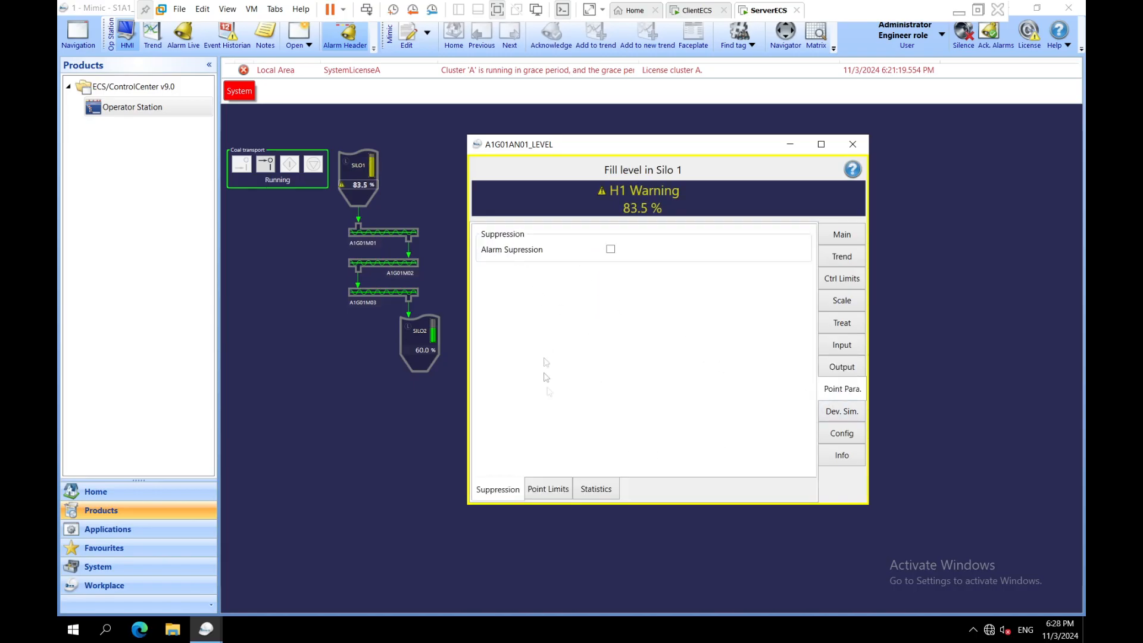
click(547, 490)
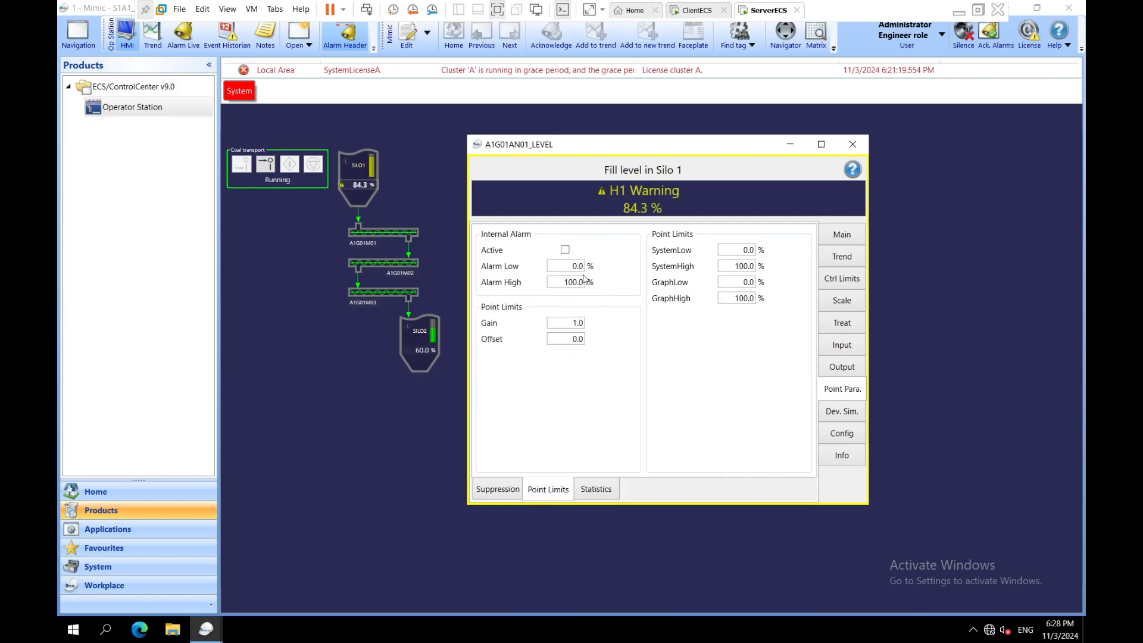
click(566, 283)
click(565, 249)
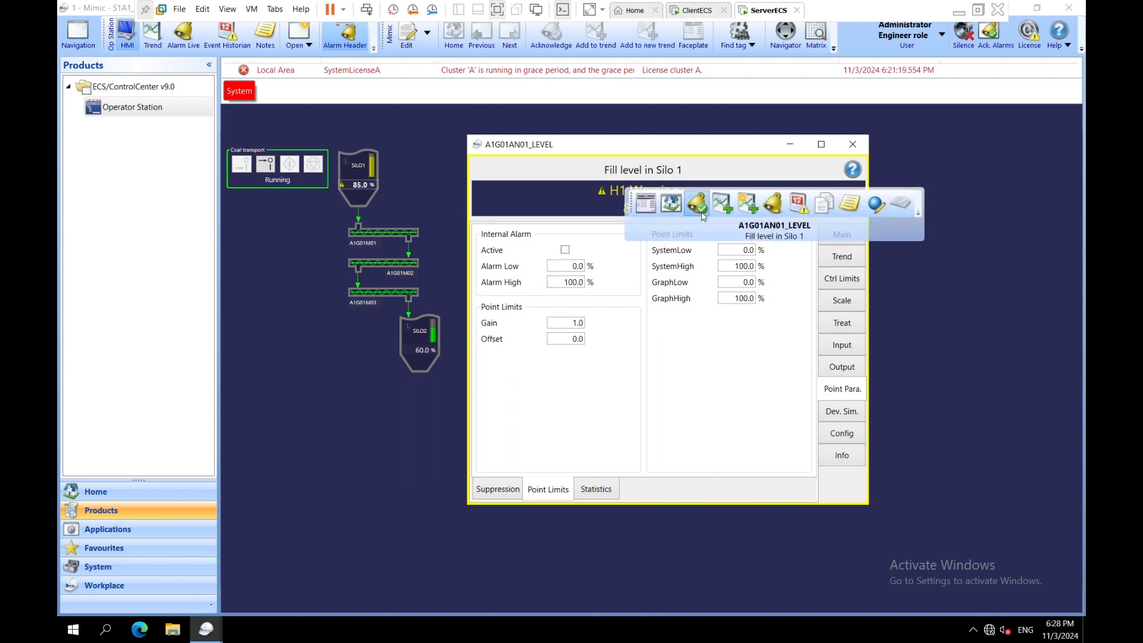
Step: Review the device simulation, alarm configuration and block information of Silo 1's fill level, and close its faceplate
click(846, 410)
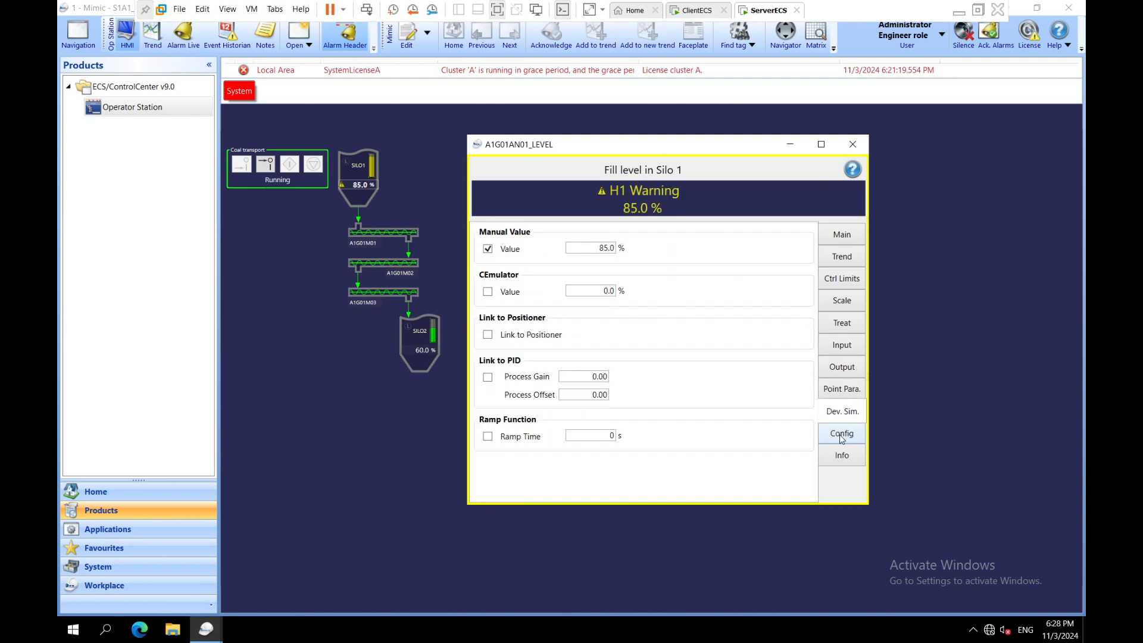
click(841, 435)
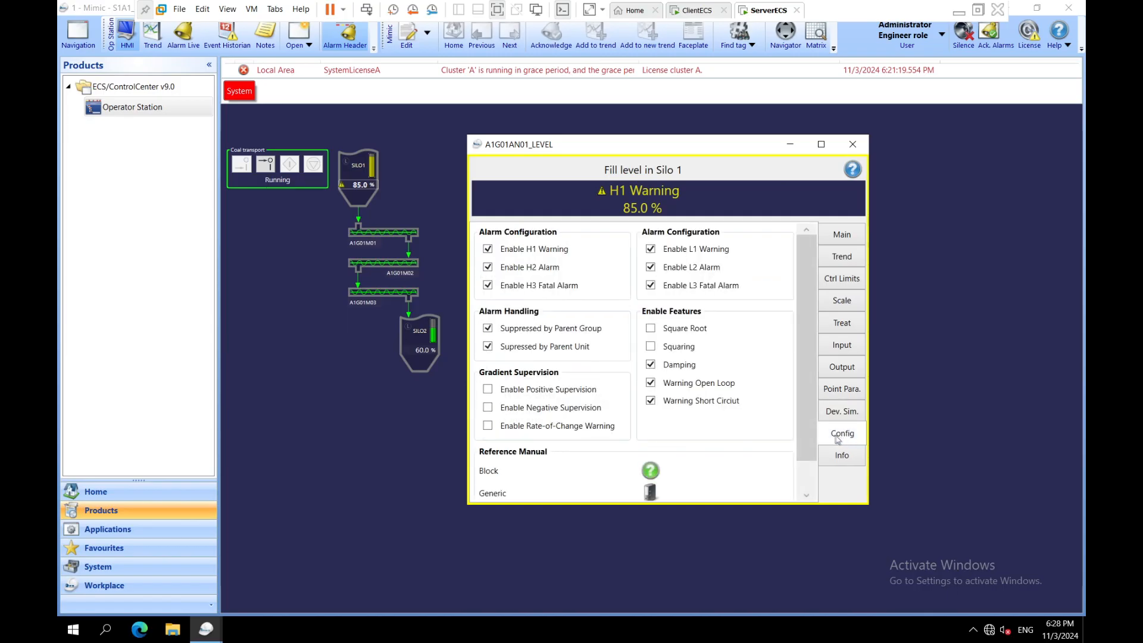
mouse_move(810, 428)
mouse_down()
mouse_move(809, 441)
mouse_move(811, 430)
mouse_up()
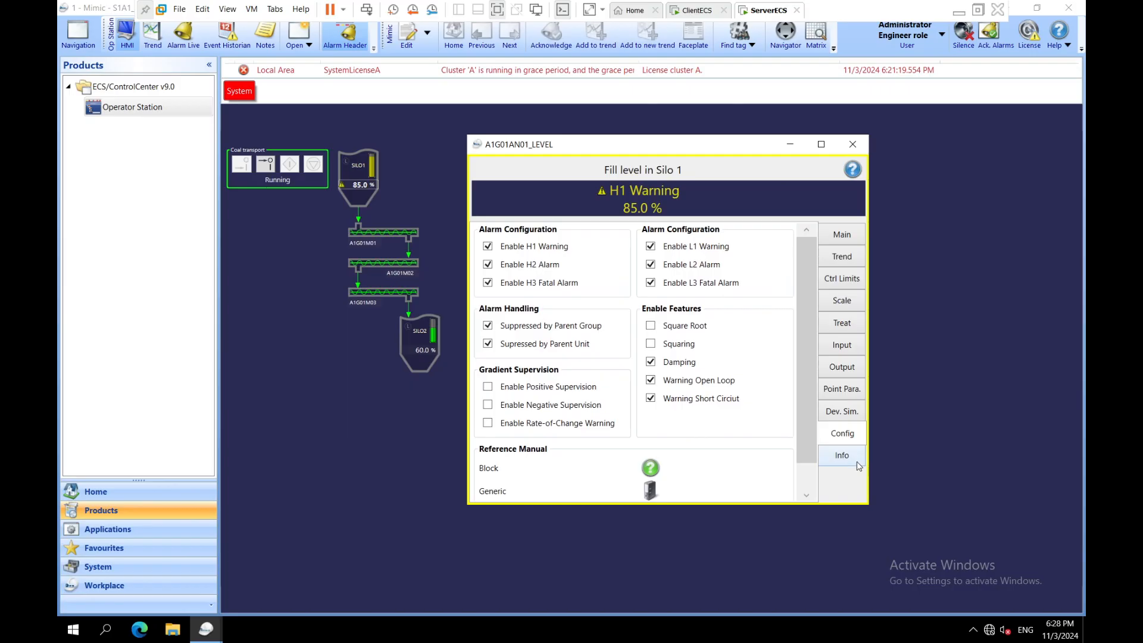
click(859, 466)
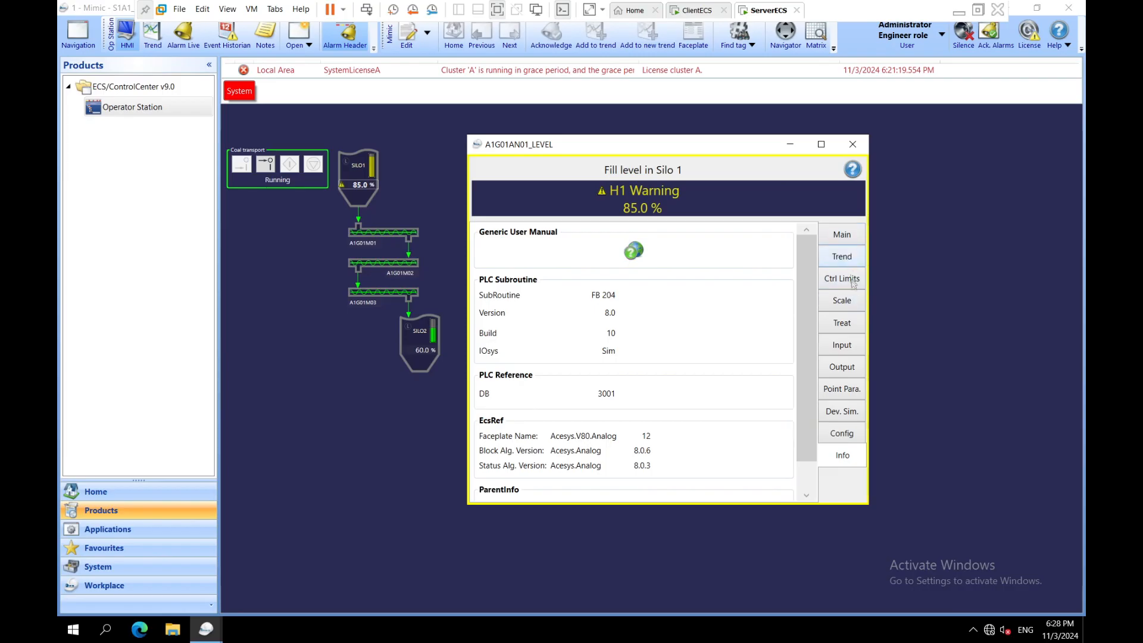
click(852, 144)
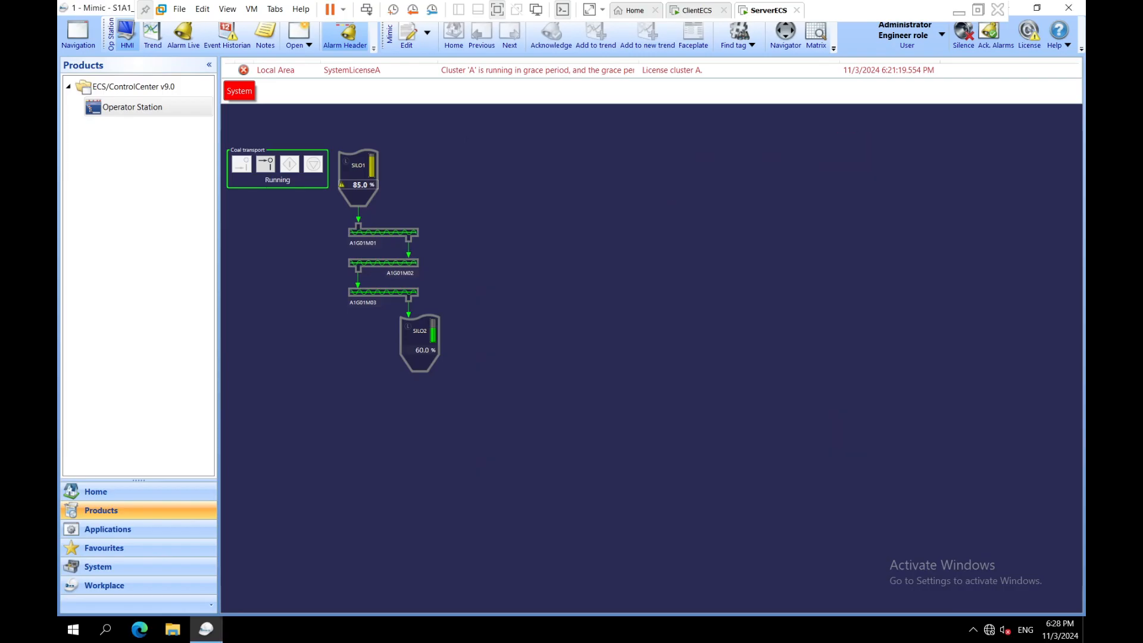
Step: Open the faceplate of Silo 2's fill level, view its trend and show its control limits
click(431, 351)
click(867, 270)
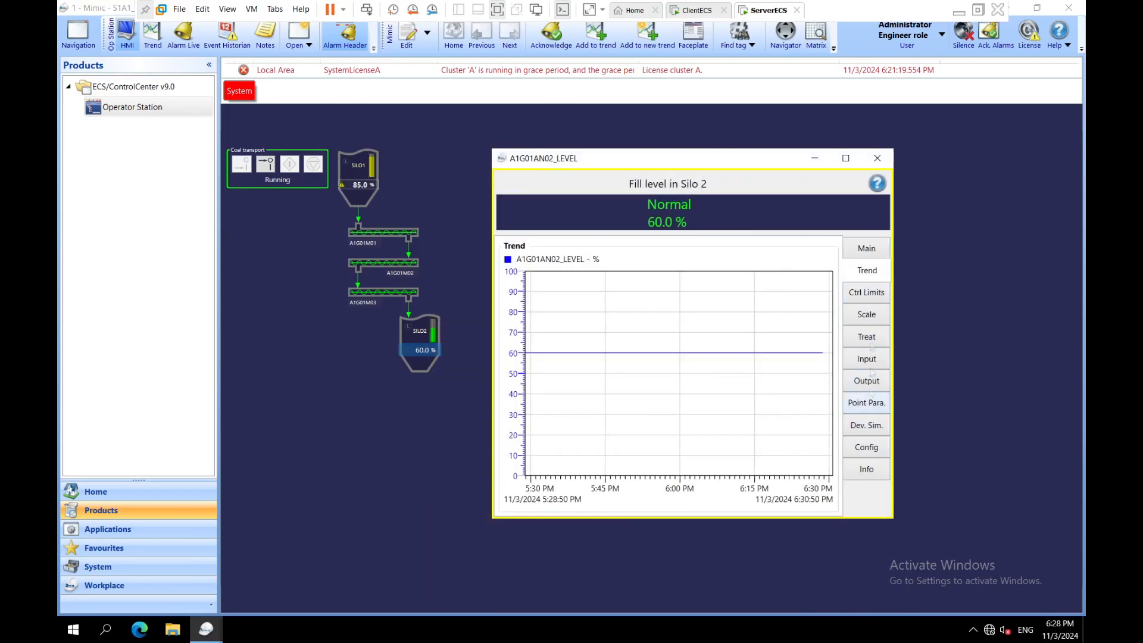
click(867, 293)
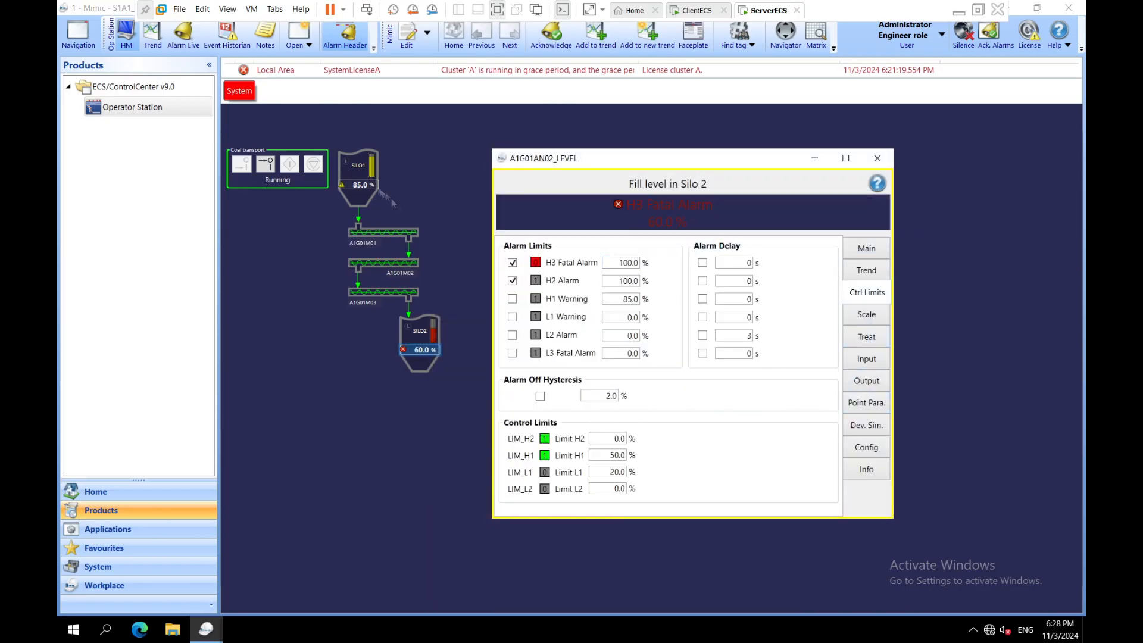
Step: Set Silo 1's manual device simulation value to 70 % and return to Silo 2's fill level faceplate
click(368, 185)
click(744, 463)
double_click(499, 299)
text(10)
key(Return)
click(750, 195)
Step: Set Silo 2's high alarm limits to 90 % for H2 Alarm and 80 % for H1 Warning
double_click(631, 281)
text(90)
key(Return)
double_click(620, 299)
text(80)
key(Return)
Step: Set Silo 2's L1 Warning limit, enable L2 Alarm at 10 % and enable L3 Fatal Alarm
double_click(622, 318)
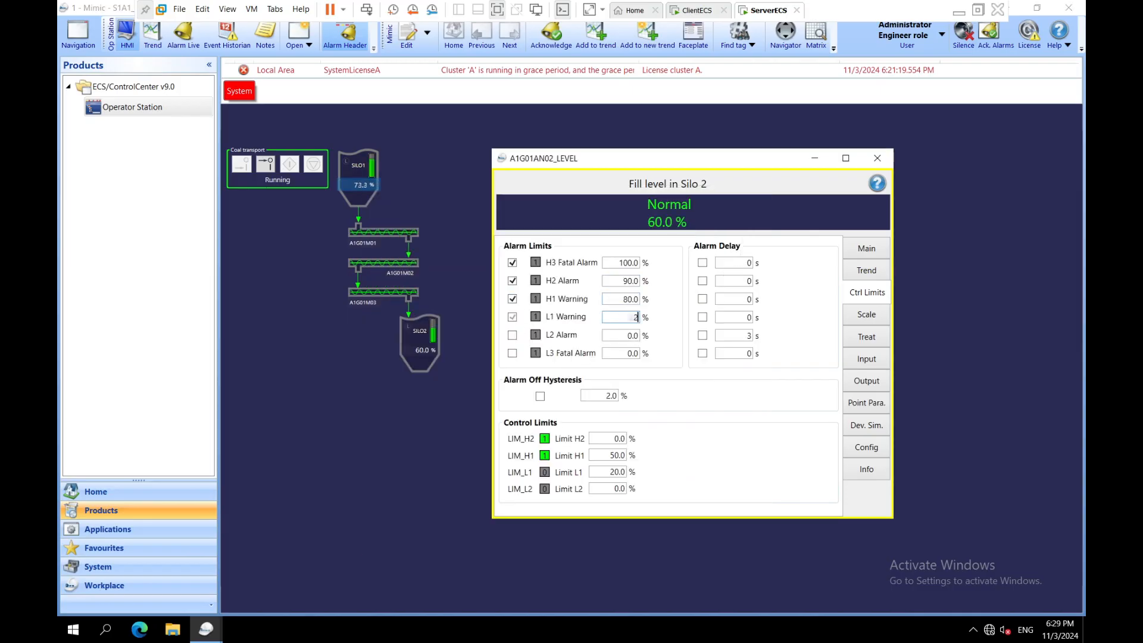
click(510, 337)
double_click(624, 337)
text(10)
key(Return)
click(512, 353)
Step: Enable the alarm delays for Silo 2's alarm limits and enable the alarm off hysteresis at 1 %
click(702, 263)
click(702, 280)
click(702, 317)
click(702, 335)
click(702, 353)
double_click(748, 299)
click(540, 395)
double_click(613, 397)
text(1)
key(Return)
Step: Set Silo 2's control limits to 80 % for Limit H2 and 40 % for Limit H1, and close its faceplate
double_click(617, 439)
text(80)
key(Return)
double_click(616, 455)
text(40)
key(Return)
click(871, 322)
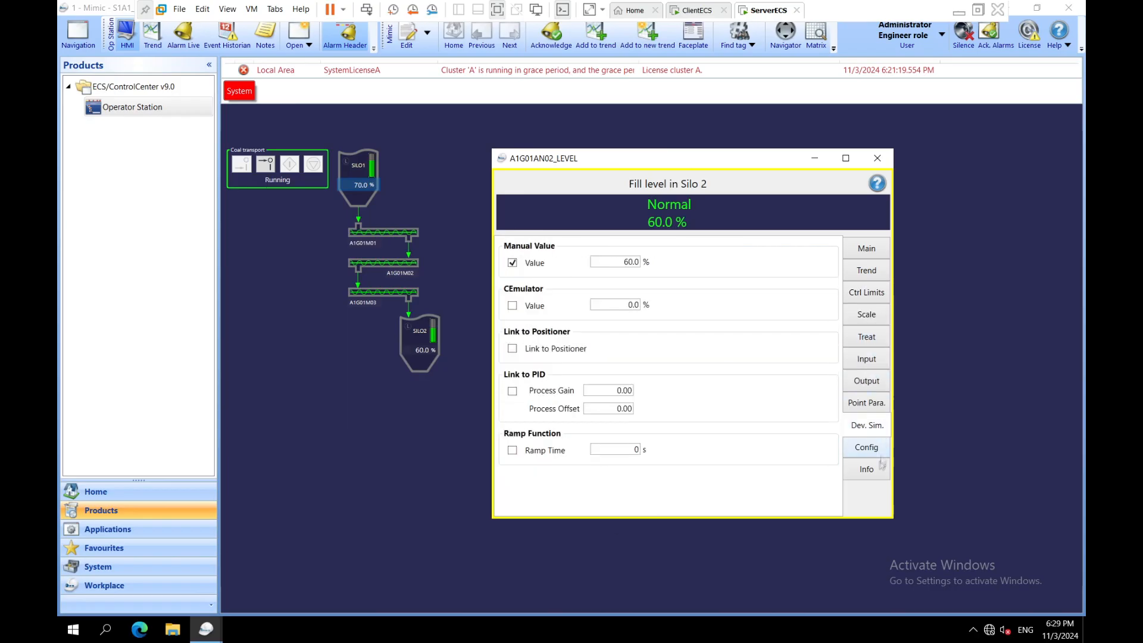
click(877, 158)
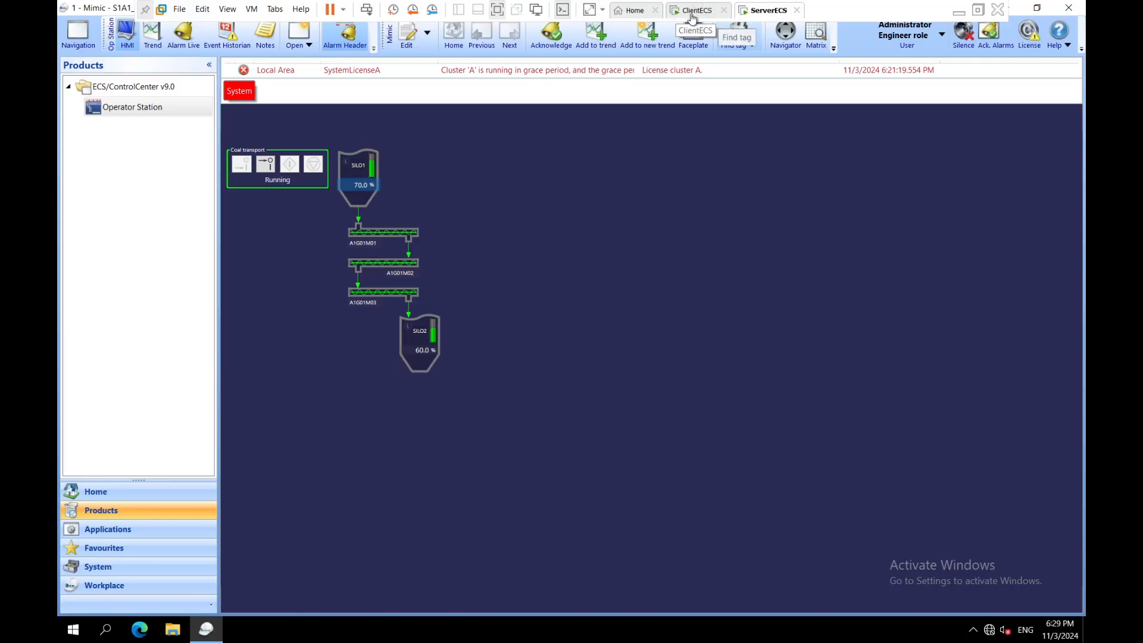
Step: Switch to SIMATIC Manager on ClientECS, close the block editor, and show the project's online blocks in a window beside the offline ones
click(693, 14)
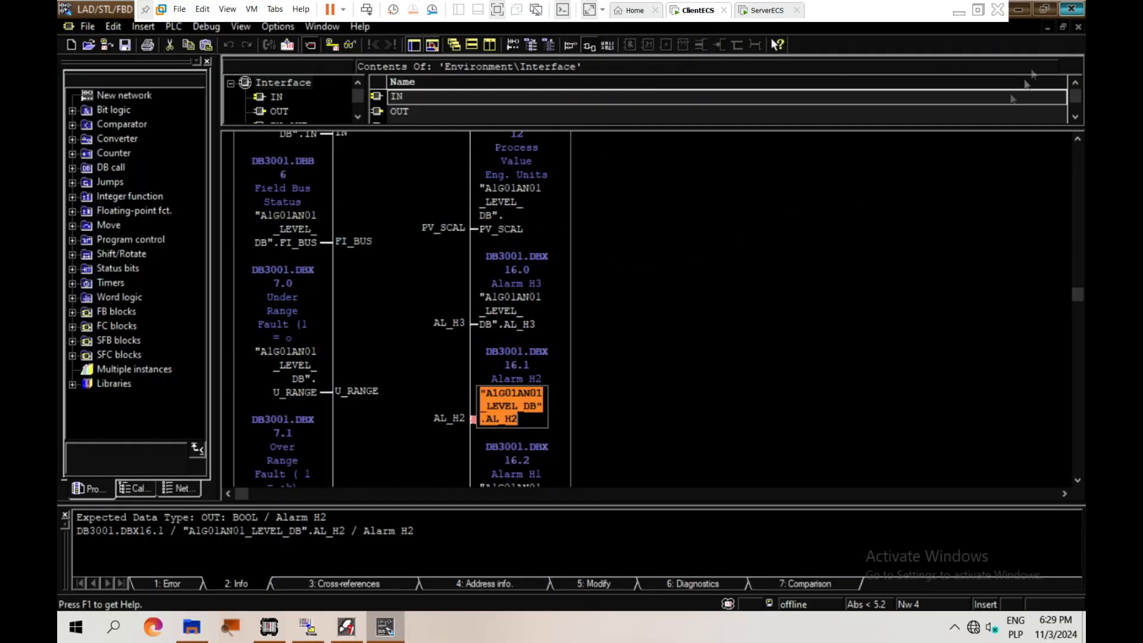
right_click(385, 626)
click(363, 593)
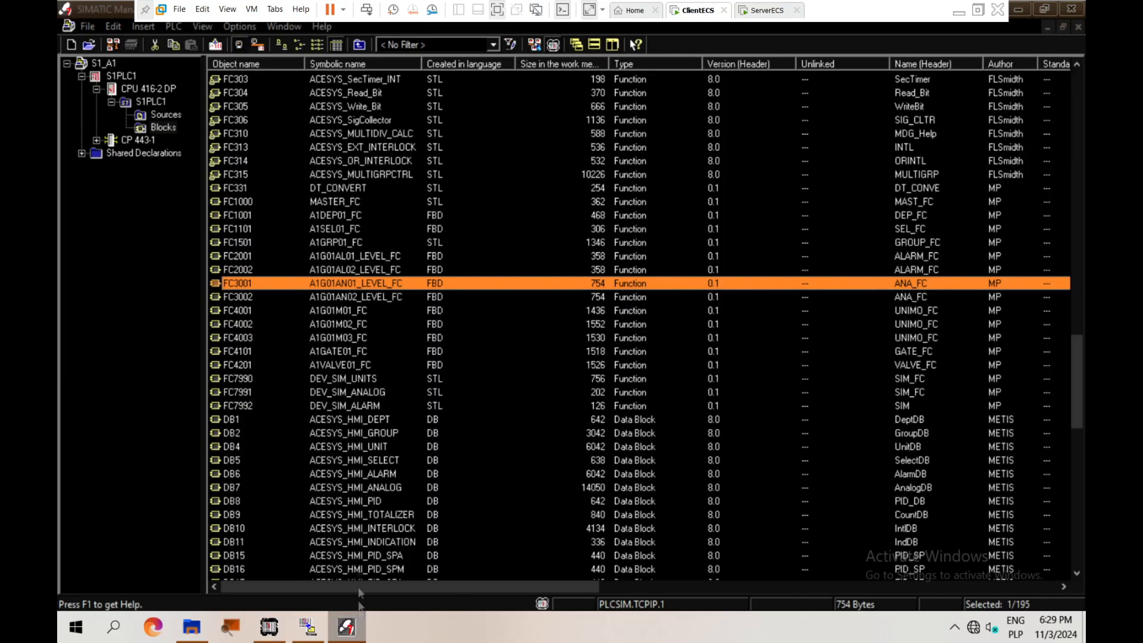
click(259, 48)
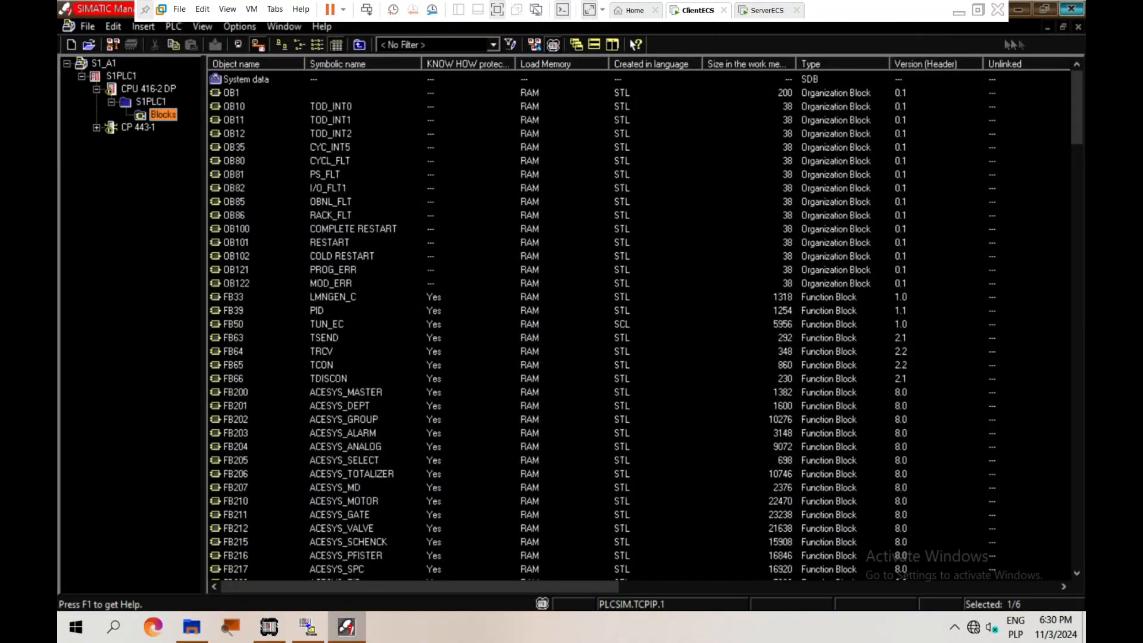
click(1063, 27)
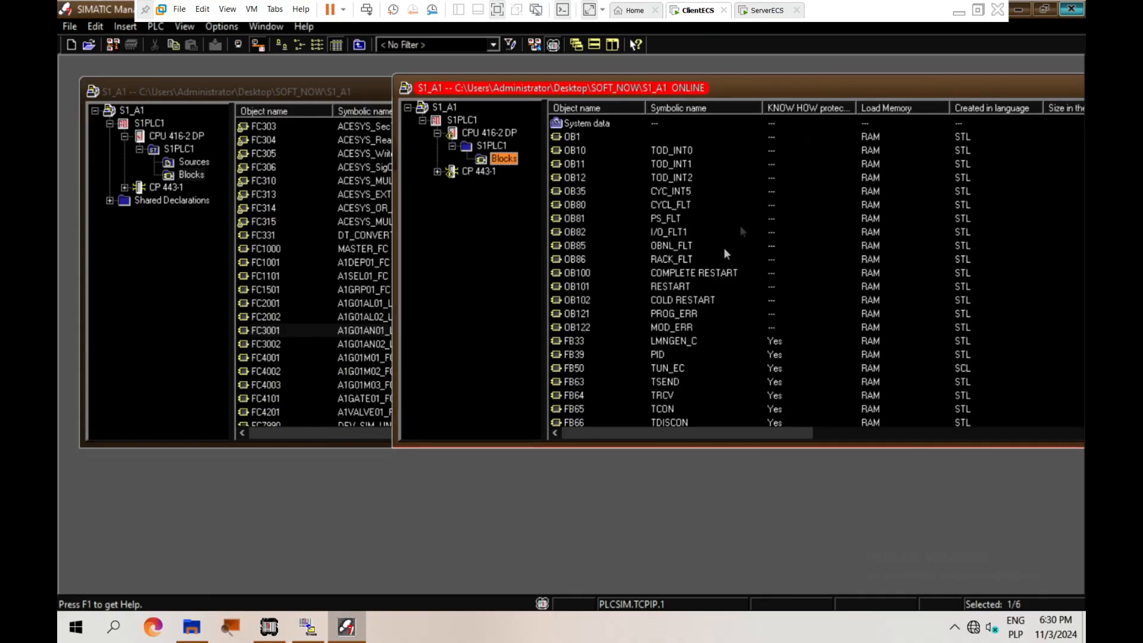
Step: Copy the online data blocks DB3001 and DB3002 into the offline project, overwriting the existing blocks
key(3)
scroll(690, 285, down, 1)
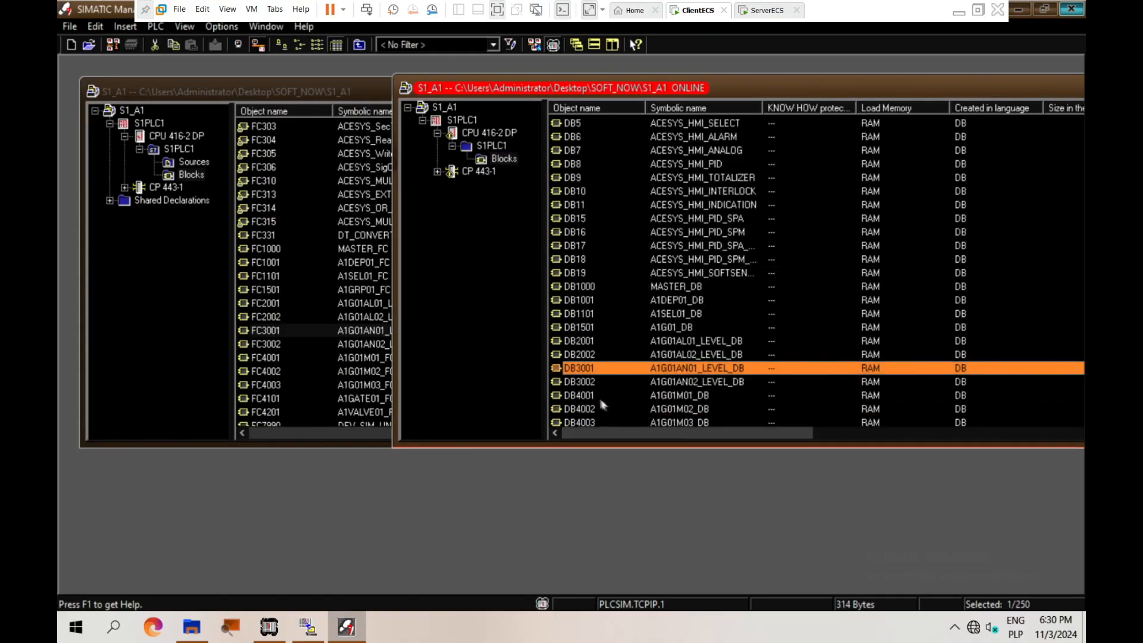
ctrl+click(594, 383)
click(338, 359)
key(ctrl+v)
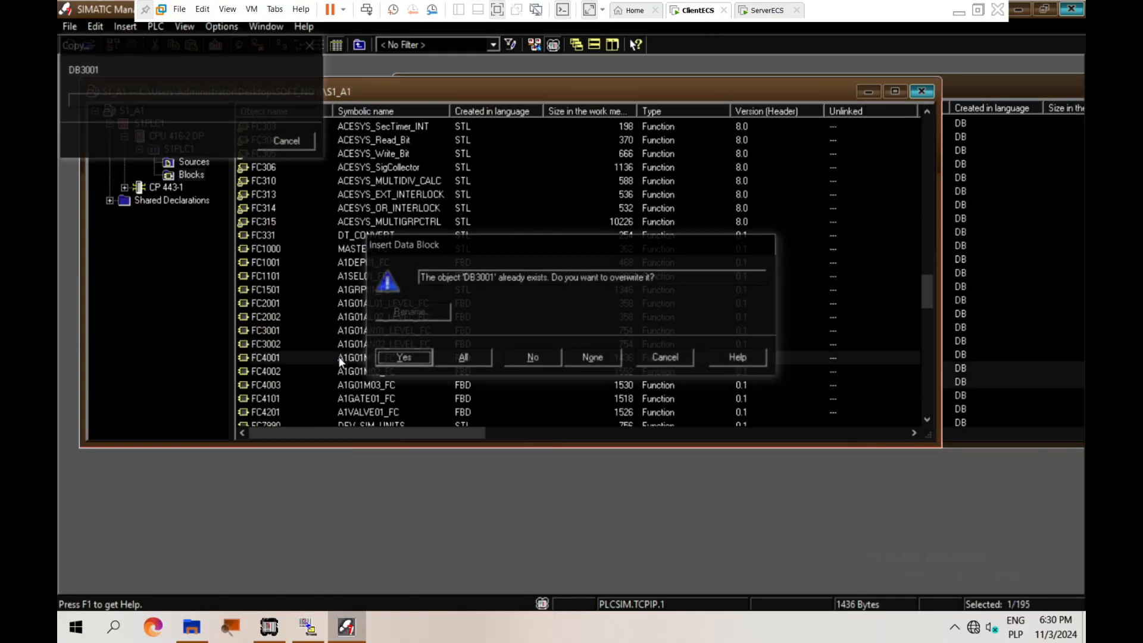
click(472, 358)
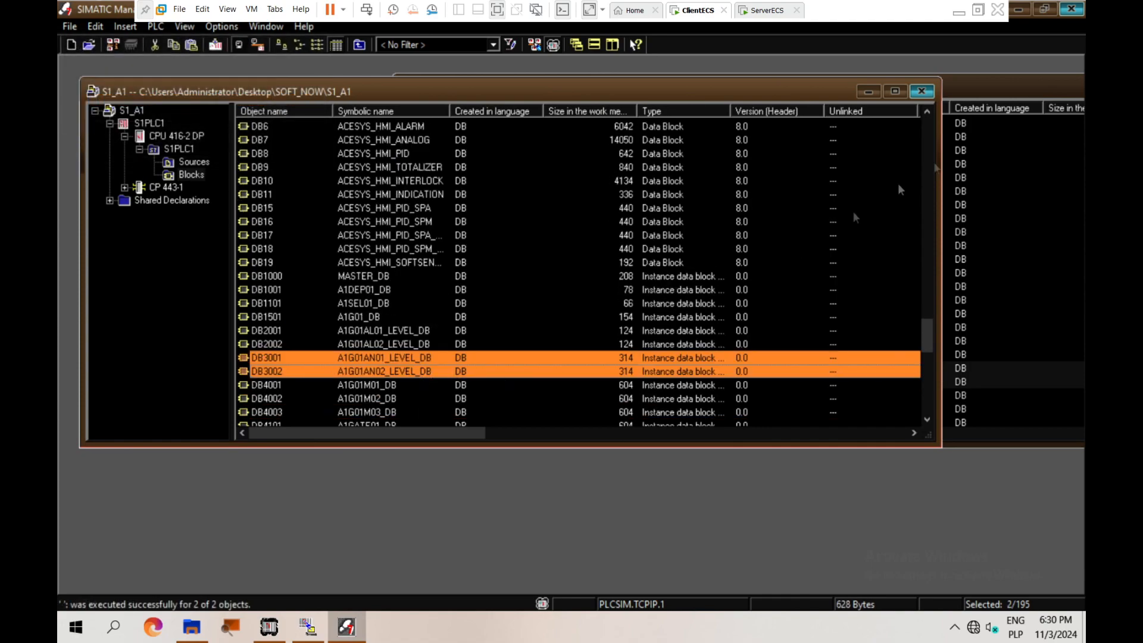
Step: Close the online project window and maximize the offline one
drag(992, 92, 966, 92)
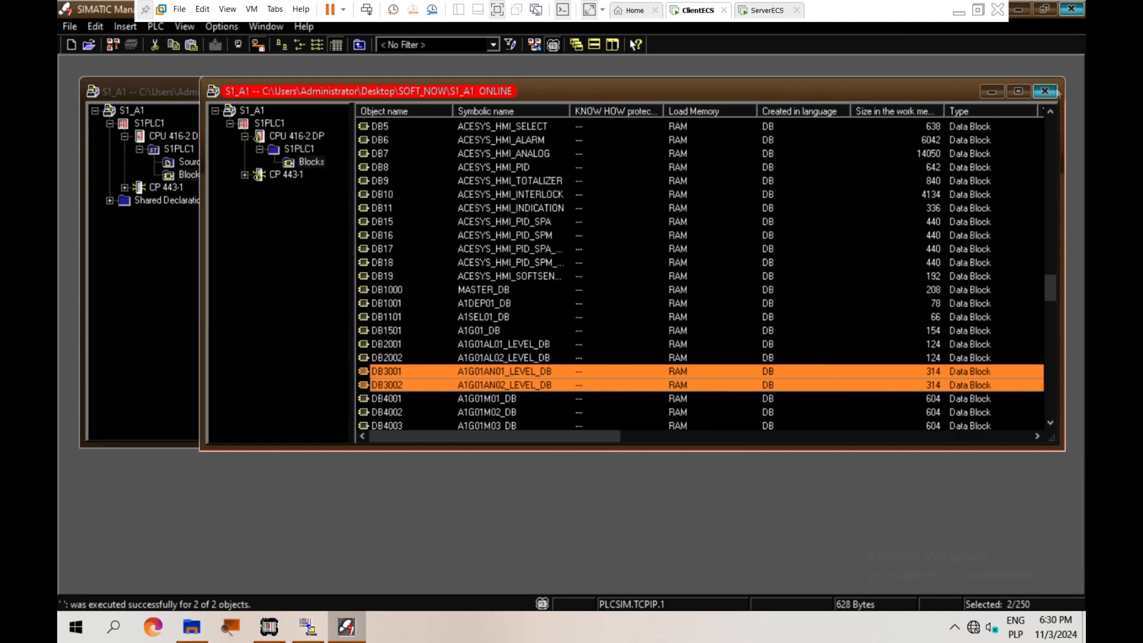
click(1044, 92)
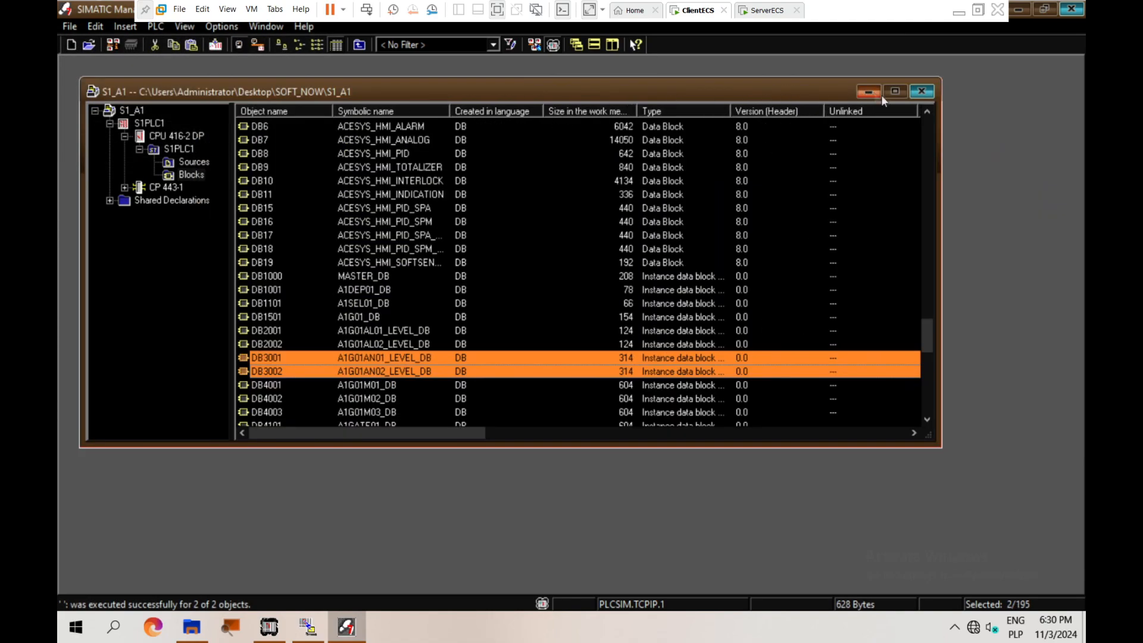
click(897, 91)
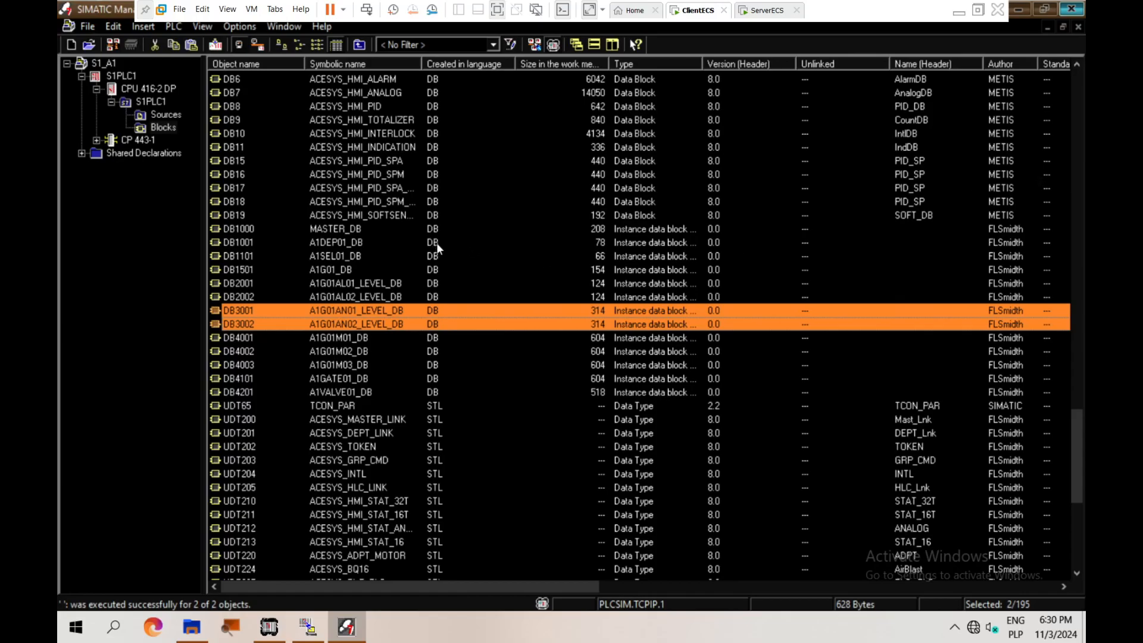
Step: Open the group block FC1501 (A1GRP01_FC) in the block editor and display it as FBD
click(350, 258)
text(fc15)
scroll(345, 268, down, 2)
double_click(239, 487)
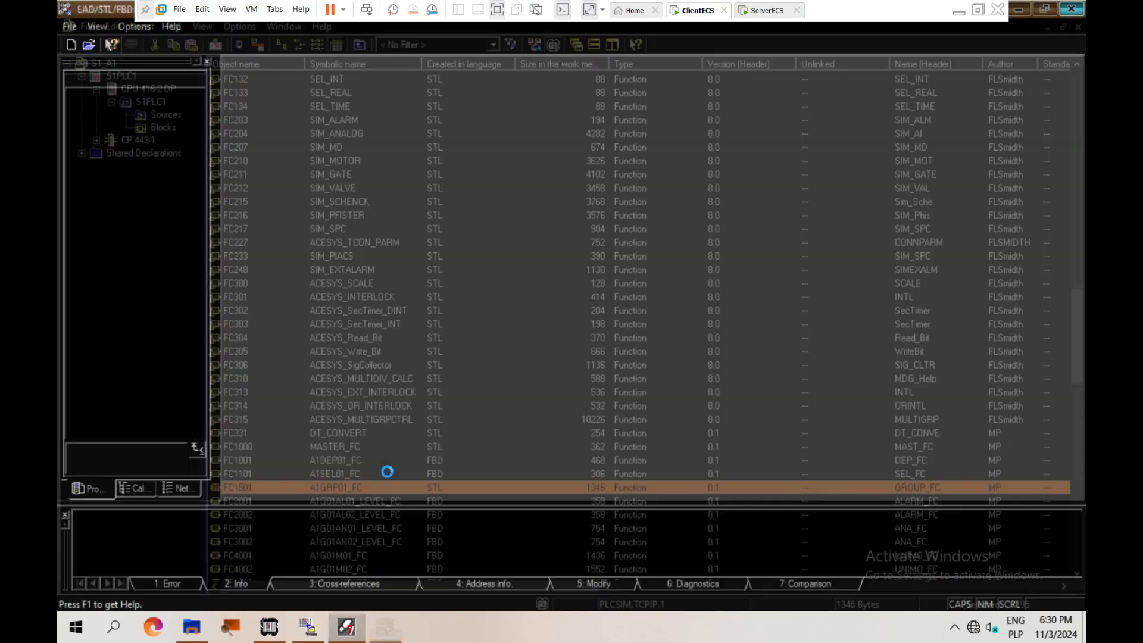
key(ctrl+3)
scroll(472, 327, up, 2)
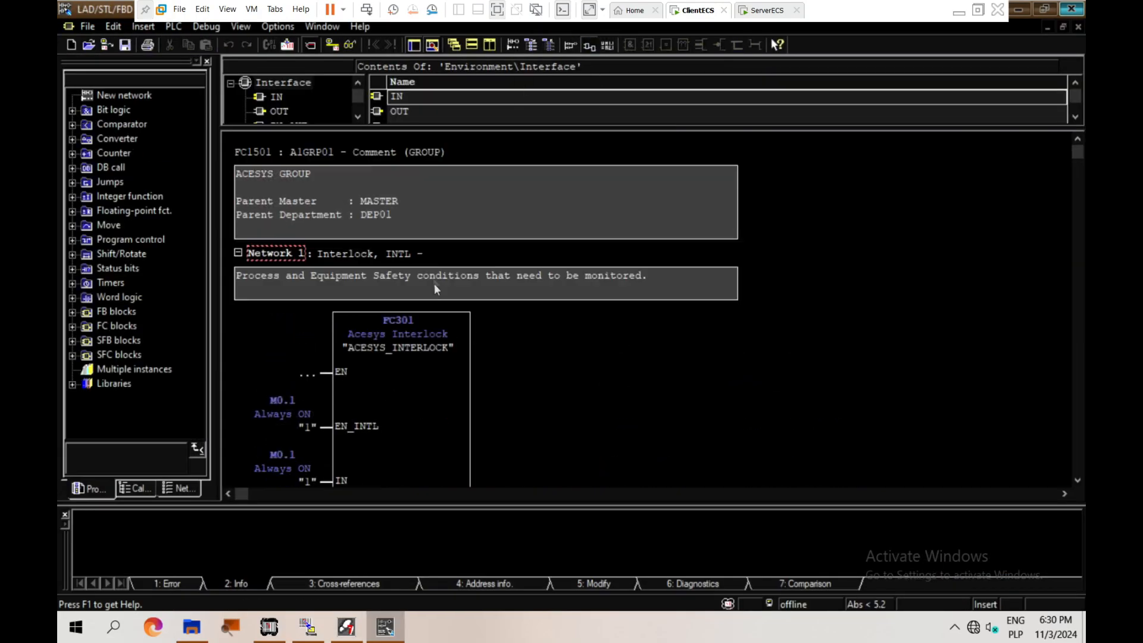
Step: Open the Silo 1 fill level block FC3001 (A1G01AN01_LEVEL_FC) from the offline block list
click(347, 631)
click(275, 411)
text(fc30)
double_click(241, 525)
Step: Title Network 1 of group block FC1501 "Interlock, INTL - Silo 1 is not empty"
click(322, 27)
click(408, 179)
click(461, 256)
text(Si)
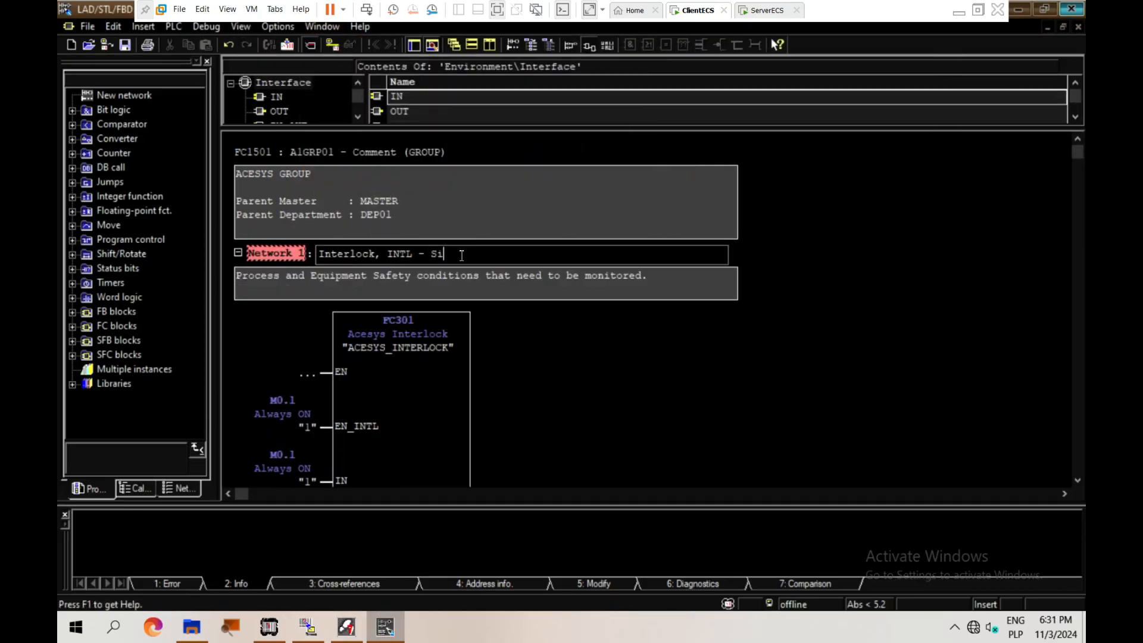
text(lo 1 is not empty)
click(620, 322)
Step: Look up the alarm outputs in FC3001 and assign "A1G01AN01_LEVEL_DB".AL_L2 to the IN input of FC1501's Network 1 interlock
click(322, 28)
click(408, 195)
scroll(497, 355, down, 13)
scroll(498, 355, down, 10)
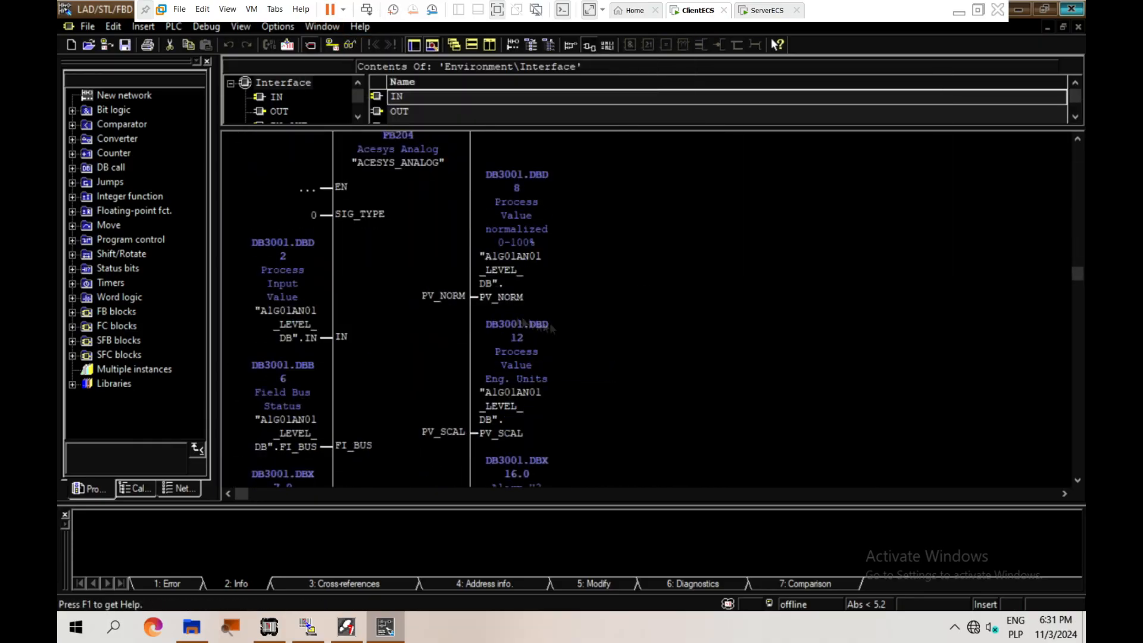
click(322, 27)
click(408, 180)
scroll(443, 334, down, 3)
click(309, 361)
text("A1G01AN01_LEVEL_DB".AL_L2)
click(445, 354)
Step: Duplicate the interlock network in FC1501 and retitle the copy "Interlock, INTL - Silo 2 is not overfill"
scroll(445, 354, down, 2)
scroll(440, 349, up, 4)
key(ctrl+v)
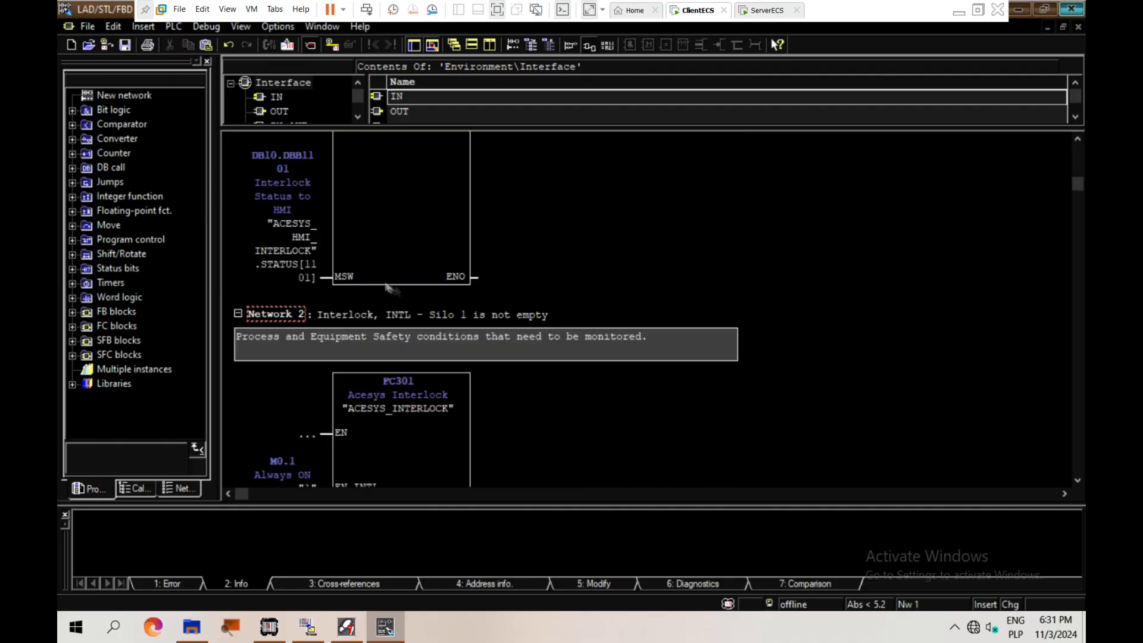
click(469, 315)
key(BackSpace)
text(2)
double_click(531, 316)
text(overfill)
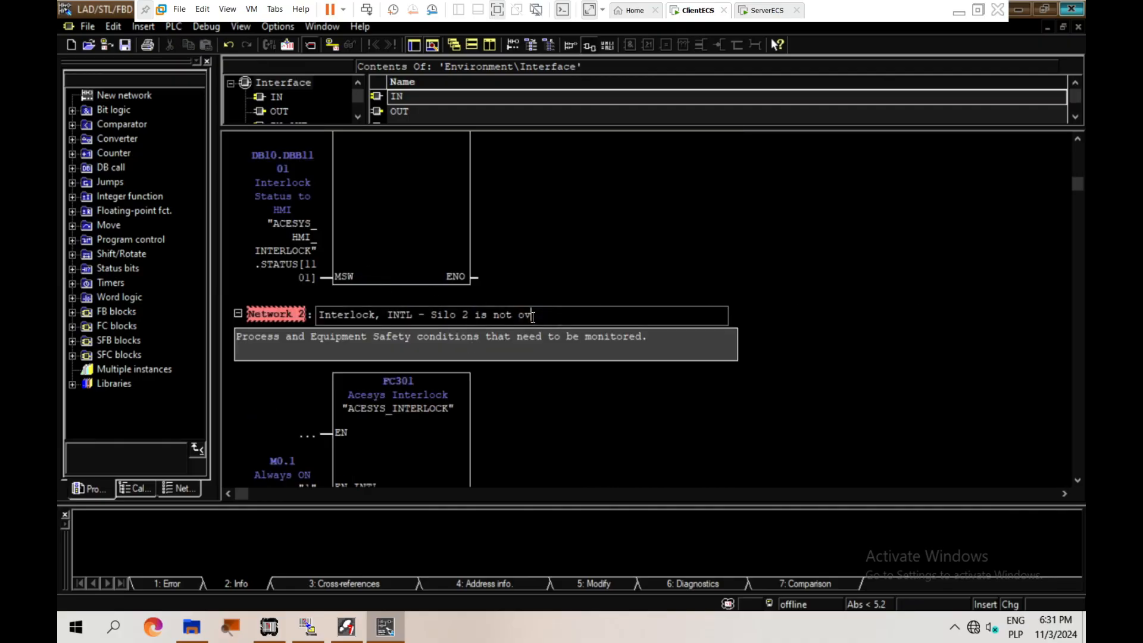
click(481, 368)
Step: Set the IN input of the Network 2 interlock to "A1G01AN02_LEVEL_DB".AL_H2
scroll(481, 367, down, 4)
click(265, 418)
text(2)
drag(315, 394, 279, 432)
click(290, 420)
text(h)
click(569, 403)
Step: Point the Network 2 interlock's MSW to STATUS[1102], then save FC1501 and download it to the PLC
scroll(569, 403, down, 5)
click(303, 434)
text(2)
click(510, 378)
scroll(510, 378, down, 2)
scroll(510, 379, up, 14)
key(ctrl+s)
click(286, 44)
click(457, 358)
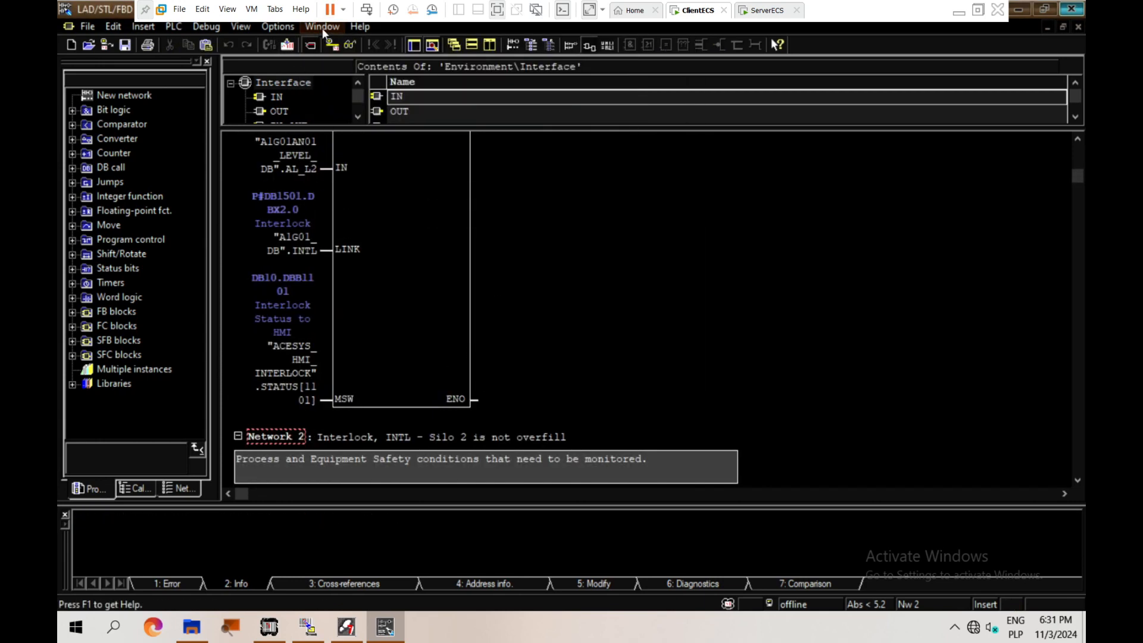
Step: Switch to the ServerECS machine and open the Point Editor, closing the Operator Station
click(767, 10)
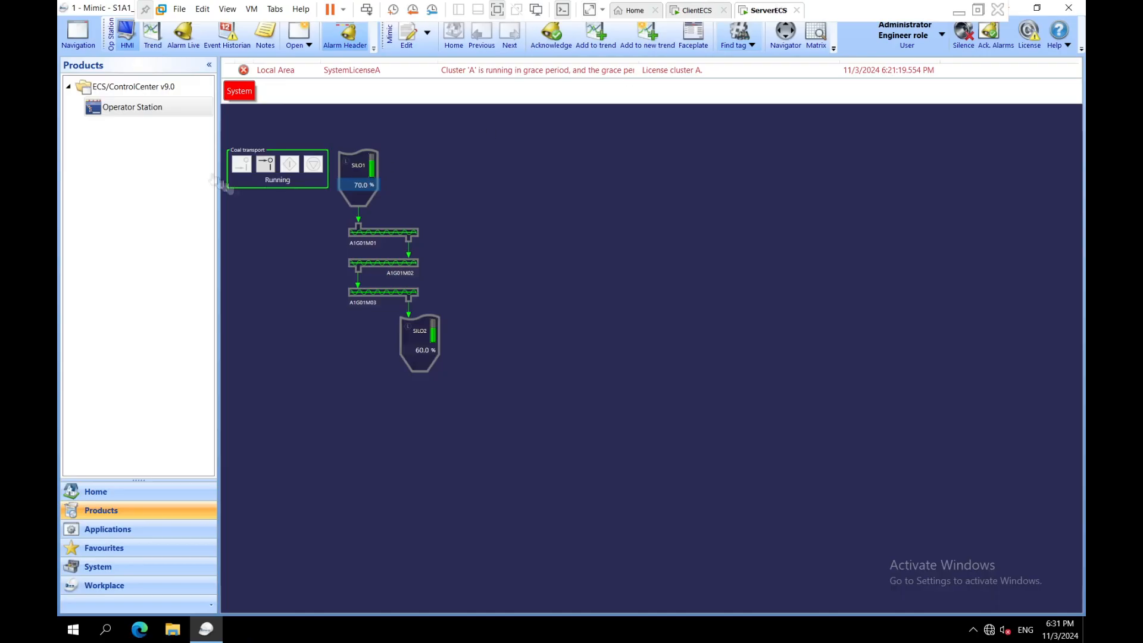
click(96, 566)
click(110, 276)
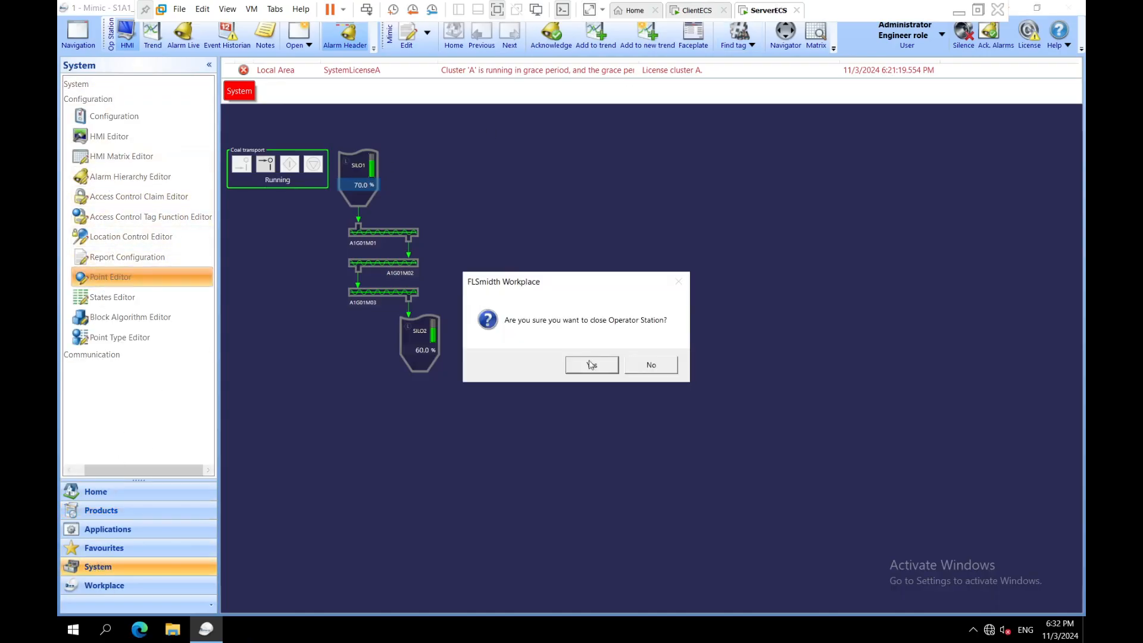
click(586, 363)
Step: Start a new point under group A1G01 and name it A1G01_INTL1
click(252, 134)
right_click(294, 144)
click(324, 170)
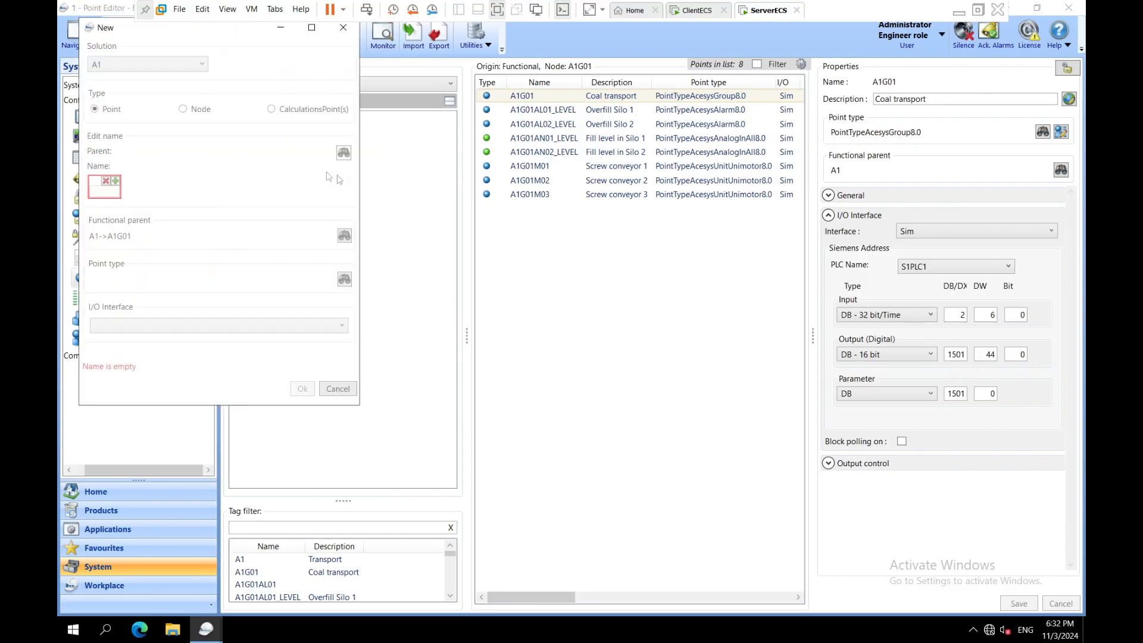
click(497, 277)
text(A1)
click(504, 266)
click(526, 275)
text(G01)
click(539, 264)
click(557, 275)
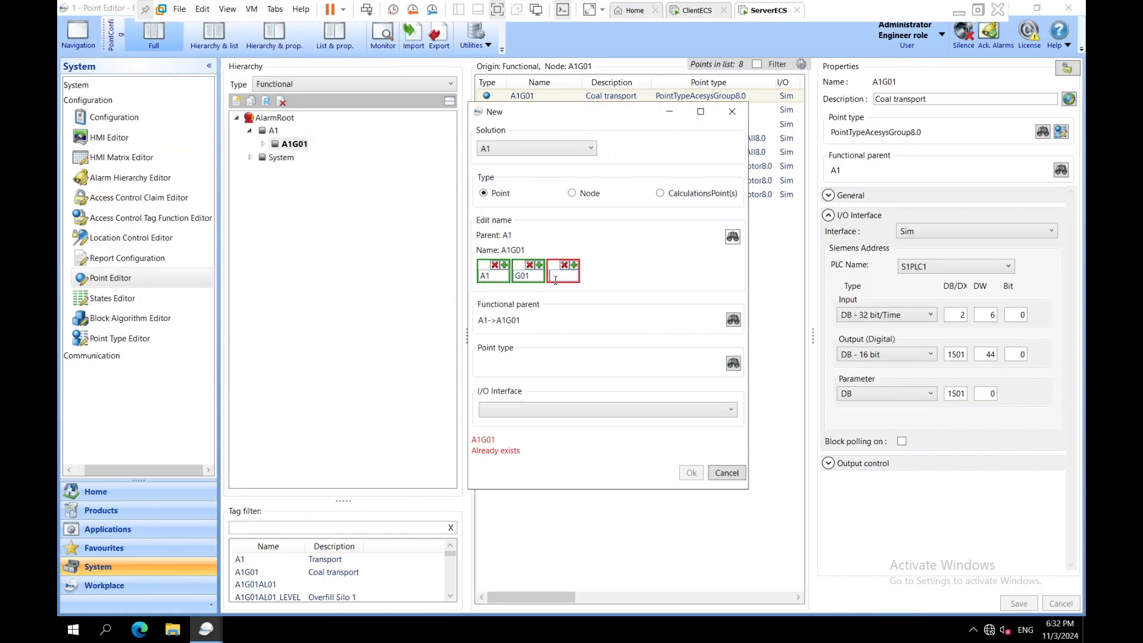
text(_INTL1)
Step: Assign point type PointTypeAcesysInterlockINTL8.0 and the Sim I/O interface to the new point, and create it
click(733, 363)
text(INTER)
click(560, 357)
click(725, 528)
click(513, 410)
click(494, 519)
click(681, 460)
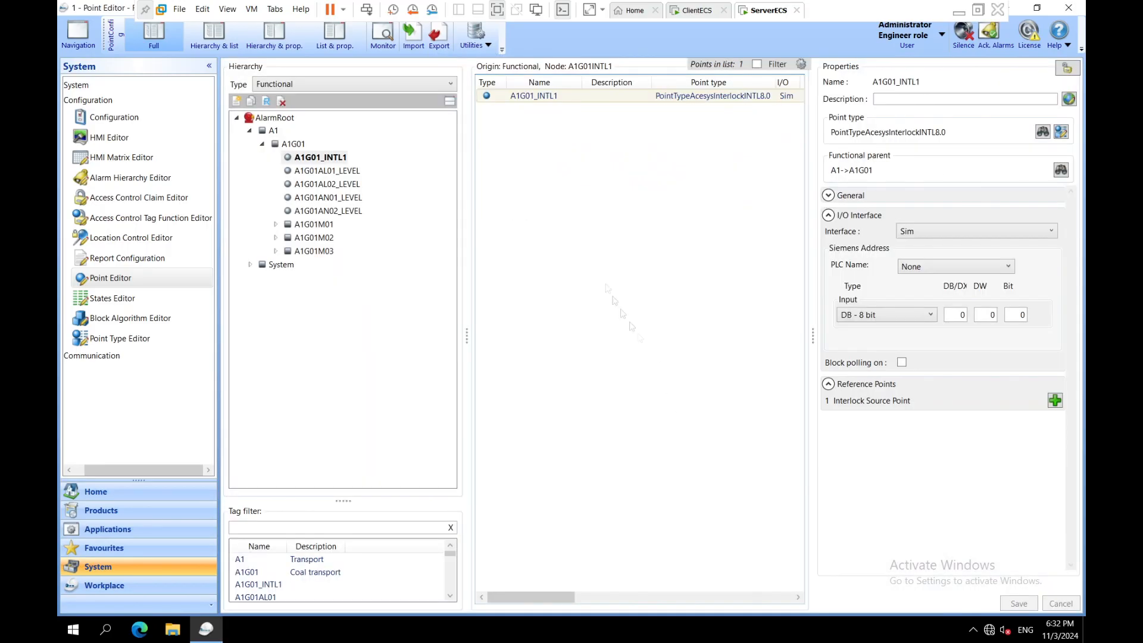
Step: Describe A1G01_INTL1 as "Silo 1 is not empty", address it to S1PLC1, DB 10, DW 1101, and save it
click(964, 100)
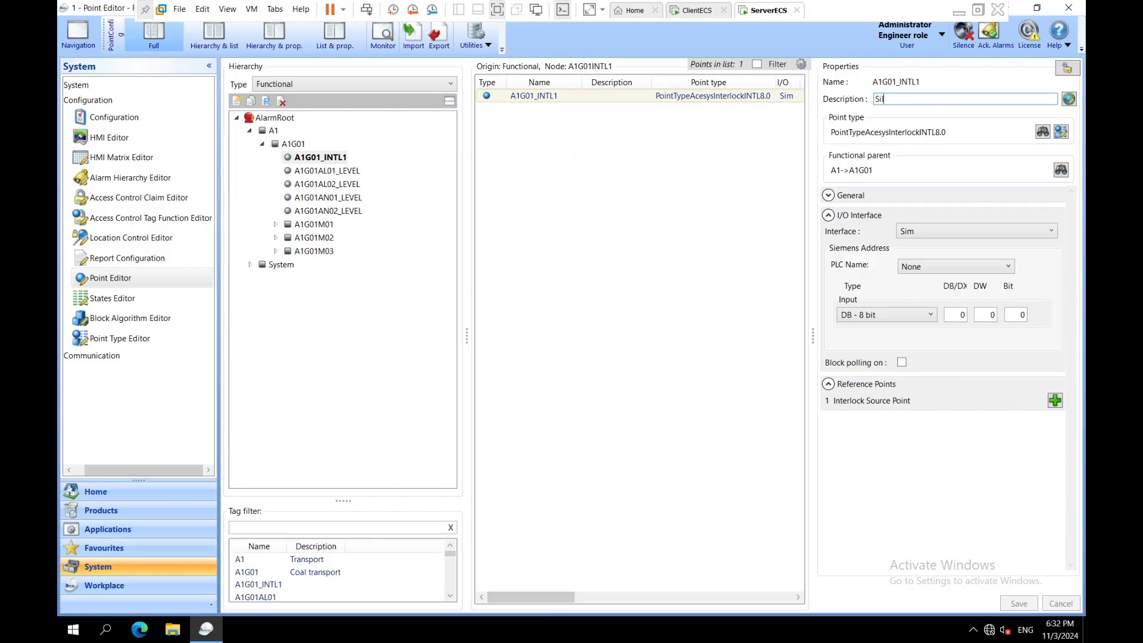
click(952, 266)
click(928, 295)
click(958, 314)
text(1101)
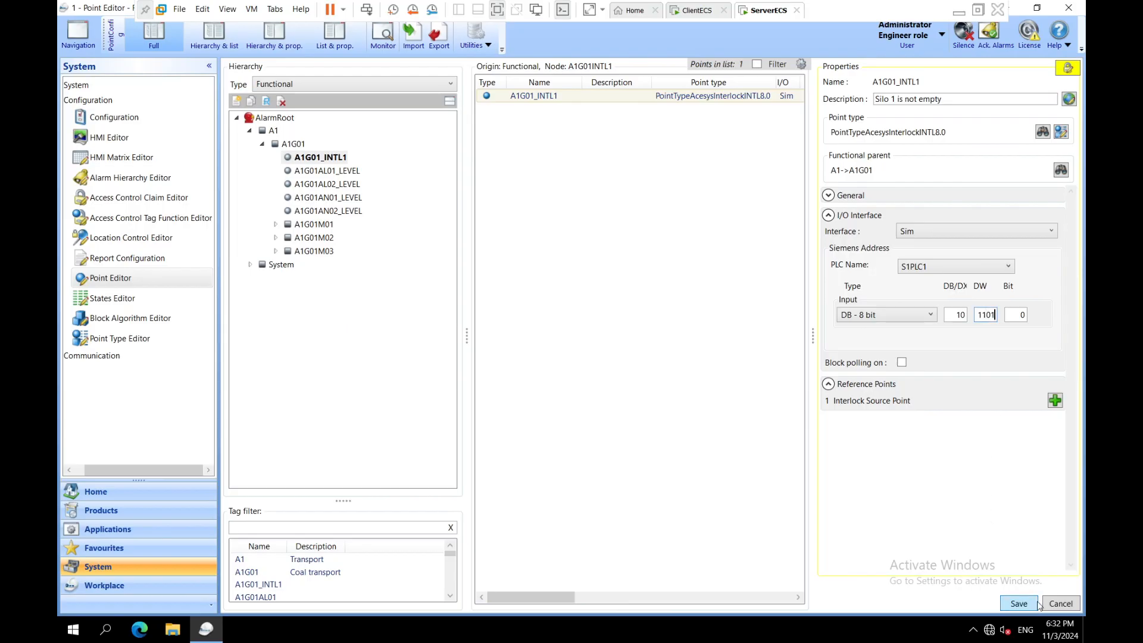
click(1039, 604)
right_click(334, 158)
click(369, 205)
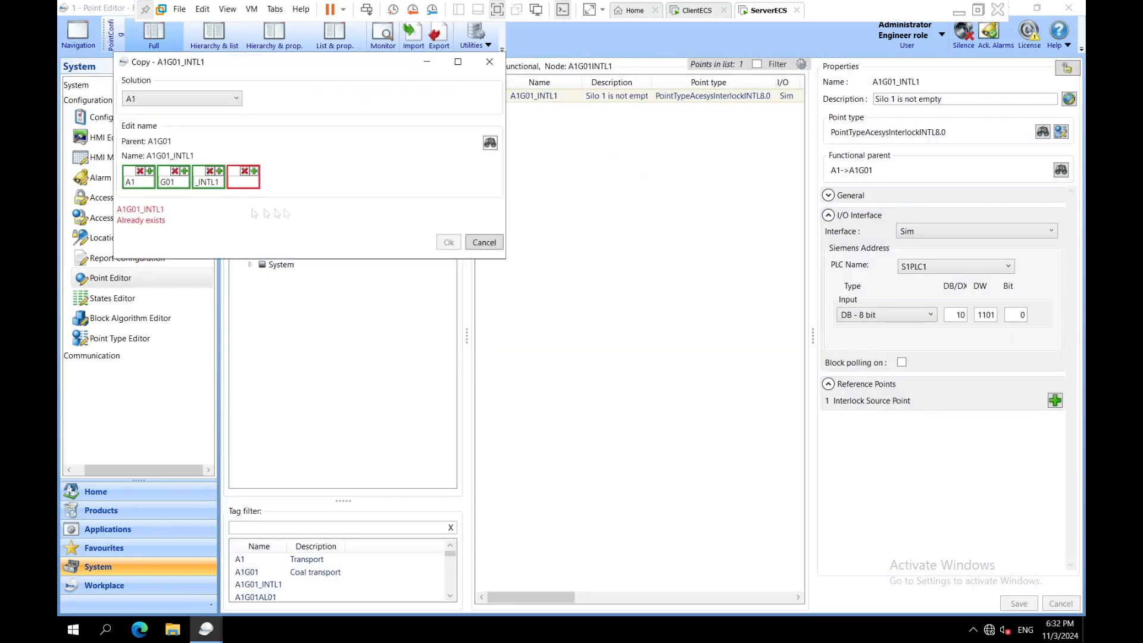
text(2)
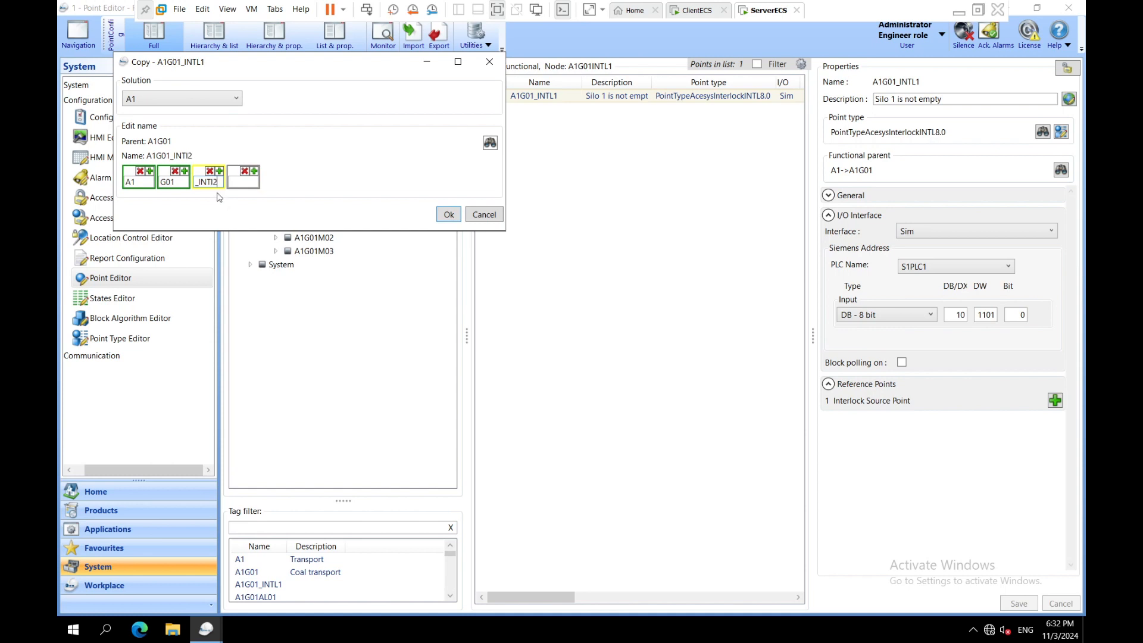
text(2)
click(448, 215)
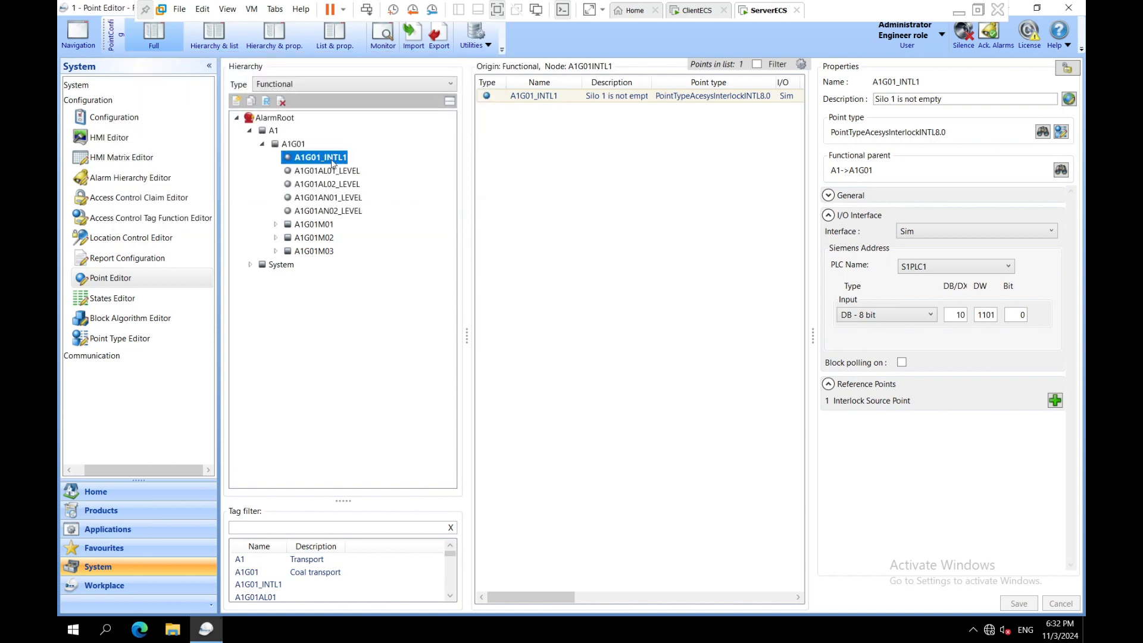
Step: Copy the point A1G01_INTL1 as A1G01_INTL2
right_click(331, 160)
click(376, 209)
key(BackSpace)
text(2)
click(466, 236)
Step: Describe A1G01_INTL2 as "Silo 2 is not overfill", set its PLC to S1PLC1 and DW to 1102, and save it
double_click(896, 99)
text(2)
double_click(930, 100)
text(O)
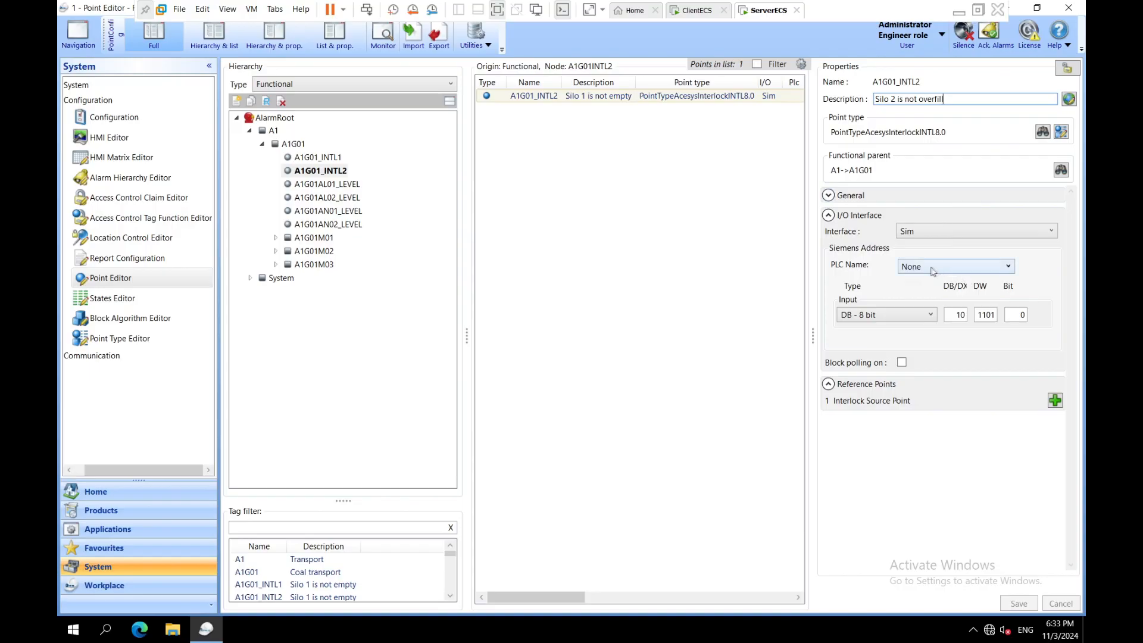
click(952, 267)
click(929, 293)
double_click(986, 315)
text(1102)
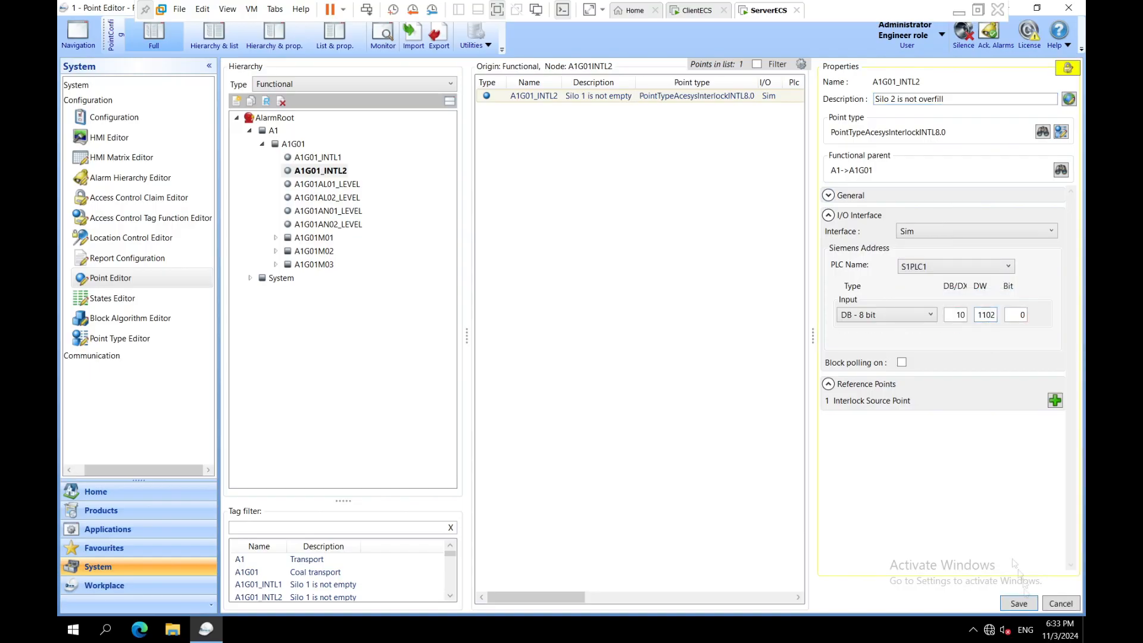
click(1014, 605)
Step: Return to the Operator Station and display the interlocks of the Coal transport group A1G01
click(321, 157)
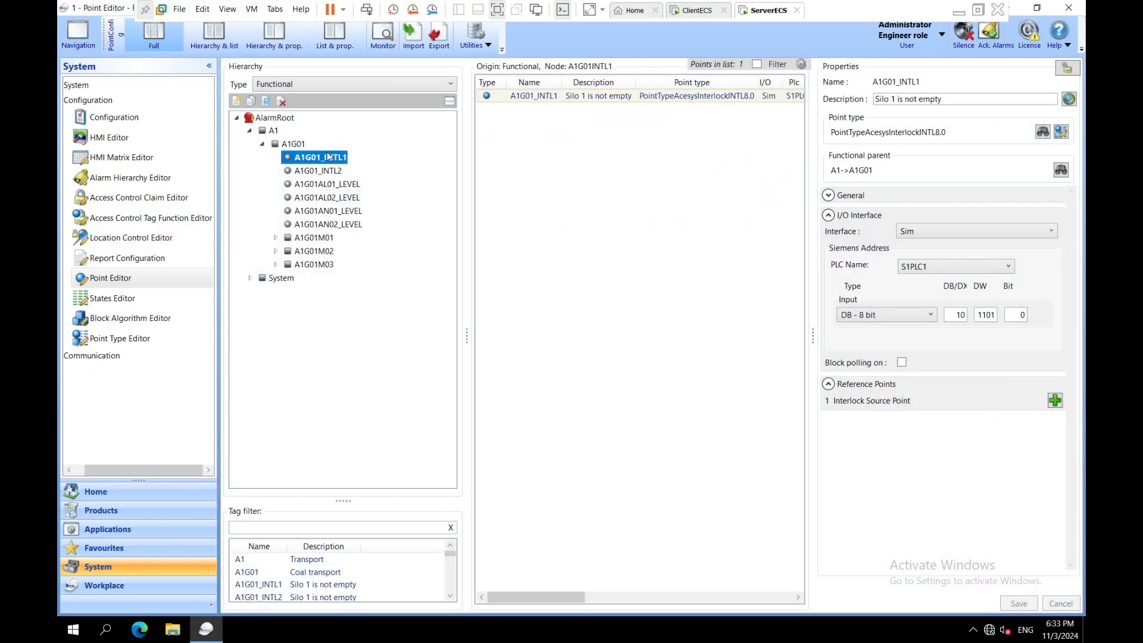
click(126, 278)
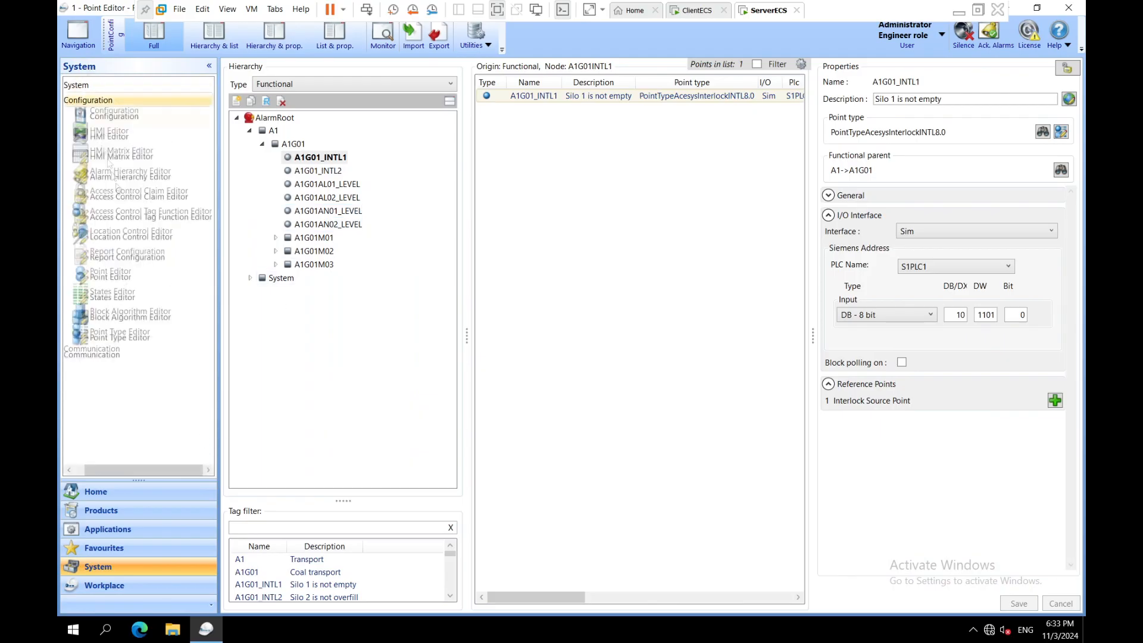
click(101, 510)
double_click(128, 107)
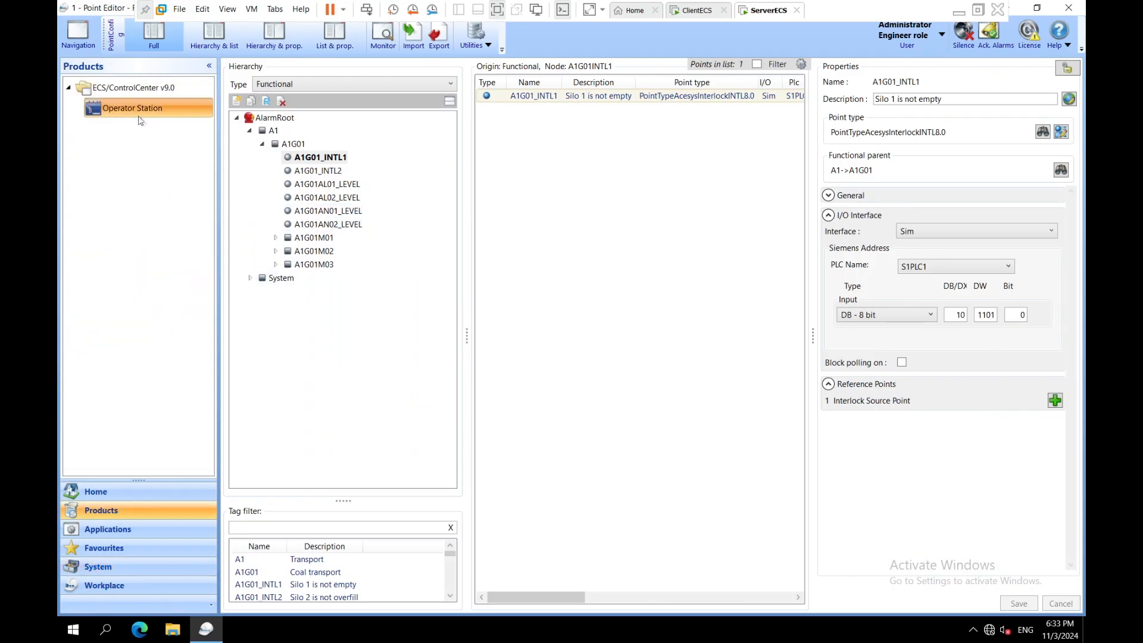
click(292, 179)
click(667, 290)
drag(438, 195, 659, 154)
Step: Simulate a Silo 1 fill level of 5 % through the manual value and close its faceplate
click(371, 174)
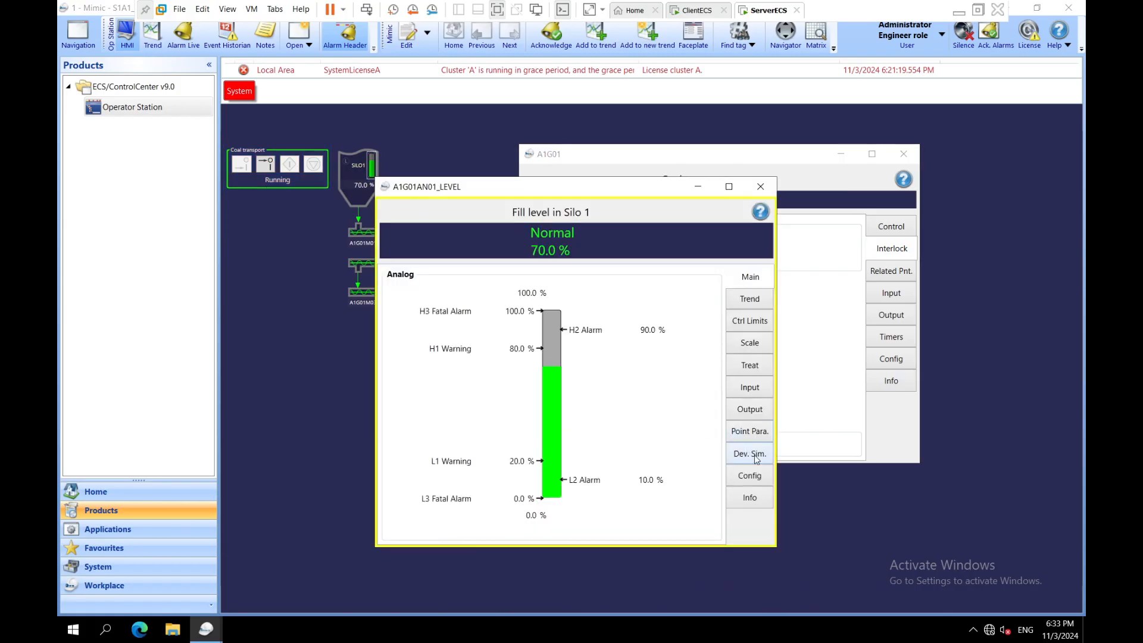
click(753, 457)
double_click(506, 291)
text(5)
key(Return)
click(756, 175)
click(491, 186)
click(760, 186)
Step: Check the control and interlock pages of the Coal transport group
drag(609, 157, 536, 156)
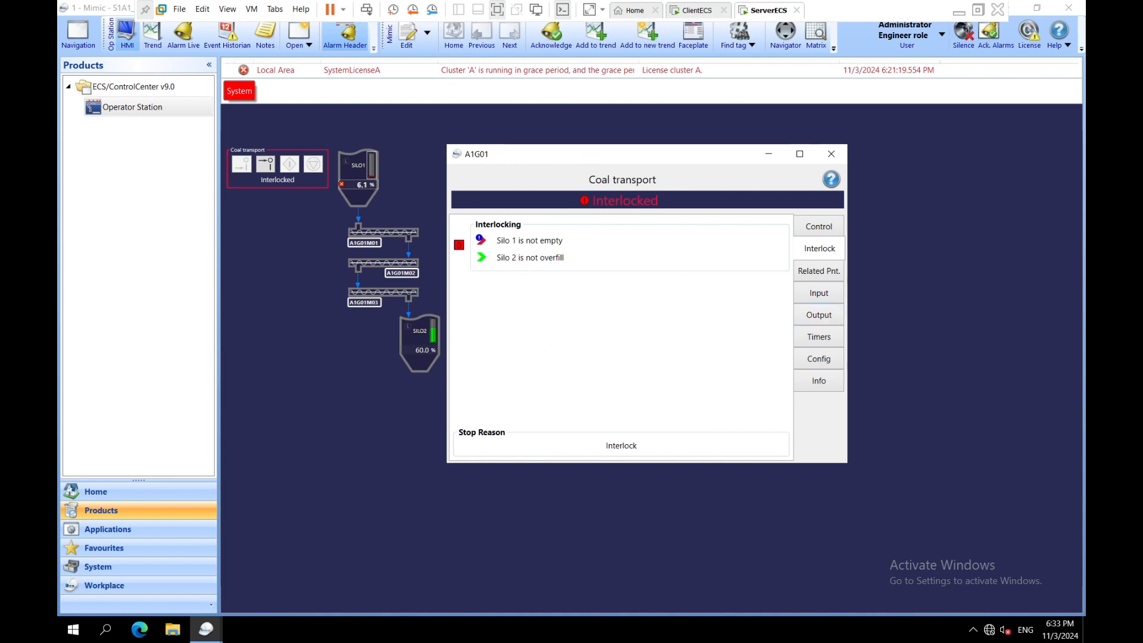
click(833, 234)
click(820, 250)
Step: Set the simulated manual fill level of Silo 1 to 50 % and close its faceplate
click(357, 176)
click(798, 471)
click(541, 308)
text(50)
click(809, 204)
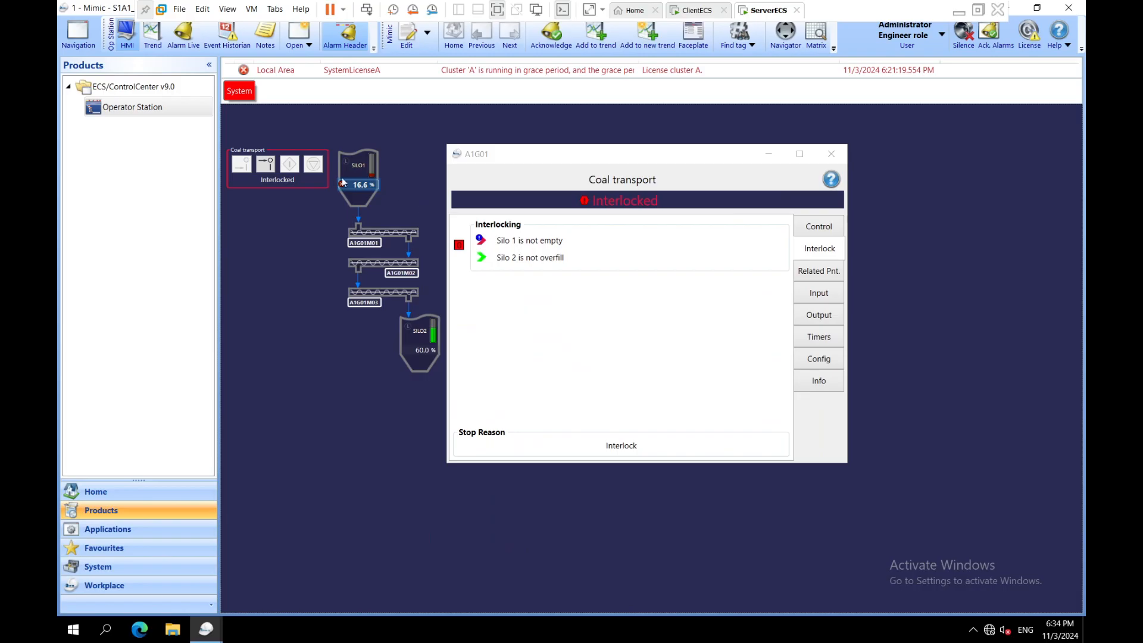
Step: Restart the Coal transport group and close its faceplate
drag(592, 156, 626, 151)
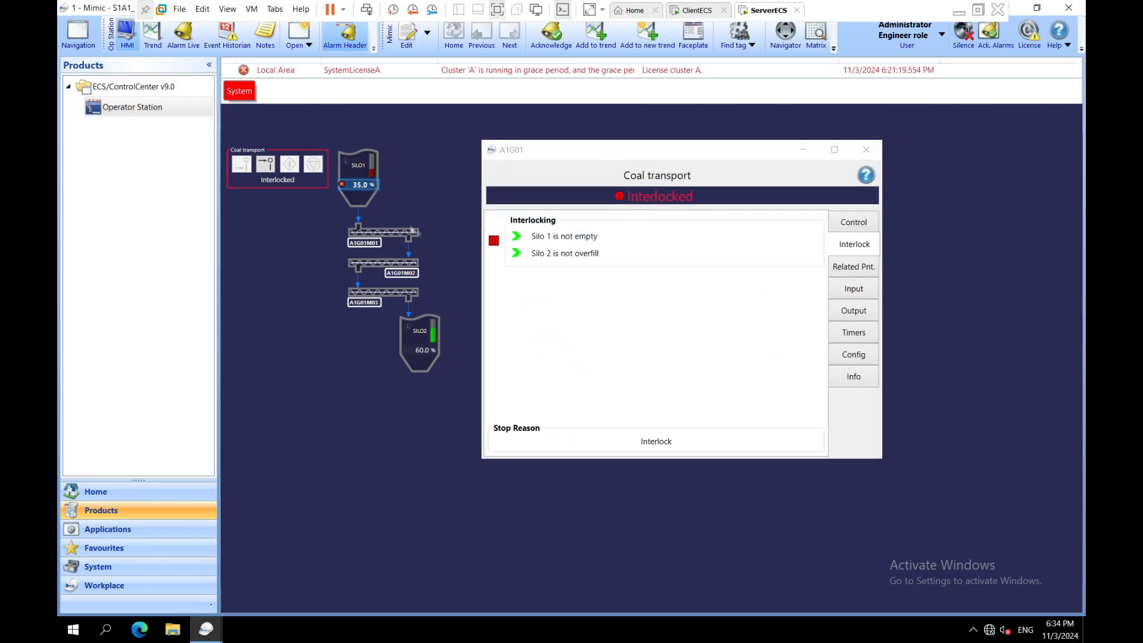
click(292, 167)
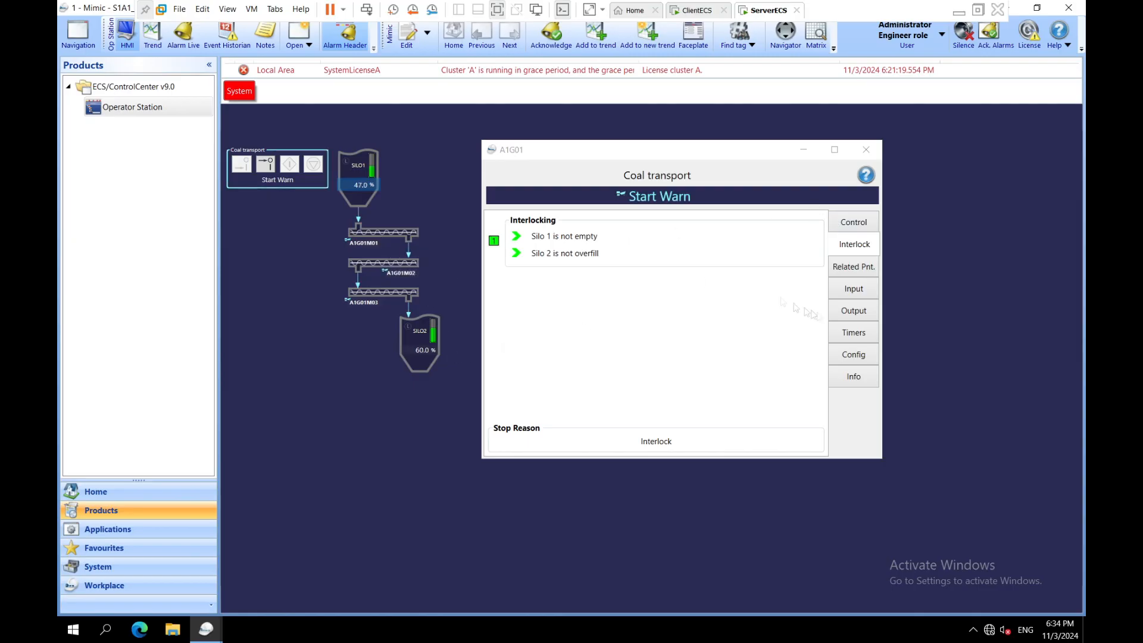
click(866, 150)
Step: Display the Silo 2 fill level faceplate alongside the Coal transport group's interlock page
click(432, 331)
drag(541, 250, 574, 146)
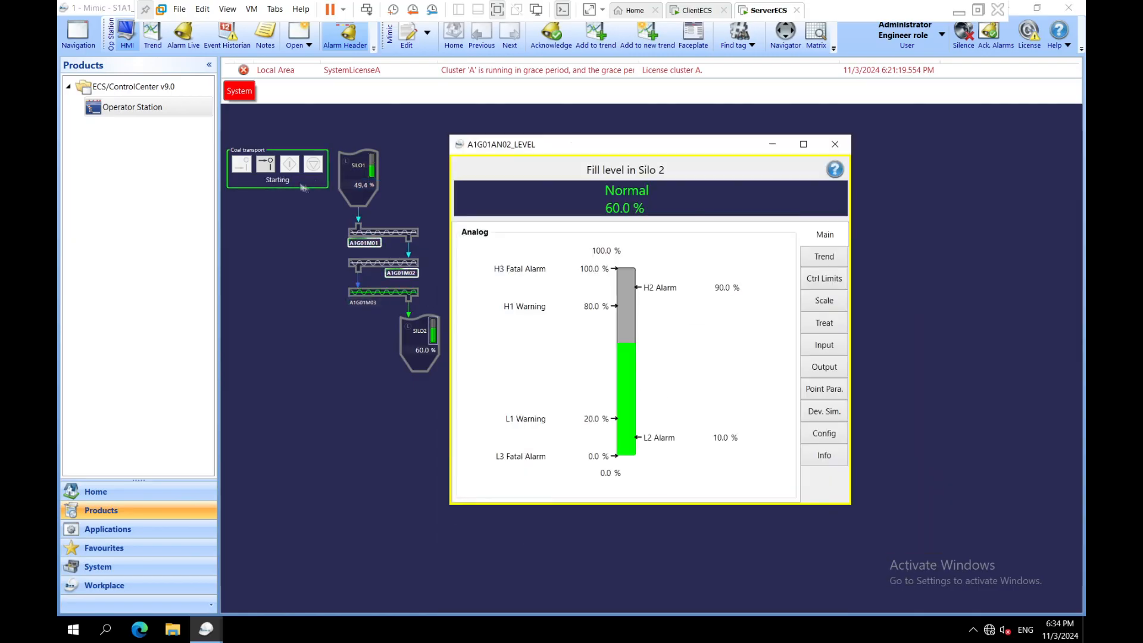
click(302, 181)
drag(474, 196, 880, 206)
click(657, 401)
drag(576, 146, 548, 147)
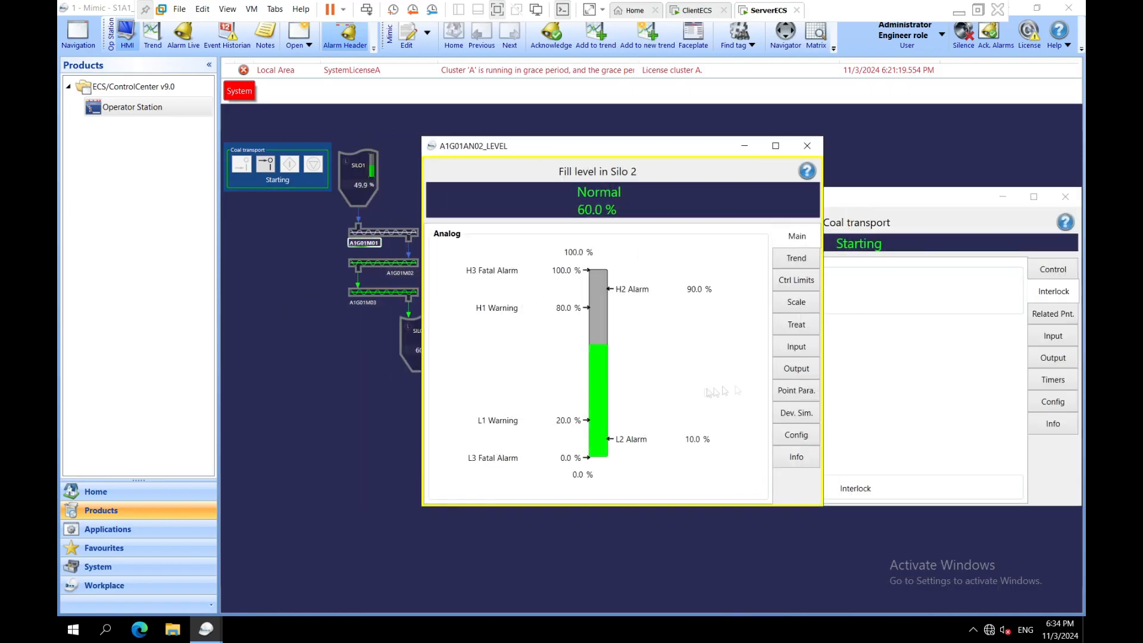
Step: Raise the simulated manual fill level of Silo 2 above its 90 % H2 alarm limit and close its faceplate
click(797, 412)
click(545, 254)
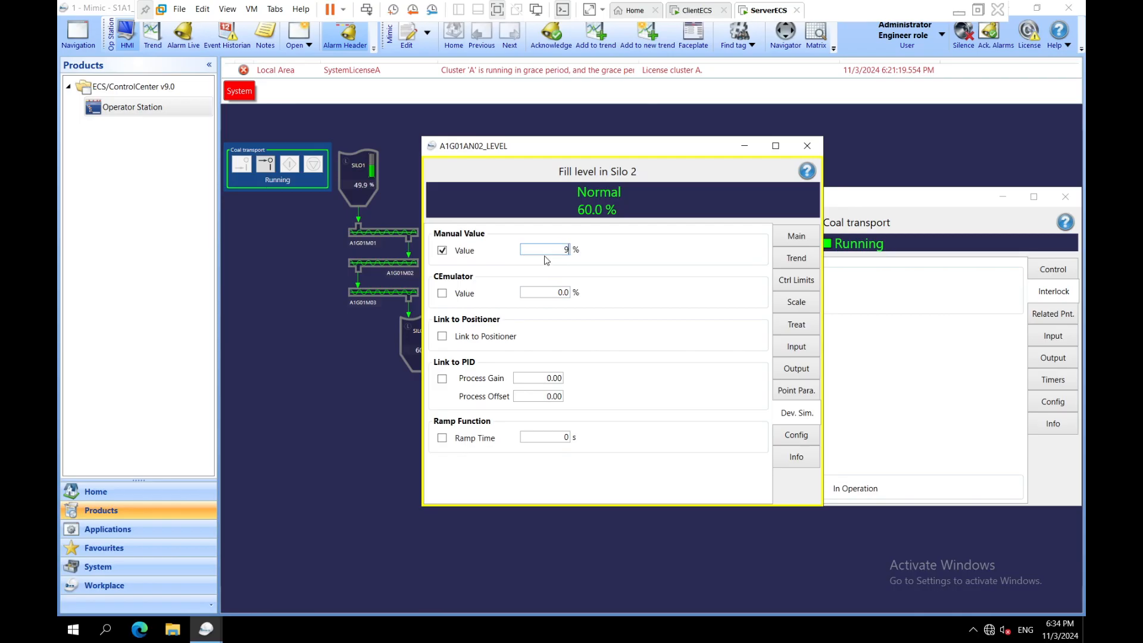
click(796, 145)
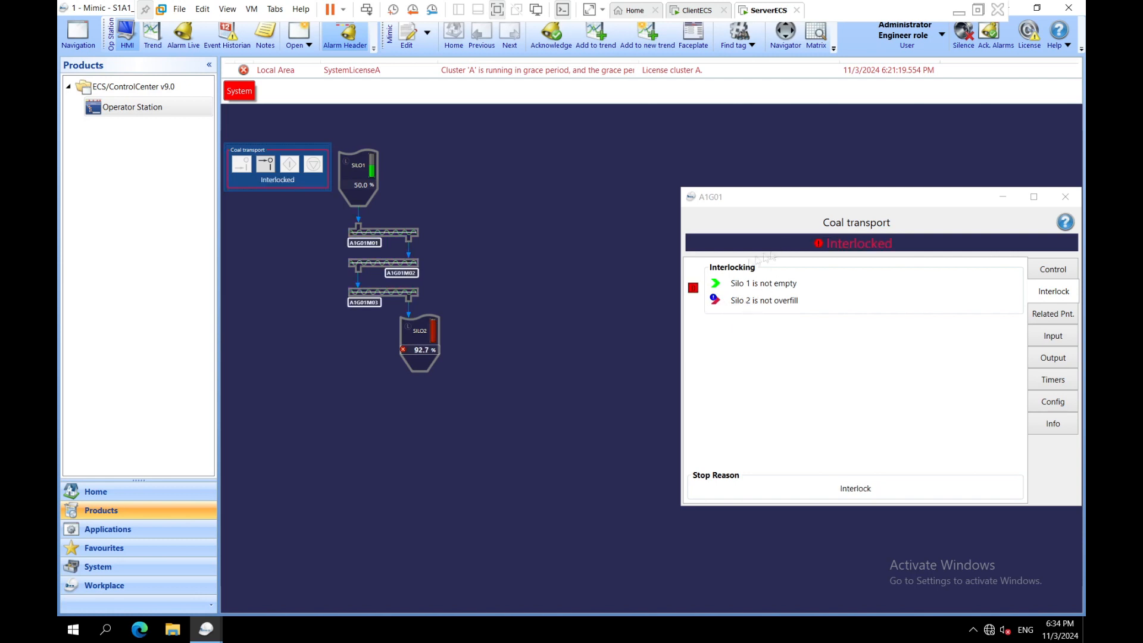
Step: Set the simulated manual fill level of Silo 2 to 60 % and close its faceplate
click(435, 338)
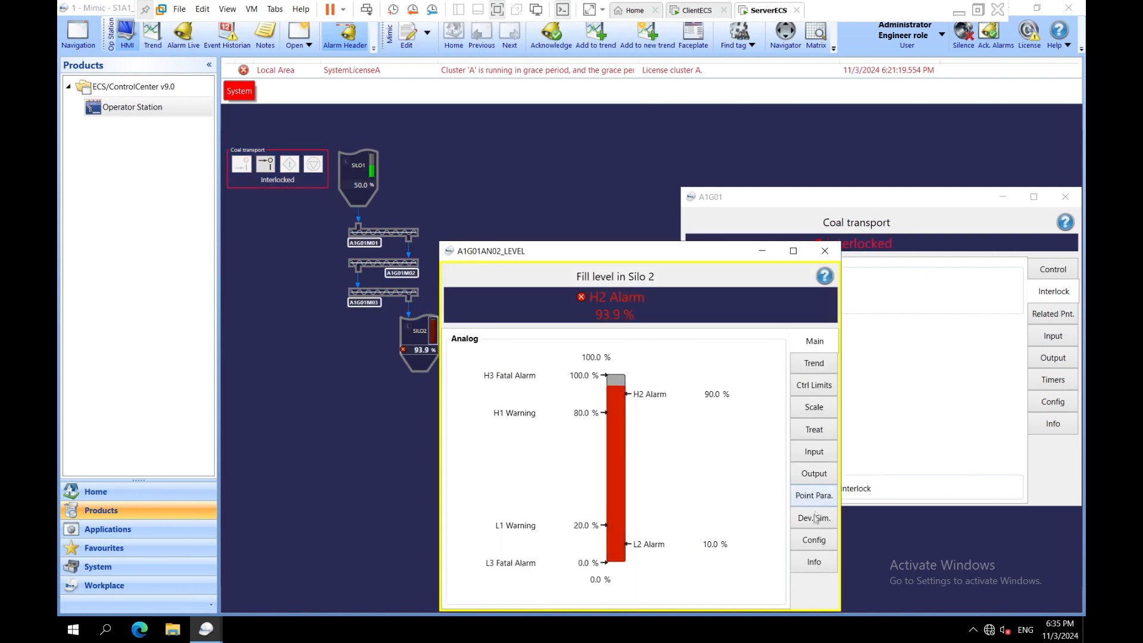
click(816, 514)
click(565, 355)
text(60)
key(Return)
click(824, 250)
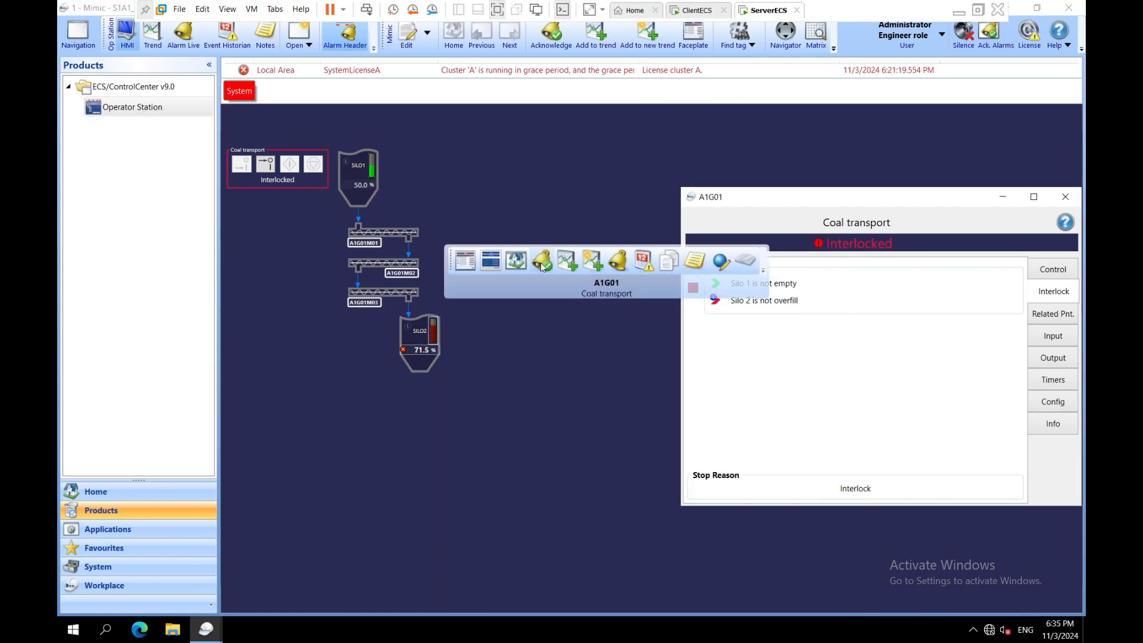
Step: Close the Coal transport interlock display and stop the group from its control faceplate
drag(807, 204, 620, 191)
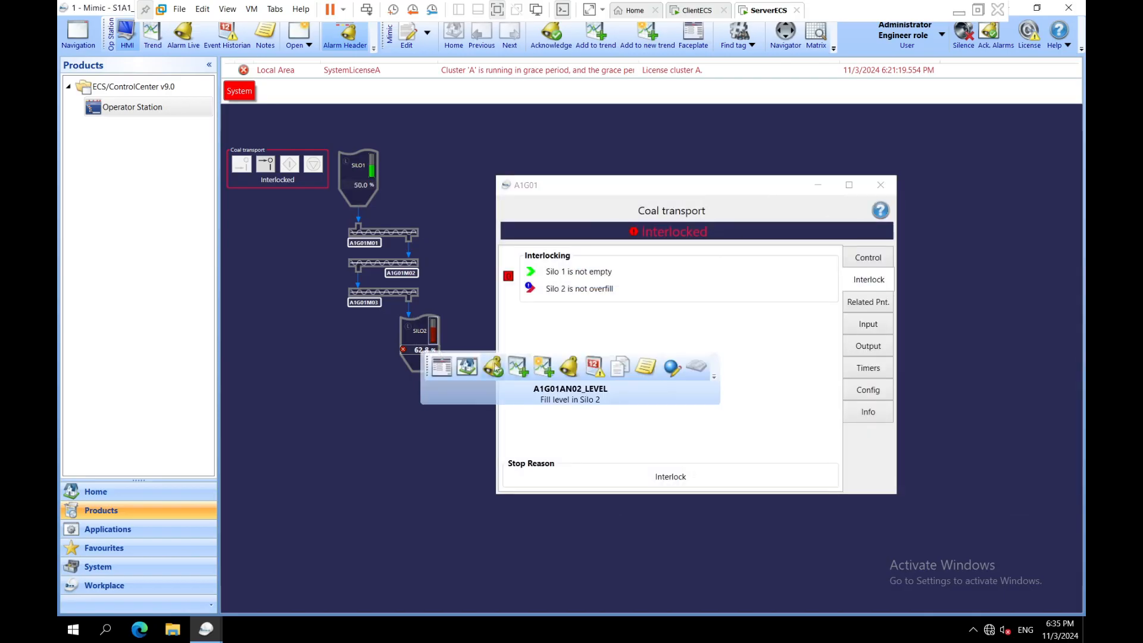
click(881, 185)
click(320, 188)
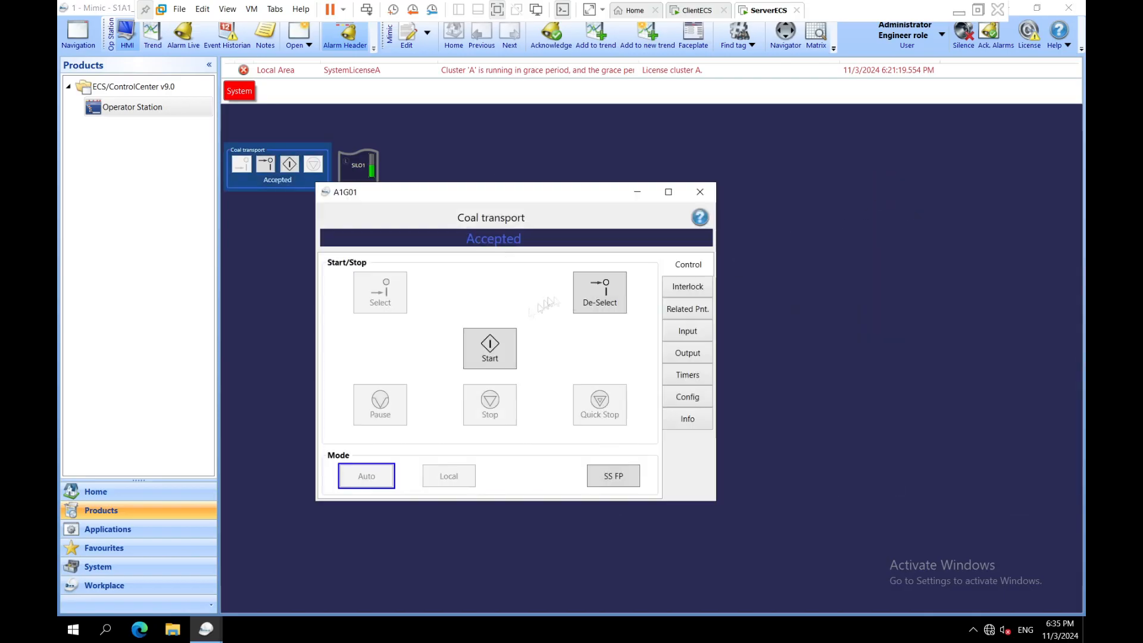
click(590, 419)
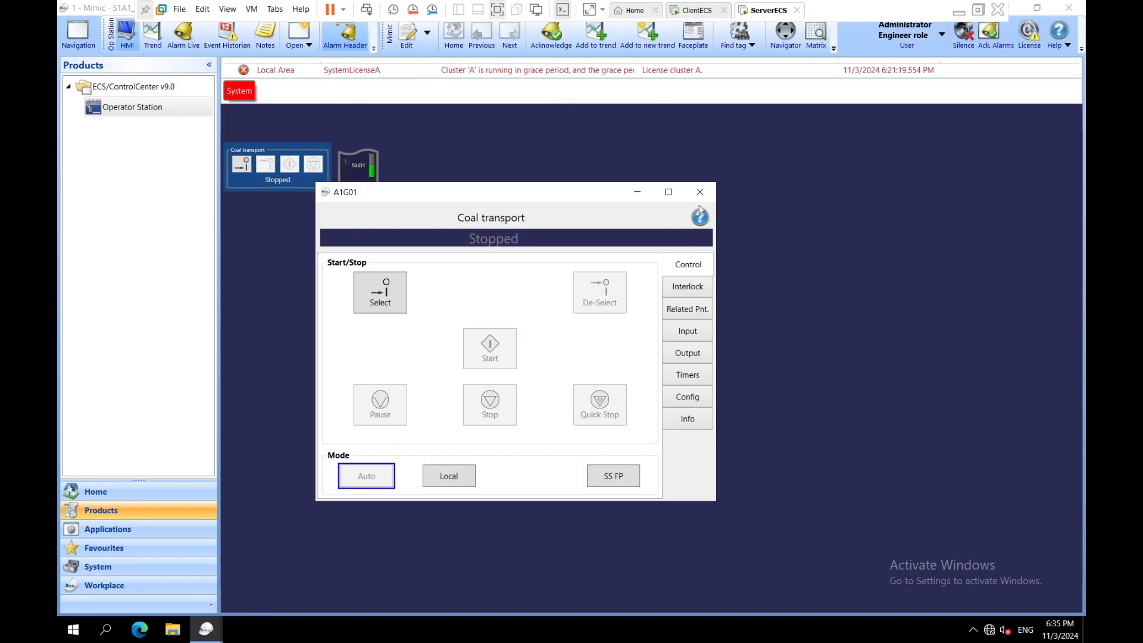